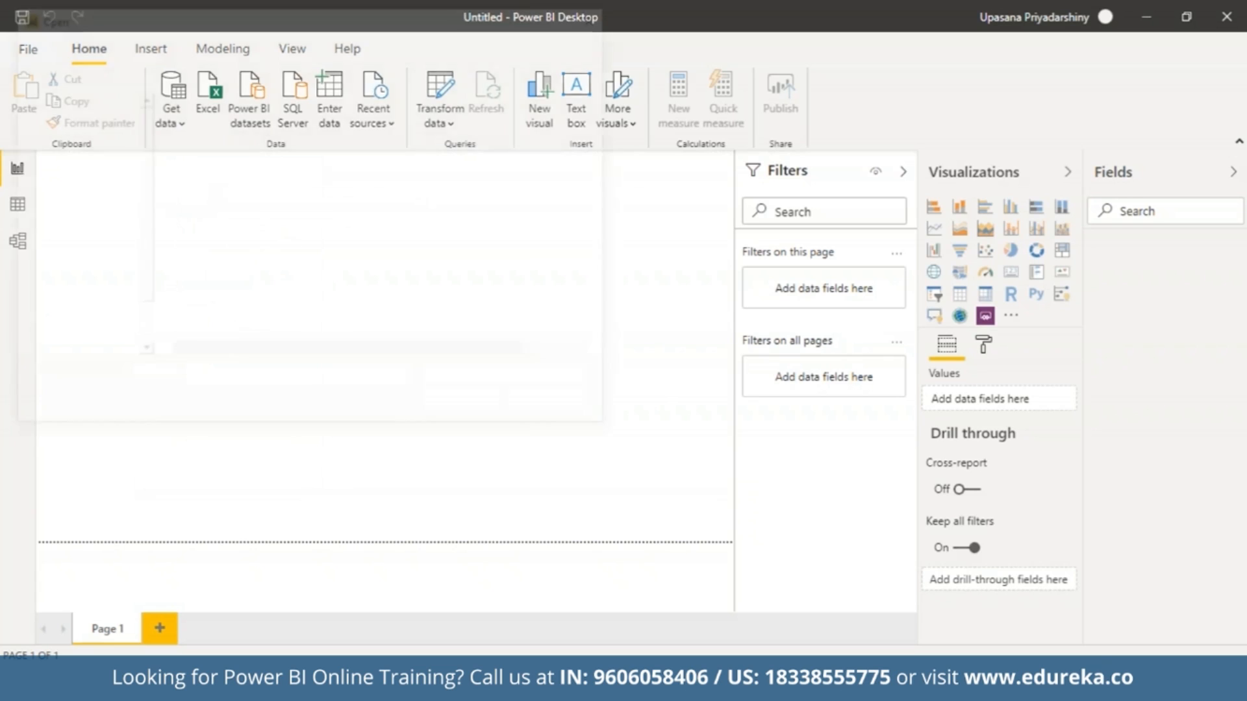
Open the Sales Data Excel workbook and bring its Emp Master, Product Master and Sales Data tables into Power Query for transformation.
left_click(195, 126)
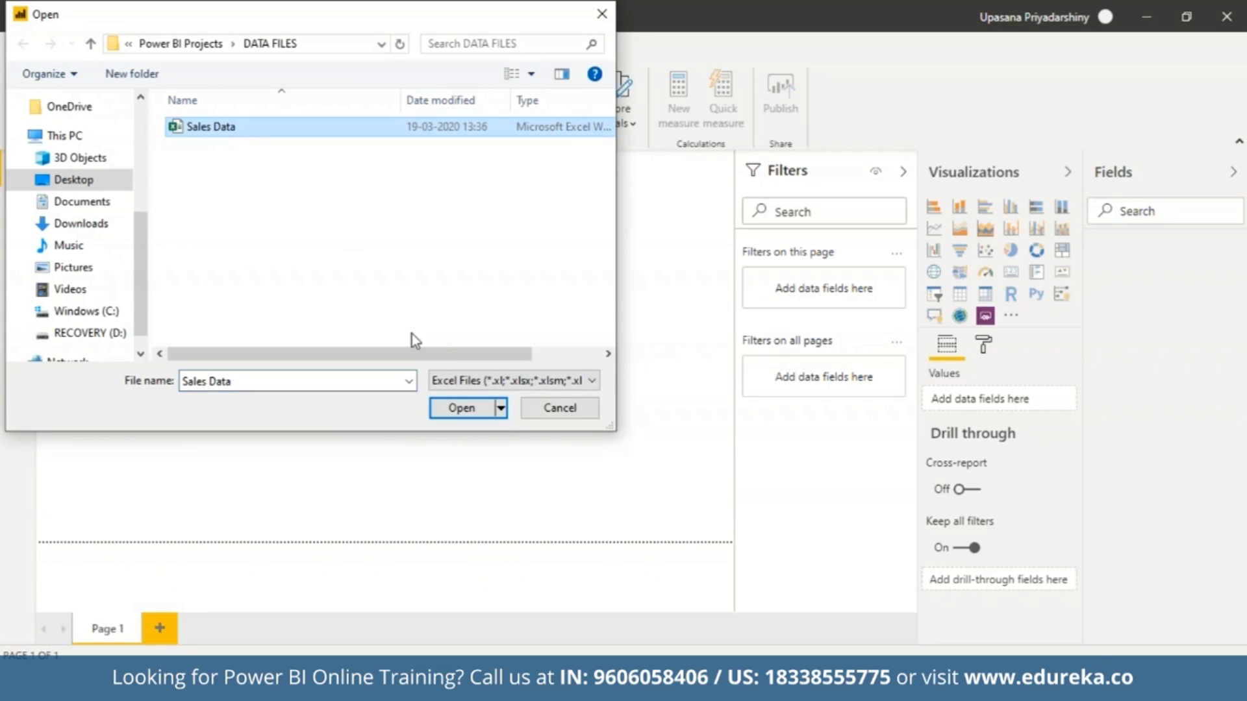
left_click(466, 414)
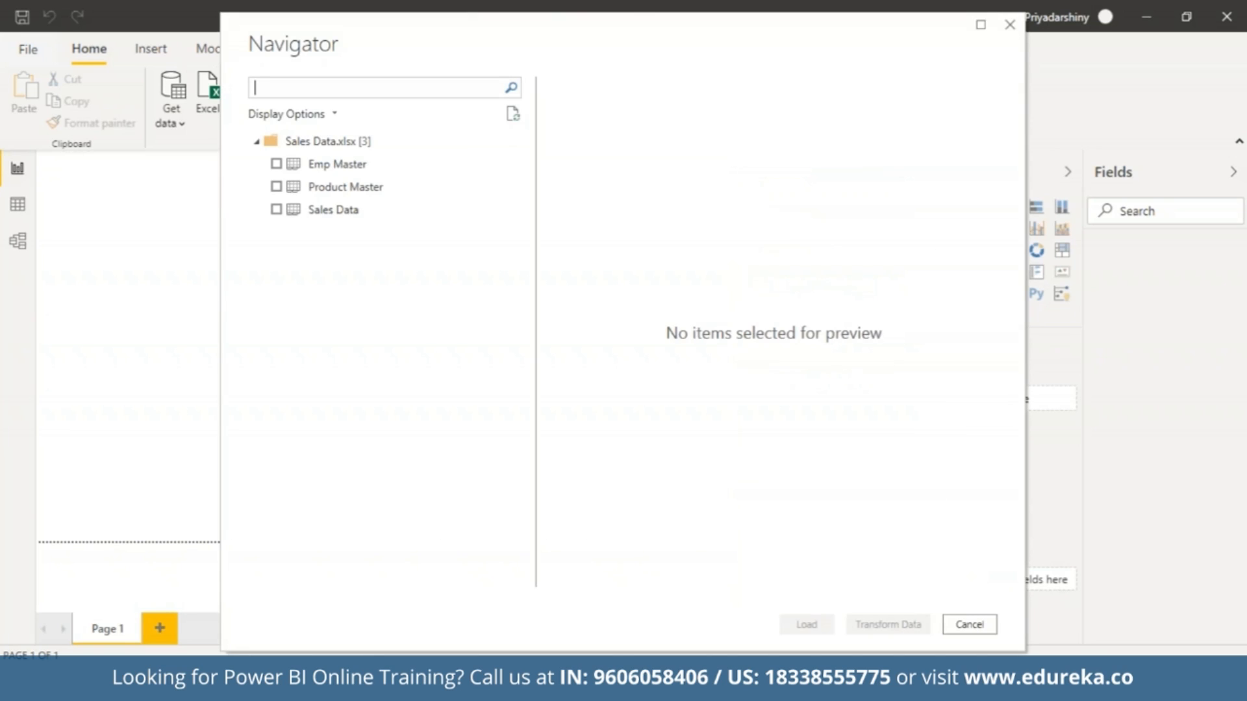
left_click(277, 164)
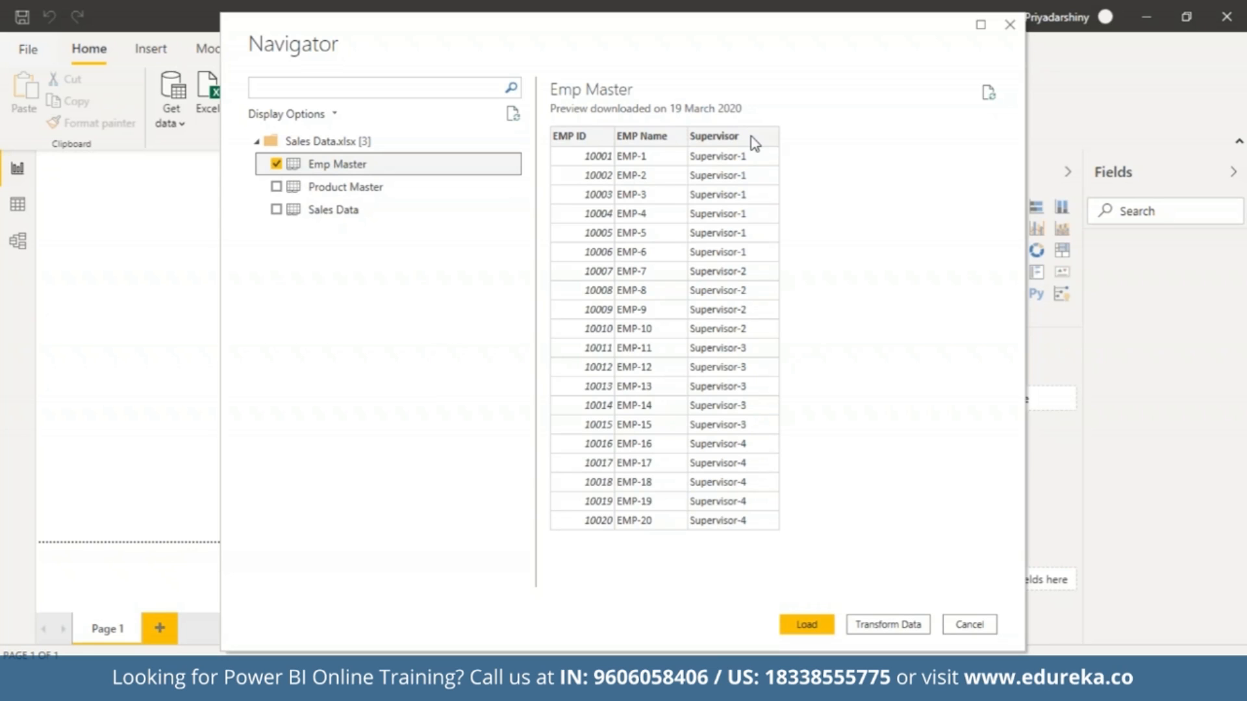
left_click(277, 187)
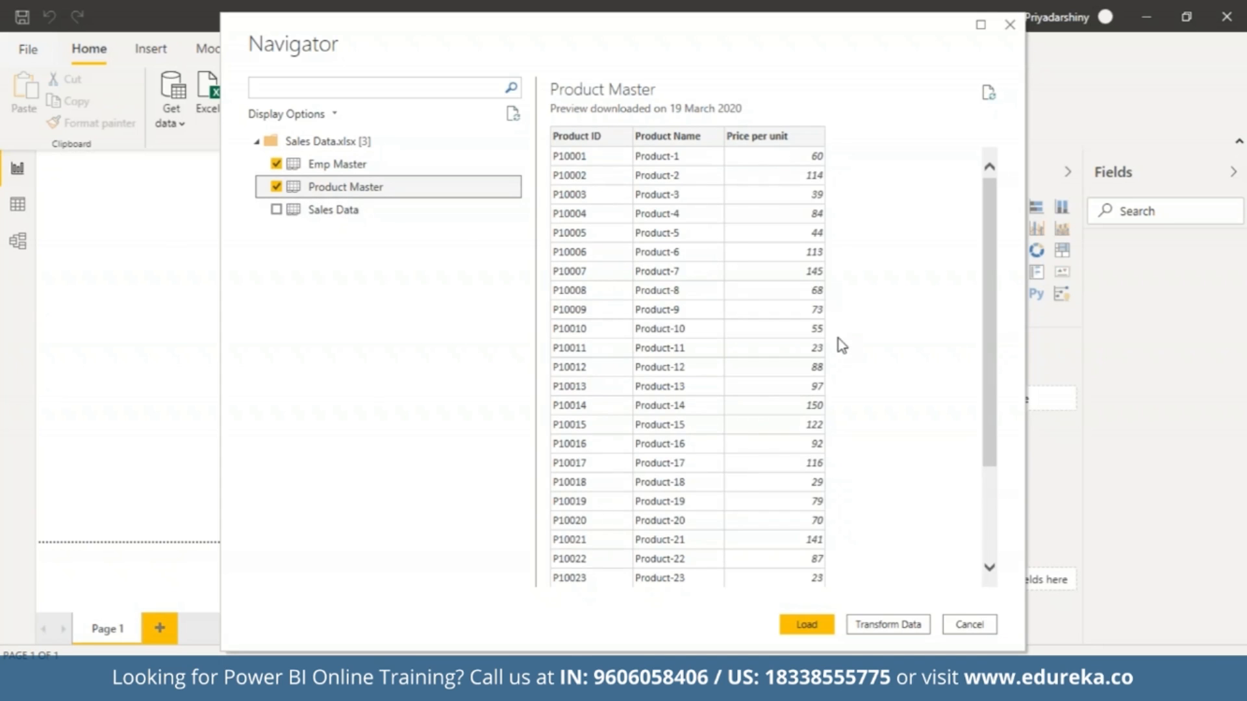
left_click(276, 209)
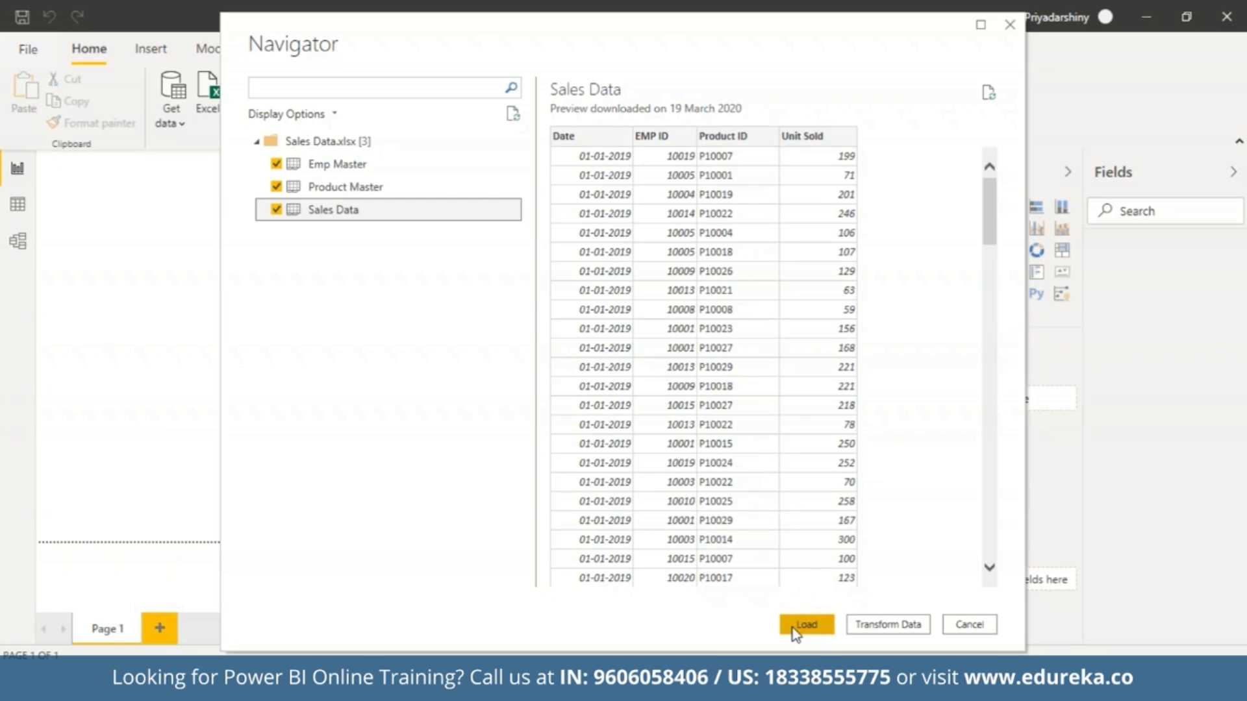
left_click(874, 625)
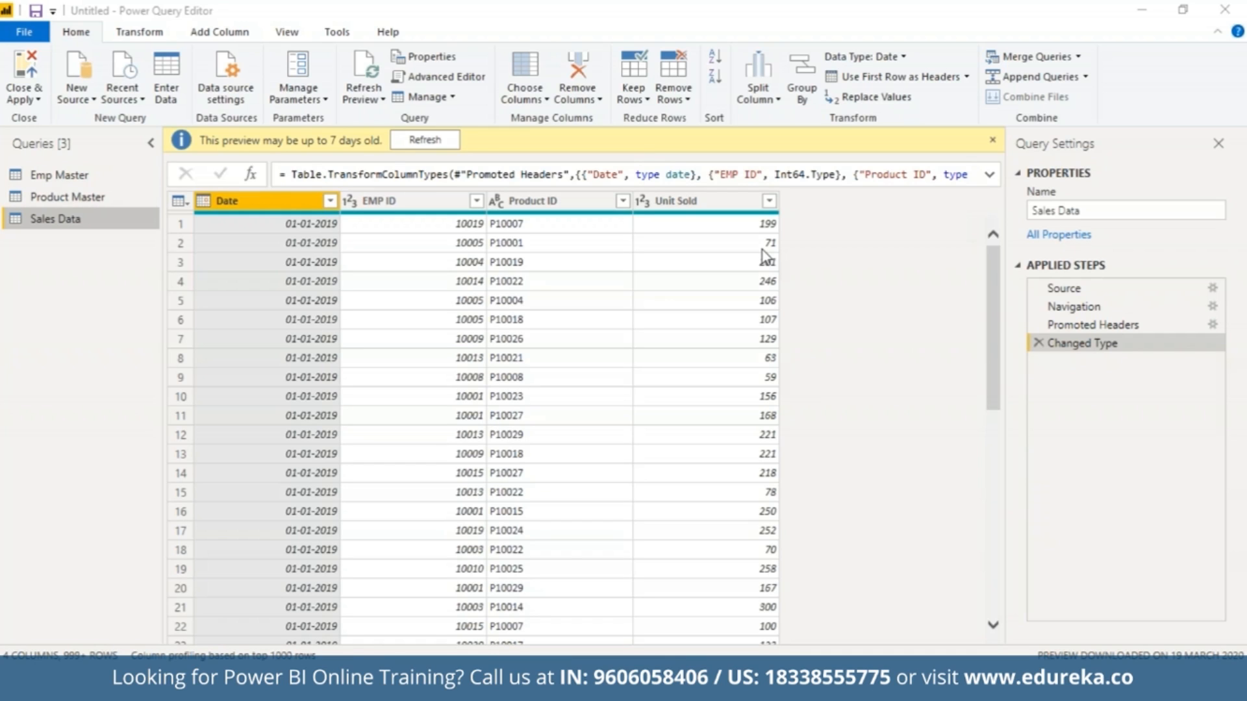
Change the Price per unit column of Product Master to Fixed decimal number, replacing the current type conversion.
left_click(115, 196)
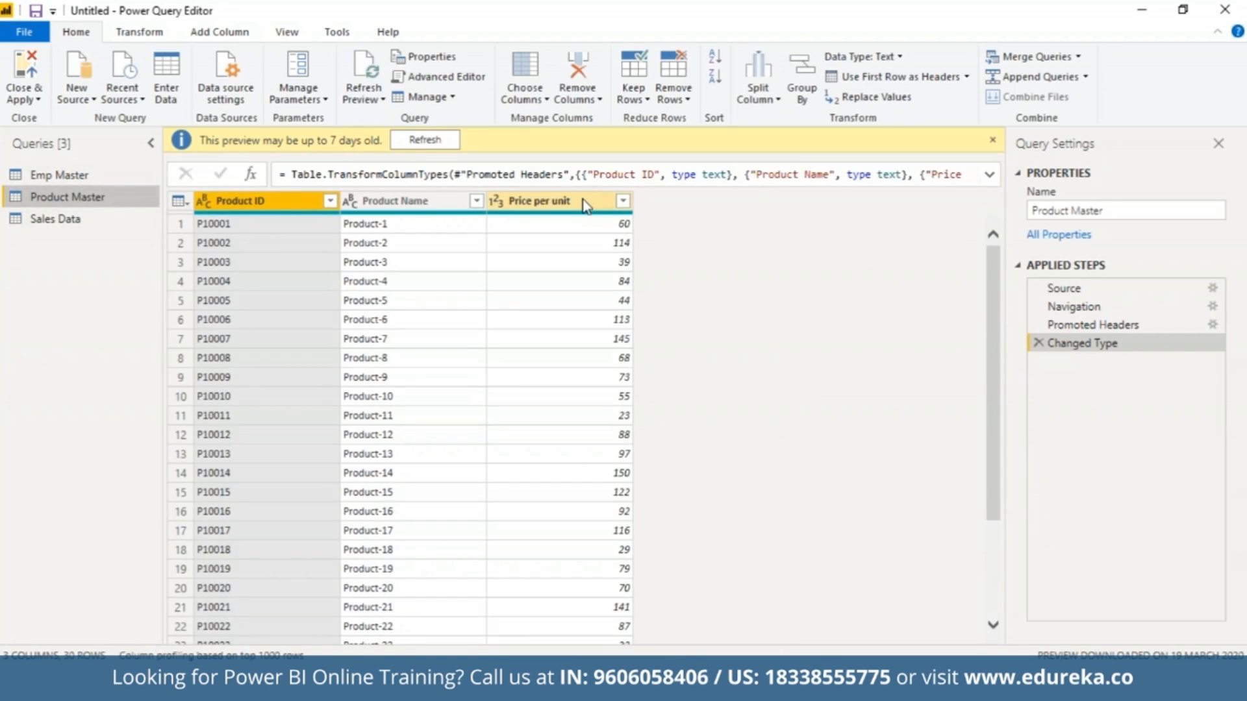
right_click(583, 200)
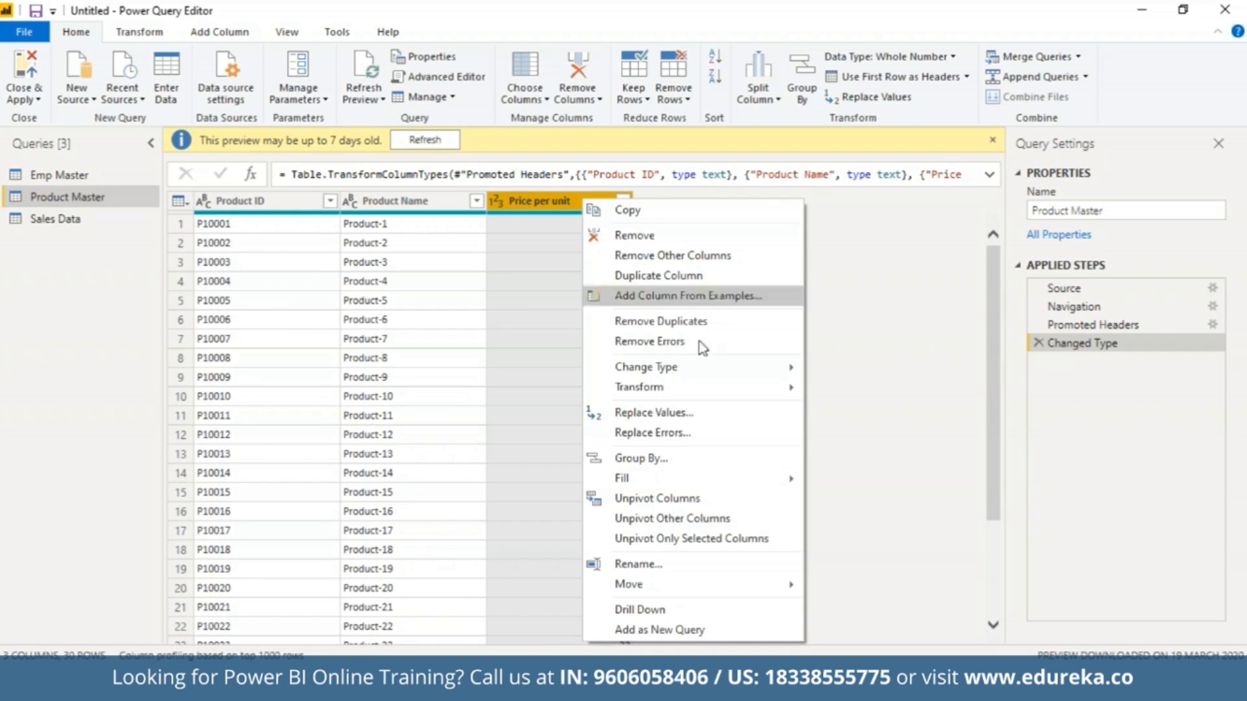
mouse_move(711, 367)
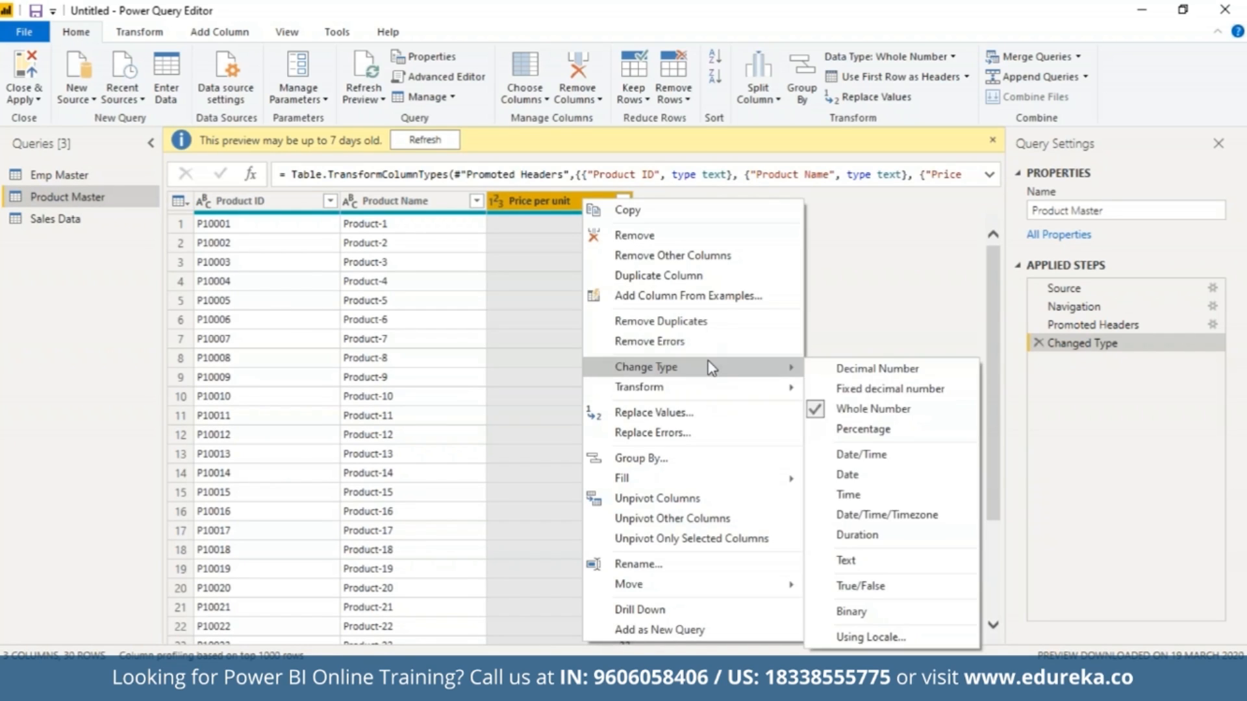
left_click(840, 390)
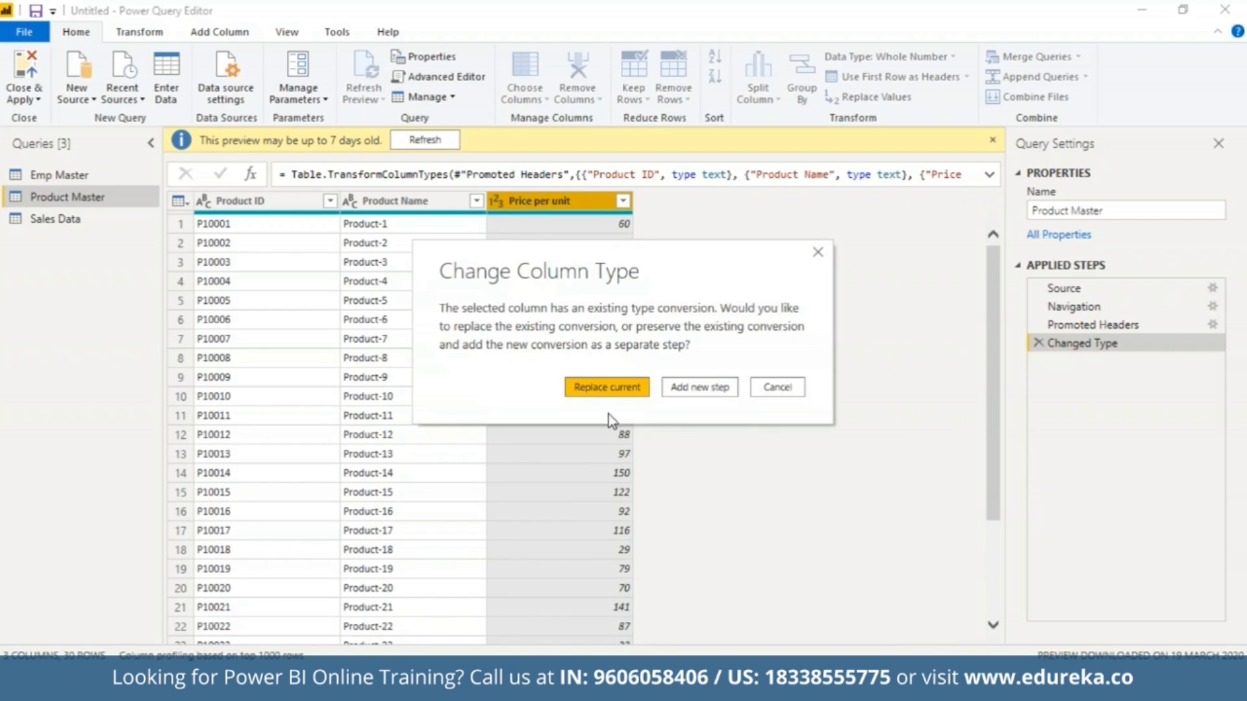
left_click(581, 397)
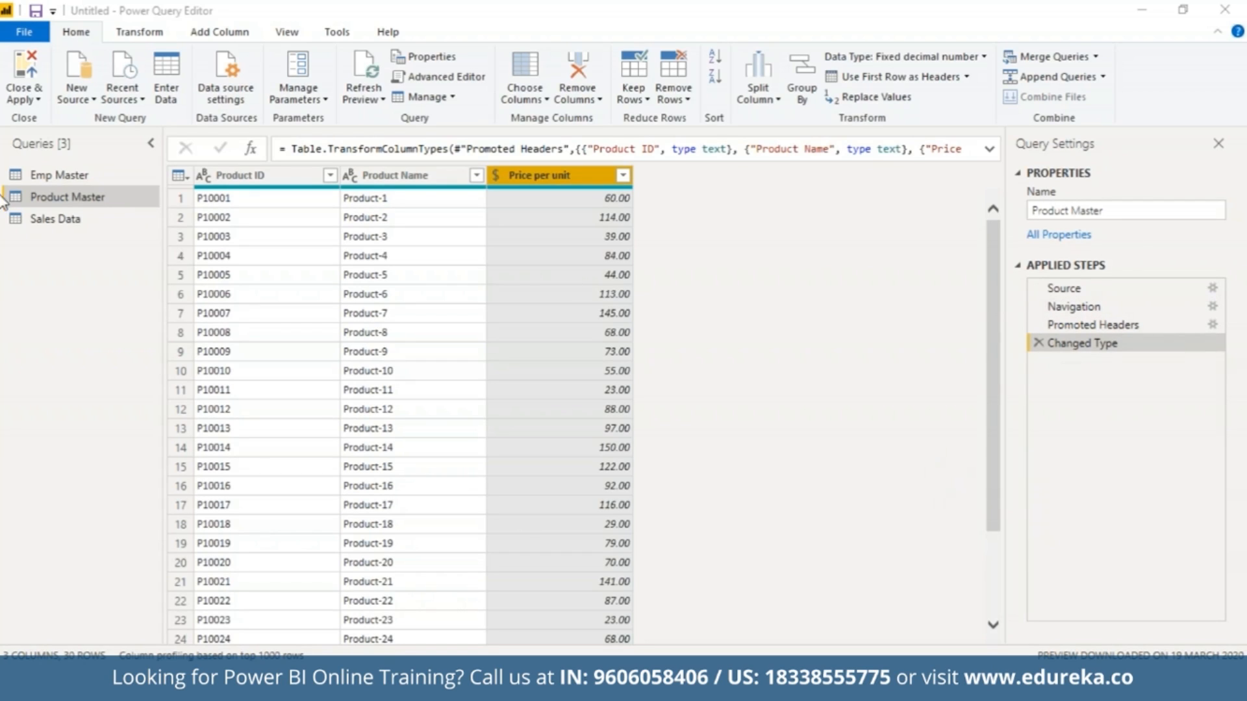
Look through the Emp Master, Sales Data and Product Master queries, and apply the query changes to load the data.
left_click(91, 177)
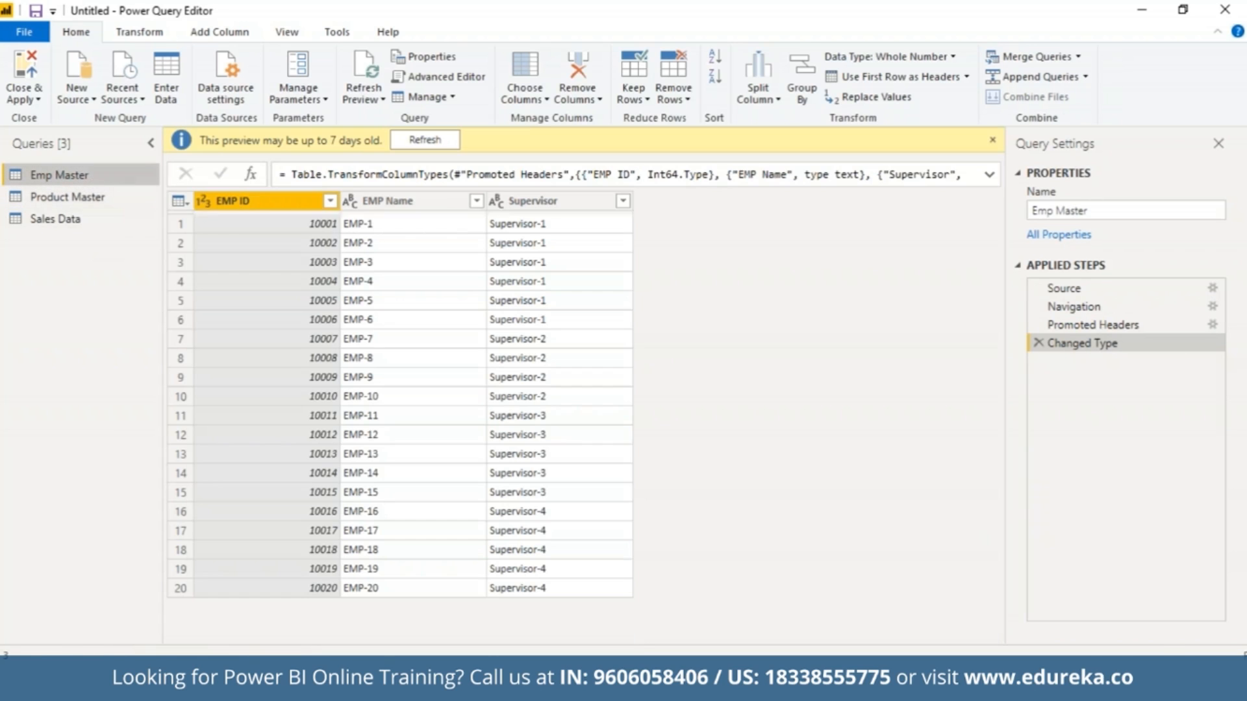
left_click(87, 217)
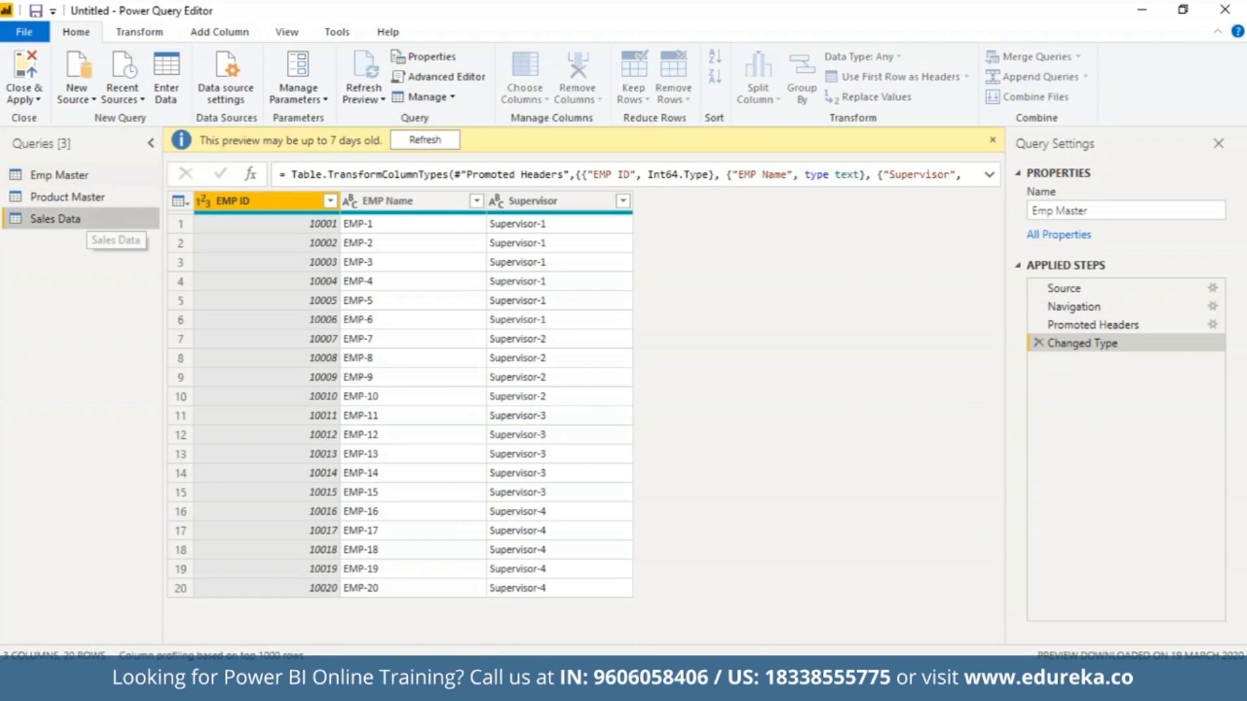
left_click(118, 194)
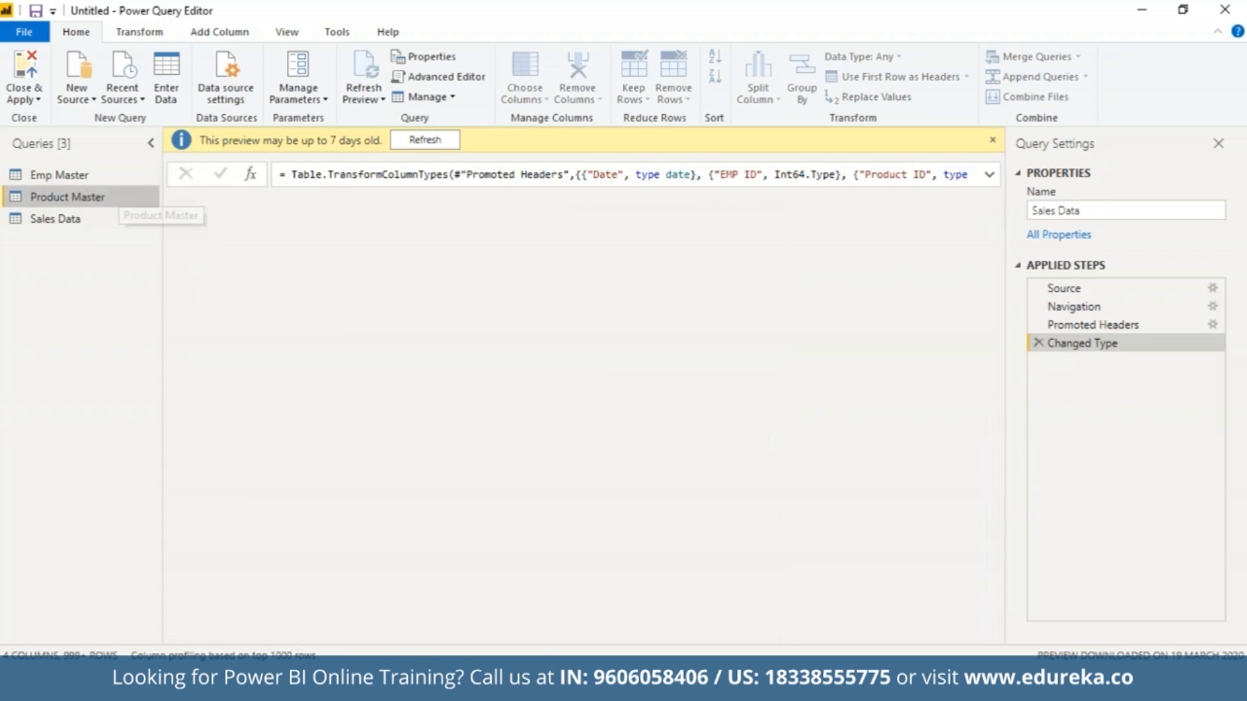
left_click(25, 71)
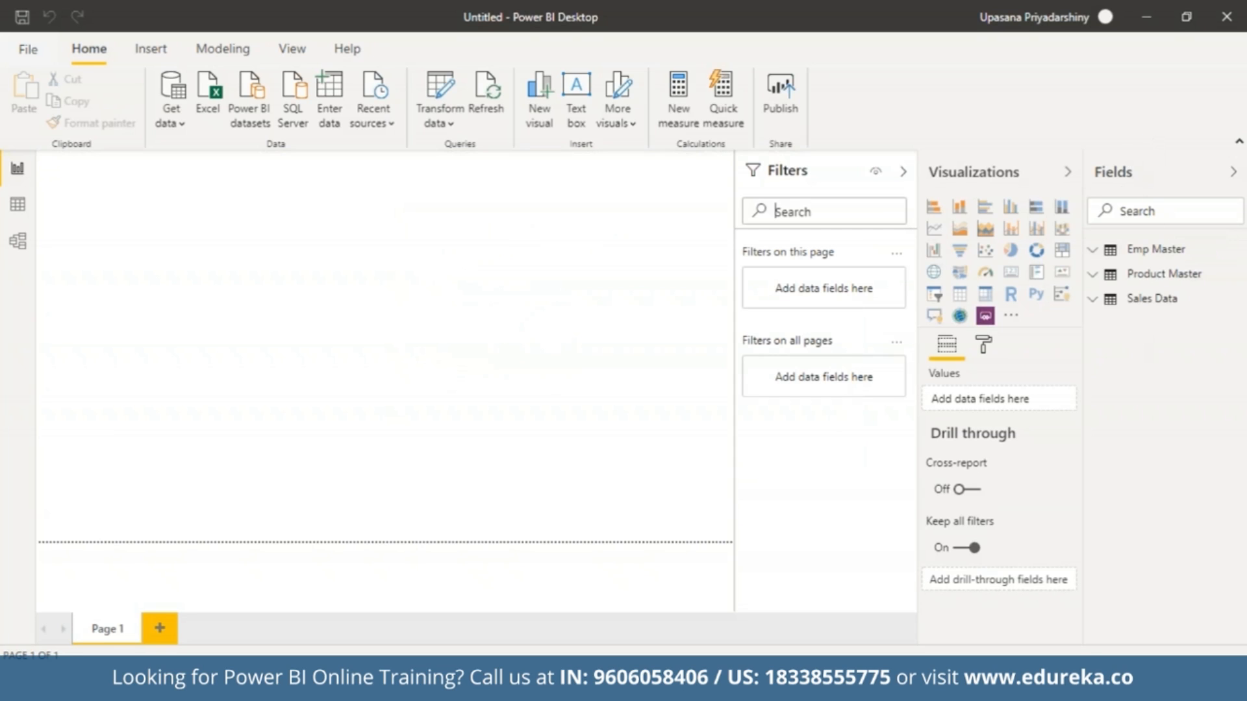
Expand the Emp Master, Product Master and Sales Data tables to view the fields they contain.
left_click(1097, 252)
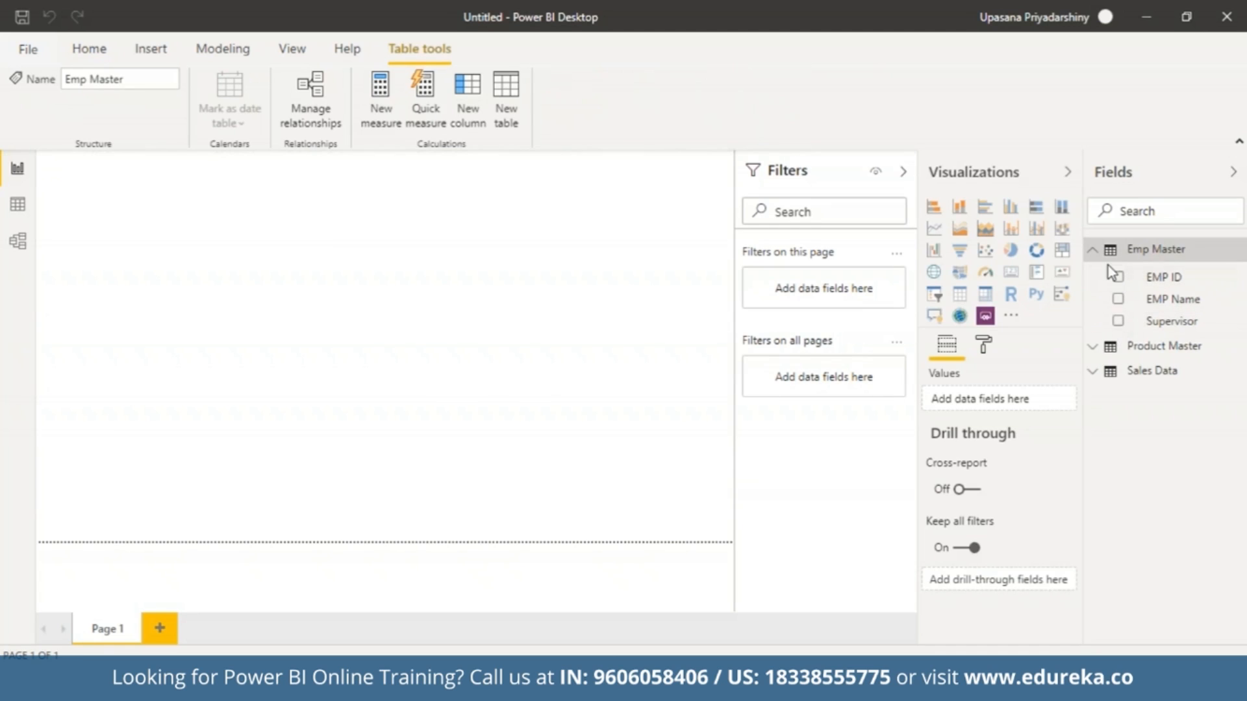
left_click(1097, 349)
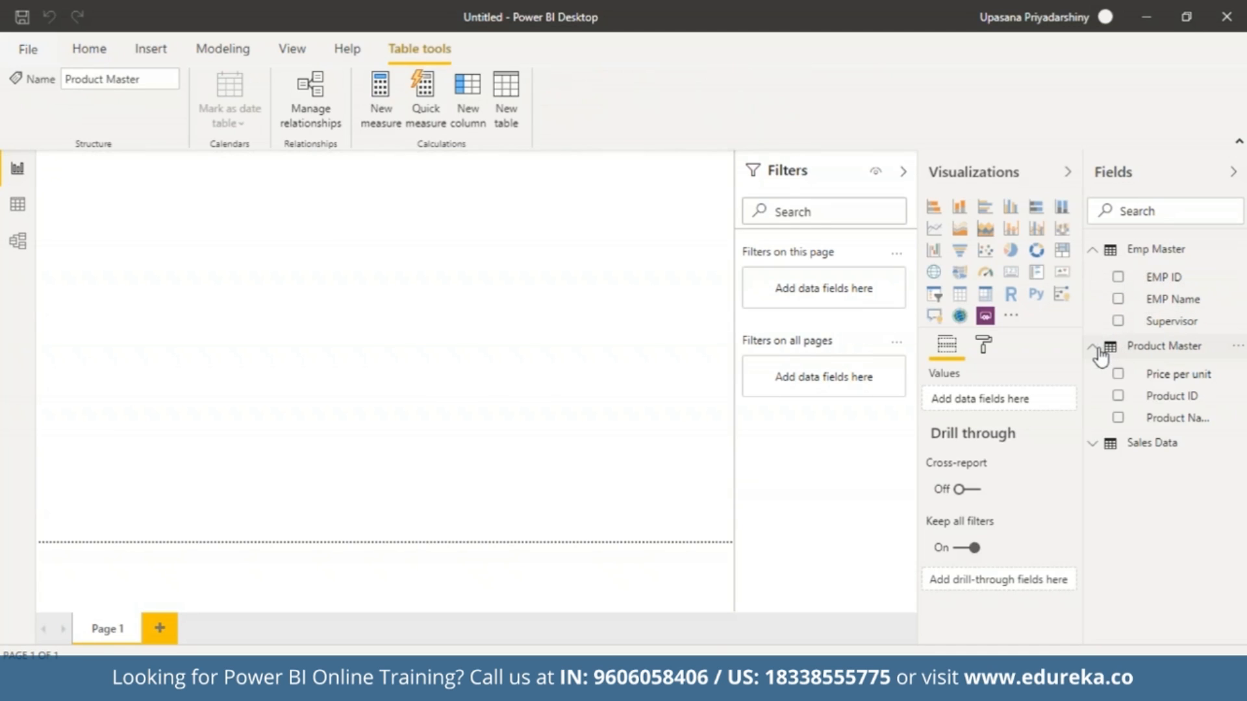
left_click(1094, 446)
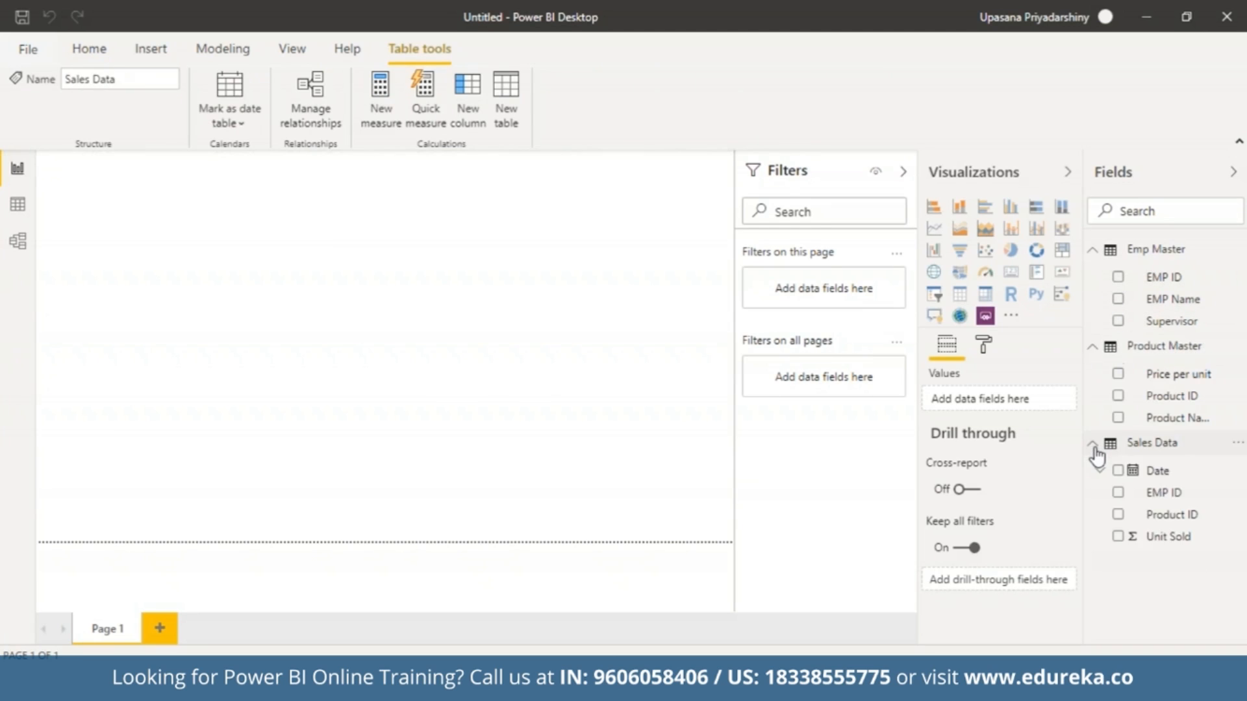
left_click(755, 515)
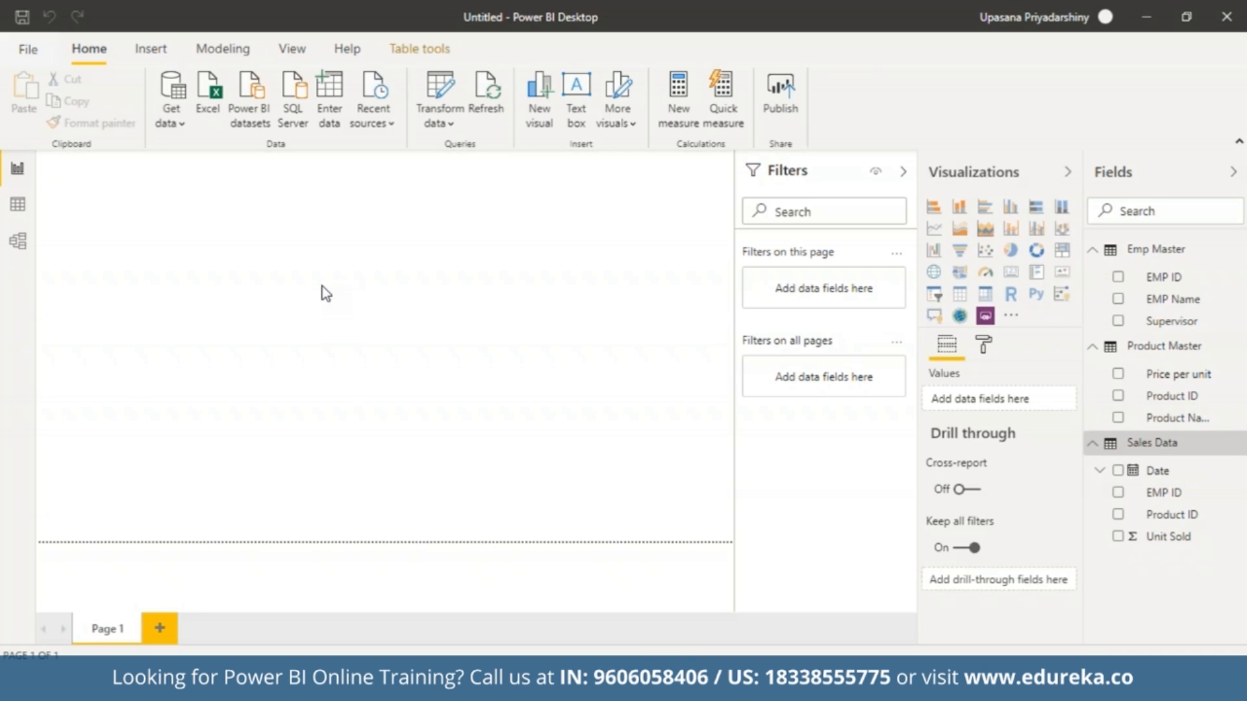
Examine the loaded rows of Emp Master, Product Master and Sales Data in Data view.
left_click(18, 206)
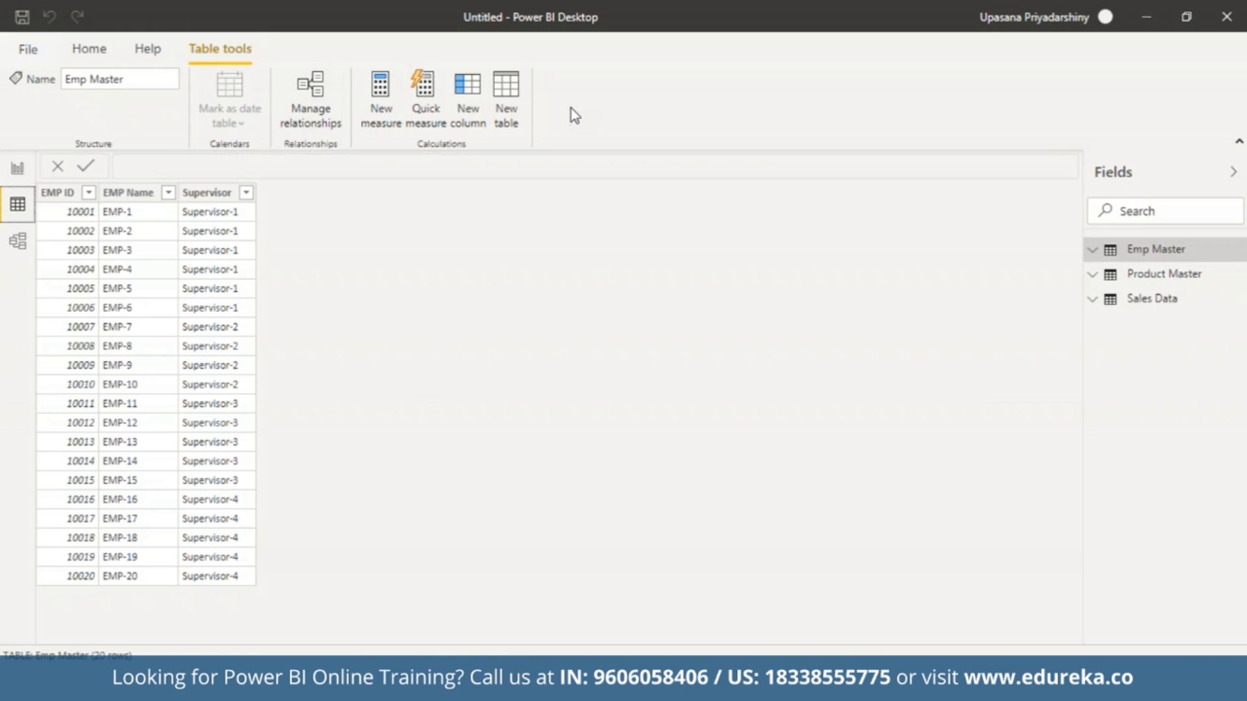
left_click(1149, 276)
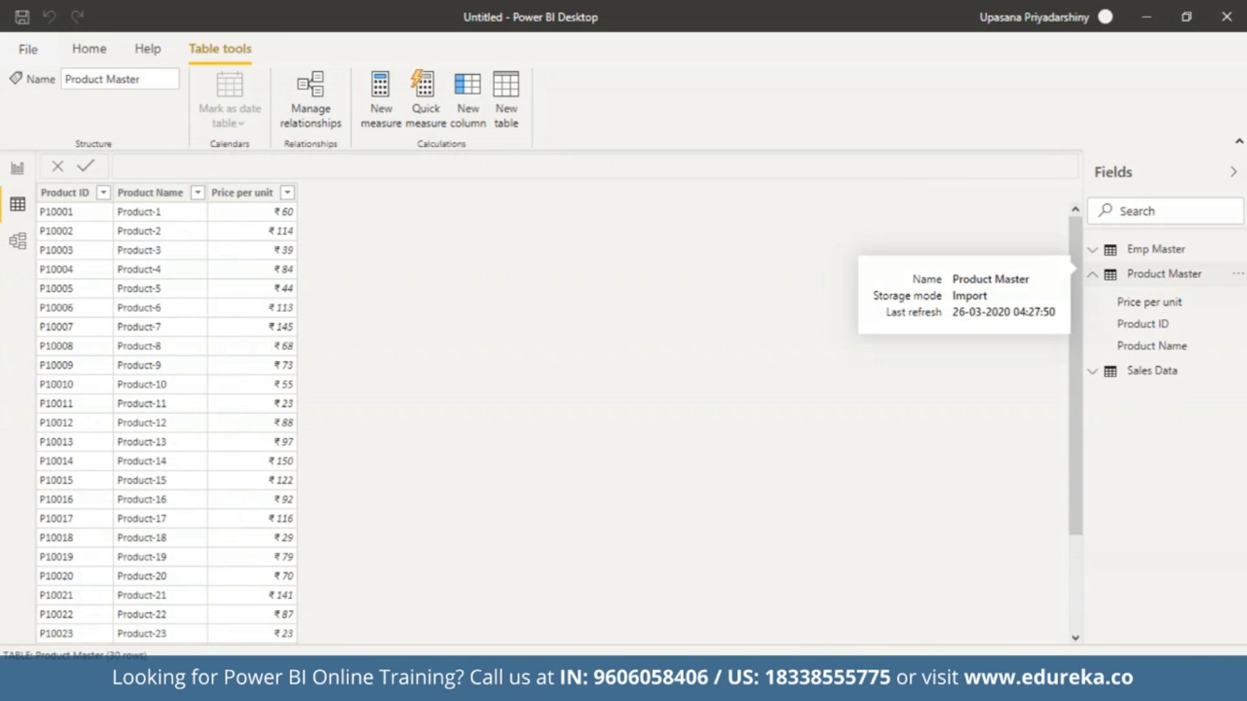
left_click(1155, 378)
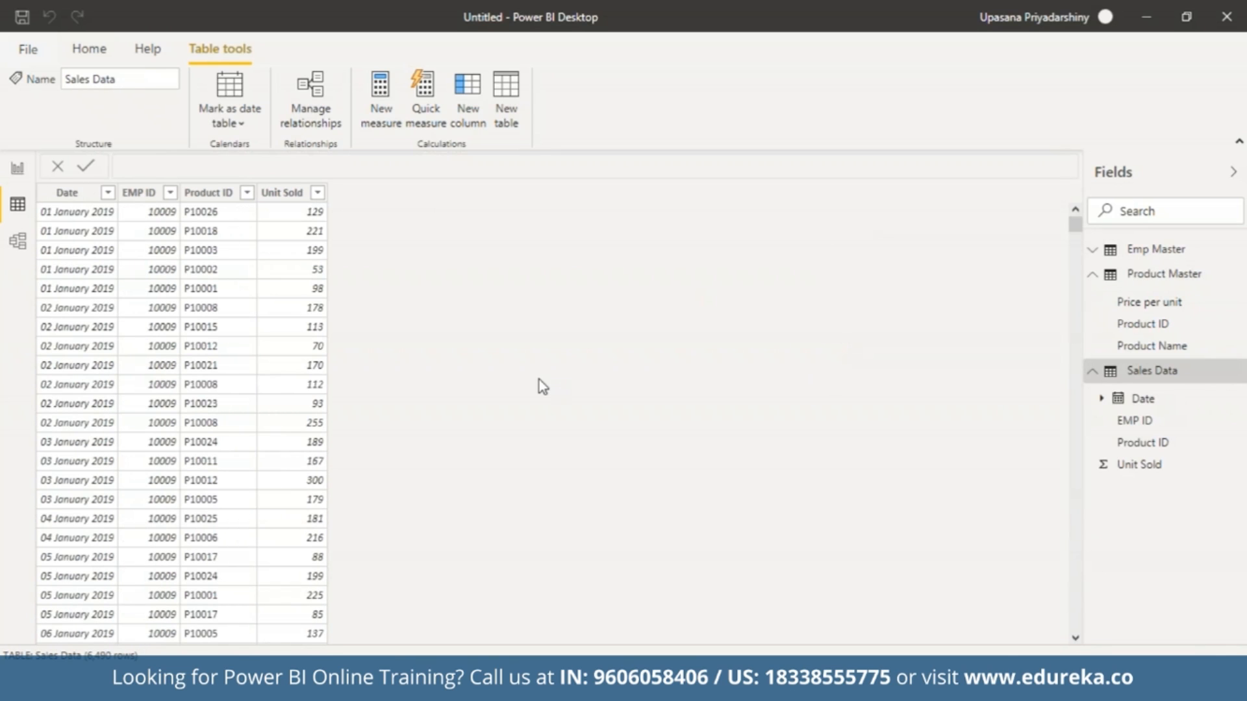
In Model view, collapse the Properties pane and move the Product Master table up level with Emp Master.
left_click(10, 244)
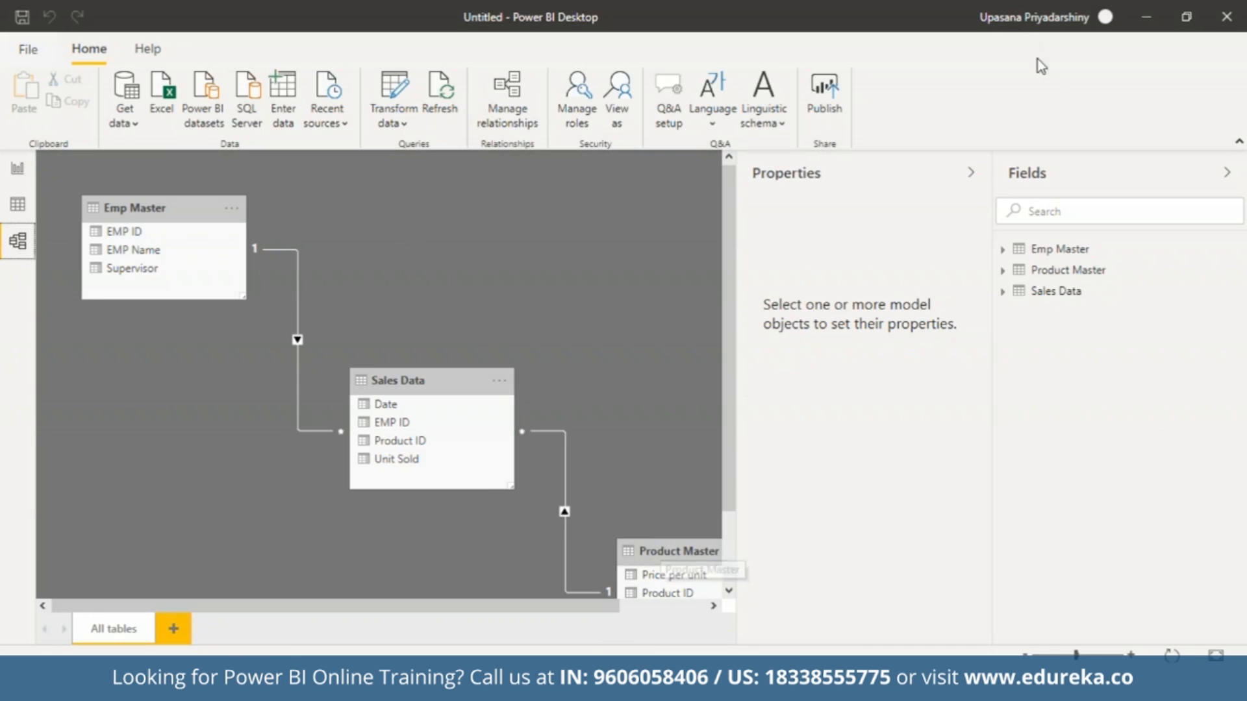
left_click(970, 172)
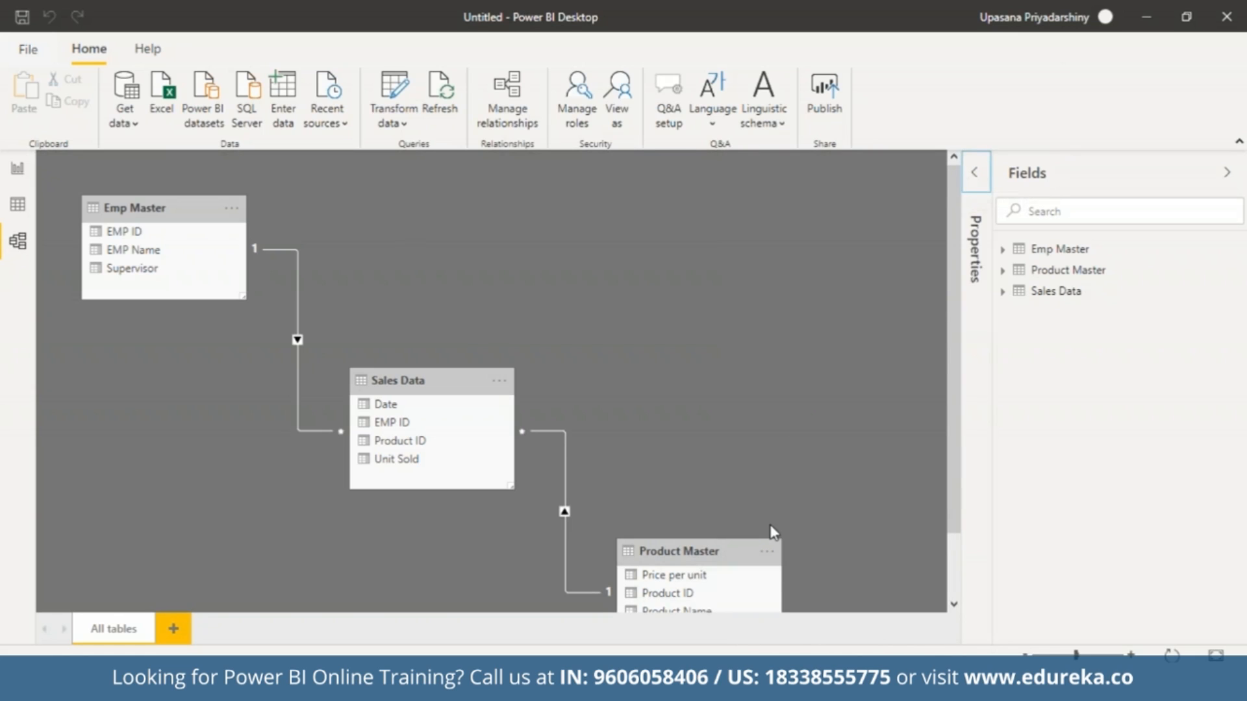
left_click(718, 553)
left_click_drag(744, 347, 733, 186)
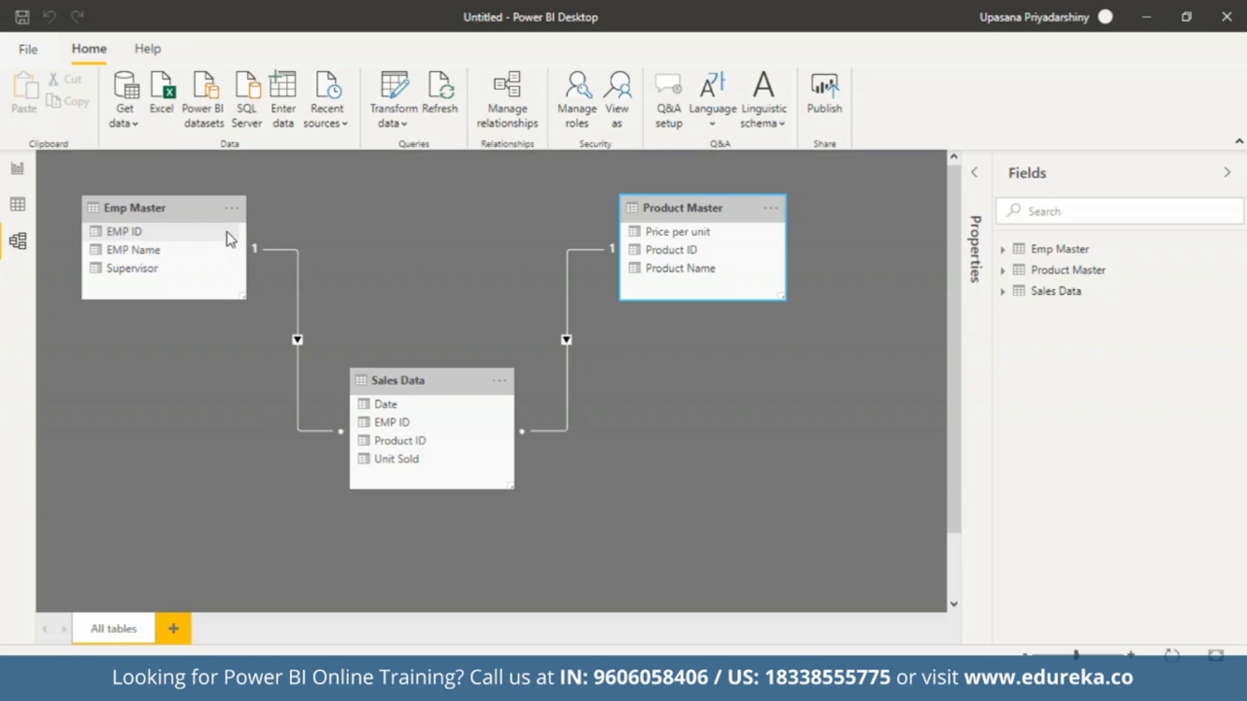
Delete the relationship between Product Master and Sales Data, and recreate it by linking their Product ID fields.
right_click(567, 348)
left_click(585, 359)
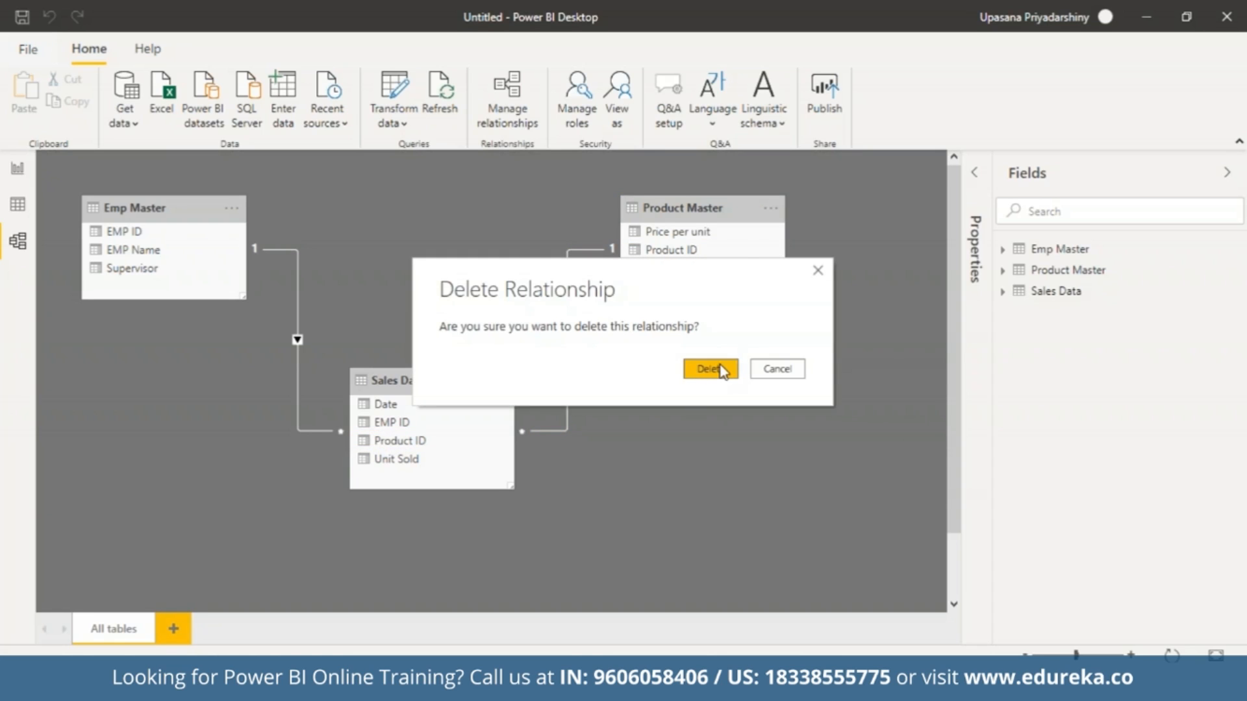
left_click(719, 365)
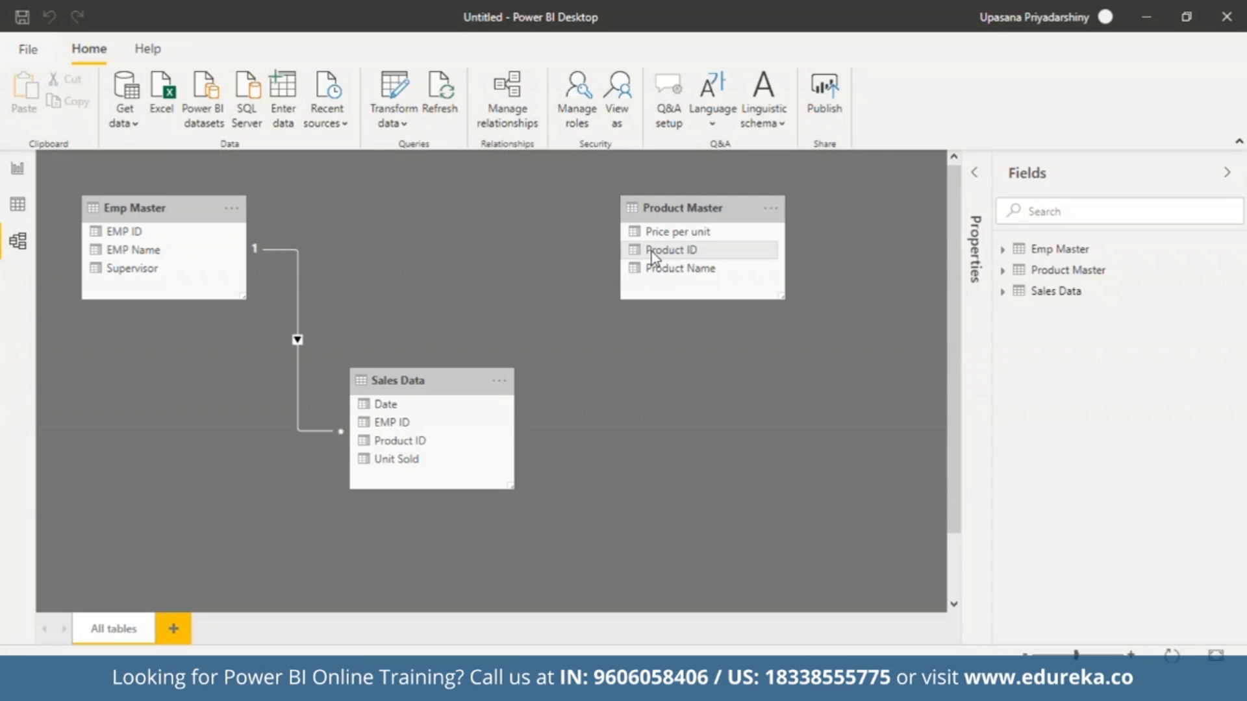
left_click_drag(653, 255, 400, 448)
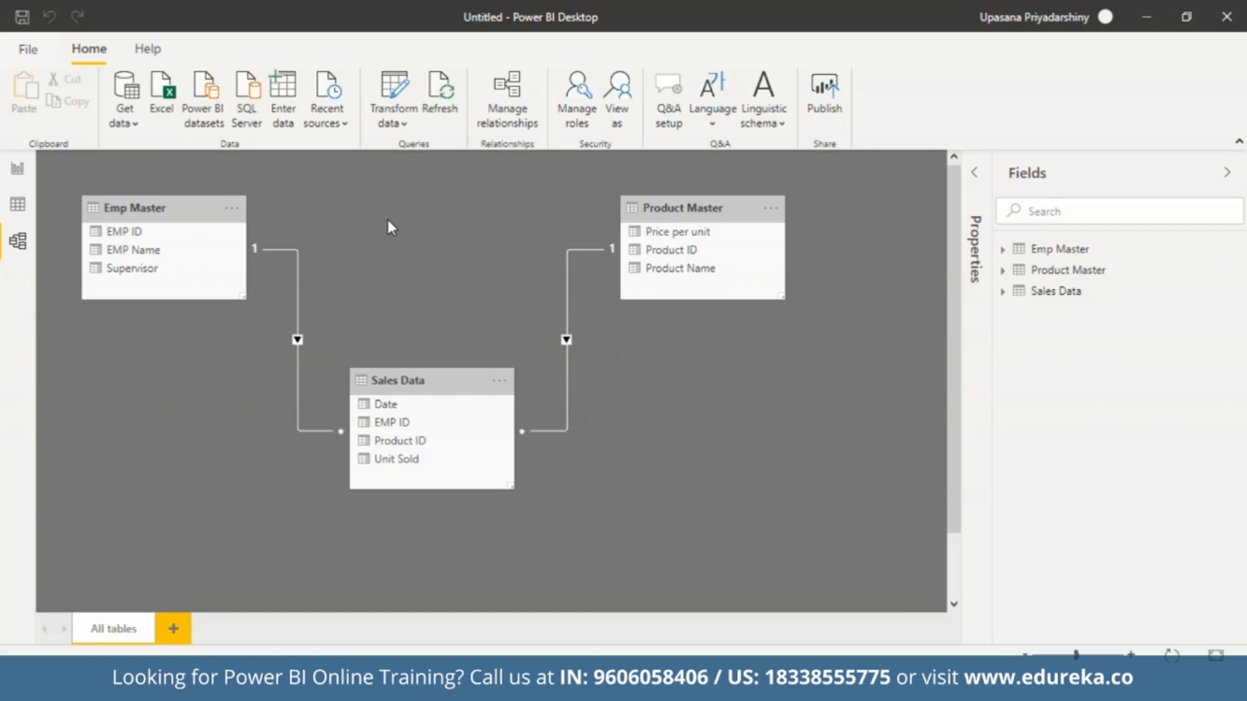
In Data view, inspect the Unit Sold column of Sales Data and the Price per unit column of Product Master.
left_click(17, 204)
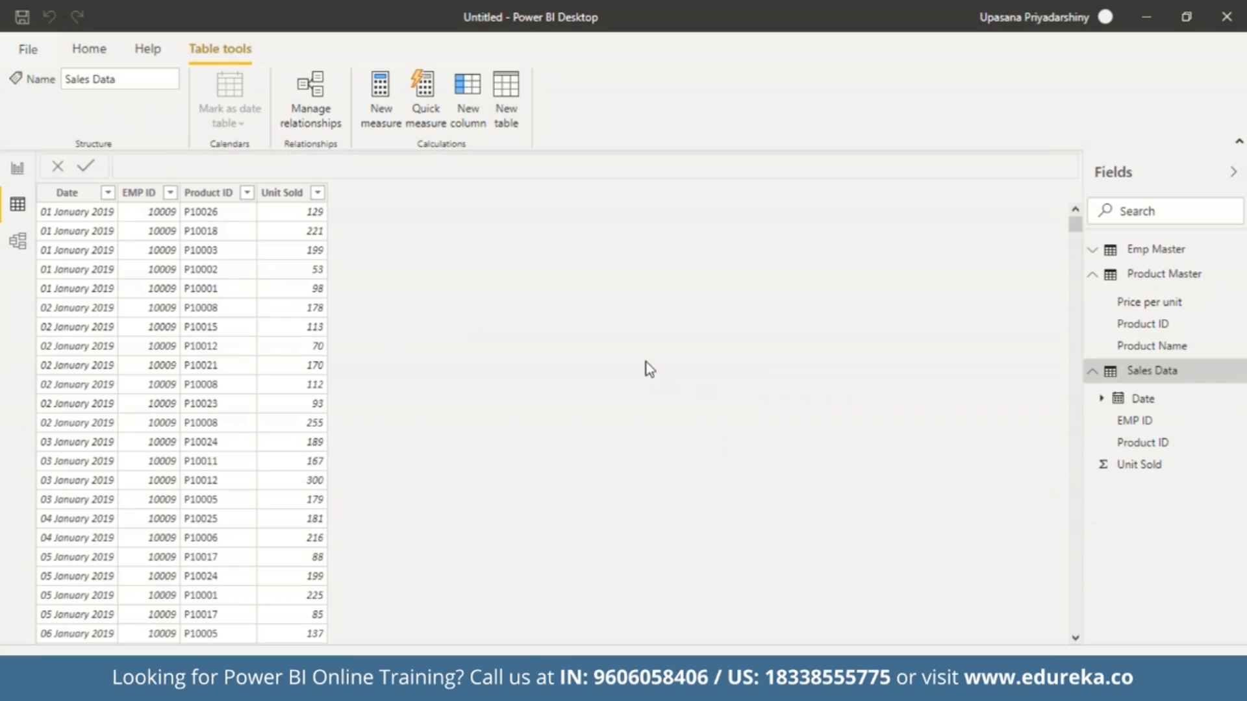
left_click(306, 195)
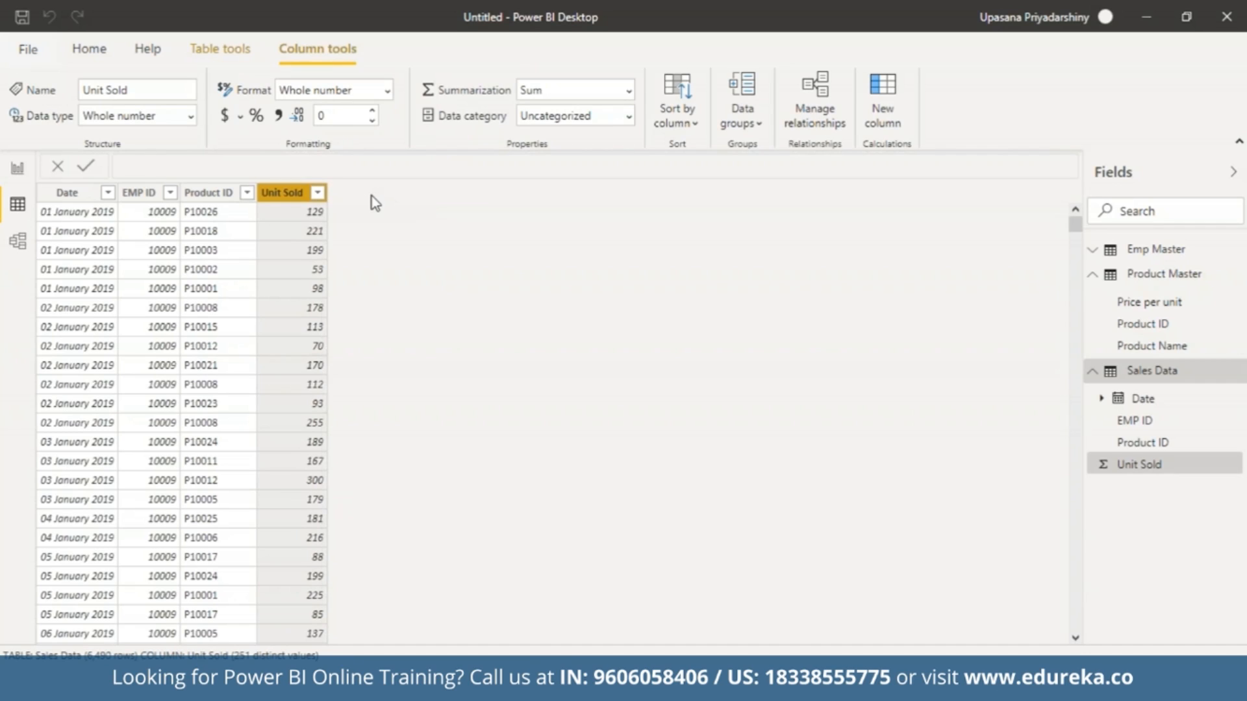
left_click(1115, 306)
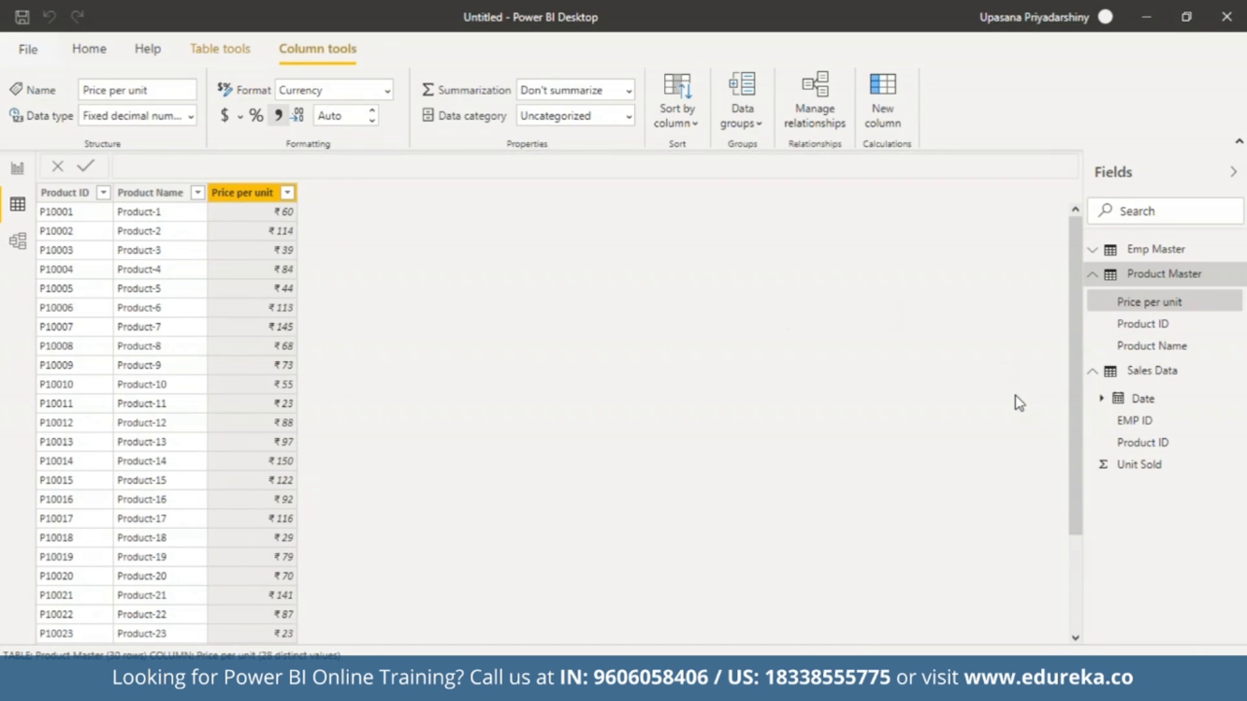
Create a calculated column named Revenue in the Sales Data table, starting its formula with 'Sales Data'[Unit Sold].
left_click(1151, 370)
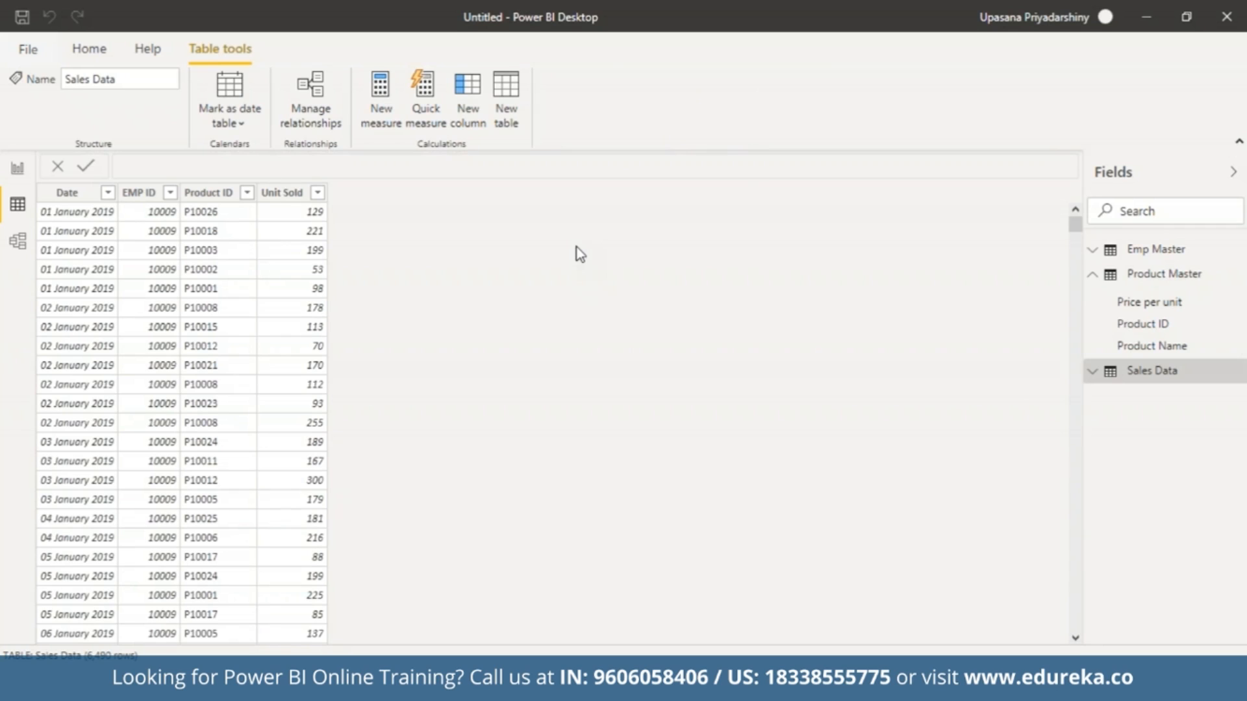
left_click(479, 127)
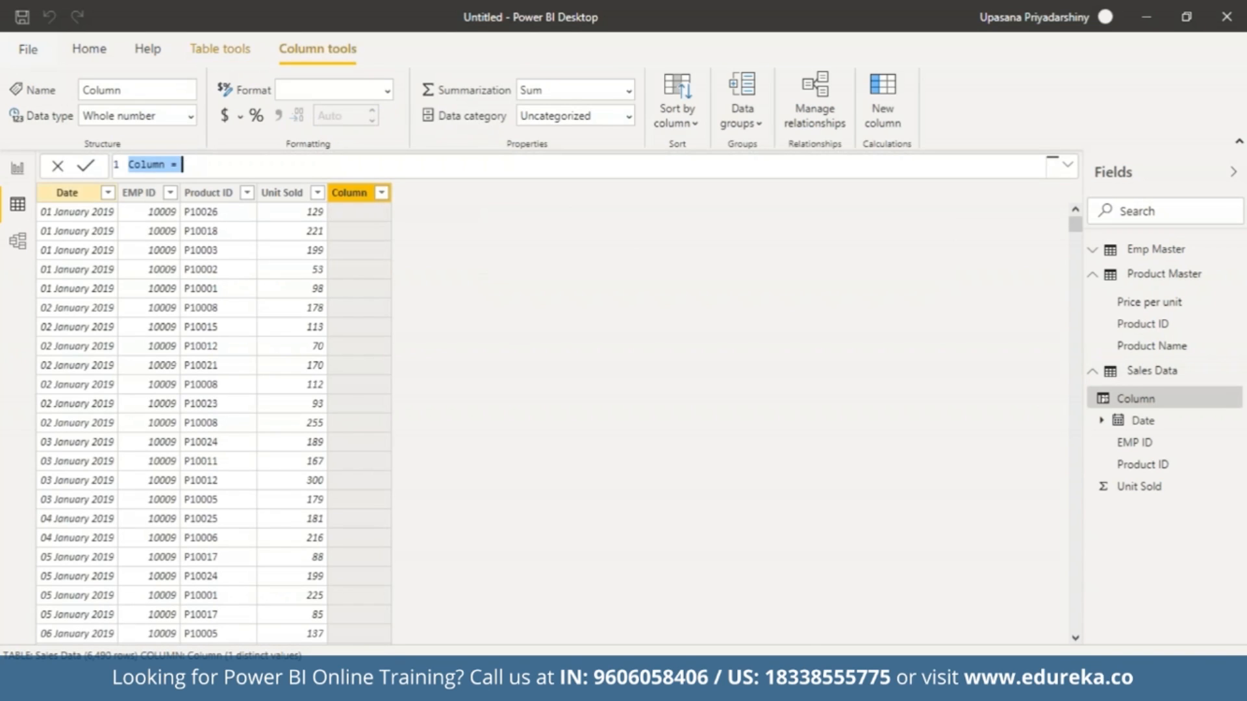
key("BackSpace")
type("Revenue =")
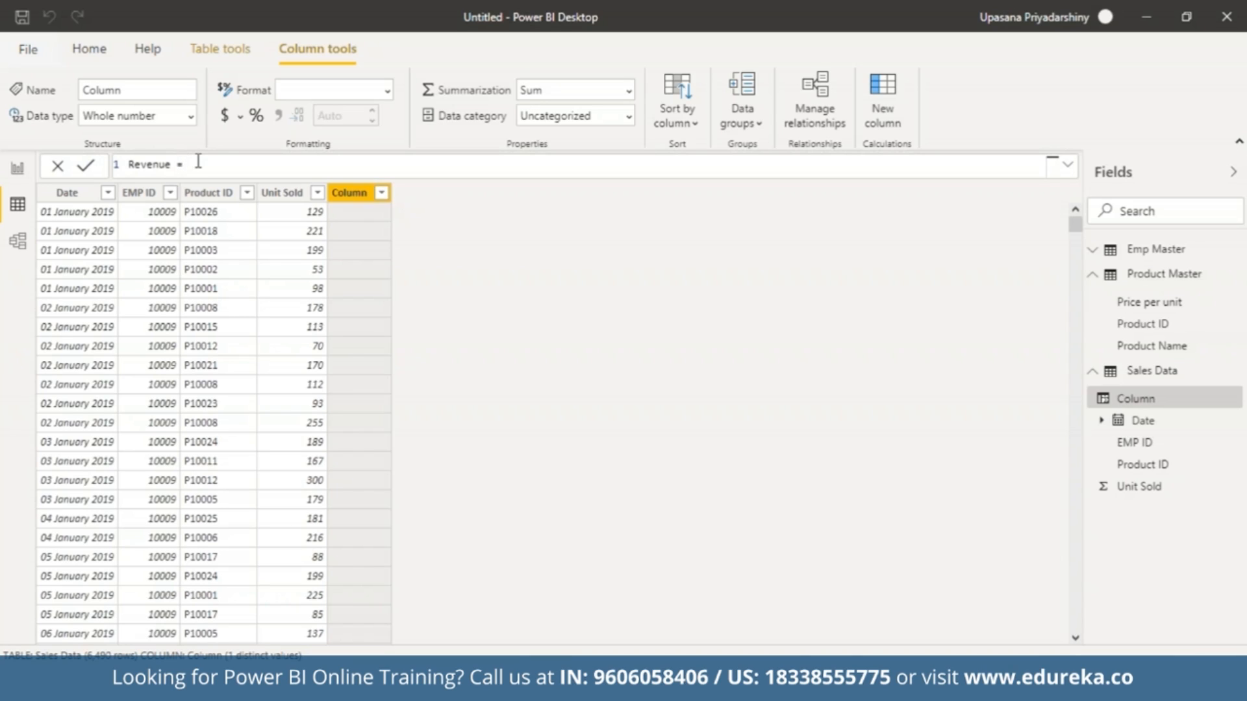
type(" unit")
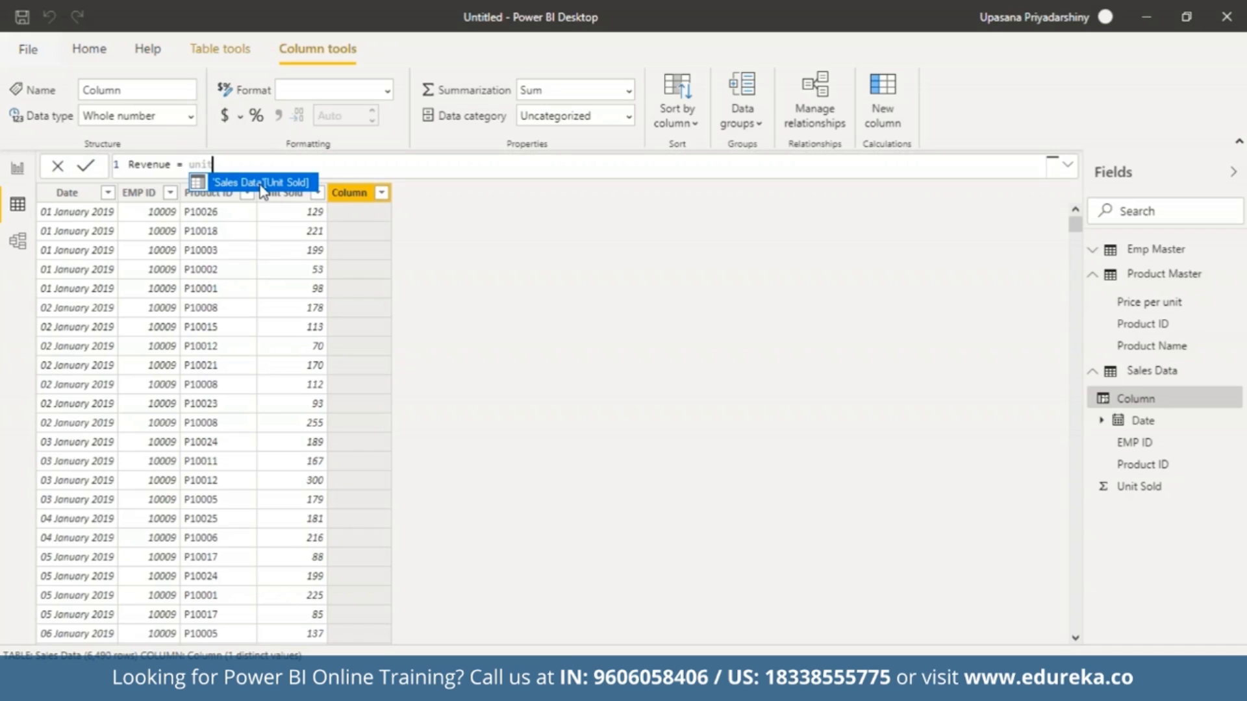
left_click(263, 188)
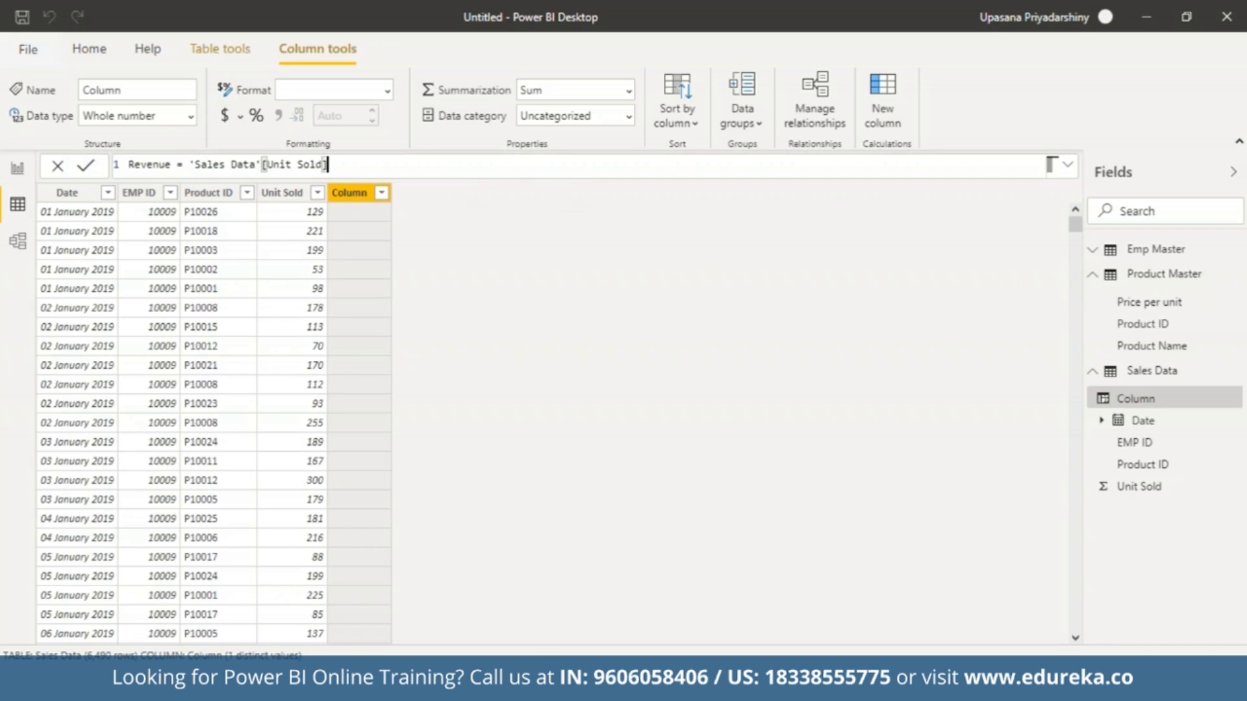
Complete the Revenue formula by multiplying by RELATED('Product Master'[Price per unit]), and commit it.
type("*re")
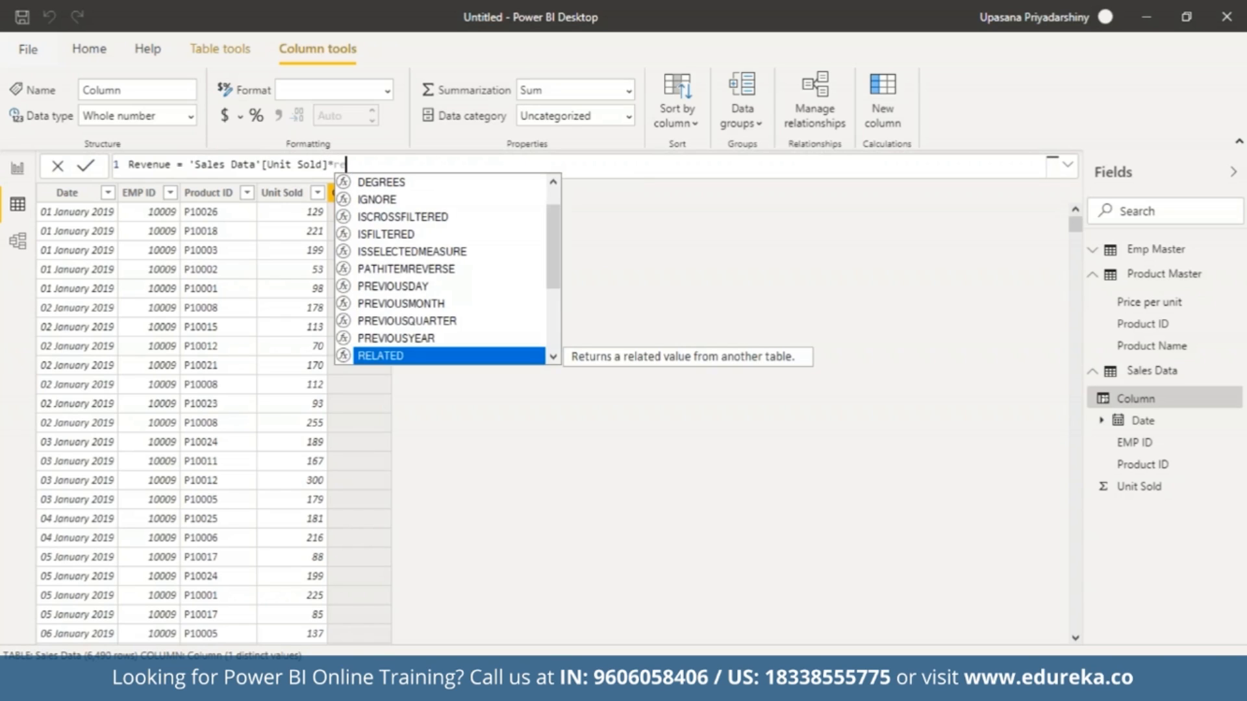
left_click(474, 357)
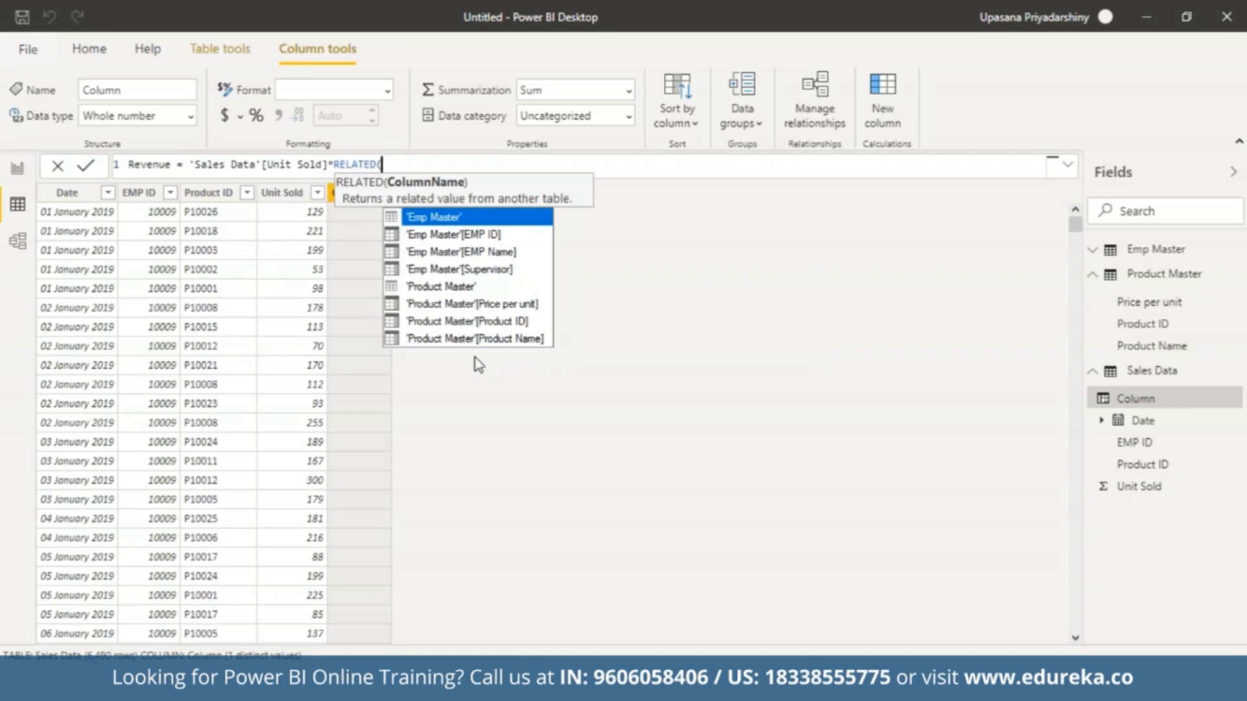
left_click(459, 305)
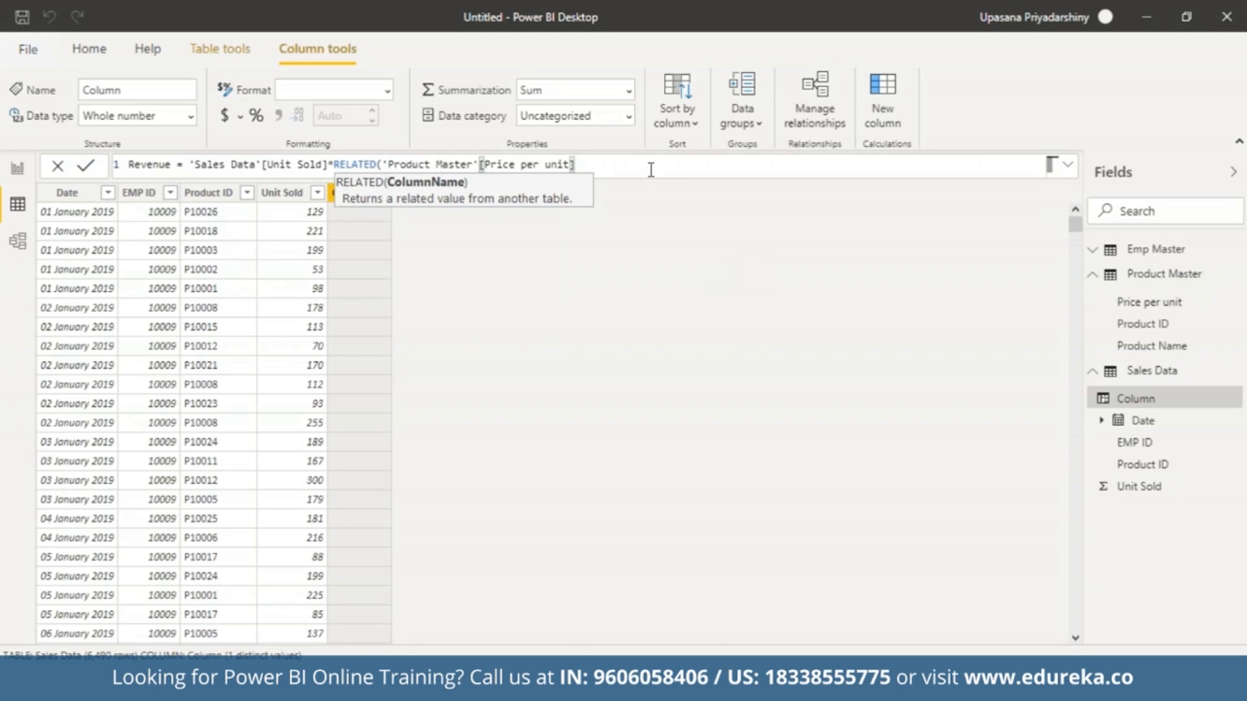
type(")")
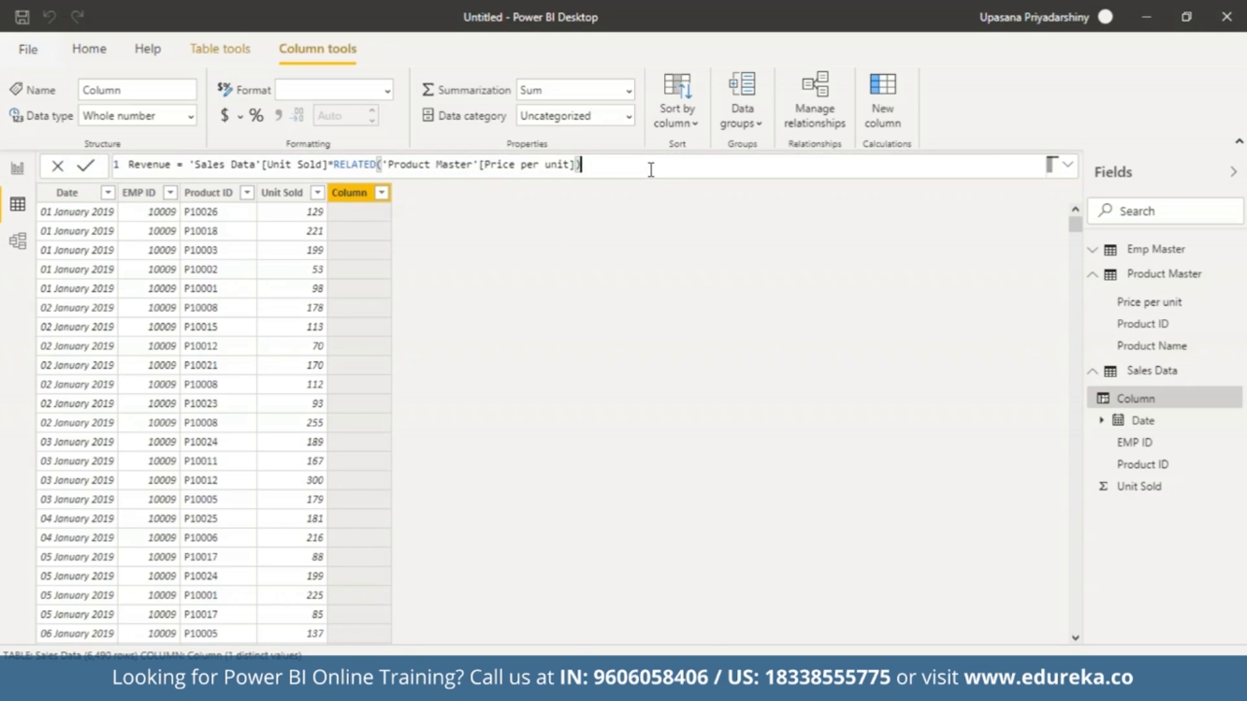
key("Return")
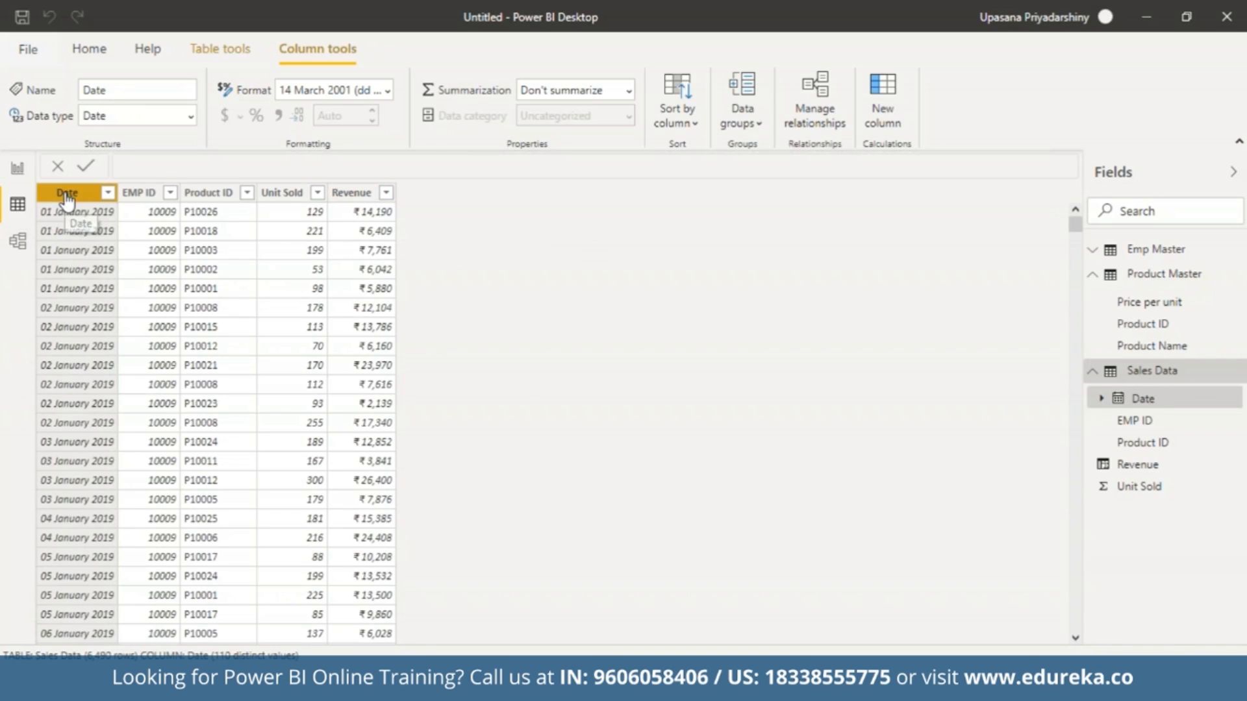
Set the display format of the Sales Data Date column to *14-03-2001 (dd-mm-yyyy).
left_click(387, 93)
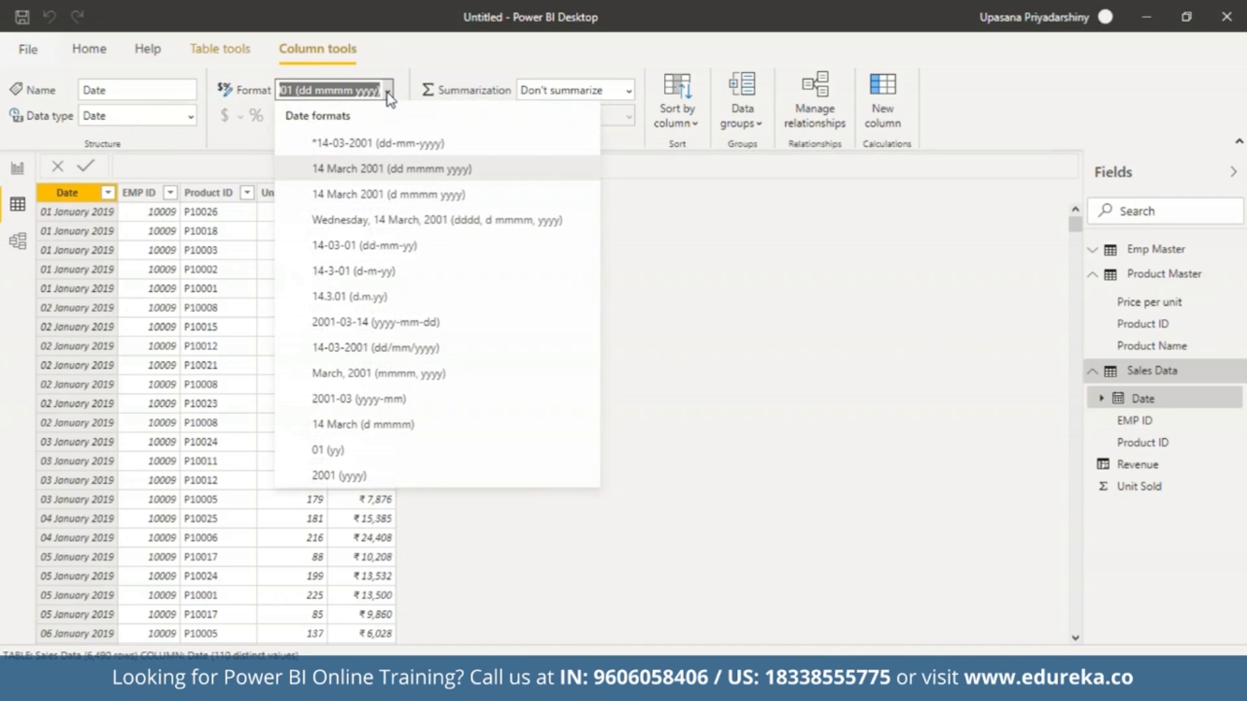
left_click(389, 145)
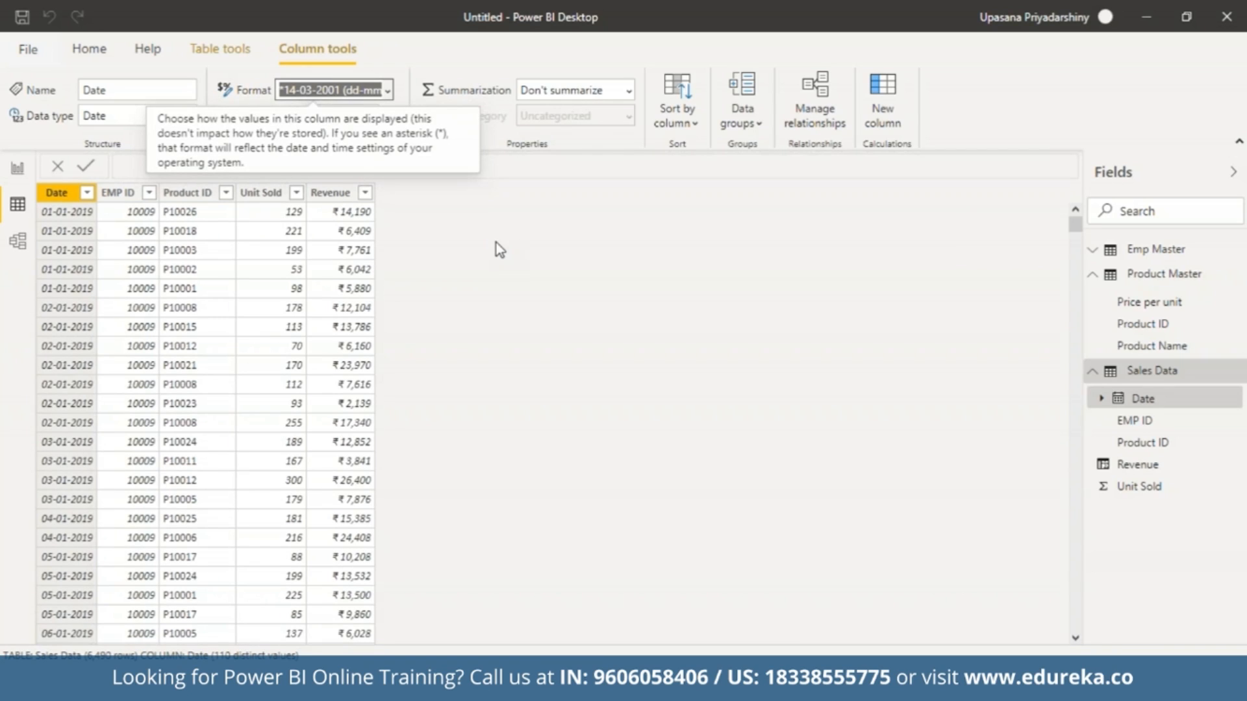
left_click(496, 242)
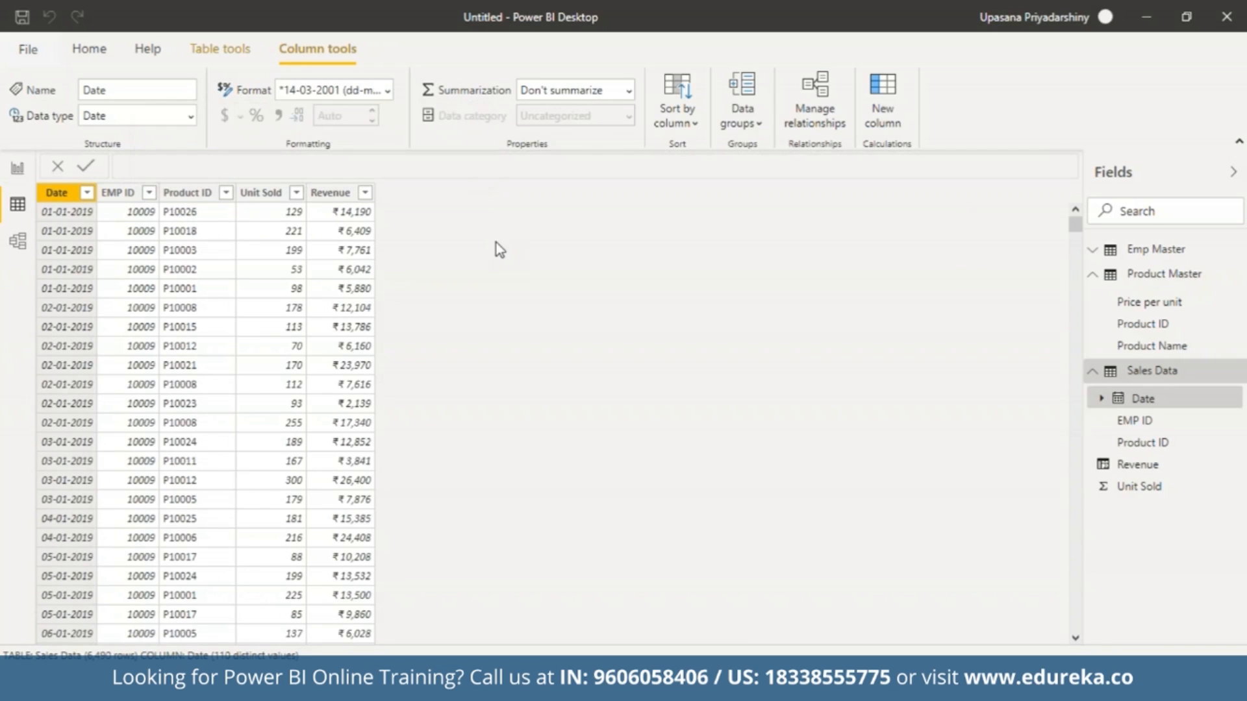
In Report view, insert a rectangle shape and resize it into a thin banner spanning the full width of the page's upper edge.
left_click(15, 172)
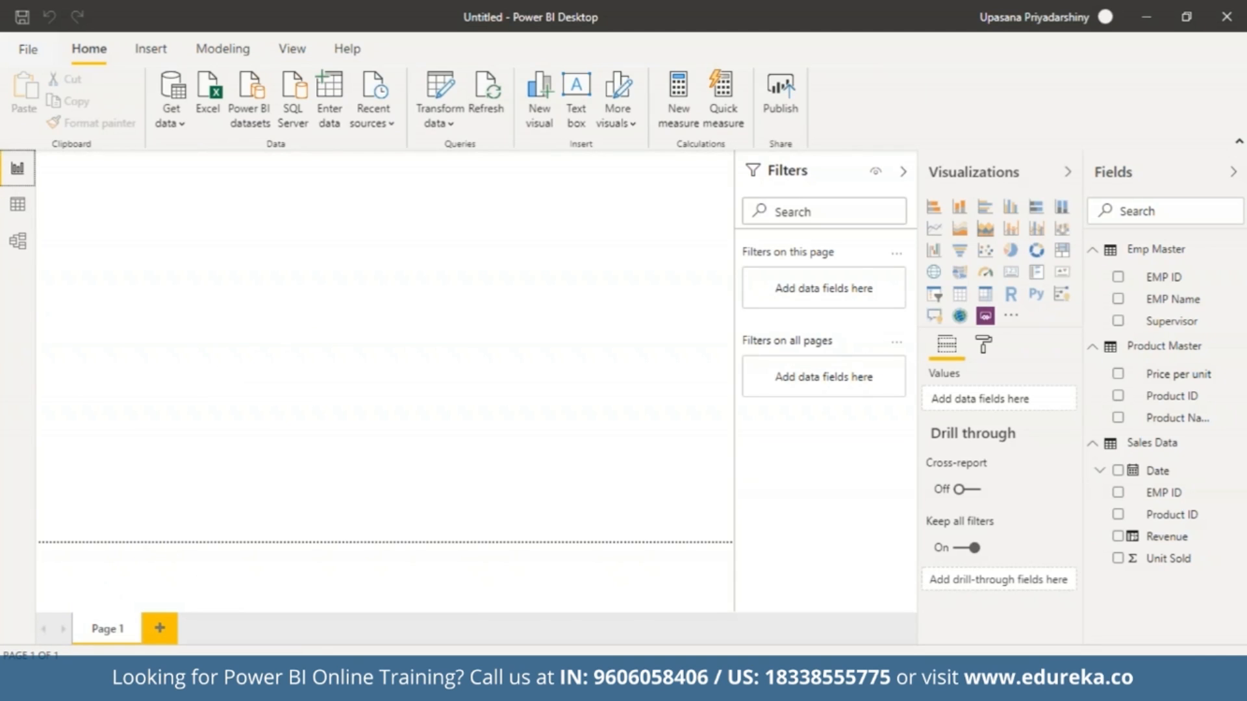
left_click(397, 261)
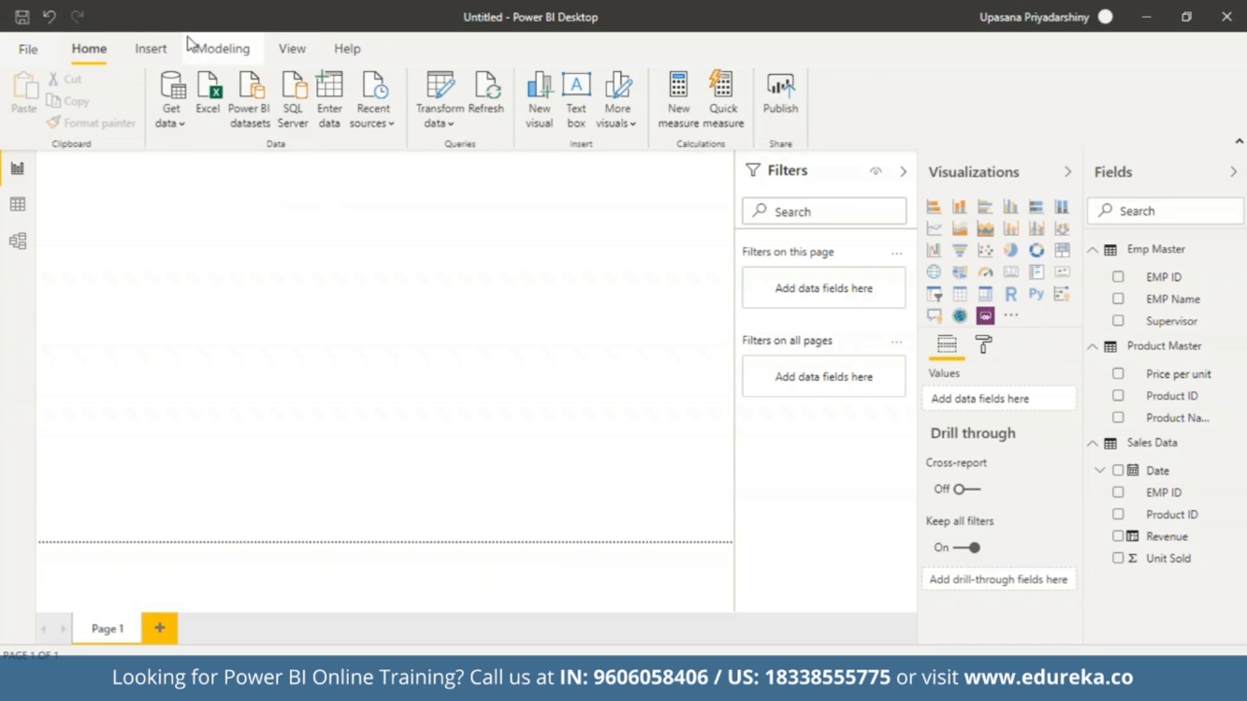
left_click(153, 57)
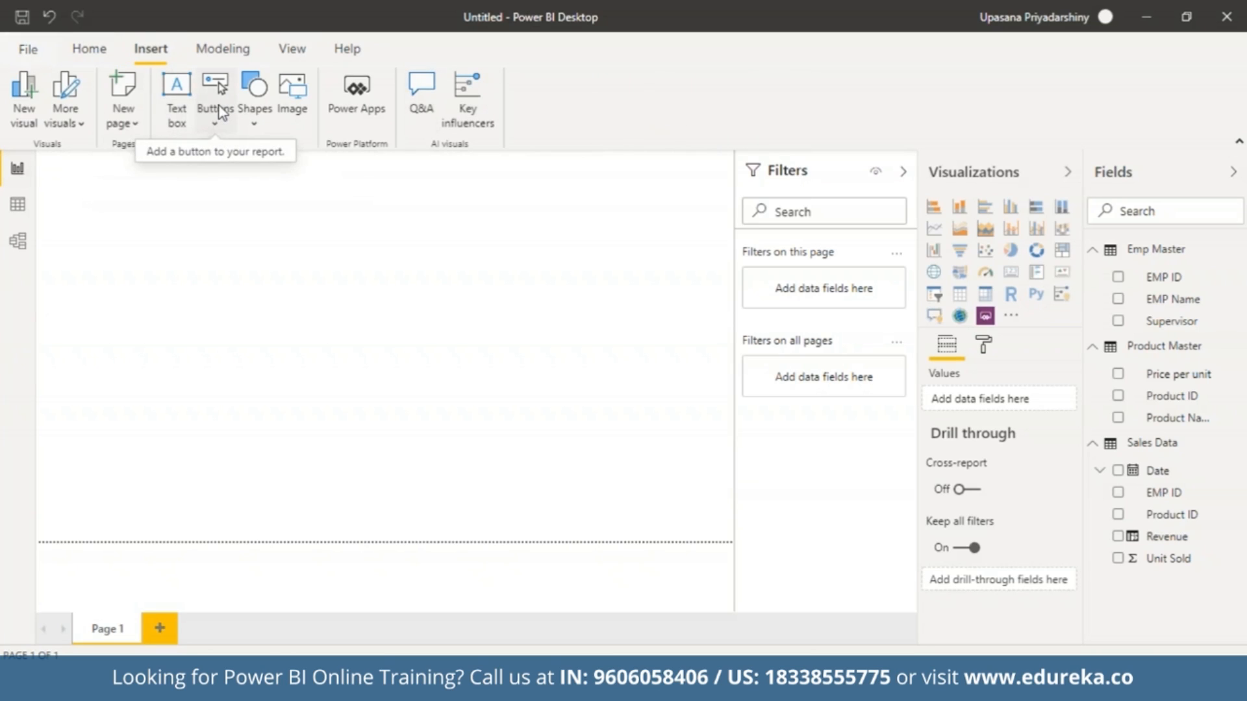
left_click(259, 107)
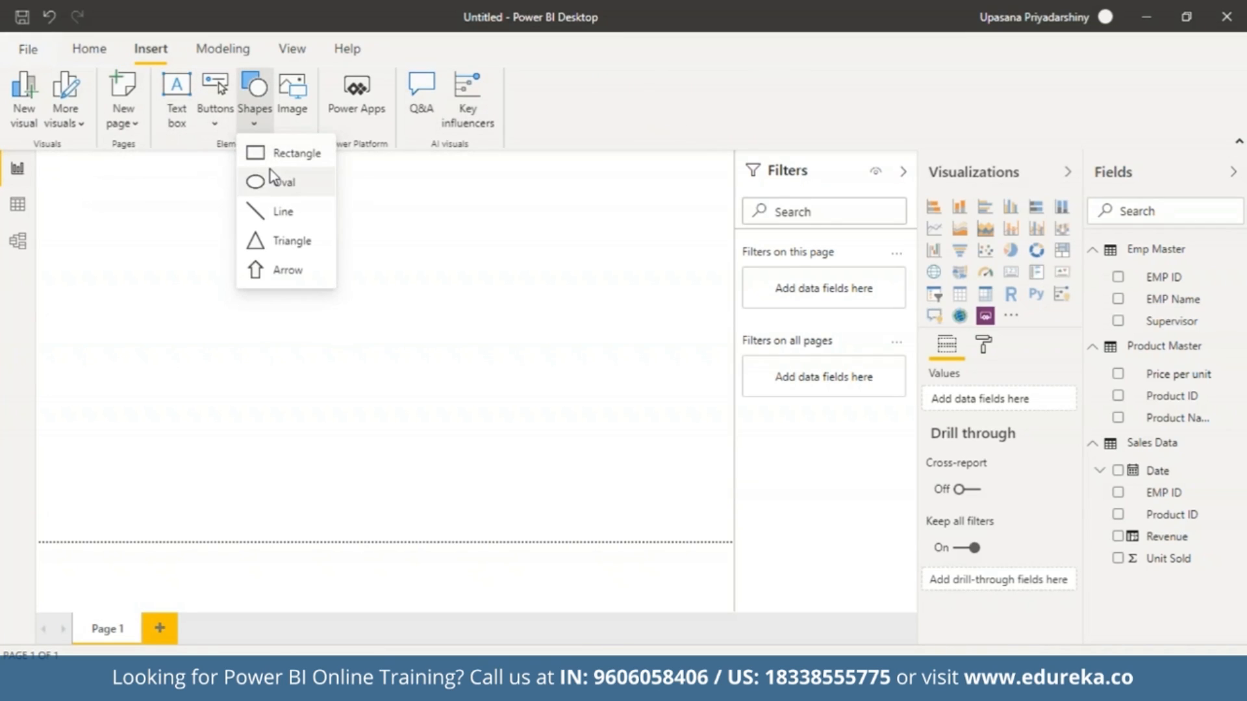
left_click(271, 157)
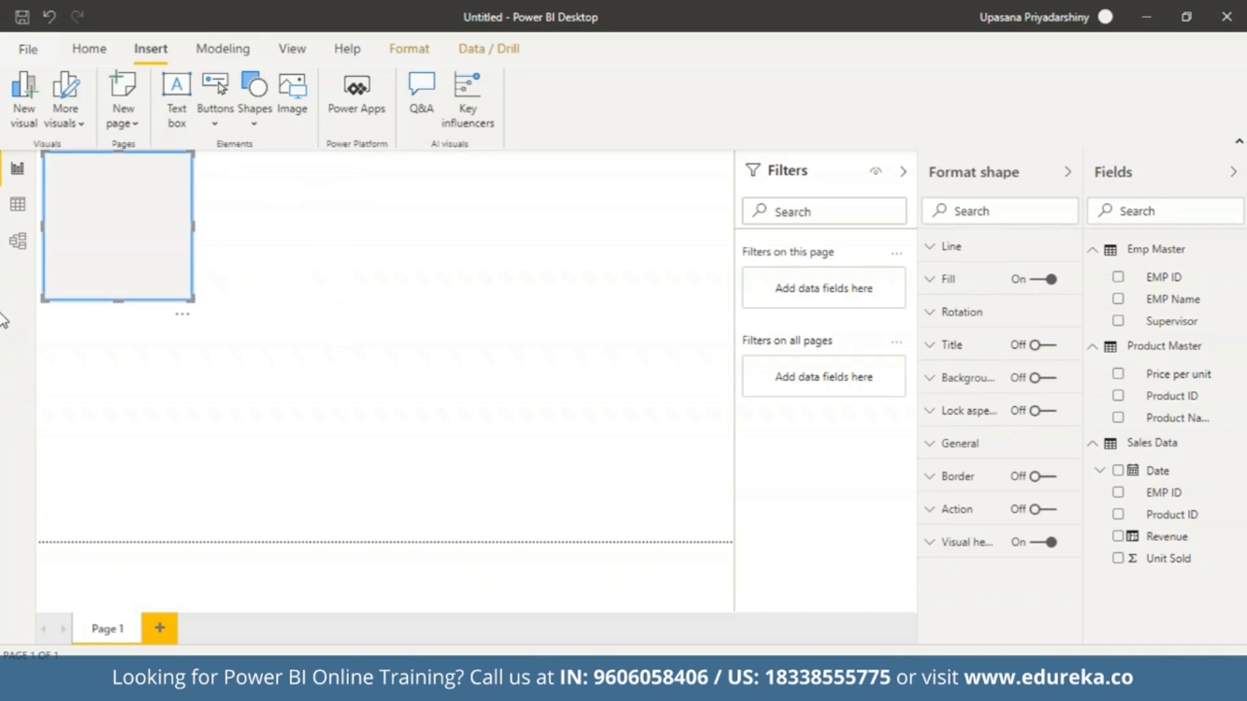
left_click_drag(192, 228, 753, 214)
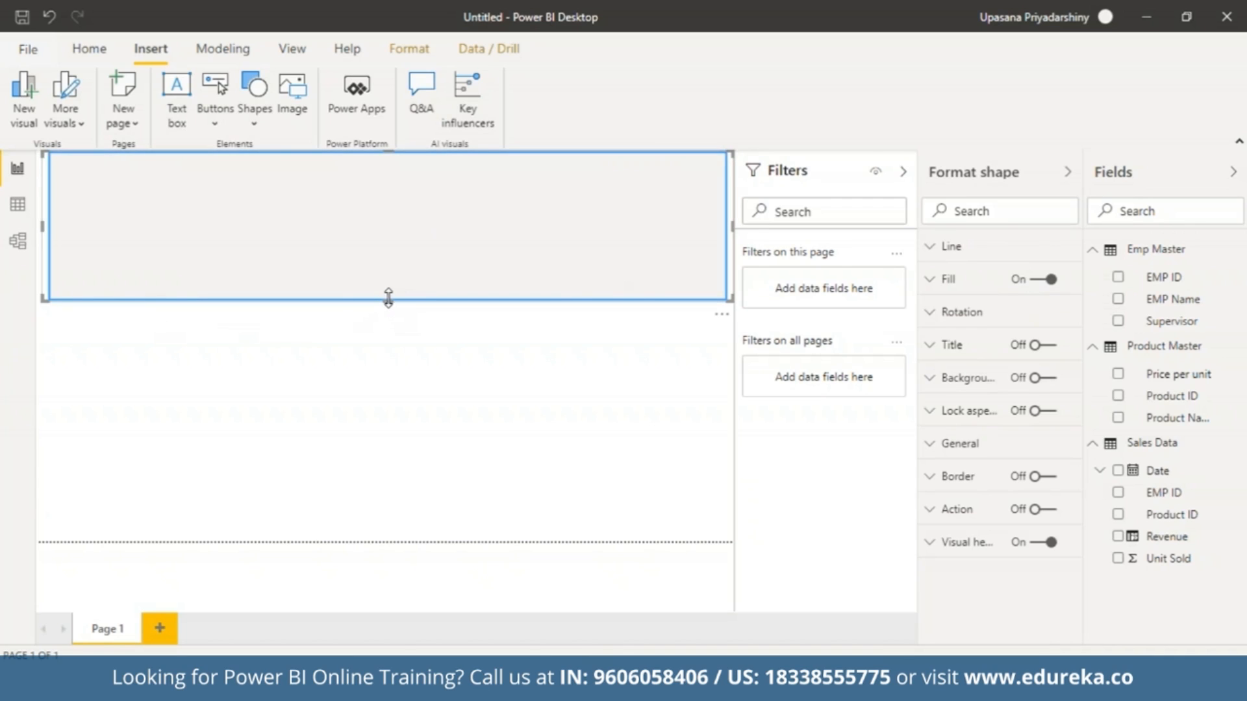
left_click_drag(389, 299, 402, 192)
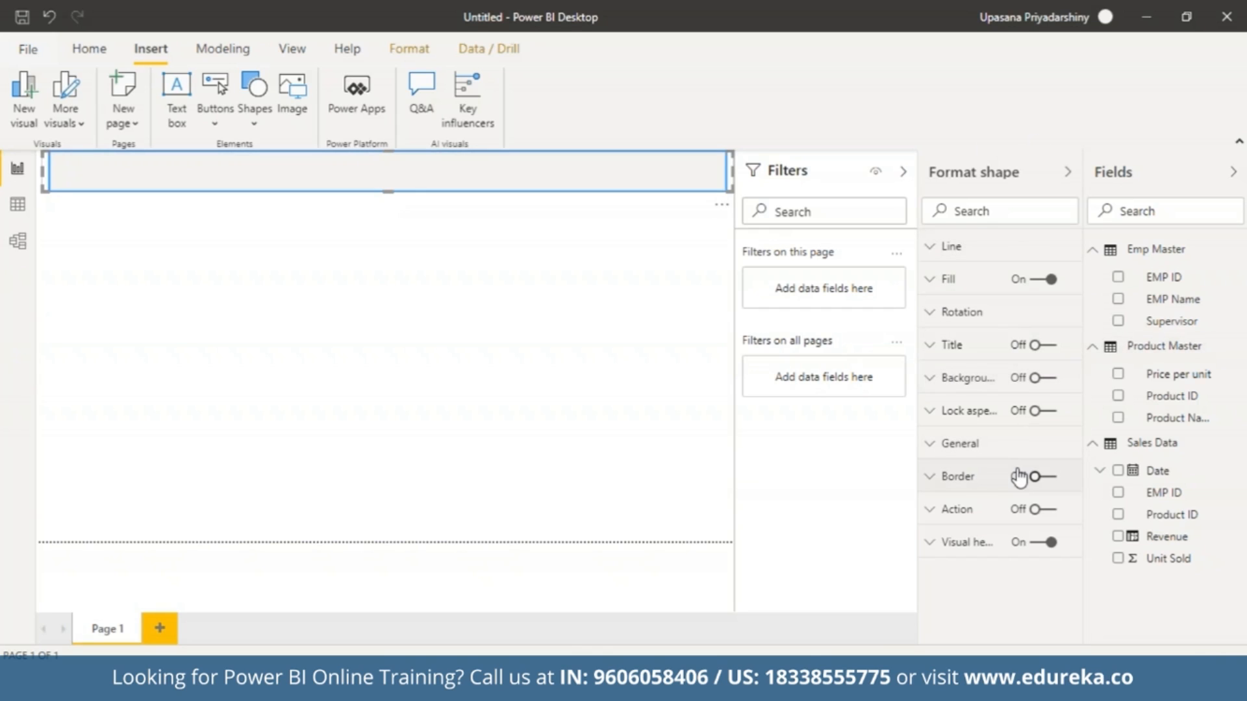
Set both the fill colour and the line colour of the banner rectangle to black.
left_click(969, 286)
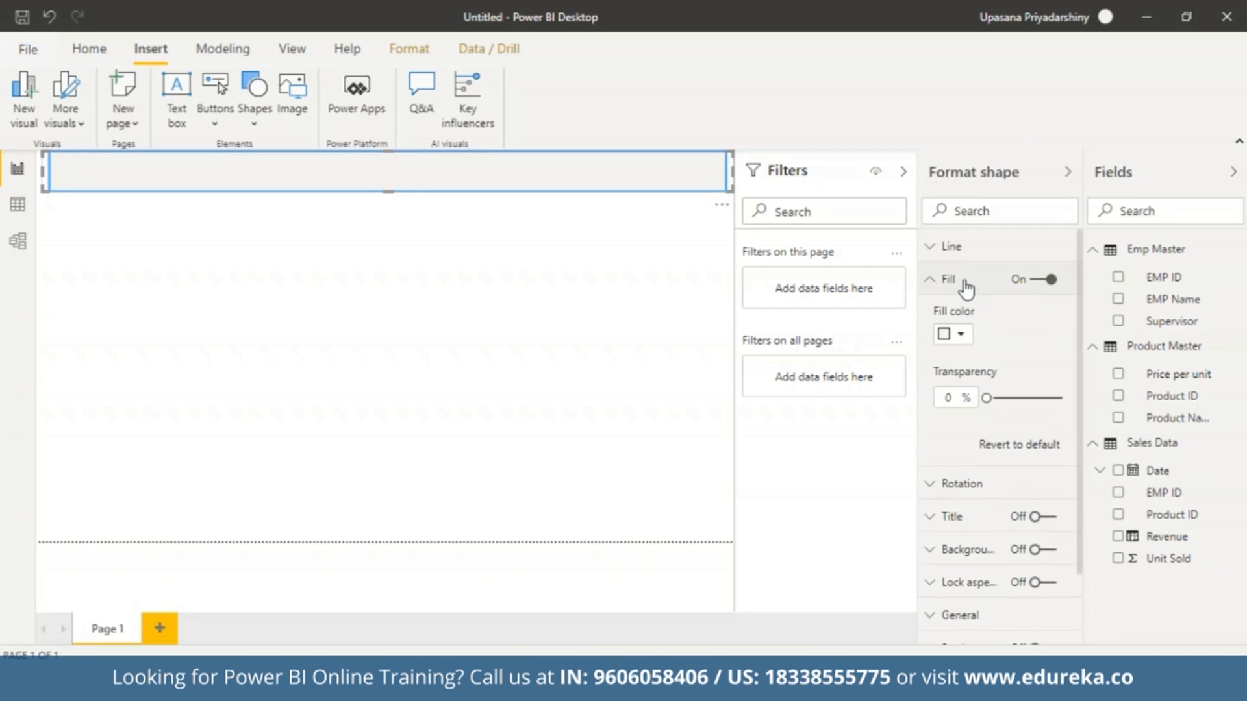
left_click(960, 334)
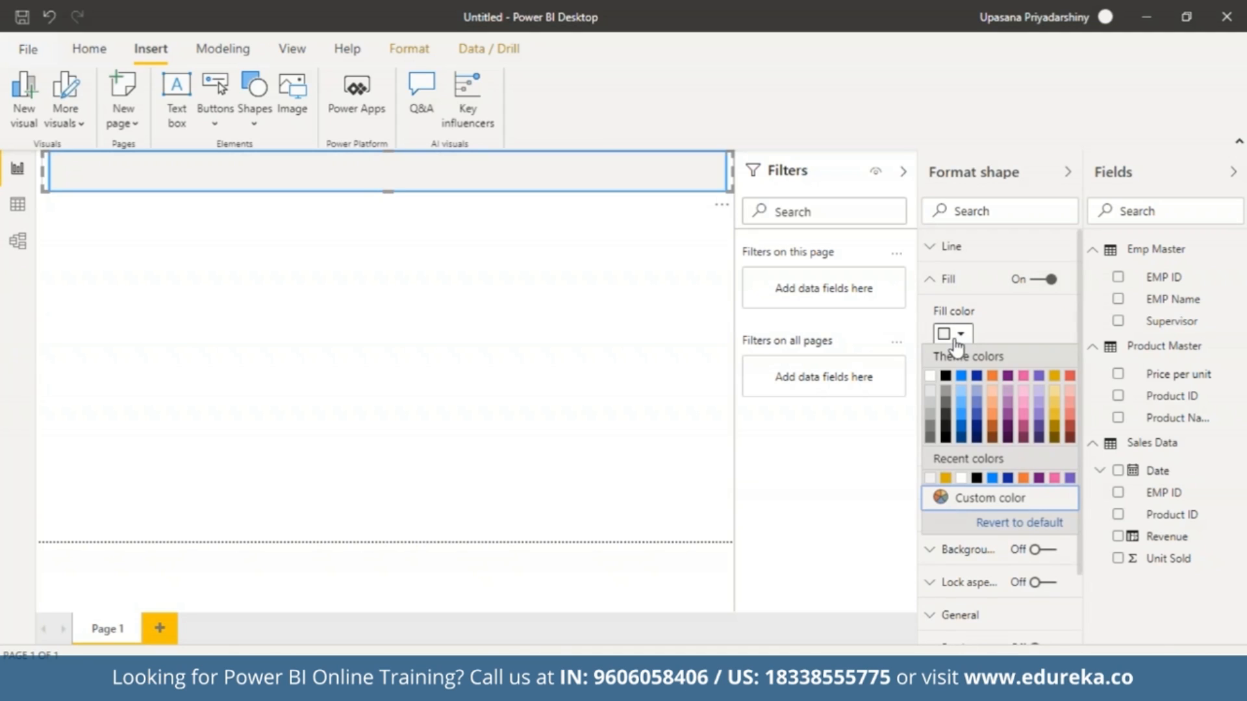
left_click(946, 376)
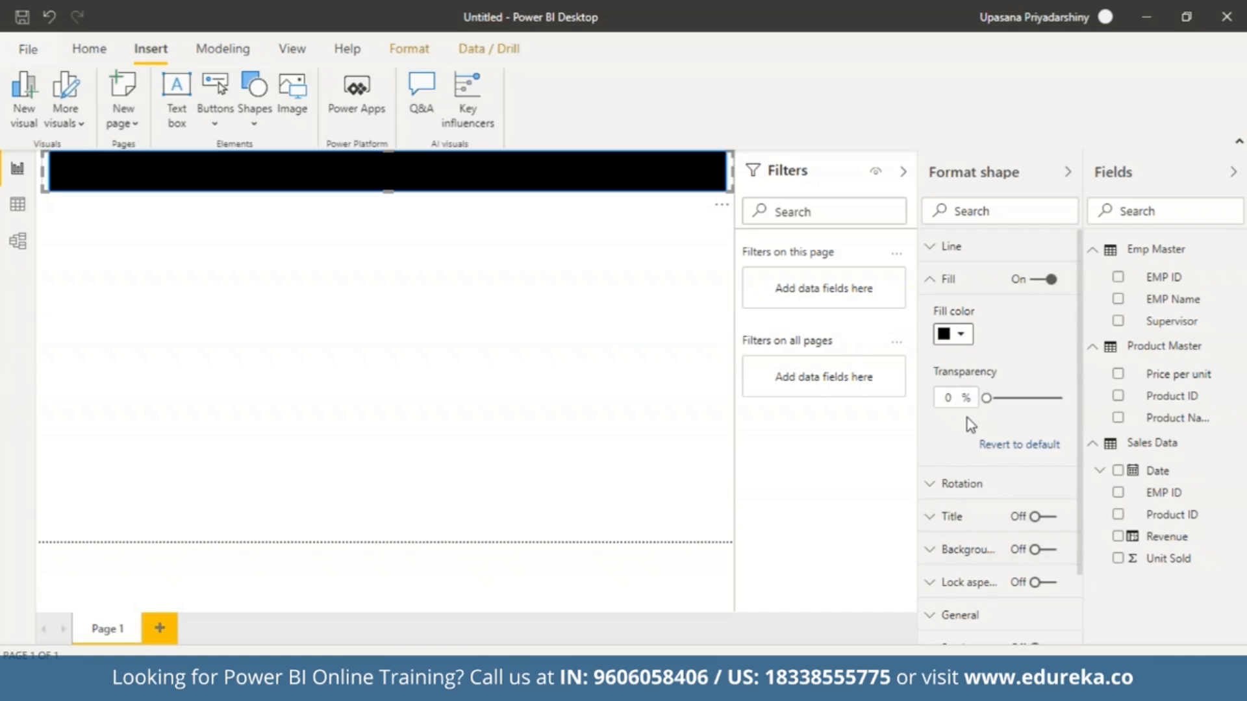
left_click(949, 248)
left_click(961, 303)
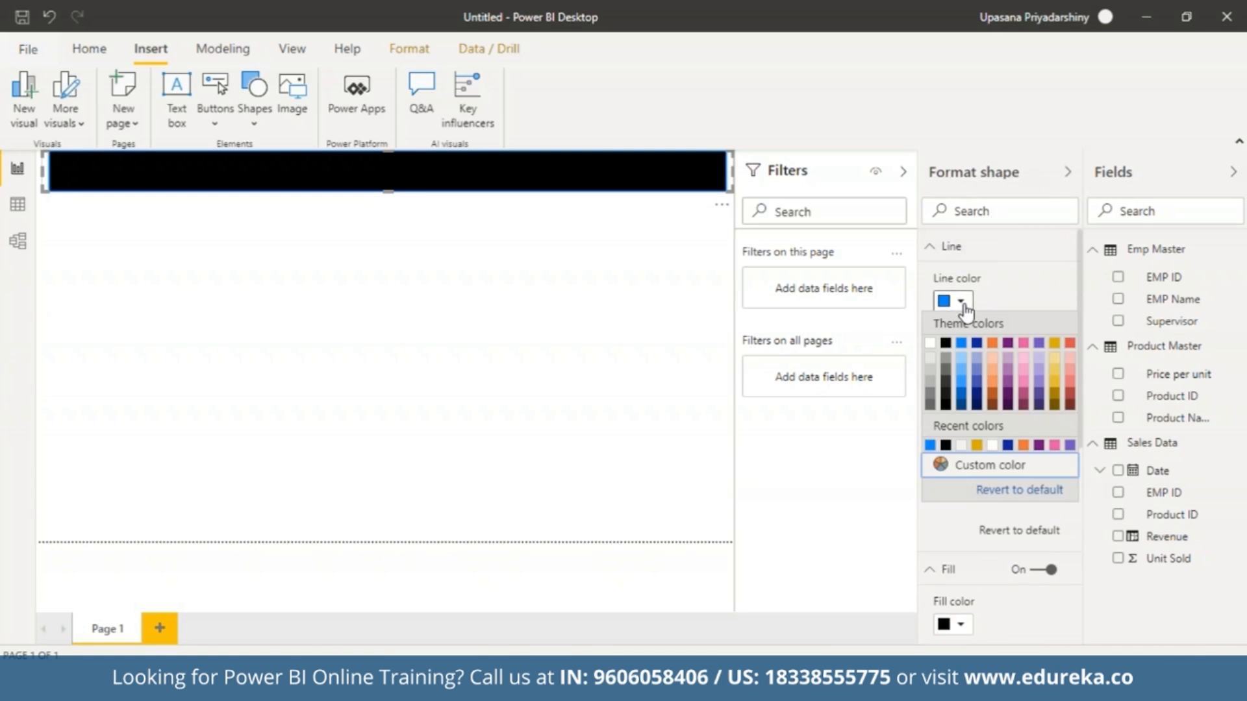
left_click(946, 344)
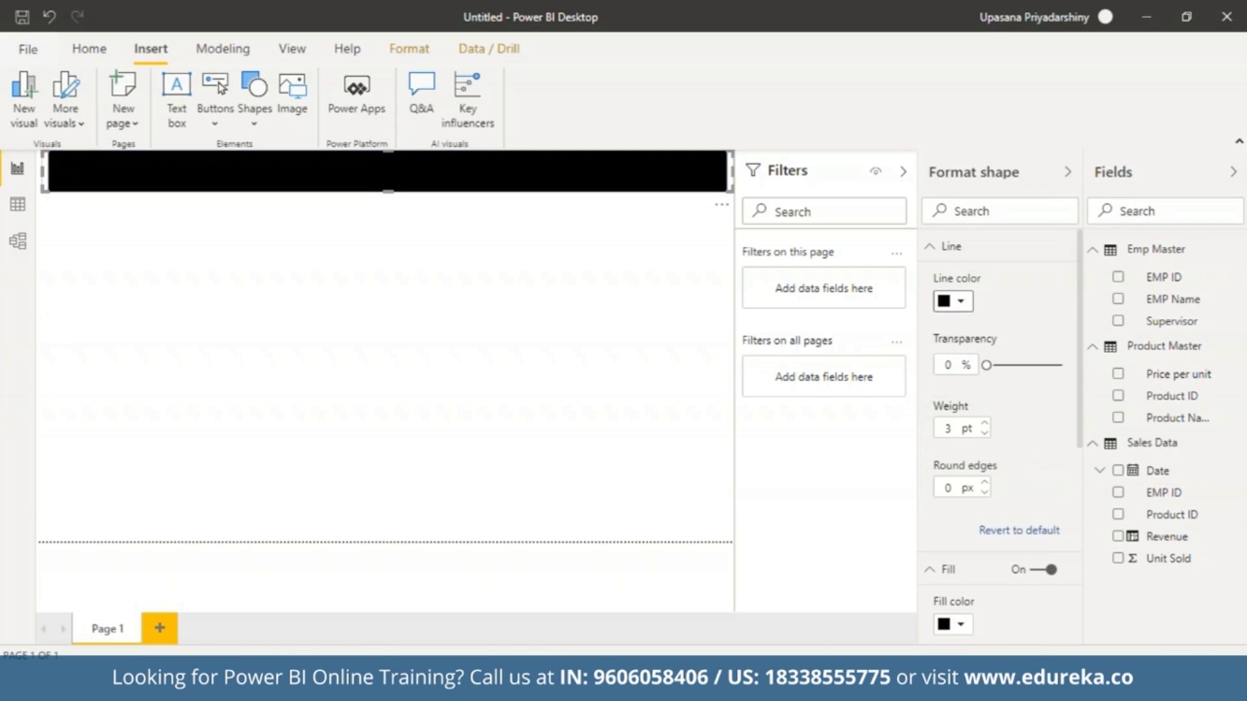
left_click(602, 335)
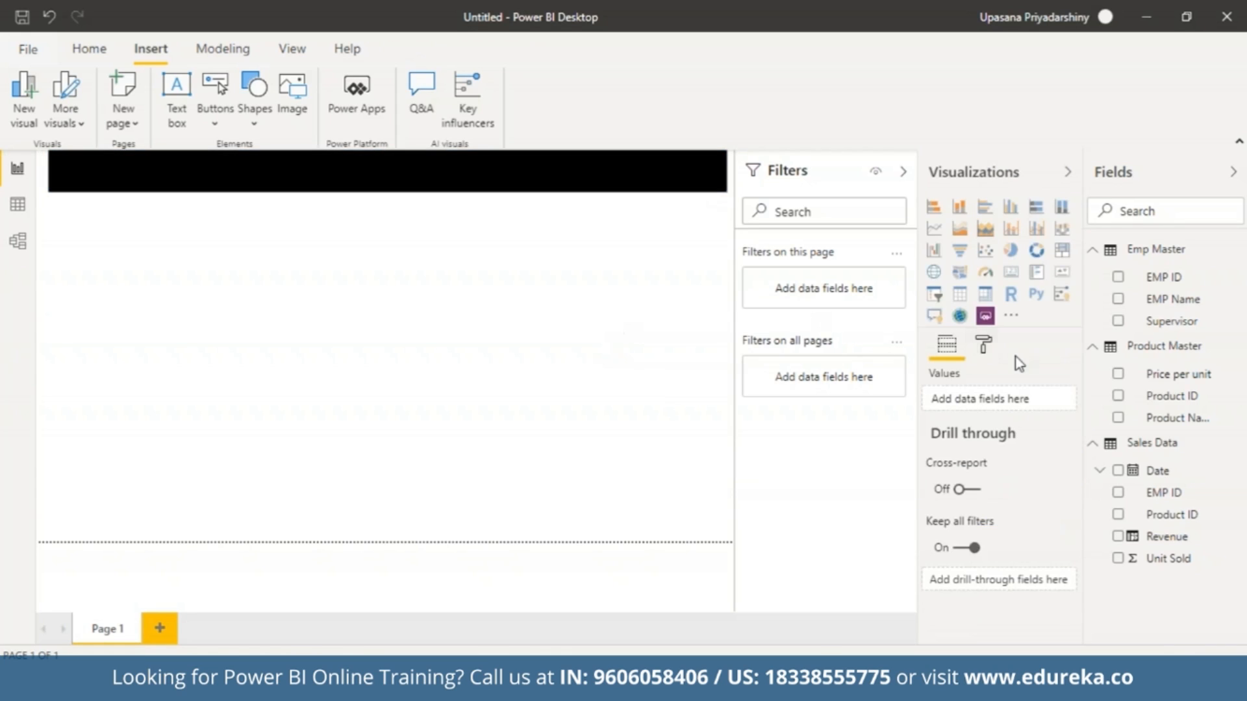
Insert a text box below the banner containing the title Mock Sales Dashboard.
left_click(175, 104)
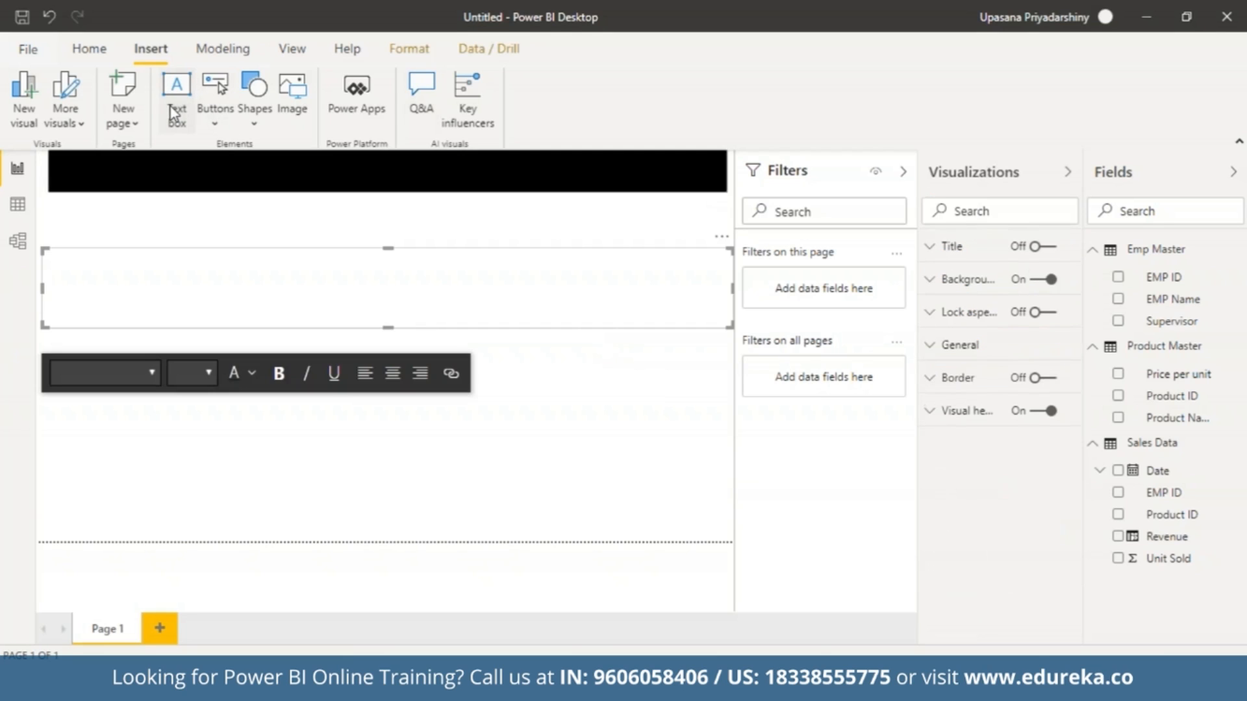
left_click(151, 287)
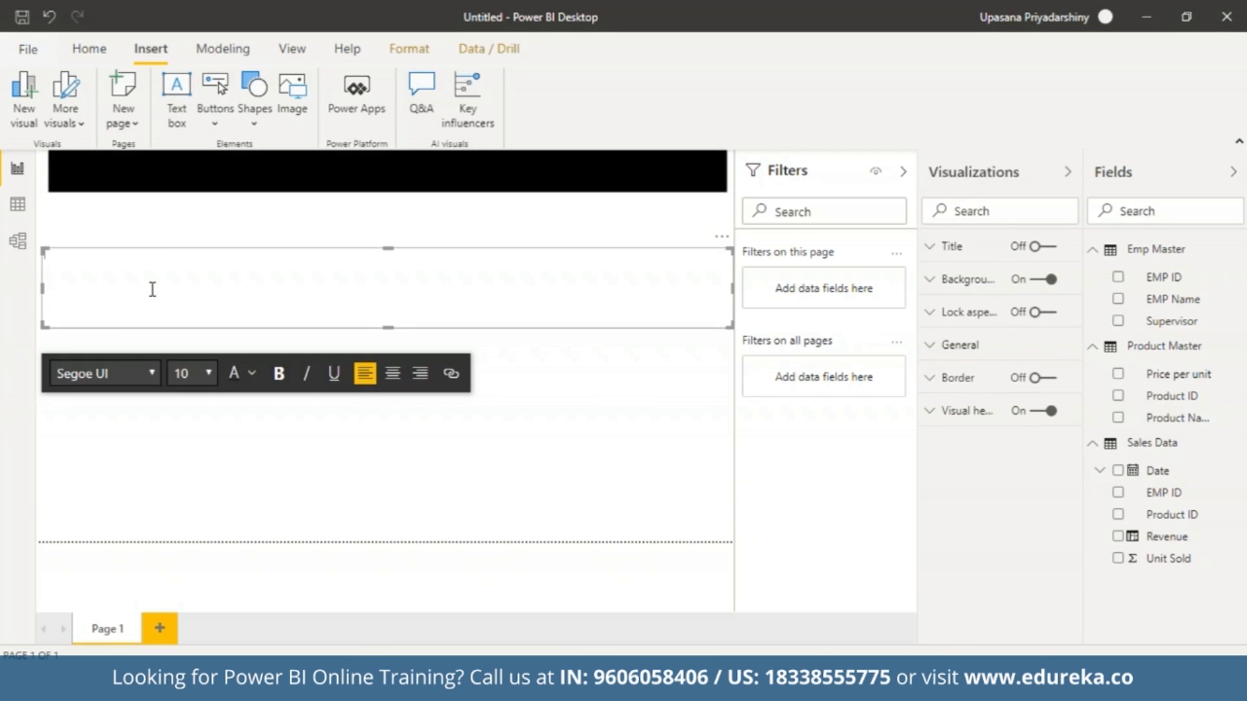
type("Mock Sales Dashboard")
Format the whole dashboard title as size 24, bold and centred.
key("ctrl+a")
left_click(208, 373)
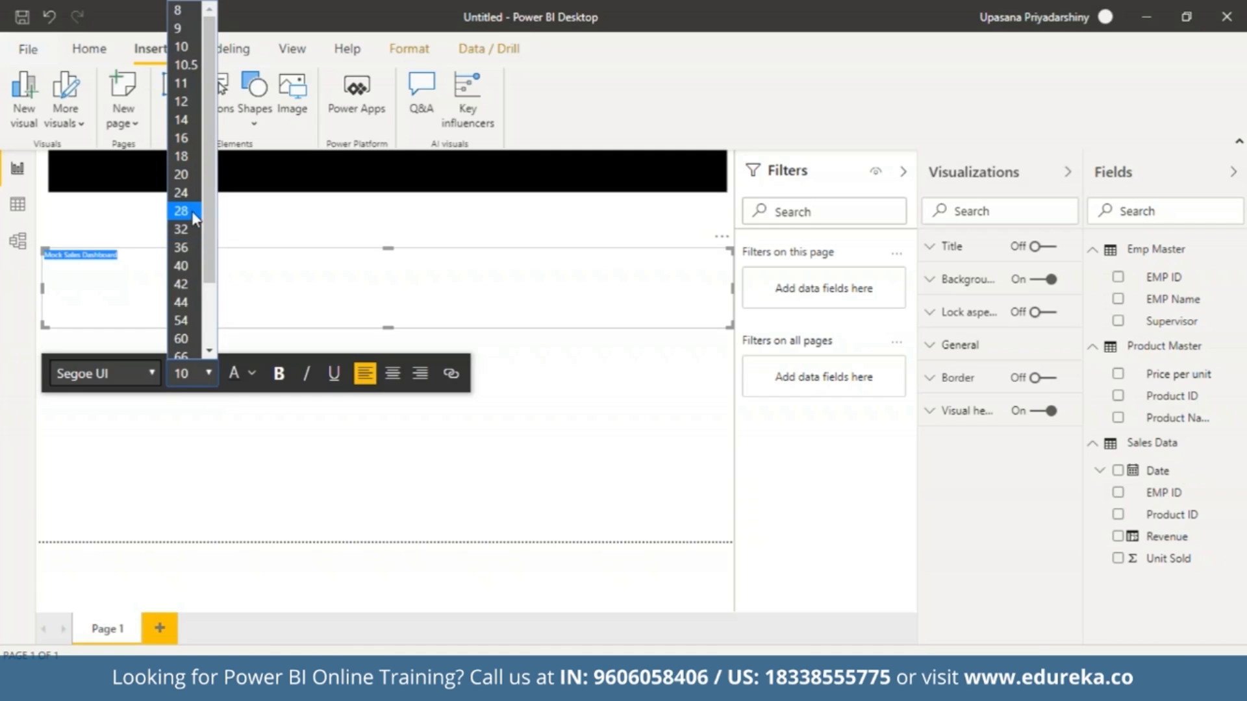
left_click(185, 193)
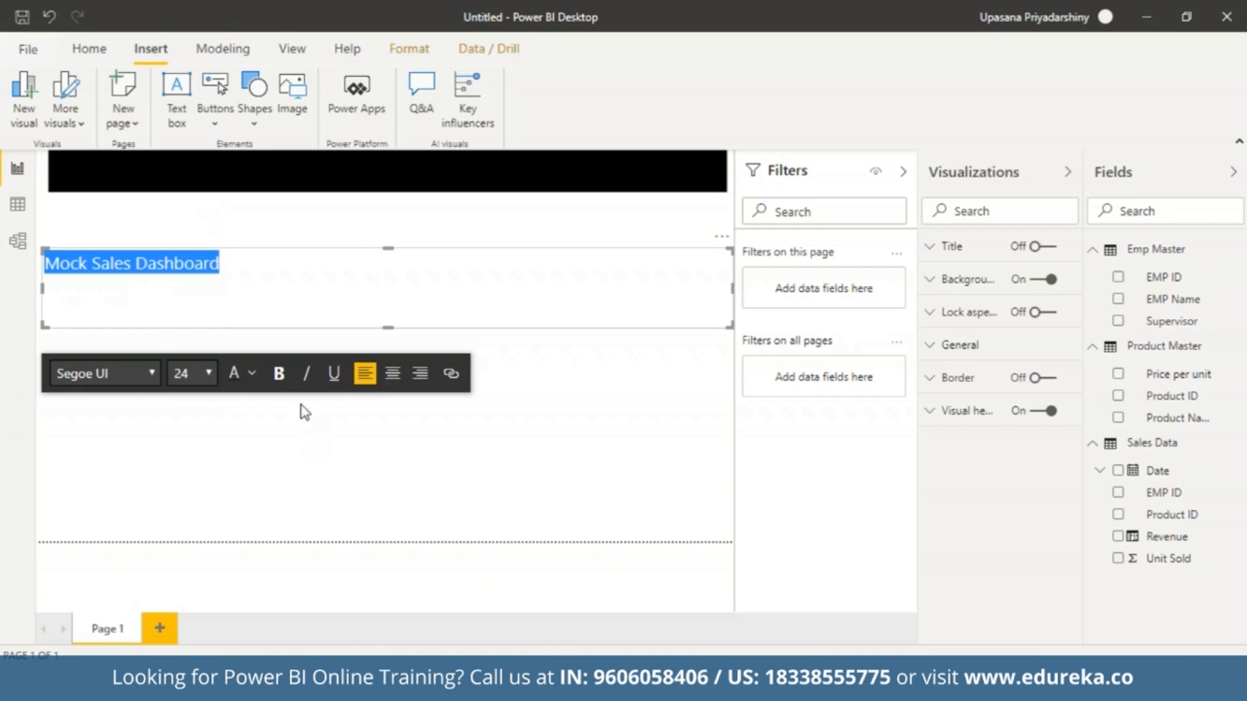
left_click(279, 373)
left_click(392, 373)
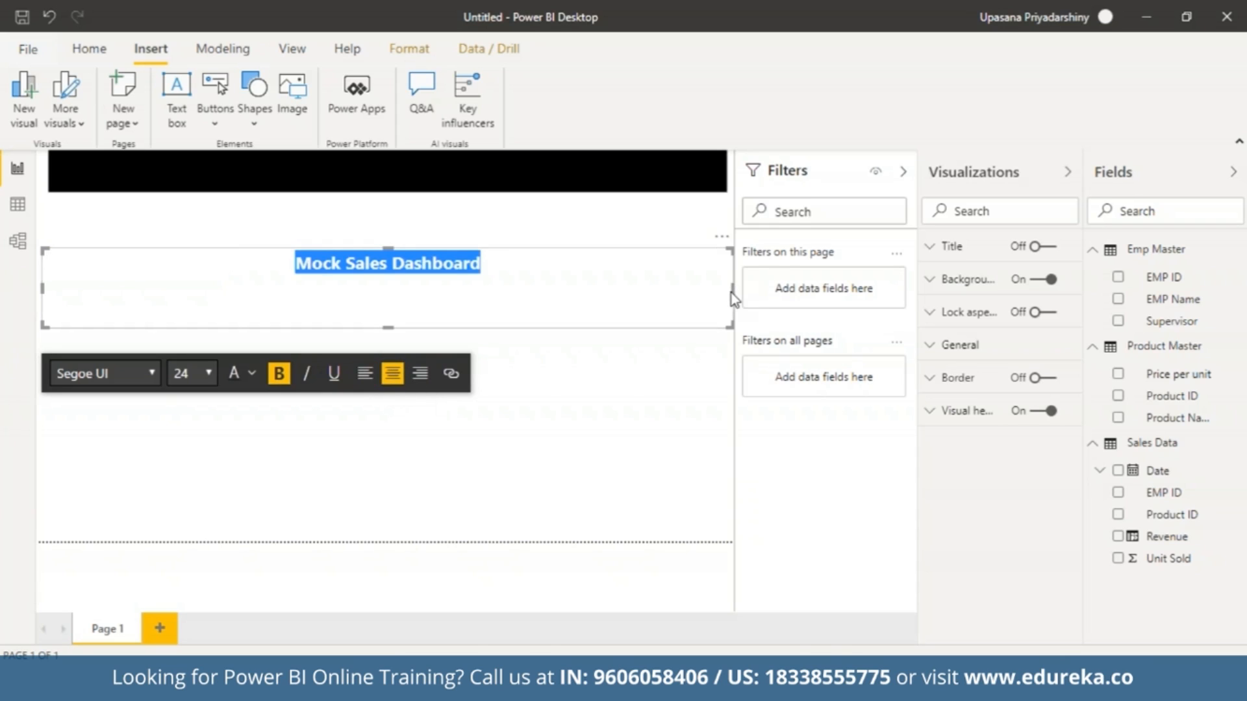
Shrink the title text box to fit closely around its text, and colour the title text gold.
left_click_drag(729, 289, 251, 286)
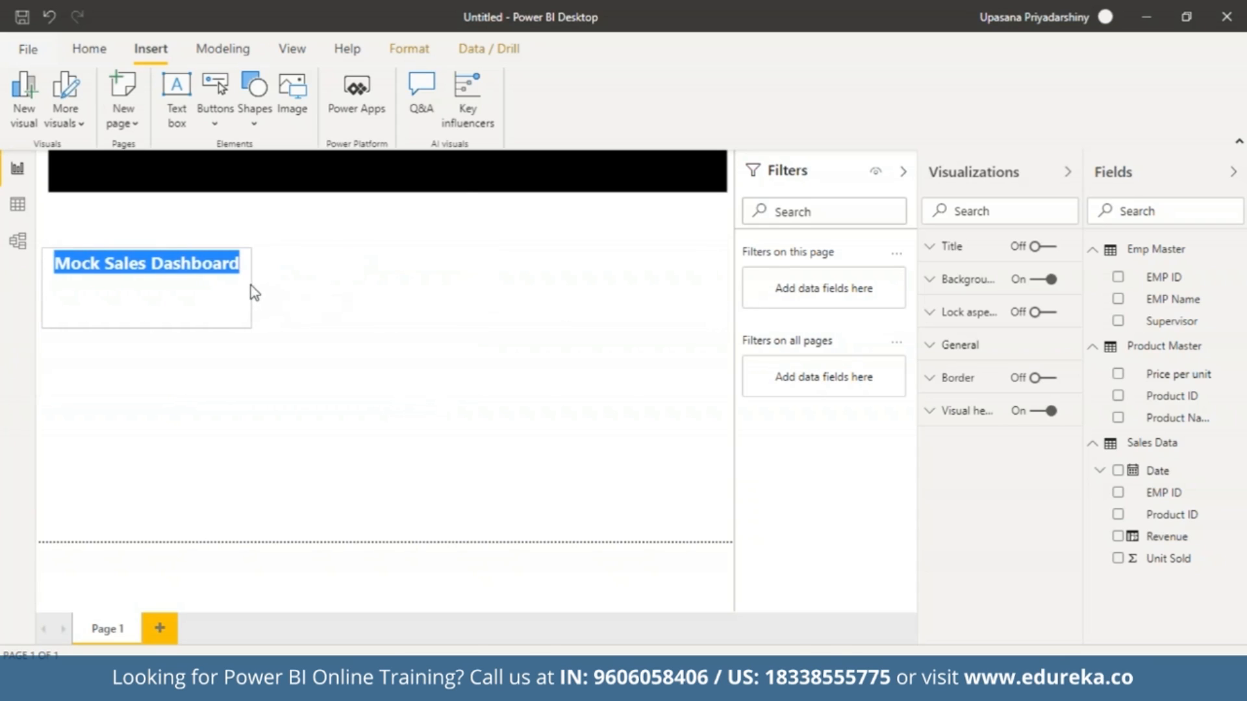
left_click_drag(142, 328, 164, 284)
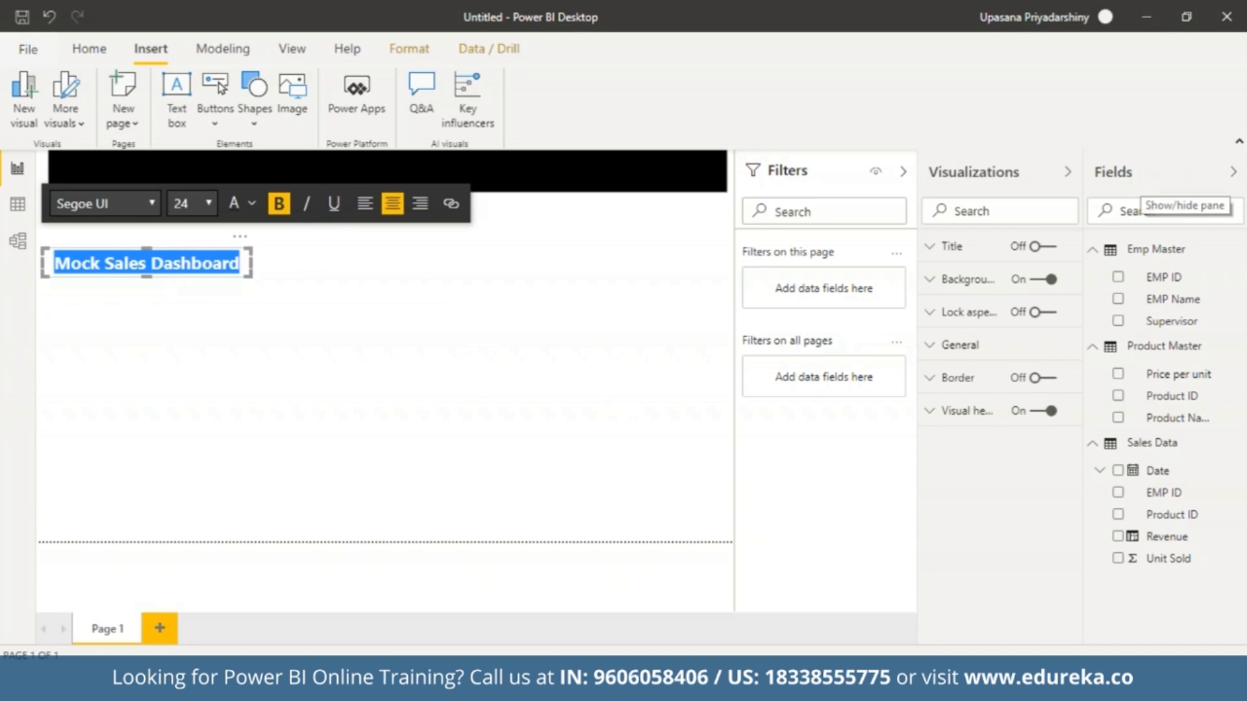
left_click(254, 206)
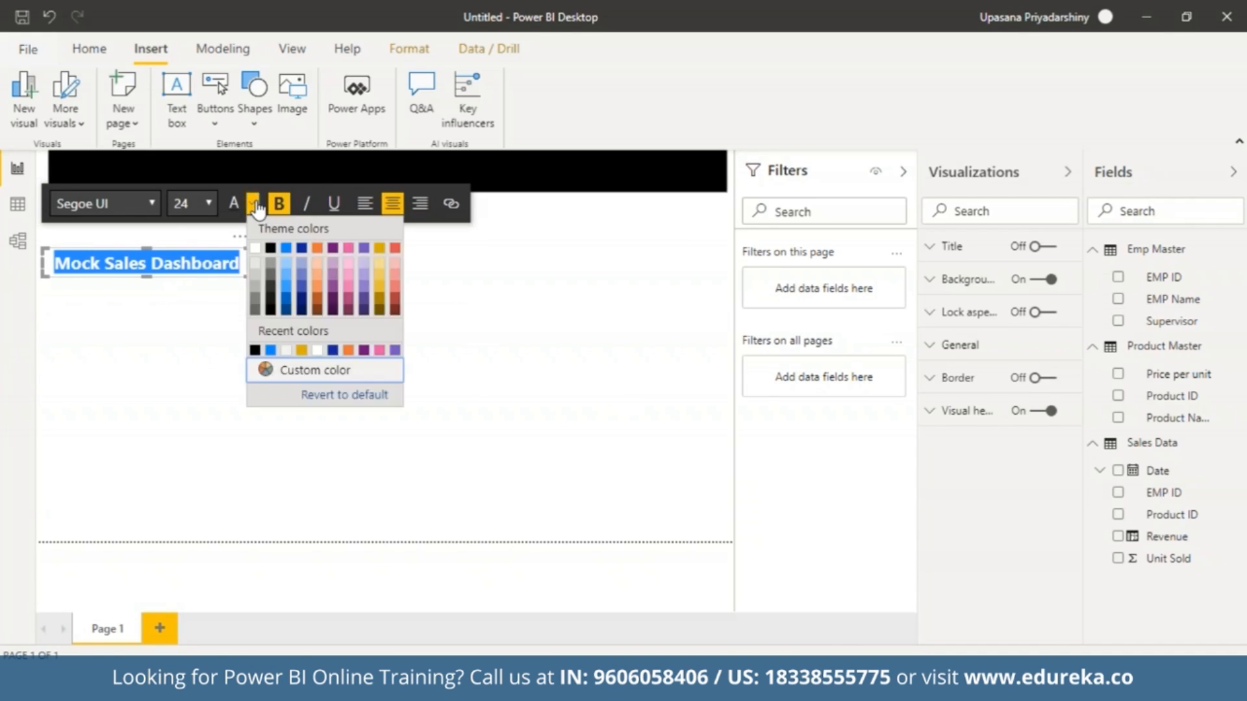
left_click(380, 249)
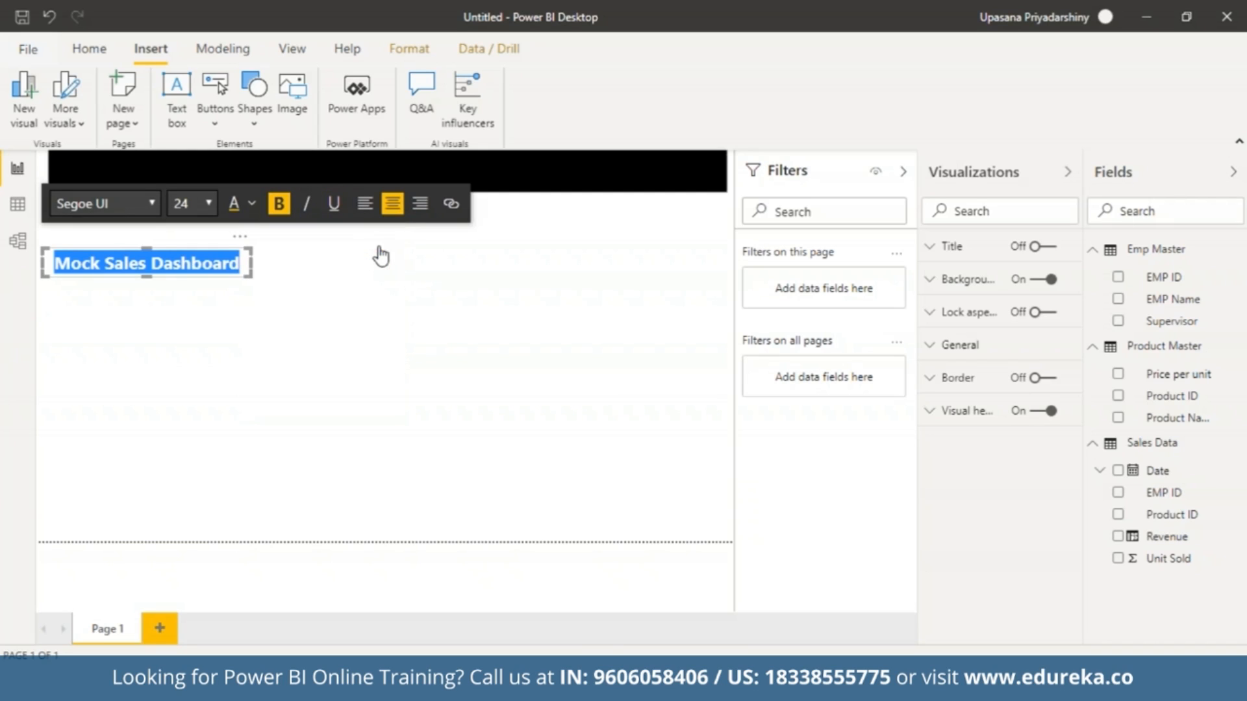
Bring the gold title text box up onto the black banner and fit its height within the banner.
left_click(427, 319)
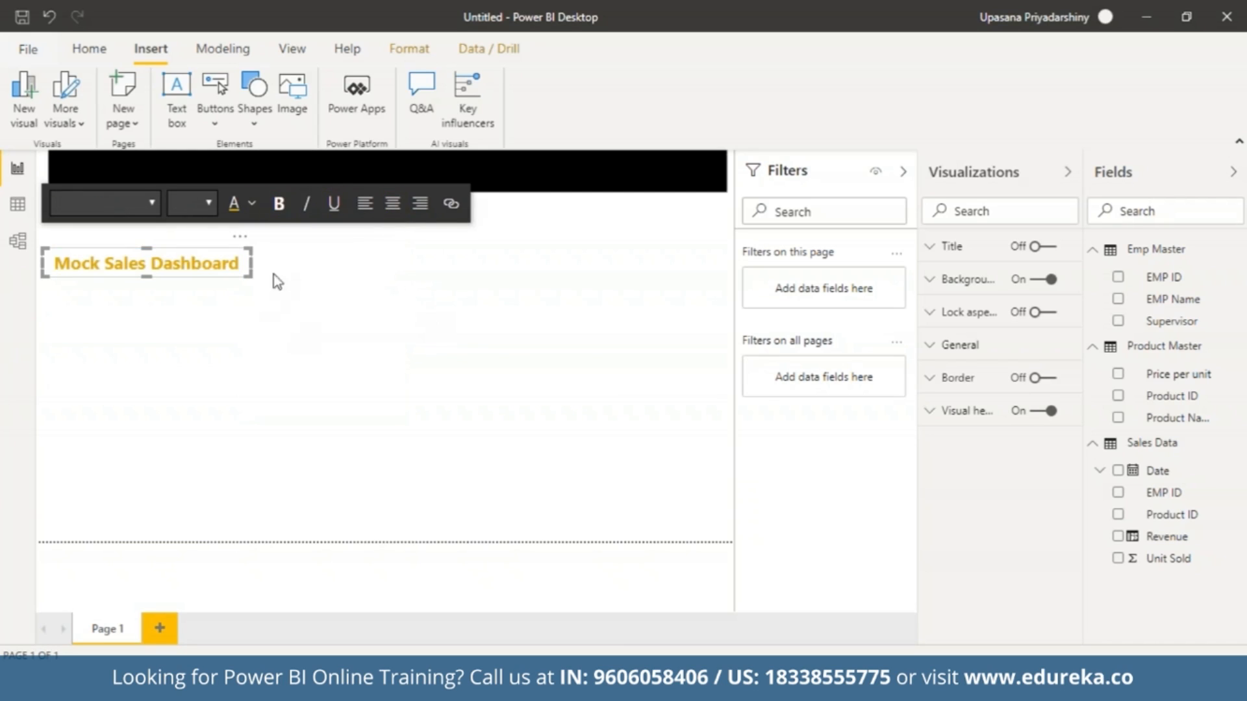
left_click(191, 254)
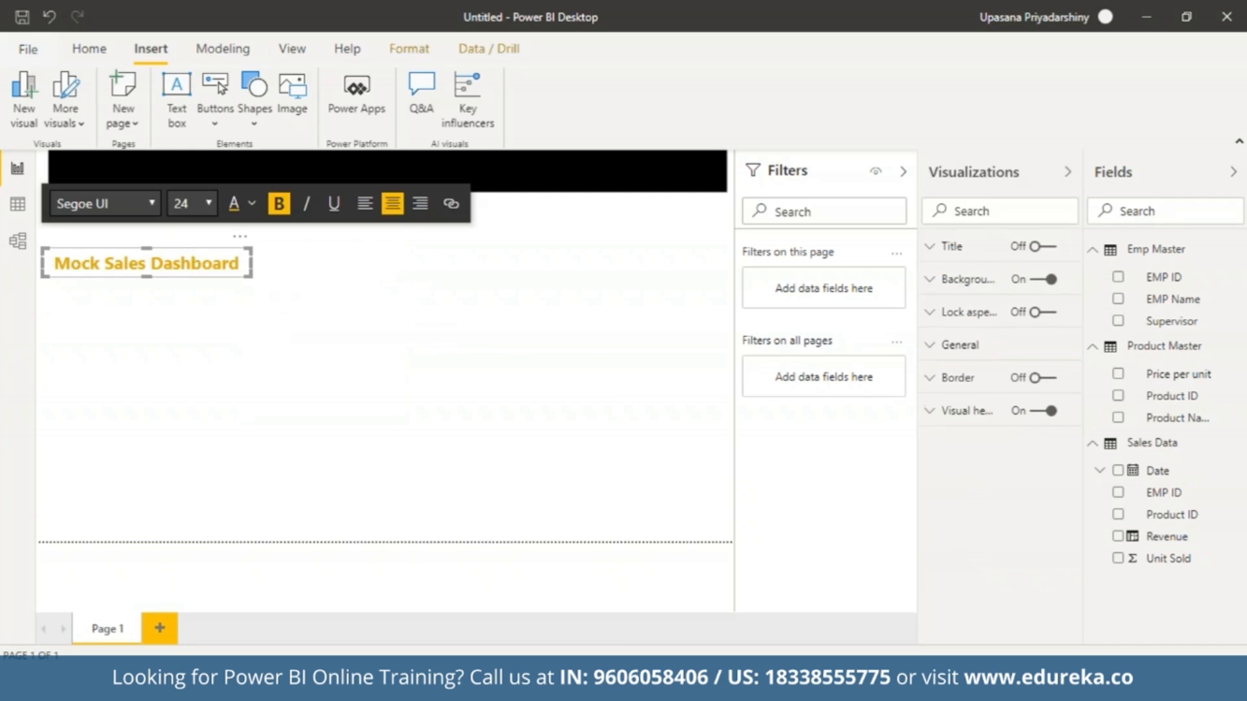
left_click(234, 387)
left_click(138, 261)
left_click_drag(147, 248, 208, 158)
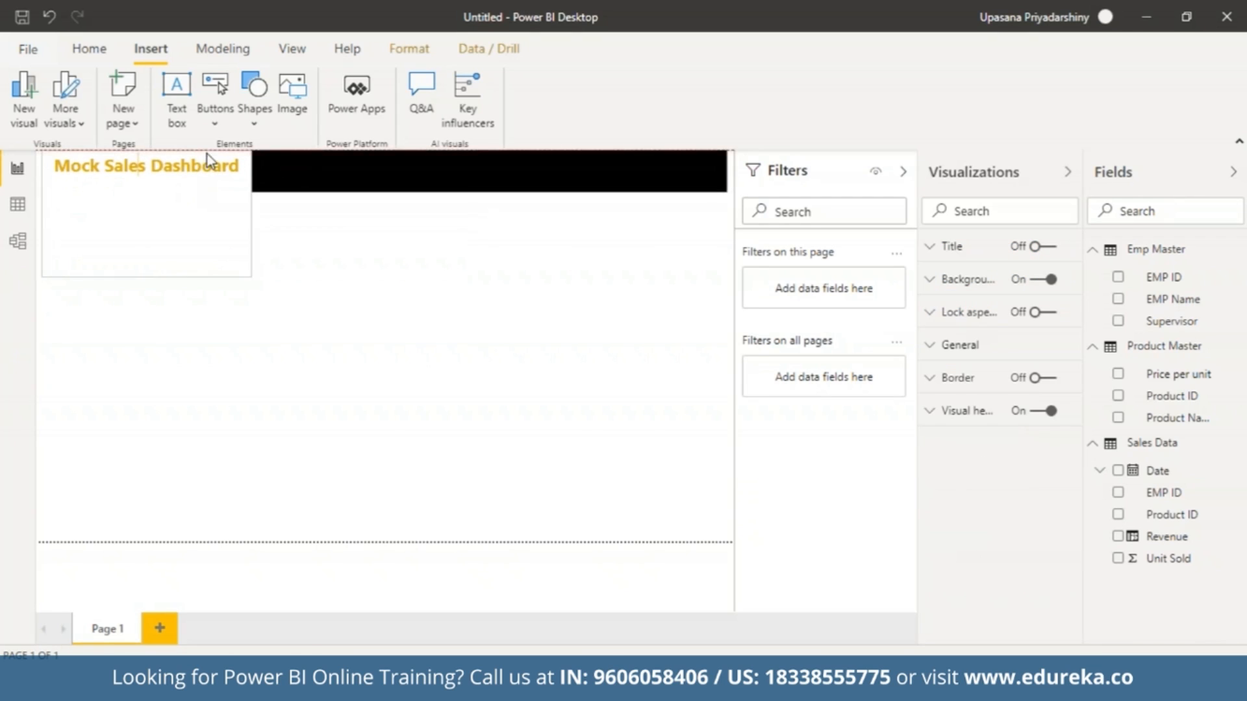
left_click_drag(146, 274, 159, 191)
left_click(159, 191)
Resize the title text box horizontally so it sits centred across the middle of the black banner.
left_click_drag(251, 172, 580, 199)
left_click_drag(42, 169, 271, 198)
left_click(424, 156)
left_click_drag(424, 155, 423, 162)
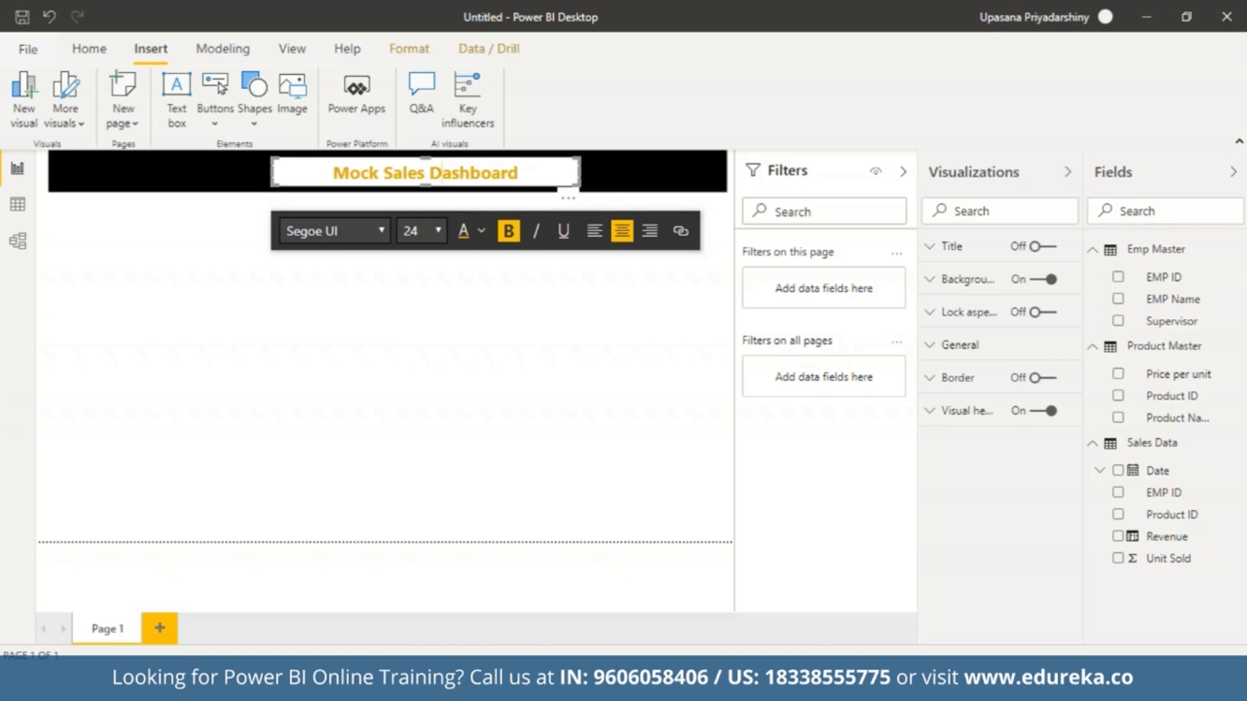
Turn off the title text box's background and deselect the text box.
left_click(1019, 281)
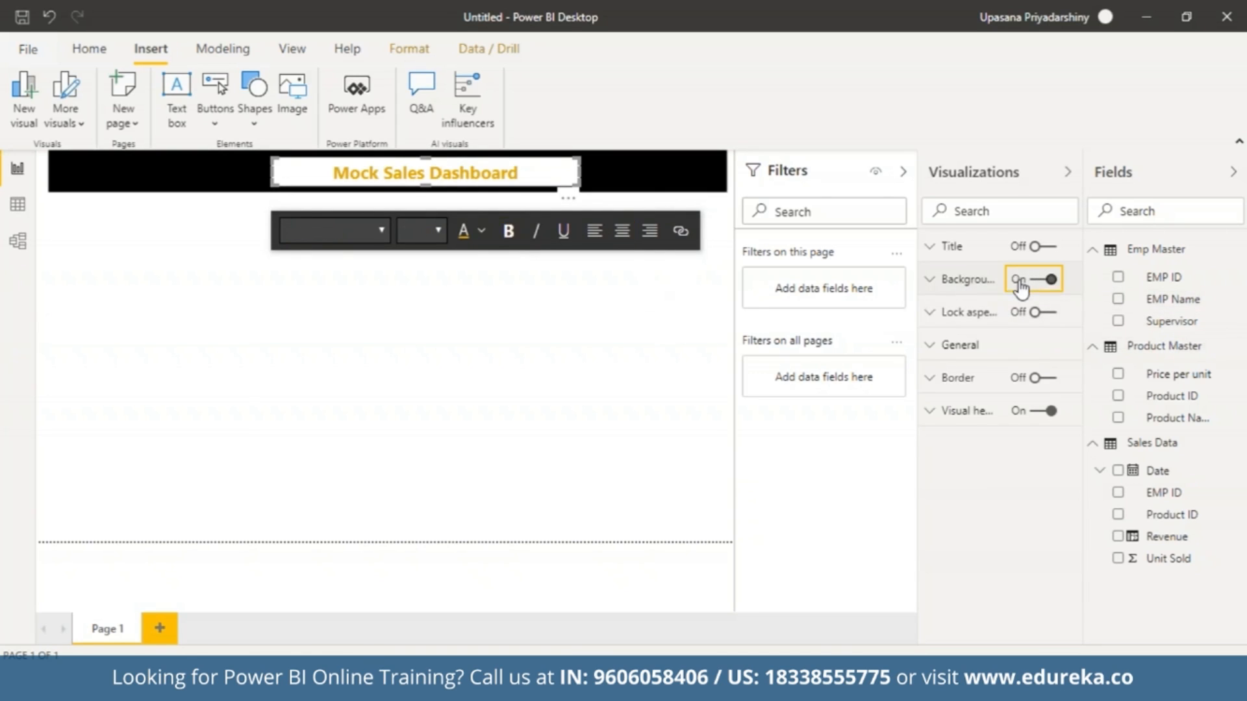
left_click(1019, 281)
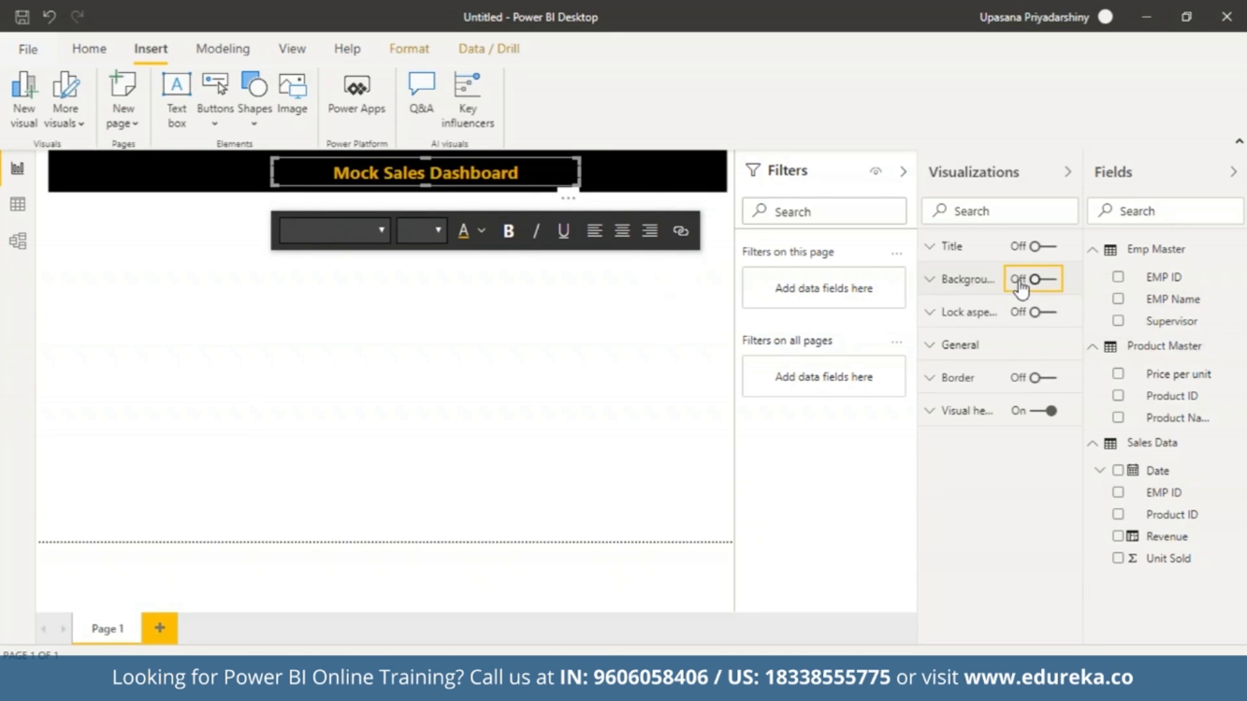
left_click(331, 318)
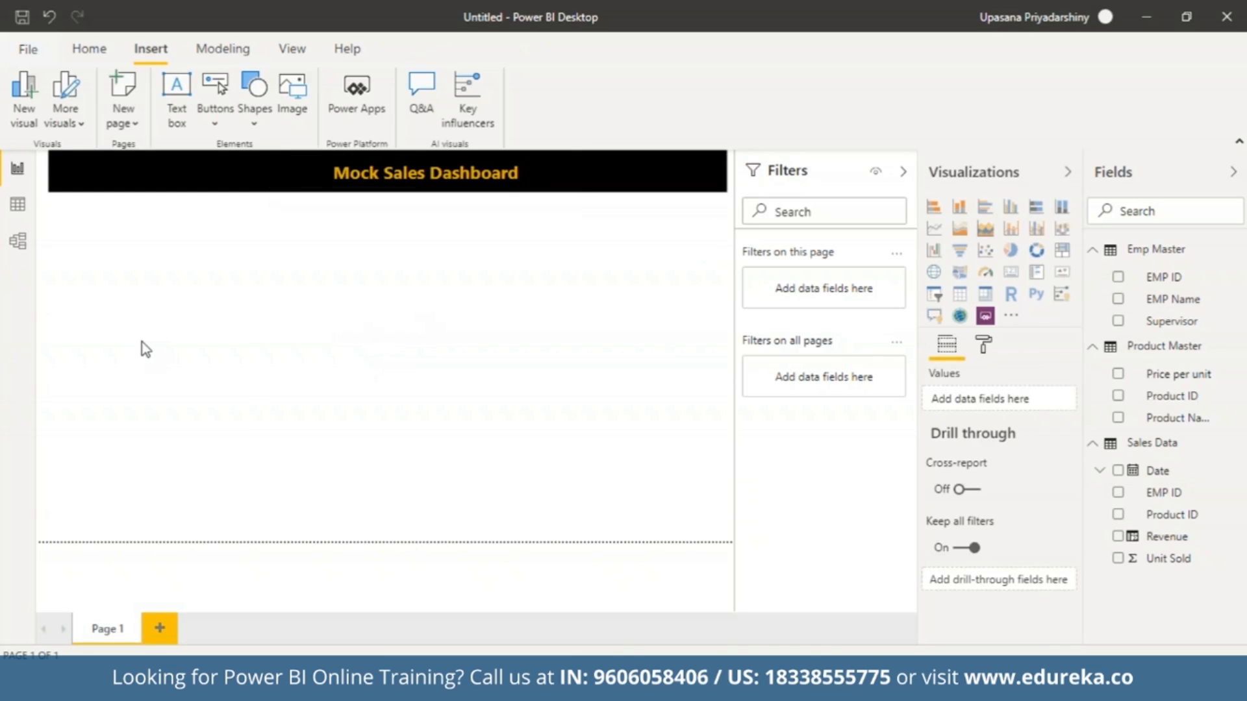
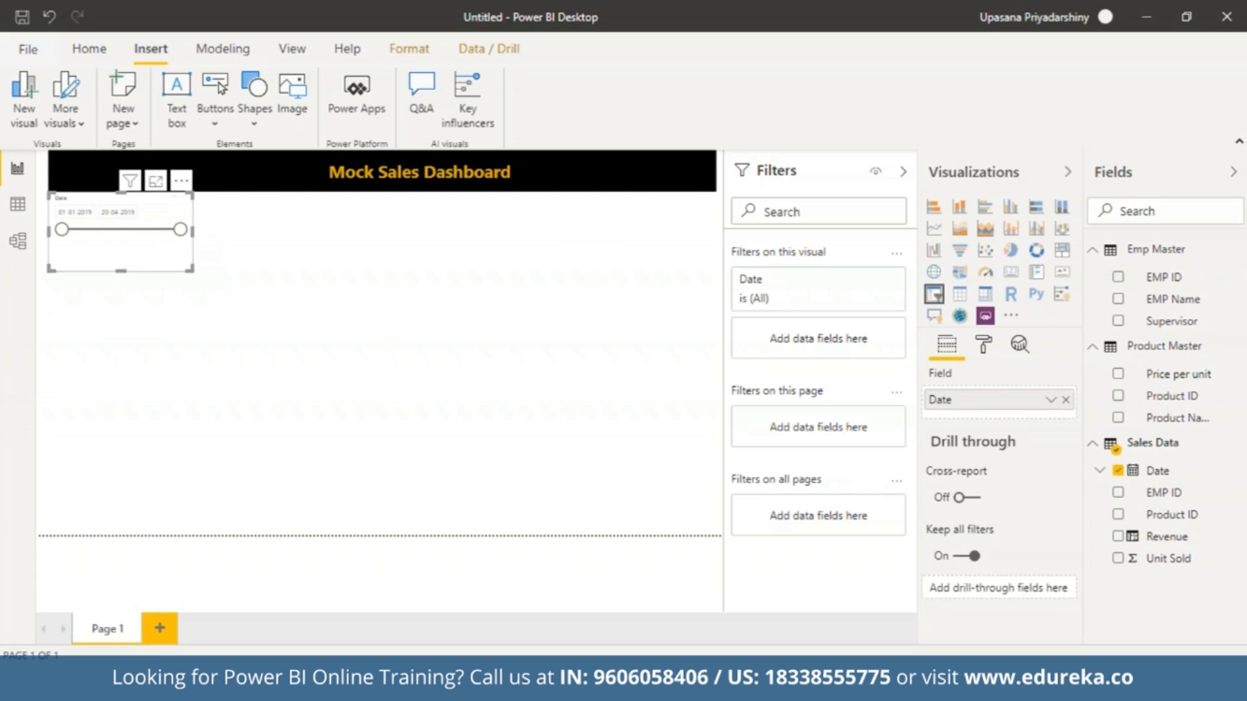
Nudge the Date slicer down slightly to leave a small gap beneath the black banner.
left_click_drag(118, 260, 118, 266)
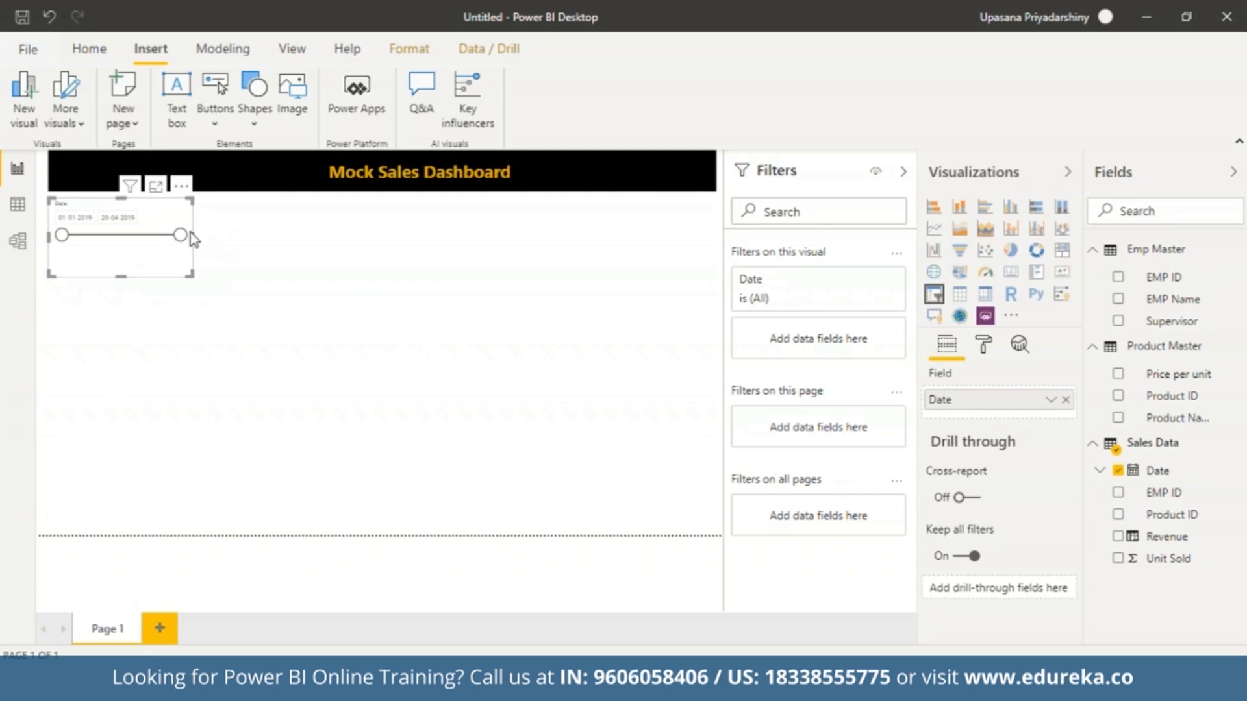
mouse_move(181, 236)
left_mouse_down()
mouse_move(91, 234)
mouse_move(206, 243)
mouse_move(87, 253)
mouse_move(203, 245)
left_mouse_up()
left_click(204, 245)
left_click(124, 252)
Set the Date slicer's background colour to the theme gold.
left_click(986, 351)
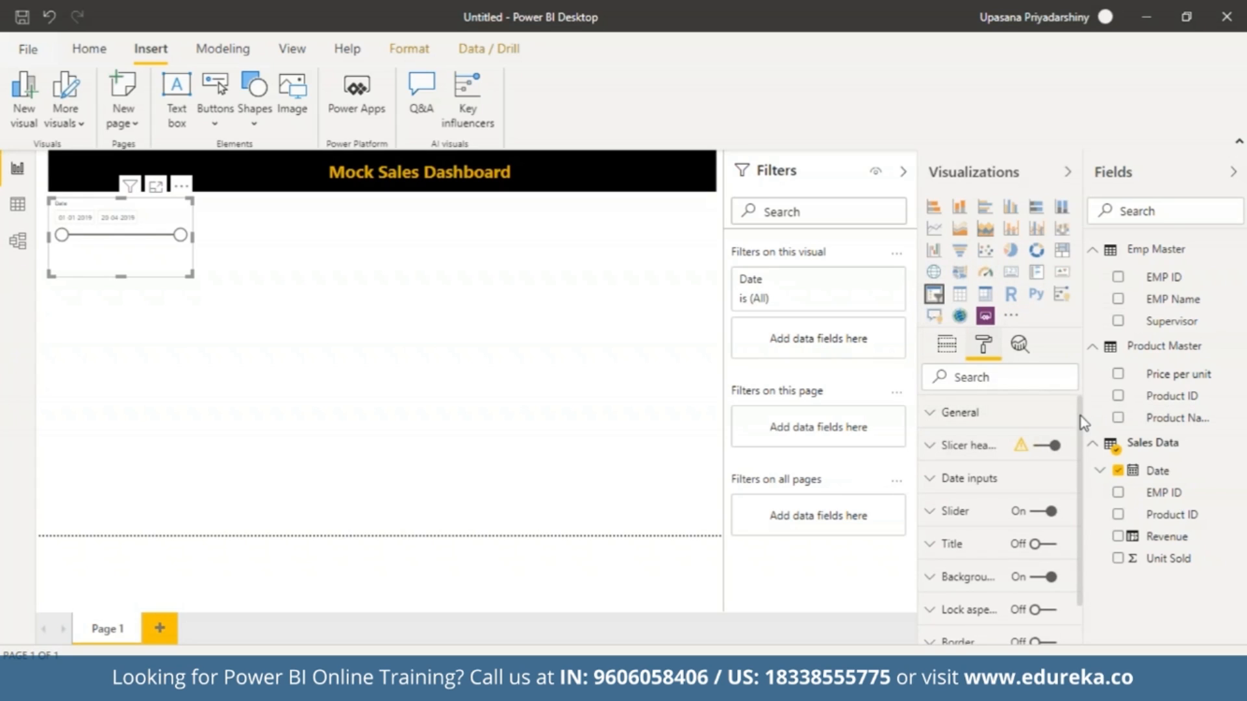
left_click_drag(1080, 416, 1083, 455)
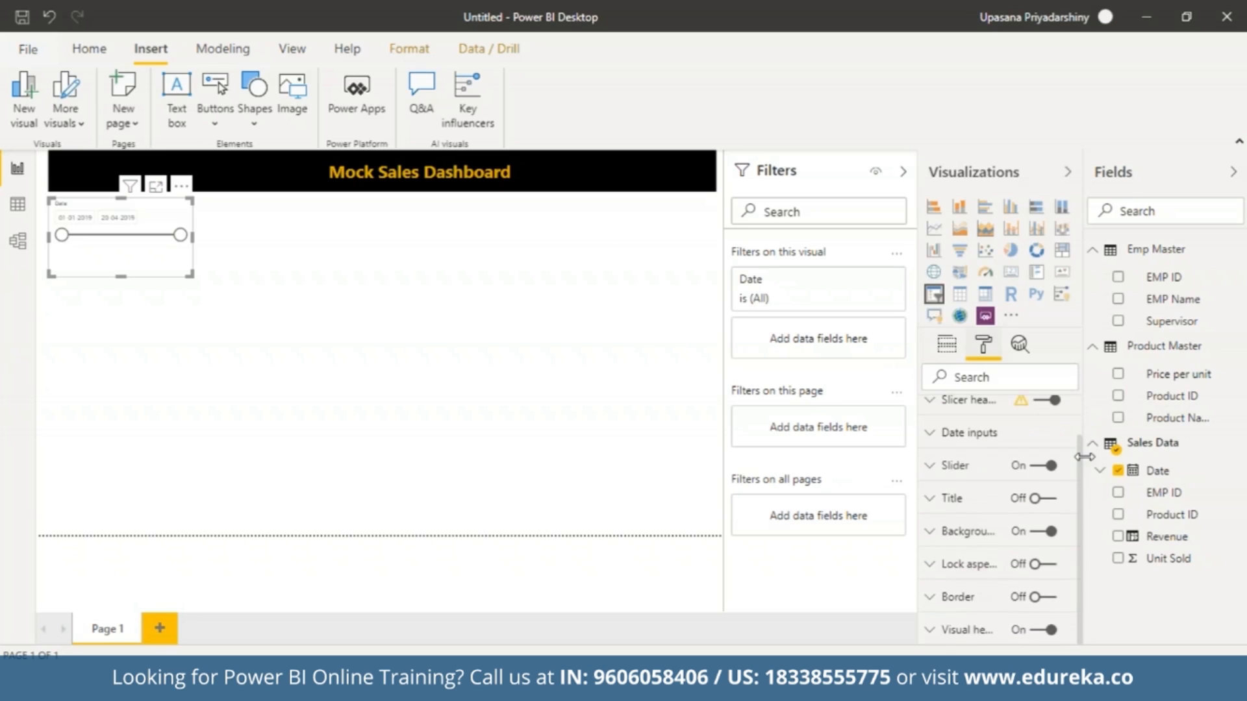
left_click(932, 544)
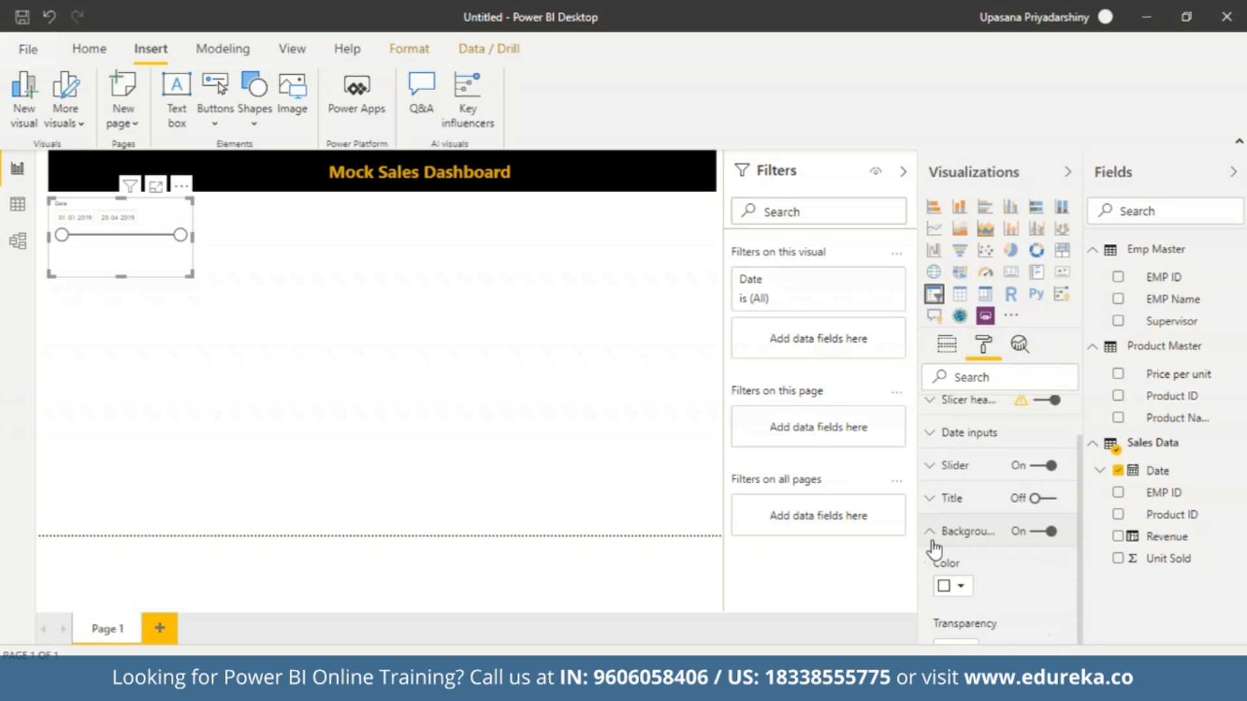
left_click(961, 587)
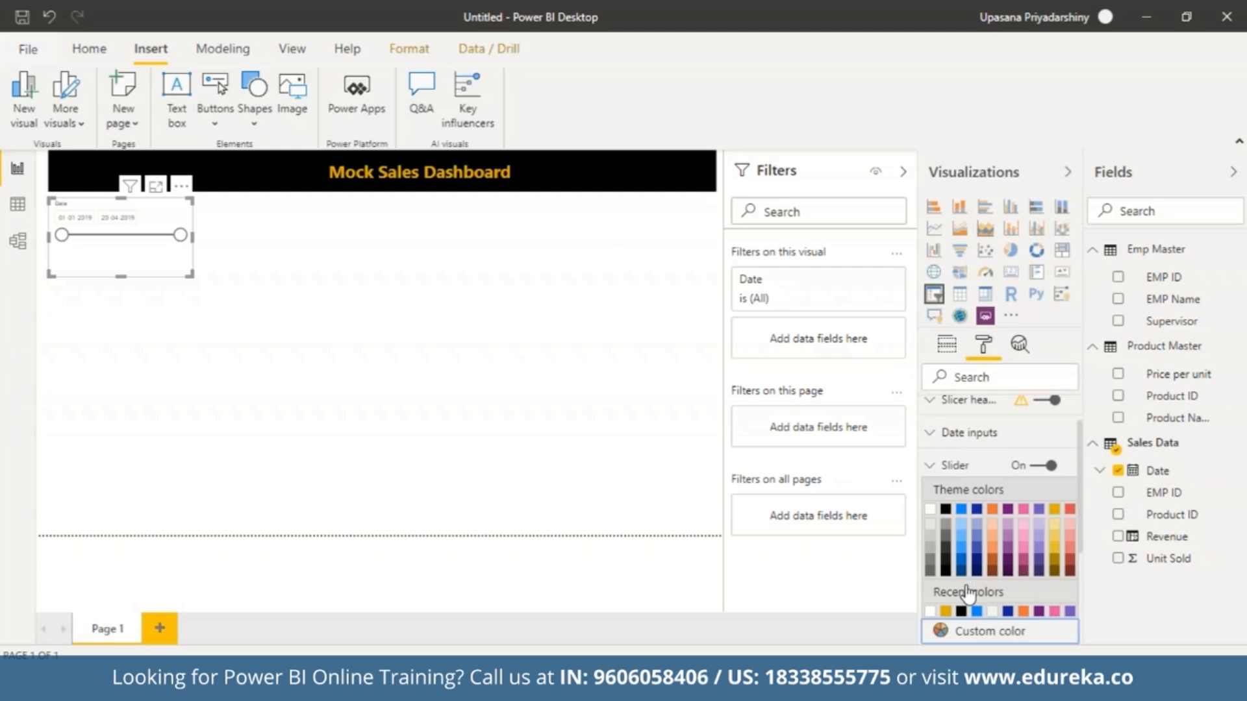
left_click(1054, 513)
Turn on a black border around the Date slicer and round its corners.
left_click(933, 532)
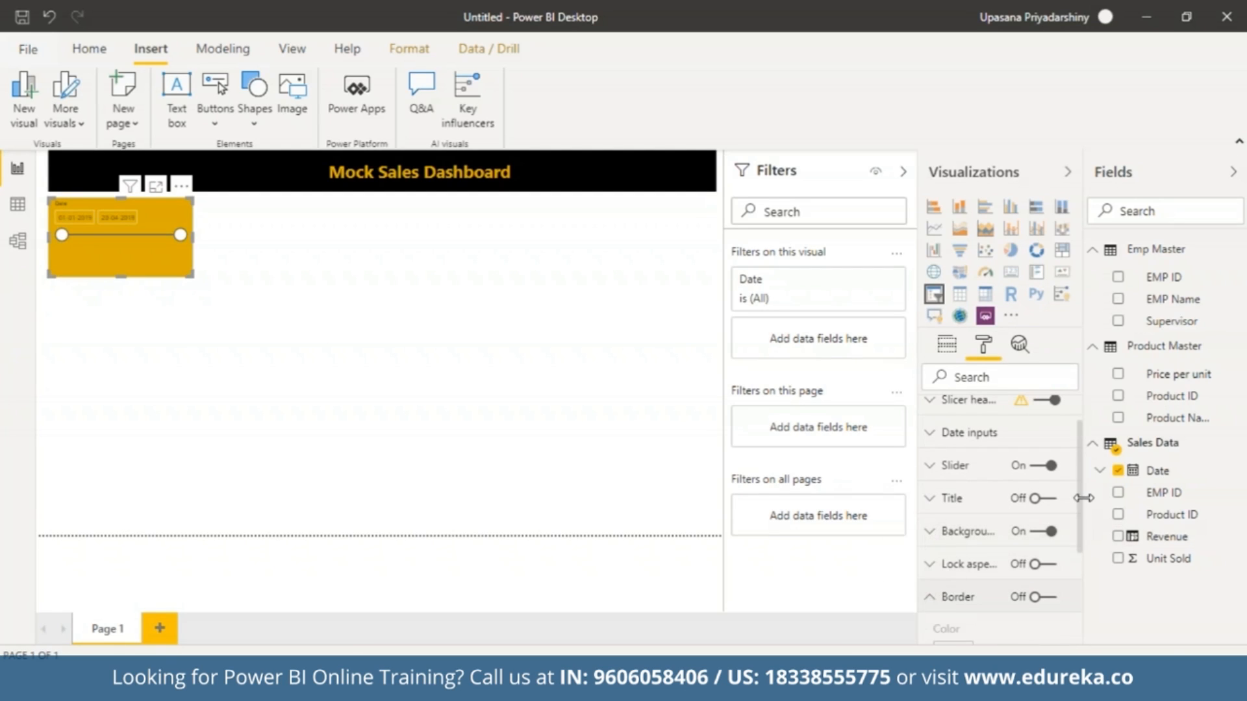
left_click(932, 601)
left_click(1033, 461)
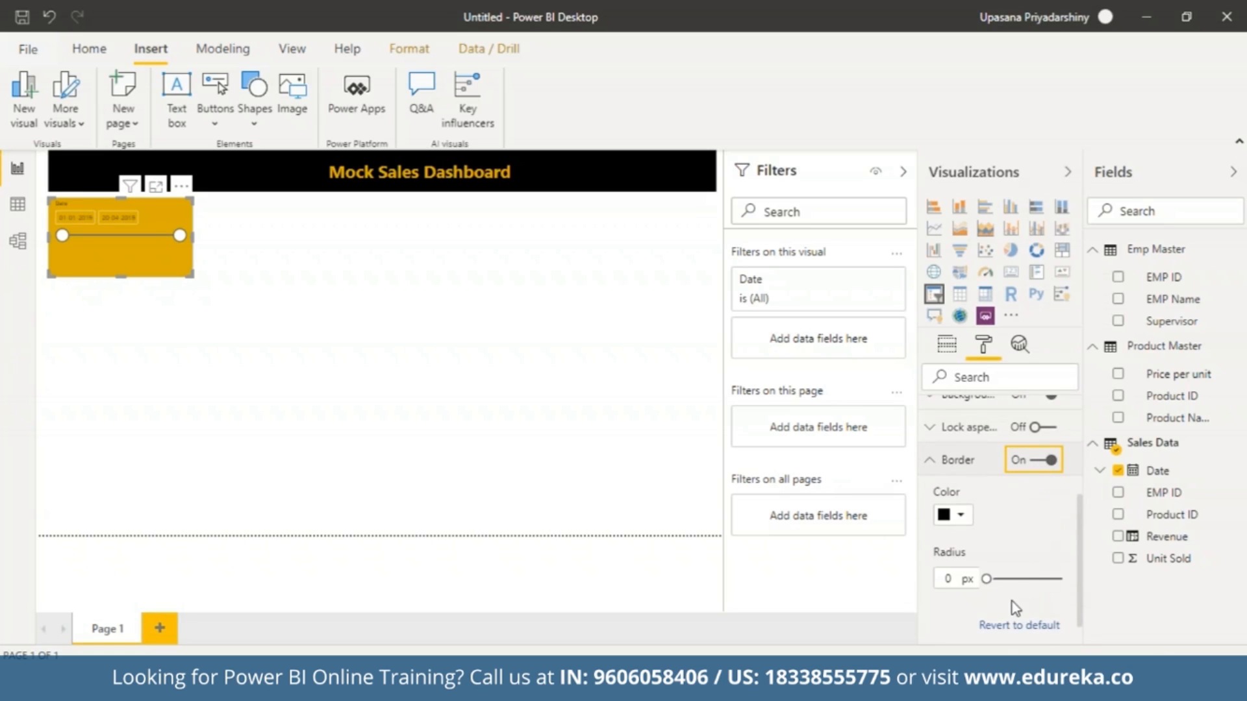
left_click(948, 581)
left_click(938, 459)
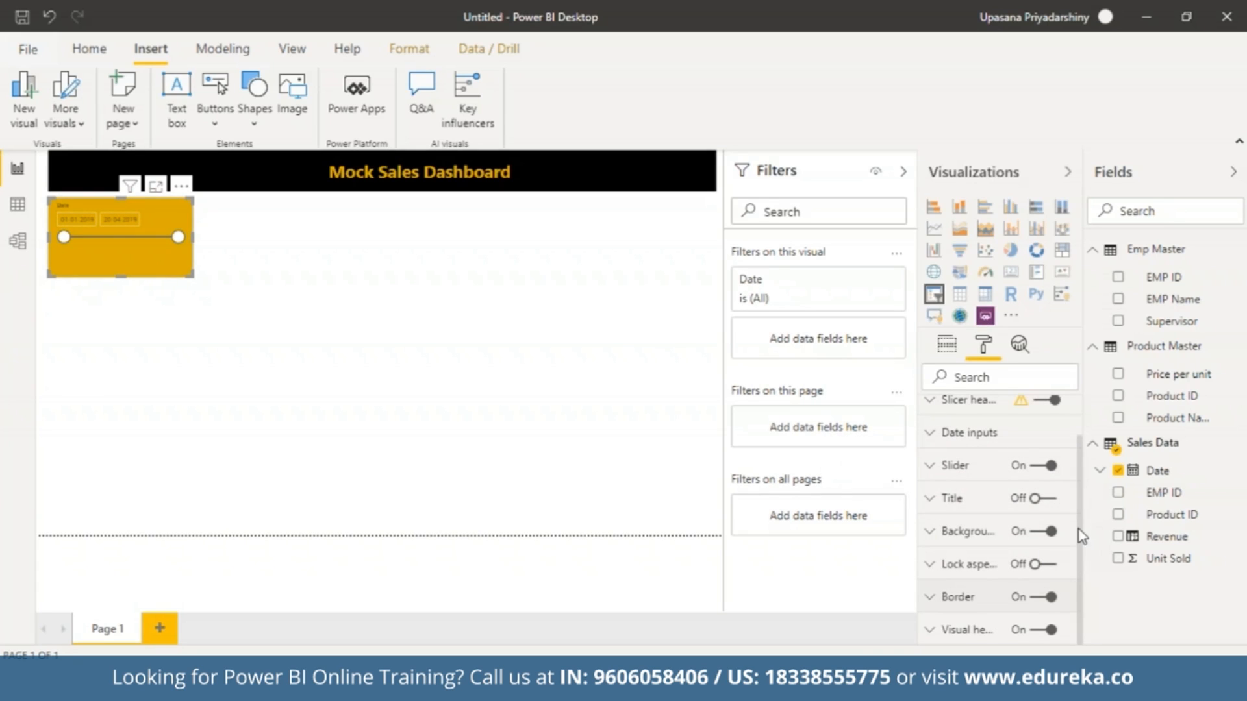
Give the Date slicer's date inputs a gold background and a text size of 13 pt.
left_click_drag(1079, 529, 1079, 484)
left_click(946, 481)
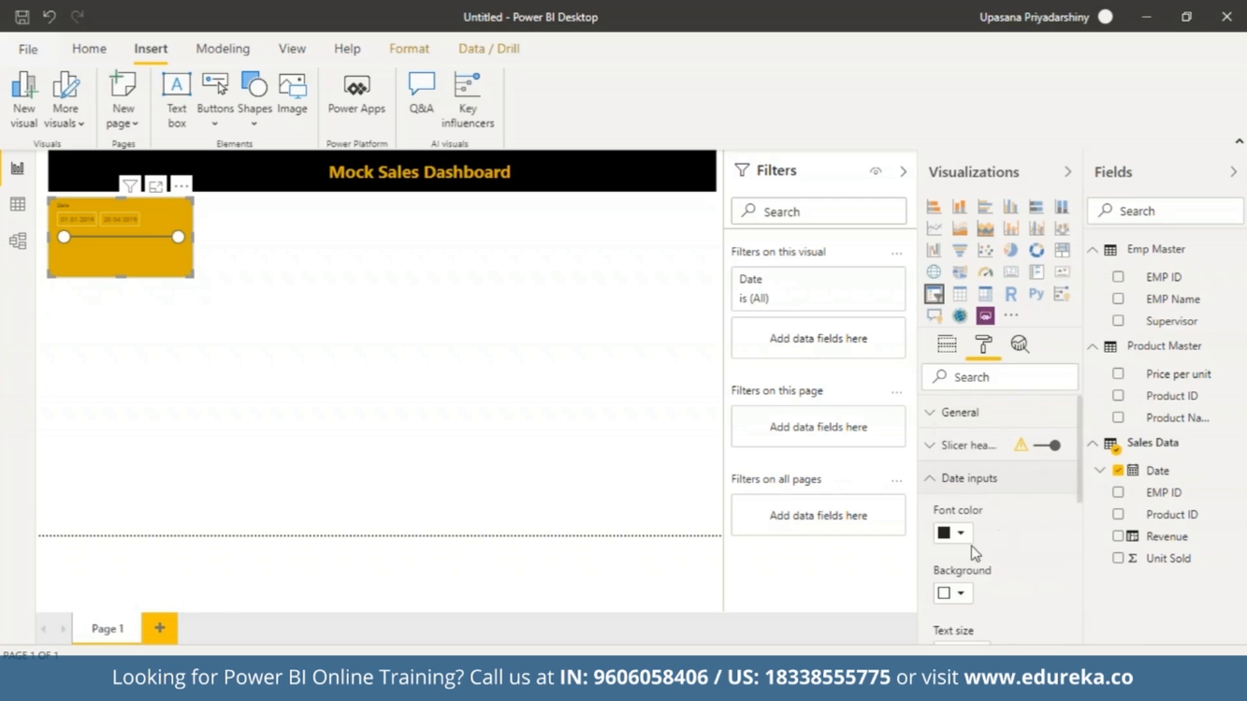
left_click_drag(1078, 441, 1078, 492)
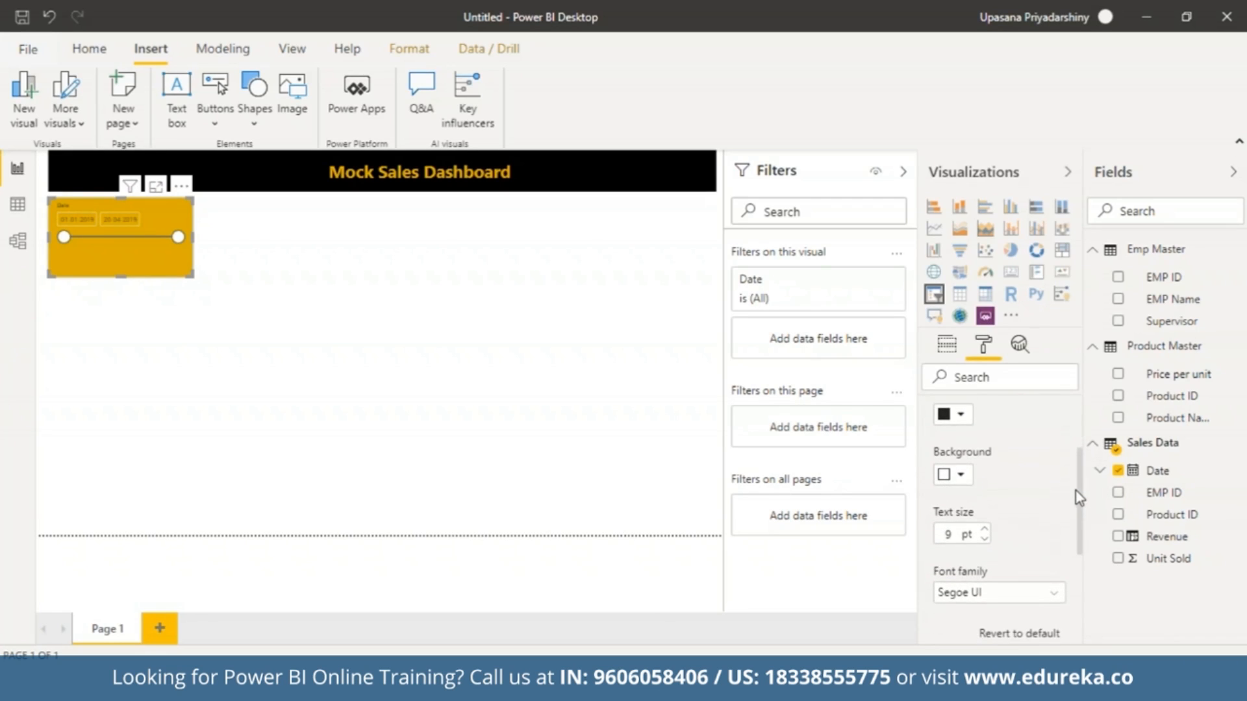
left_click(961, 473)
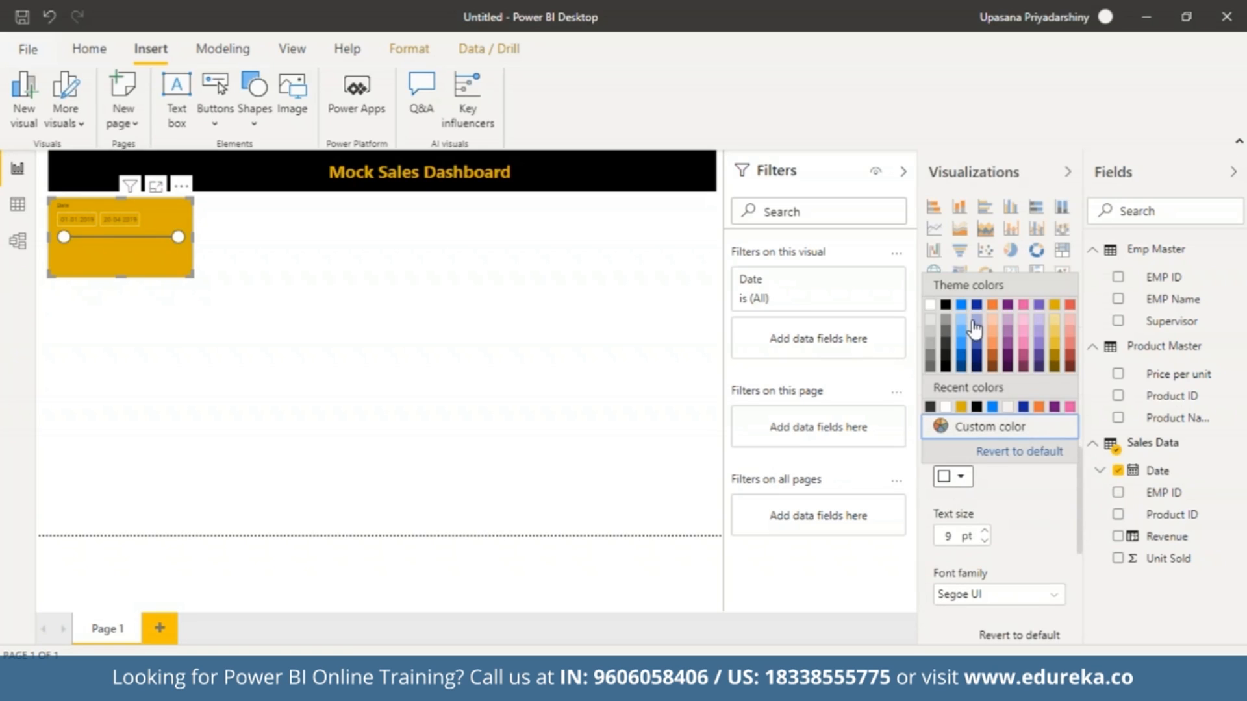
left_click(1055, 307)
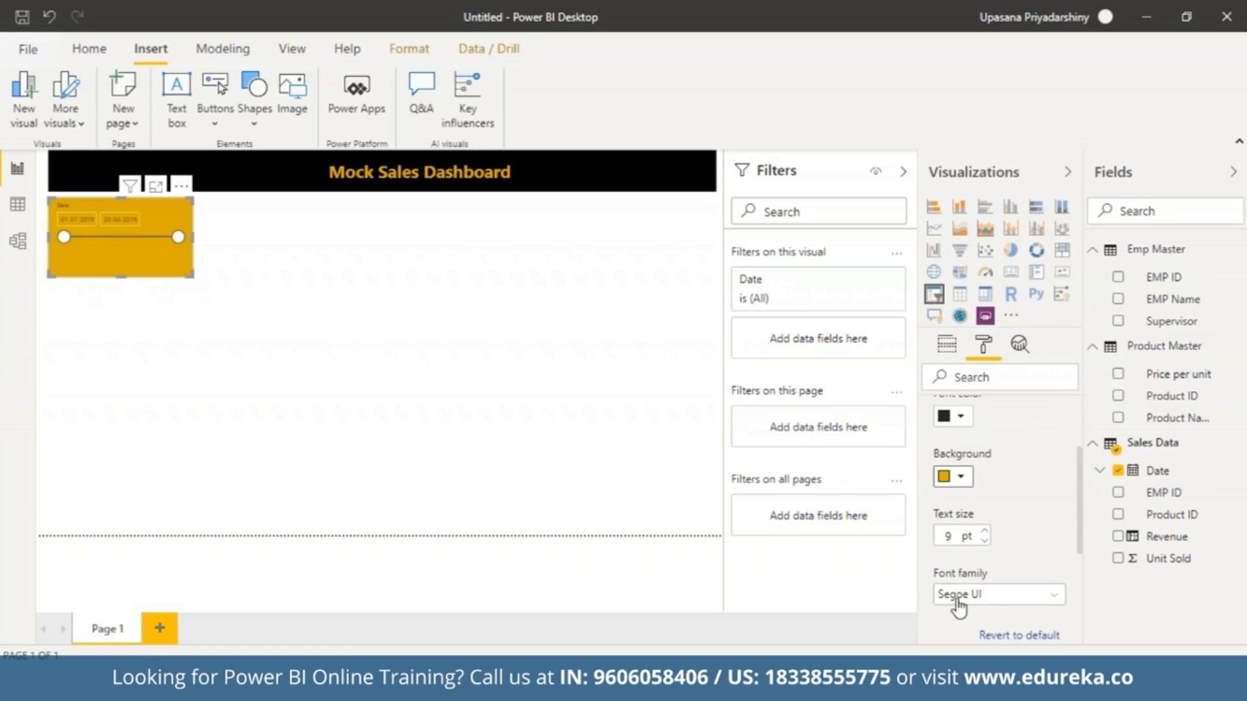
left_click(983, 532)
left_click(983, 532)
left_click(983, 532)
left_click(983, 531)
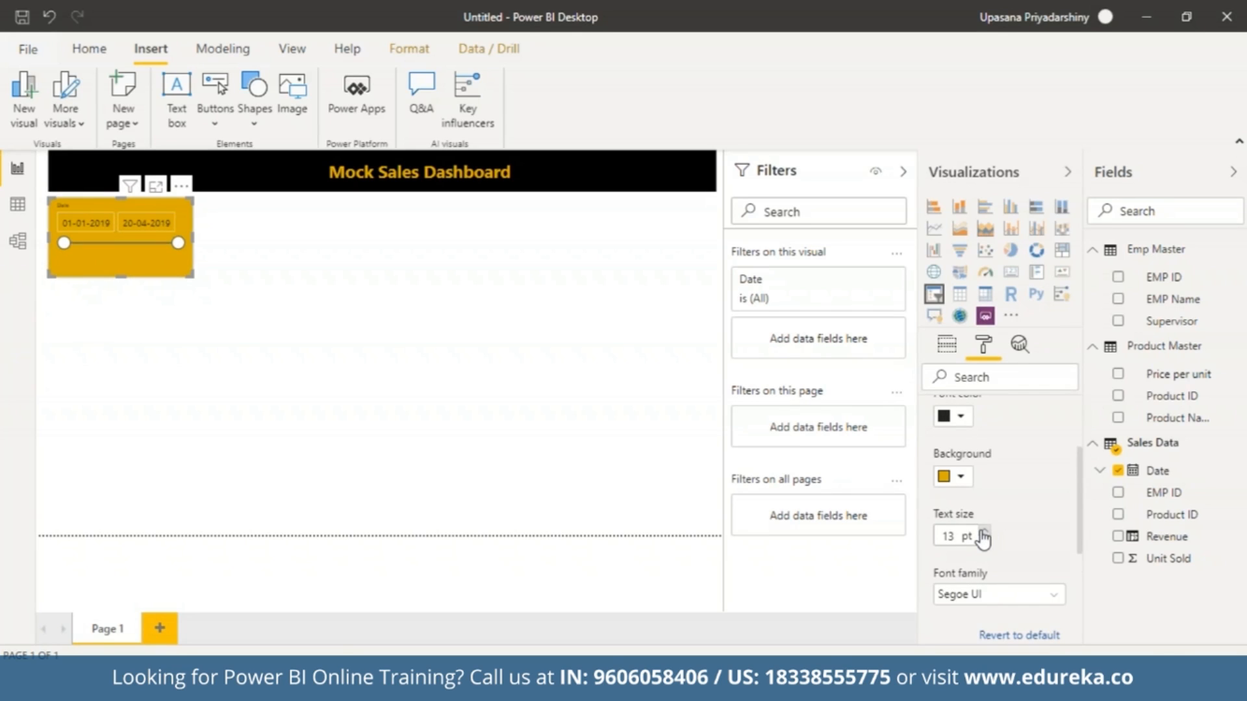
Change the outline colour in the Date slicer's general formatting.
left_click_drag(1079, 533, 1093, 502)
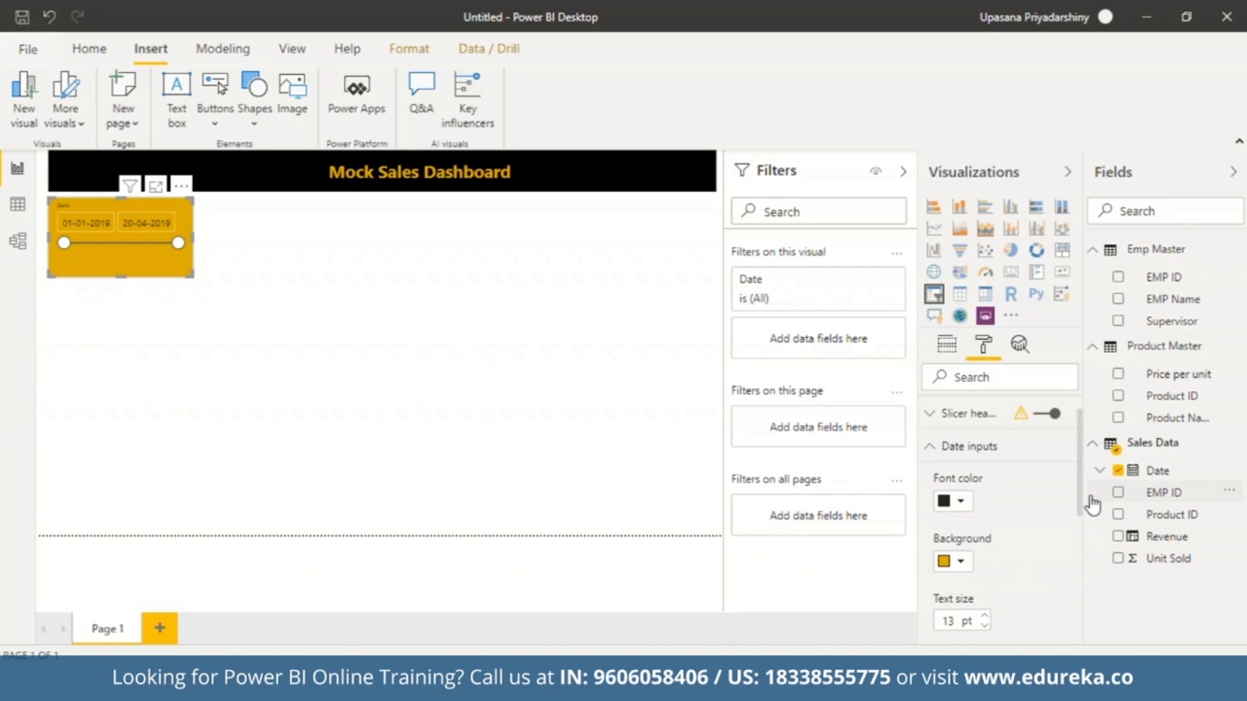
left_click(966, 523)
left_click(967, 525)
left_click_drag(1079, 484, 1078, 444)
left_click(932, 426)
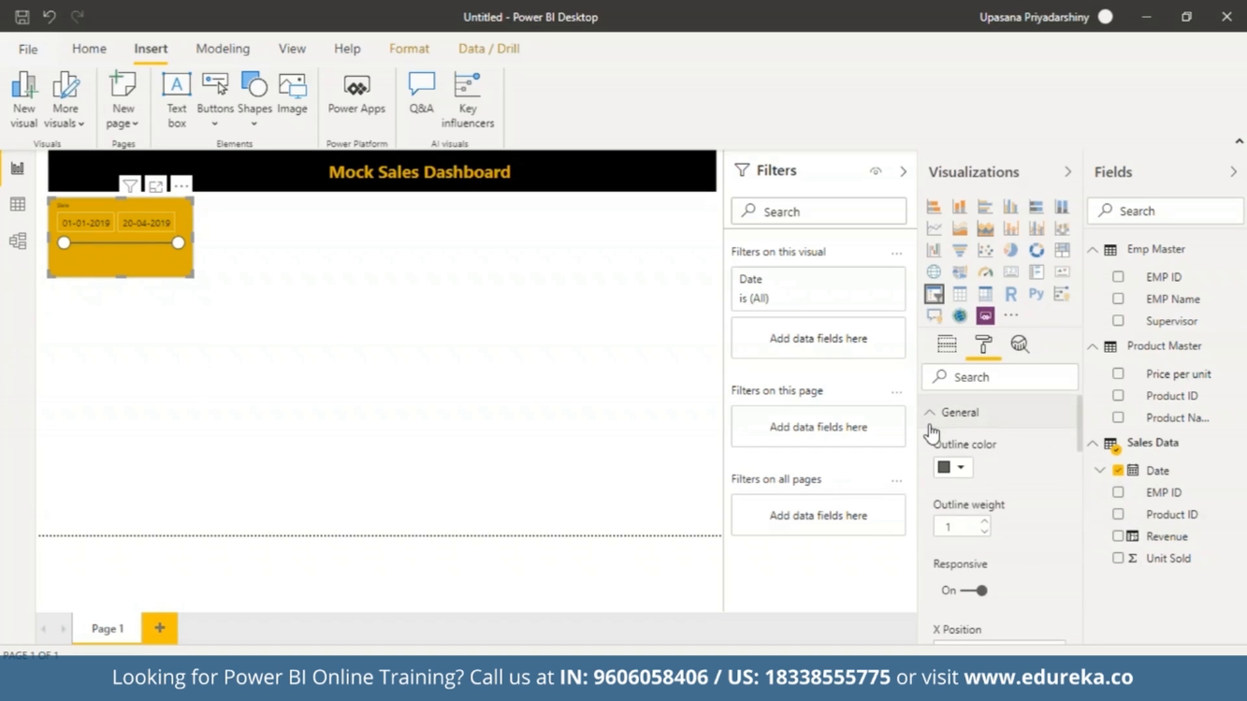
left_click(960, 470)
left_click(930, 509)
Colour the Date slicer's slider black and turn on the slicer's title.
scroll(996, 543, "down", 8)
left_click_drag(1080, 557, 1080, 630)
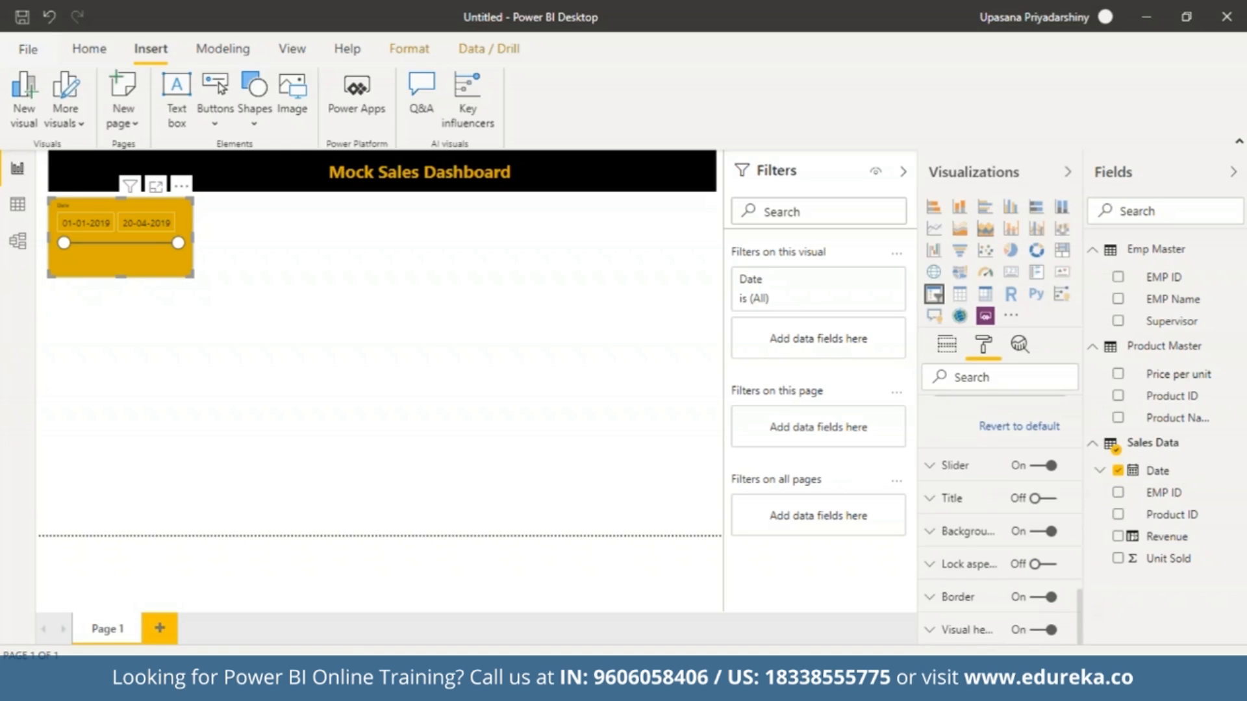
left_click(931, 466)
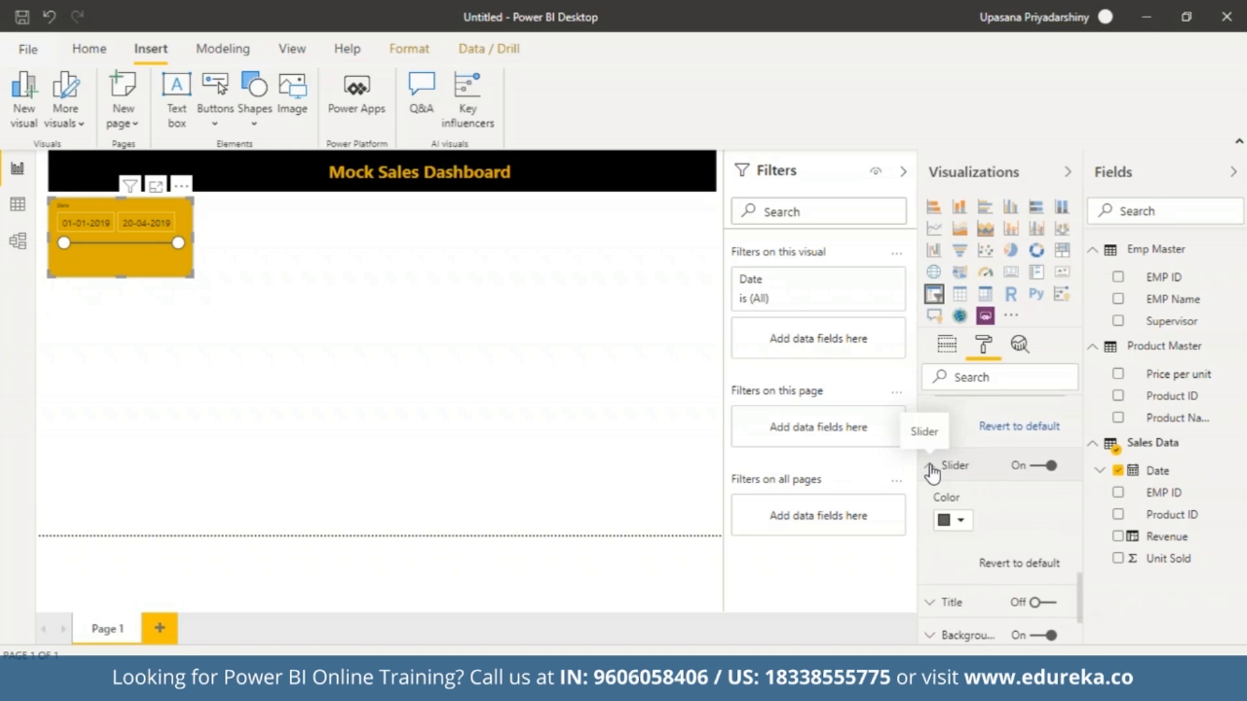
left_click(958, 520)
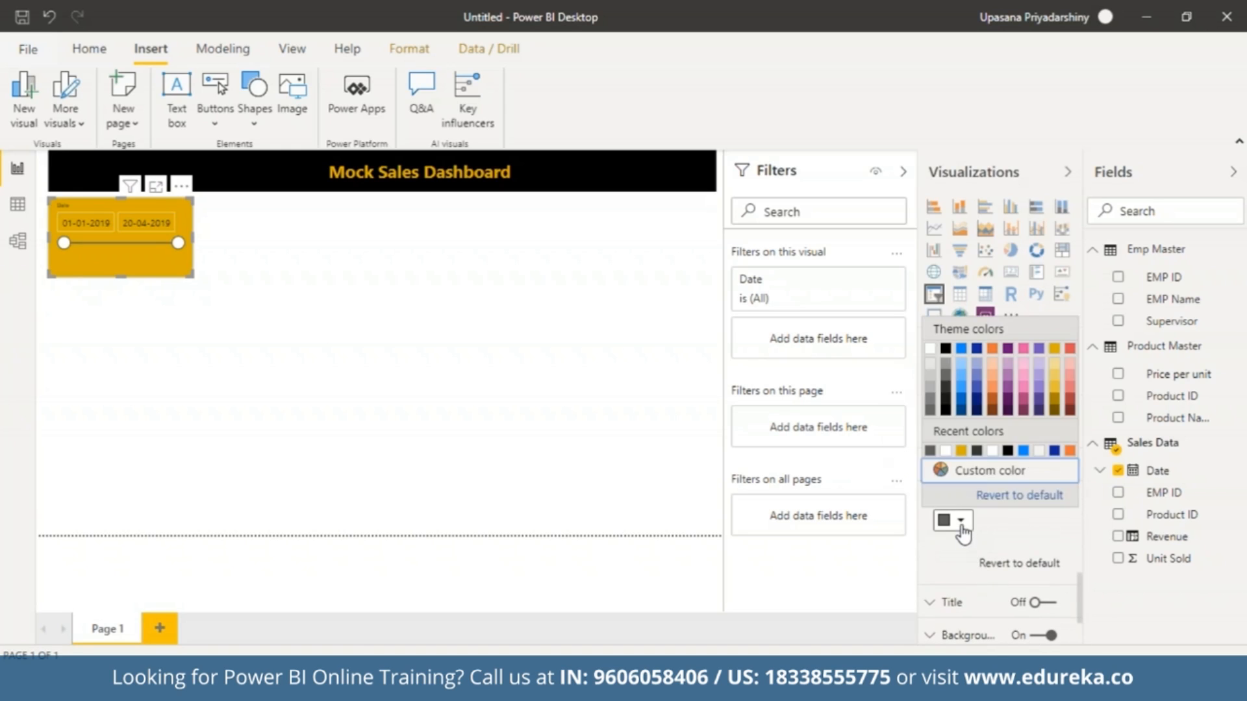
left_click(945, 348)
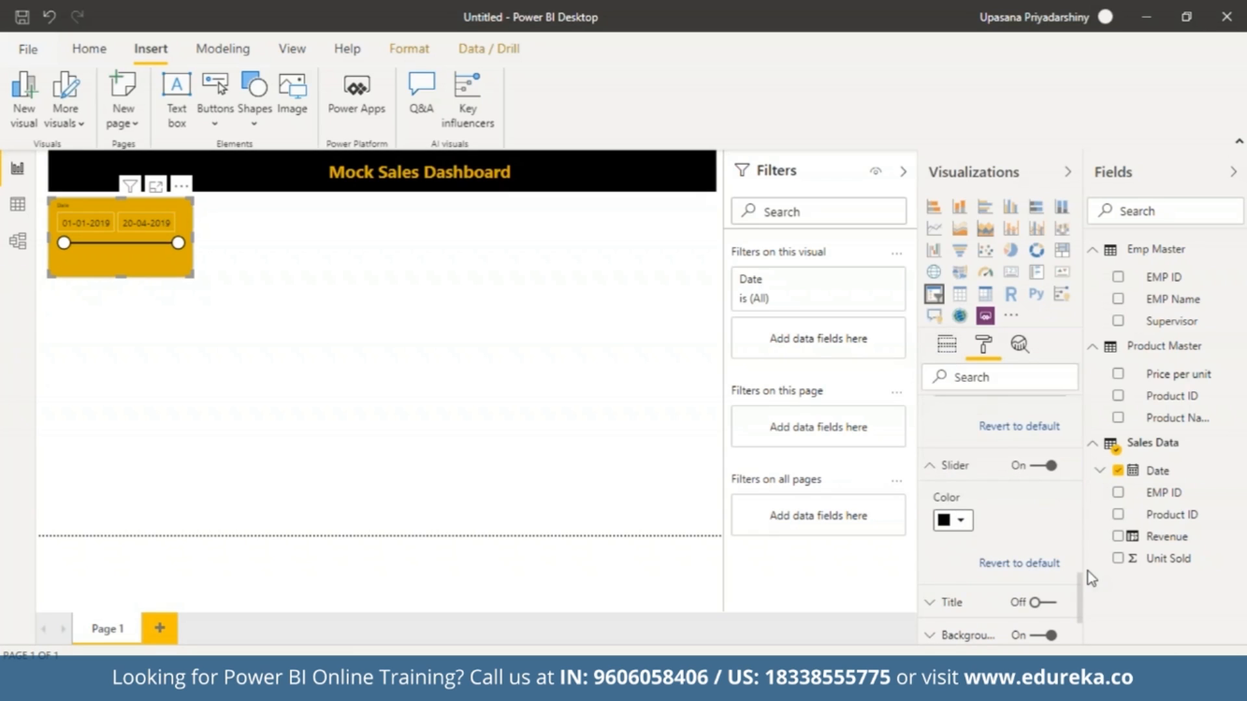
scroll(936, 506, "down", 2)
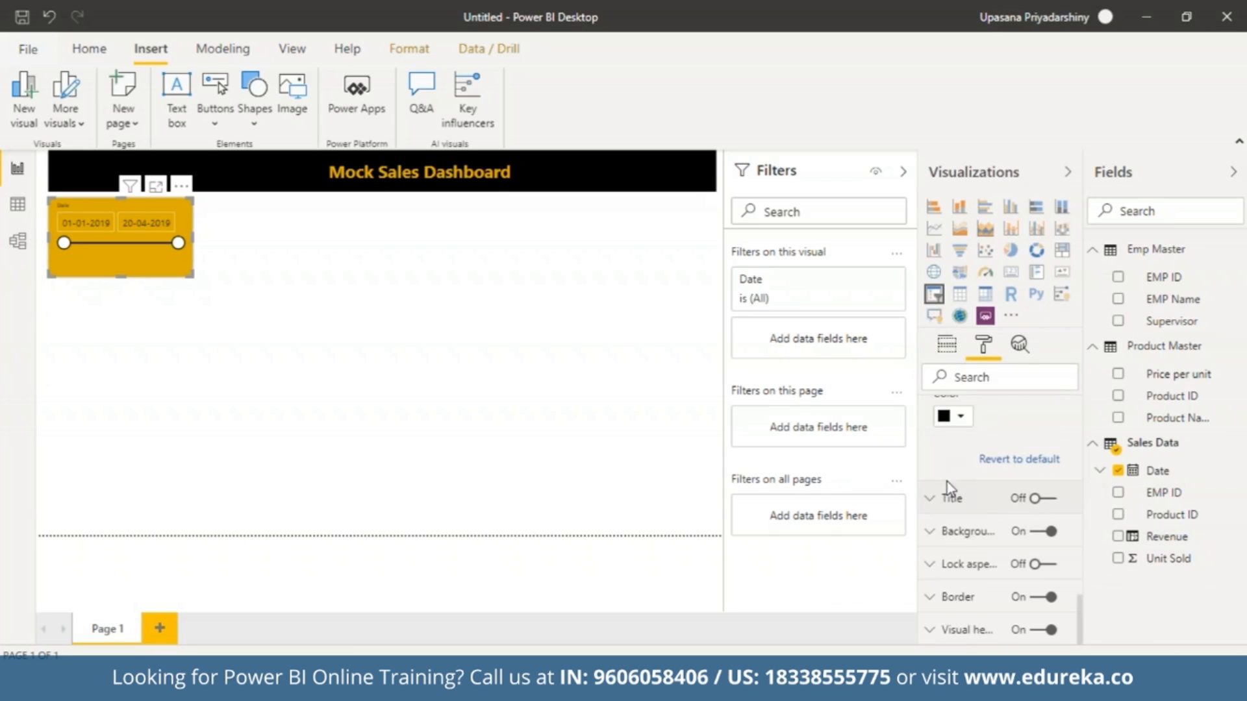
left_click(932, 506)
left_click(1039, 500)
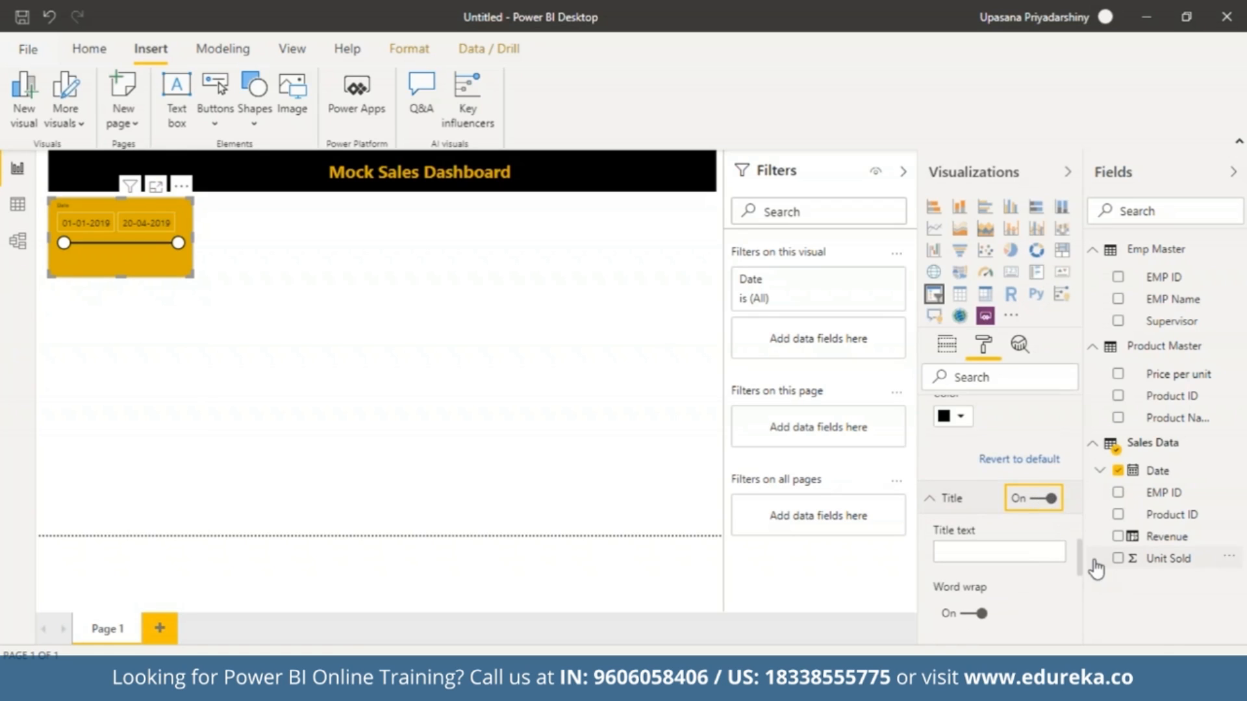
Reduce the Date slicer's height so it ends just below the slider, then deselect it.
left_click(622, 449)
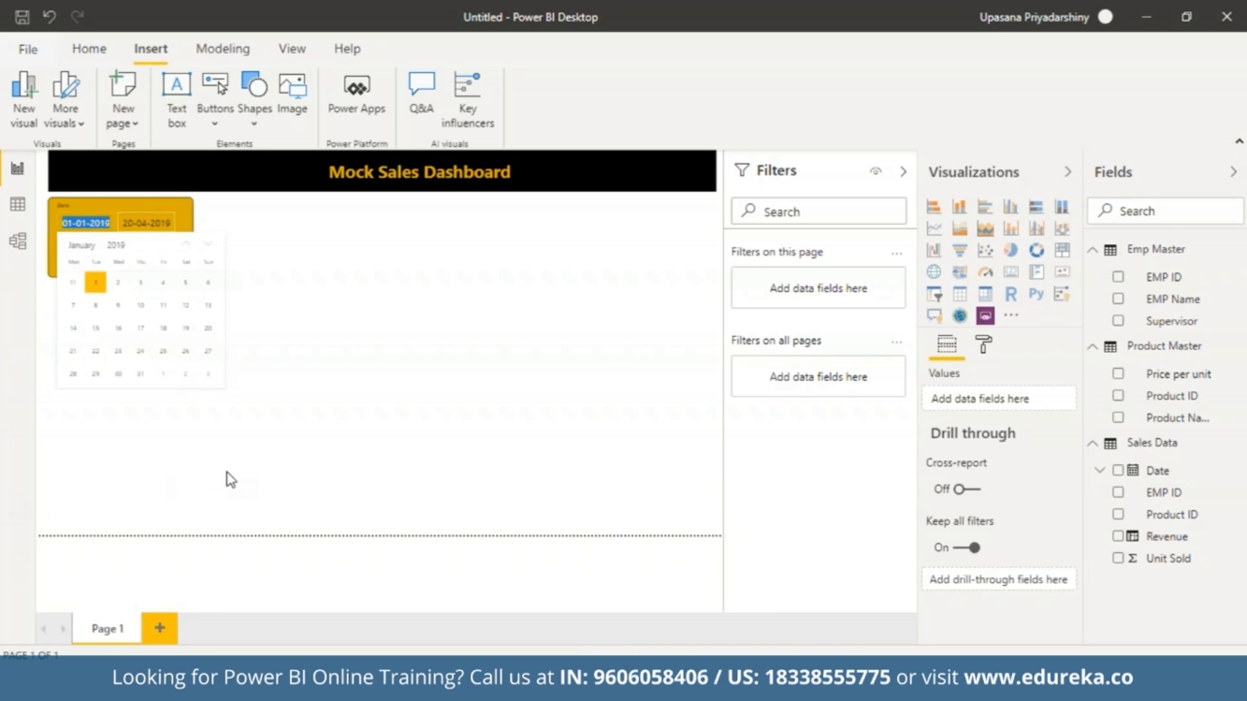
left_click(228, 473)
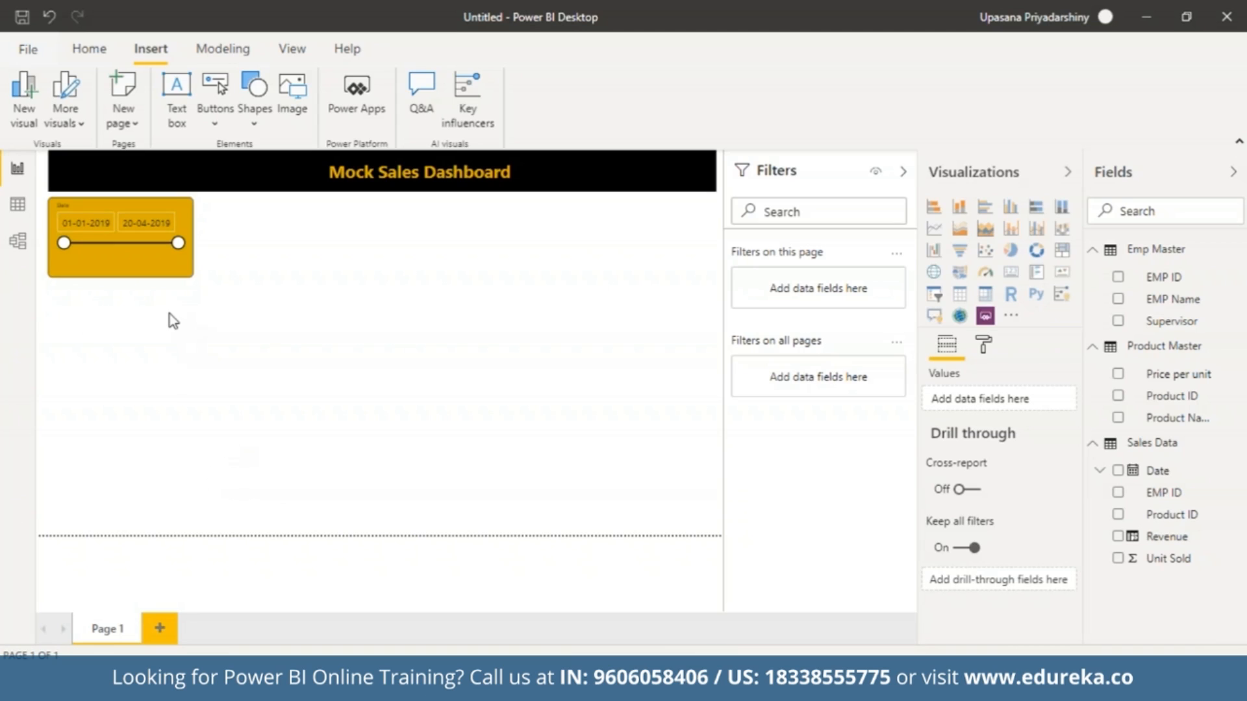
left_click_drag(128, 277, 127, 255)
left_click(220, 356)
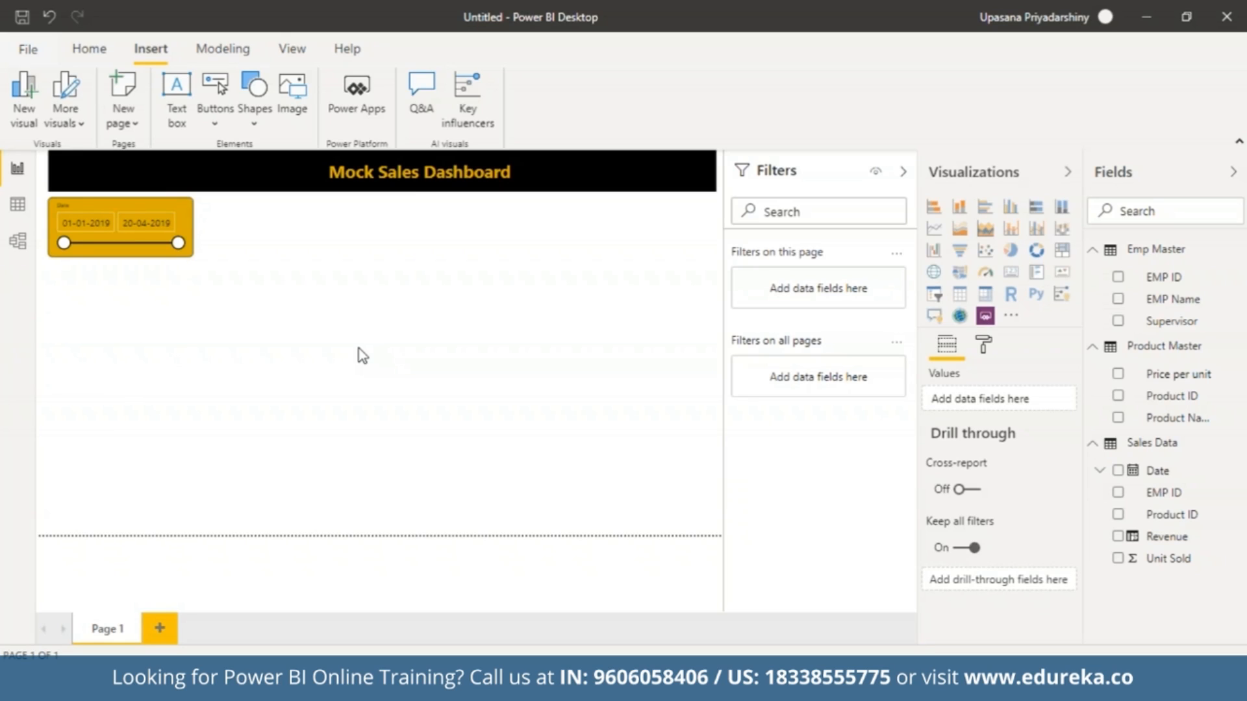
Duplicate the Date slicer and place the copy beside the original at the same height.
left_click(187, 224)
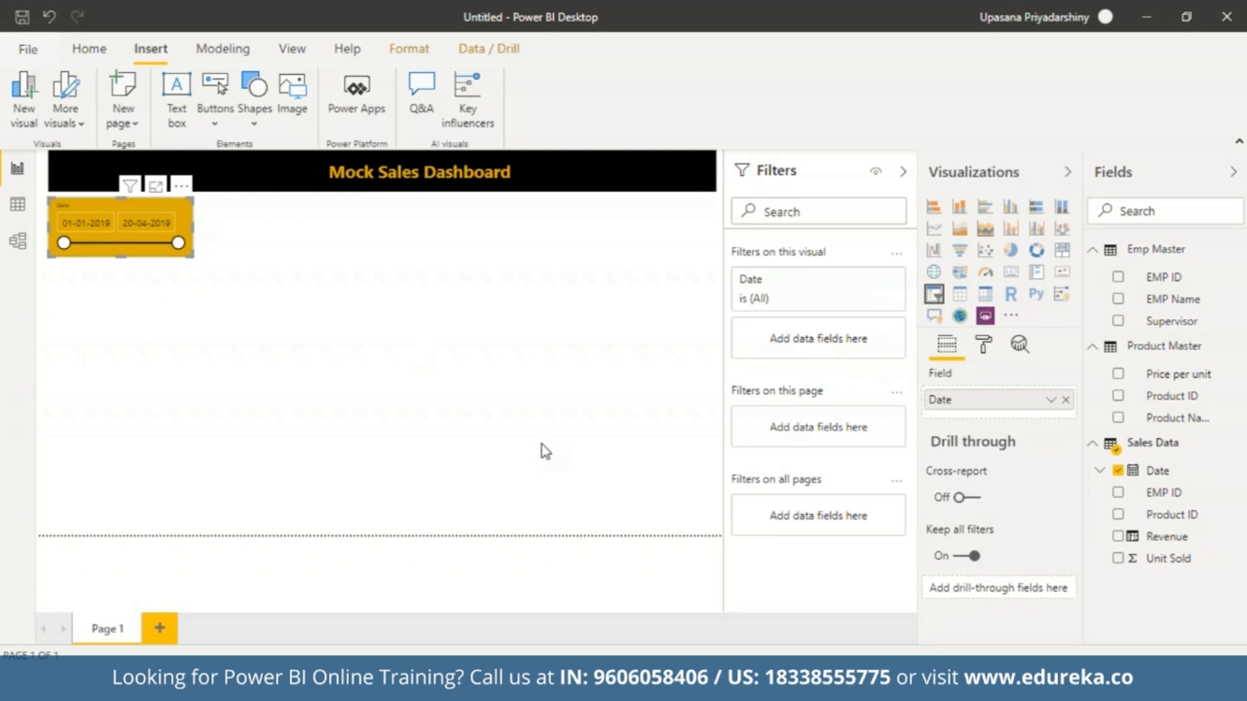
key("ctrl+v")
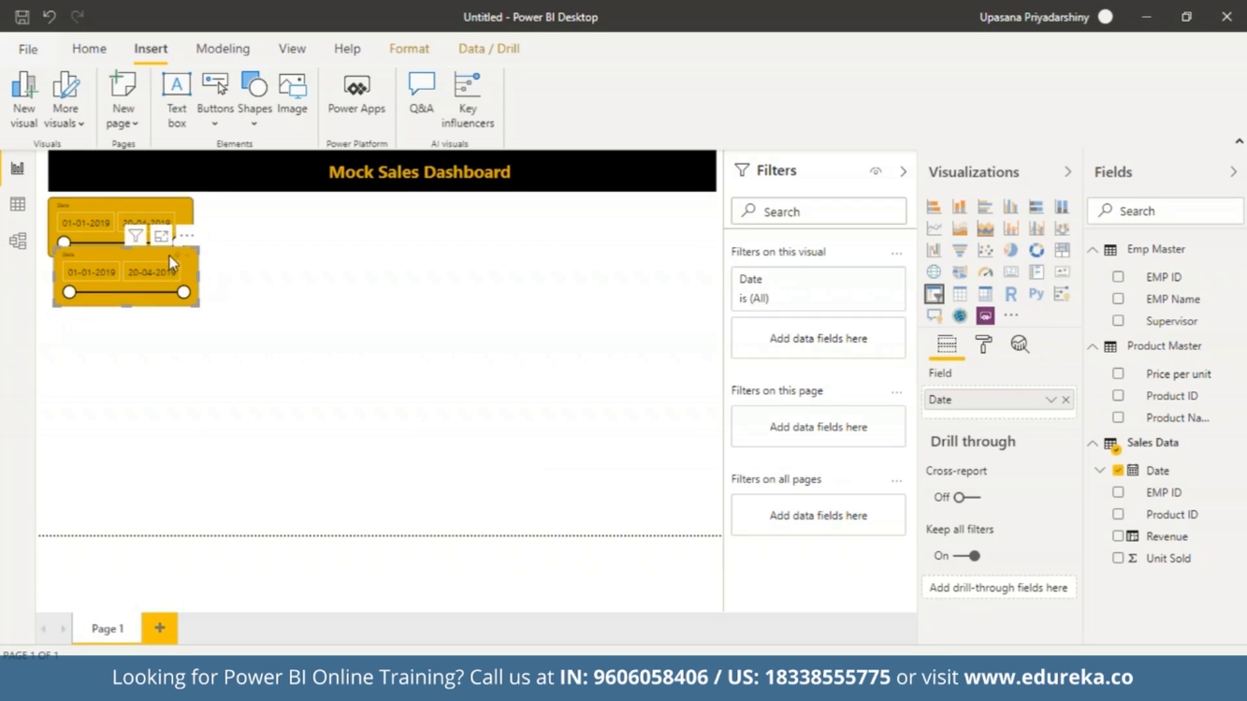
left_click_drag(165, 252, 323, 201)
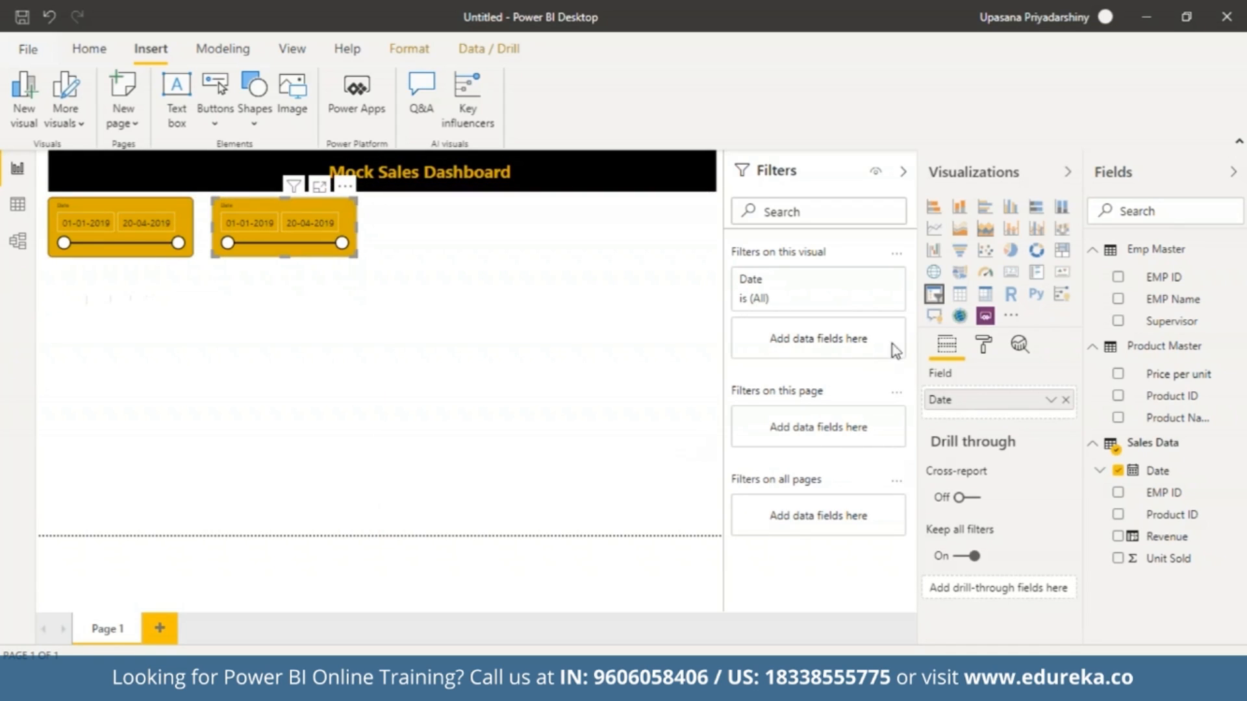
Replace the copied slicer's Date field with Product ID from Product Master and show it as a dropdown.
left_click(1066, 400)
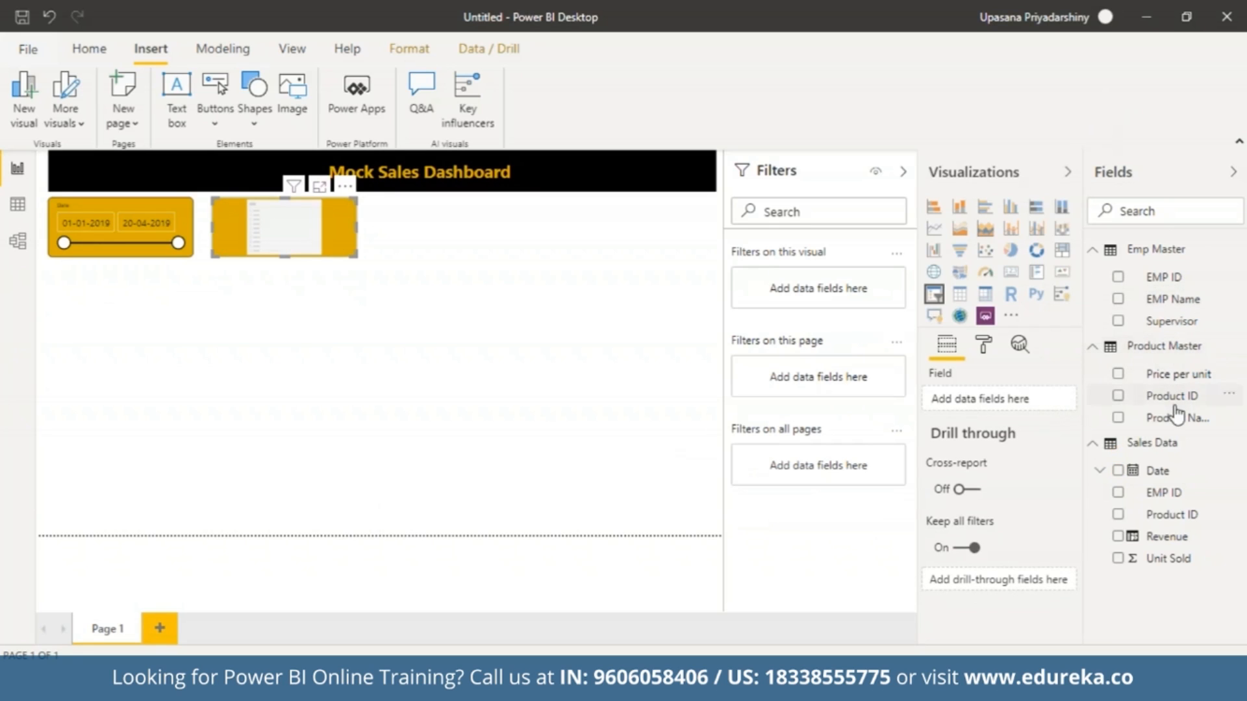
left_click_drag(1175, 408, 994, 409)
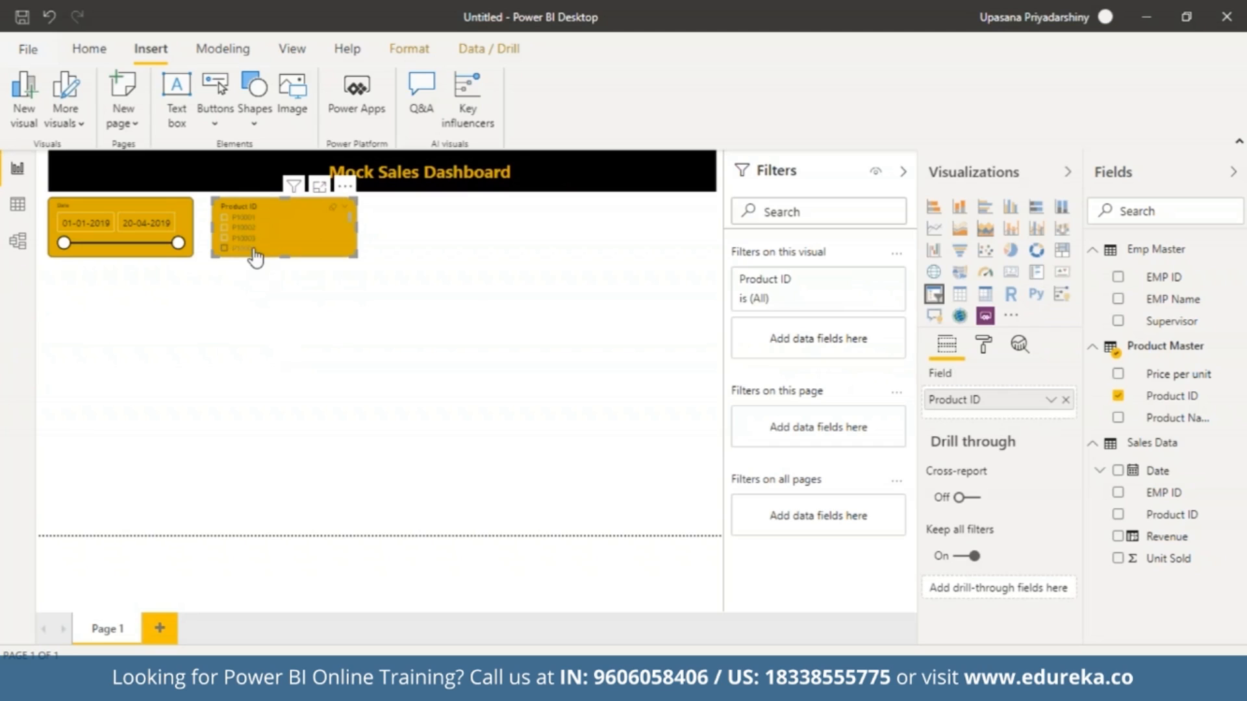
left_click(346, 210)
left_click(359, 237)
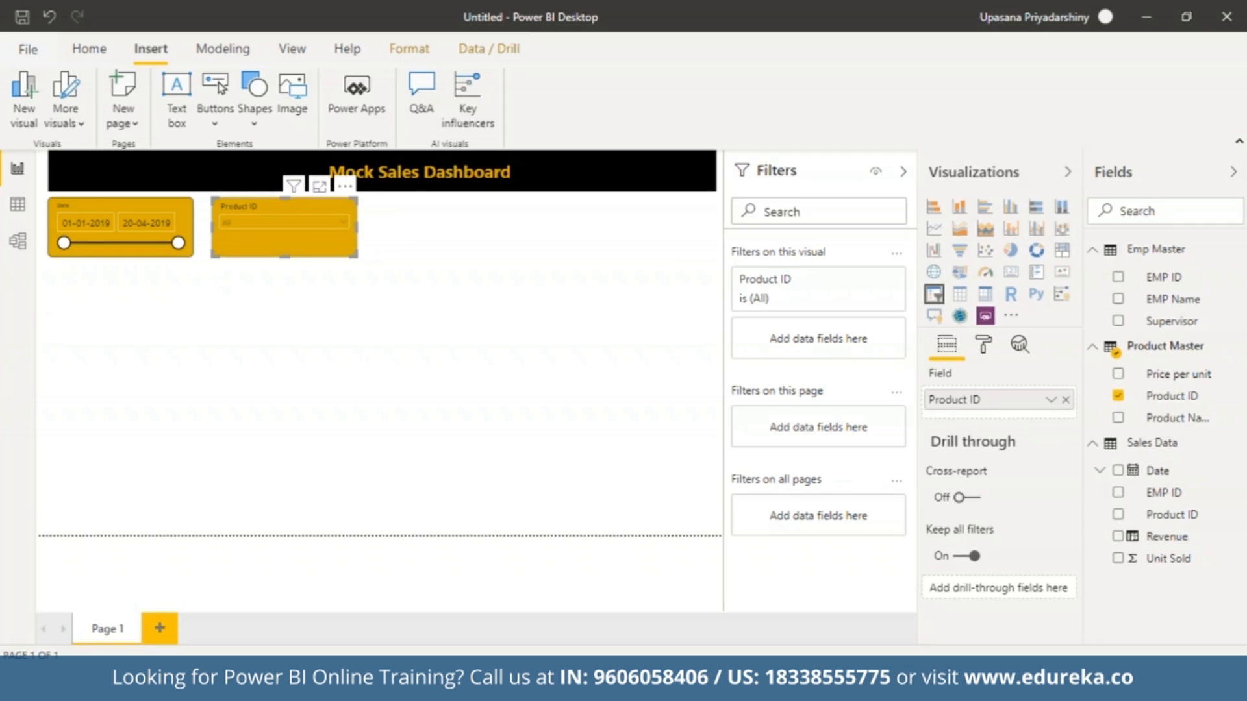
Enable search in the Product ID slicer and check its dropdown list.
left_click(353, 189)
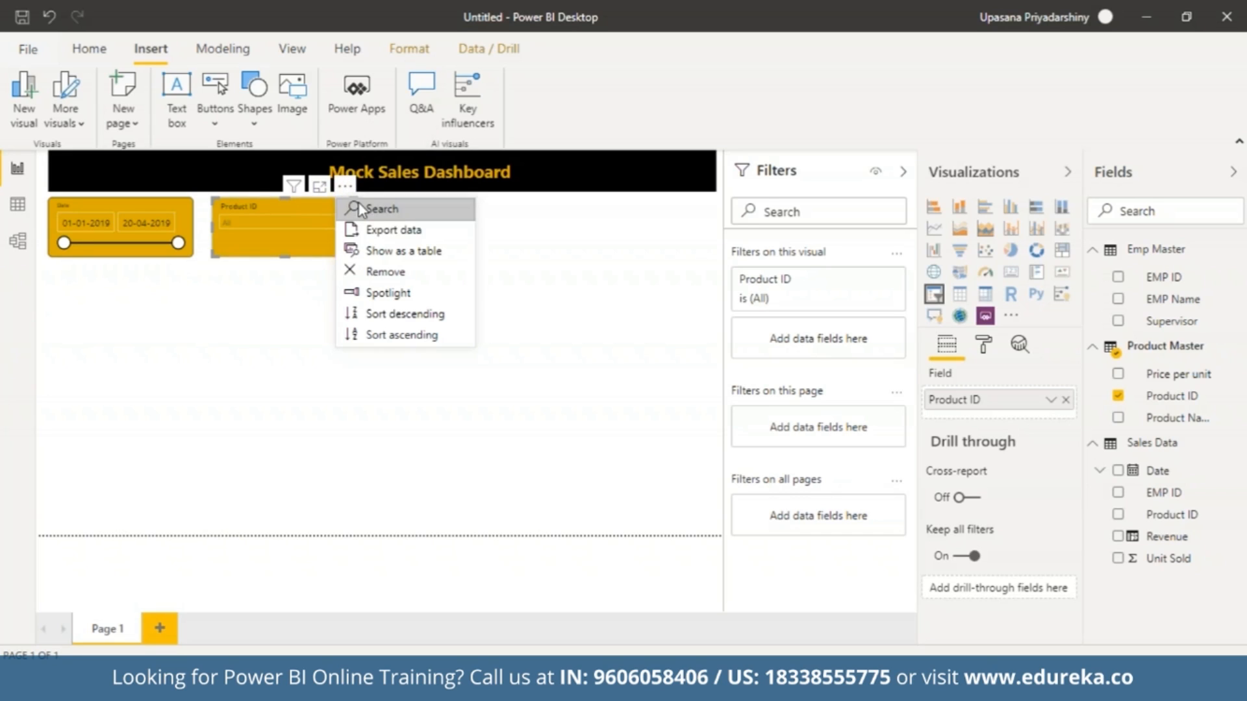
left_click(366, 209)
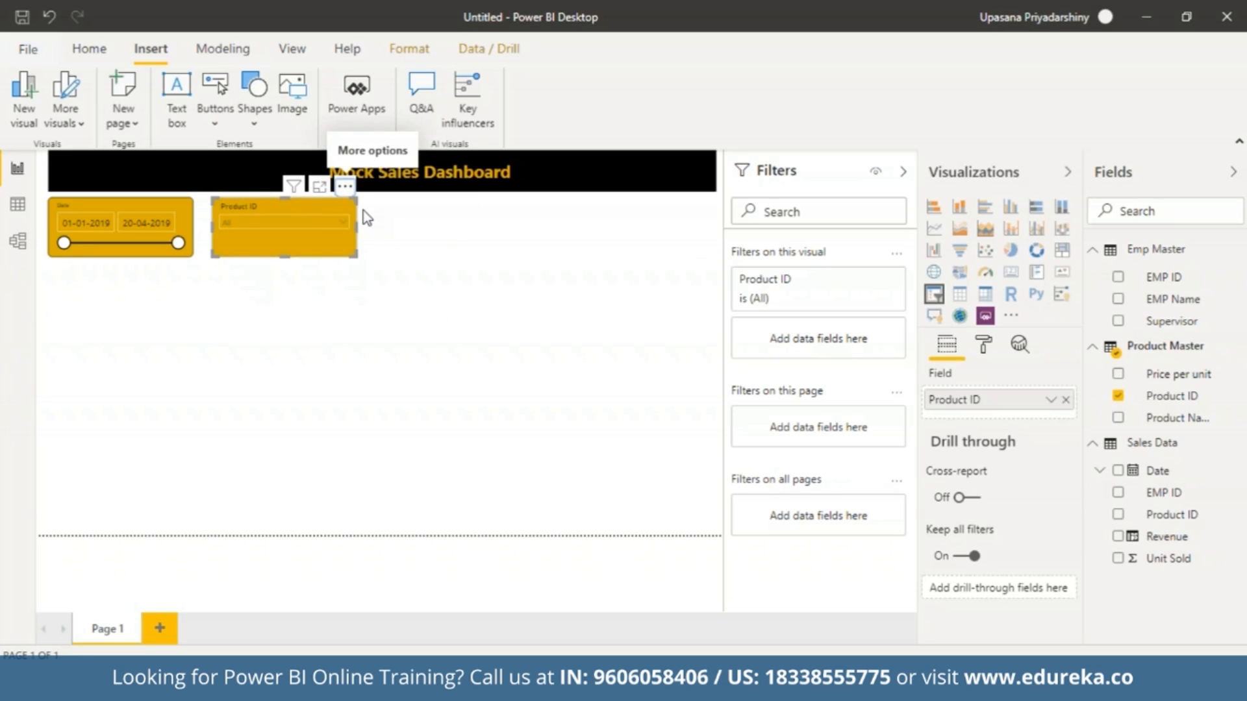
left_click(342, 222)
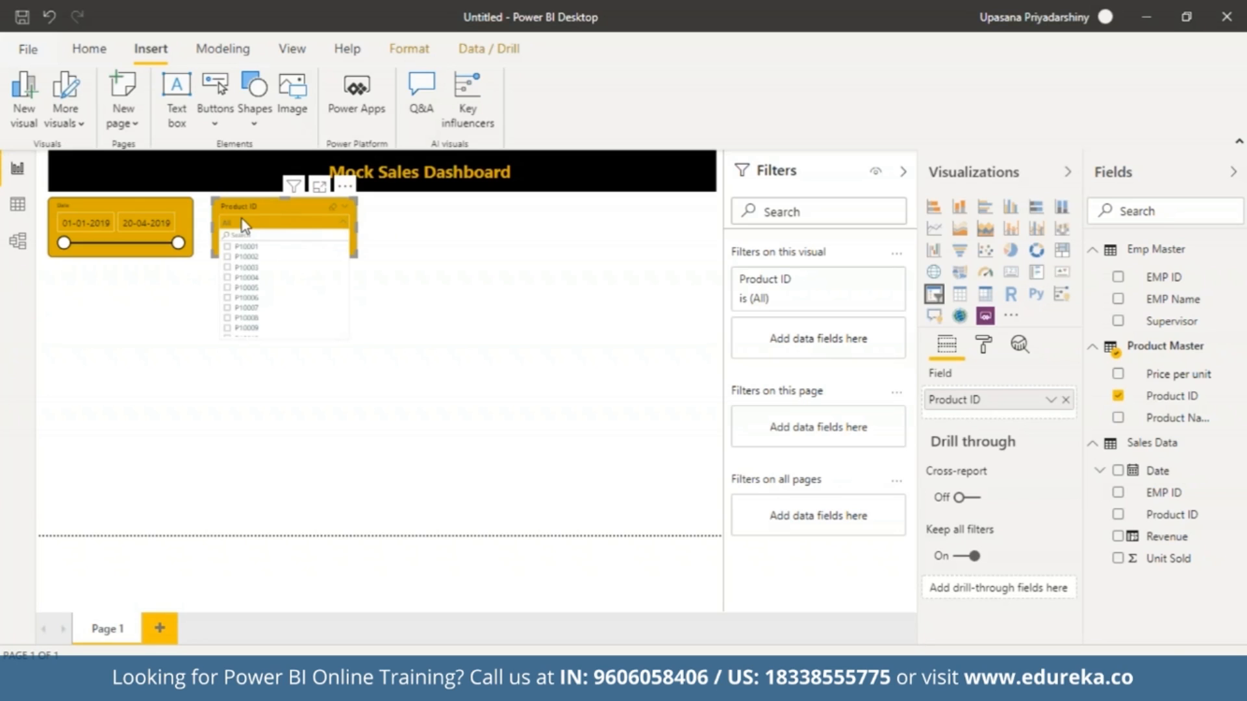
left_click(417, 331)
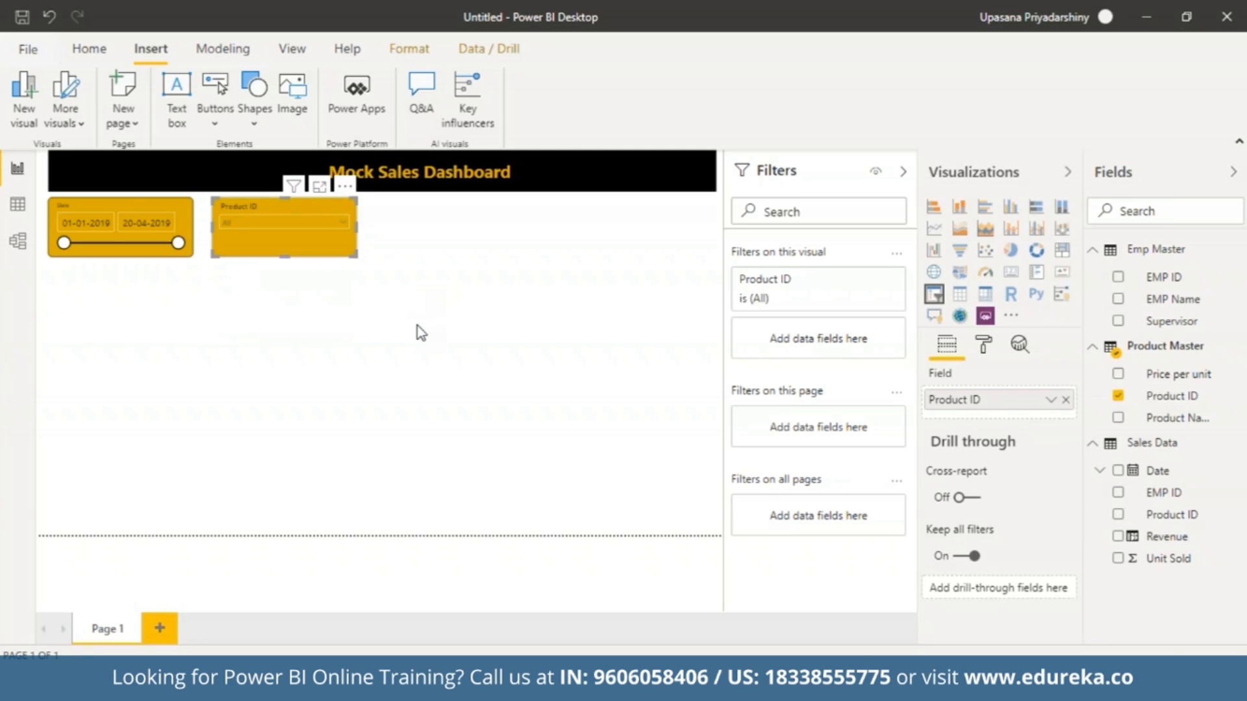
Duplicate the Product ID slicer and line up the three slicers in a row with small, even gaps.
left_click(325, 255)
left_click_drag(325, 252, 477, 248)
left_click_drag(332, 242, 322, 239)
left_click_drag(401, 250, 385, 252)
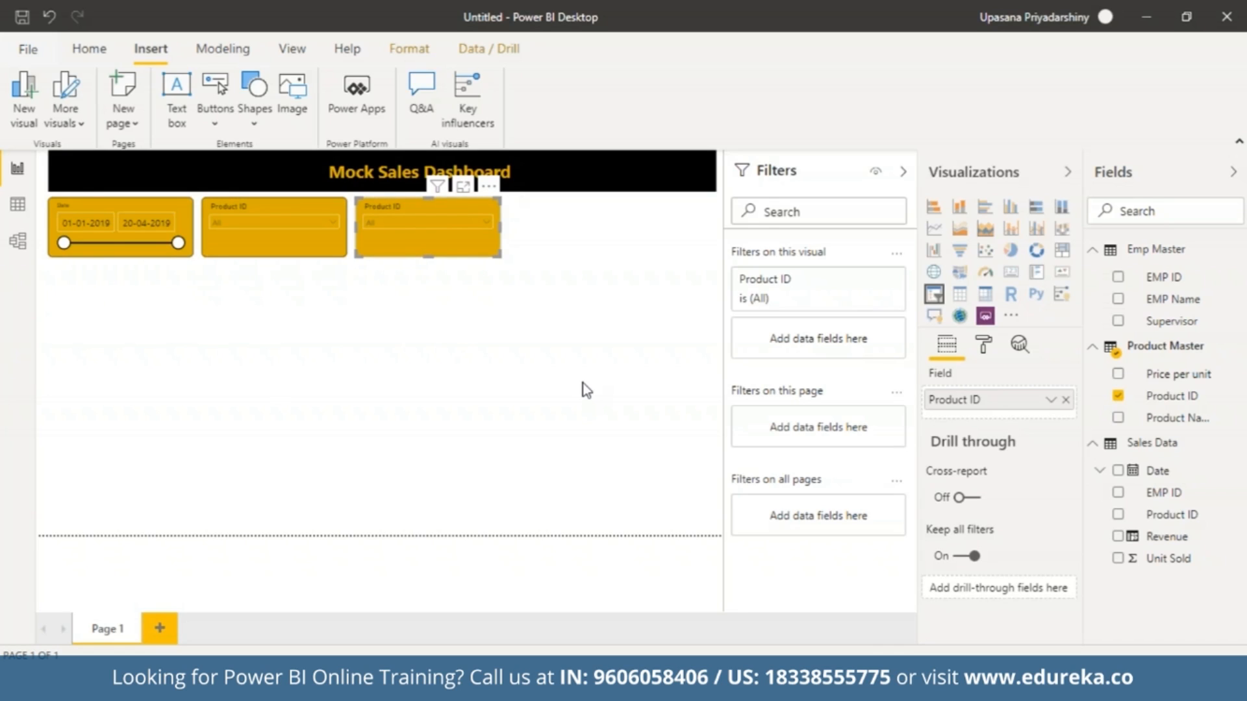
Replace the third slicer's Product ID field with Product Name from Product Master and check its dropdown list.
left_click(1067, 401)
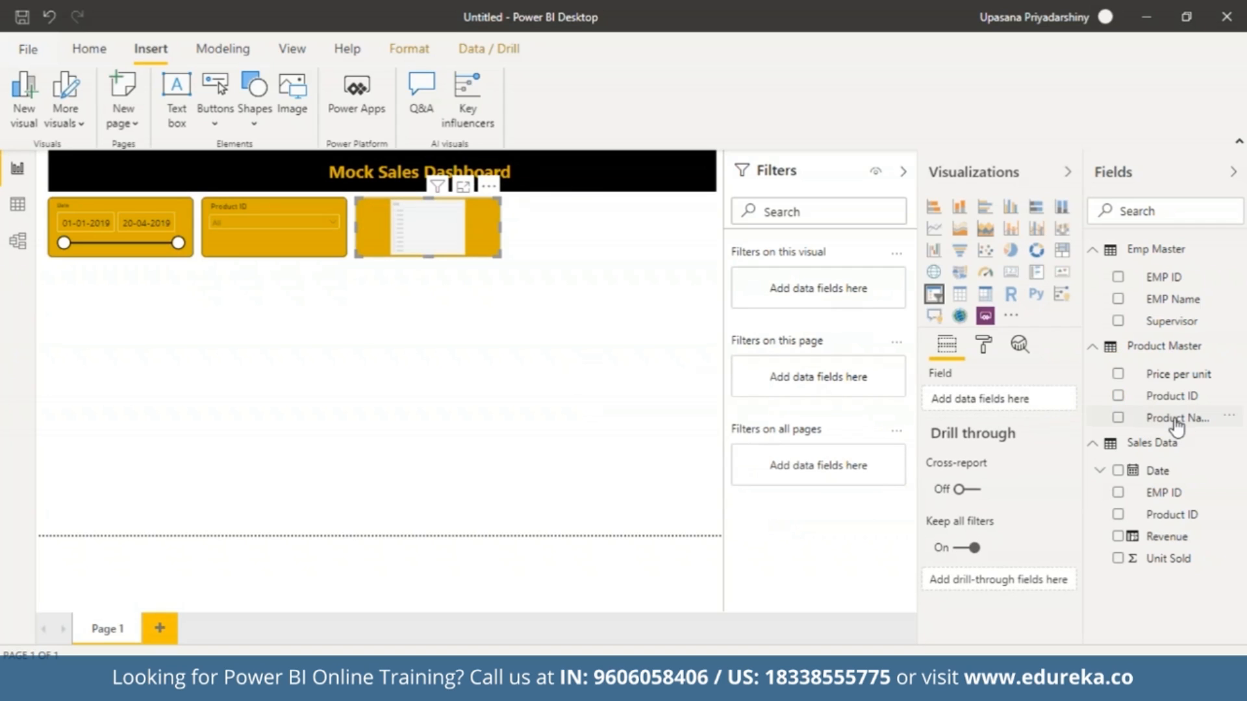
left_click_drag(1175, 417, 987, 408)
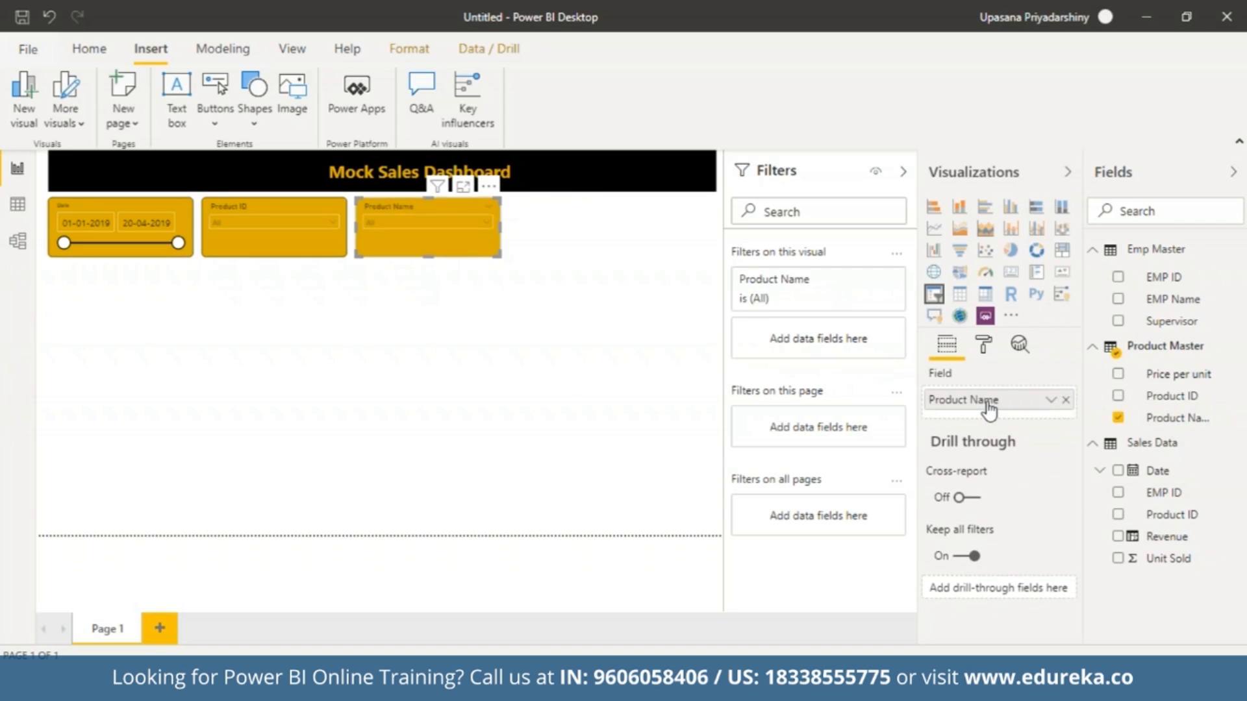
left_click(489, 229)
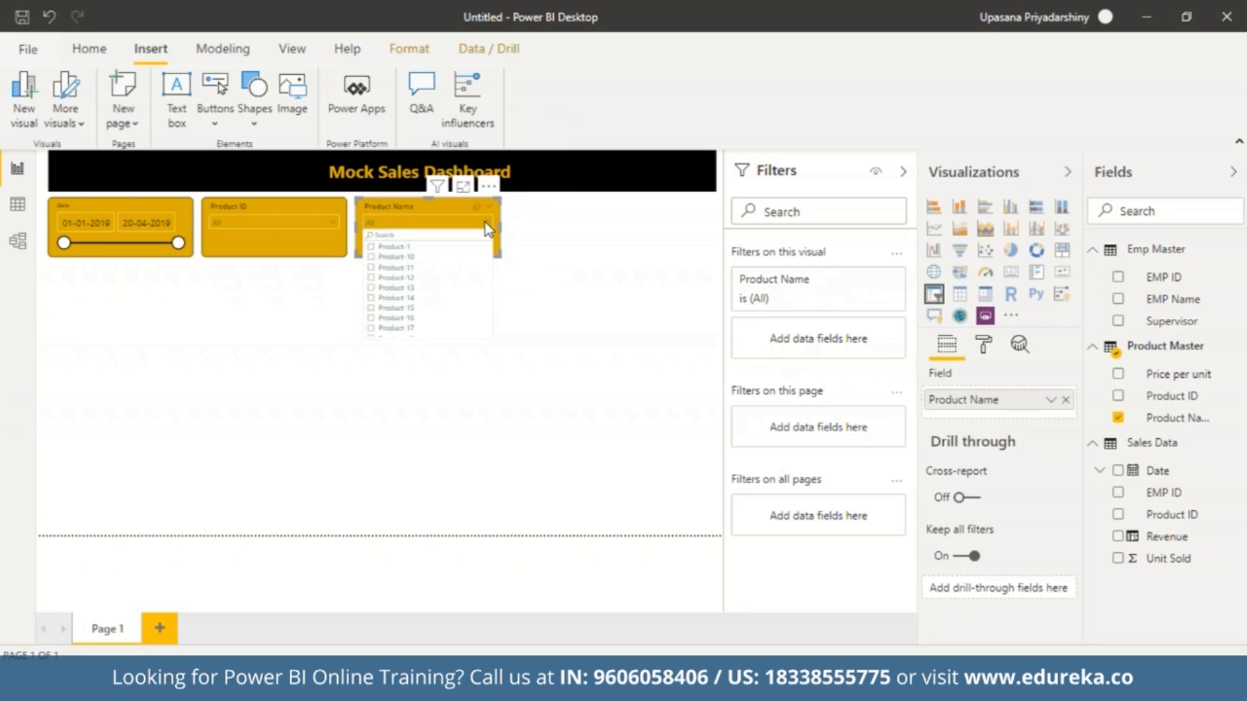
left_click(488, 229)
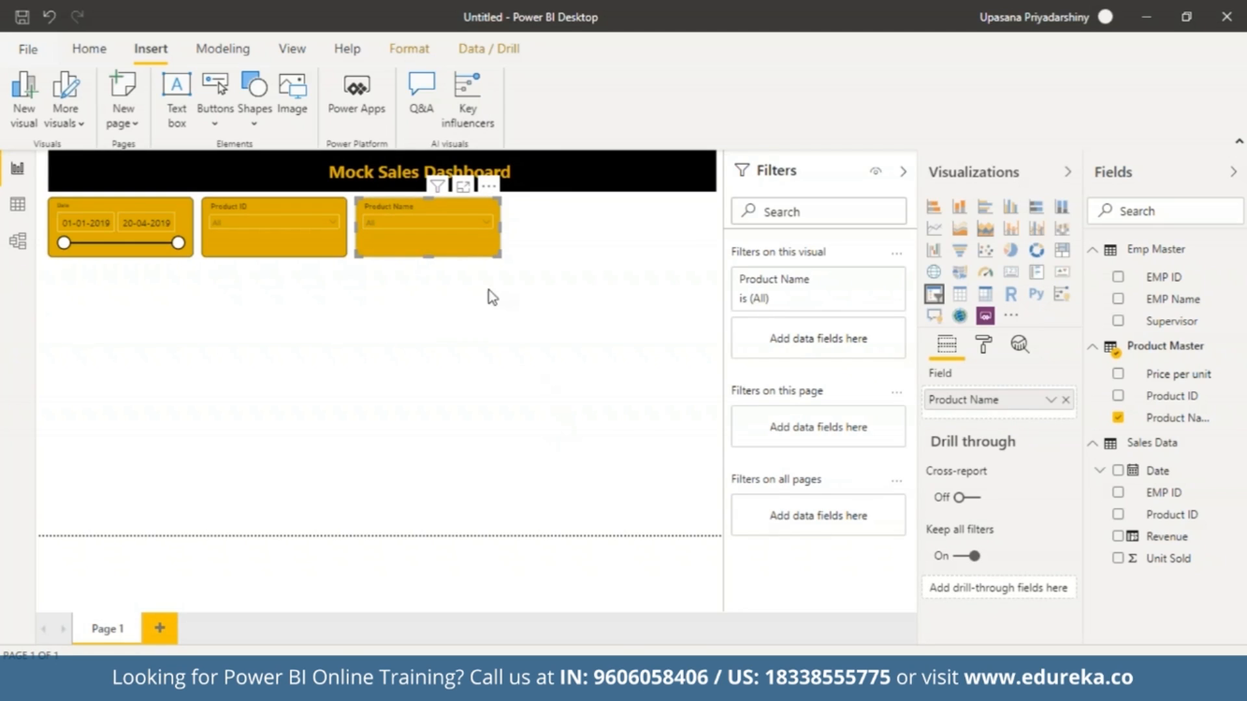
left_click(465, 310)
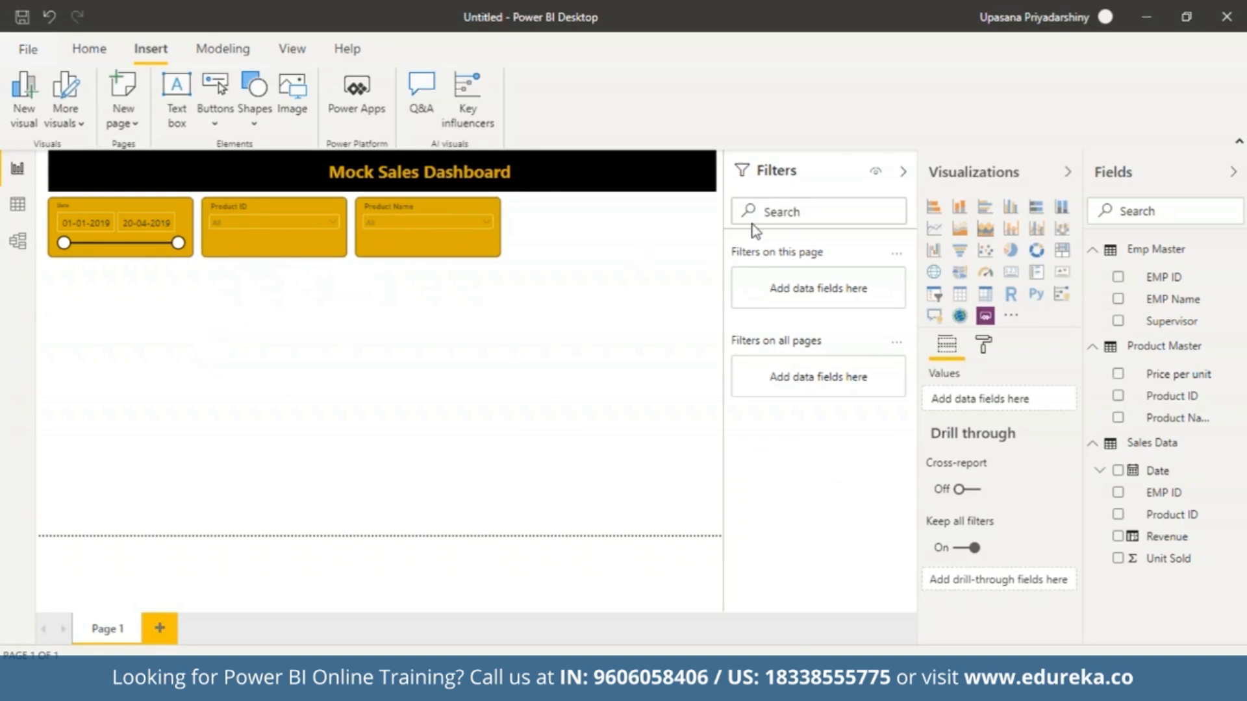
Narrow the Date, Product ID and Product Name slicers slightly and move them closer together in the row.
left_click(191, 241)
mouse_move(192, 240)
left_mouse_down()
mouse_move(174, 235)
mouse_move(183, 229)
left_mouse_up()
left_click_drag(225, 247, 217, 247)
left_click_drag(339, 227, 326, 236)
left_click_drag(407, 238, 391, 238)
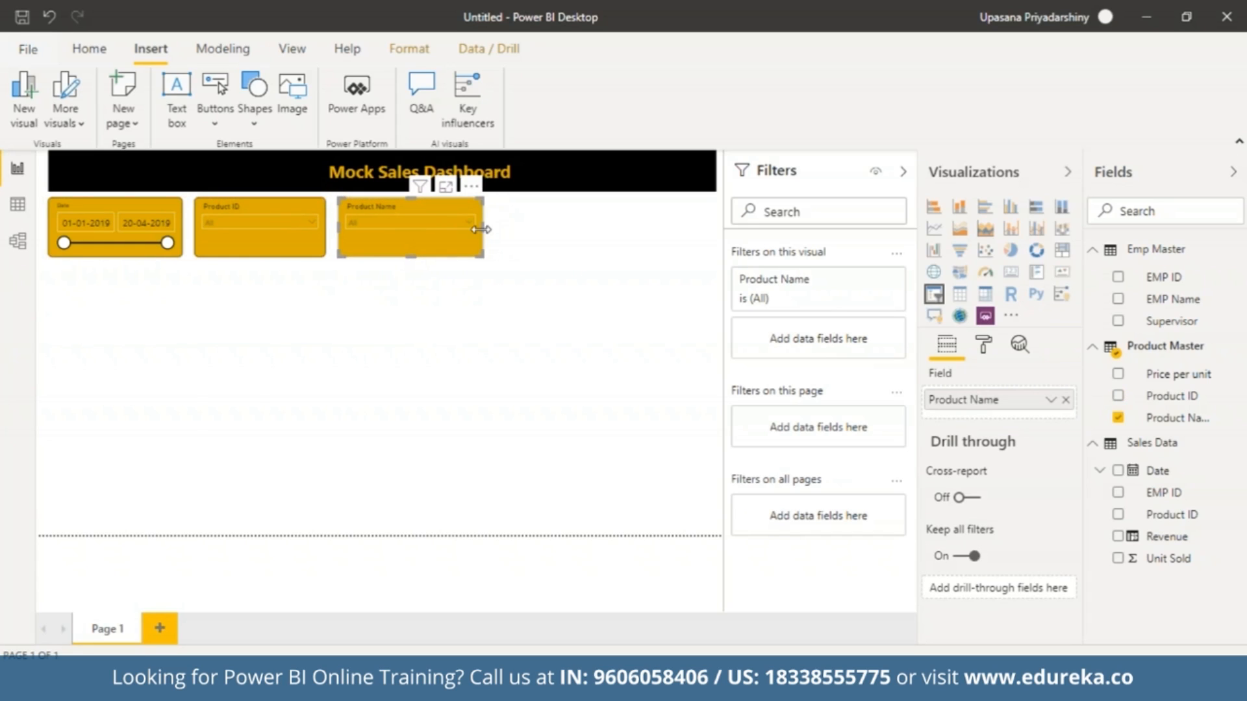
left_click_drag(483, 233, 466, 230)
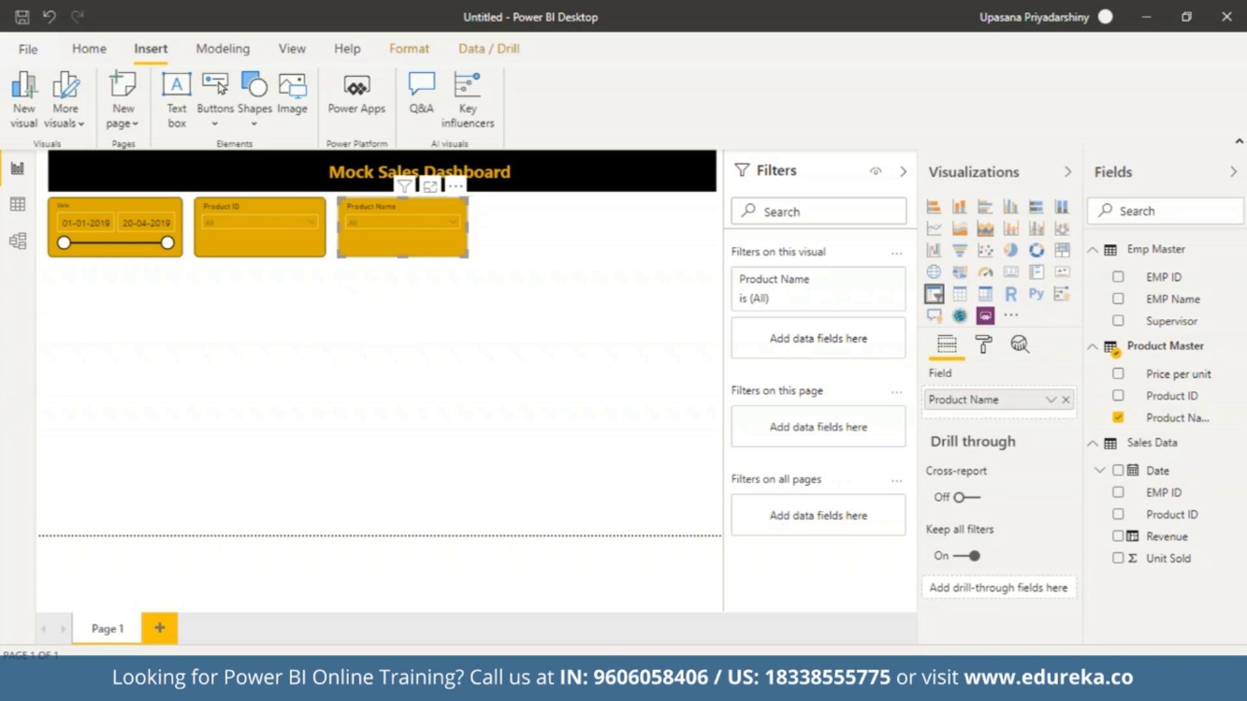
left_click(538, 351)
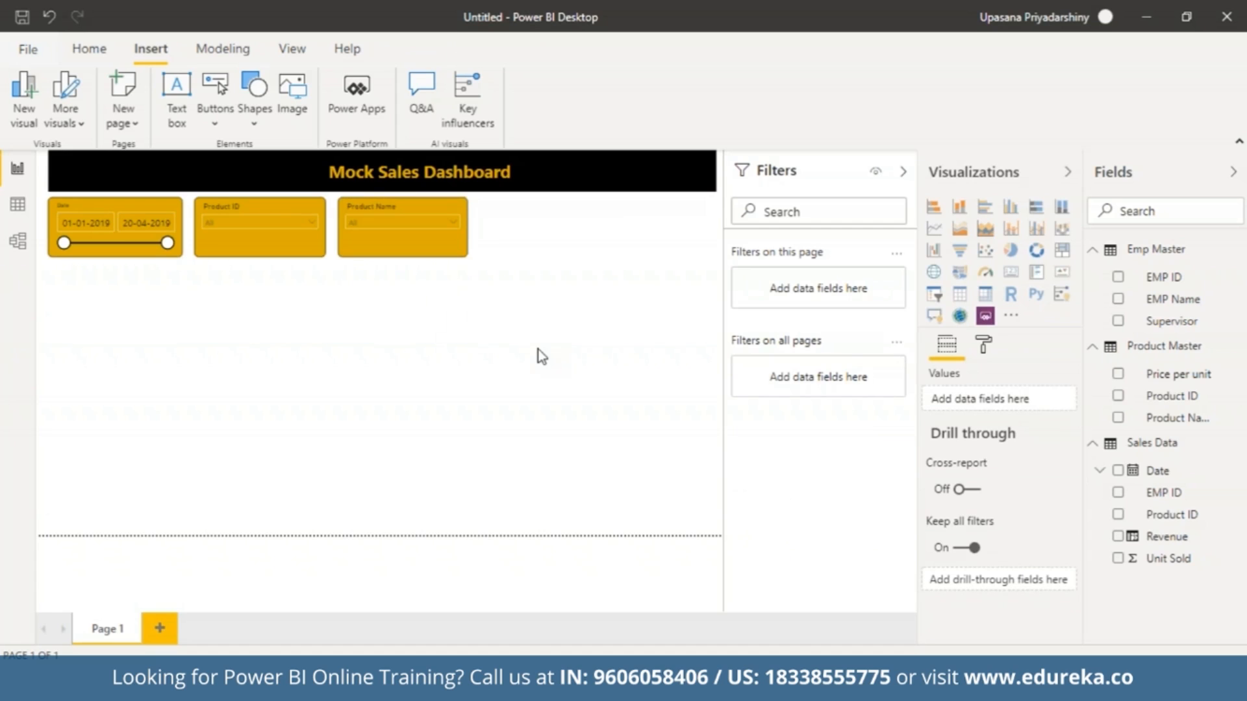
Duplicate the Product Name slicer beside the original and replace the copy's field with EMP Name from Emp Master.
left_click(391, 253)
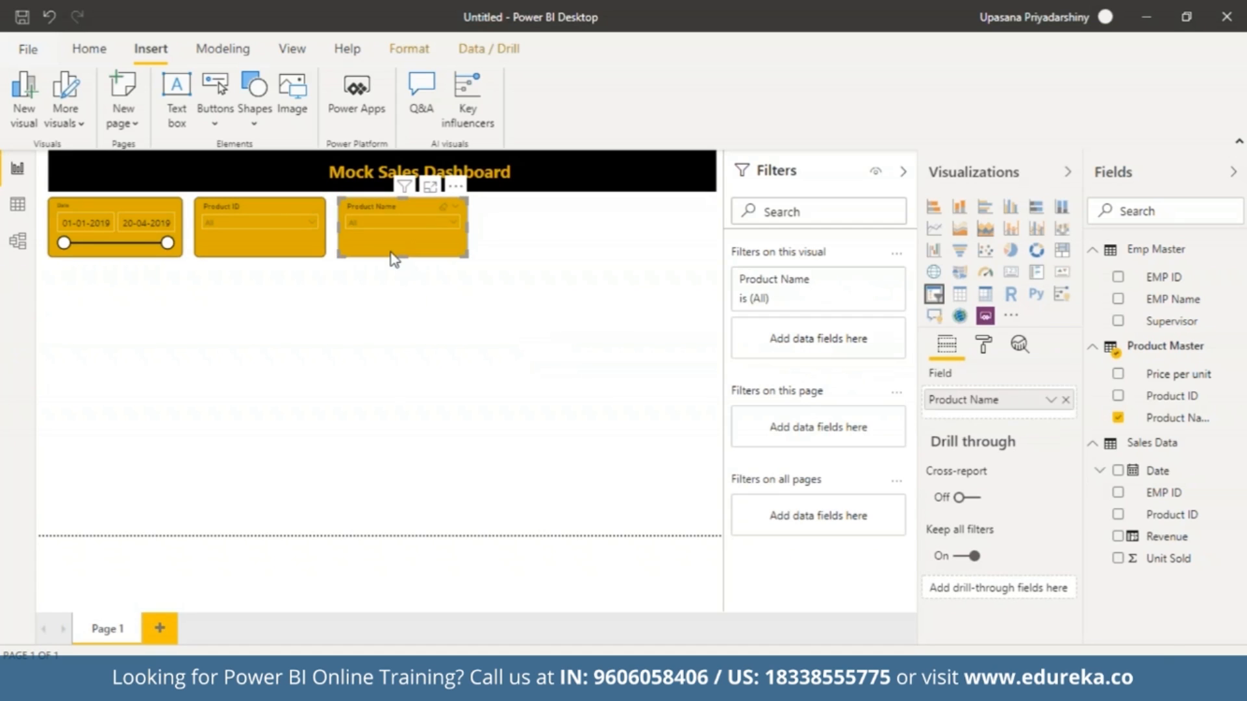
key("ctrl+v")
left_click_drag(391, 252, 526, 250)
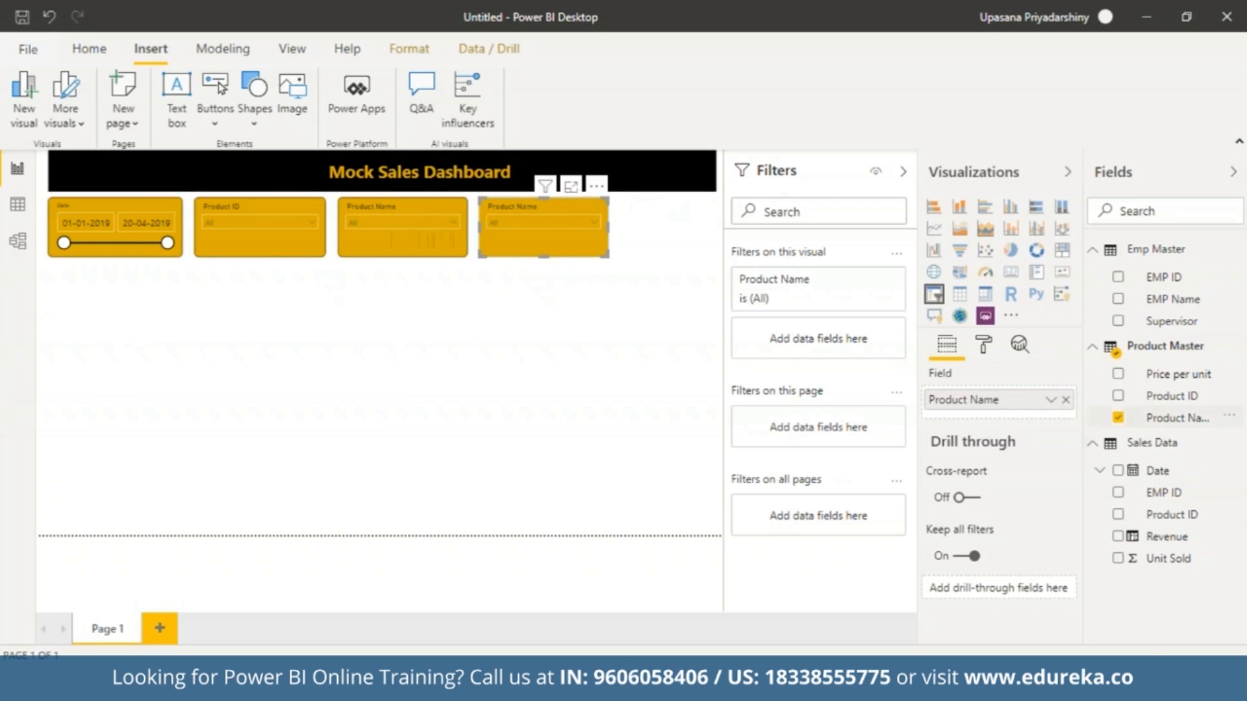
left_click(1063, 403)
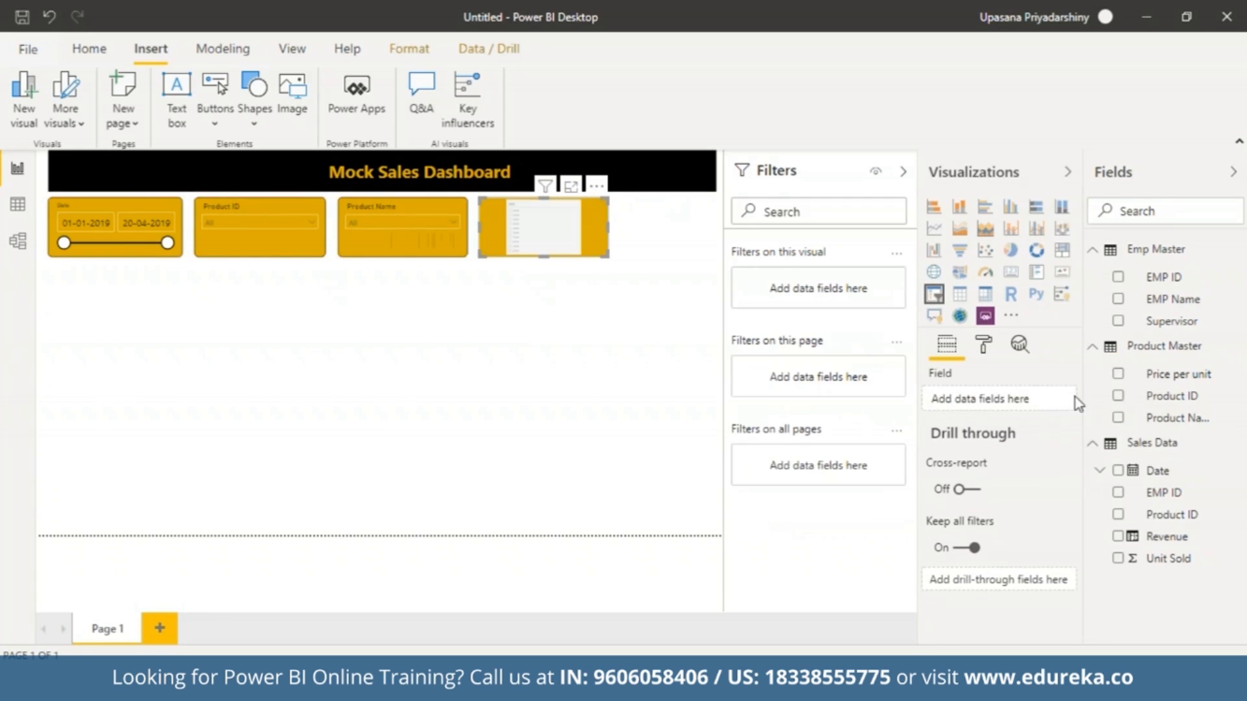
left_click_drag(1162, 298, 1000, 403)
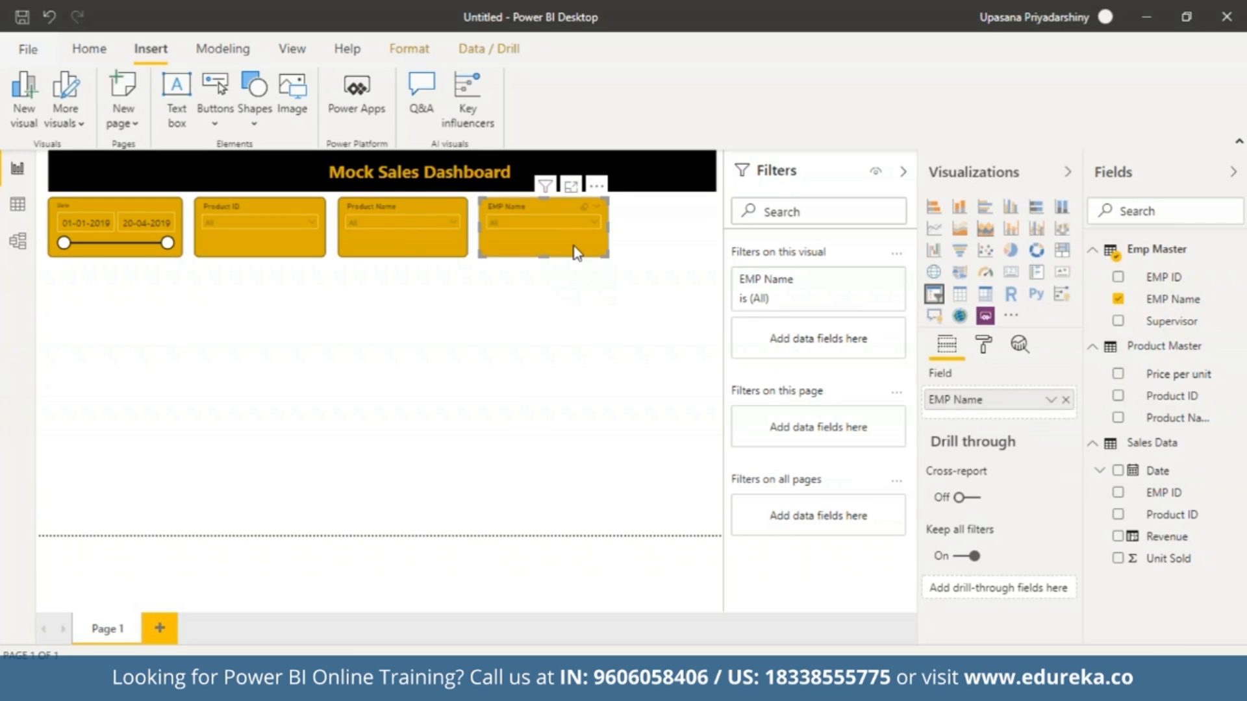
Duplicate the EMP Name slicer and place the copy at the end of the slicer row.
key("ctrl+c")
key("ctrl+v")
left_click_drag(574, 246, 708, 249)
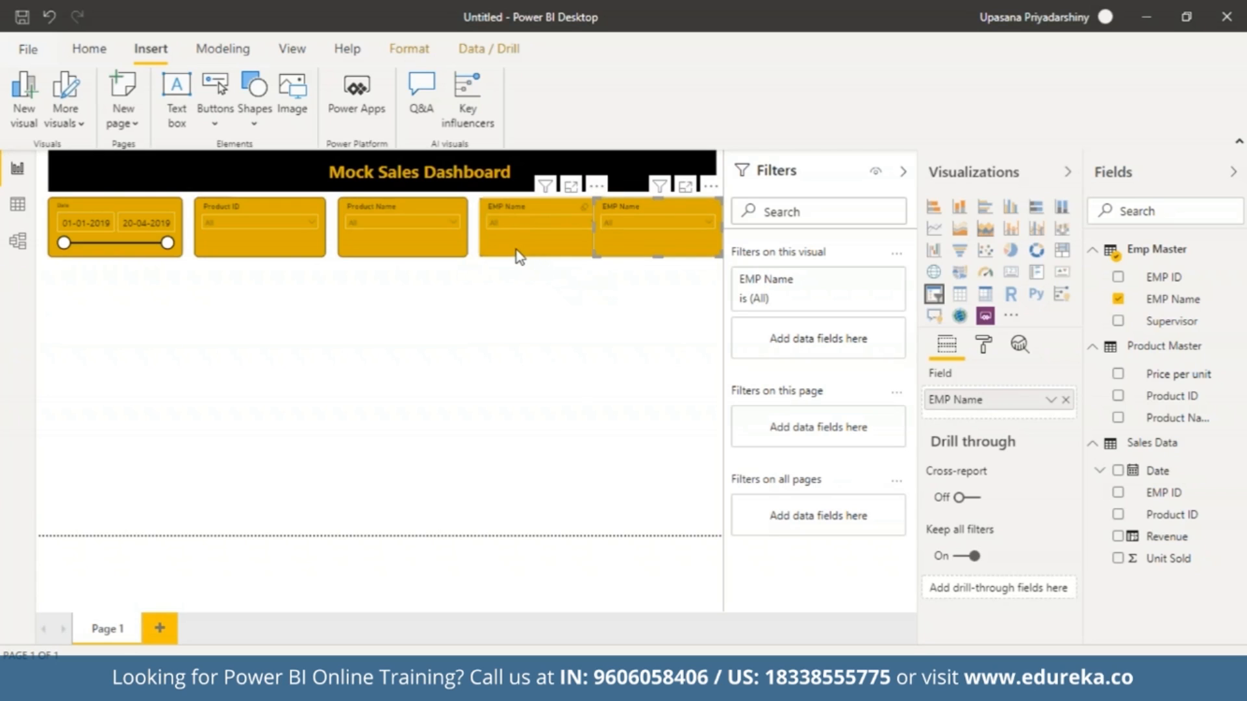
Shift the first EMP Name, Product ID and Product Name slicers toward the Date slicer, leaving narrow gaps.
left_click(510, 250)
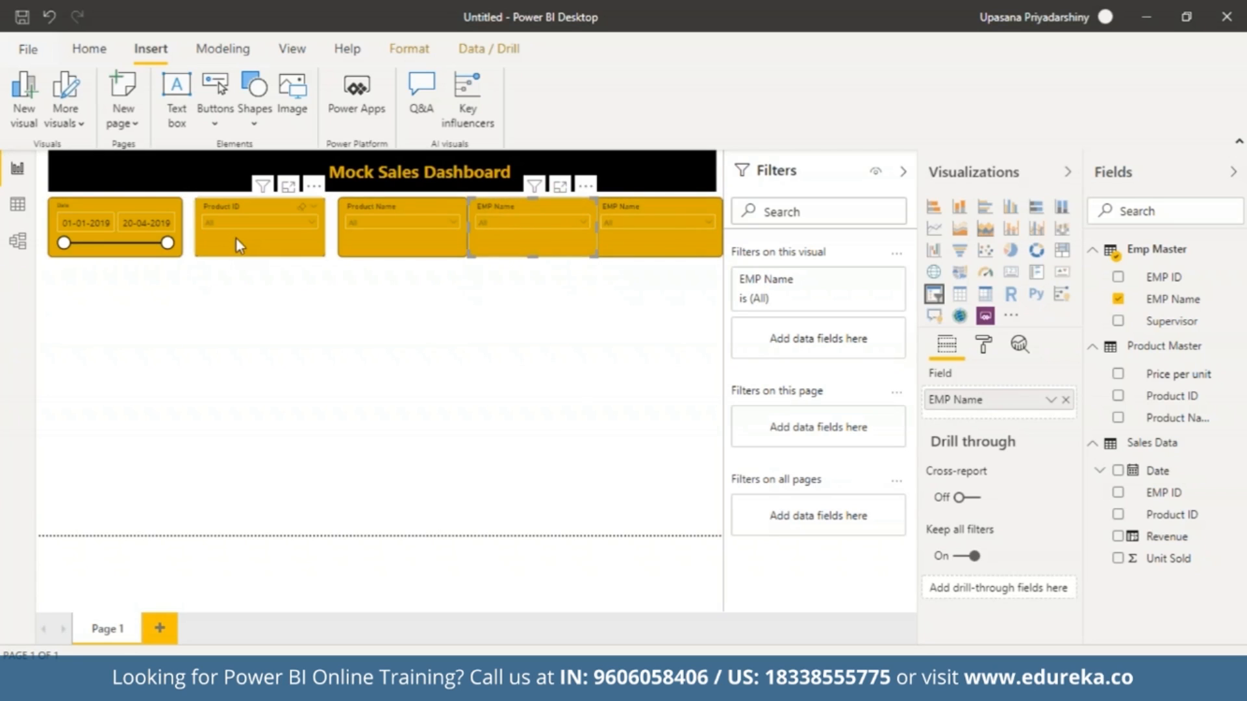
left_click(363, 255)
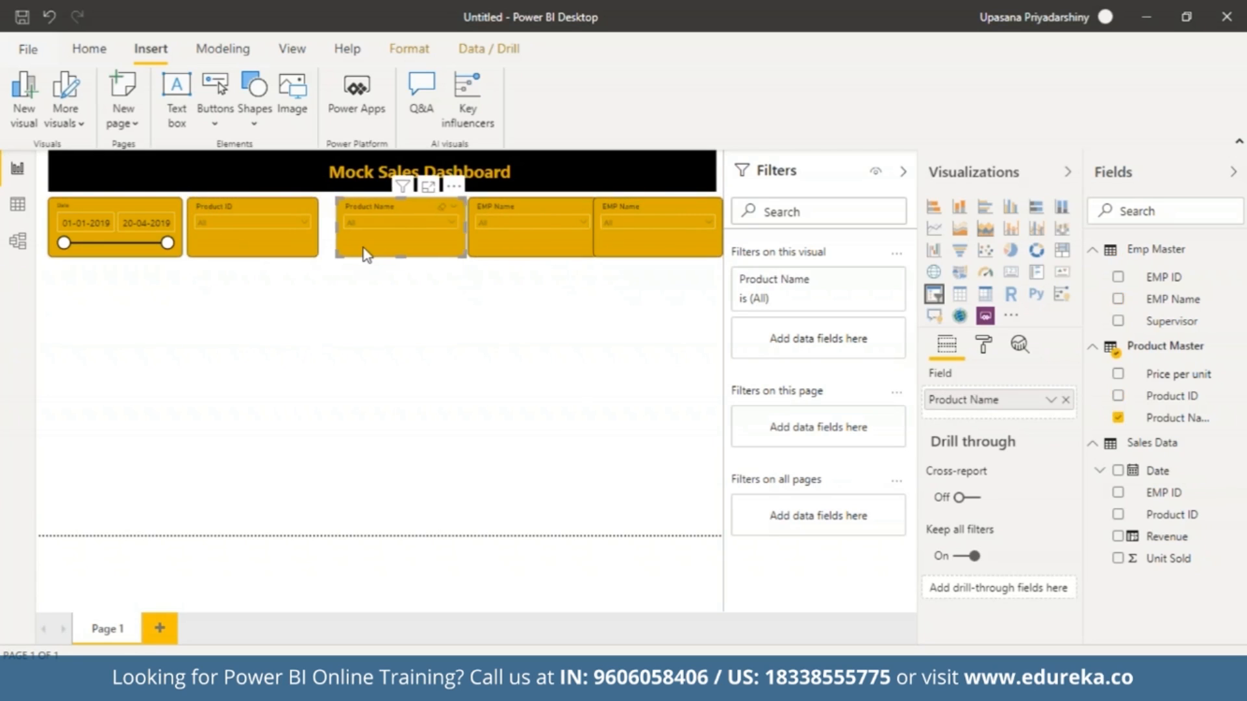
key("Left")
key("Left")
key("Left")
key("Left")
key("Left")
key("Left")
key("Left")
key("Left")
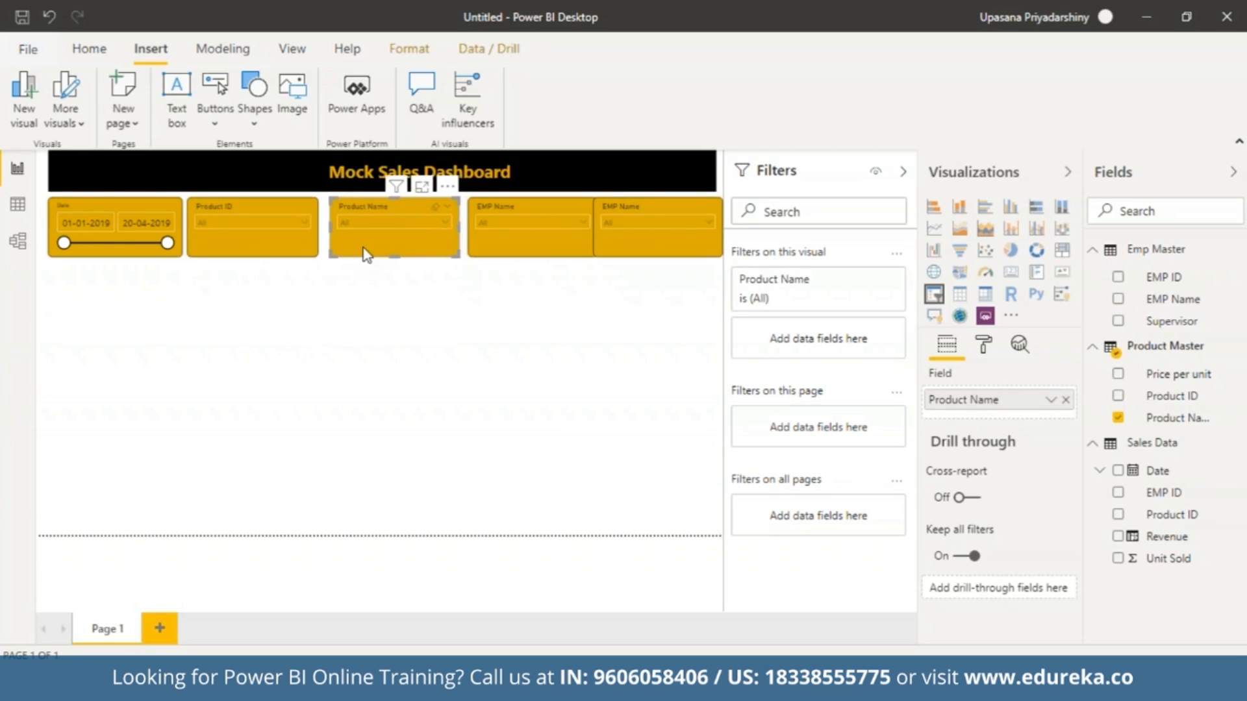
key("Left")
key("Left")
key("Left")
key("Left")
key("Left")
key("Left")
key("Left")
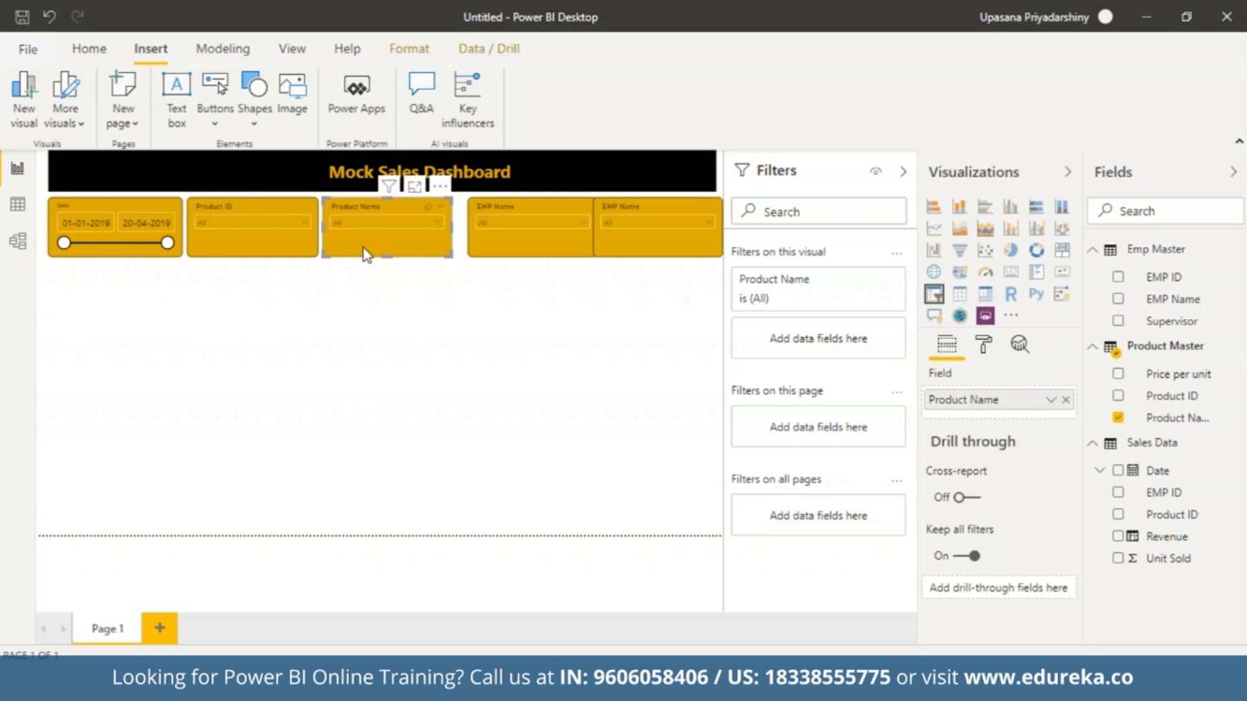
Nudge the first EMP Name slicer toward the Product Name slicer until only a narrow gap separates them.
left_click(496, 248)
key("Left")
key("Left")
key("Left")
key("Left")
key("Left")
key("Left")
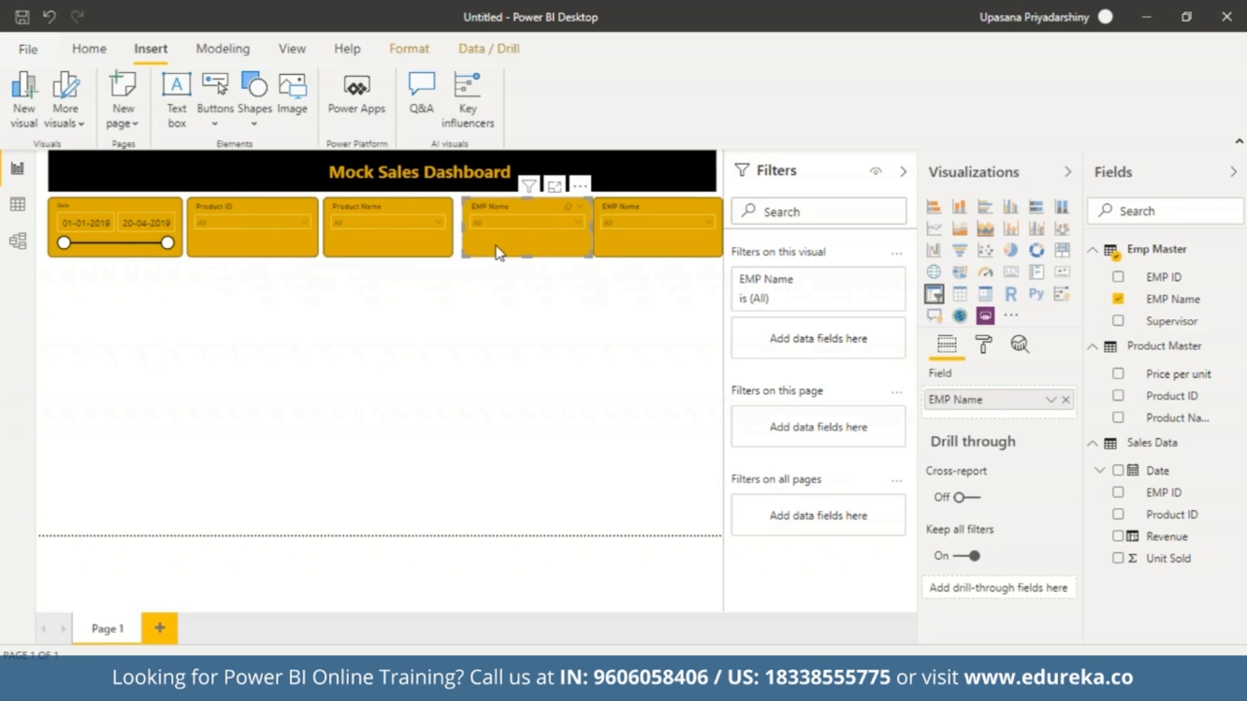
key("Left")
key("Left")
key("Left")
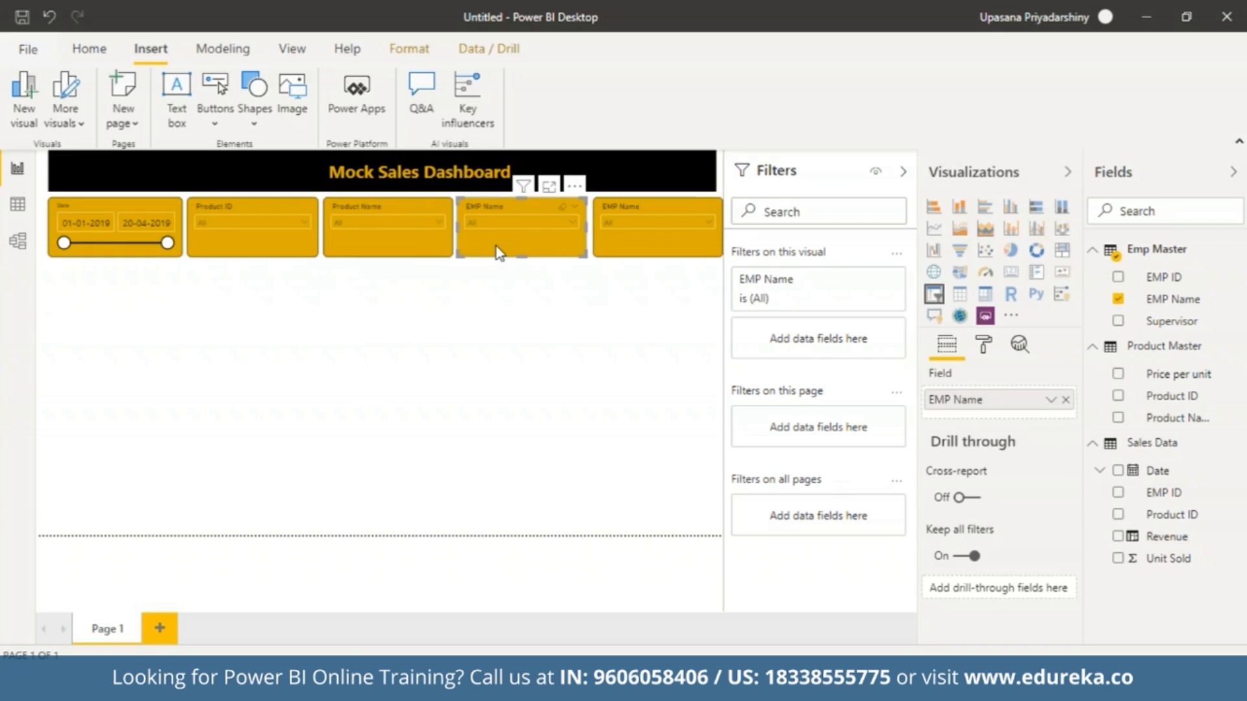
left_click(528, 303)
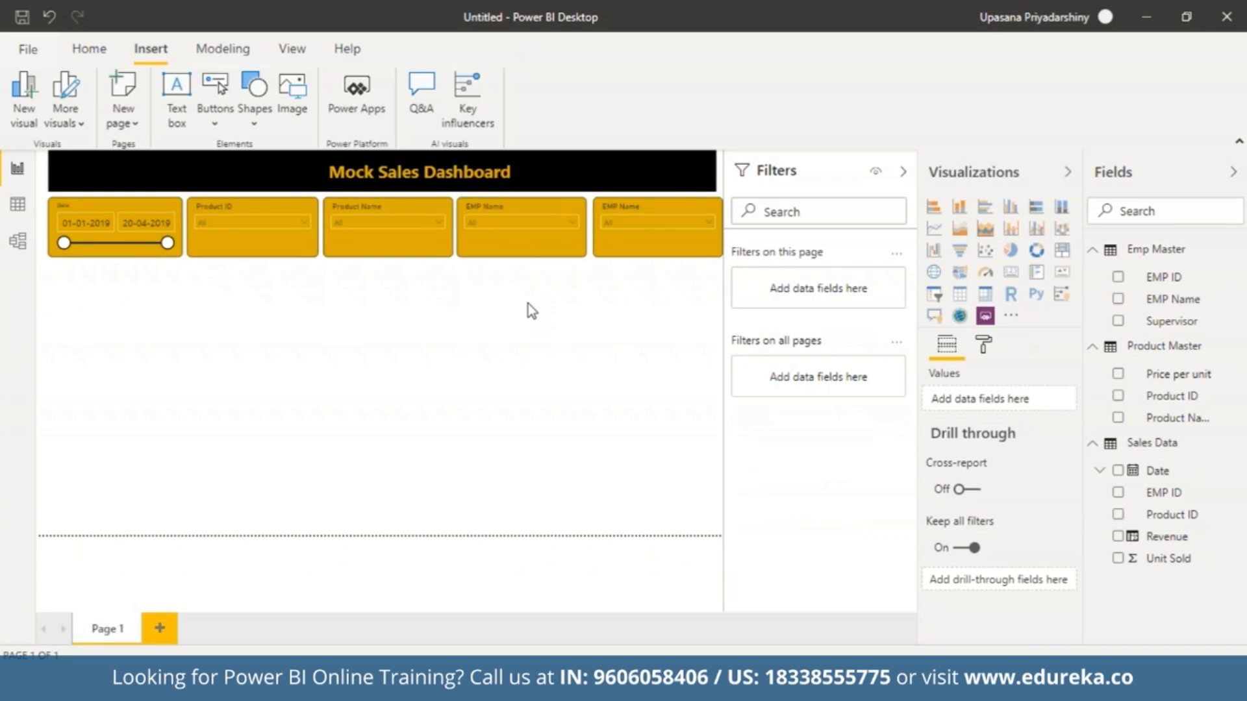
Align the last EMP Name slicer with the row's even spacing and replace its field with Supervisor from Emp Master.
left_click(602, 255)
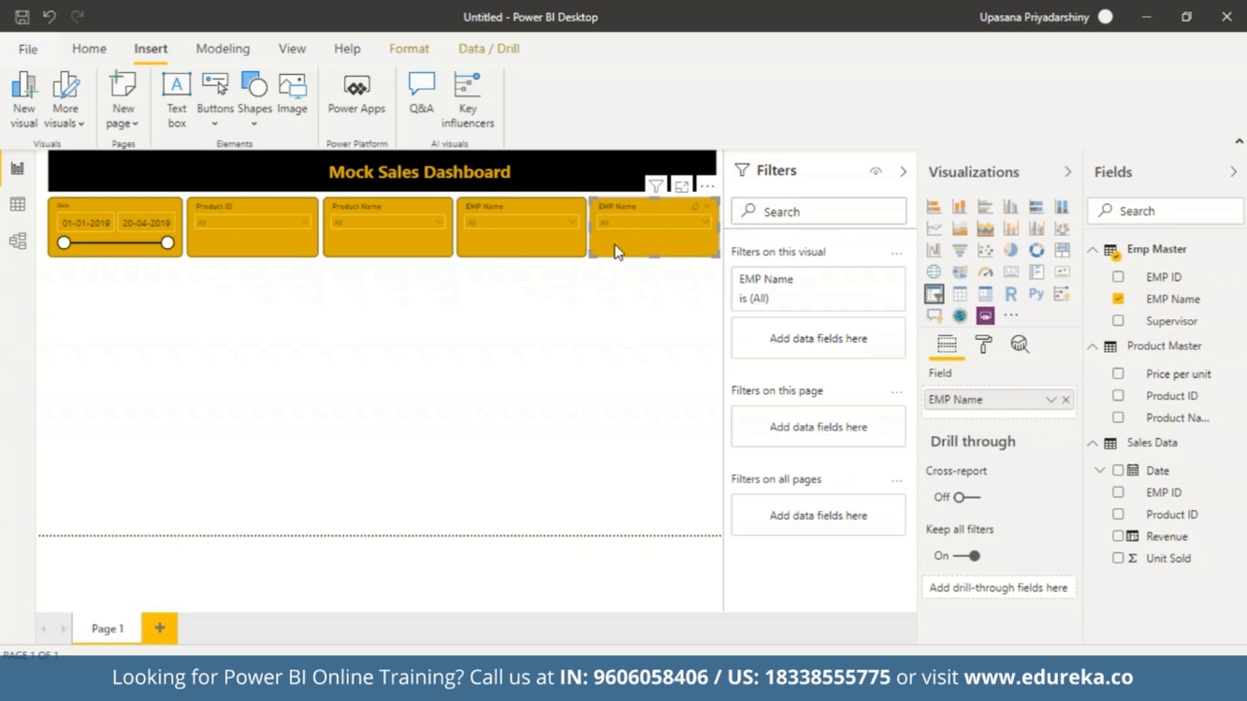
left_click(659, 334)
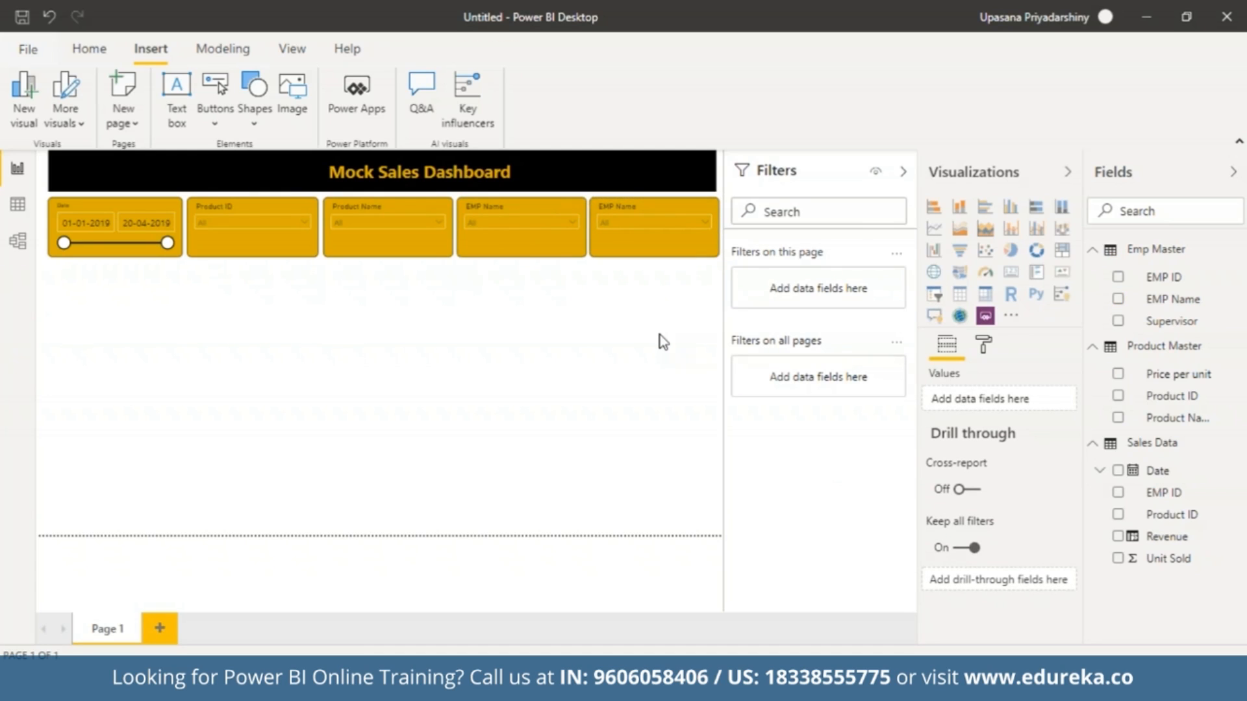
left_click(667, 199)
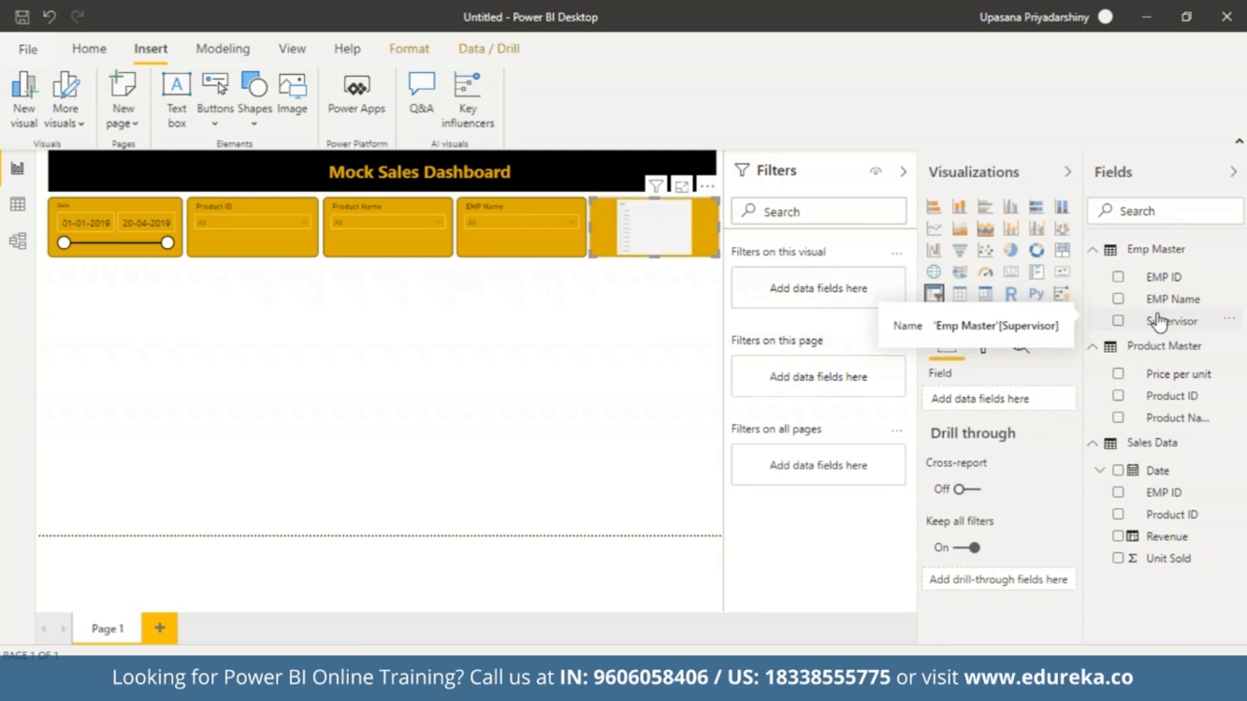
left_click_drag(1158, 324, 994, 403)
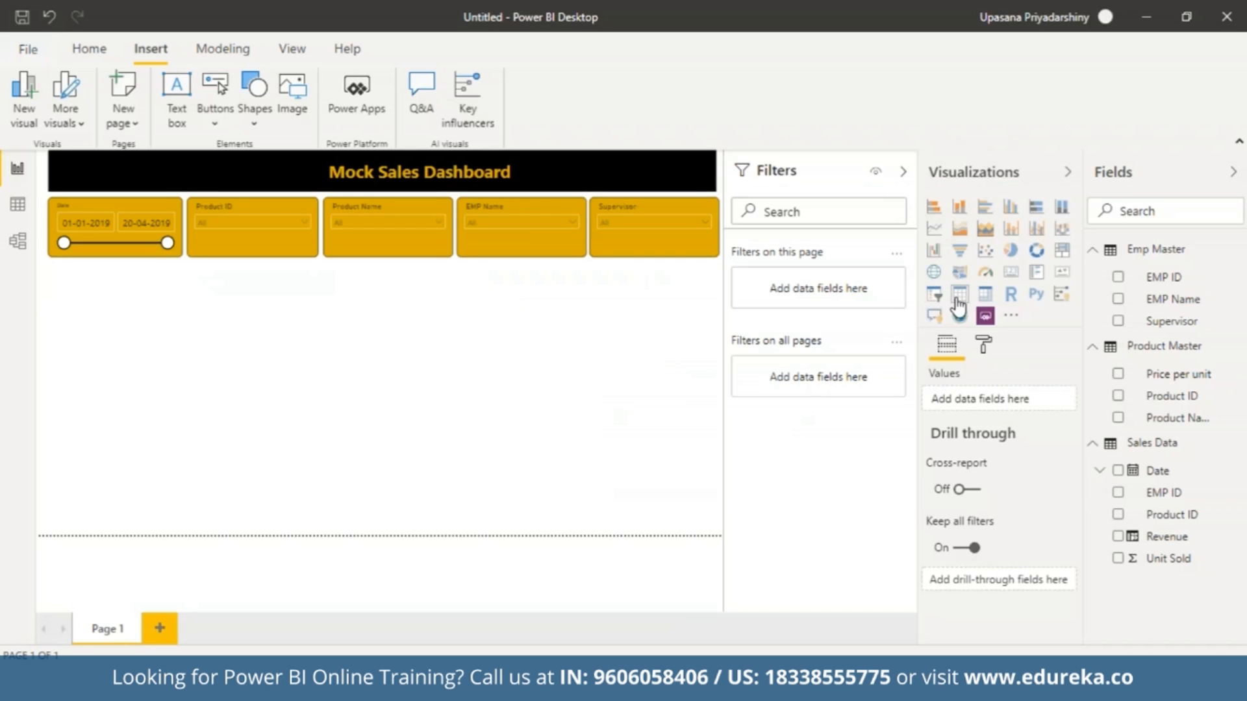
Add a card visual directly below the Date slicer showing Revenue from Sales Data.
left_click(1010, 275)
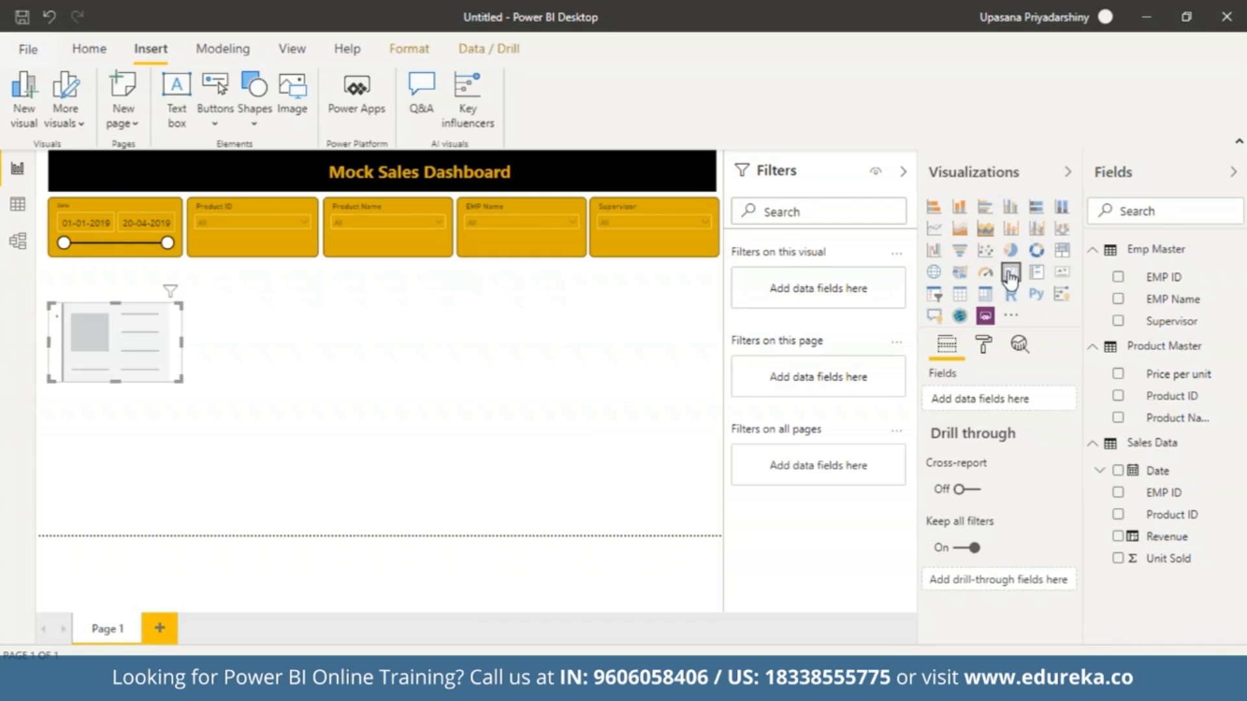
left_click_drag(153, 345, 151, 311)
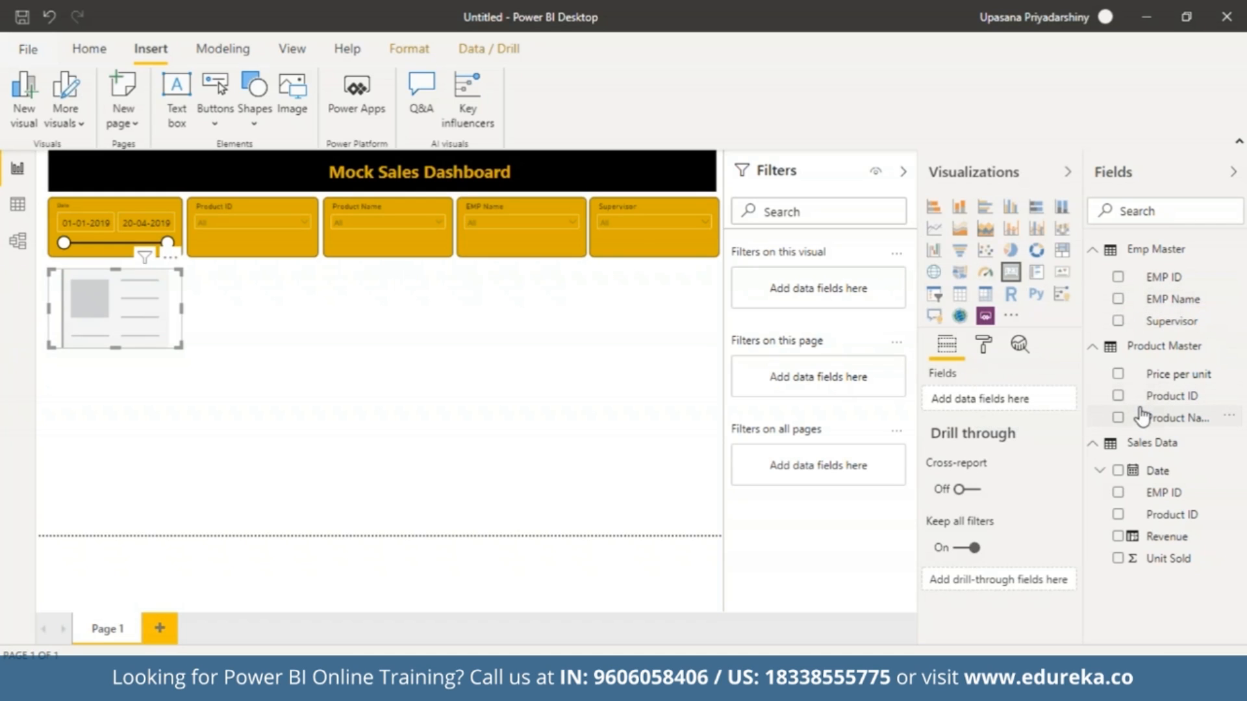
left_click_drag(1169, 536, 1007, 402)
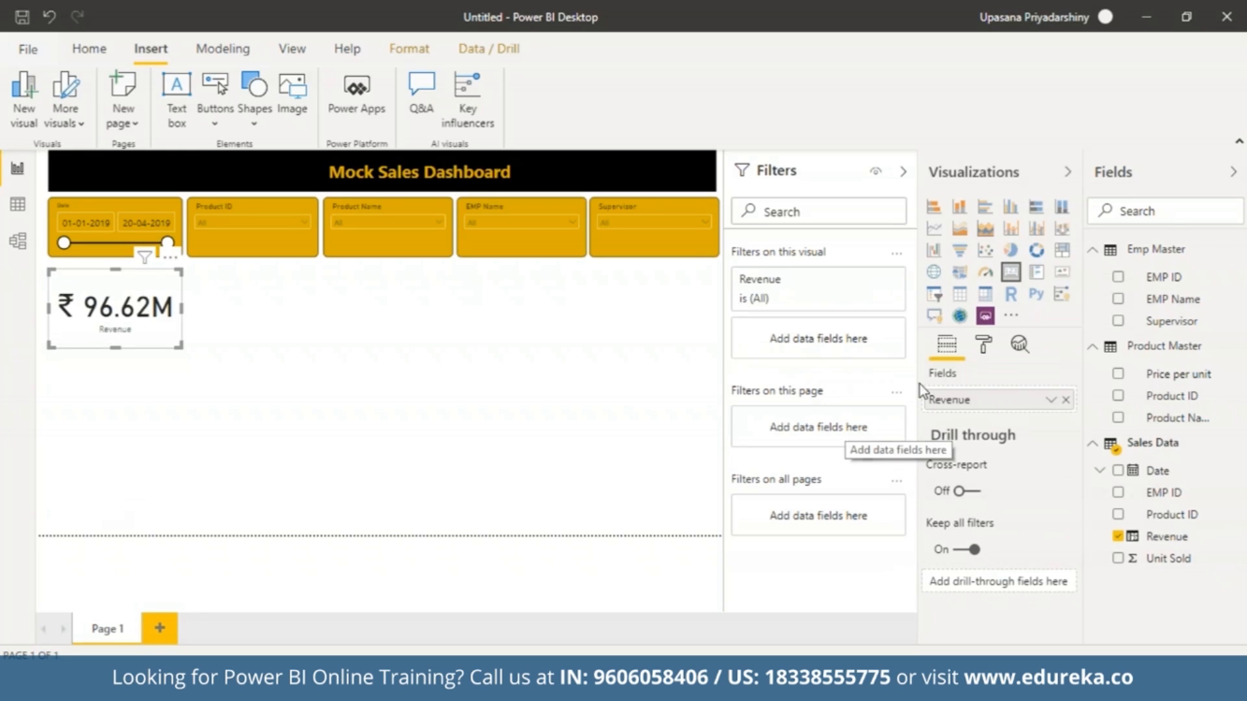
Color the Revenue card's data label gold and set its value decimal places to 2.
left_click(978, 357)
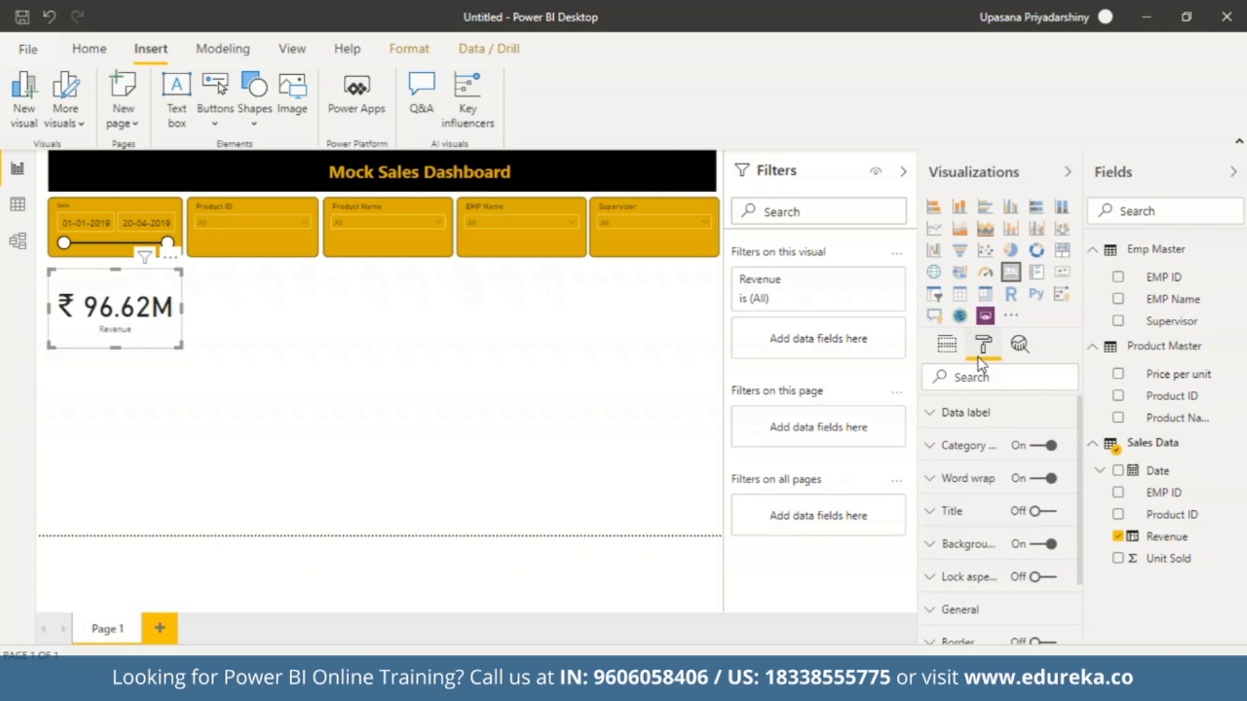
left_click(938, 413)
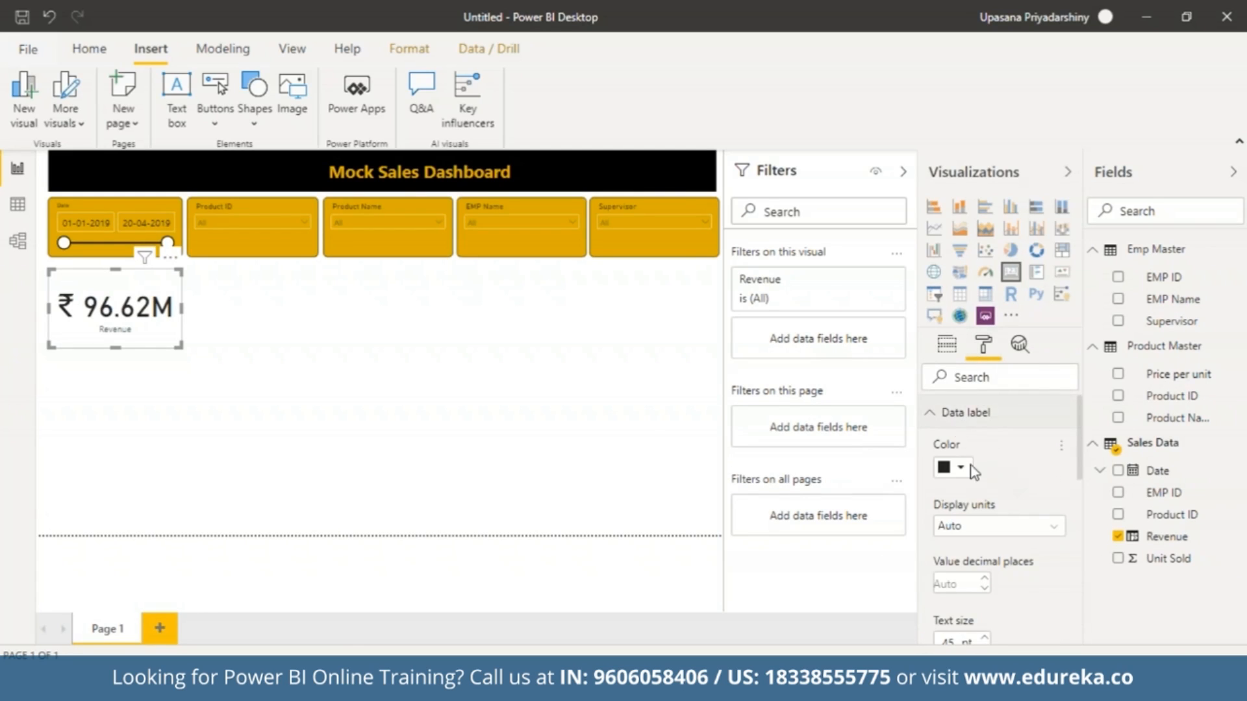
left_click(962, 468)
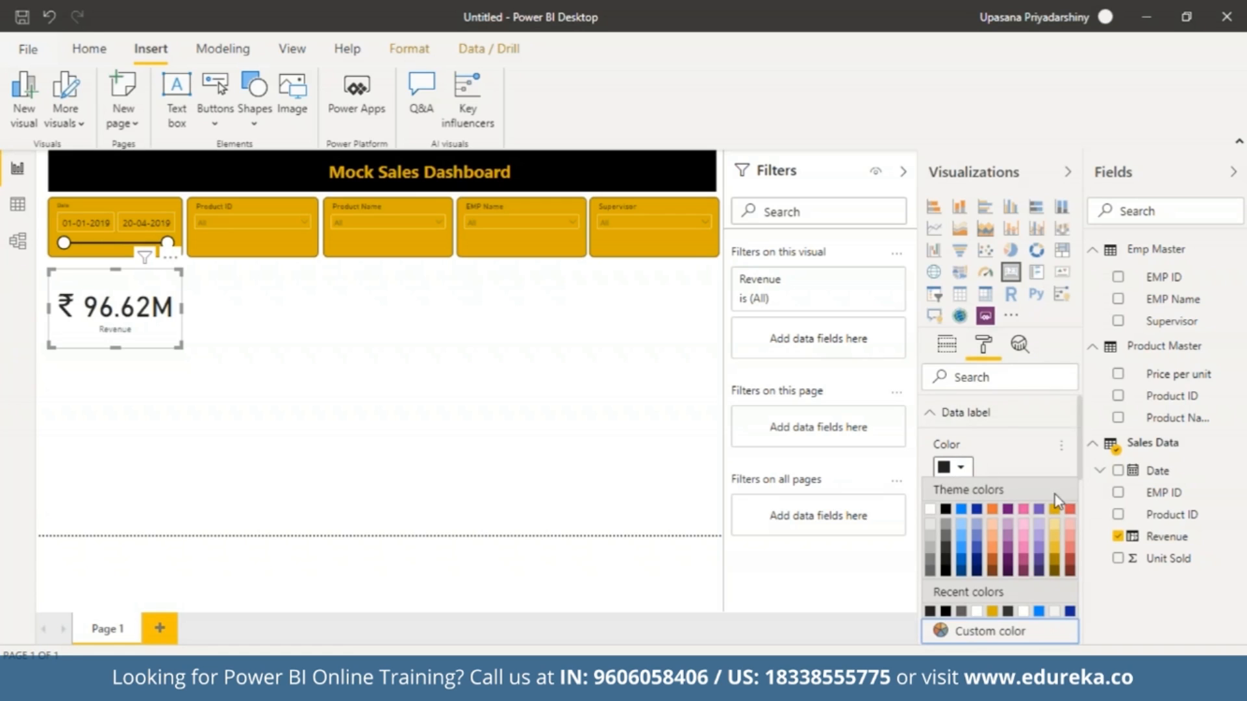
left_click(1053, 509)
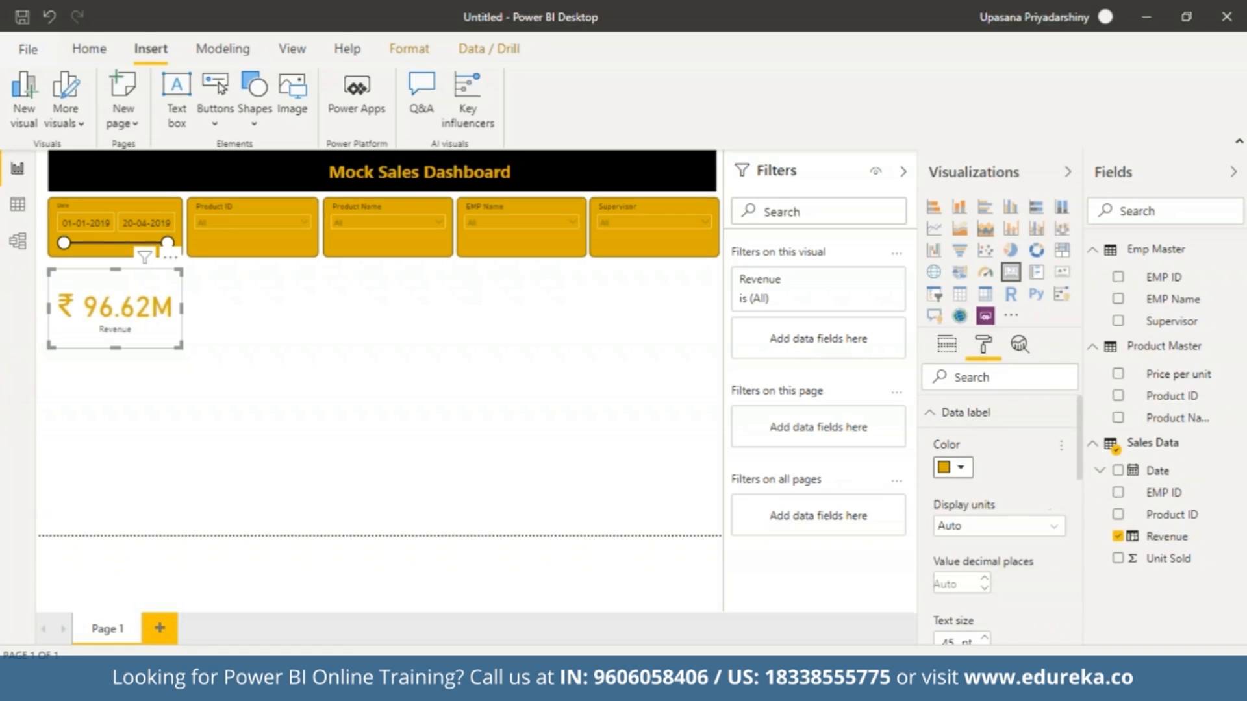
left_click(951, 586)
type("2")
Color the Revenue card's category label gold and set its text size to 15 pt.
left_click_drag(1084, 448, 1078, 587)
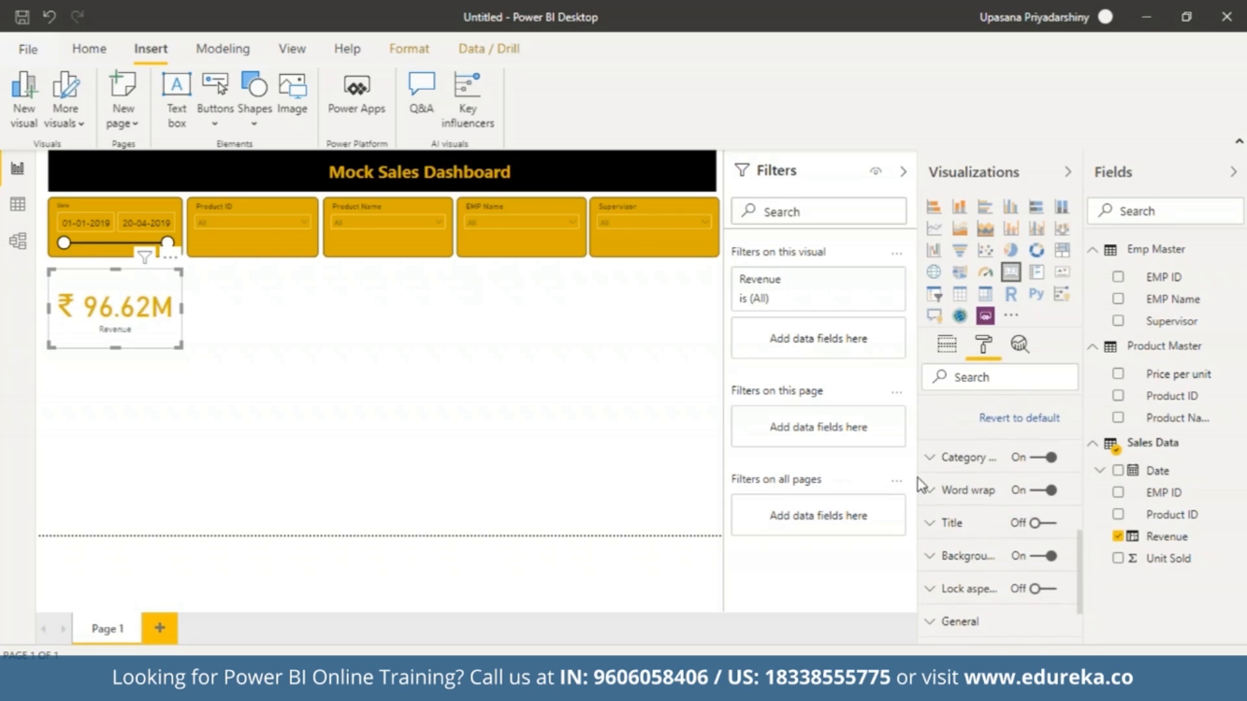
left_click(931, 524)
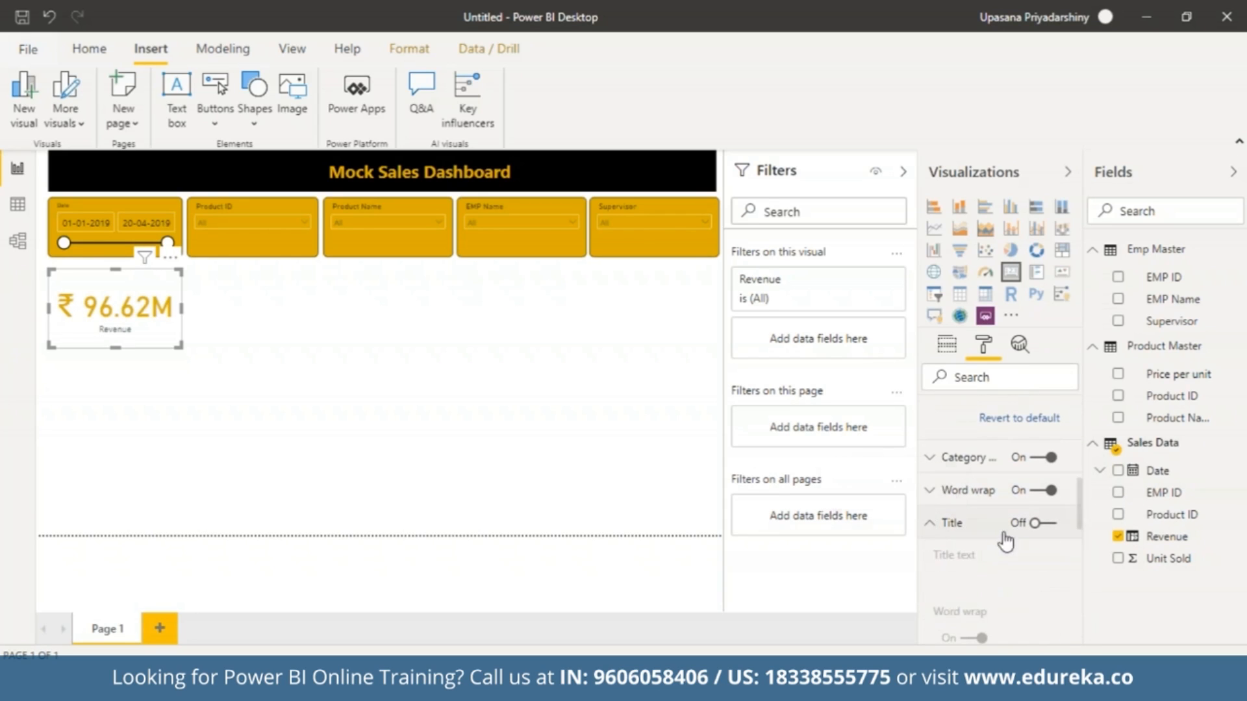
left_click(930, 525)
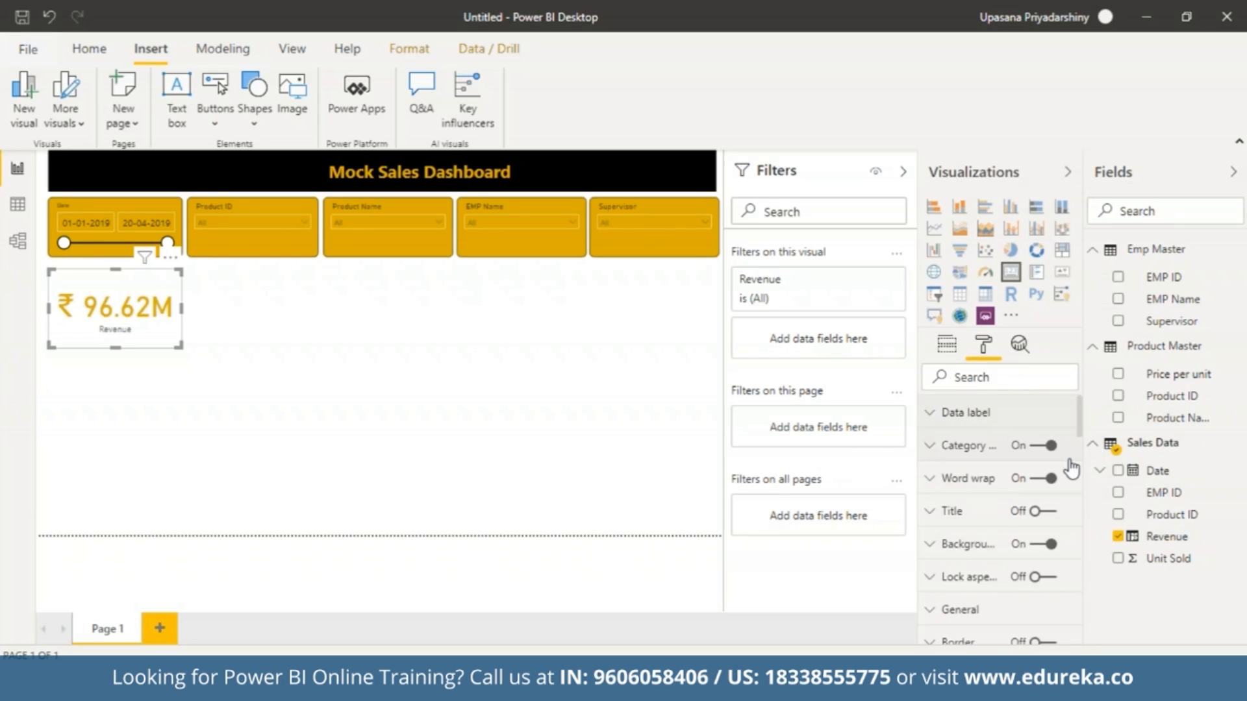
left_click(934, 446)
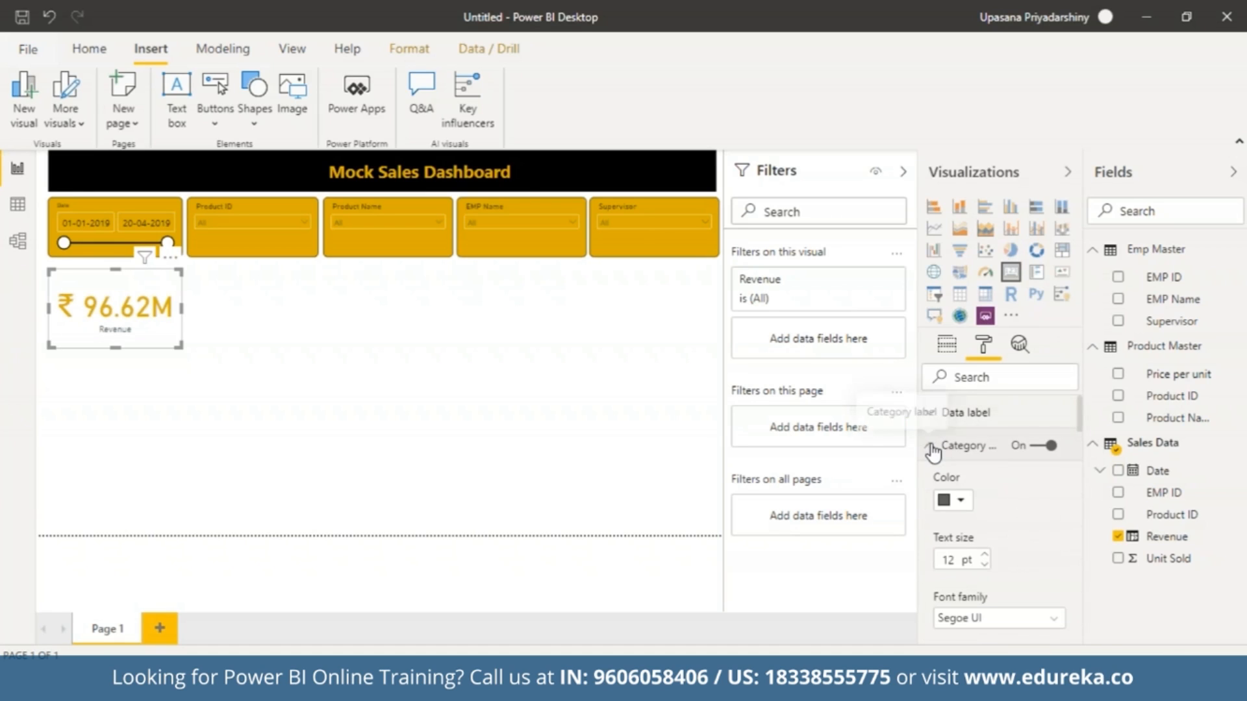
left_click(964, 511)
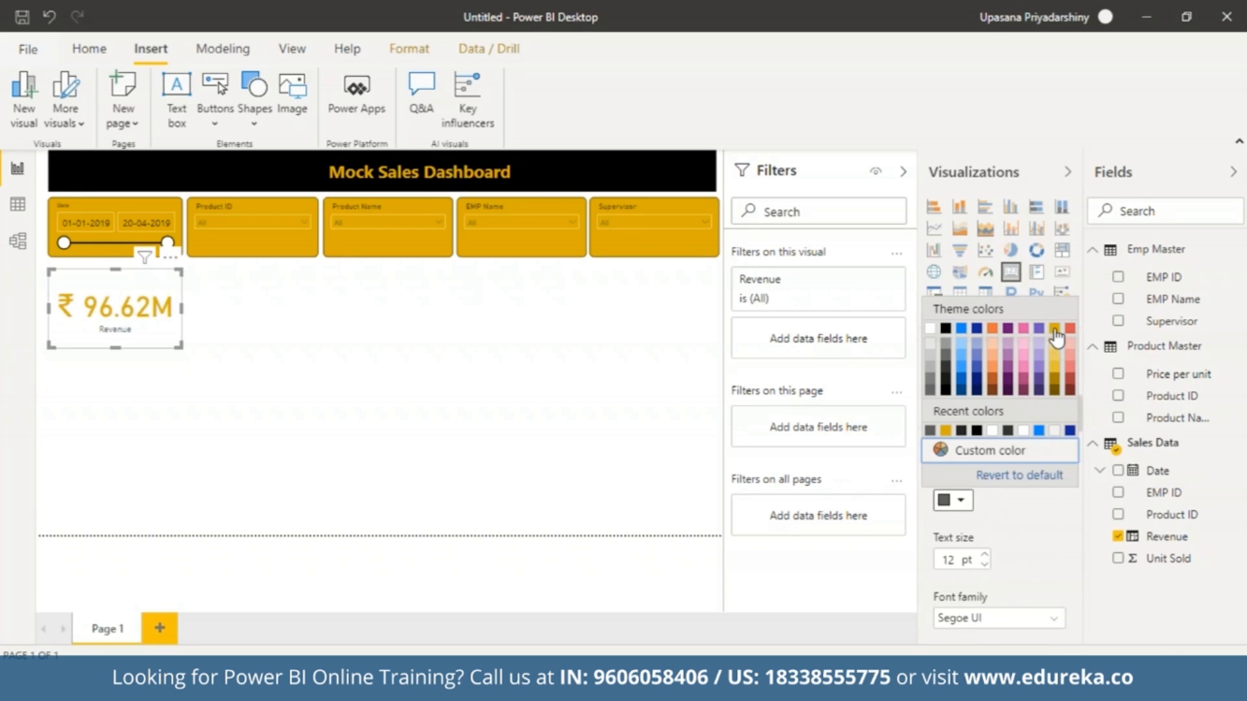
left_click(1054, 334)
left_click(986, 556)
left_click(986, 557)
left_click(986, 556)
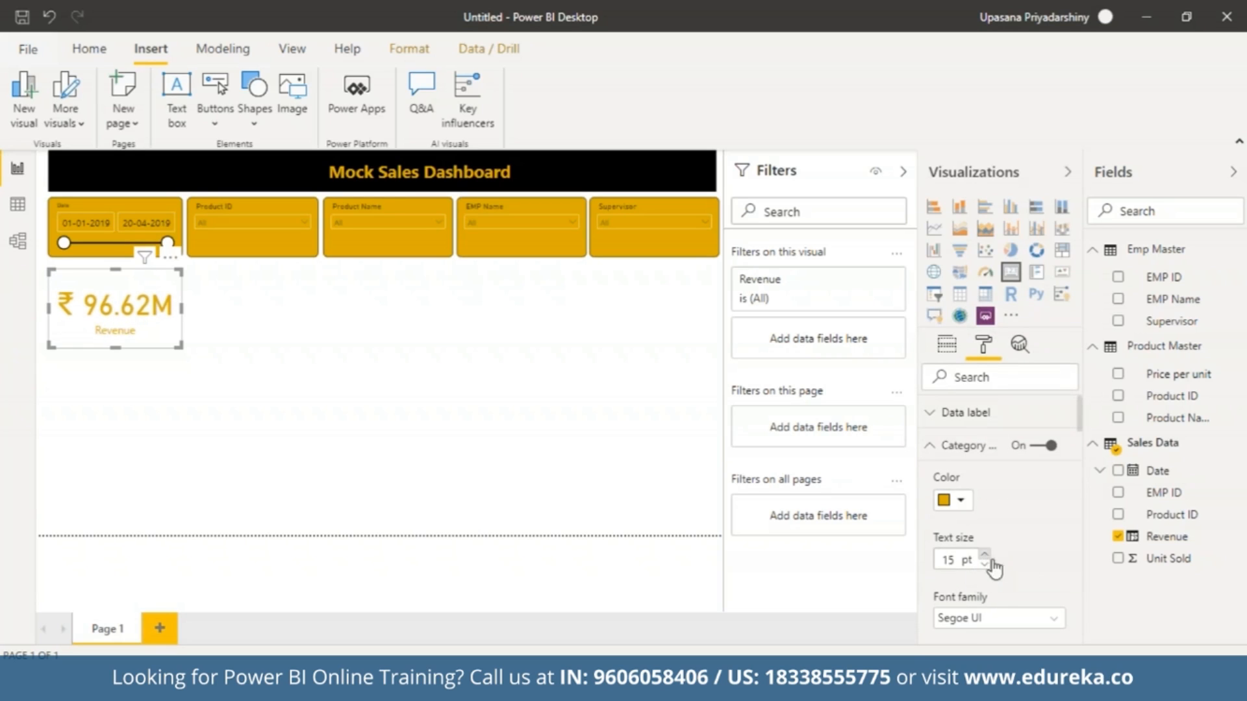
left_click(930, 447)
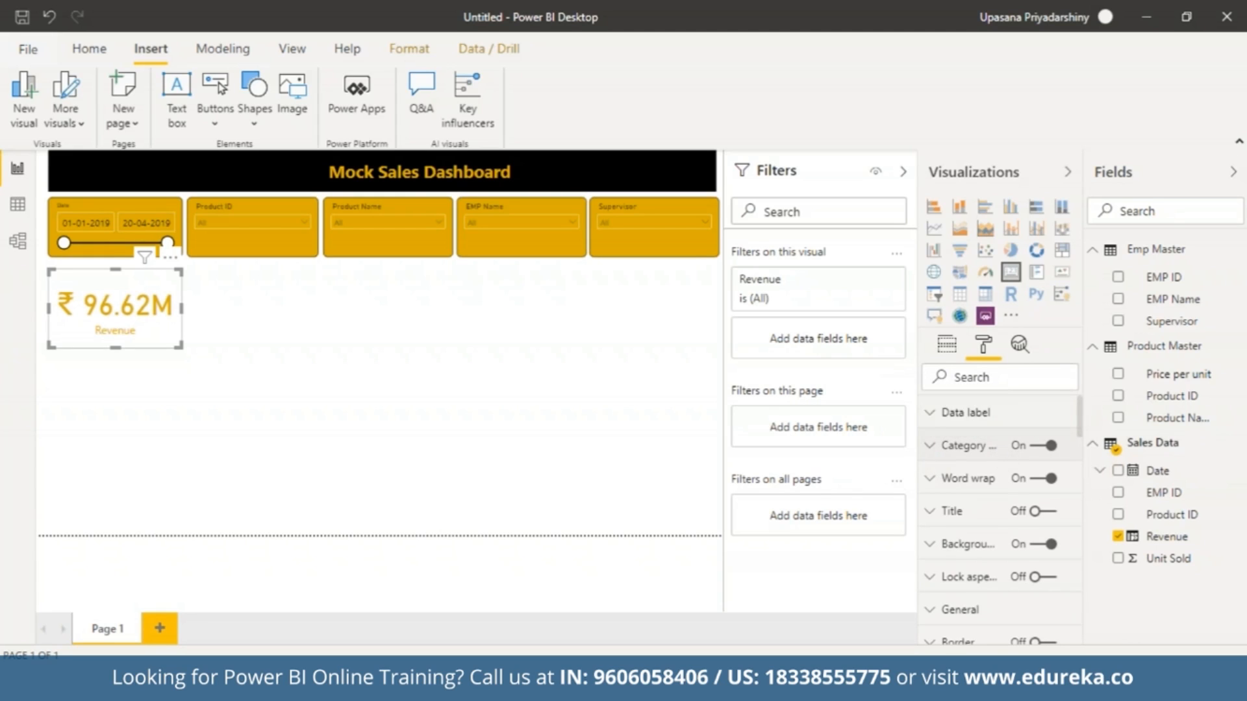
Set the Revenue card's background color to black.
left_click(937, 542)
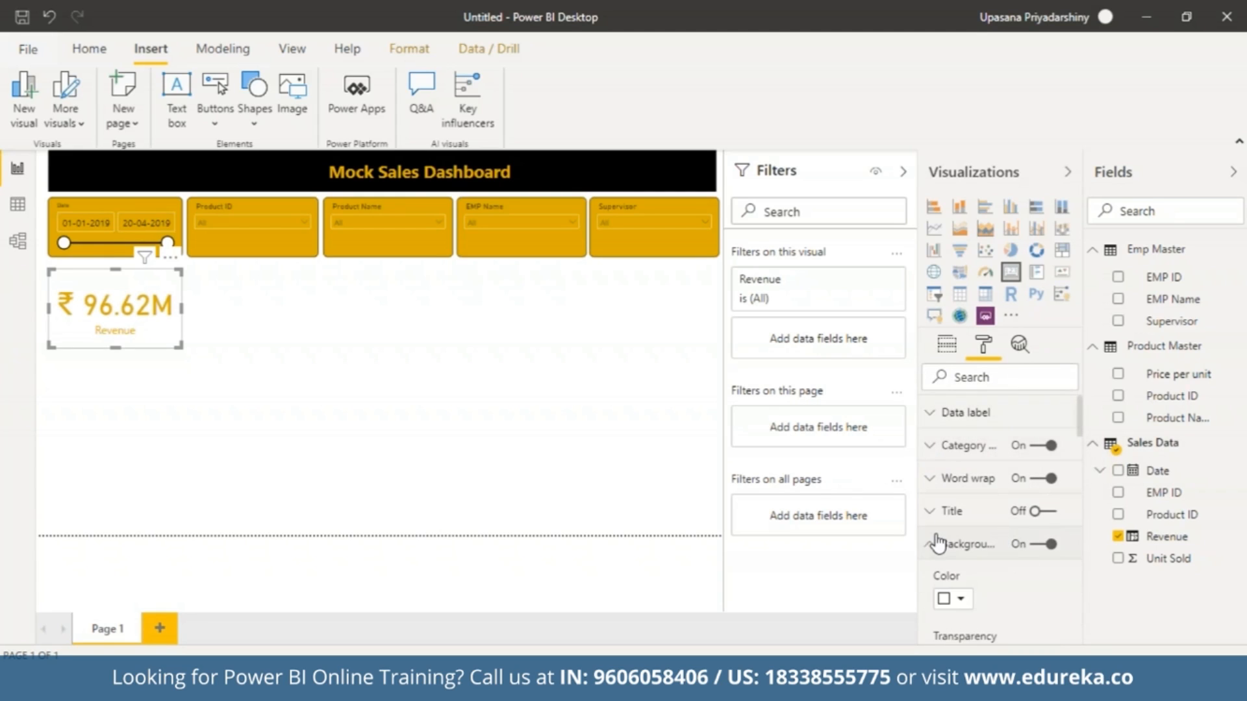
left_click(953, 605)
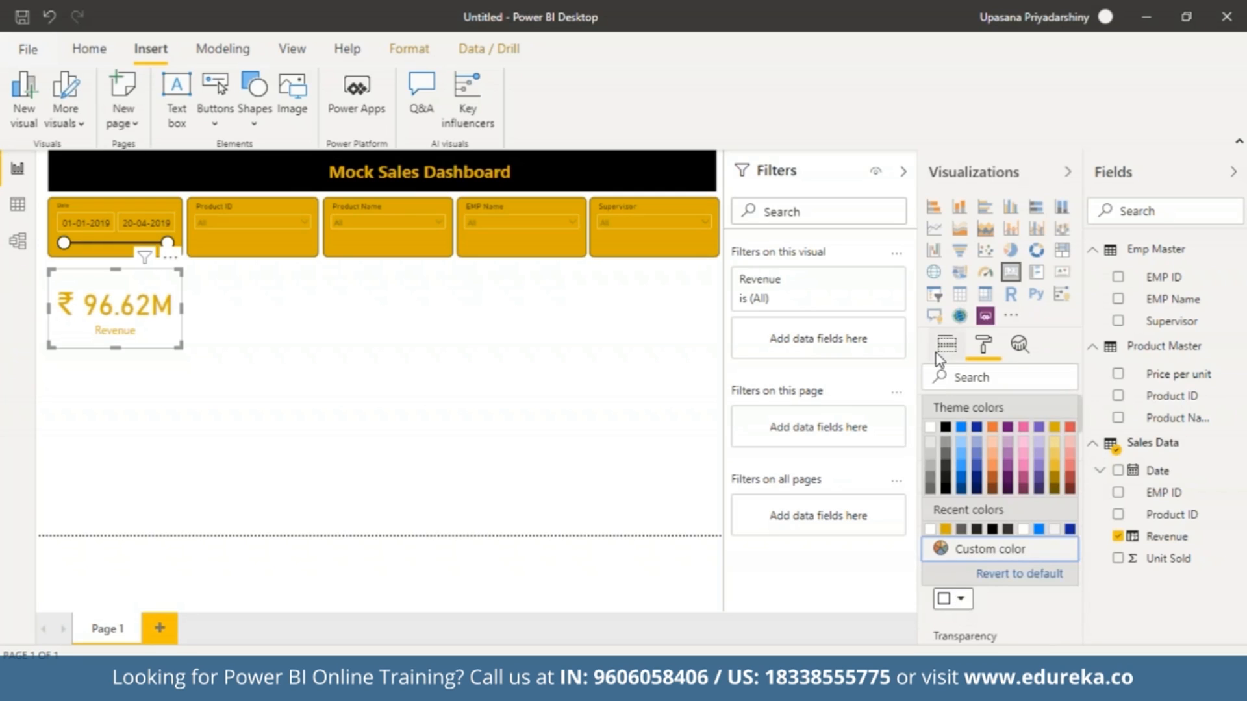
left_click(947, 429)
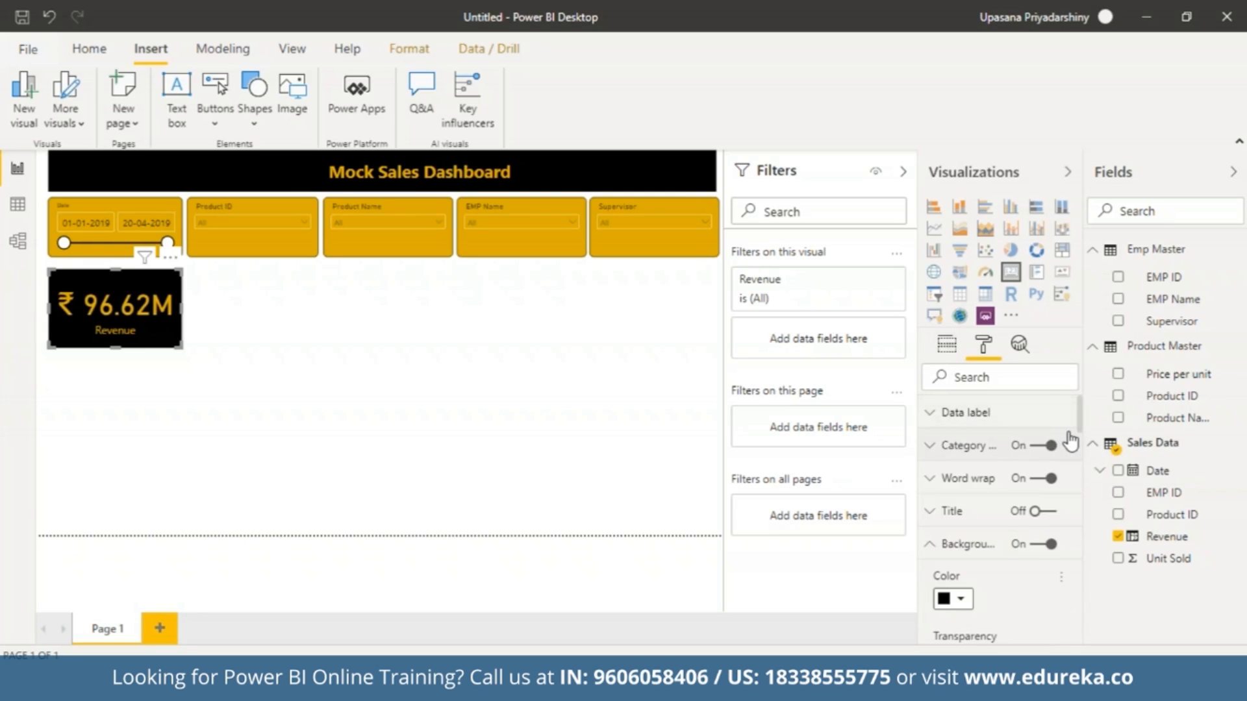
Turn on the Revenue card's border and set its radius to 8 px.
scroll(1065, 455, "down", 5)
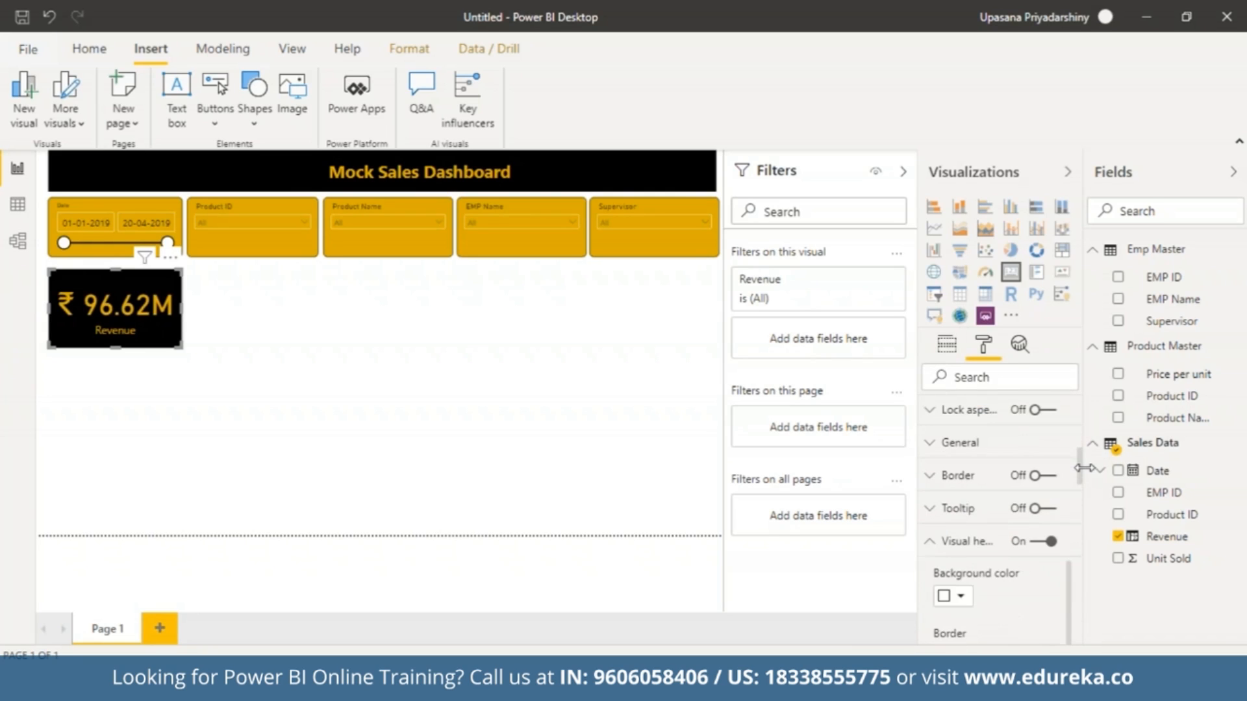
left_click(958, 477)
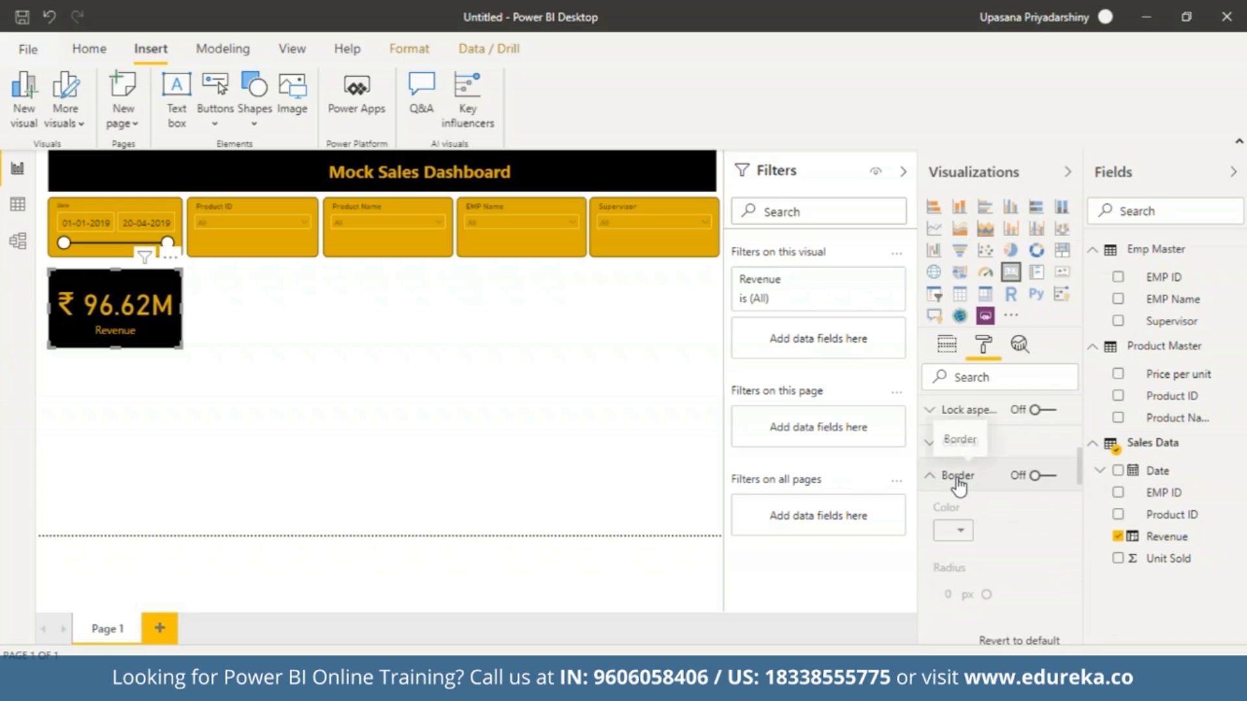
left_click(1038, 482)
left_click(954, 592)
key("BackSpace")
type("8")
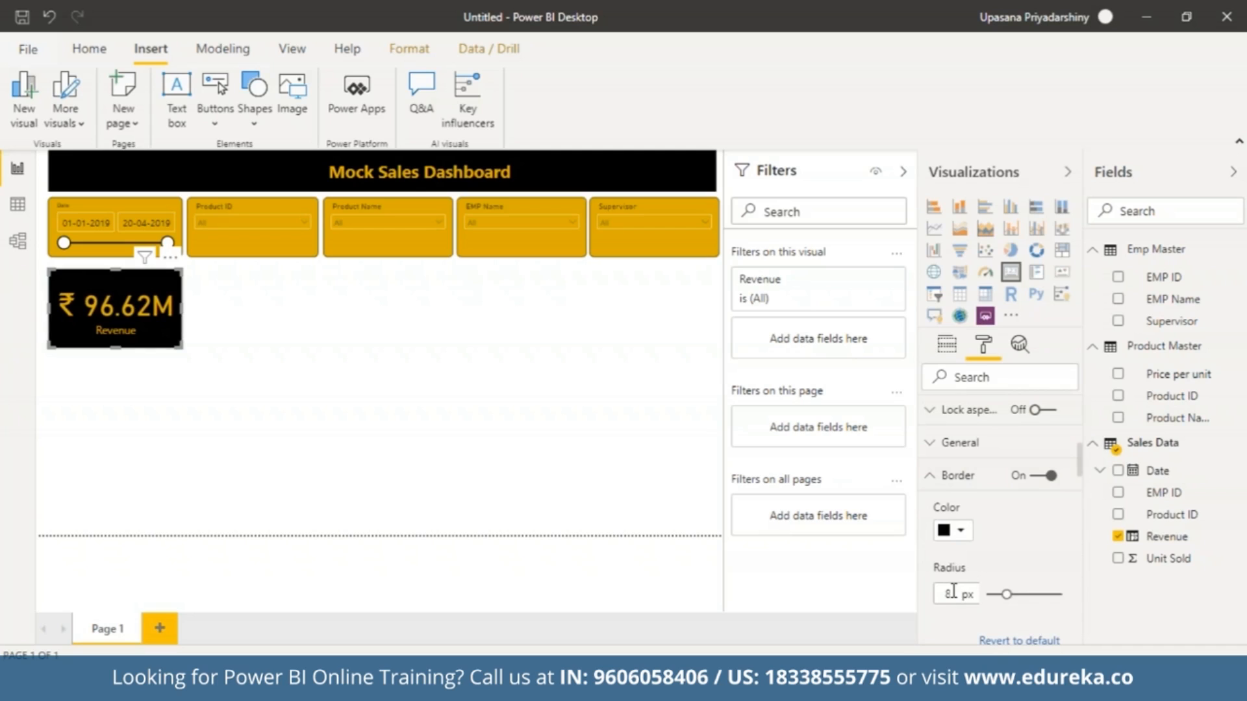
left_click(933, 480)
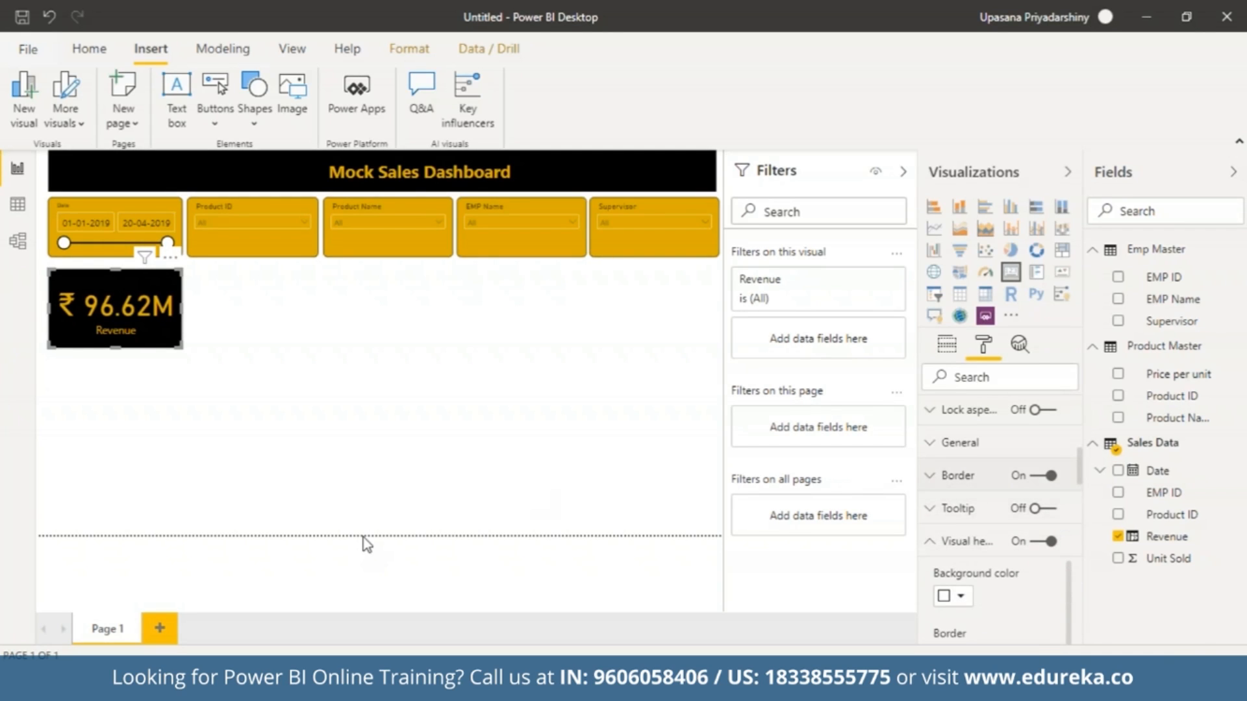
Duplicate the Revenue card directly beside the original and replace the copy's field with Unit Sold from Sales Data.
left_click(323, 444)
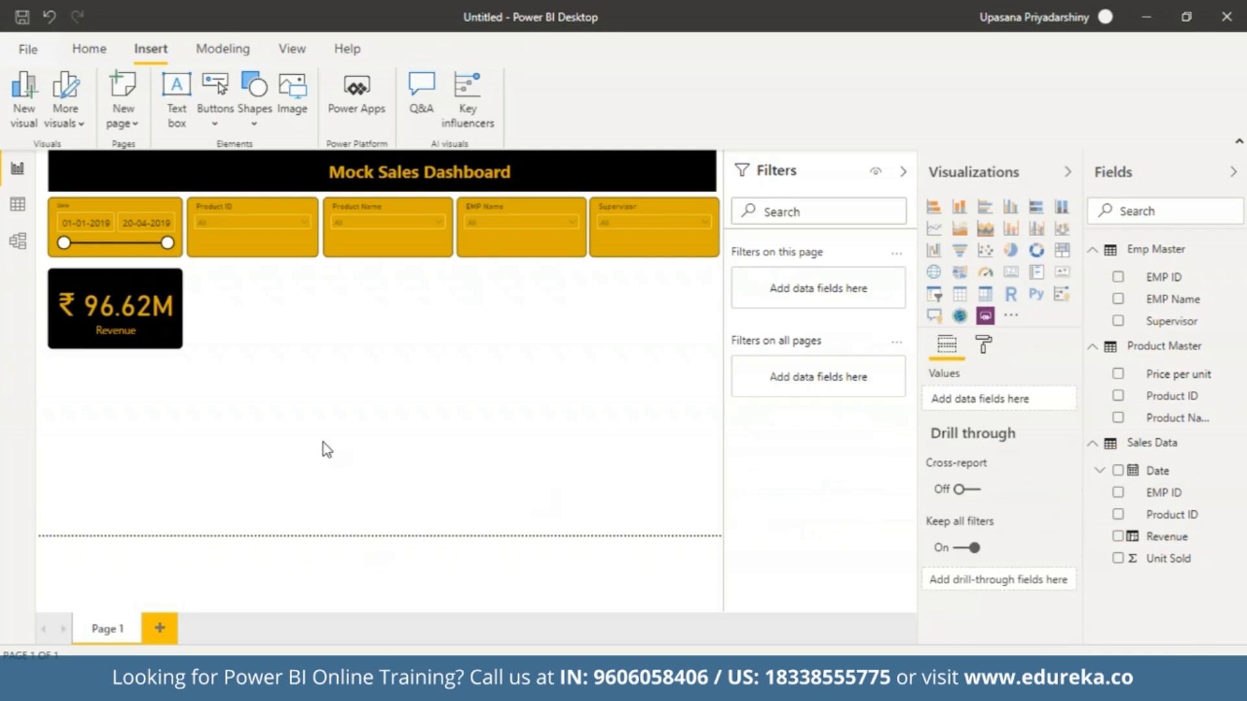
left_click(172, 338)
key("ctrl+v")
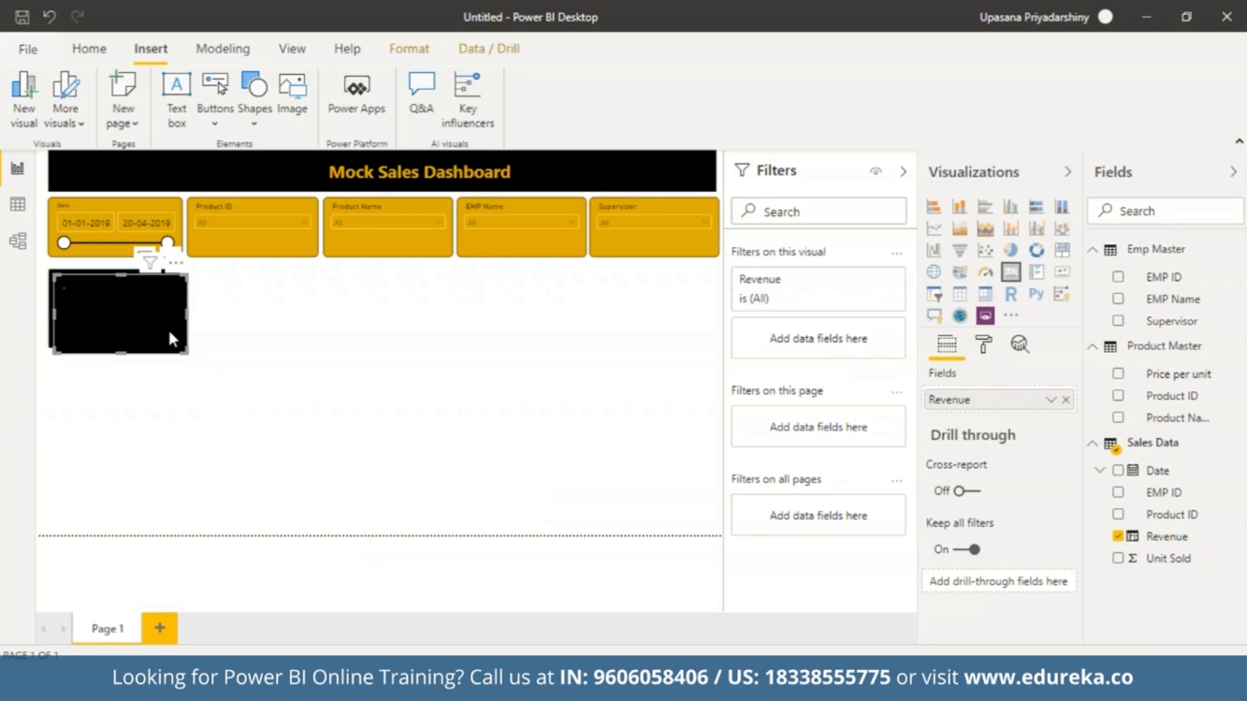
left_click_drag(169, 332, 309, 331)
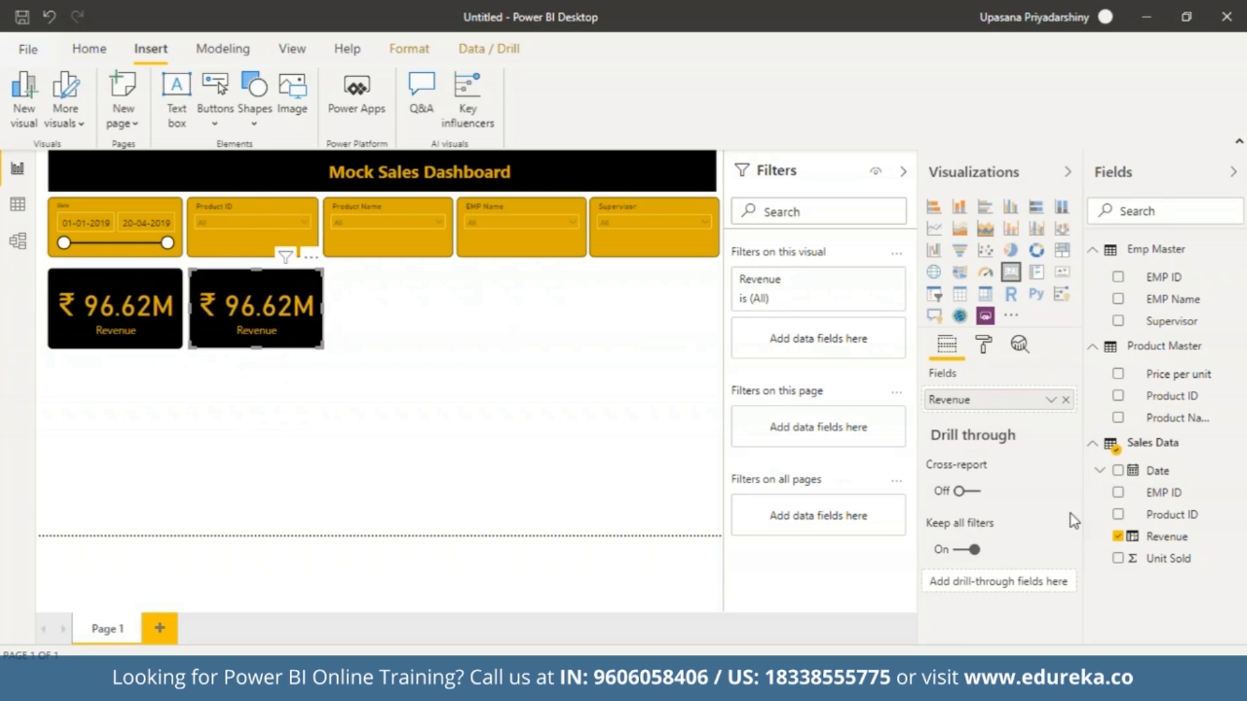
left_click(1063, 400)
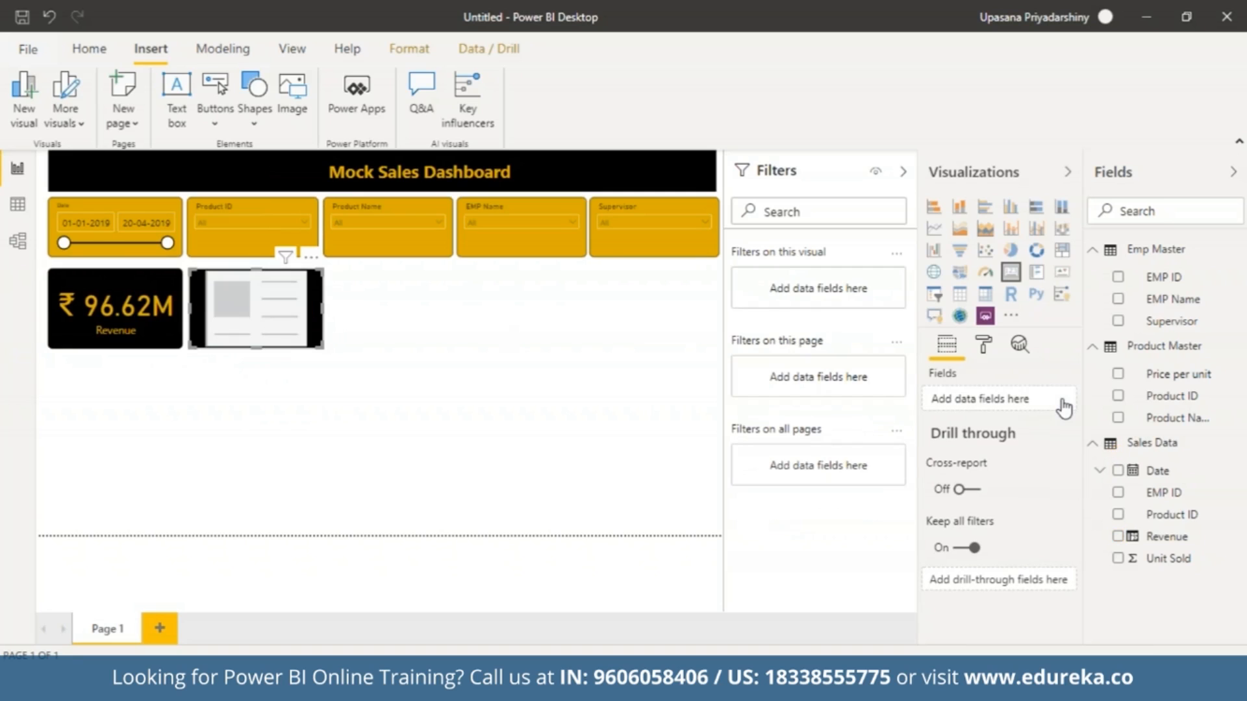
left_click_drag(1168, 558, 994, 402)
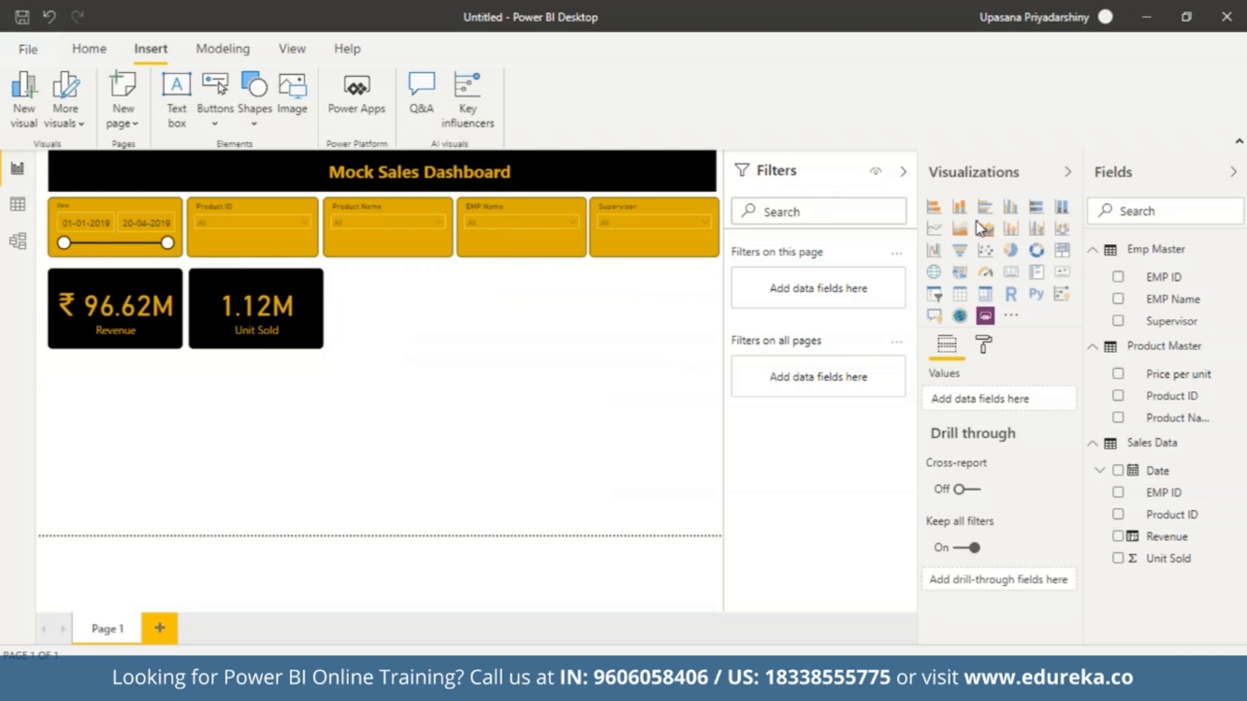
Add a donut chart just below the two cards and enlarge it to span roughly their combined width.
left_click(1035, 252)
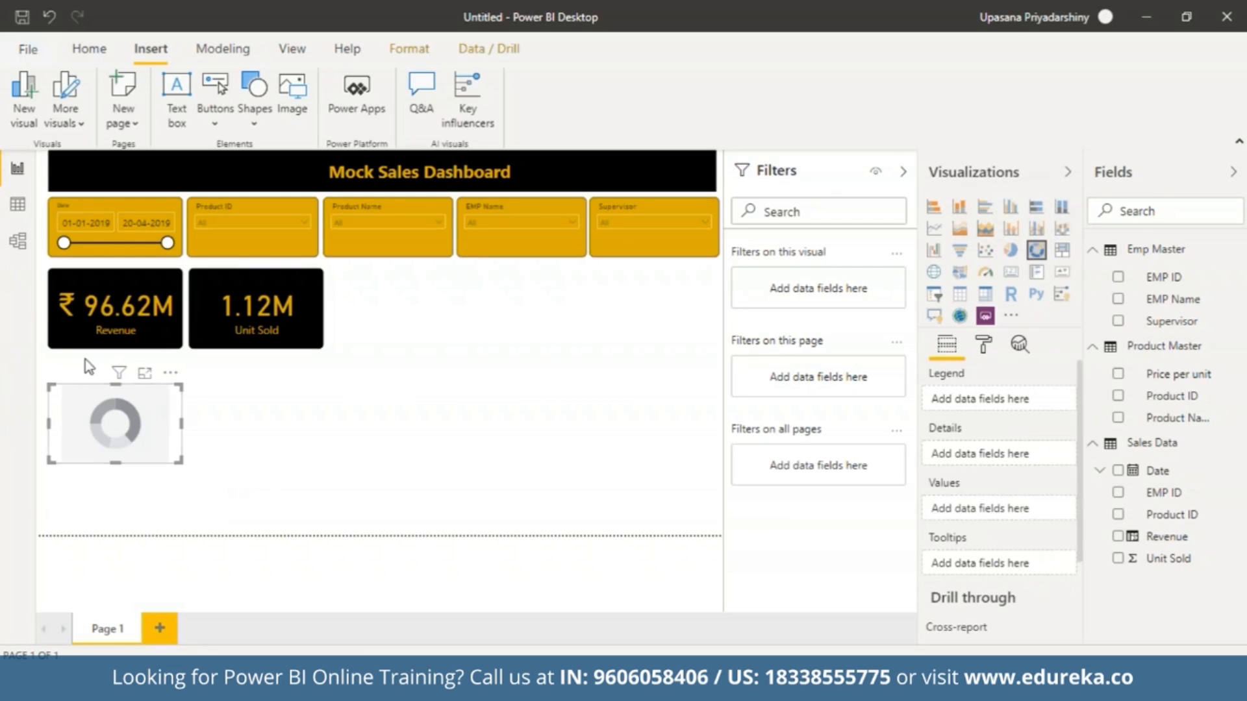
left_click_drag(52, 374, 52, 362)
left_click_drag(177, 459, 318, 494)
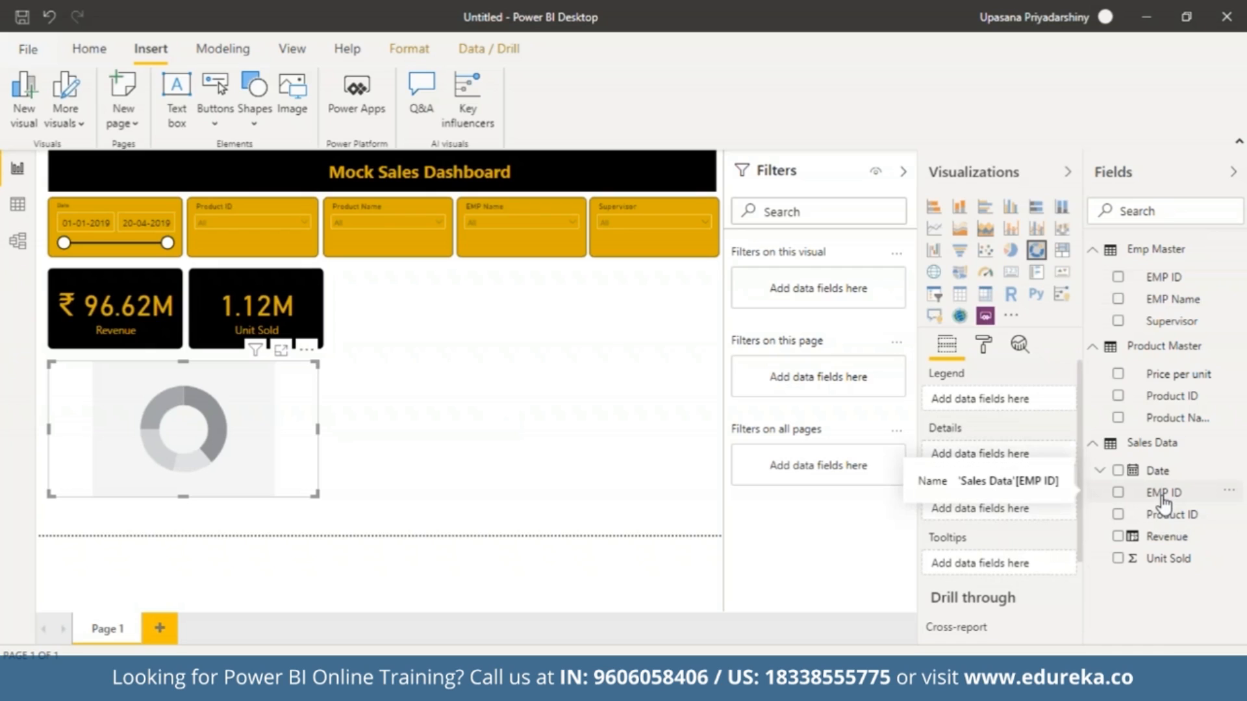
Use Supervisor and EMP Name from Emp Master as the donut chart's legend levels and Revenue as its values.
left_click_drag(1173, 321, 1002, 398)
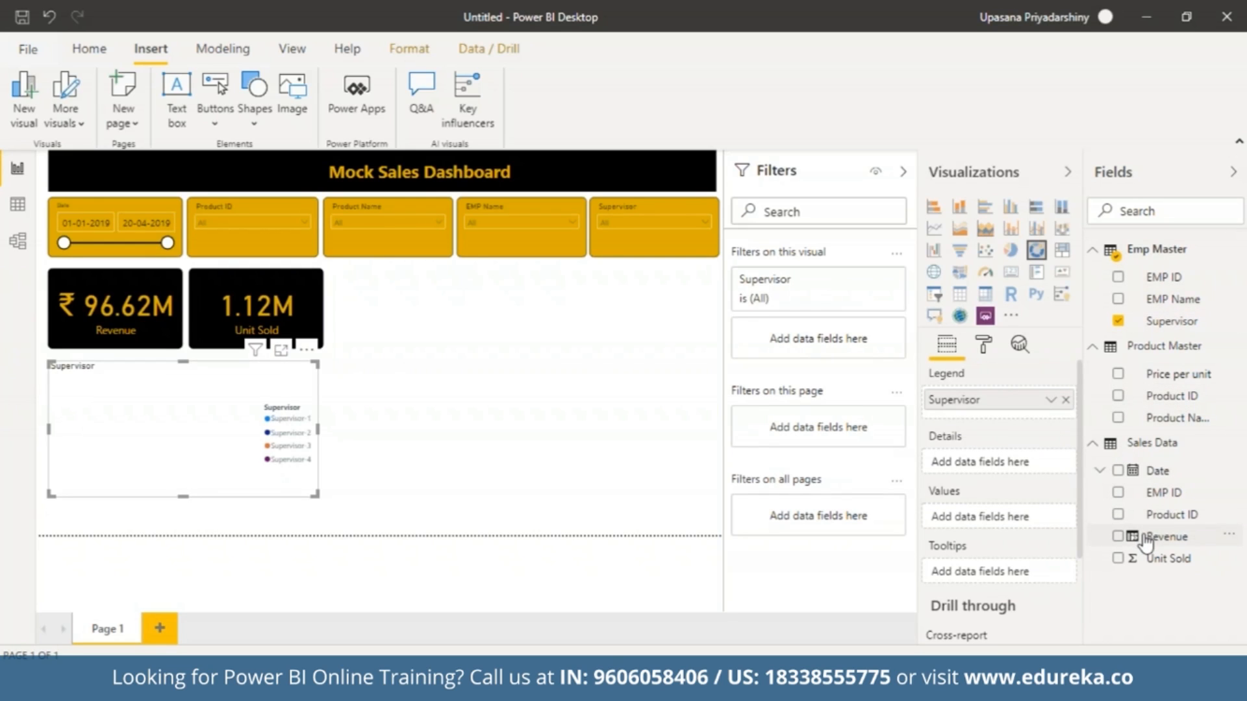
left_click_drag(1147, 542, 975, 515)
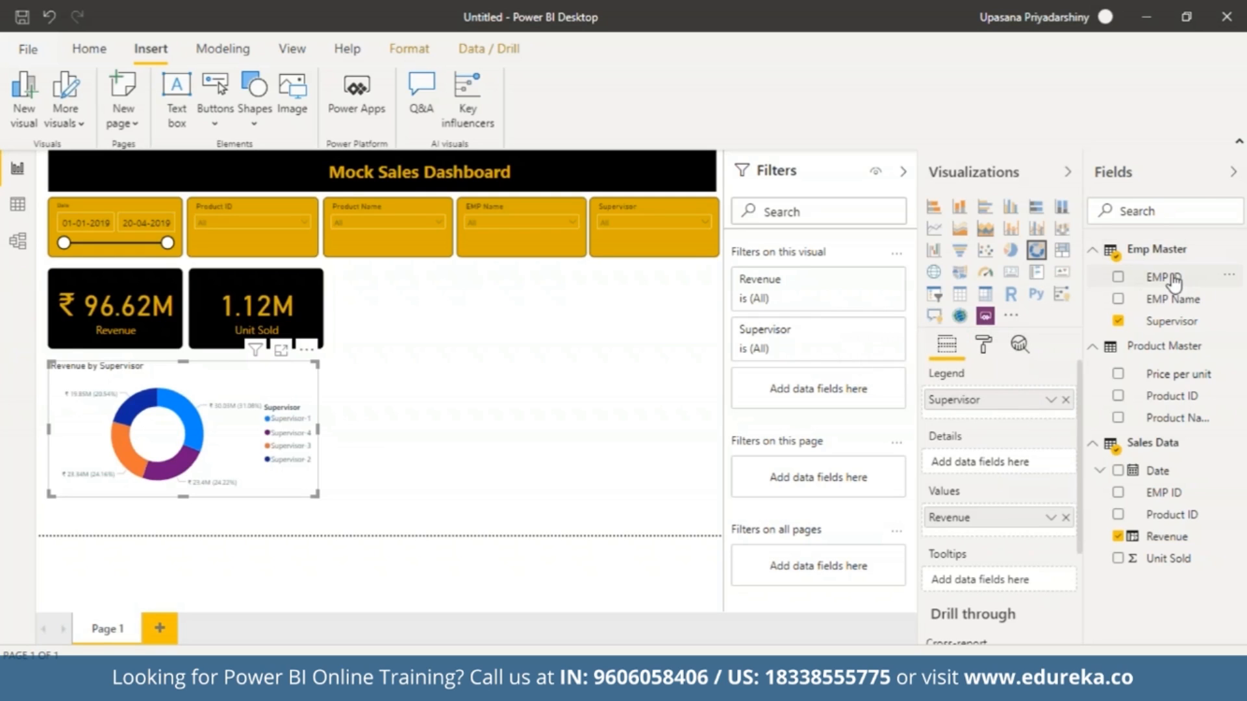
left_click_drag(1160, 298, 986, 412)
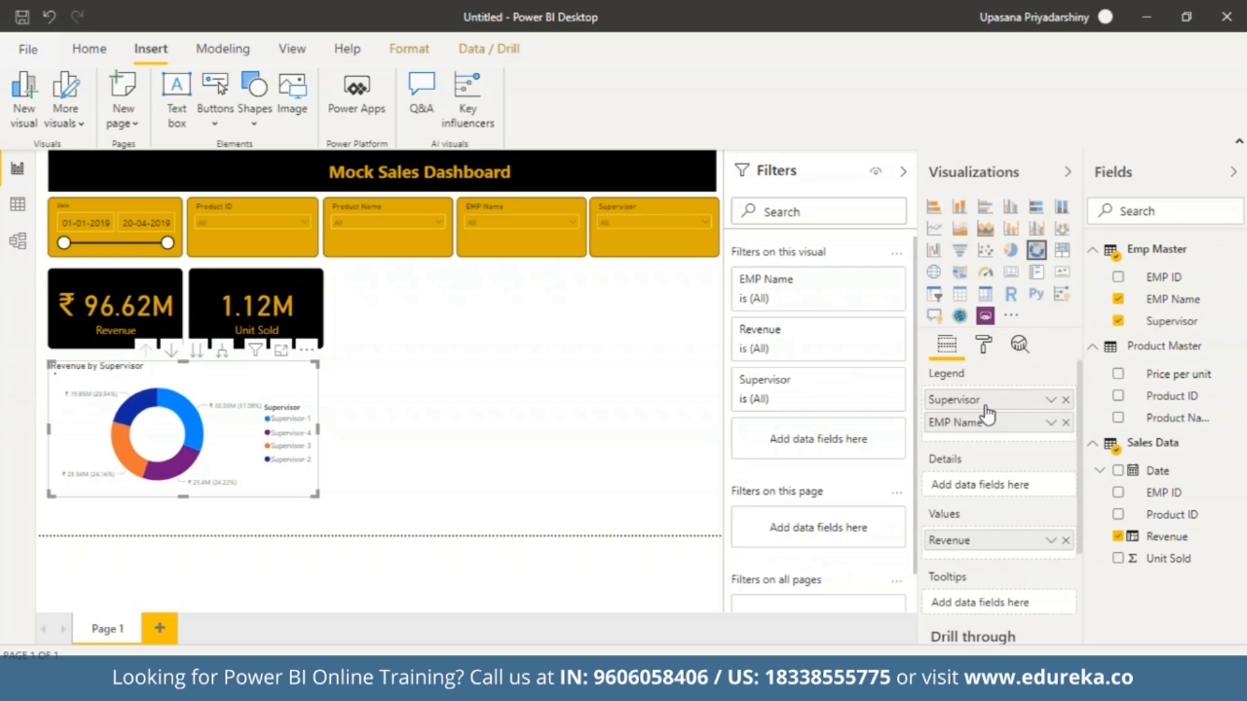
Turn on drill-down for the donut chart, view revenue at the EMP Name level, and return to the Supervisor level.
left_click(172, 353)
left_click(638, 413)
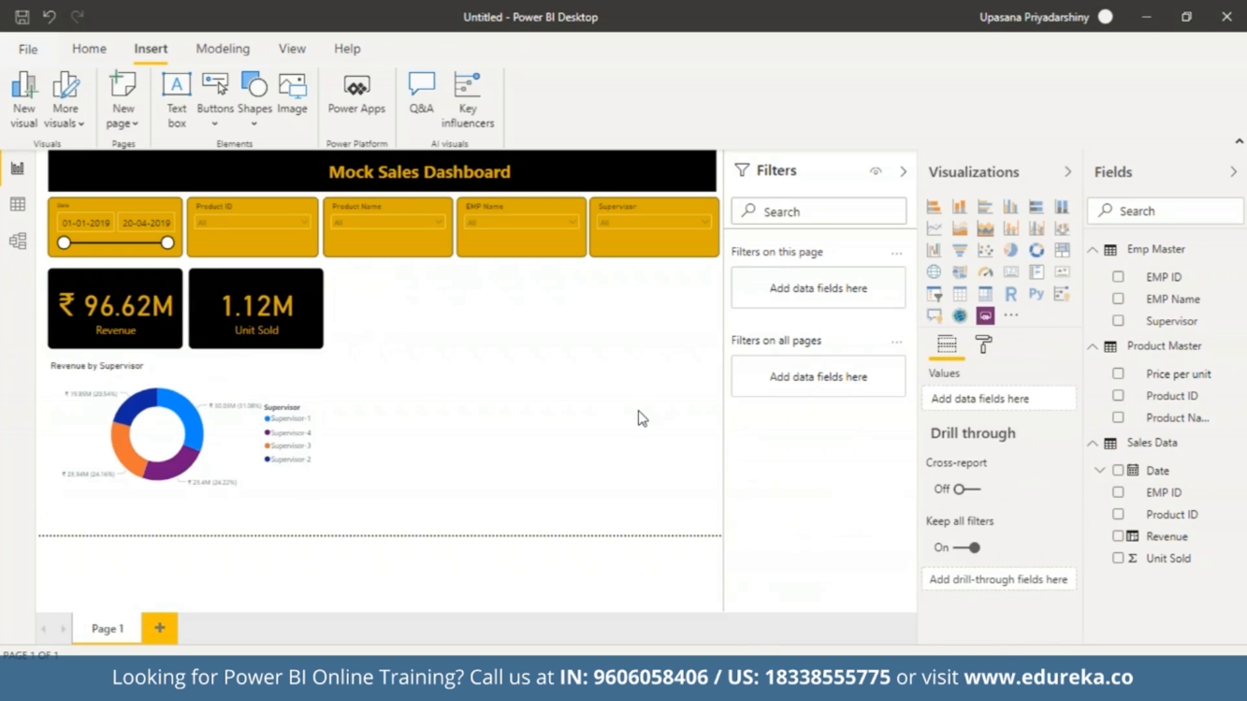
left_click(254, 414)
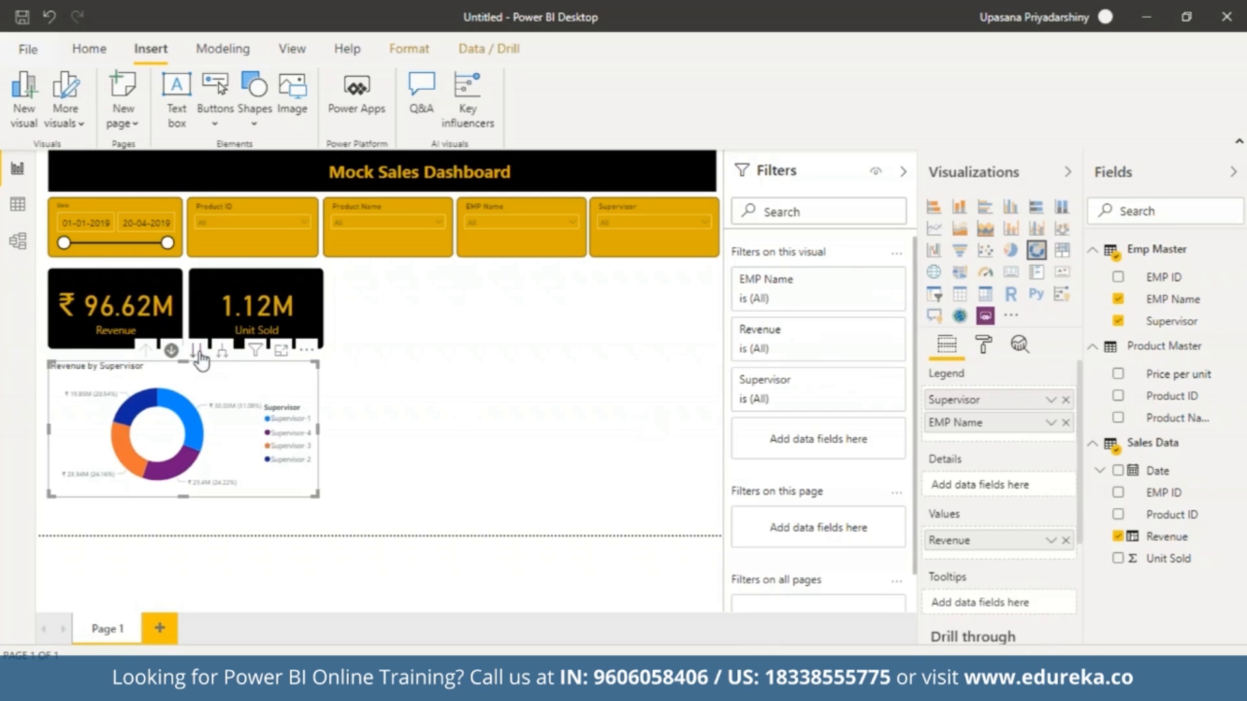
left_click(198, 351)
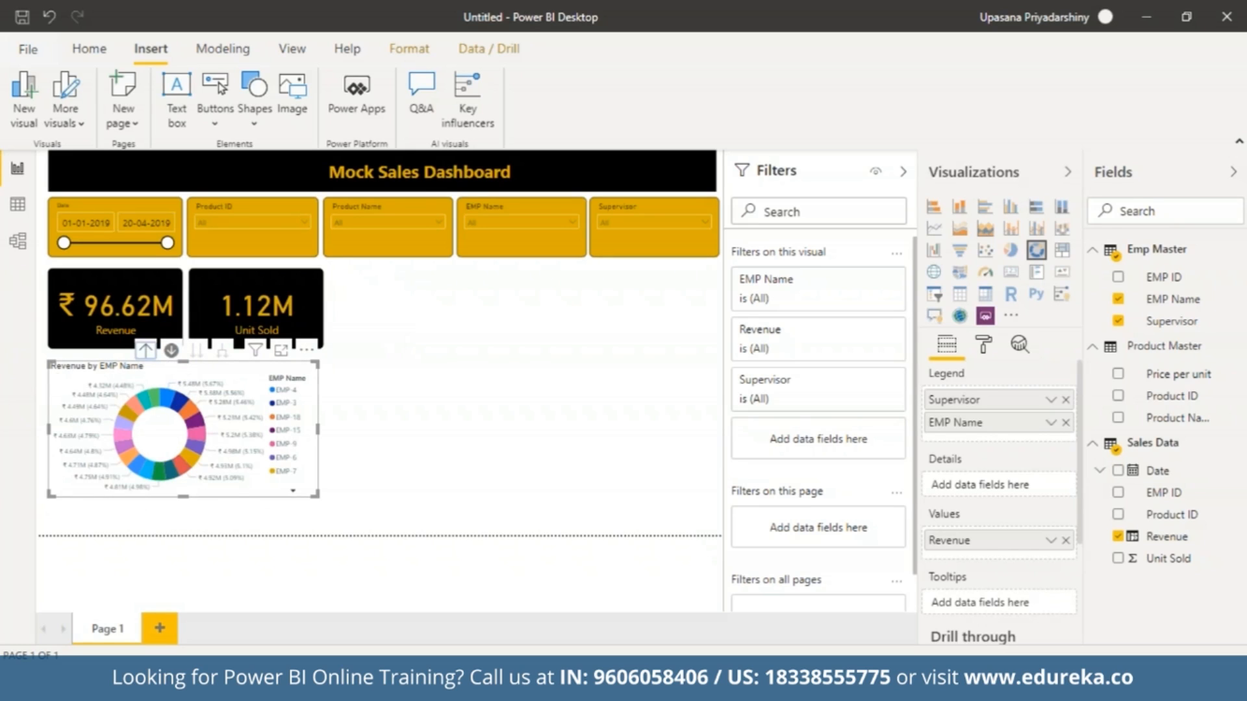
left_click(145, 350)
Turn off the donut chart's drill-down mode, cross-filter the cards by its Supervisor-1 slice, and clear that selection.
left_click(171, 351)
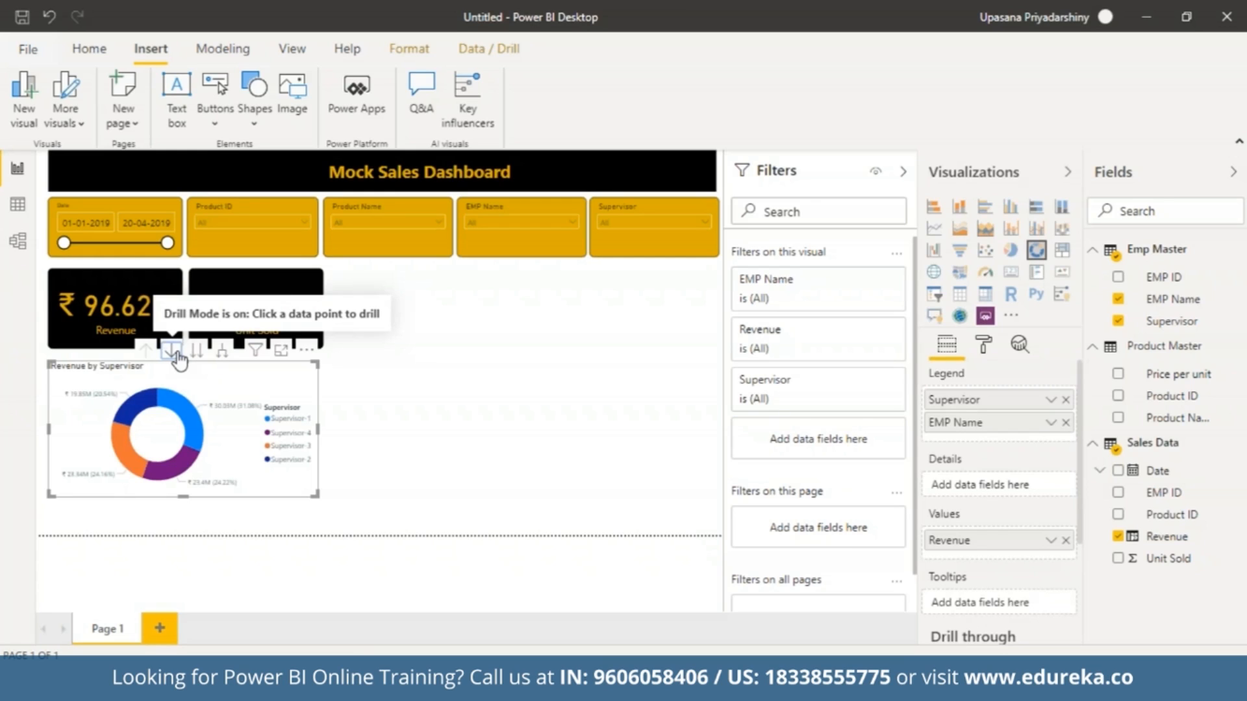
left_click(193, 428)
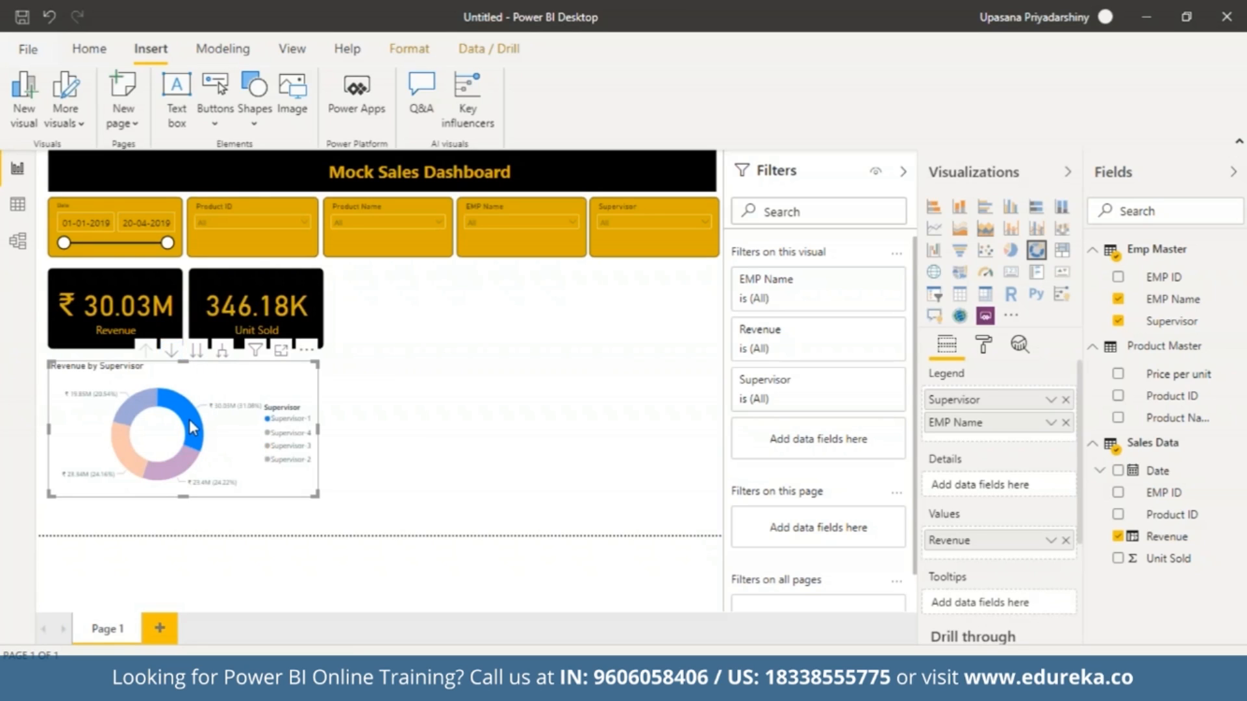
left_click(388, 407)
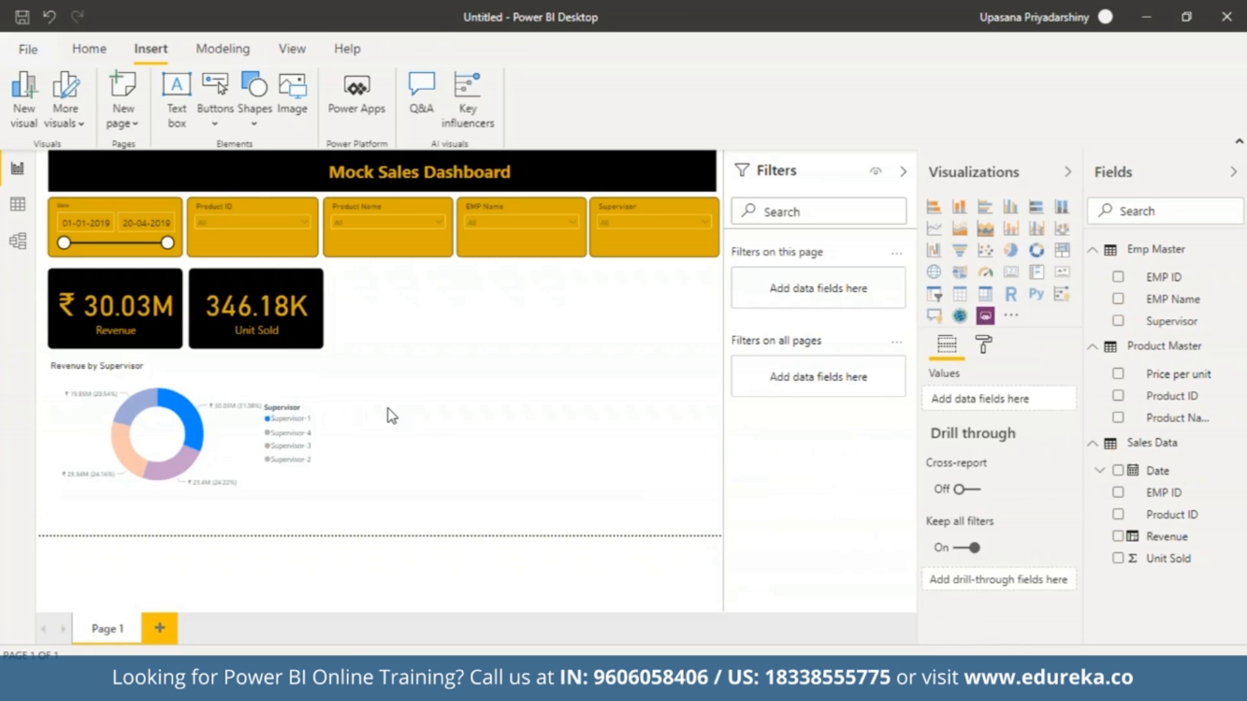
left_click(272, 423)
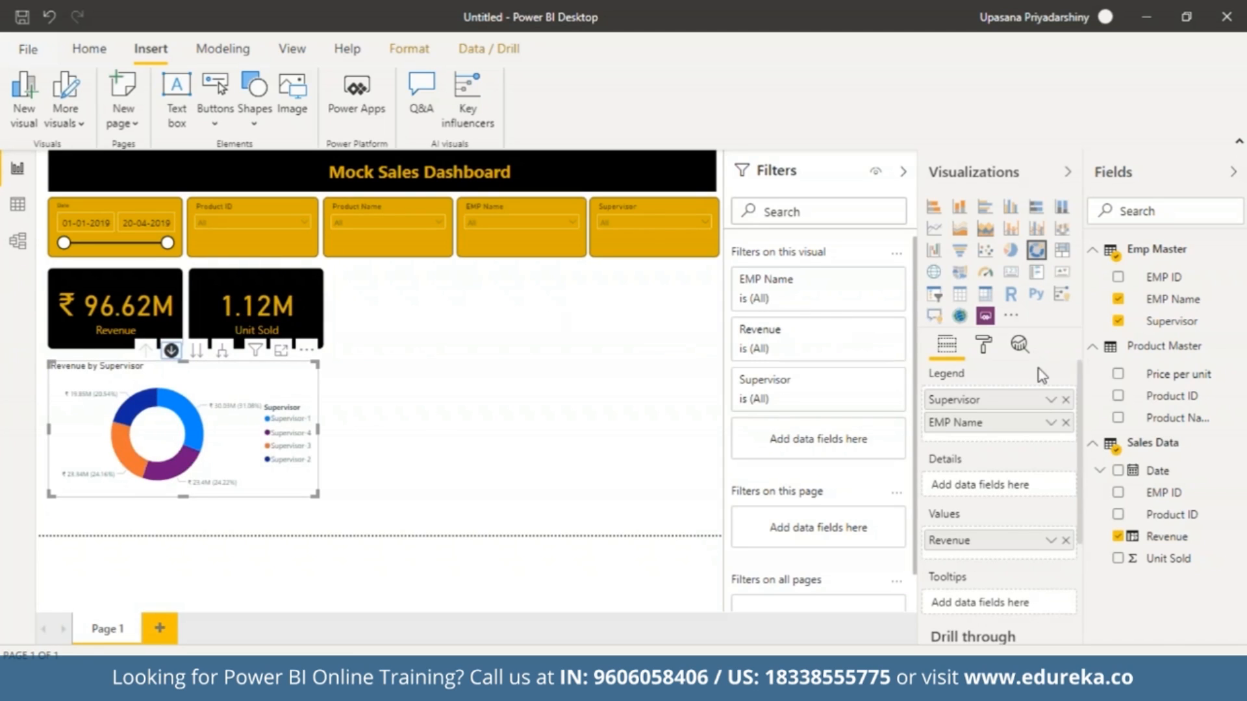
Change the donut chart's Supervisor-1 data color to gold.
left_click(985, 347)
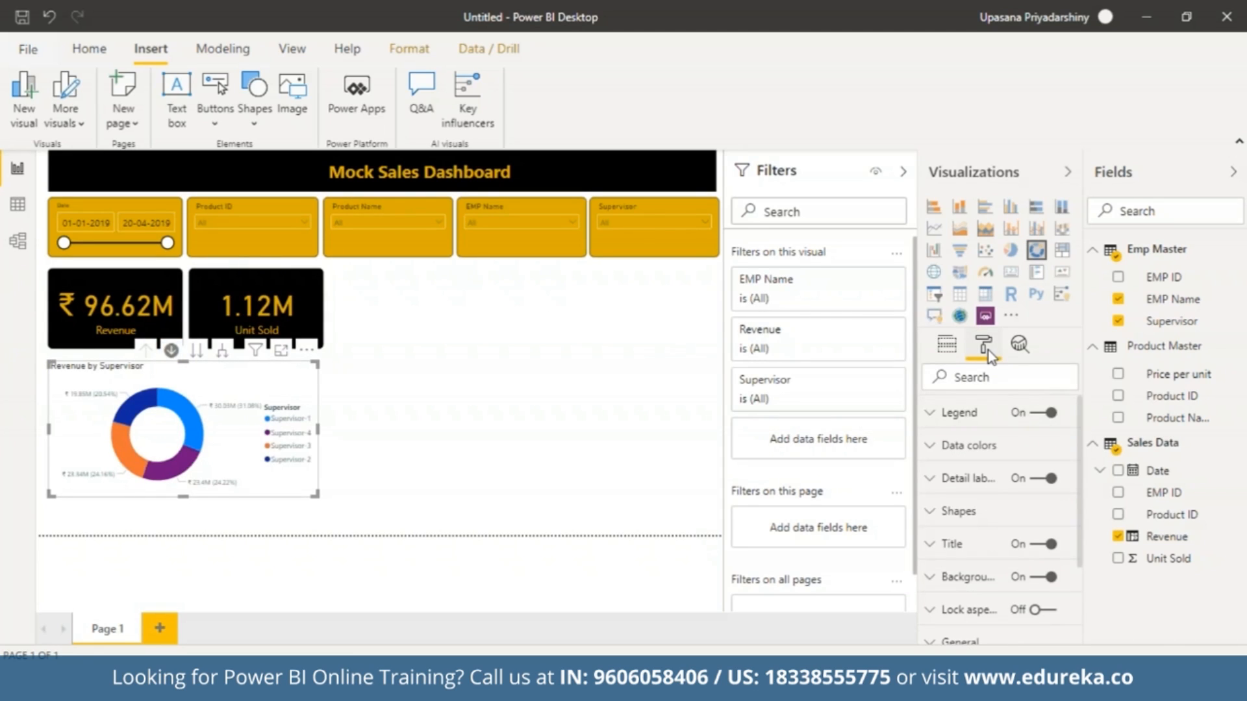
left_click(932, 414)
left_click(932, 414)
left_click(968, 445)
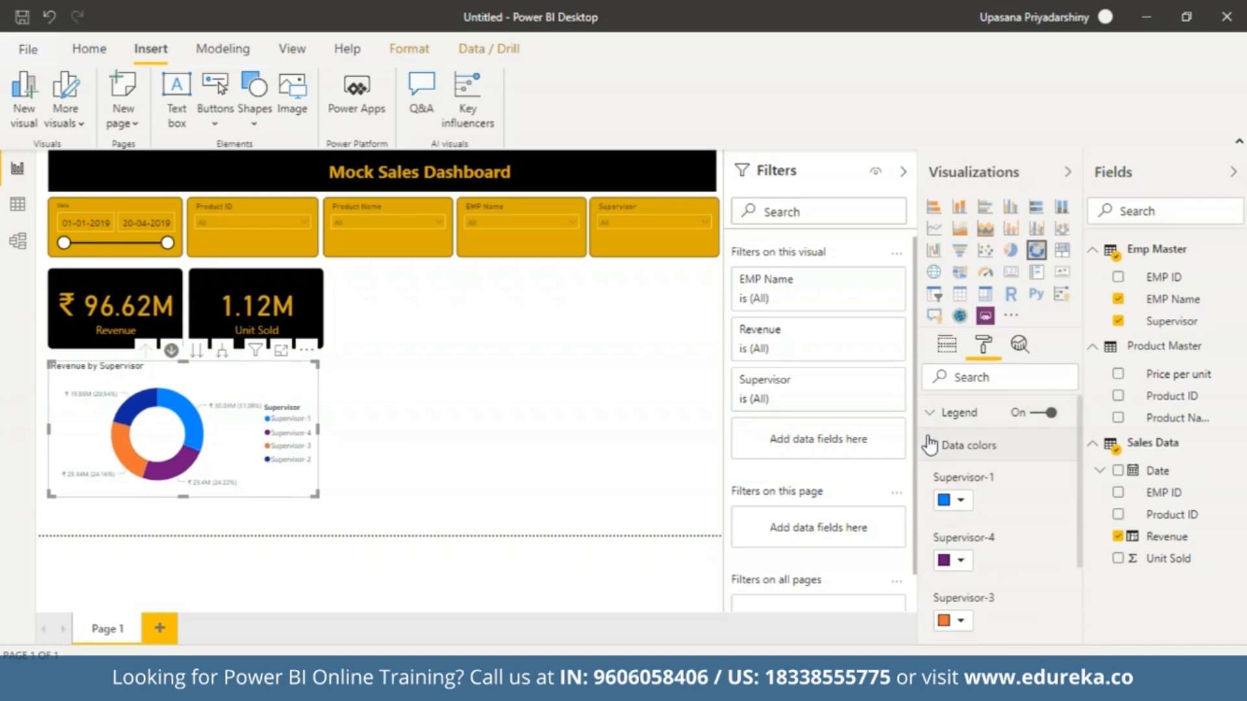
left_click(960, 501)
left_click(983, 552)
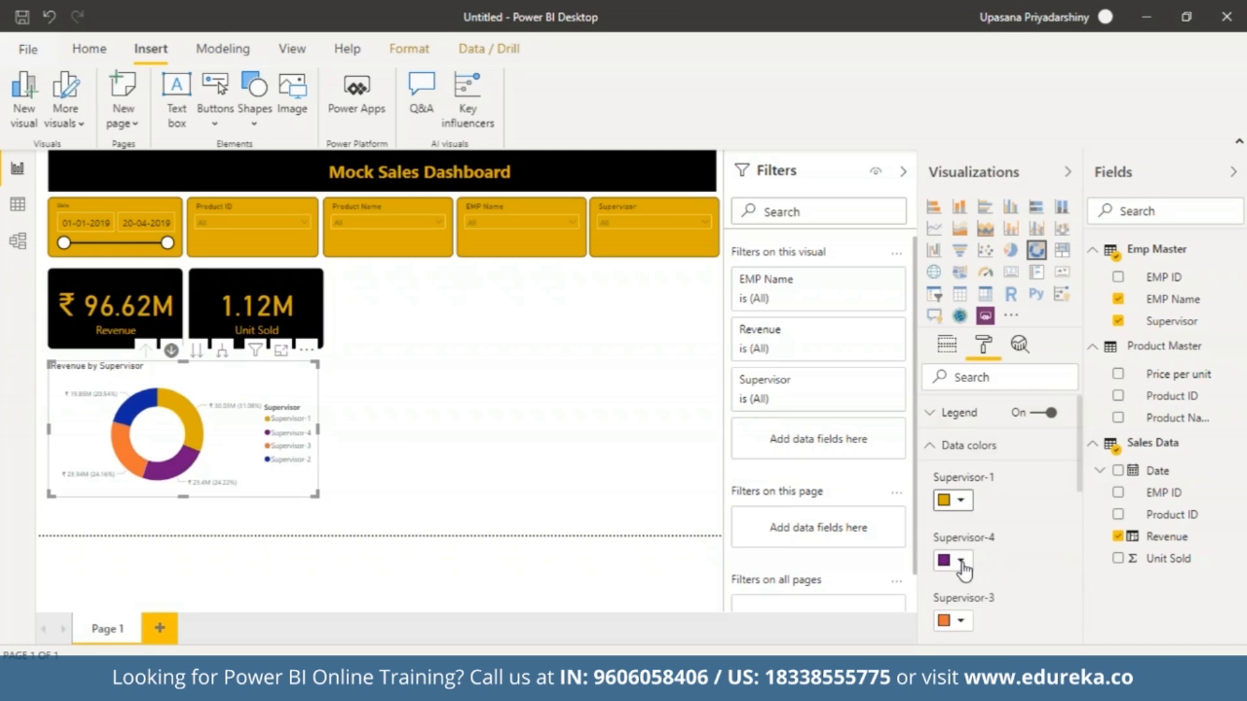
Set the donut chart's data colors to light red for Supervisor-4, dark gray for Supervisor-3 and light blue for Supervisor-2.
left_click(961, 562)
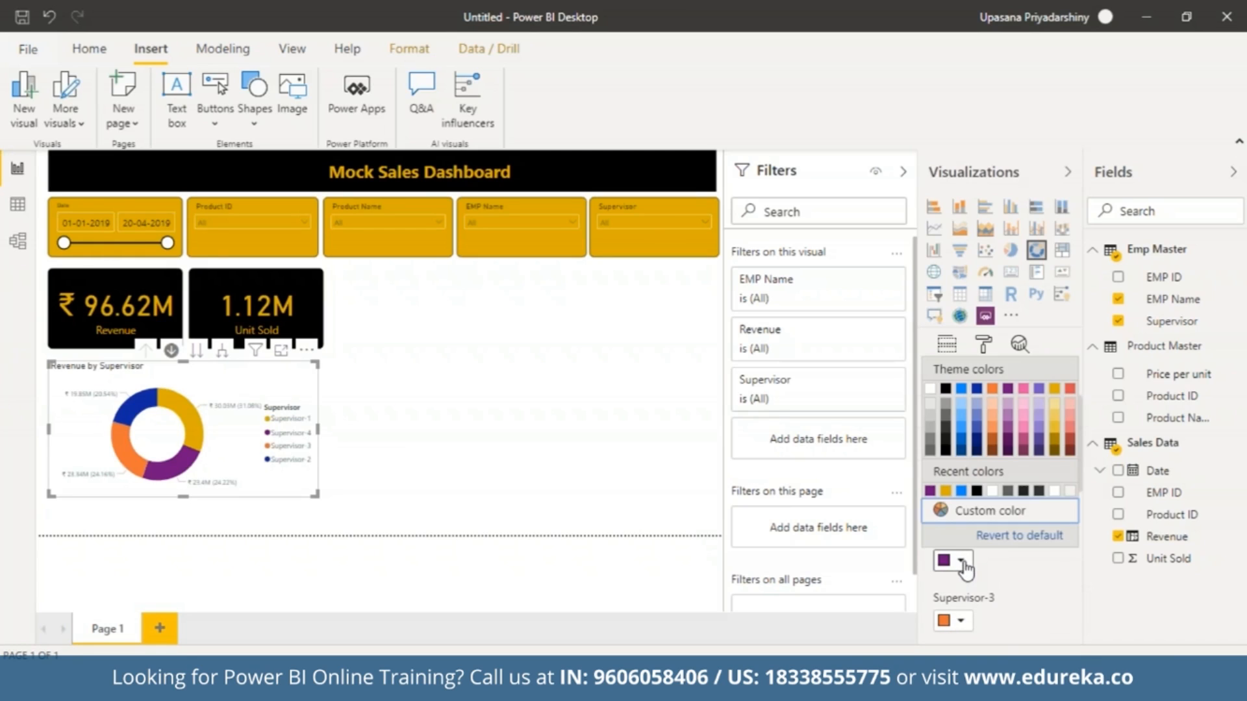
left_click(1070, 427)
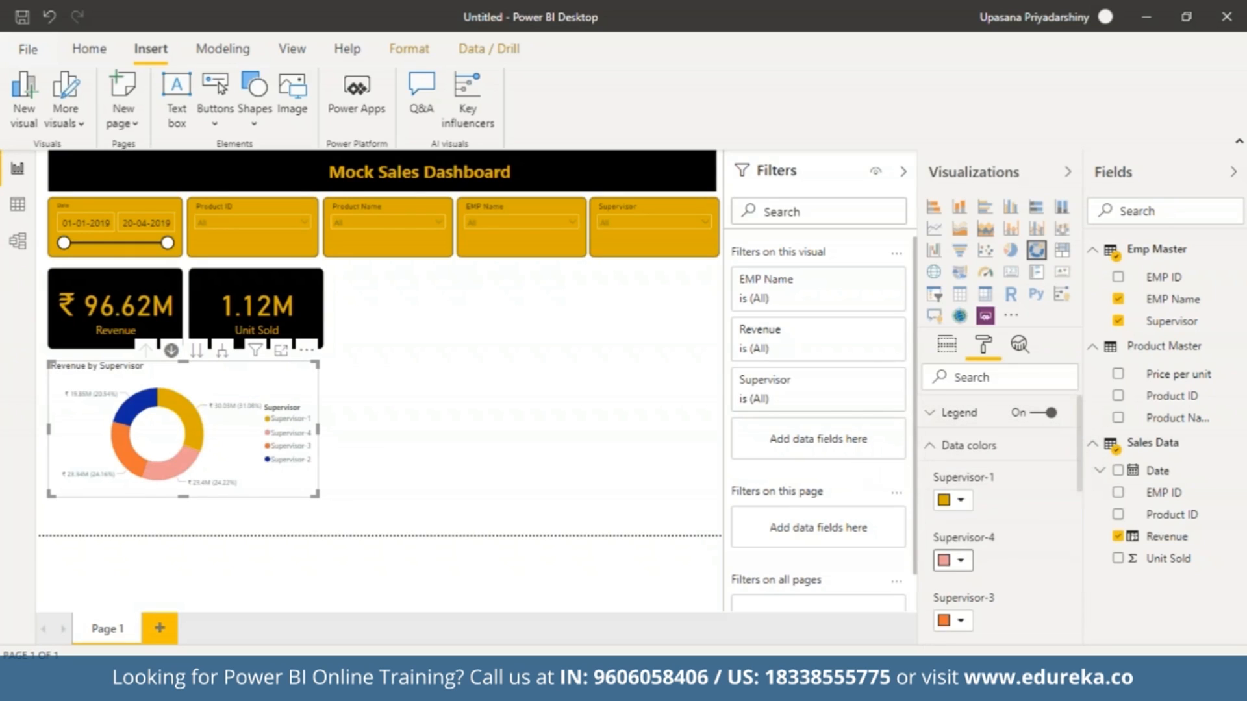
left_click(960, 621)
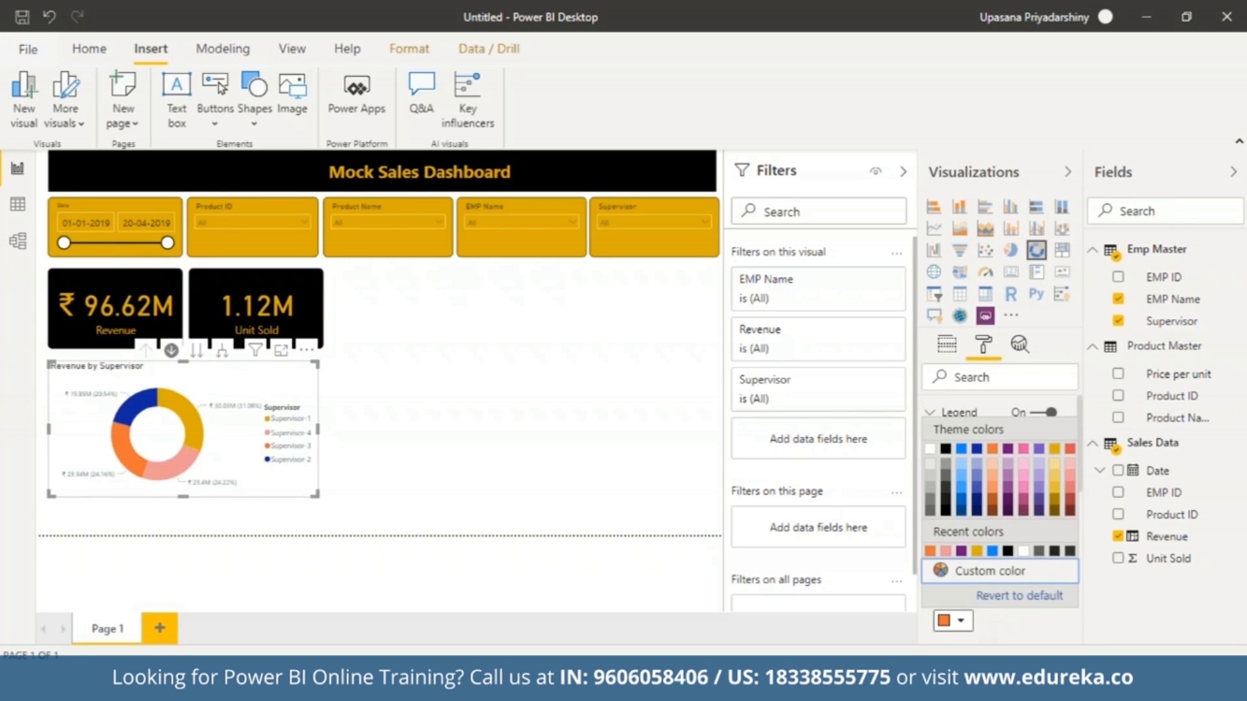
left_click(945, 492)
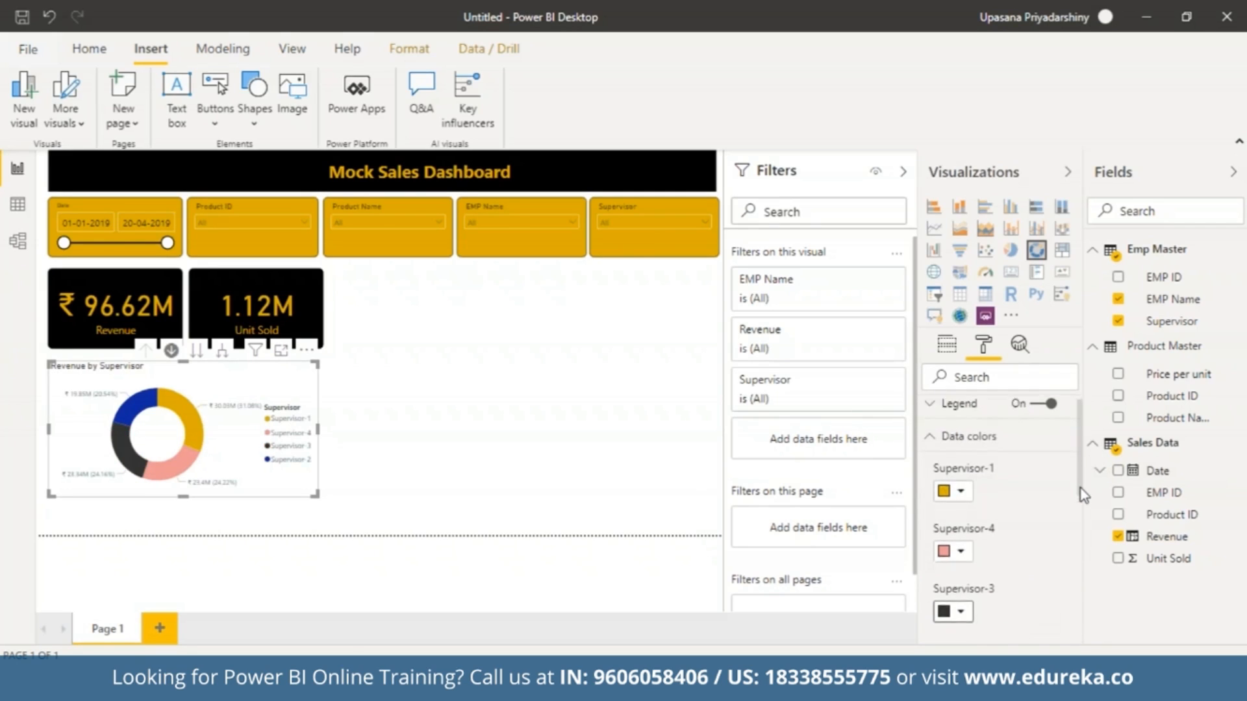
scroll(1081, 482, "down", 3)
left_click(955, 547)
left_click(960, 410)
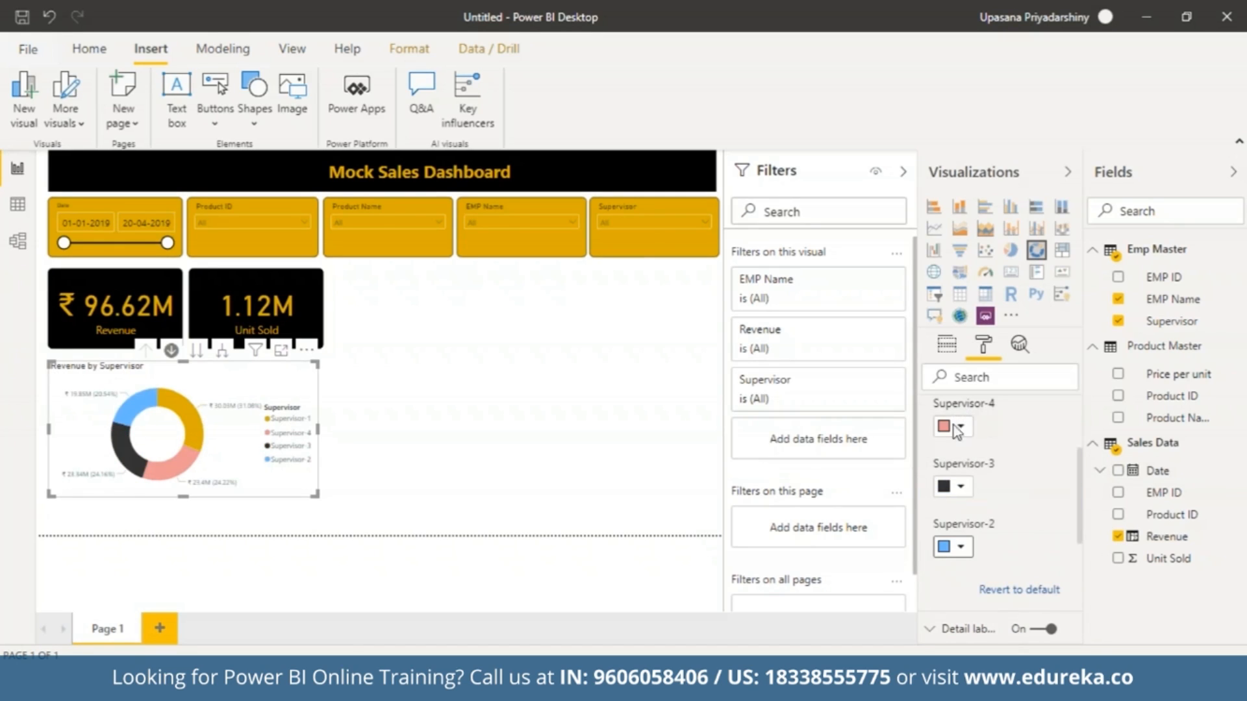
Change the donut chart's Supervisor-4 data color to orange and settle on light blue for Supervisor-2.
left_click(960, 428)
left_click(992, 357)
left_click(964, 550)
left_click(990, 497)
left_click(1046, 419)
Give the donut chart's title a gold background and center it.
left_click(963, 549)
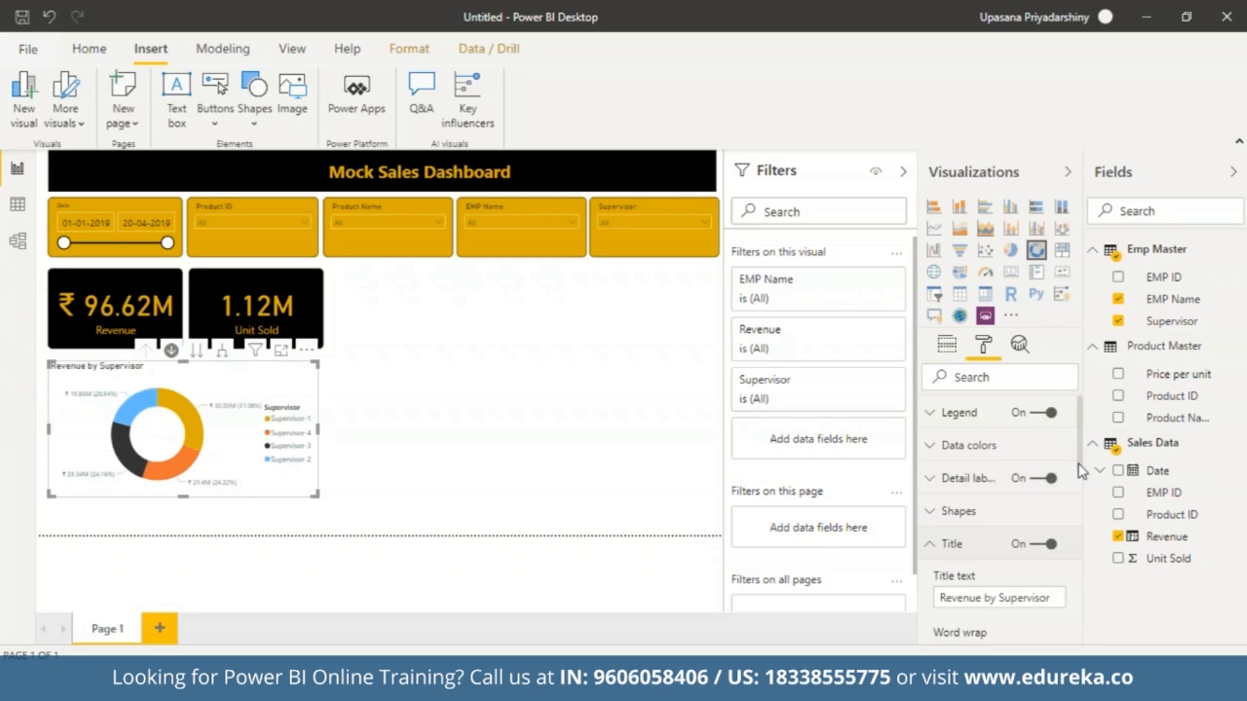
scroll(1080, 466, "down", 3)
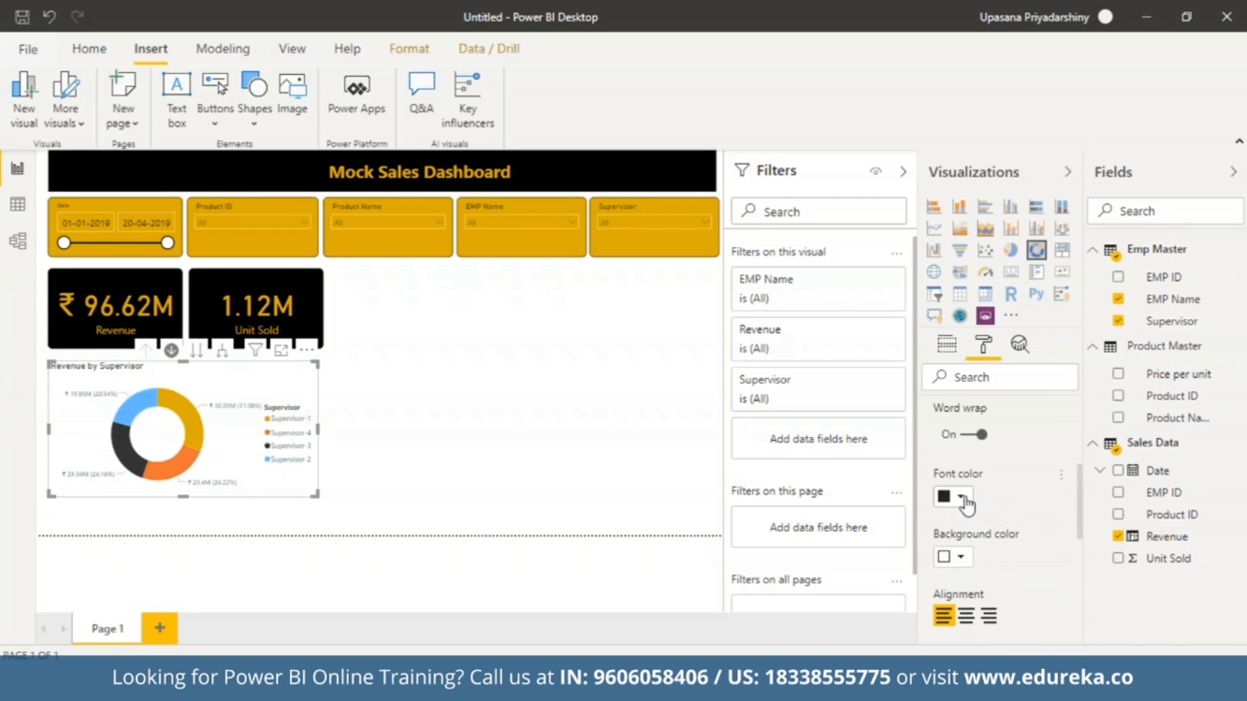
left_click(961, 559)
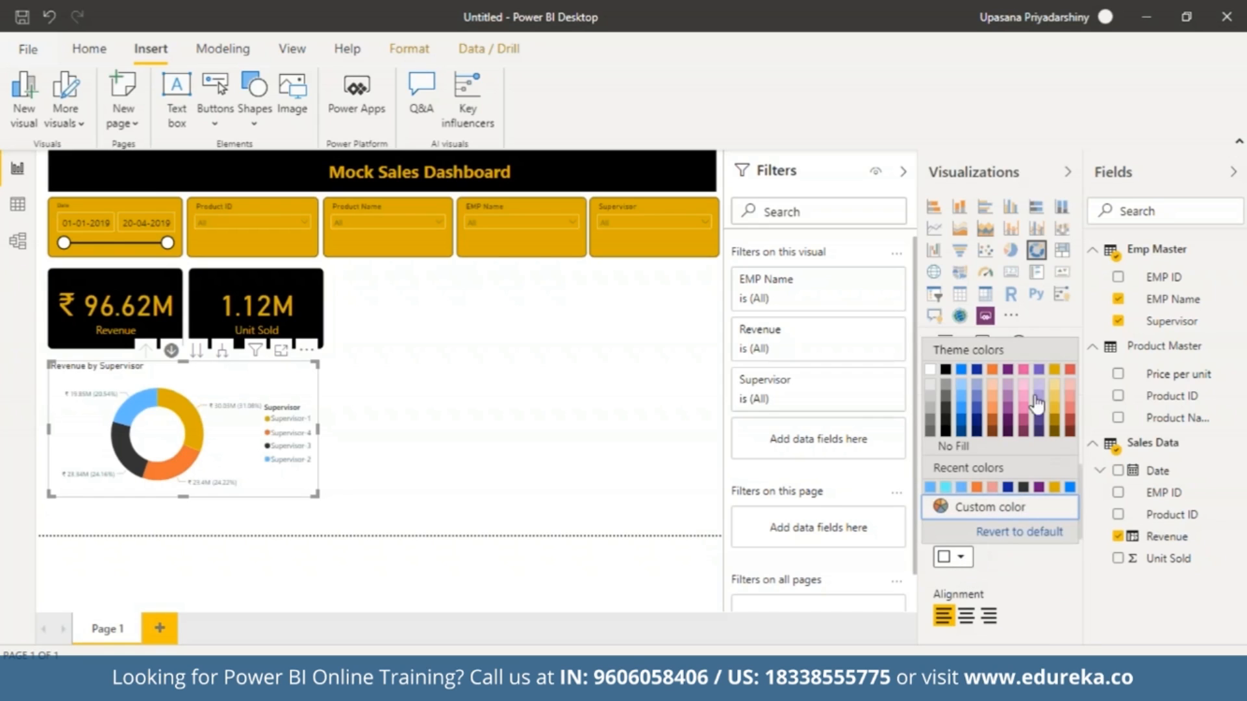
left_click(1055, 369)
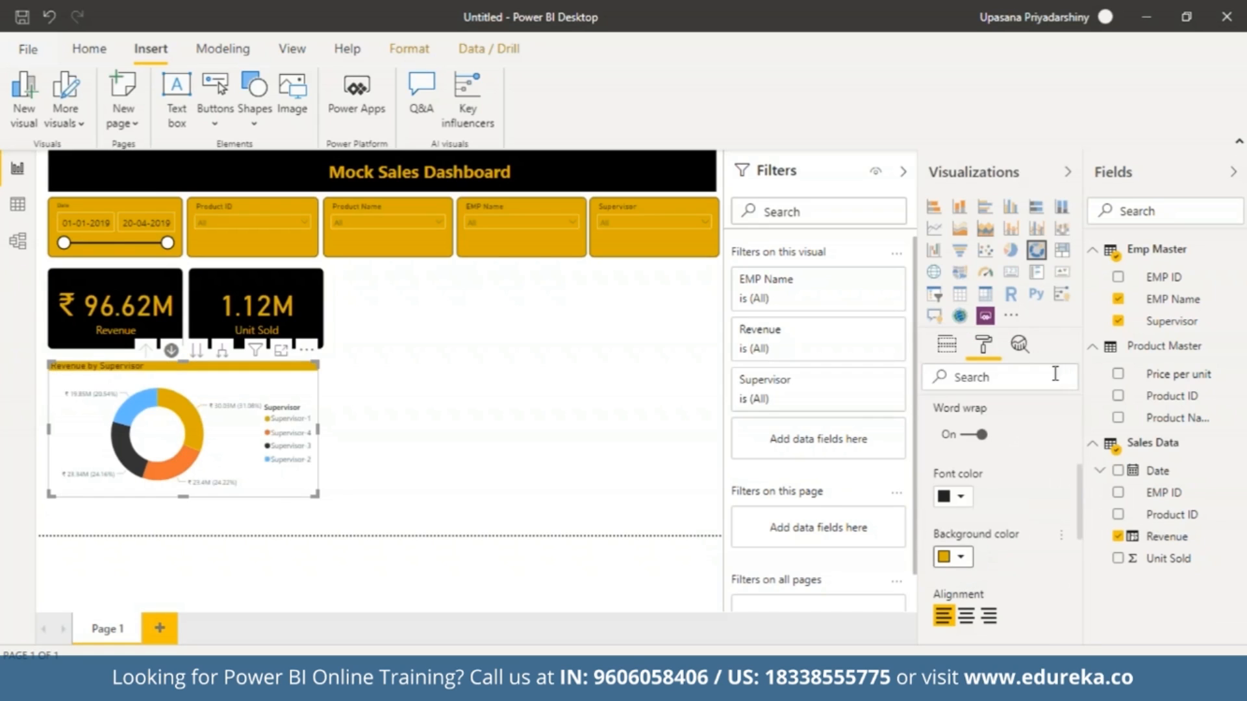
left_click(967, 615)
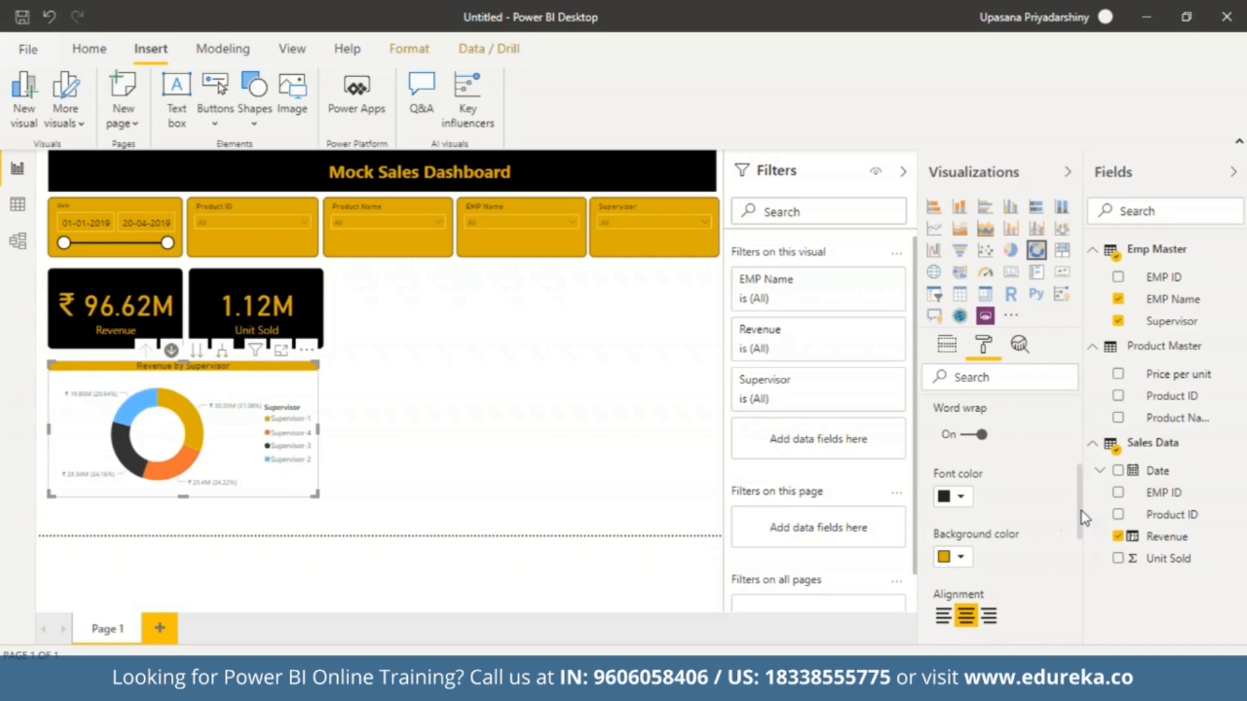
Set the donut chart title's text size to 21 pt and its font family to Segoe (Bold).
scroll(1080, 505, "down", 3)
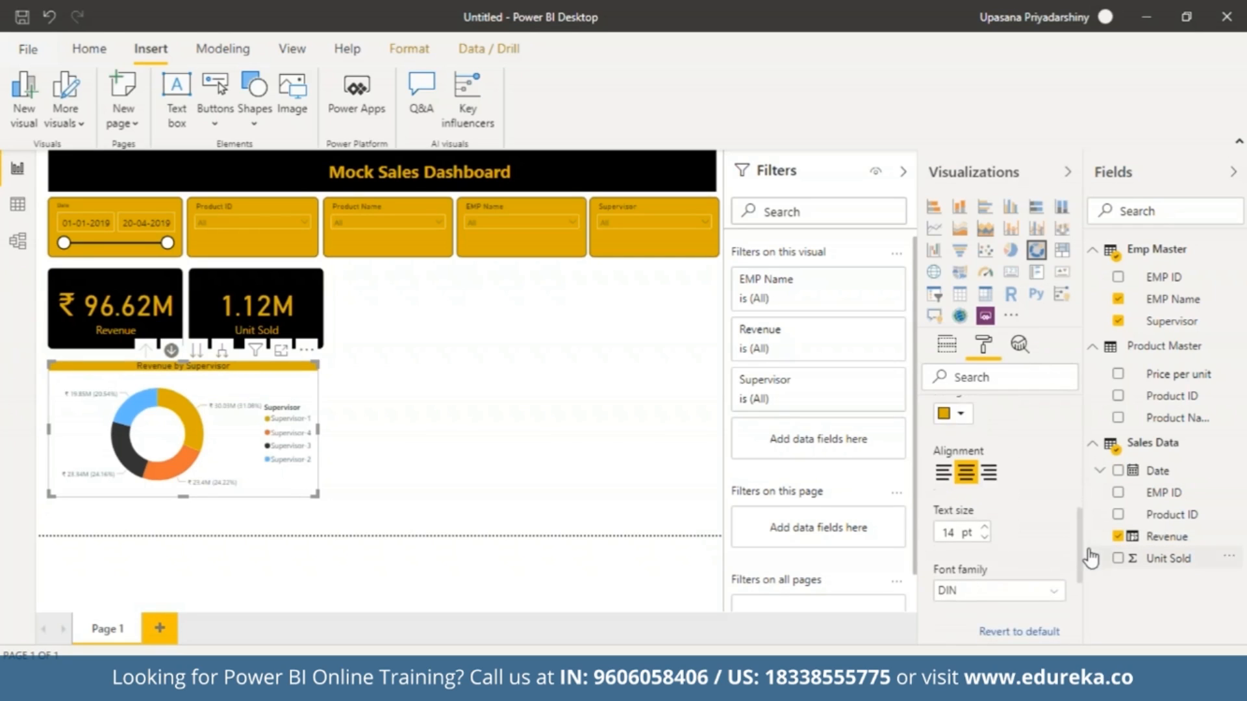
left_click(985, 525)
left_click(986, 525)
left_click(985, 525)
left_click(985, 525)
left_click(985, 525)
left_click(985, 525)
left_click(986, 525)
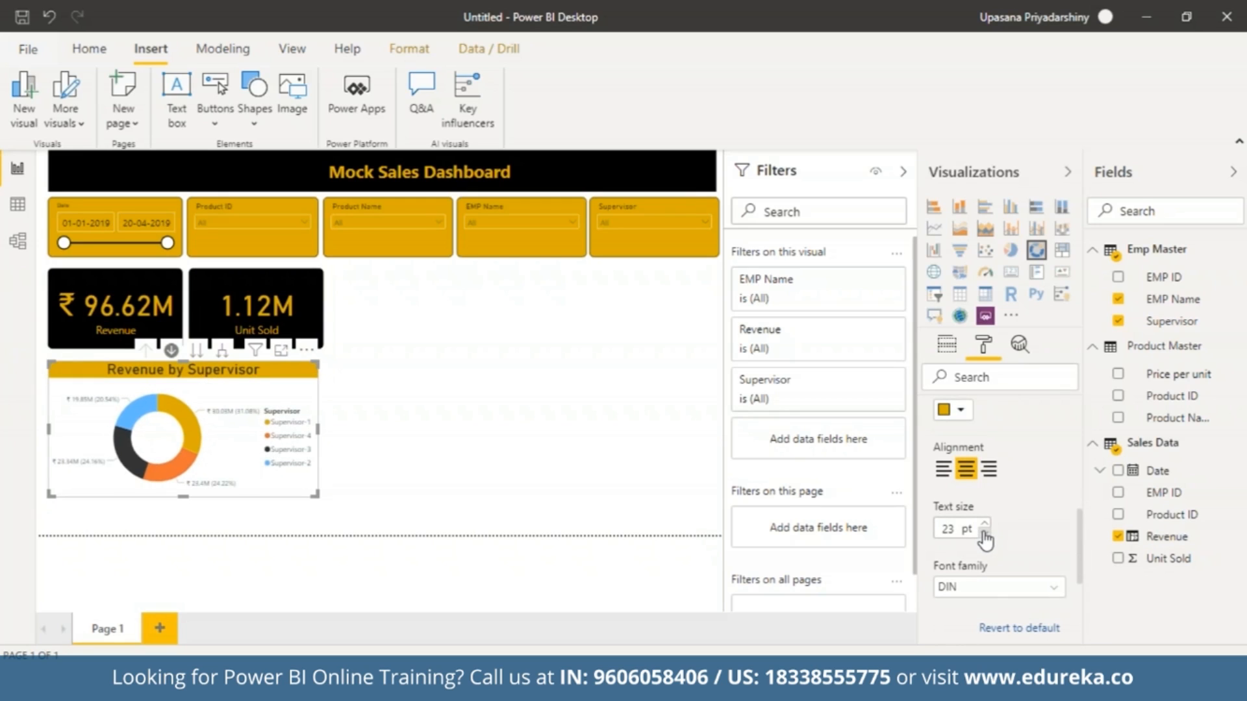
left_click(1054, 589)
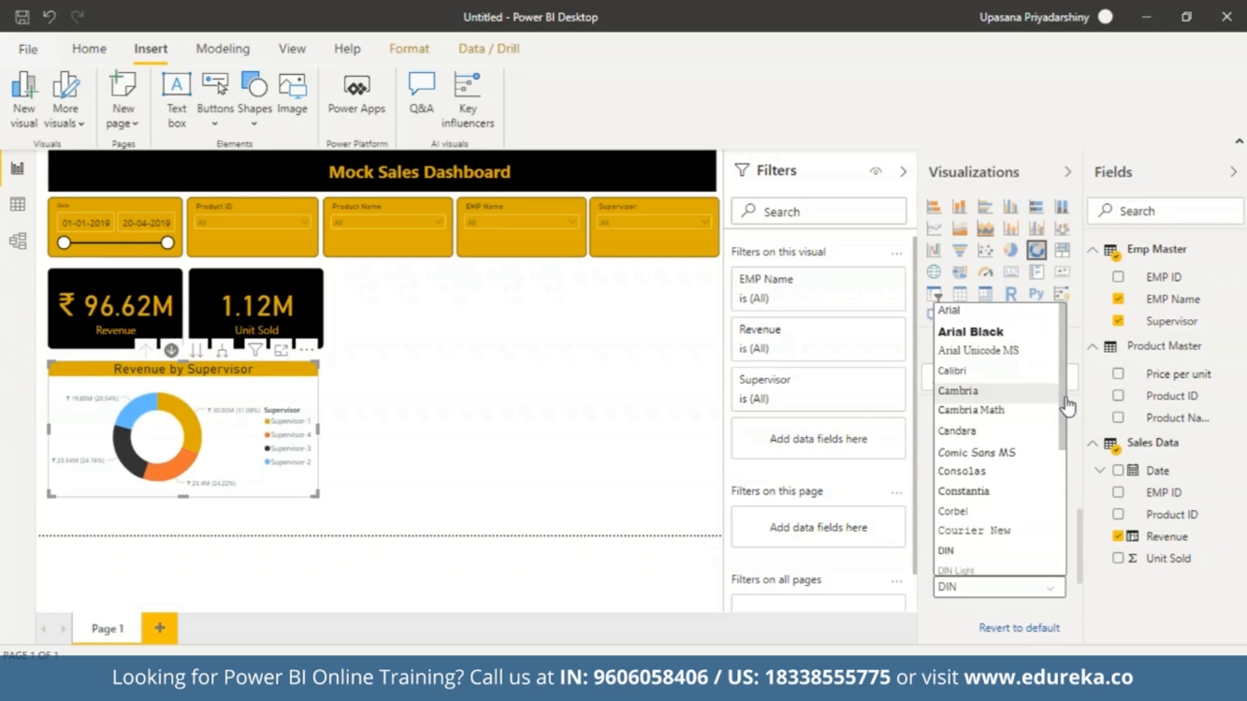
left_click_drag(1066, 402, 1066, 478)
left_click(997, 497)
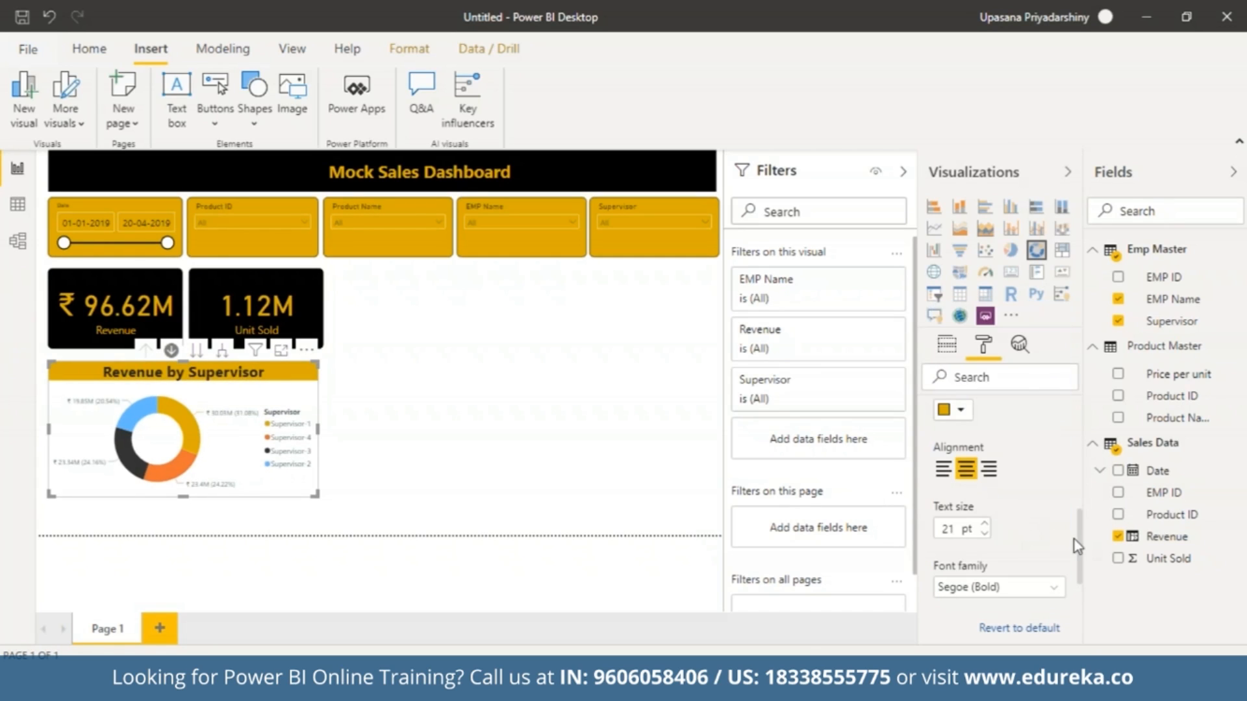
scroll(1080, 543, "up", 5)
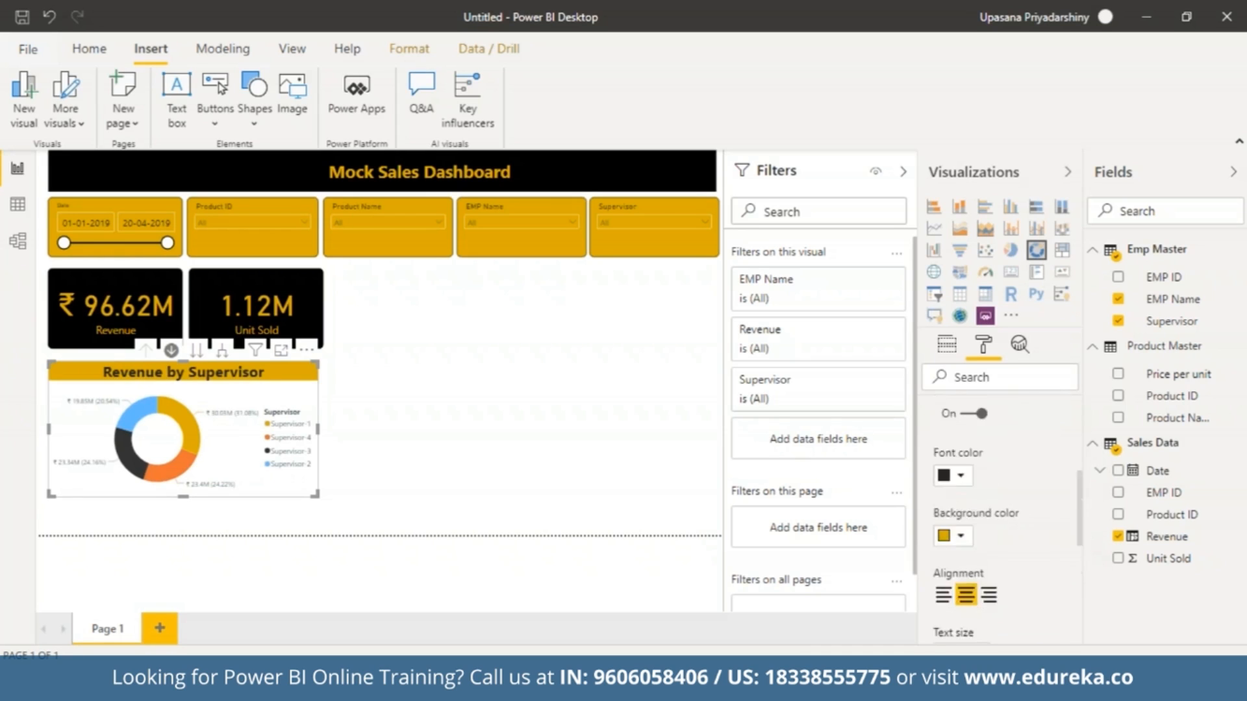
left_click(928, 457)
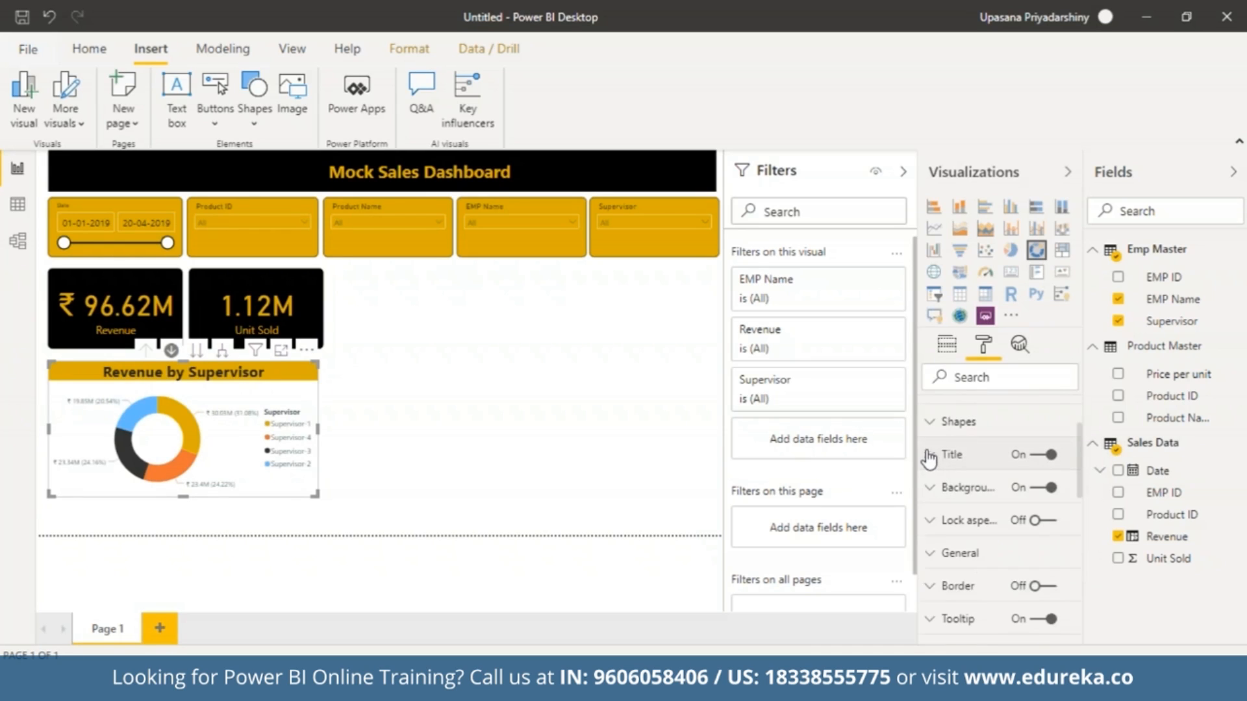
left_click(594, 551)
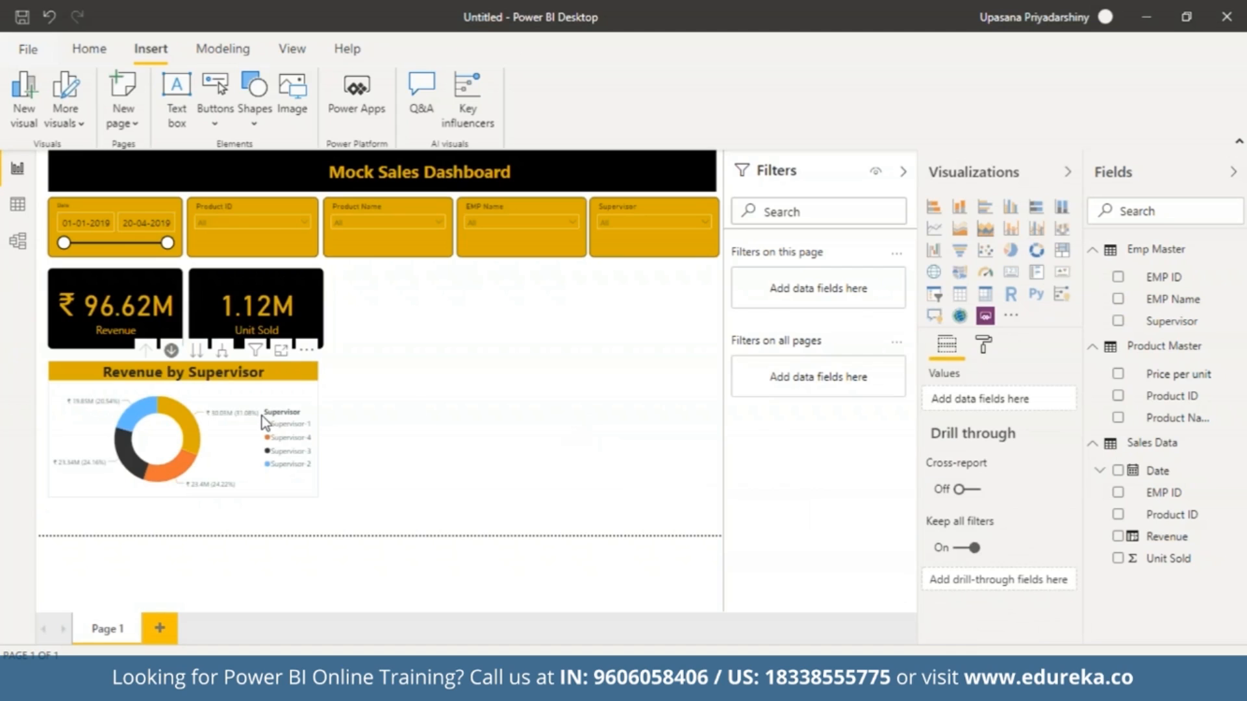
With drill-down mode on, drill into the donut chart's Supervisor-1 slice to view its employees, and return to the Supervisor level.
left_click(171, 352)
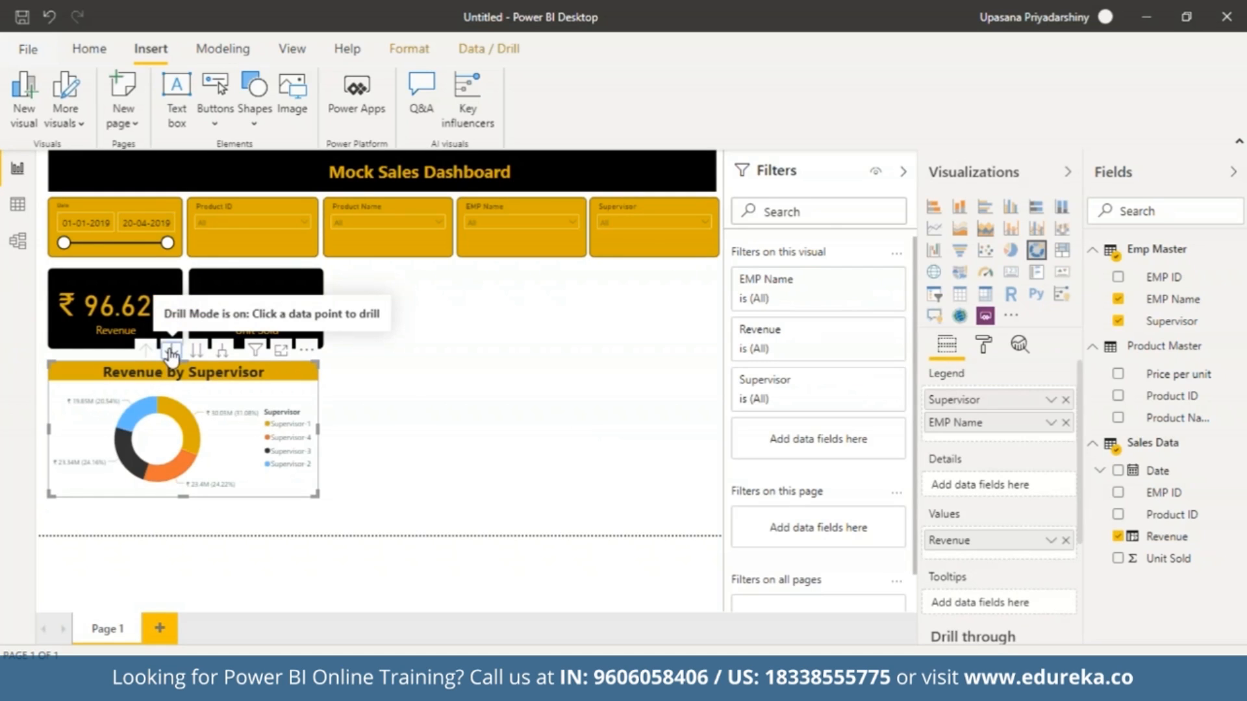
left_click(198, 352)
left_click(144, 351)
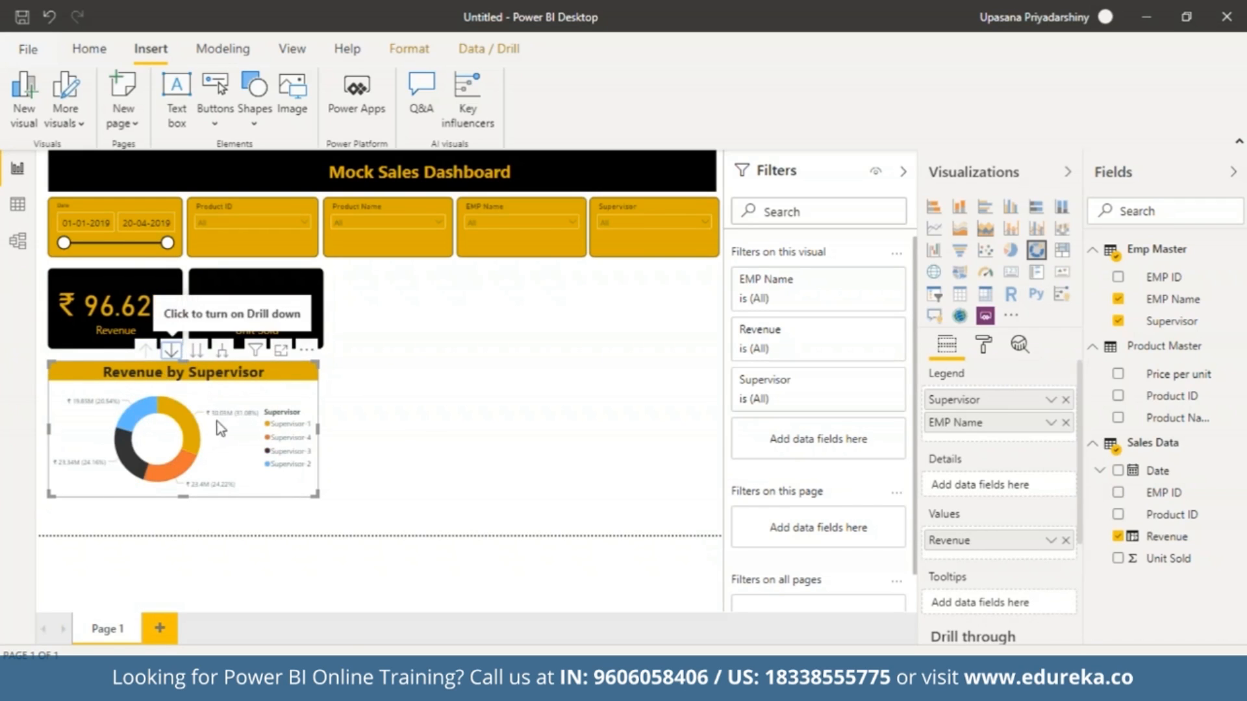
left_click(172, 351)
left_click(186, 421)
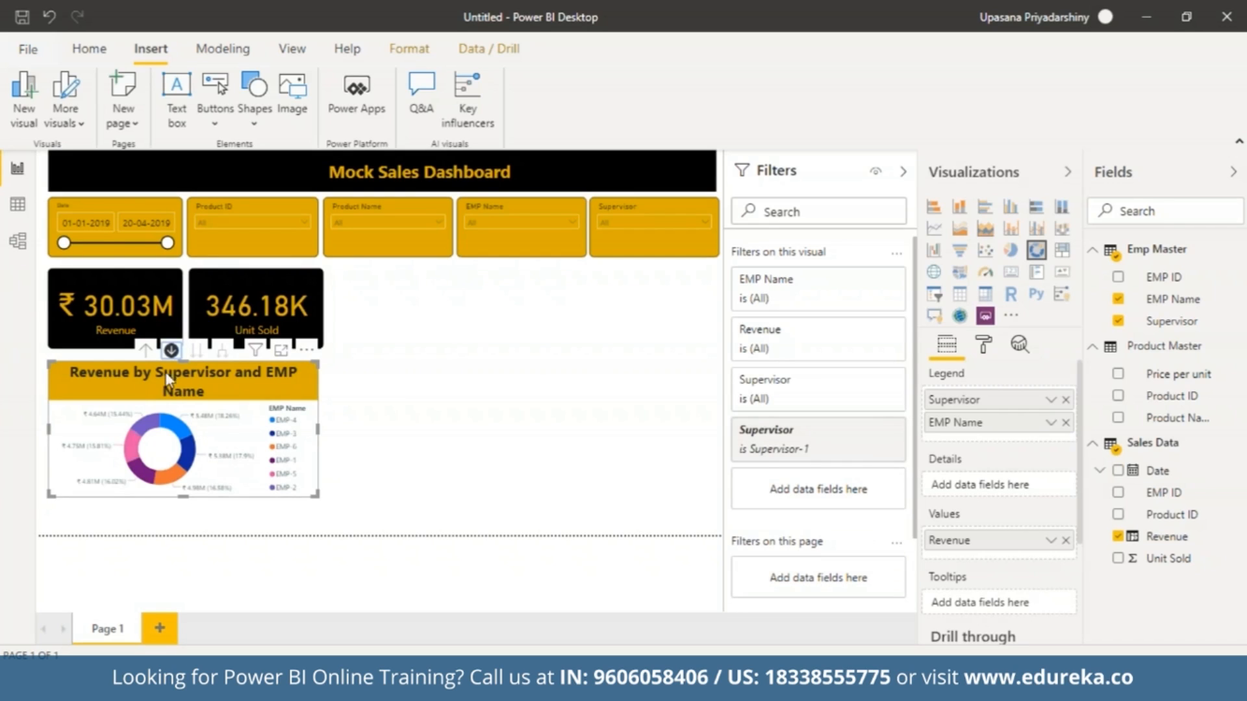
left_click(145, 350)
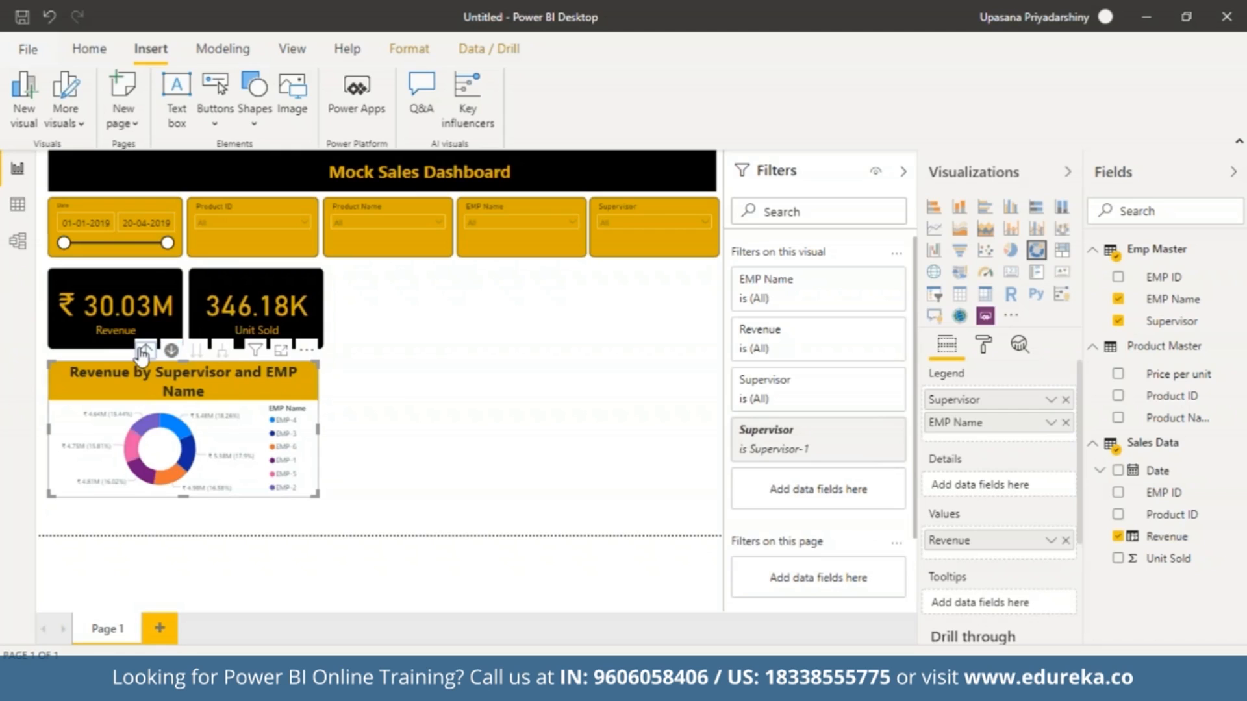
left_click(436, 455)
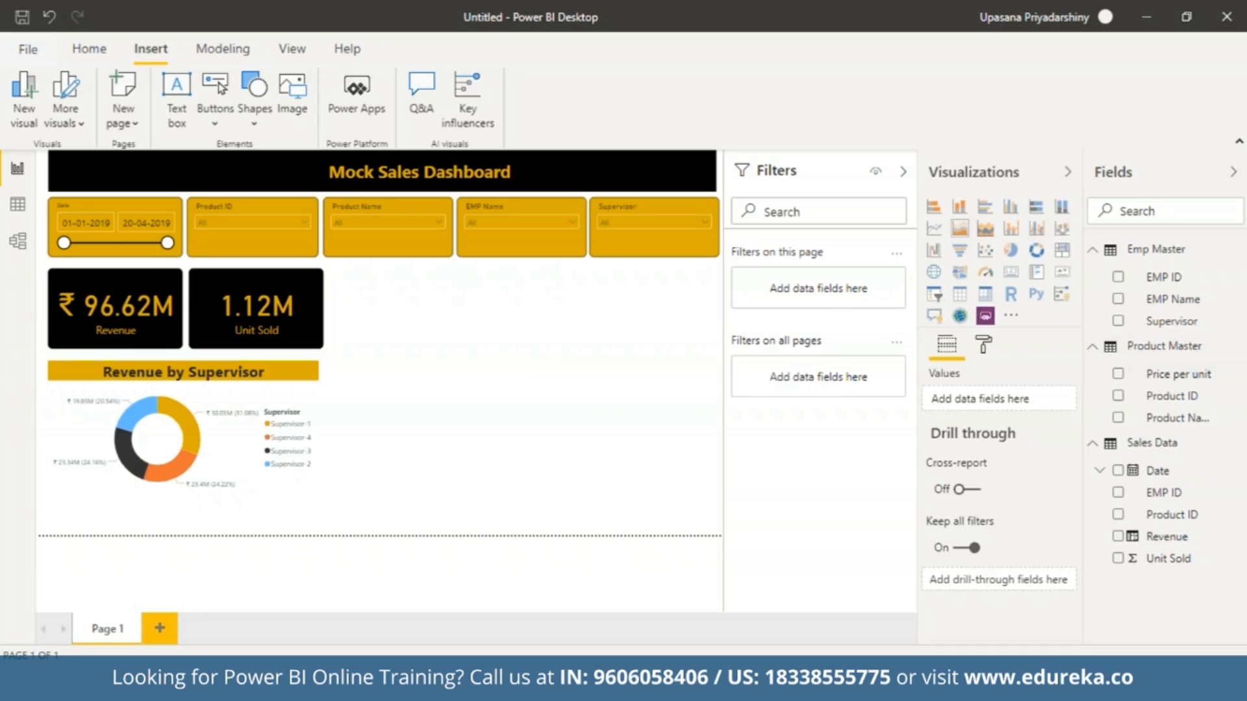
Add an area chart beside the Unit Sold card, under the Product Name and EMP Name slicers, and widen it to span both.
left_click(961, 230)
left_click_drag(400, 449, 409, 359)
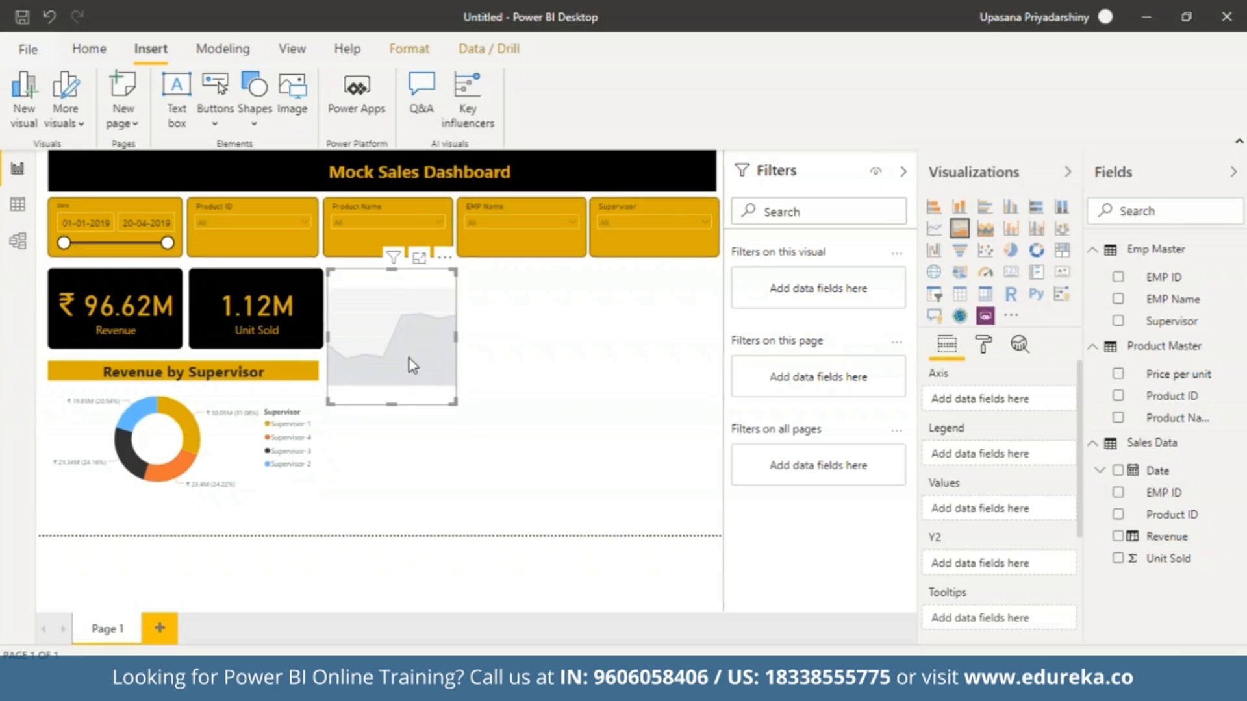
left_click_drag(457, 403, 584, 417)
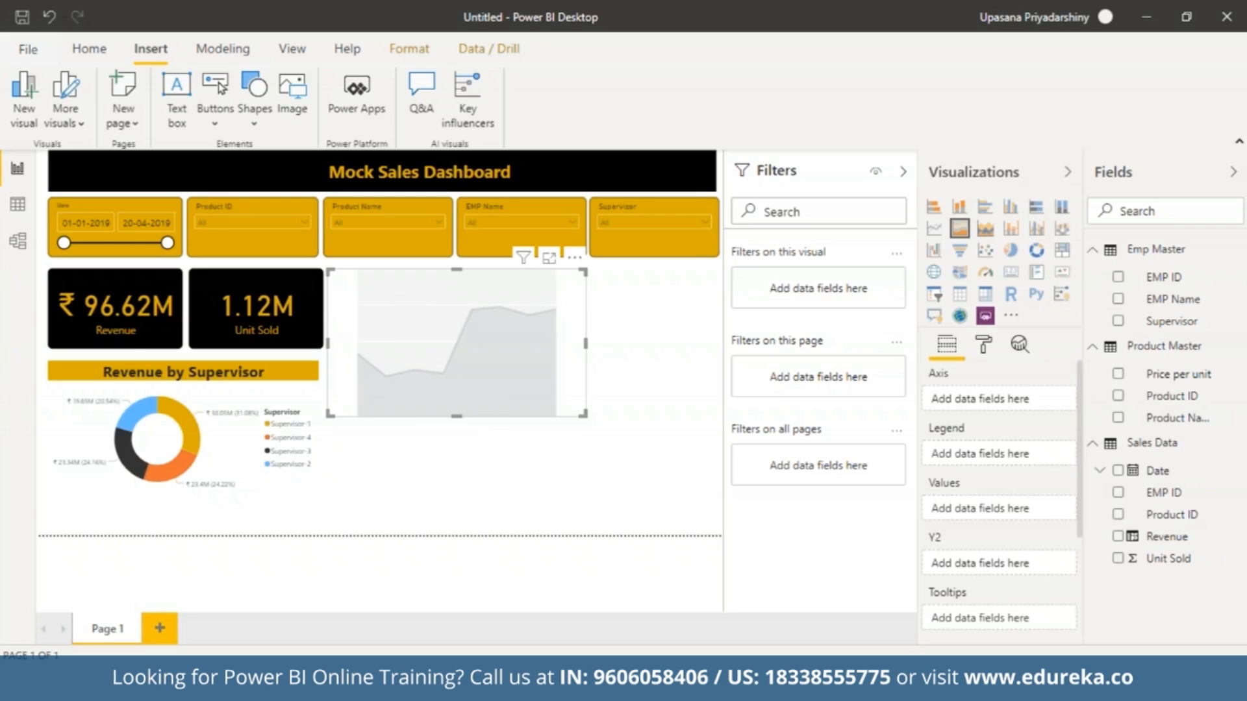
left_click_drag(452, 419, 454, 398)
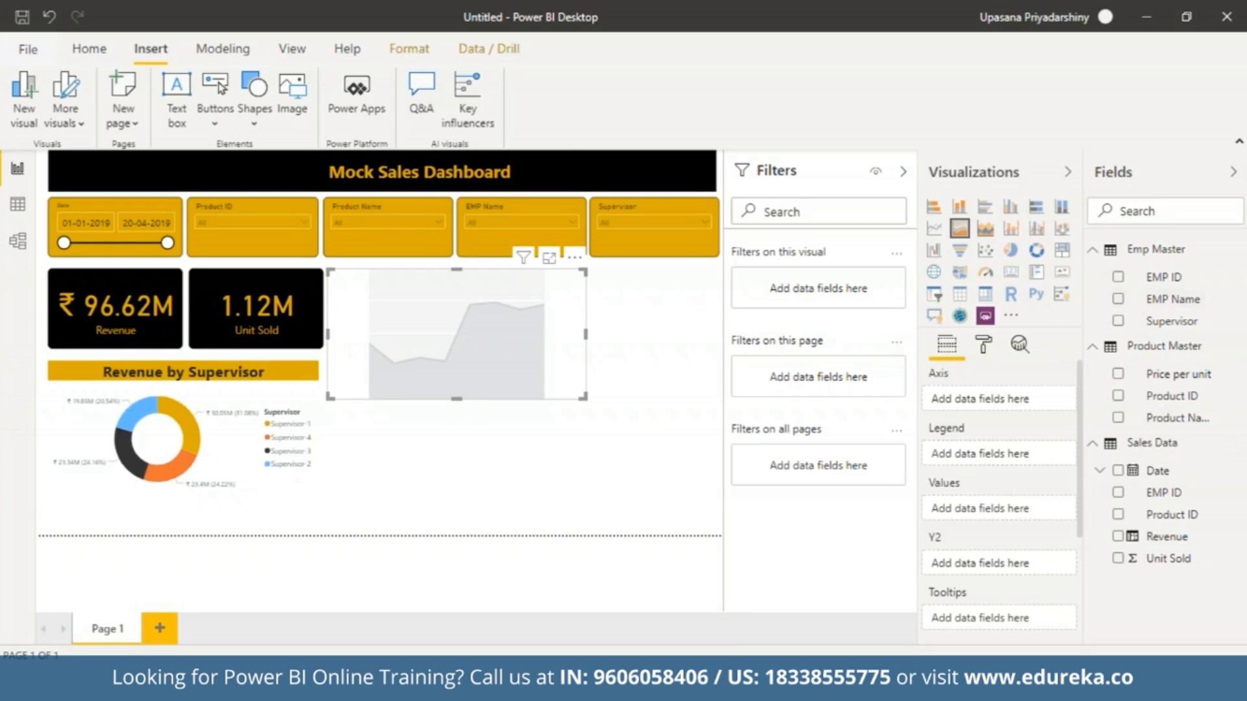
Use Date from Sales Data, as plain dates instead of the hierarchy, for the area chart's axis and Revenue as its values.
left_click_drag(1162, 472, 1004, 409)
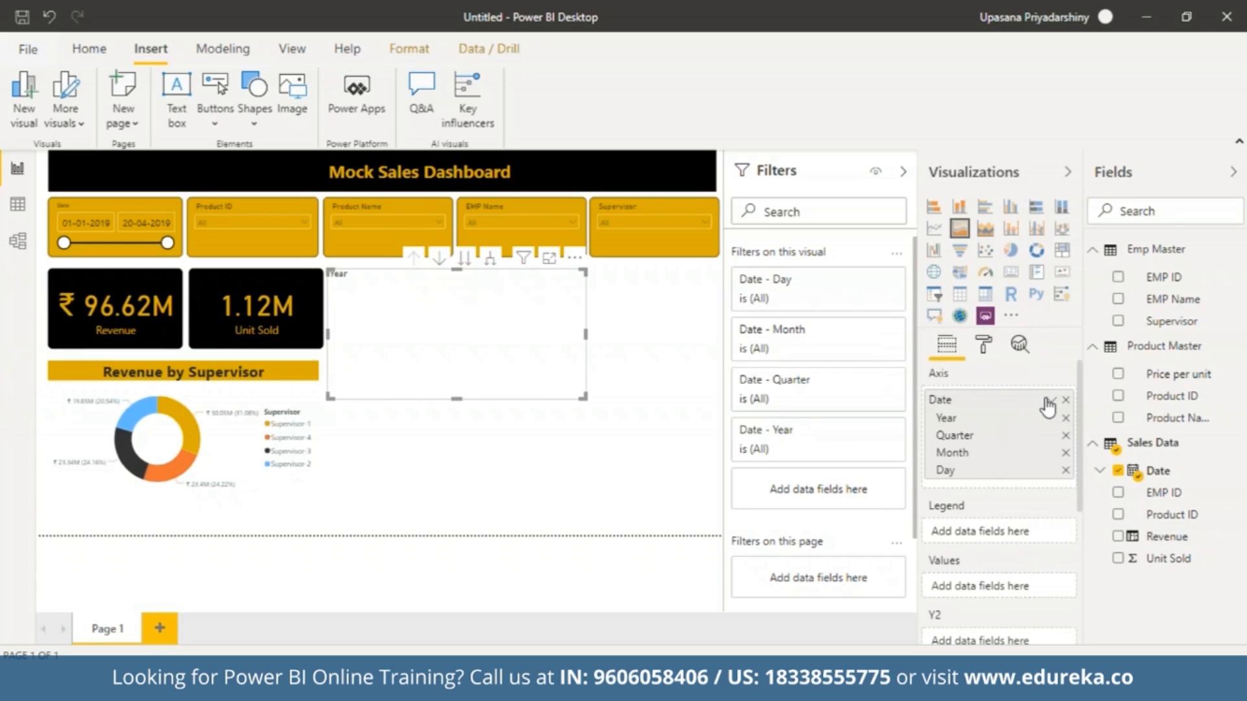
left_click(1048, 402)
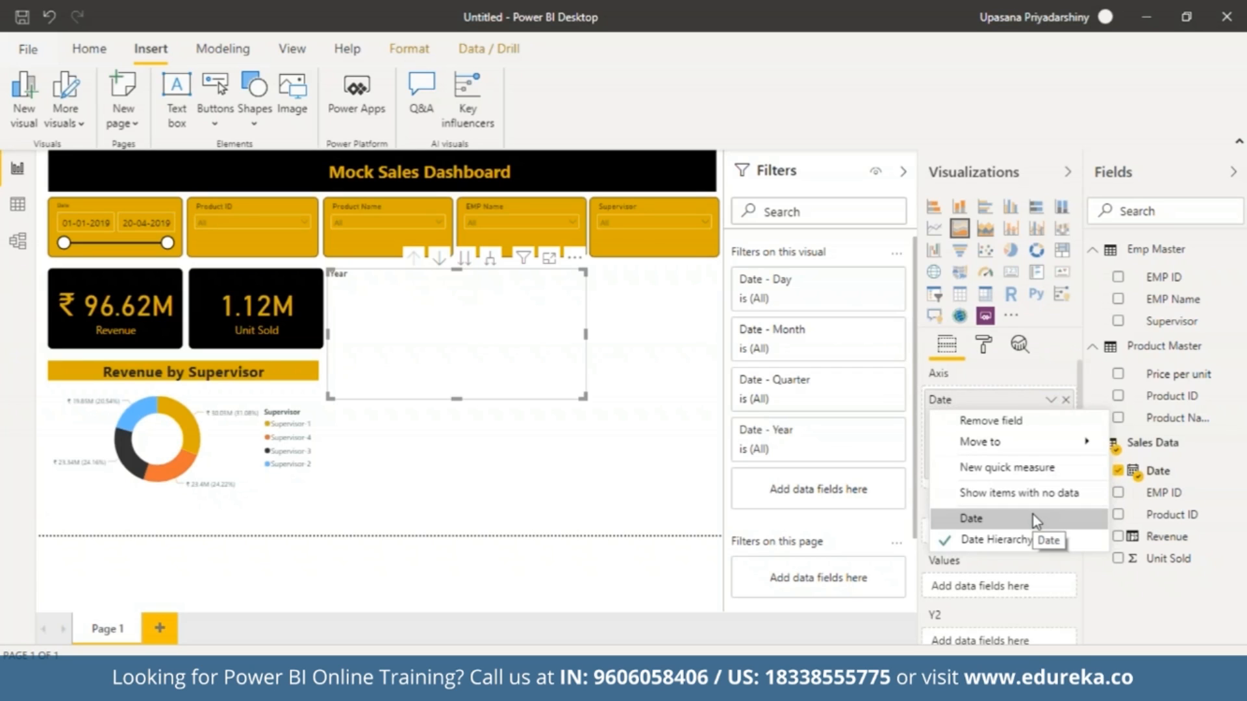
left_click(1033, 518)
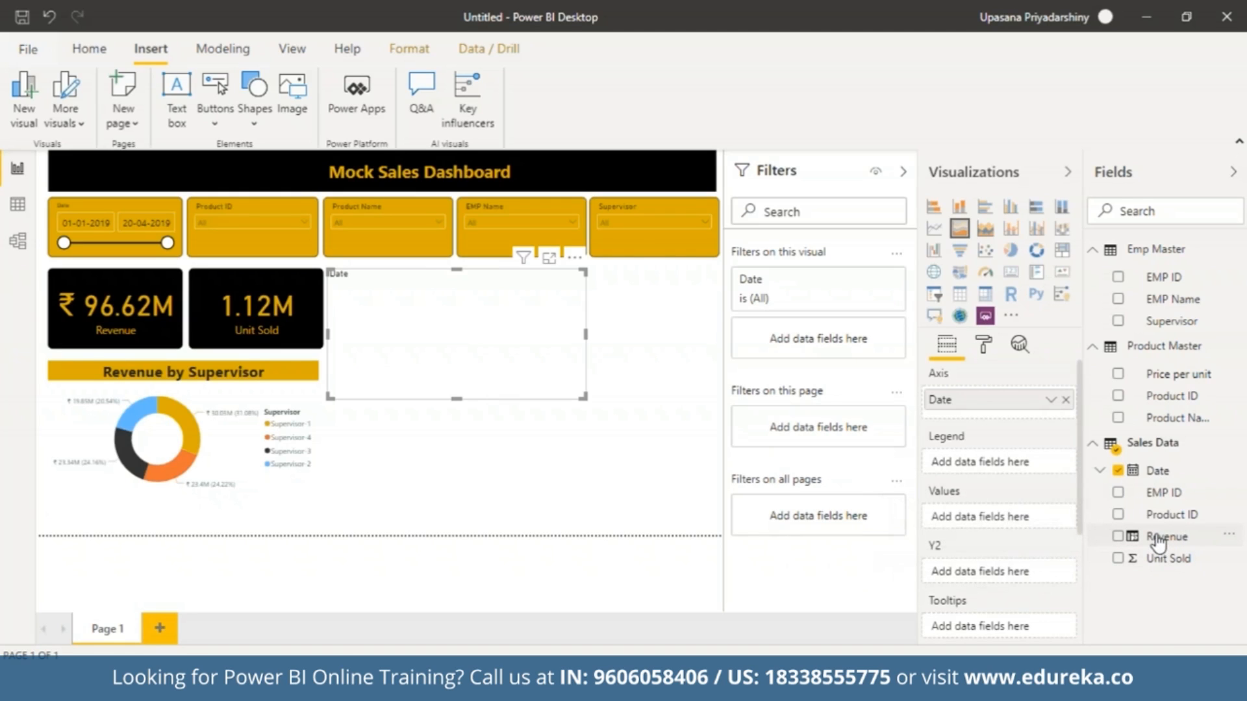
left_click_drag(1157, 540, 984, 525)
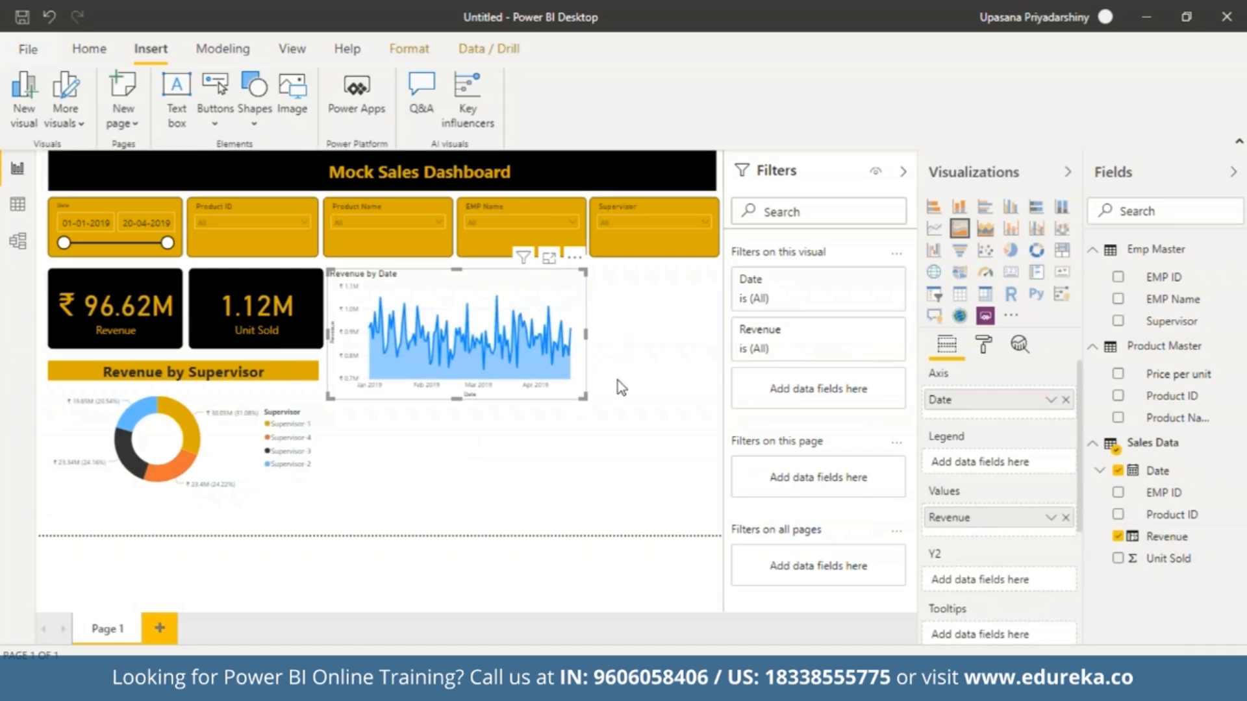
Test the Date slicer on the area chart by ending the range at 17-02-2019, and restore the end date to 20-04-2019.
mouse_move(371, 345)
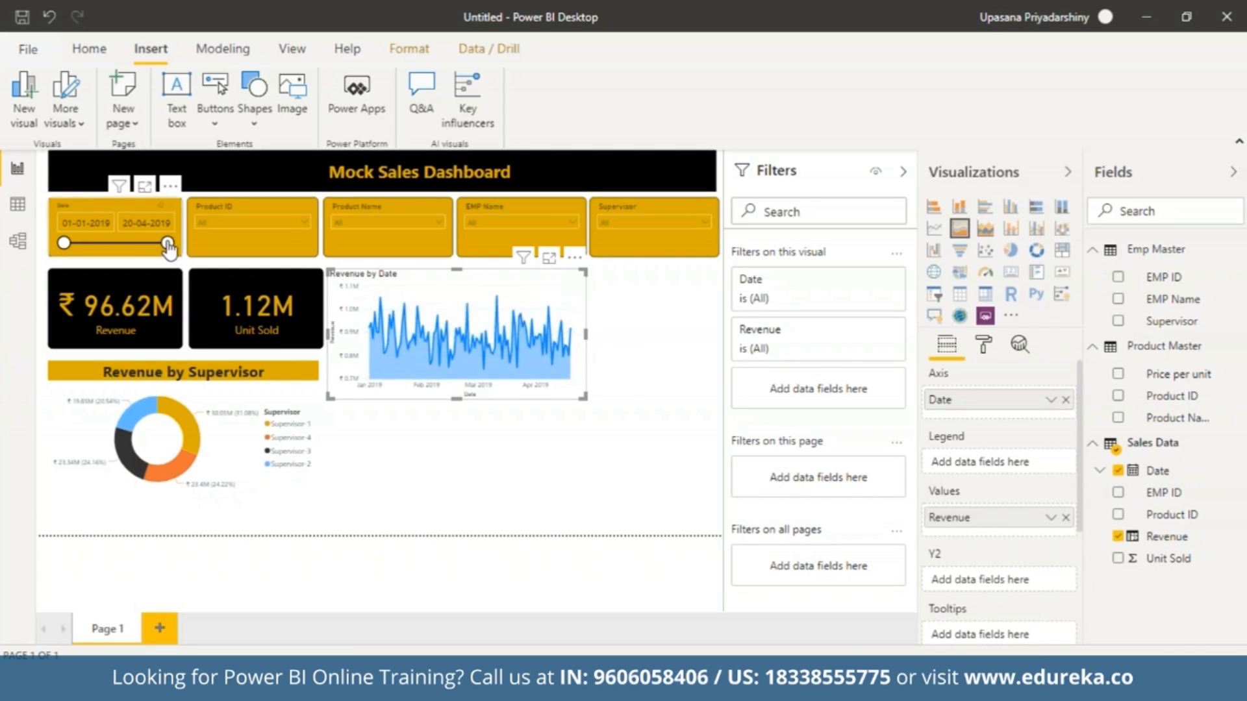
left_click_drag(168, 243, 109, 247)
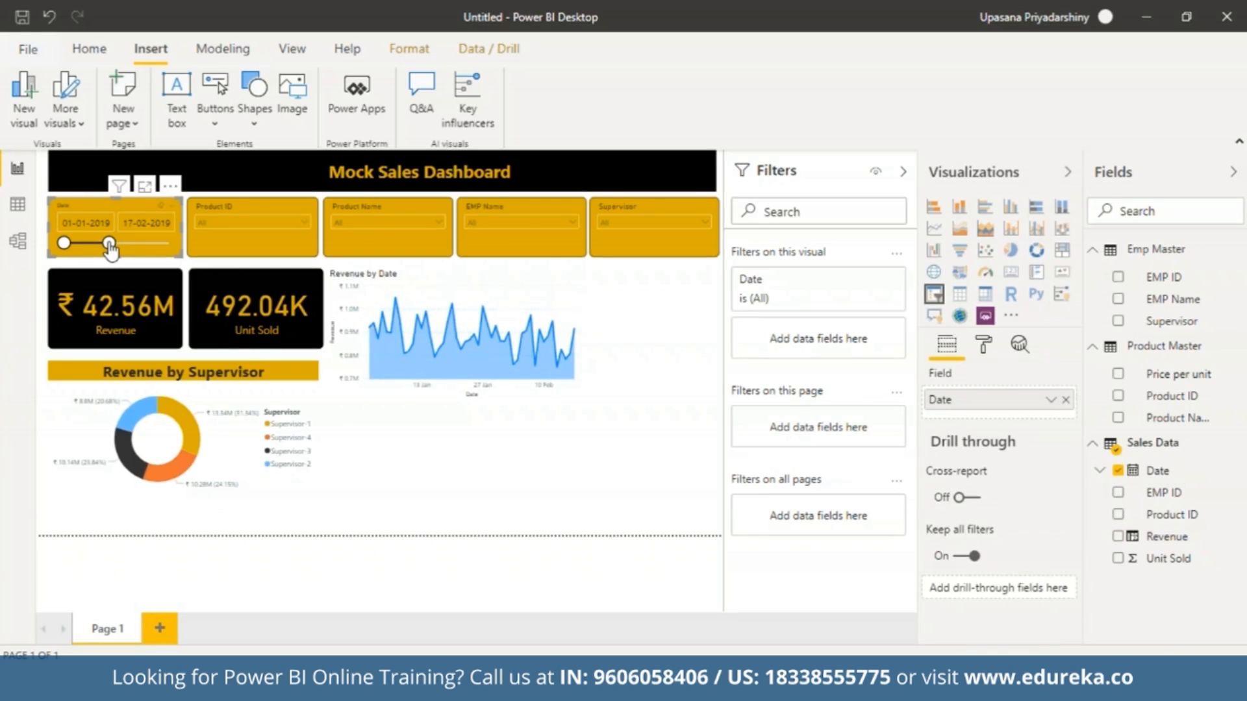
left_click_drag(109, 247, 167, 244)
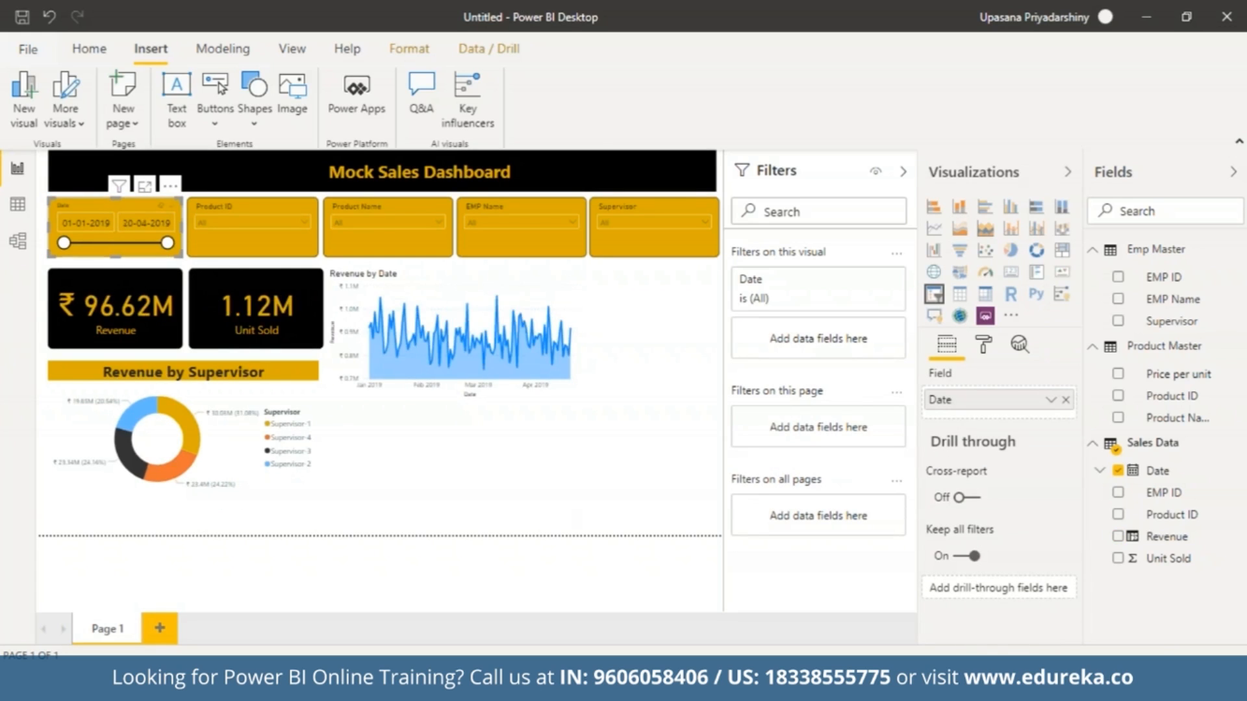
Change the Revenue data color of the Revenue by Date area chart to the theme's gold.
left_click(520, 370)
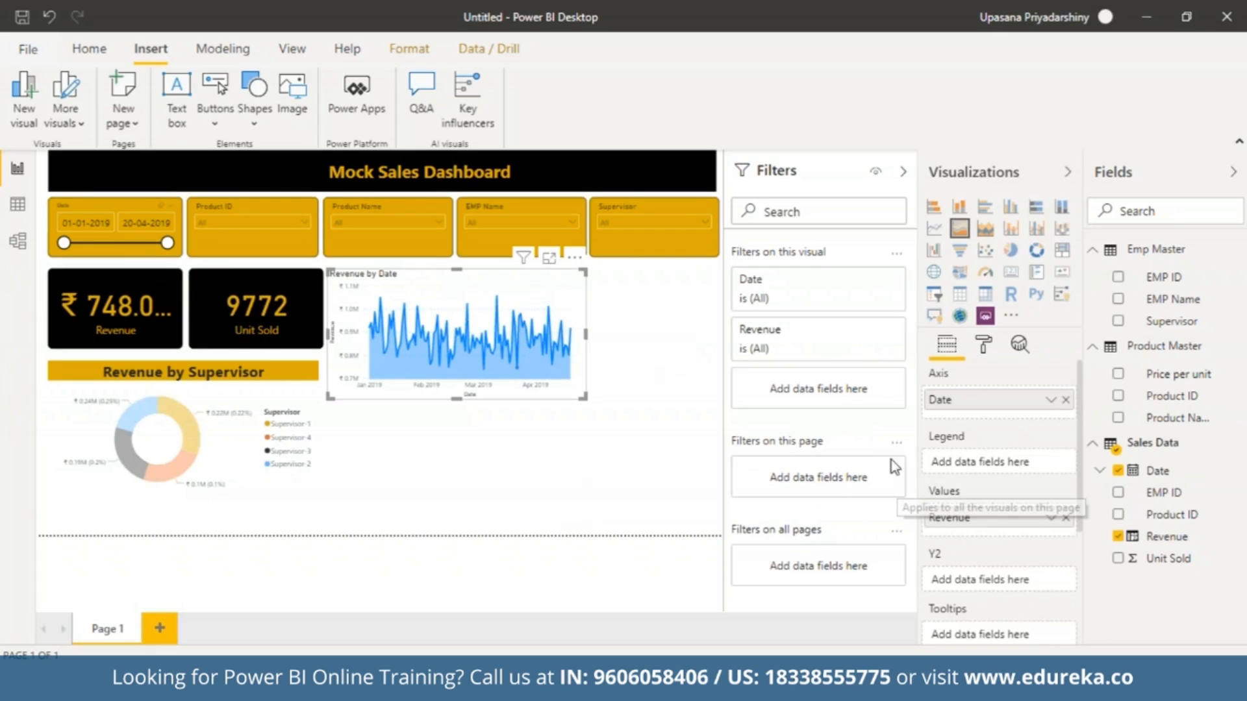
left_click(984, 346)
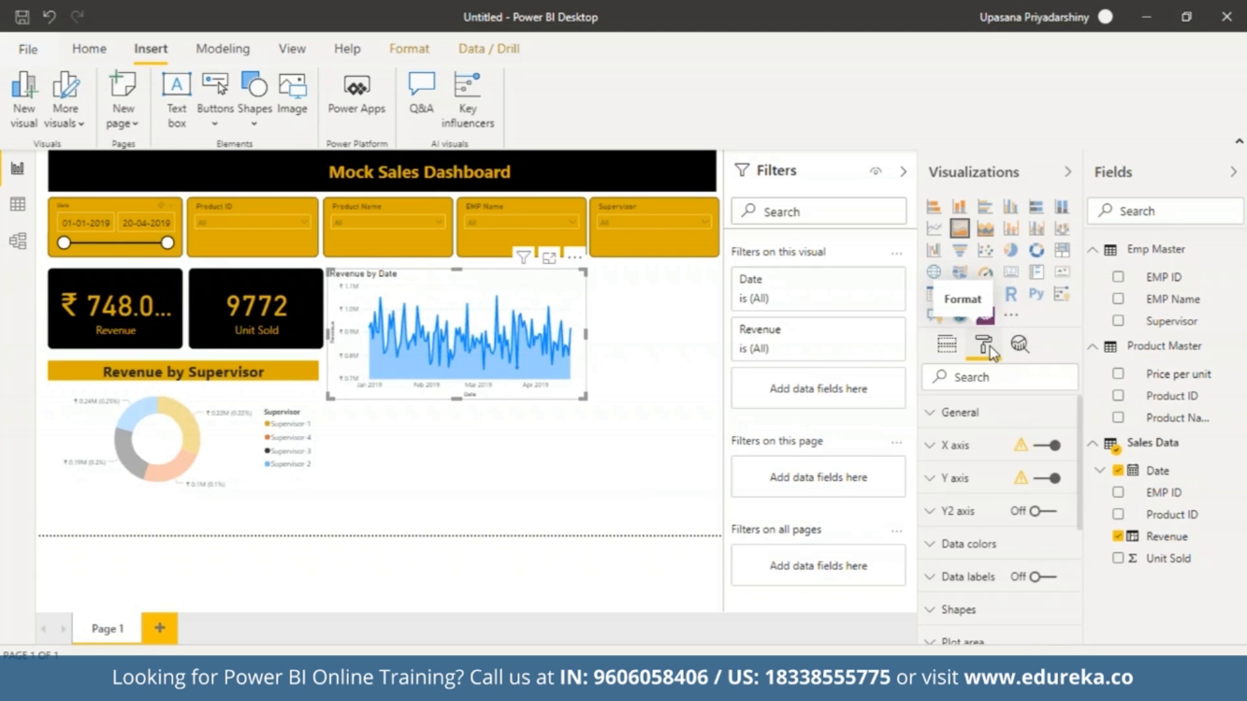
left_click(998, 544)
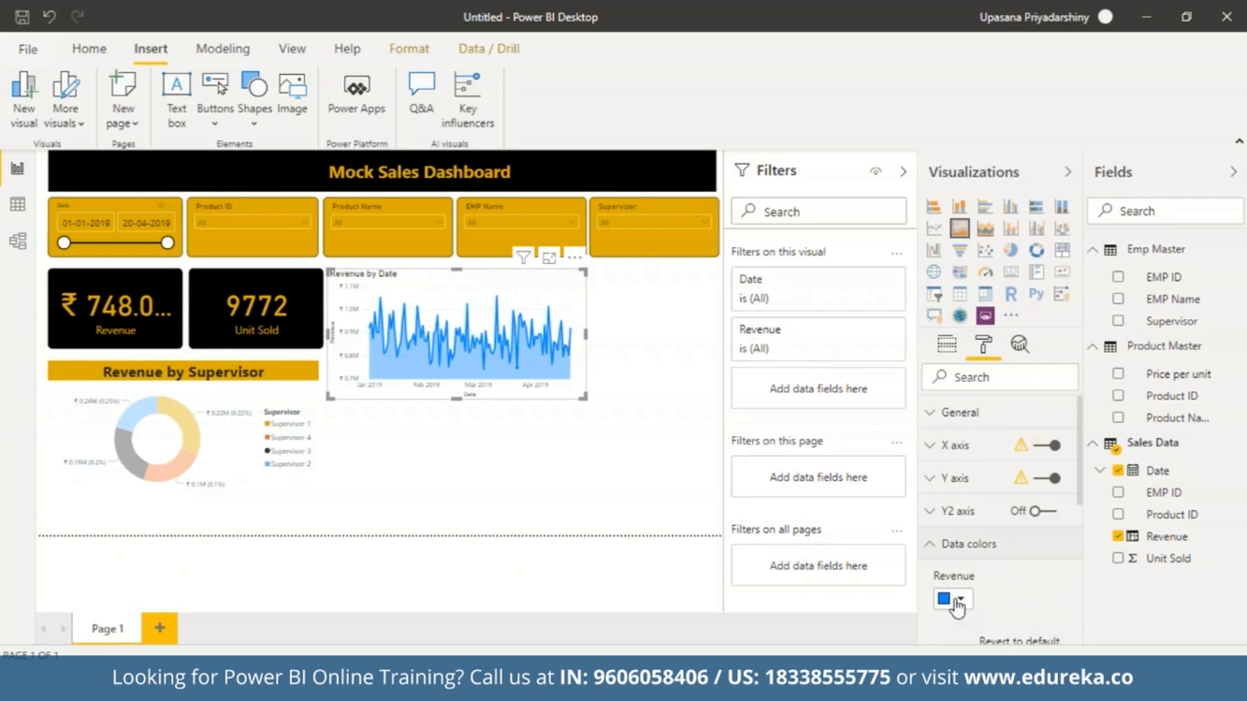
left_click(953, 600)
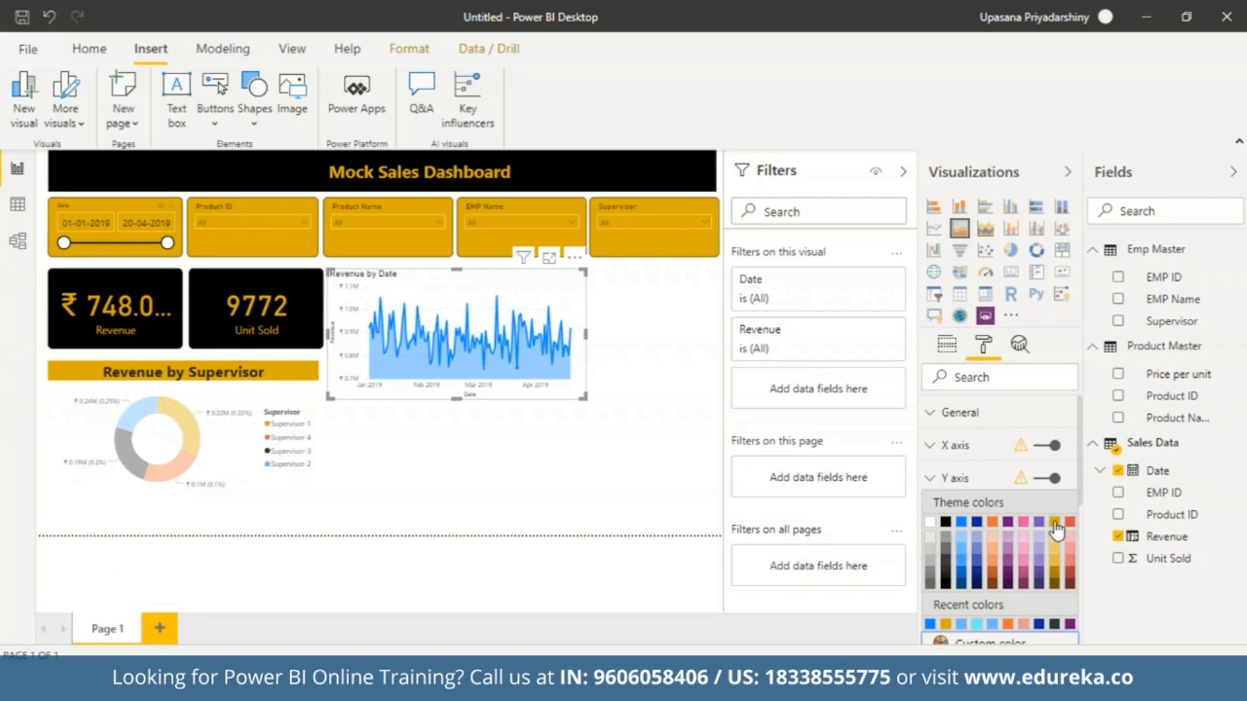
left_click(1055, 529)
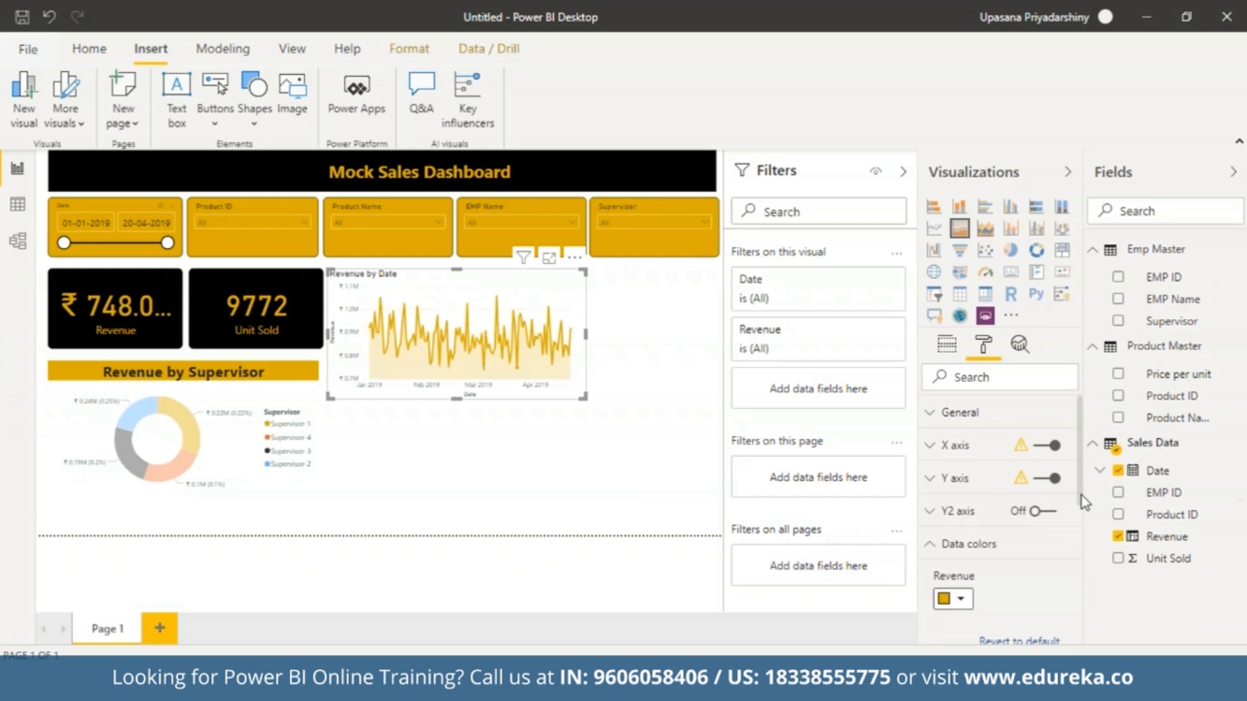
Turn on data labels for the area chart and color them black.
left_click_drag(1081, 501, 1097, 606)
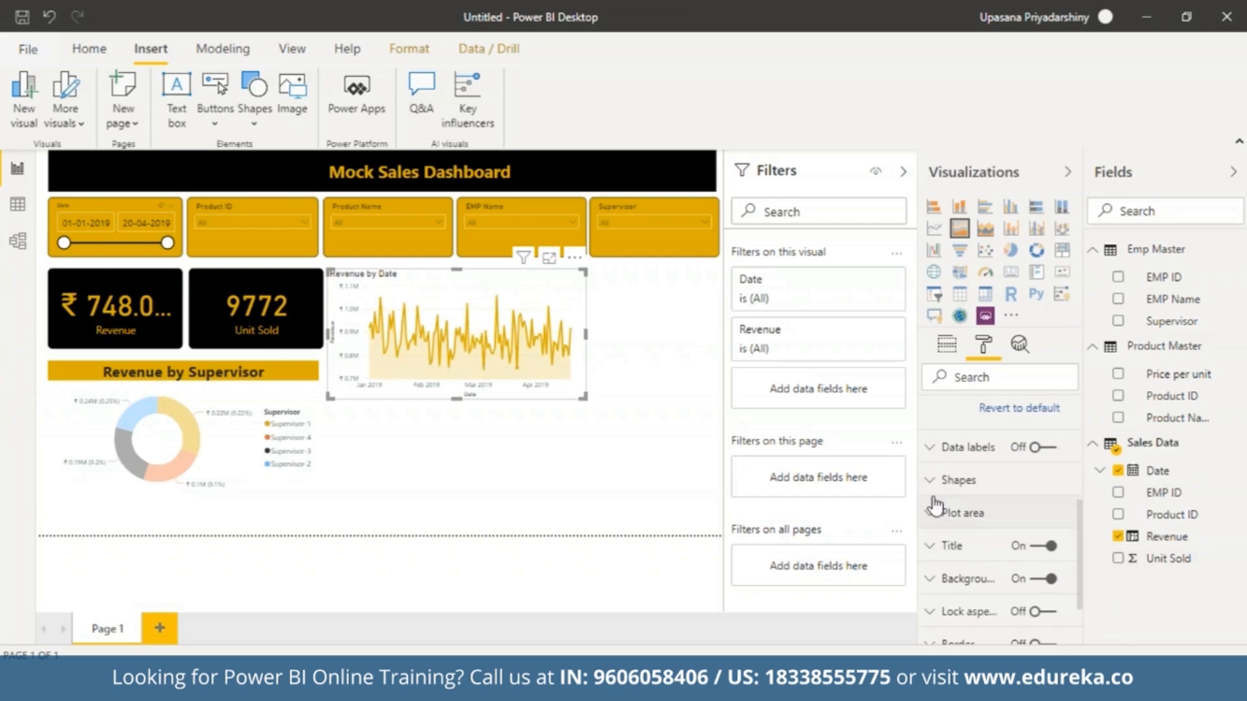
left_click(1038, 448)
left_click(932, 449)
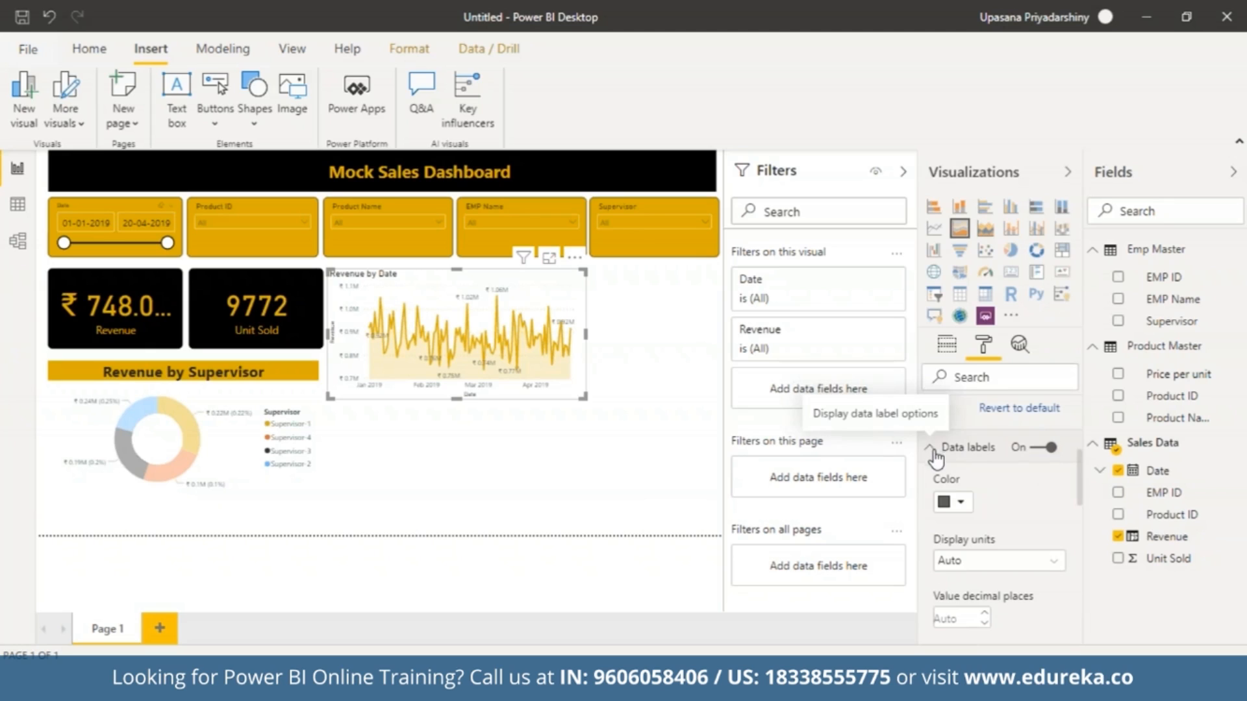
left_click(952, 502)
left_click(948, 329)
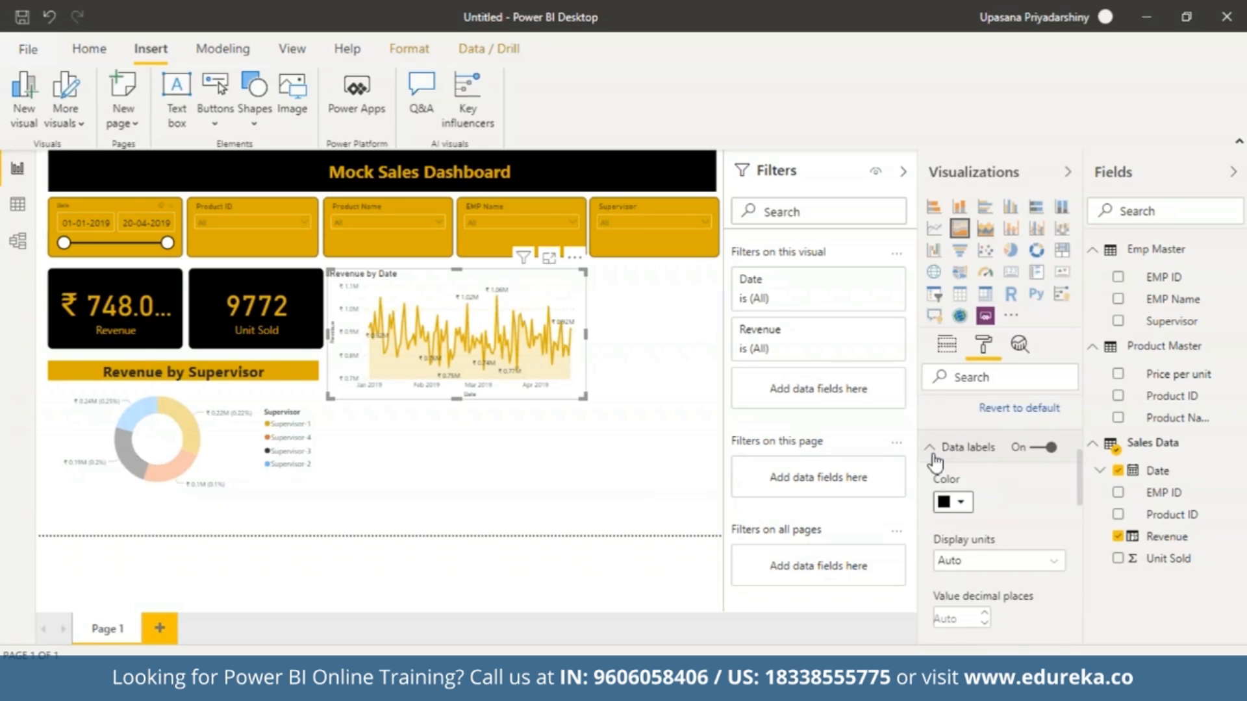
Center the Revenue by Date title of the area chart.
scroll(935, 462, "down", 3)
left_click(984, 519)
left_click(984, 519)
left_click_drag(1078, 525, 1076, 422)
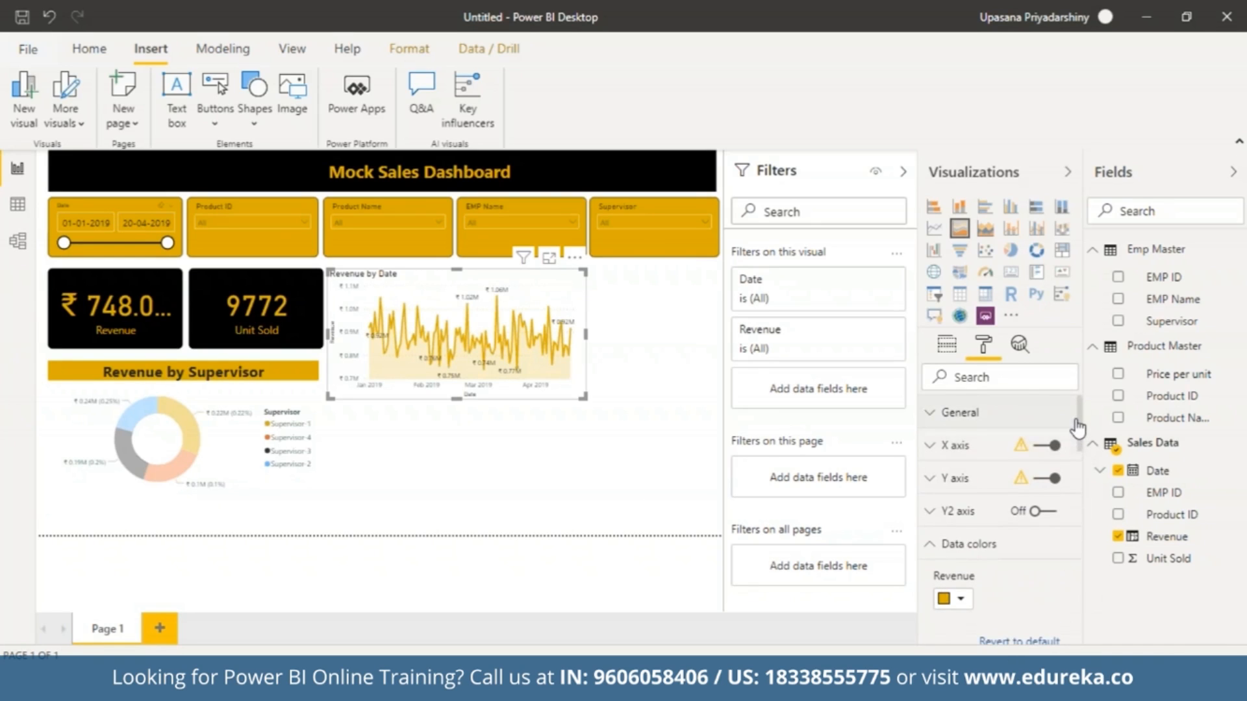
left_click(967, 411)
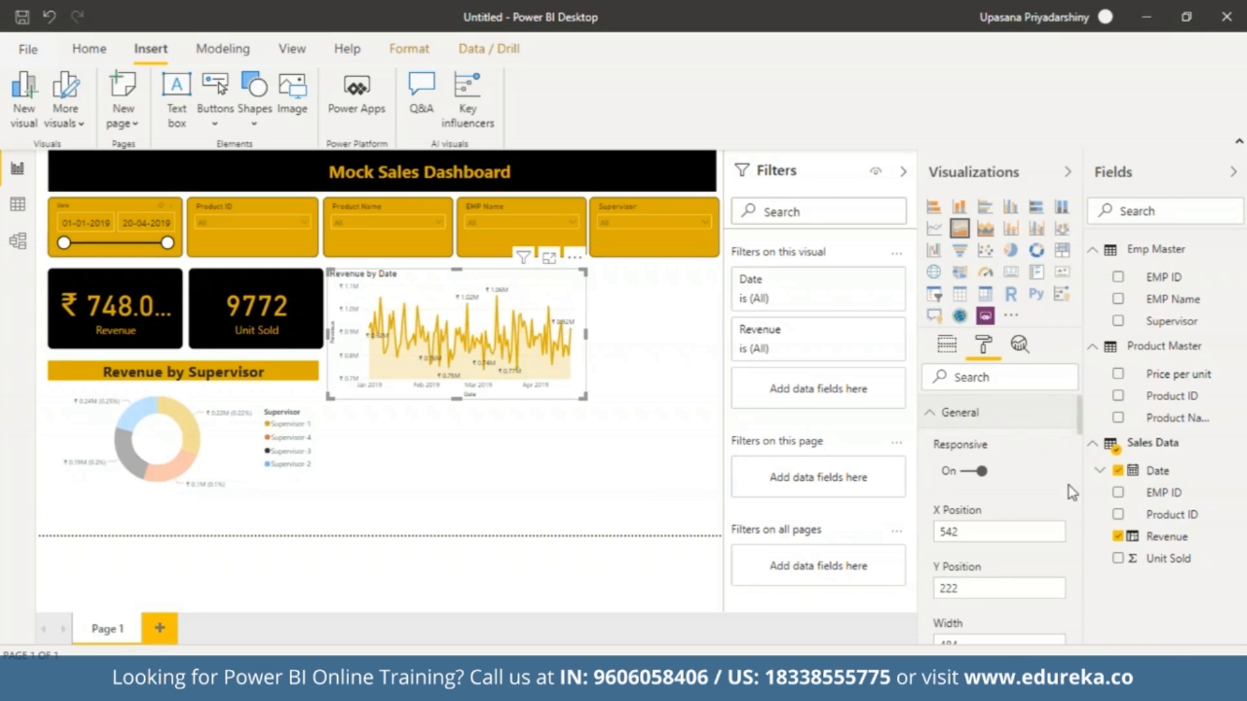
left_click_drag(1080, 433, 1115, 635)
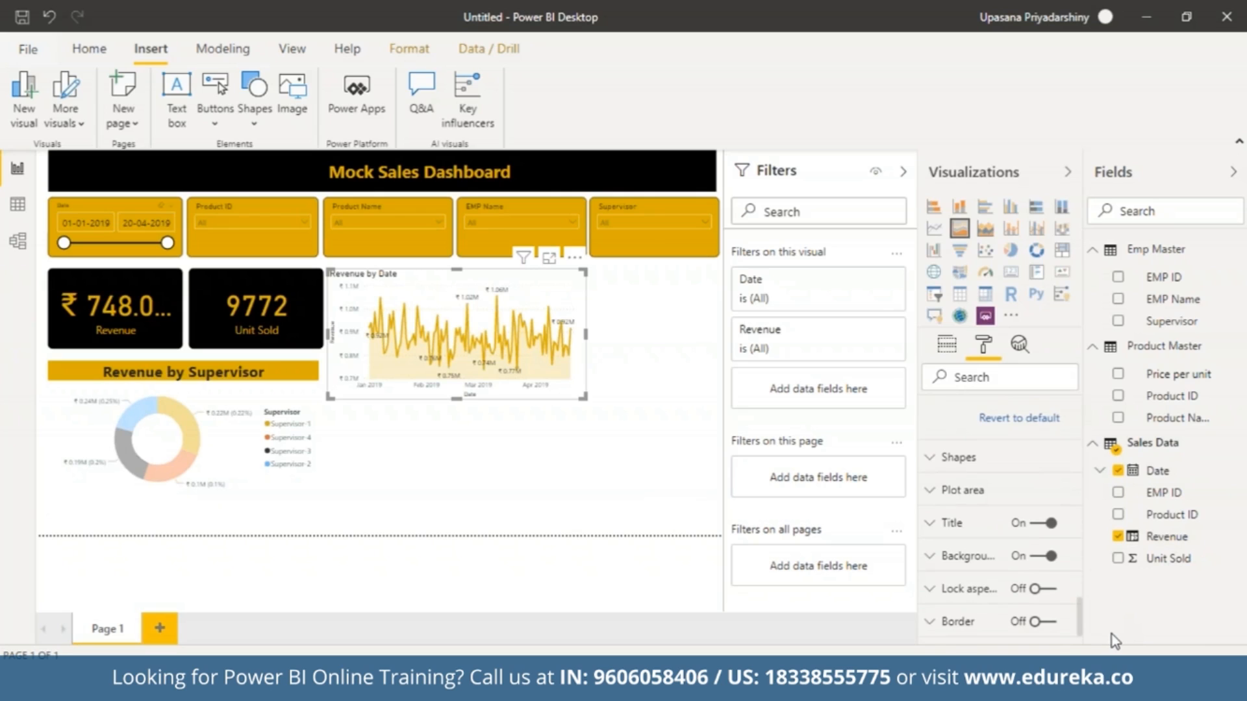
left_click(942, 534)
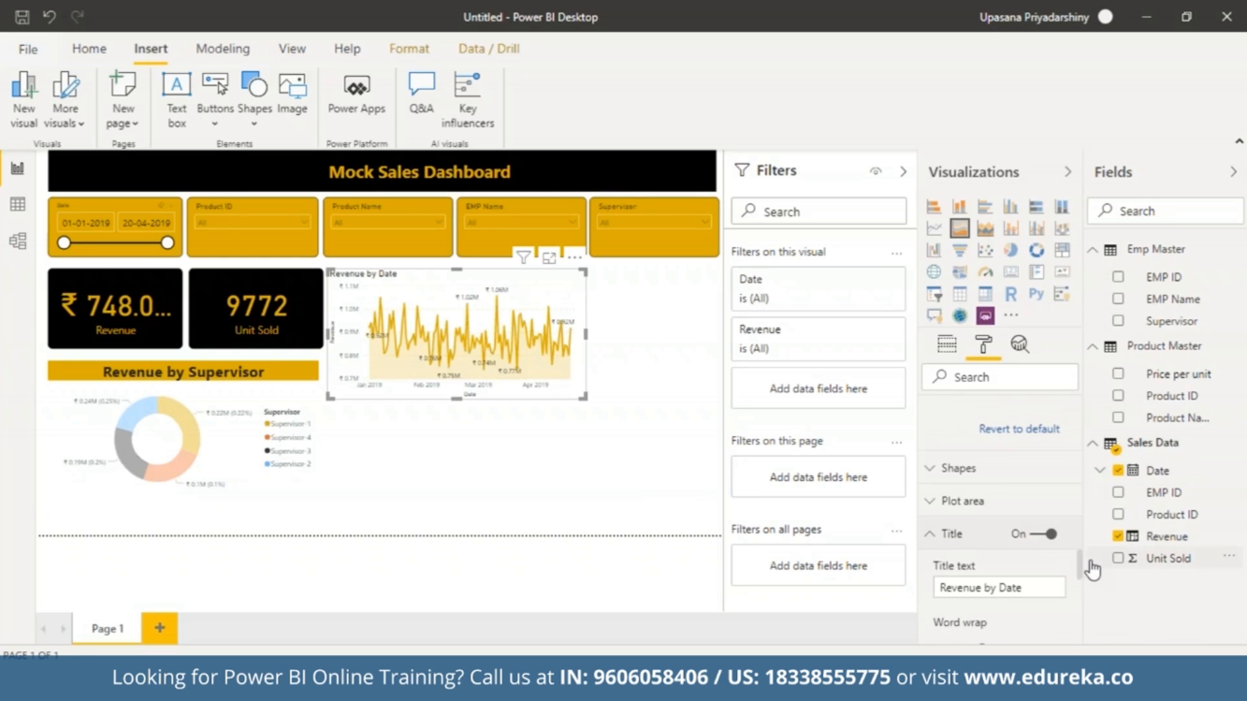
left_click_drag(1079, 562, 1081, 588)
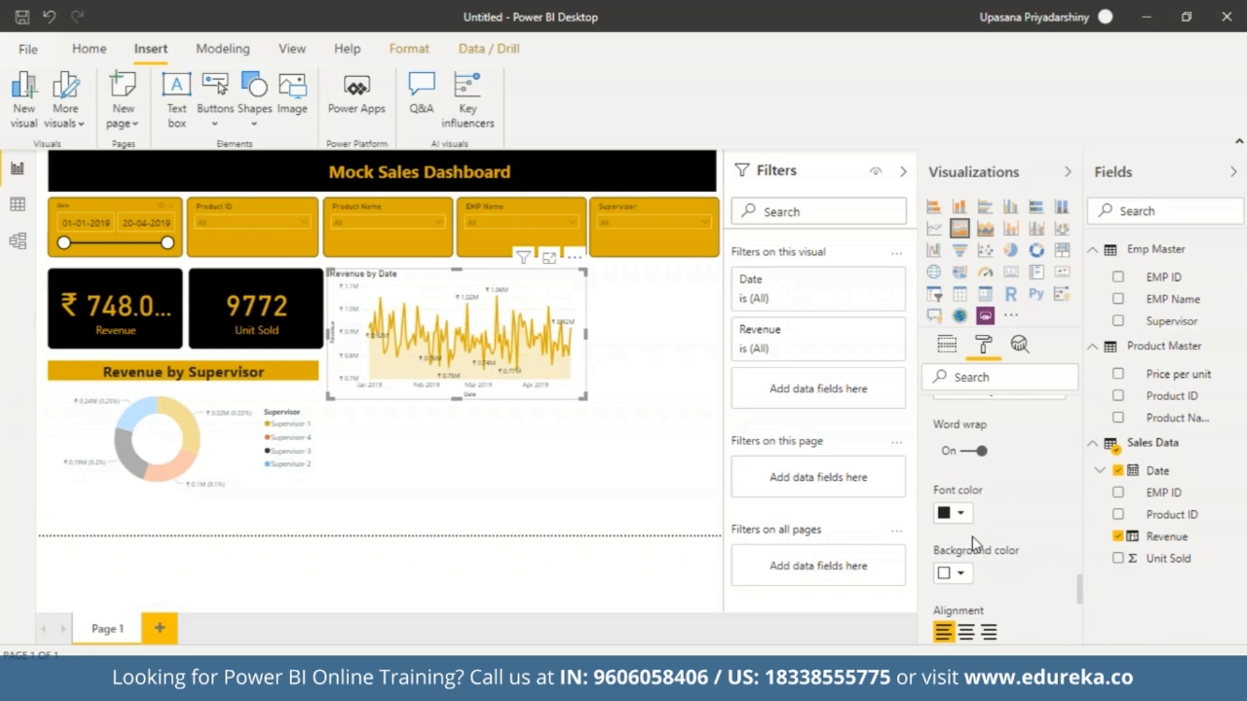
left_click(960, 515)
left_click(961, 515)
left_click(968, 631)
Give the area chart's title a black background and a gold font color.
left_click(962, 575)
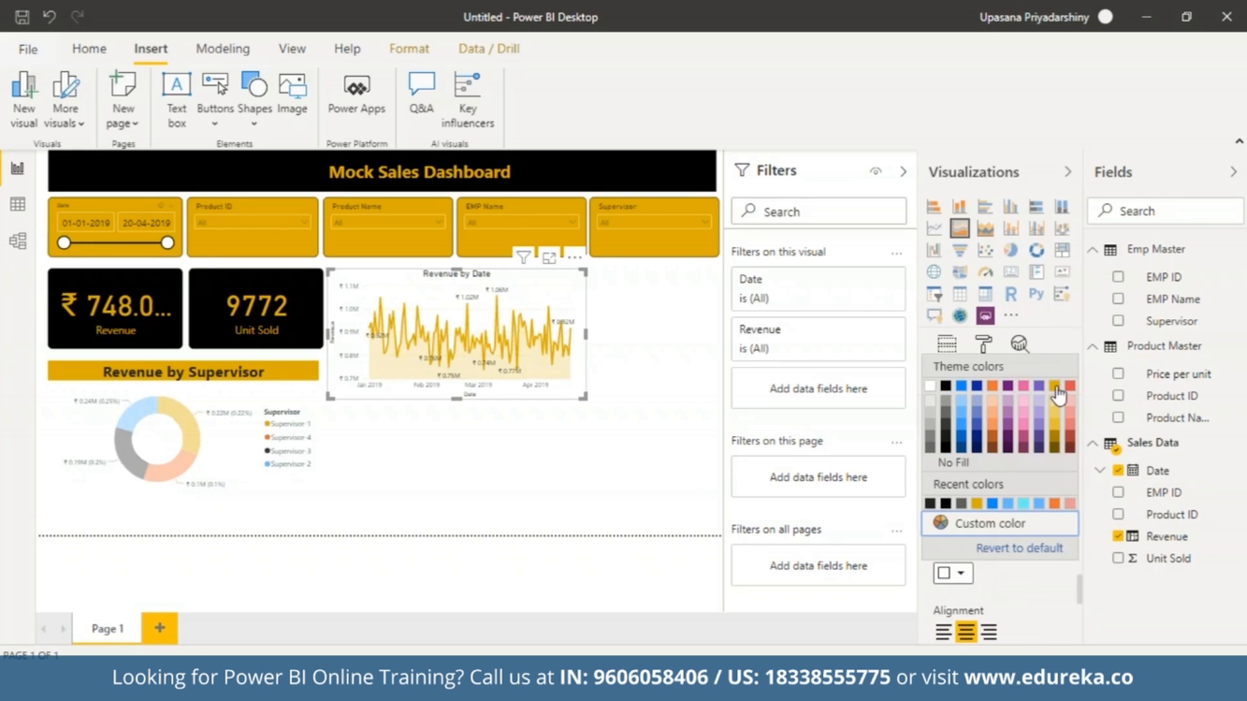
left_click(1055, 388)
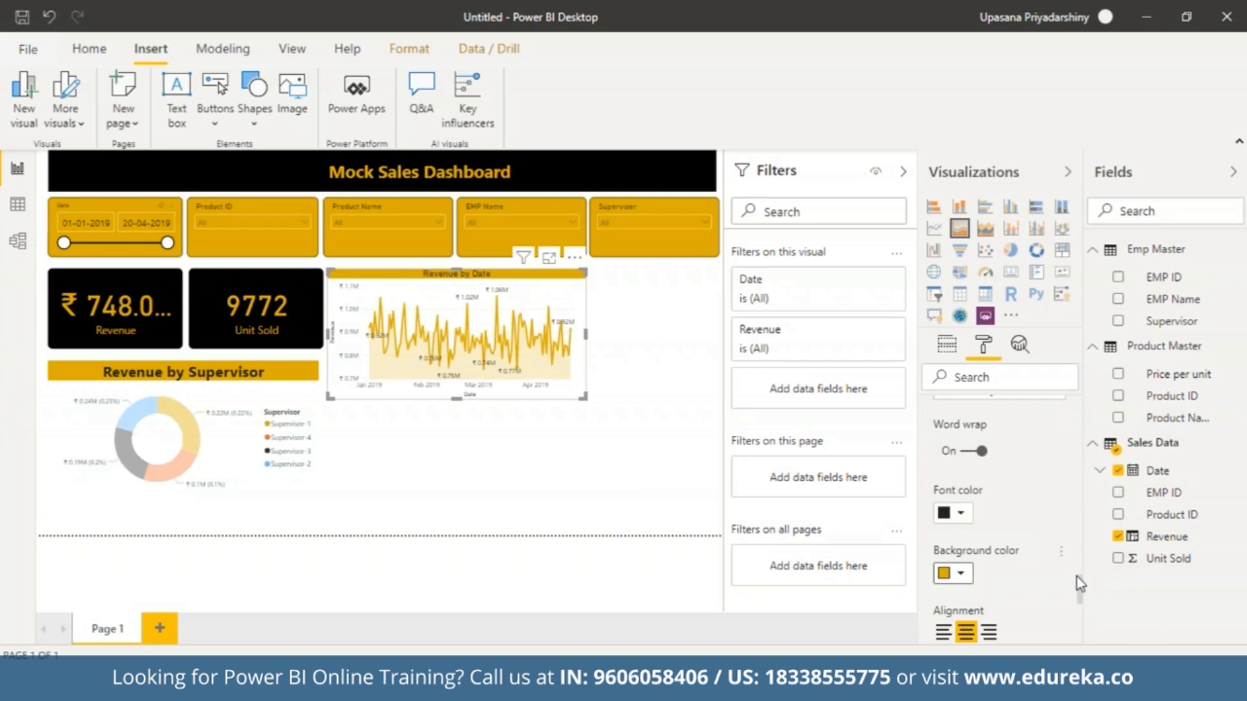
left_click(962, 575)
left_click(950, 384)
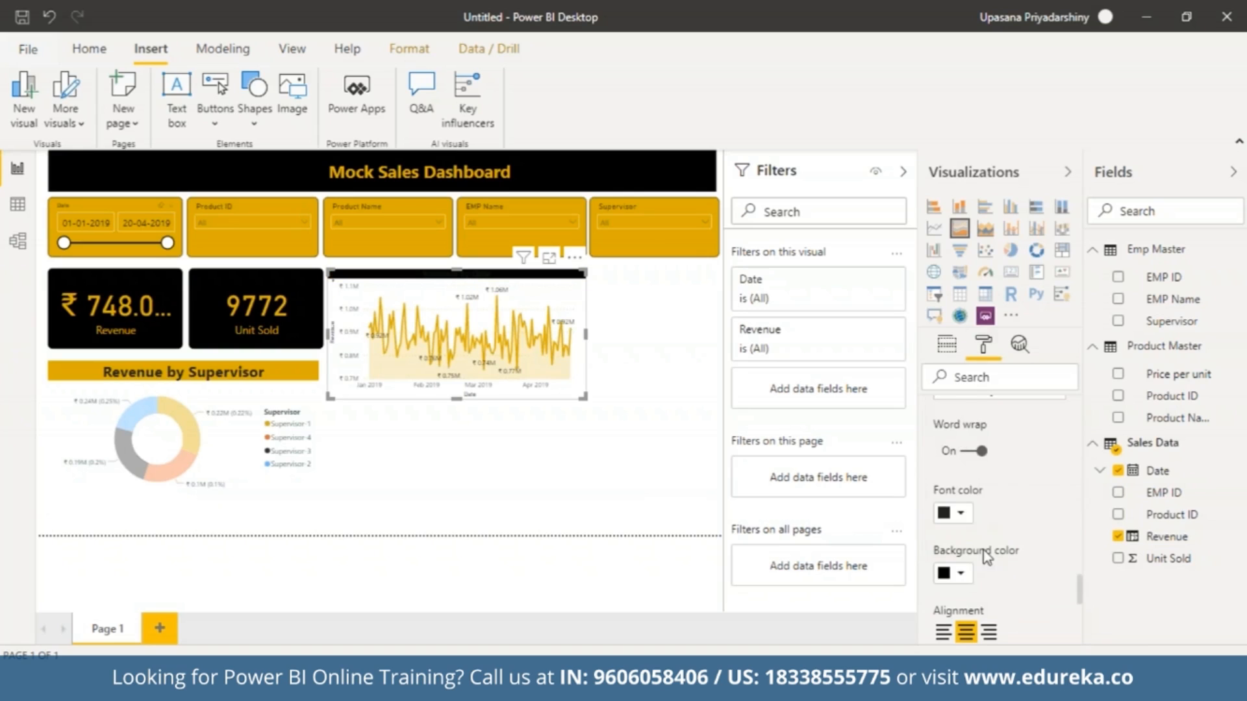
left_click(962, 513)
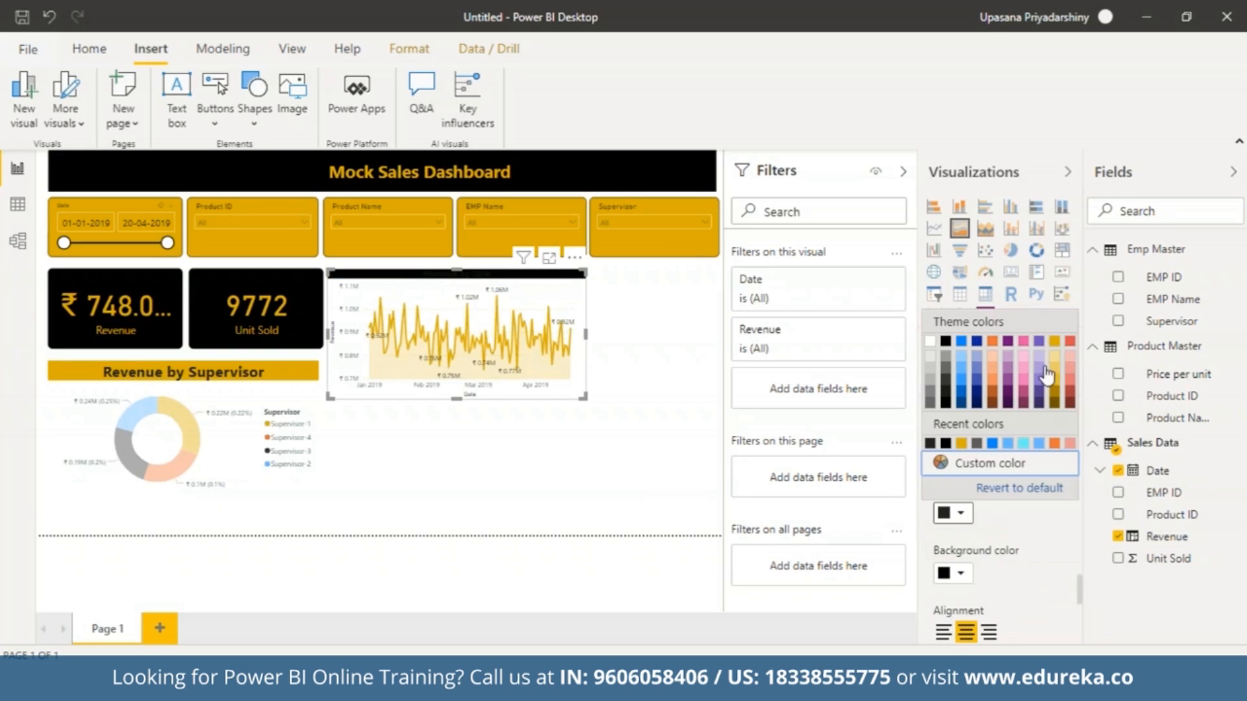
left_click(1054, 341)
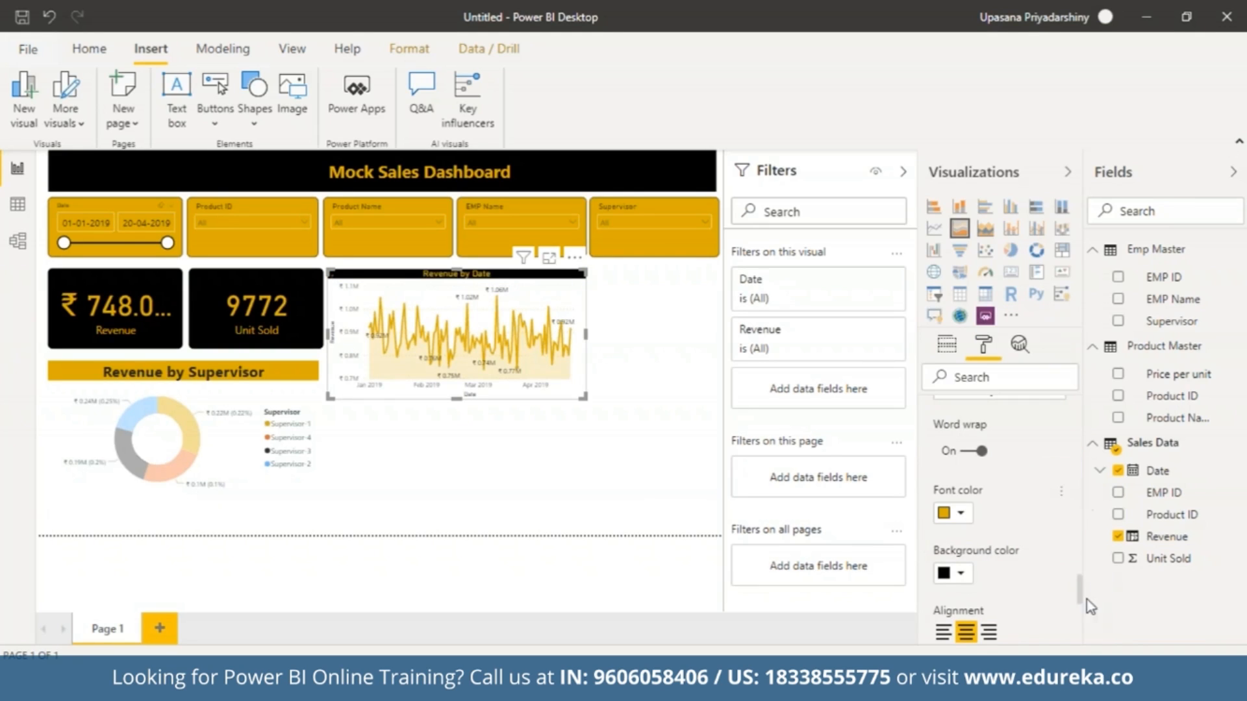
Set the area chart title's text size to 21 pt and its font family to Segoe (Bold).
left_click_drag(1078, 589, 1081, 609)
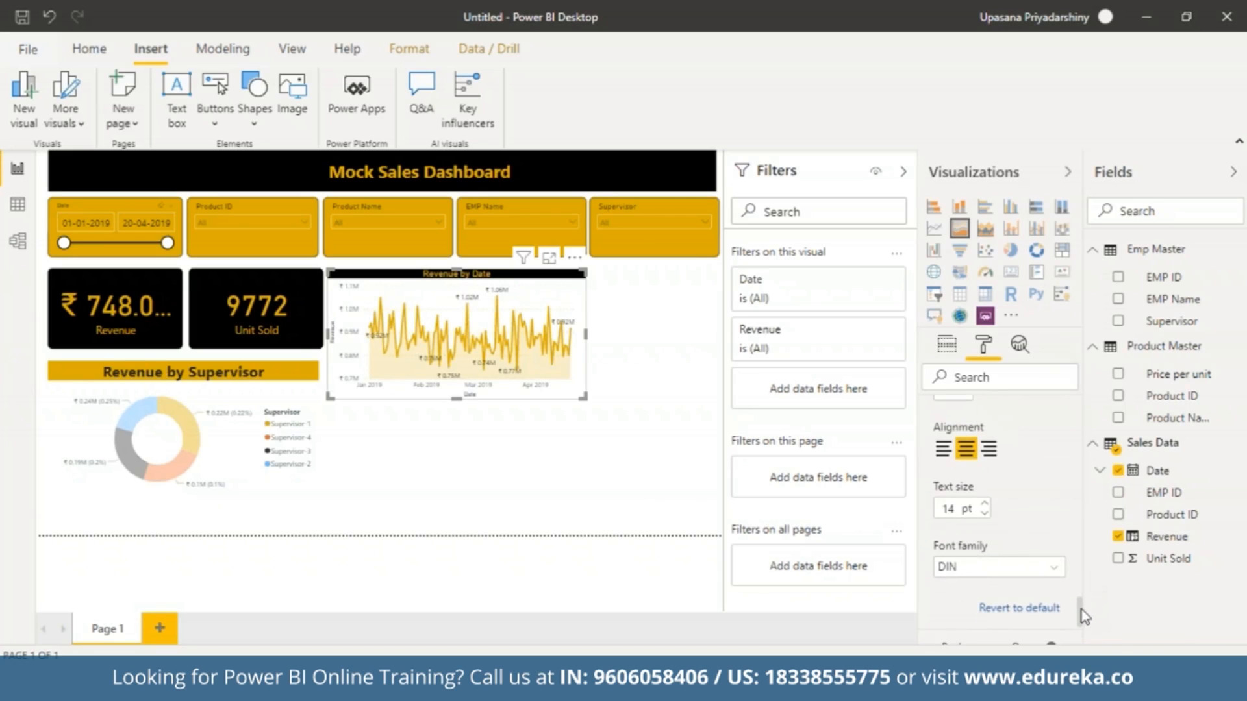
left_click(985, 504)
left_click(986, 504)
left_click(985, 504)
left_click(985, 504)
left_click(985, 505)
left_click(986, 505)
left_click(985, 504)
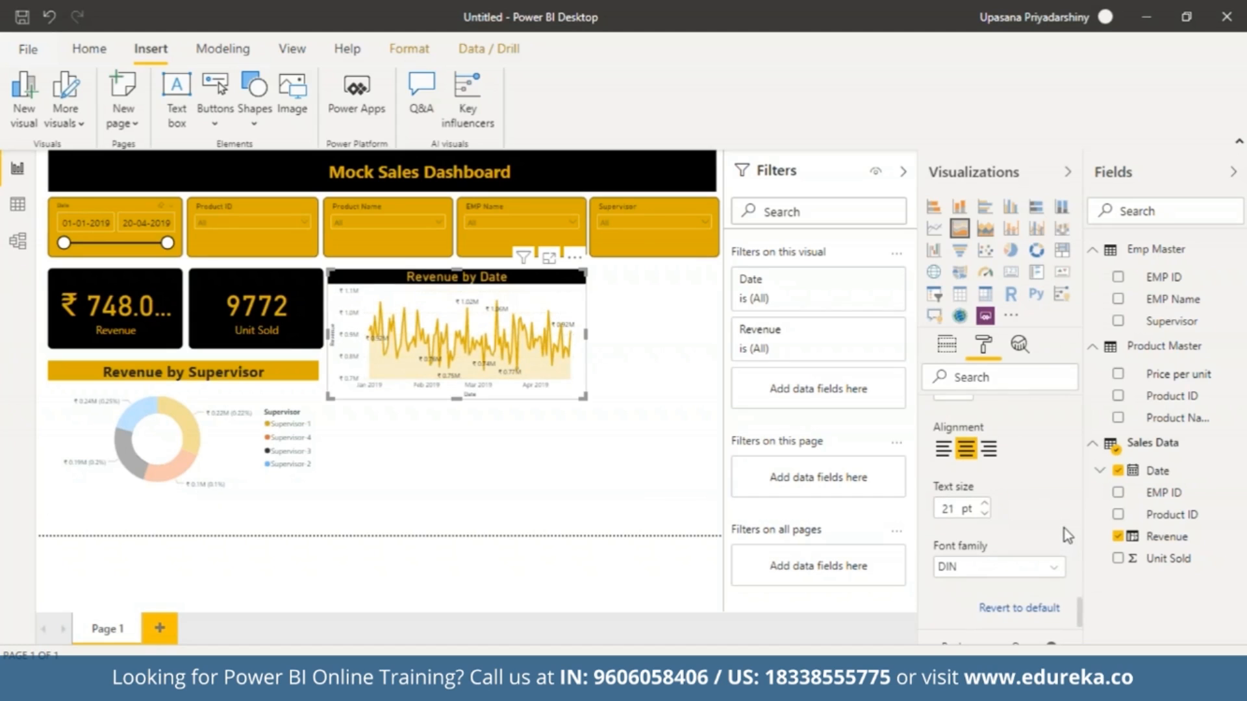
left_click(1052, 567)
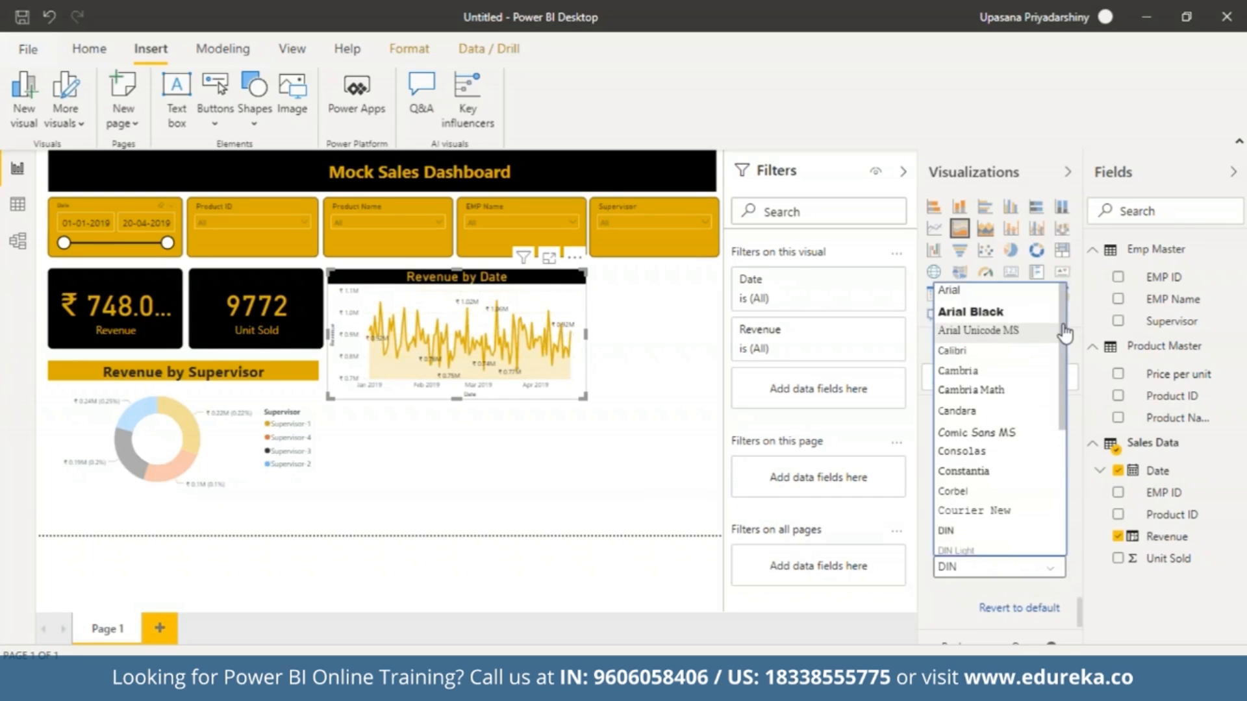
scroll(982, 328, "down", 2)
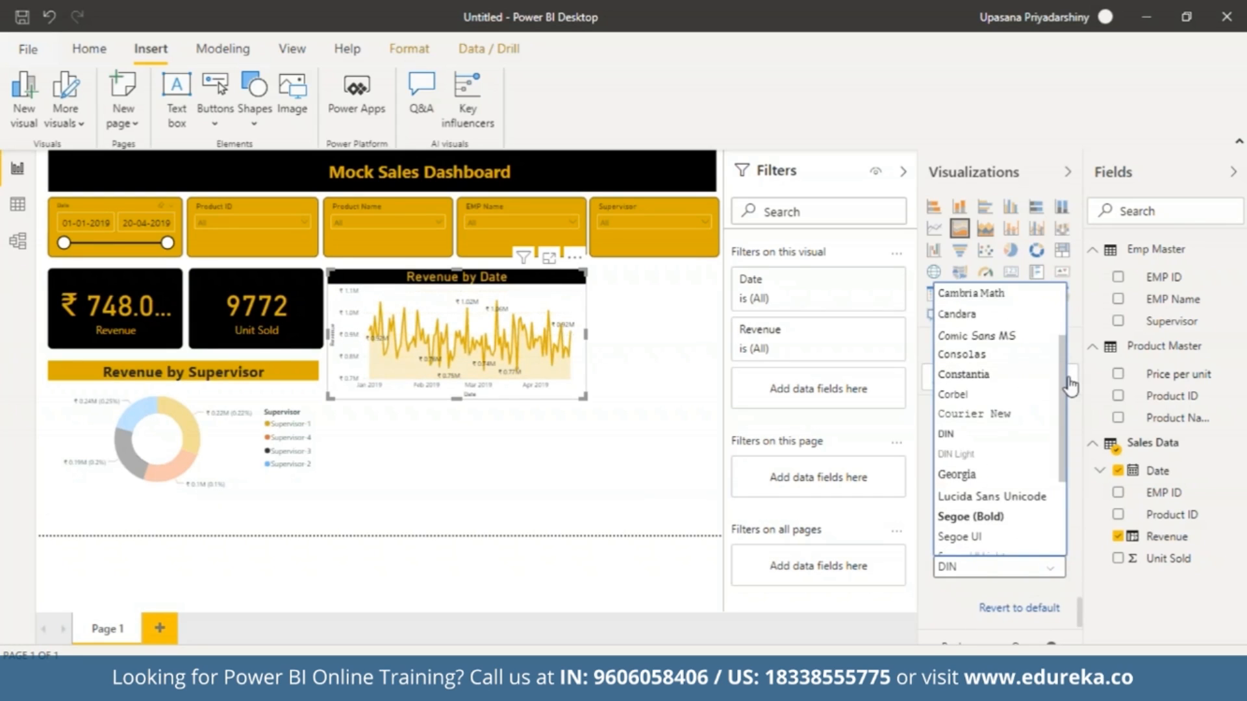
left_click(1000, 506)
left_click(427, 479)
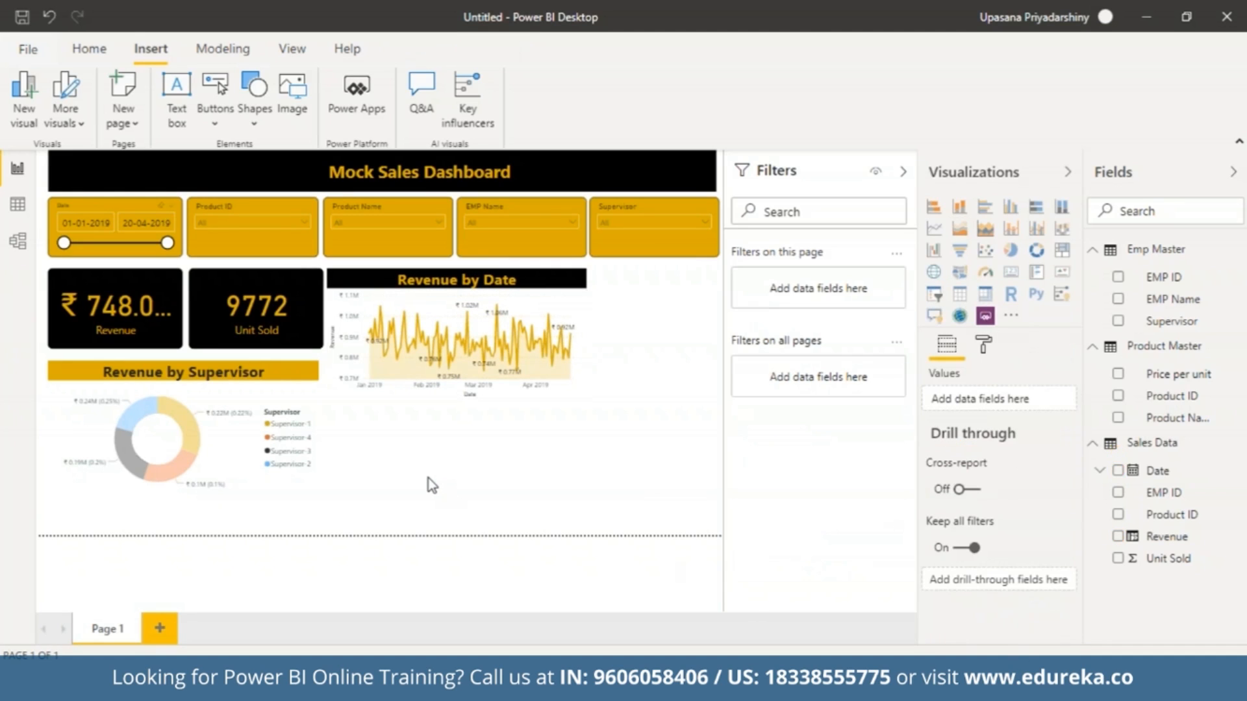
Clear the area chart's cross-highlighting so the cards and donut chart show the full data, leaving no visual selected.
left_click(224, 452)
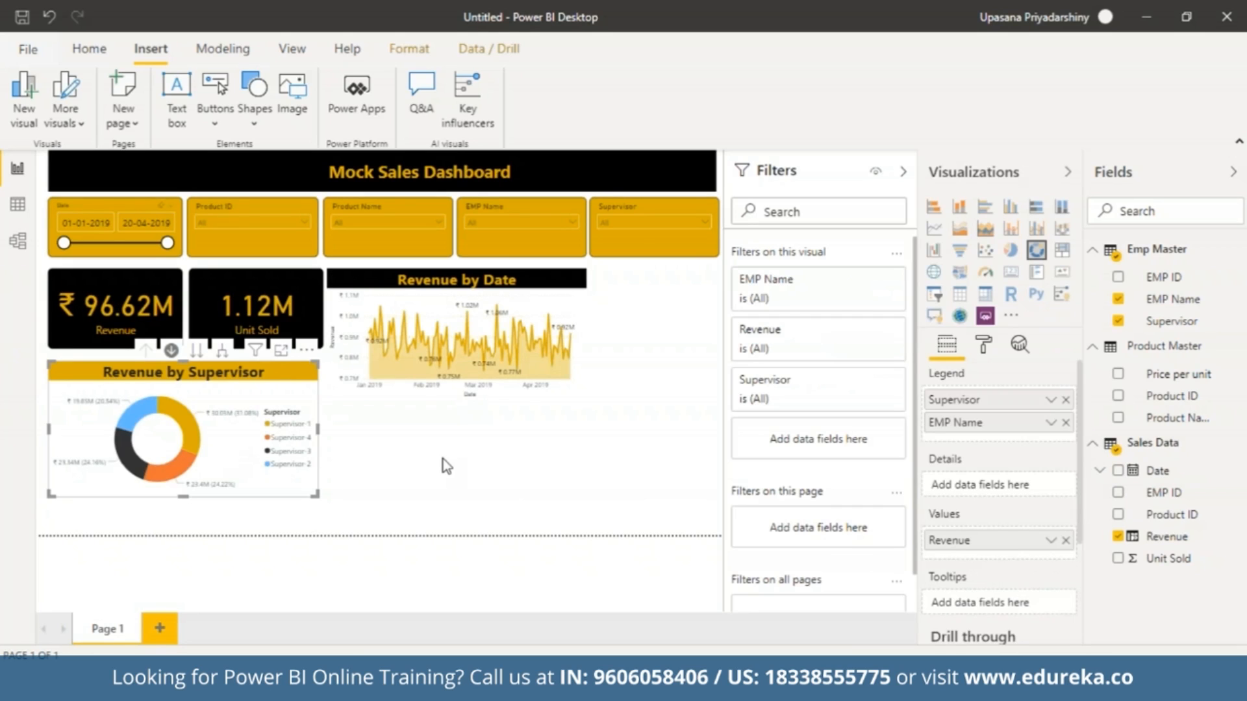
left_click(446, 465)
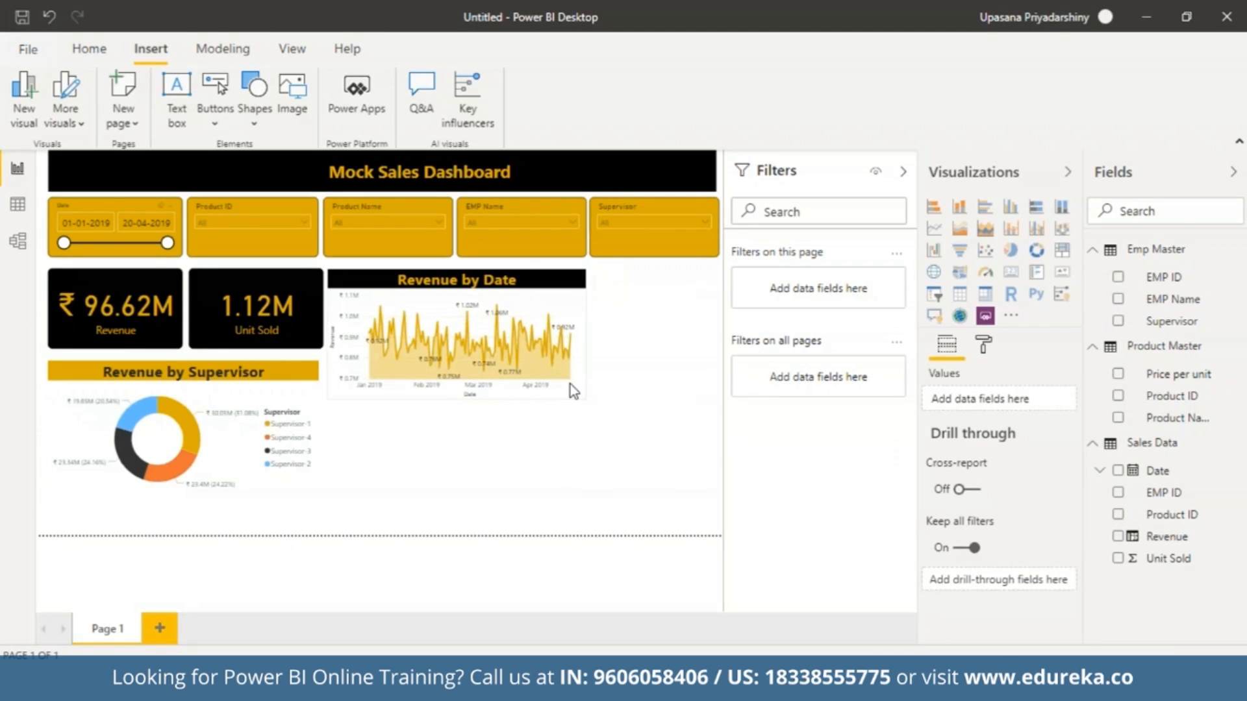
mouse_move(570, 385)
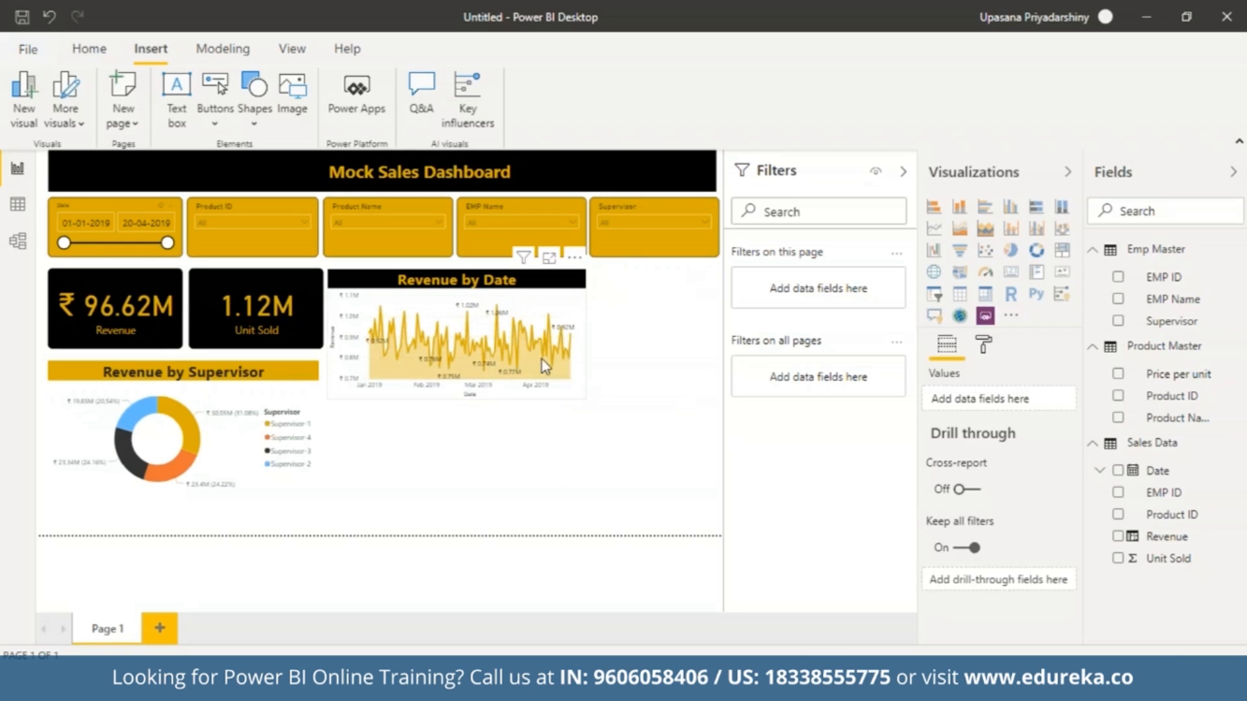
mouse_move(471, 315)
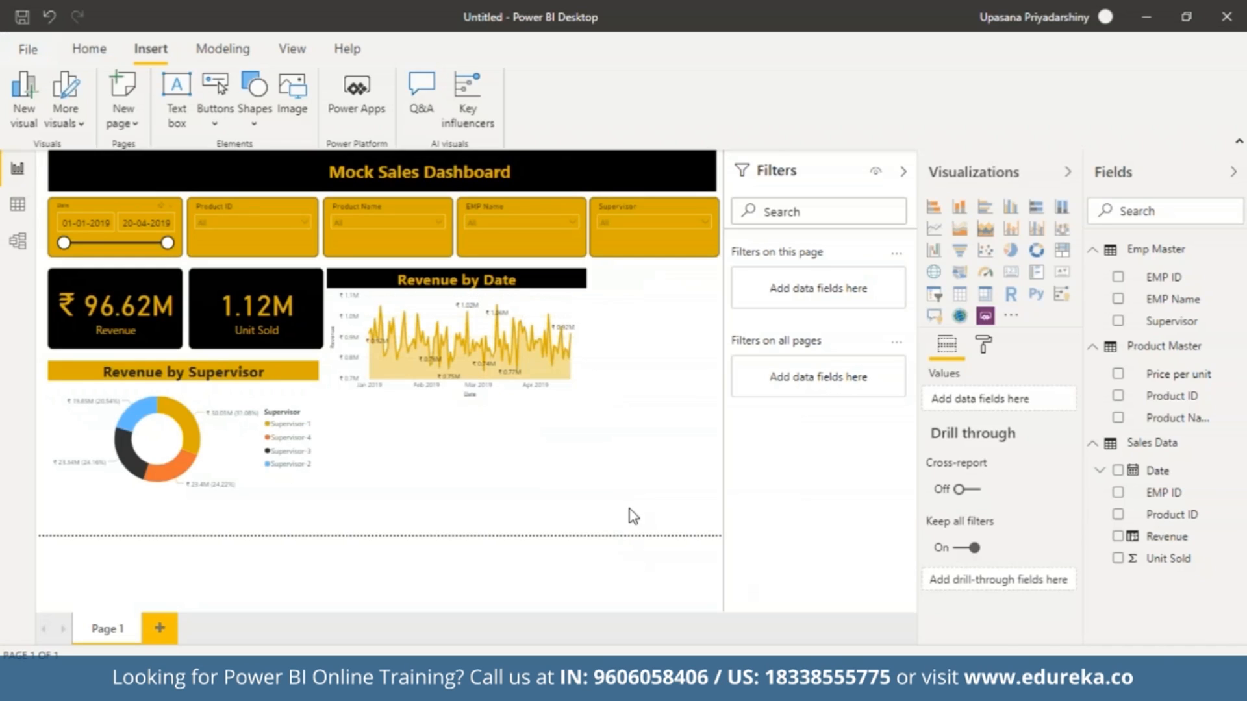
Add a stacked bar chart beside the area chart, under the Supervisor slicer, and stretch it down to the page's lower edge.
left_click(935, 207)
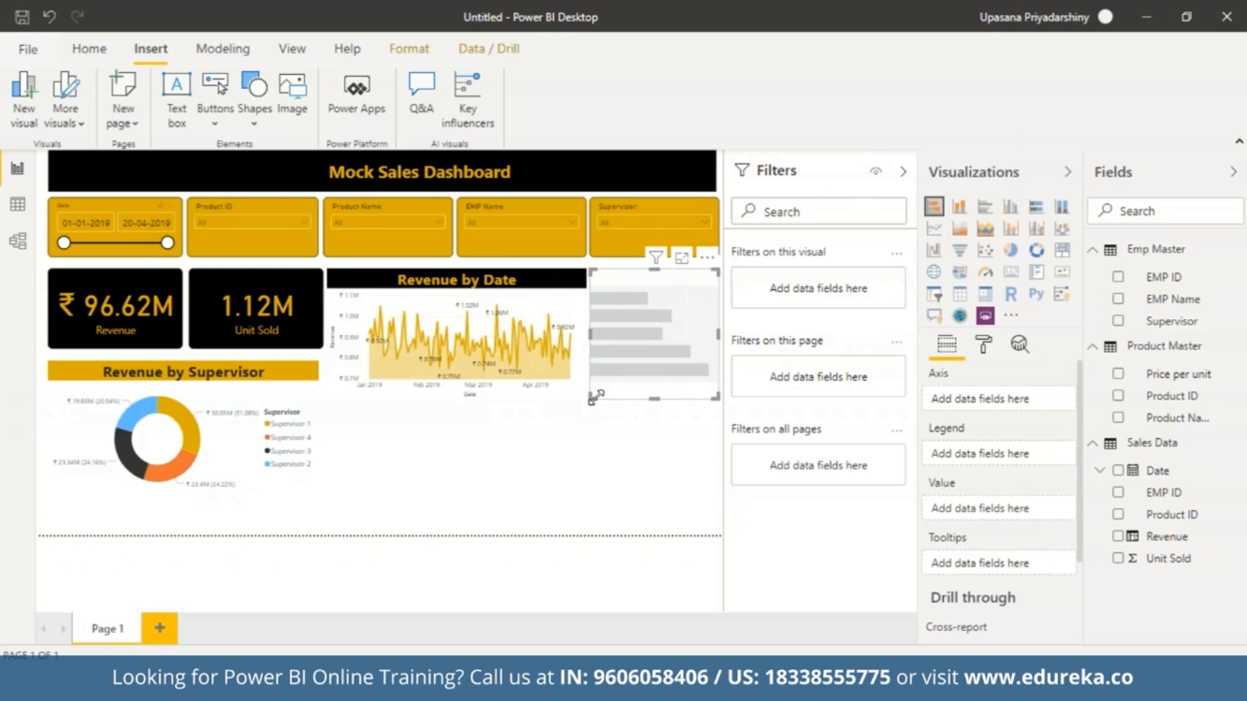
left_click_drag(595, 397, 587, 541)
left_click(633, 377)
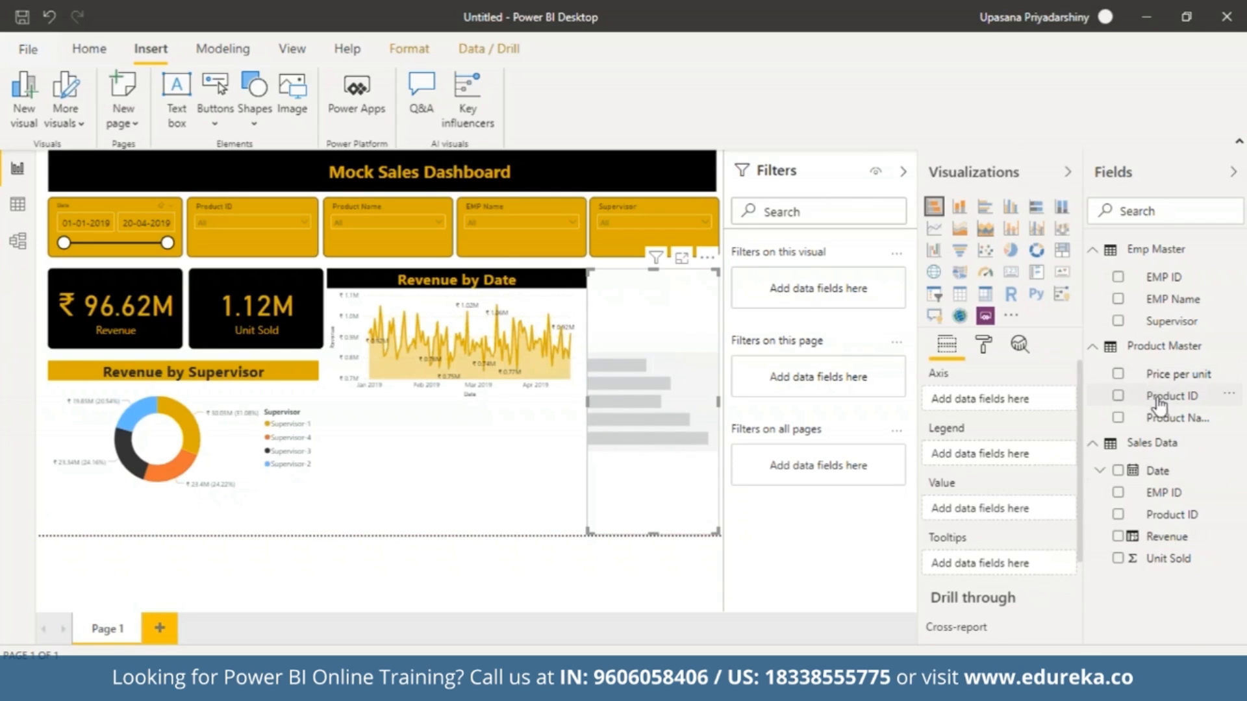
Use Product Name from Product Master as the bar chart's axis and Revenue from Sales Data as its value.
left_click_drag(1159, 418, 992, 406)
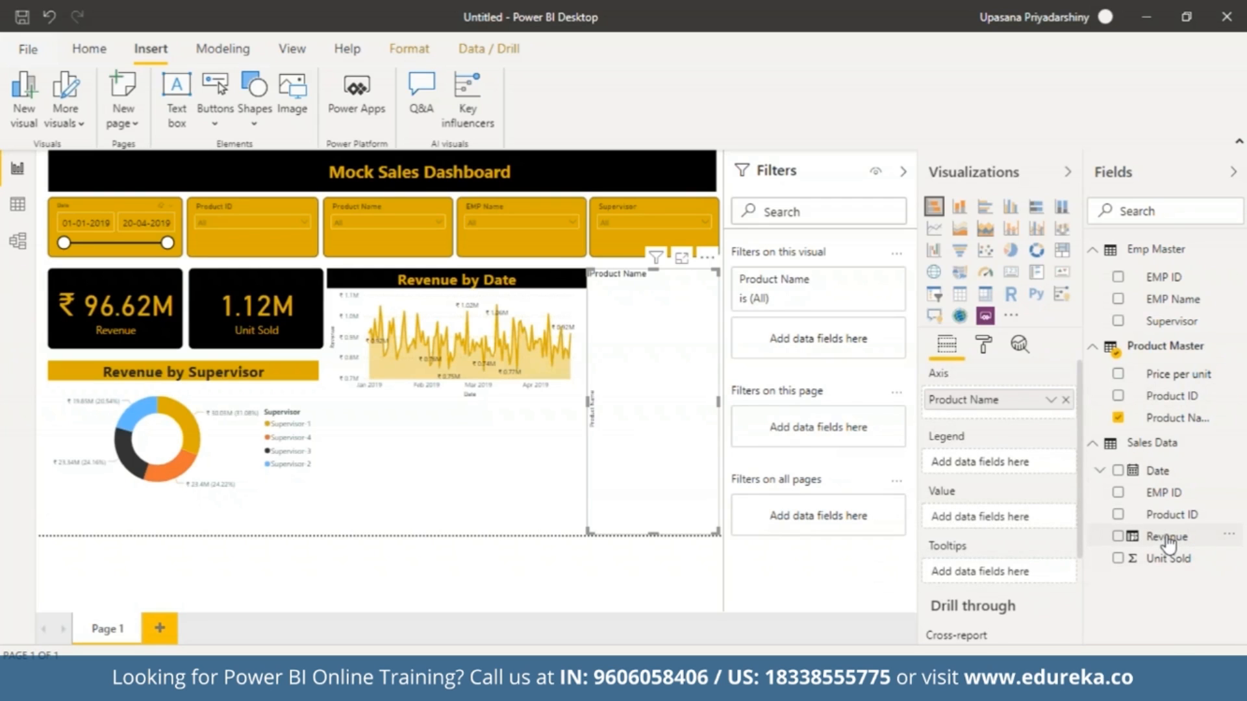
left_click_drag(1166, 539, 995, 522)
left_click_drag(1166, 537, 999, 518)
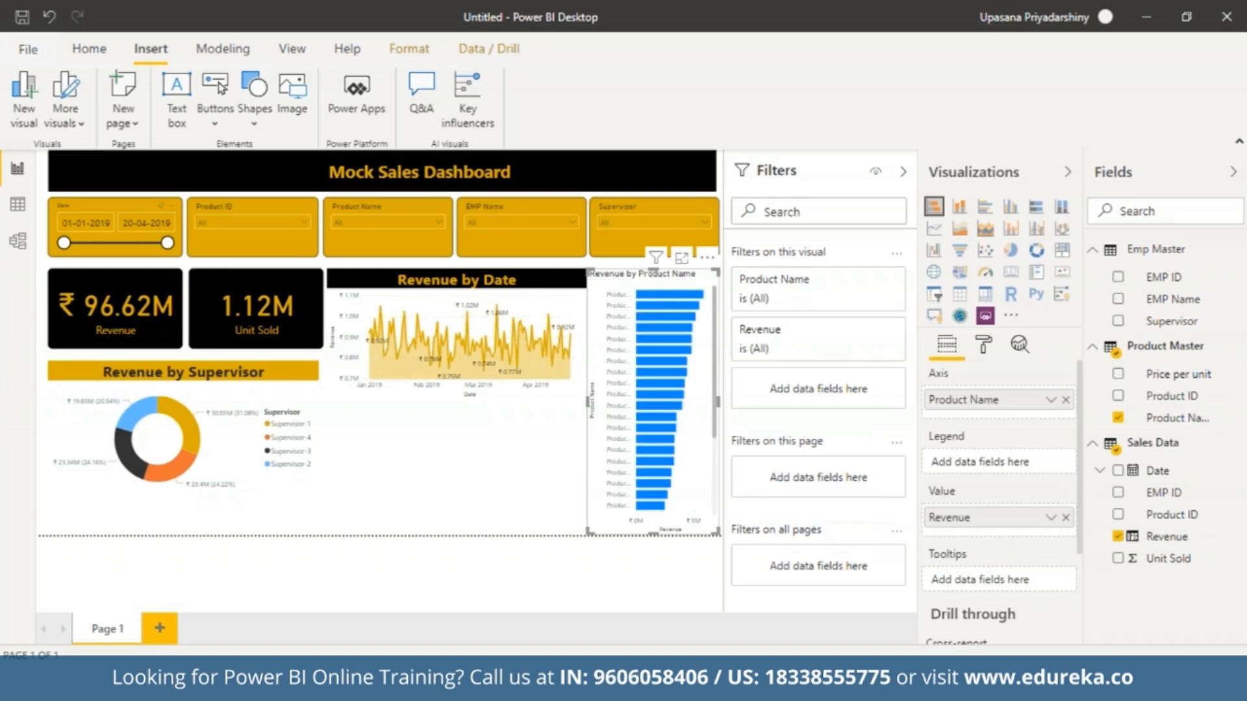
Change the default data color of the Revenue by Product Name bar chart to light gold.
left_click(984, 345)
left_click(982, 516)
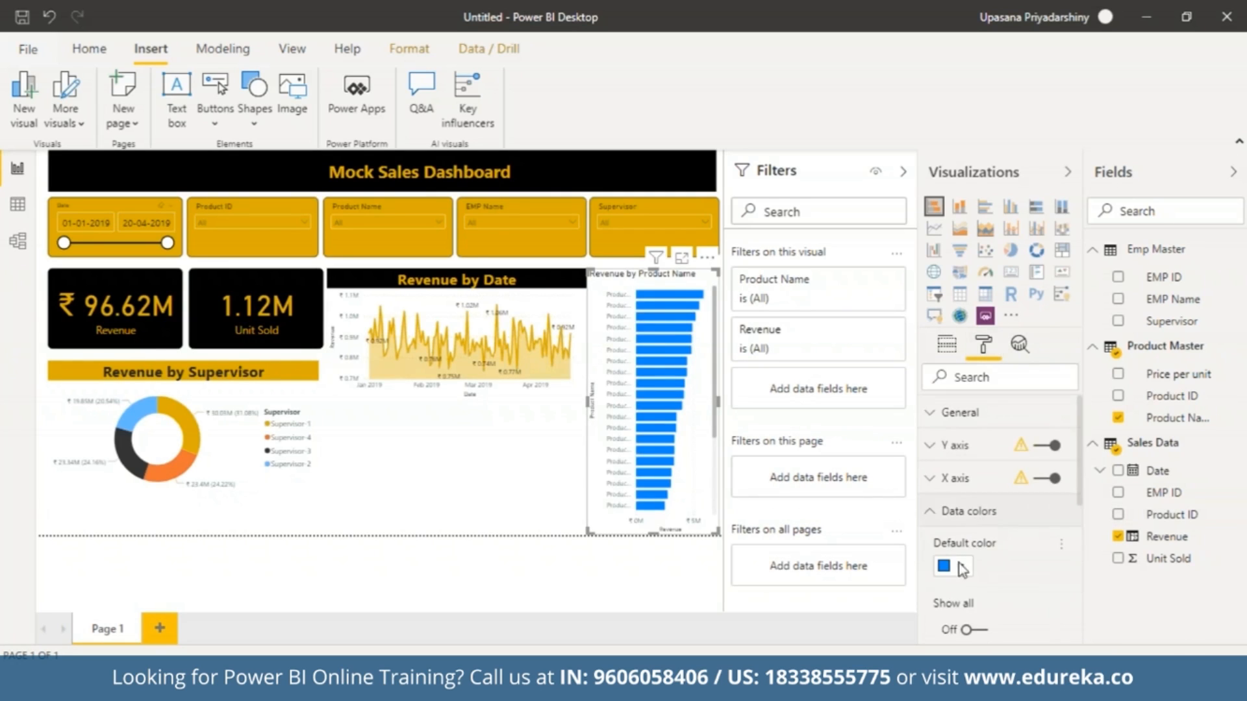
left_click(953, 565)
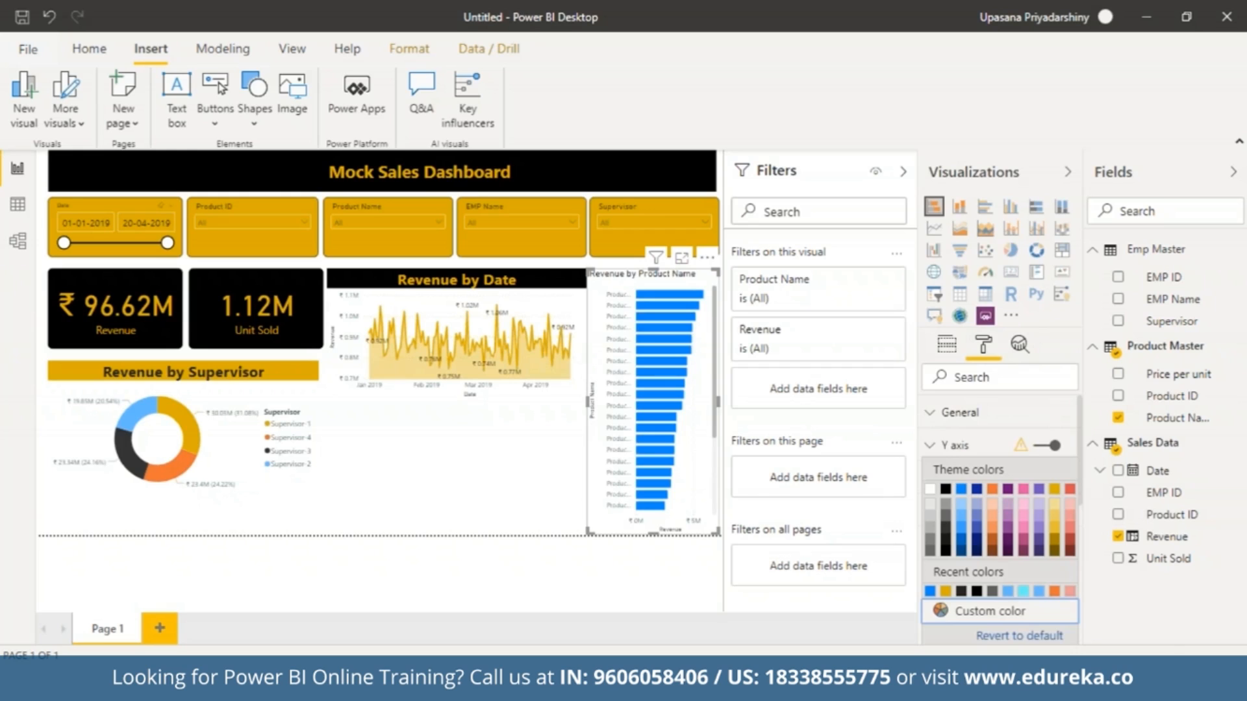
left_click(1055, 496)
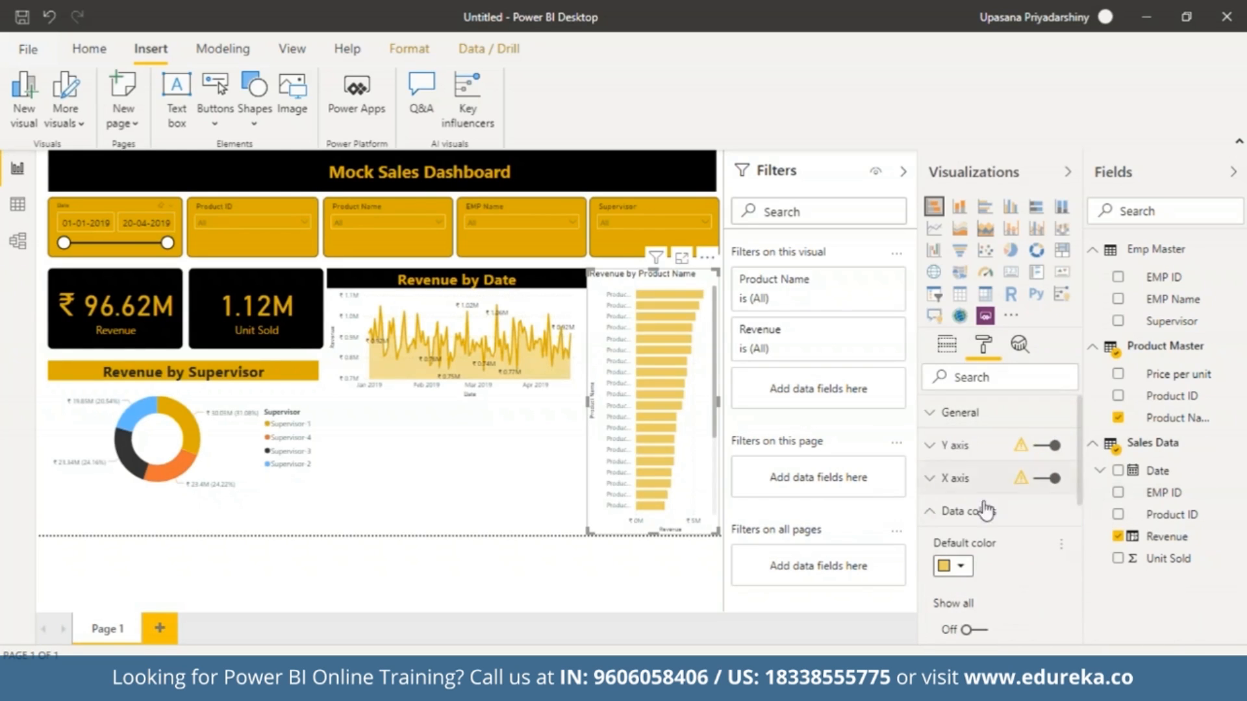
left_click(939, 511)
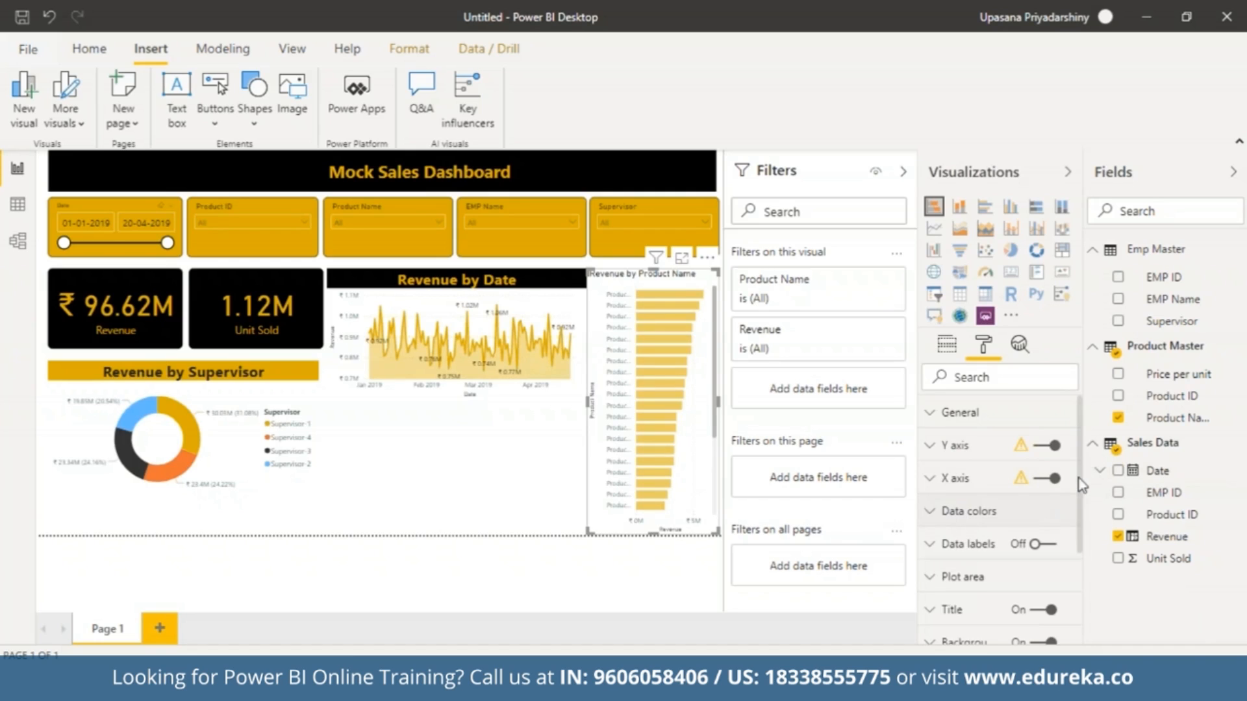
Turn on data labels for the Revenue by Product Name bar chart, color them black and adjust their text size.
left_click(943, 550)
left_click(962, 602)
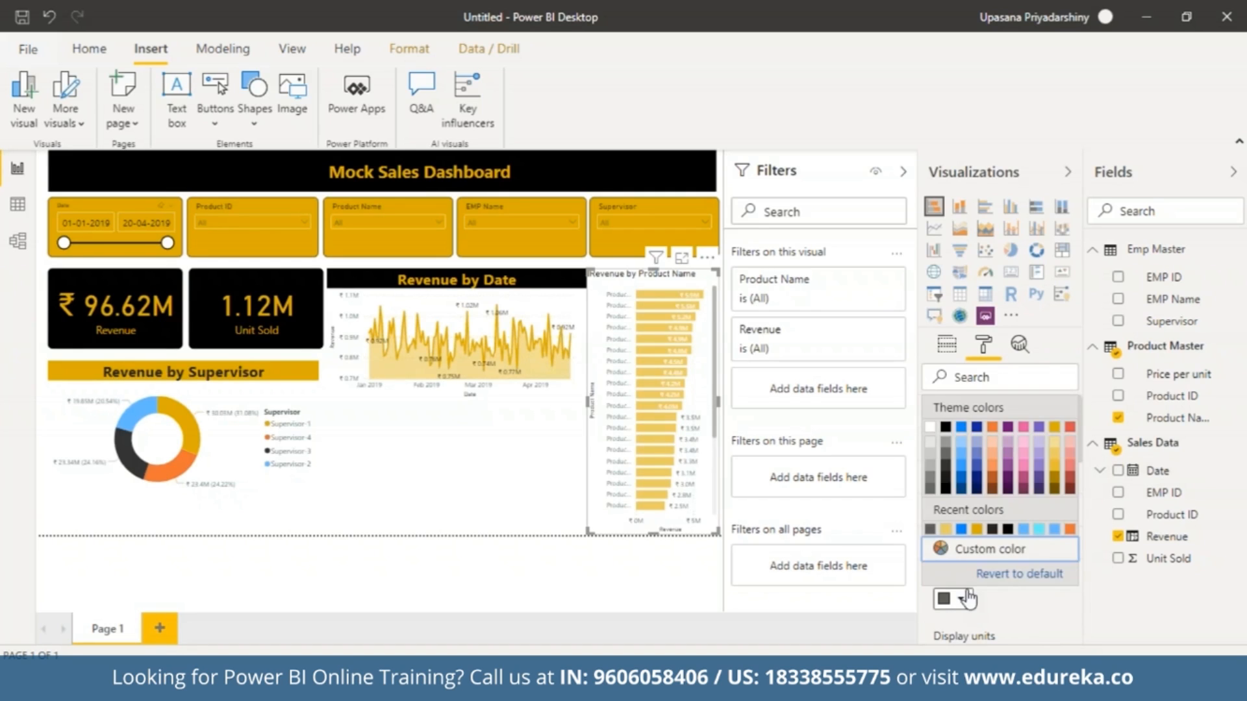
left_click(946, 429)
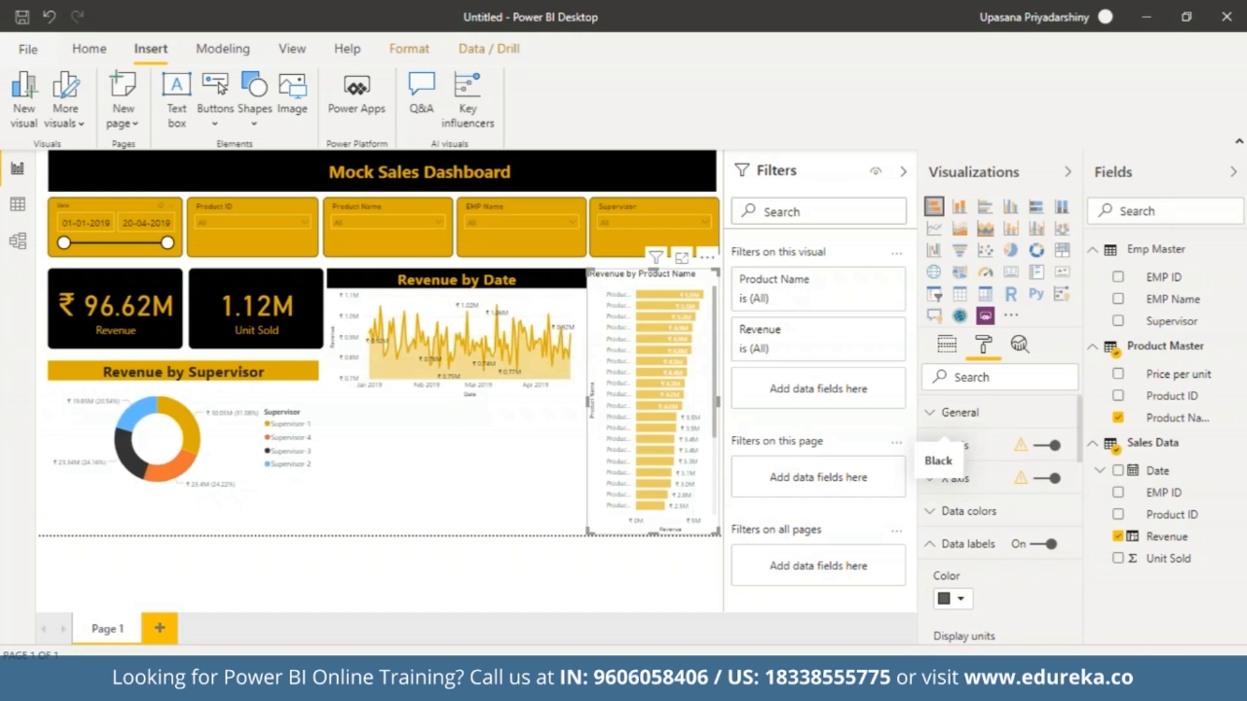
left_click(961, 600)
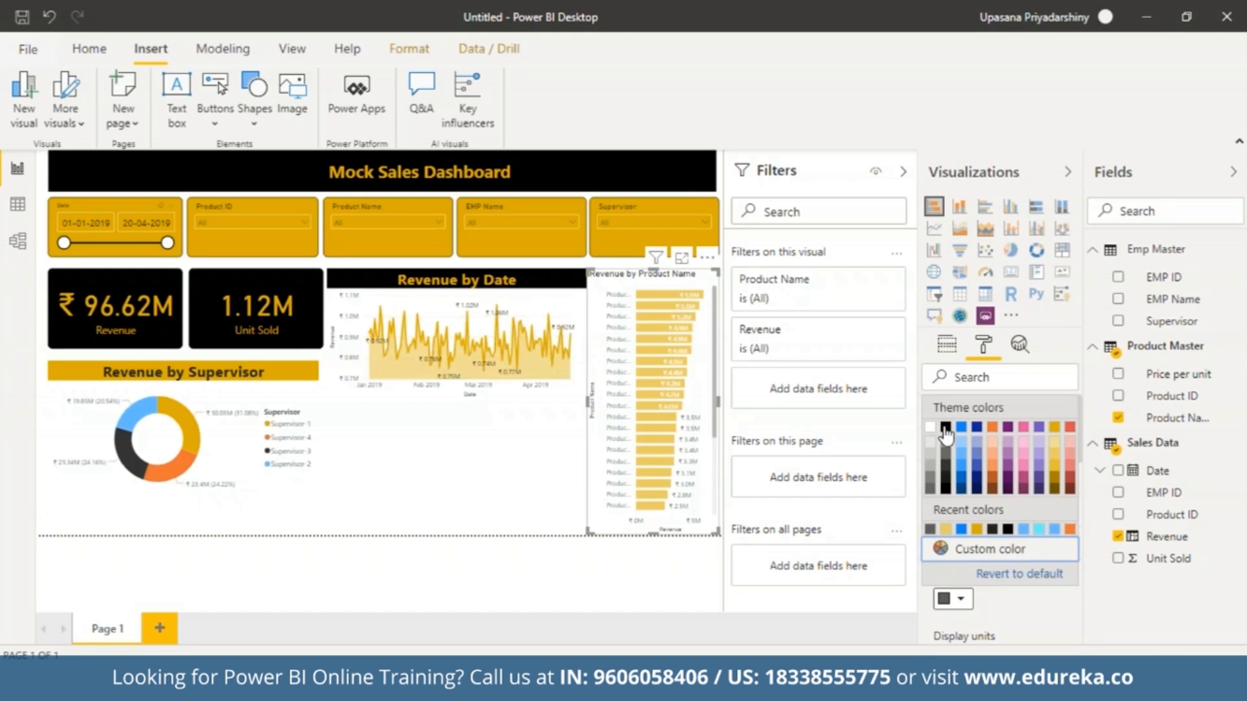
left_click(946, 430)
left_click_drag(1079, 451, 1091, 572)
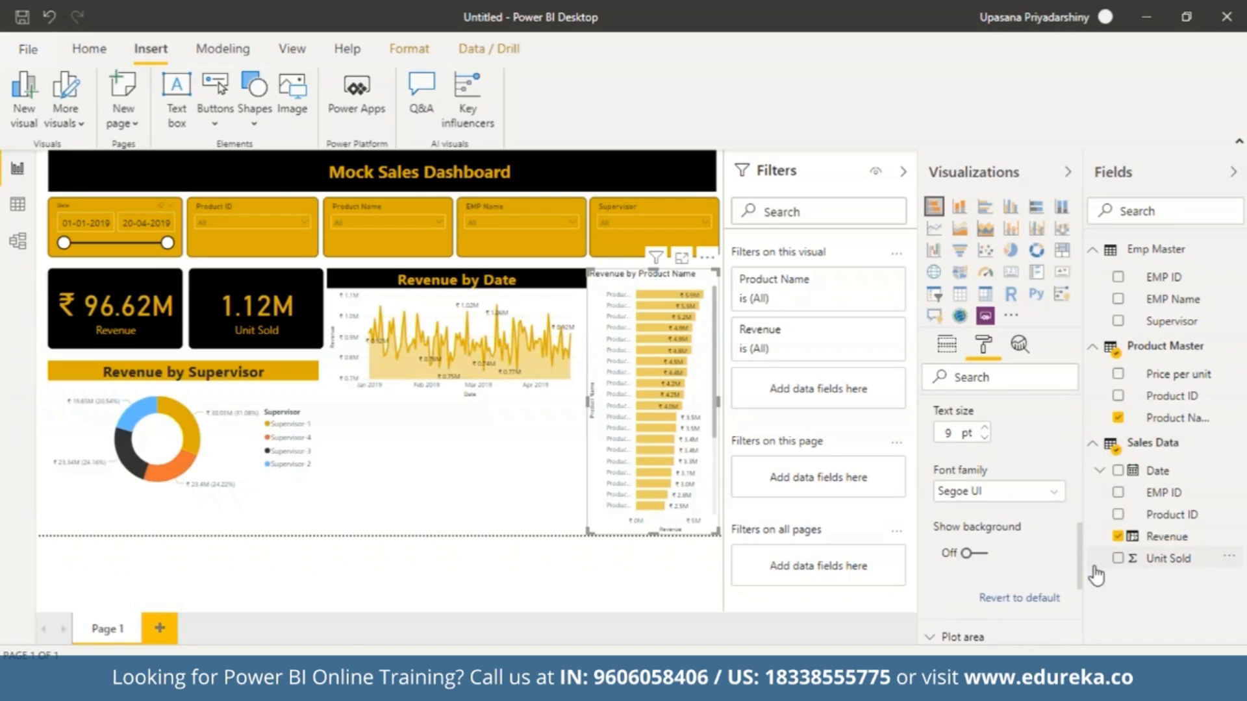
left_click(984, 430)
left_click(984, 430)
left_click_drag(1079, 535, 1079, 599)
left_click(931, 598)
left_click_drag(1080, 550, 1084, 393)
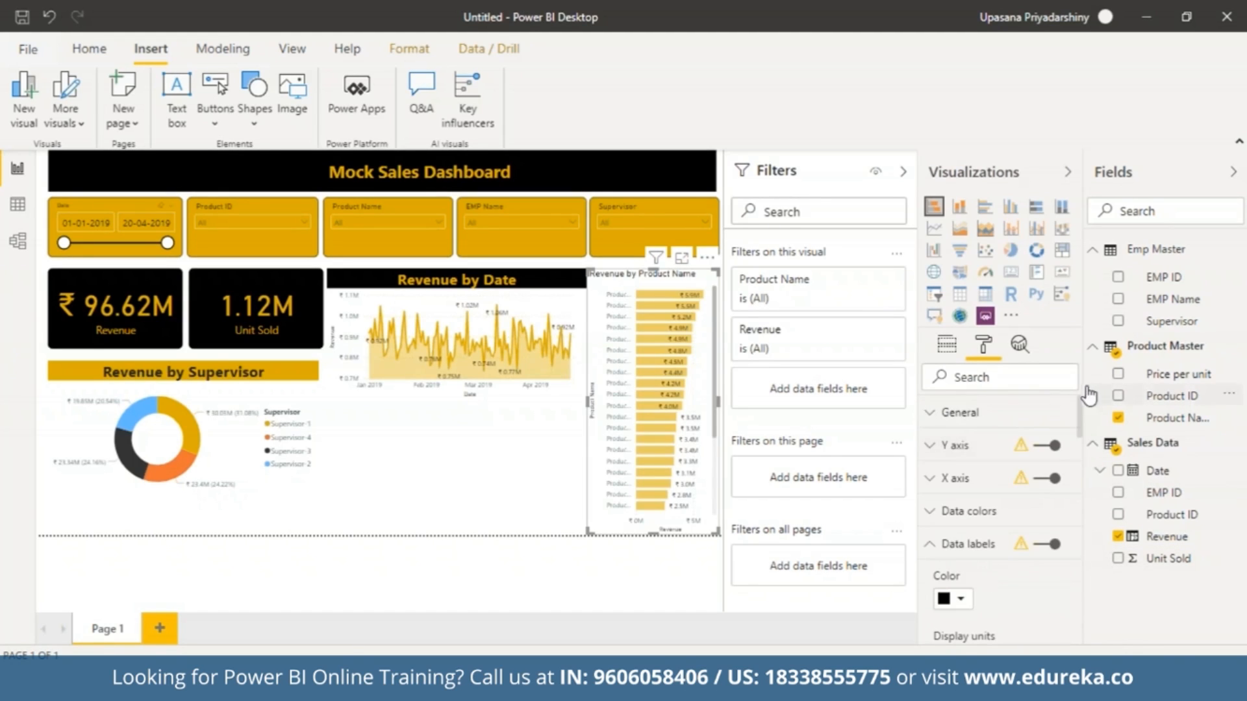
Set the bar chart's Y axis label color to black and collapse the axis and data label settings.
left_click(929, 478)
left_click(931, 445)
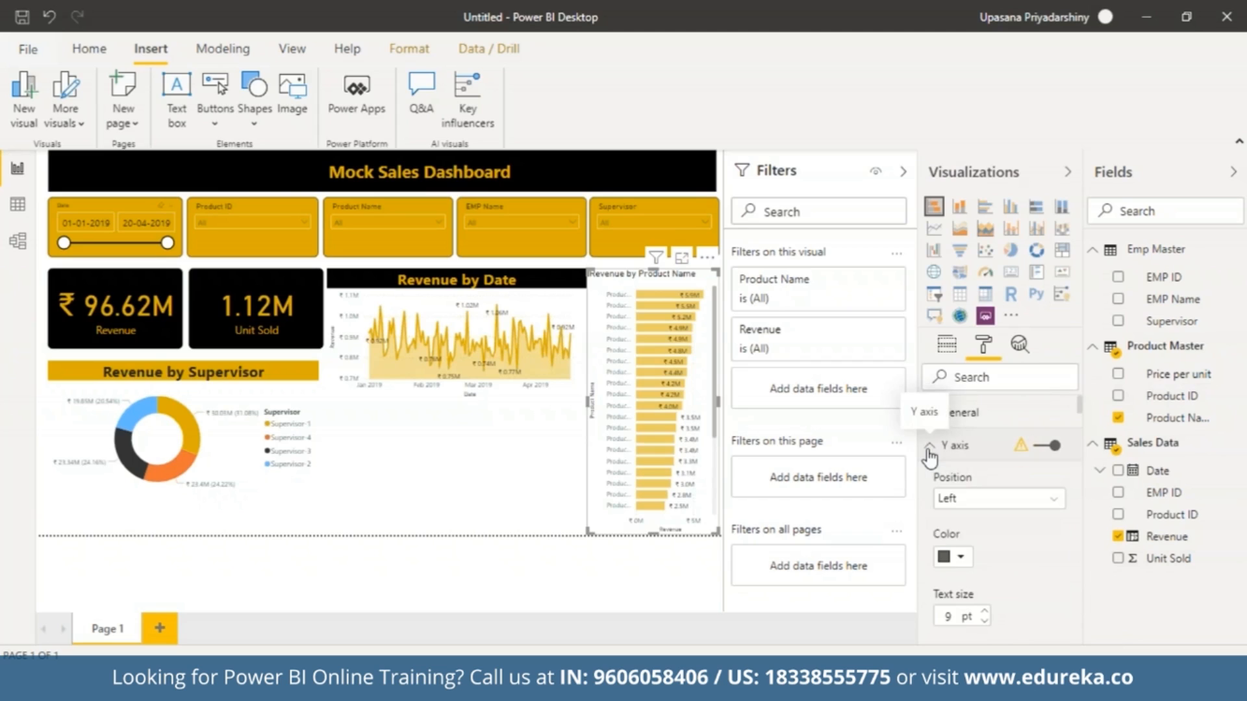
left_click(962, 560)
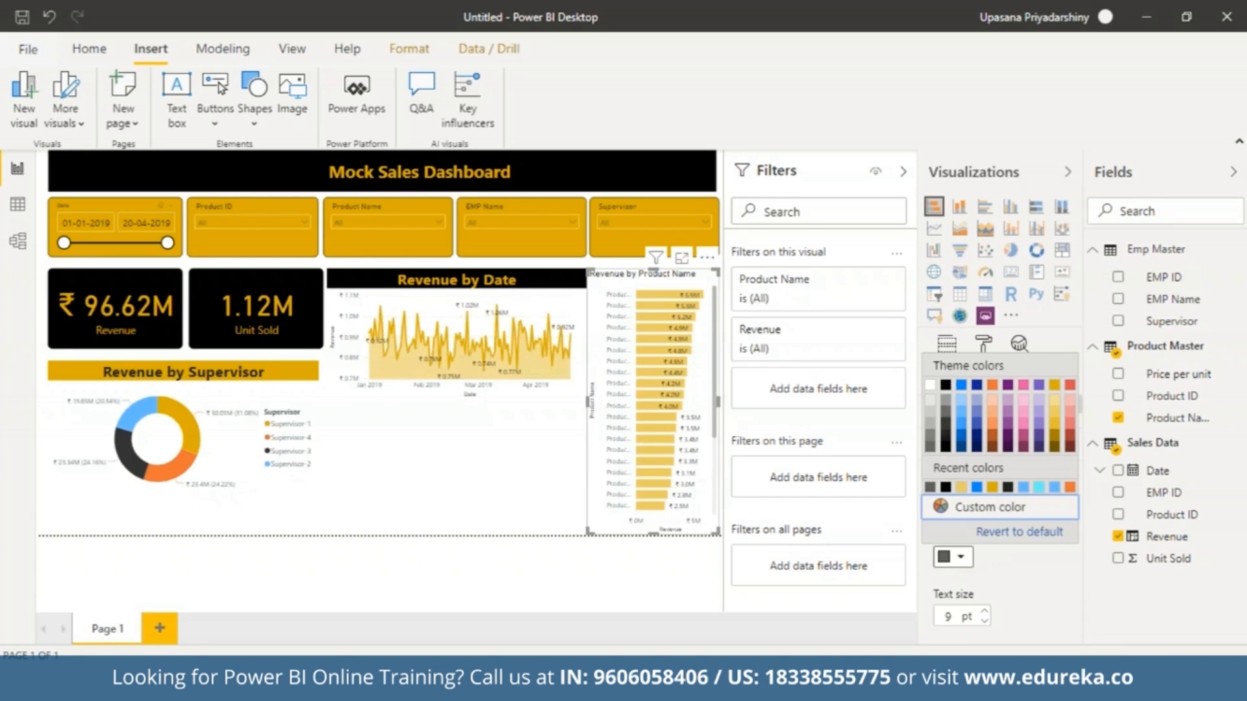
left_click(945, 385)
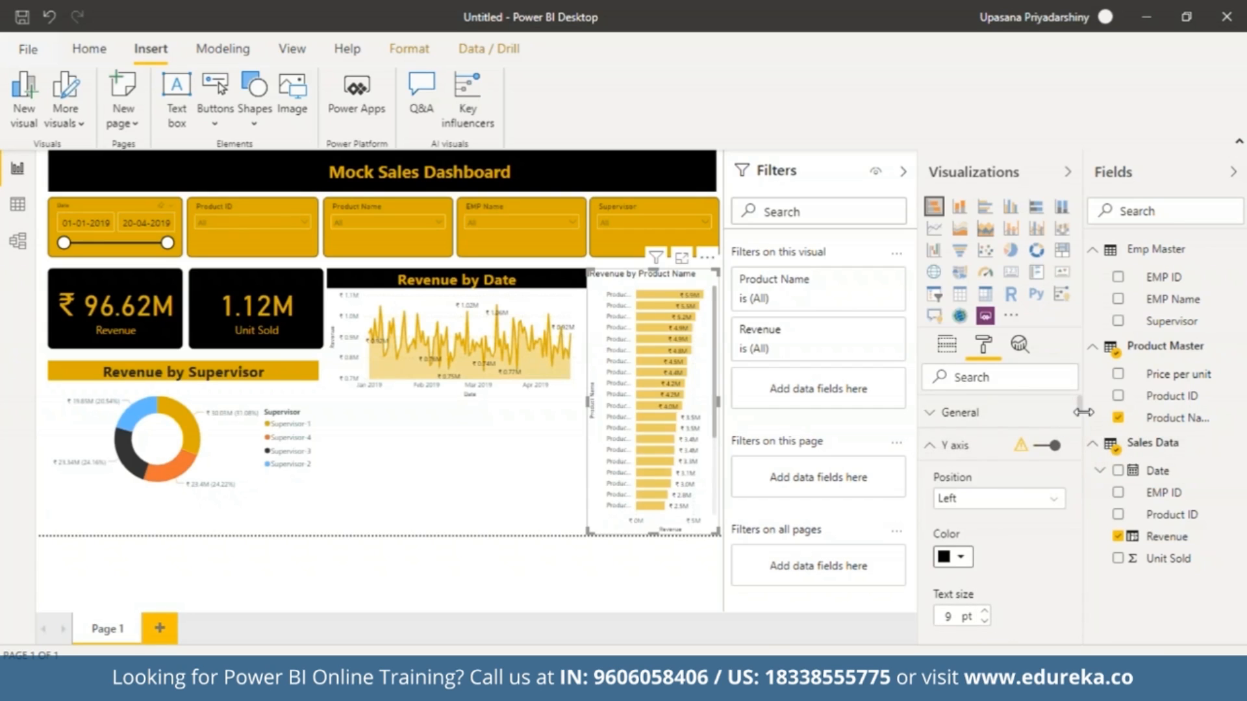
scroll(1081, 430, "down", 3)
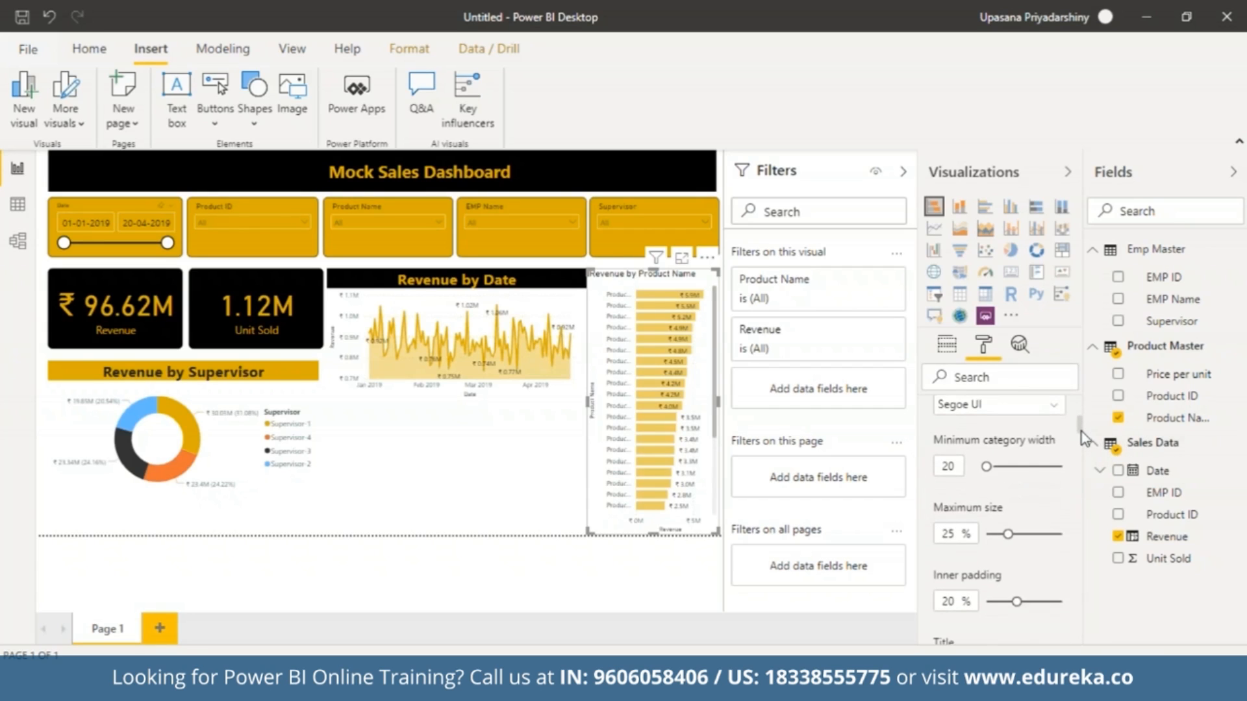
scroll(1082, 433, "down", 4)
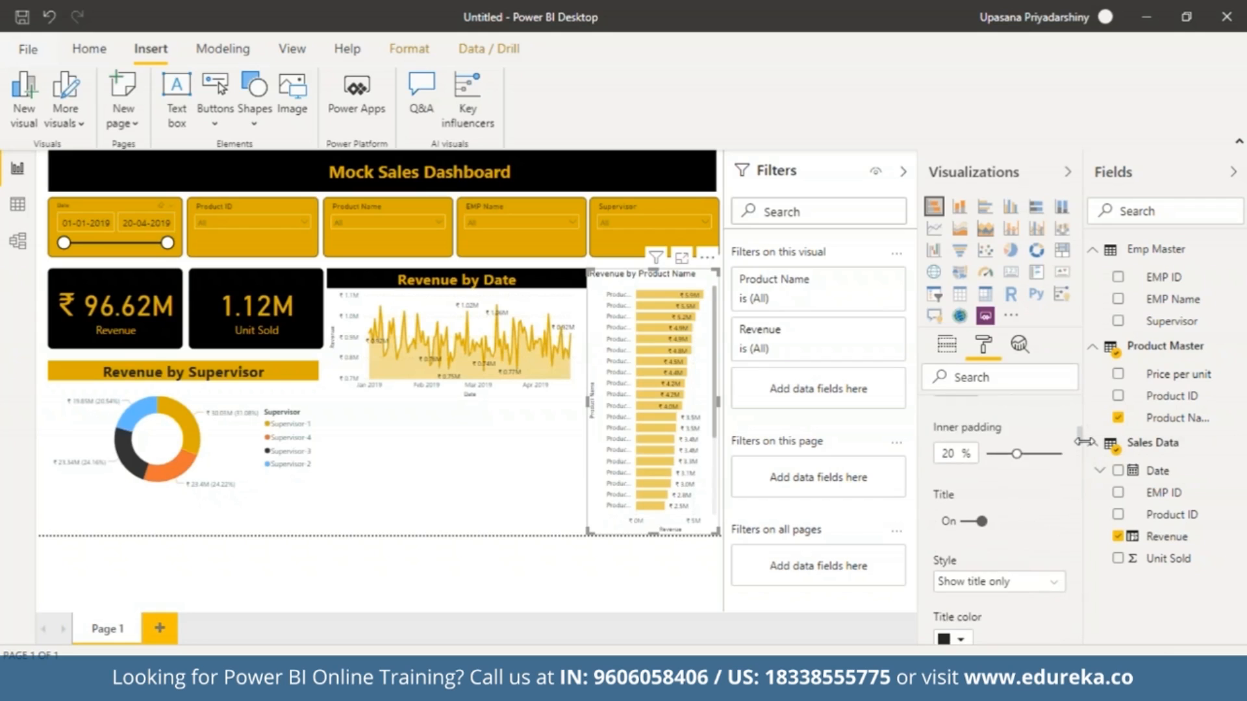
scroll(1084, 449, "down", 4)
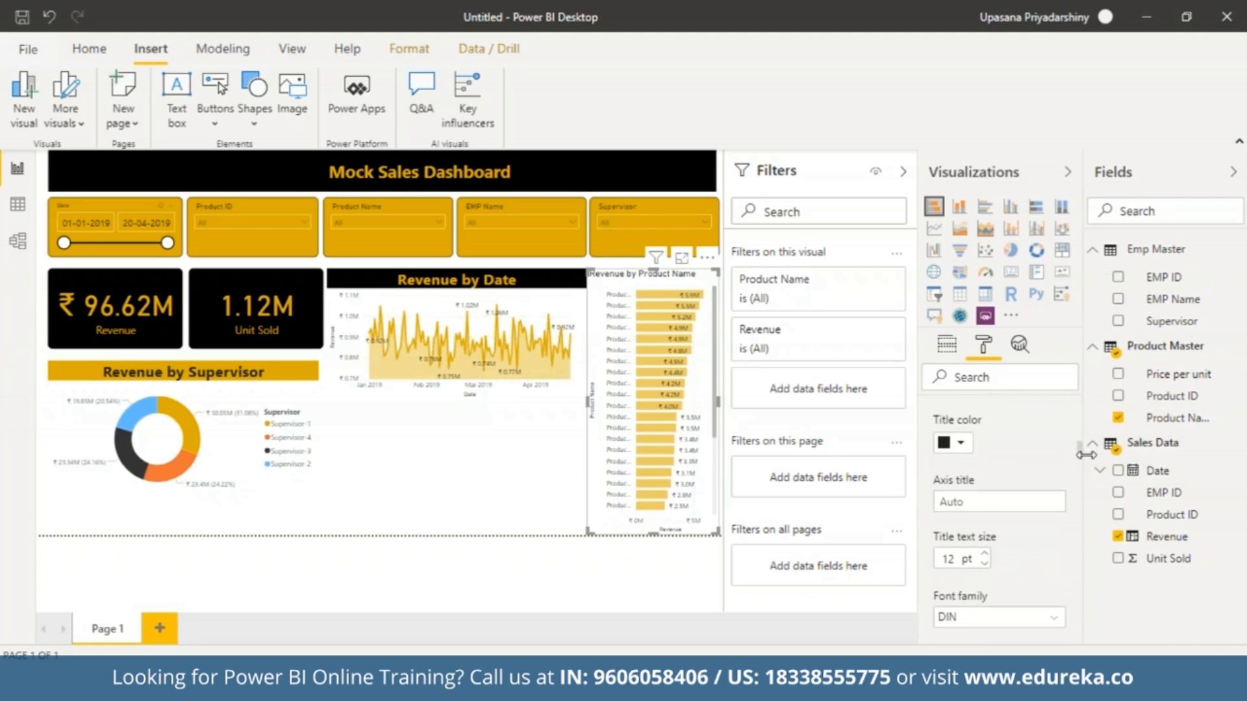
scroll(1085, 464, "up", 10)
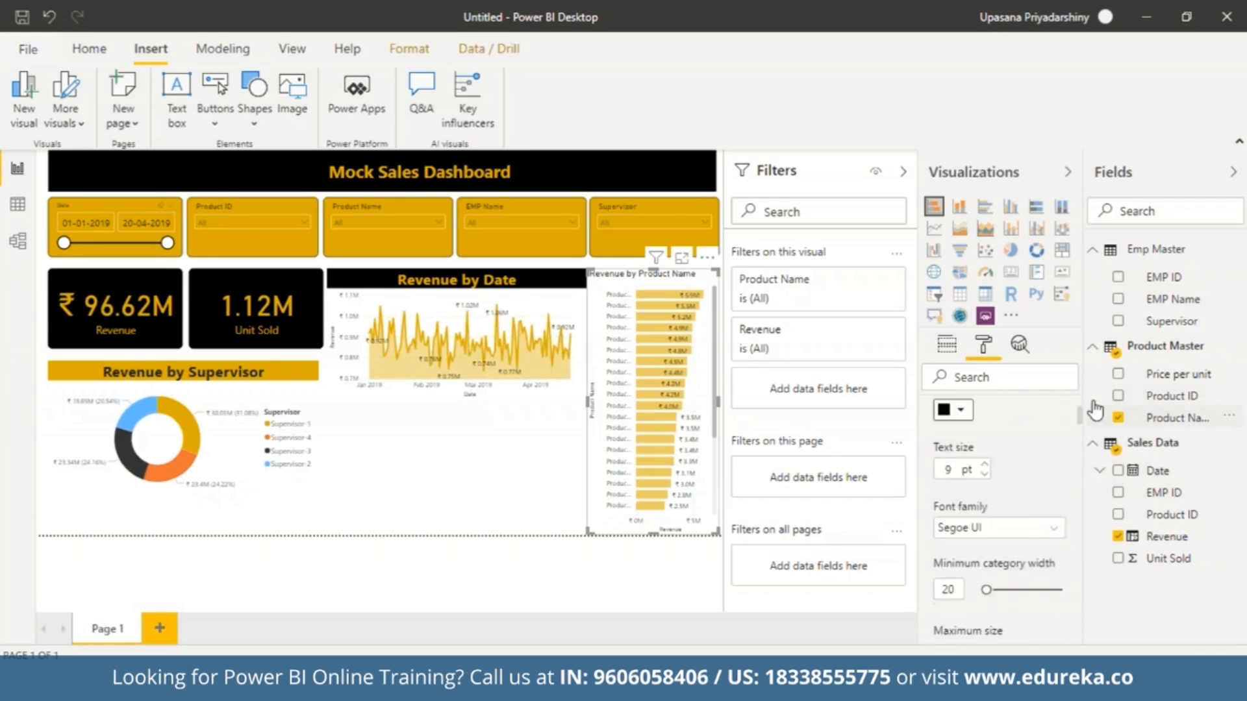
left_click(934, 446)
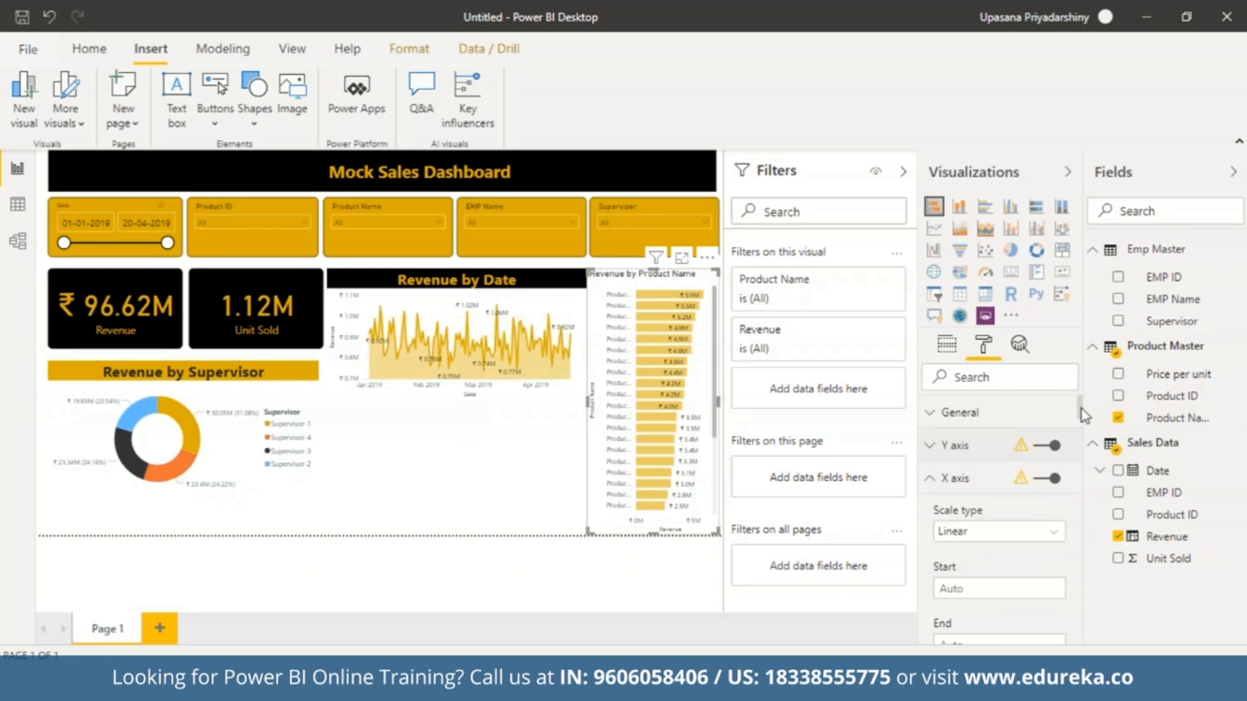
mouse_move(1081, 409)
left_mouse_down()
mouse_move(1089, 454)
mouse_move(1081, 405)
left_mouse_up()
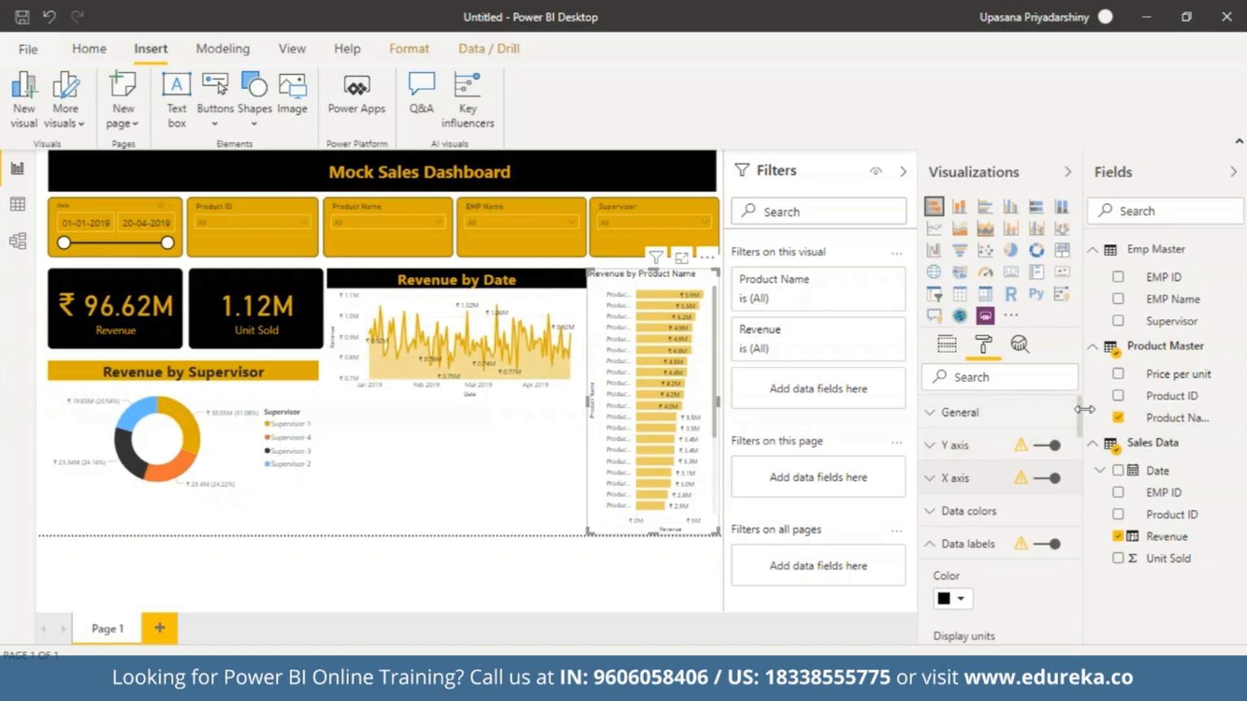
left_click(929, 555)
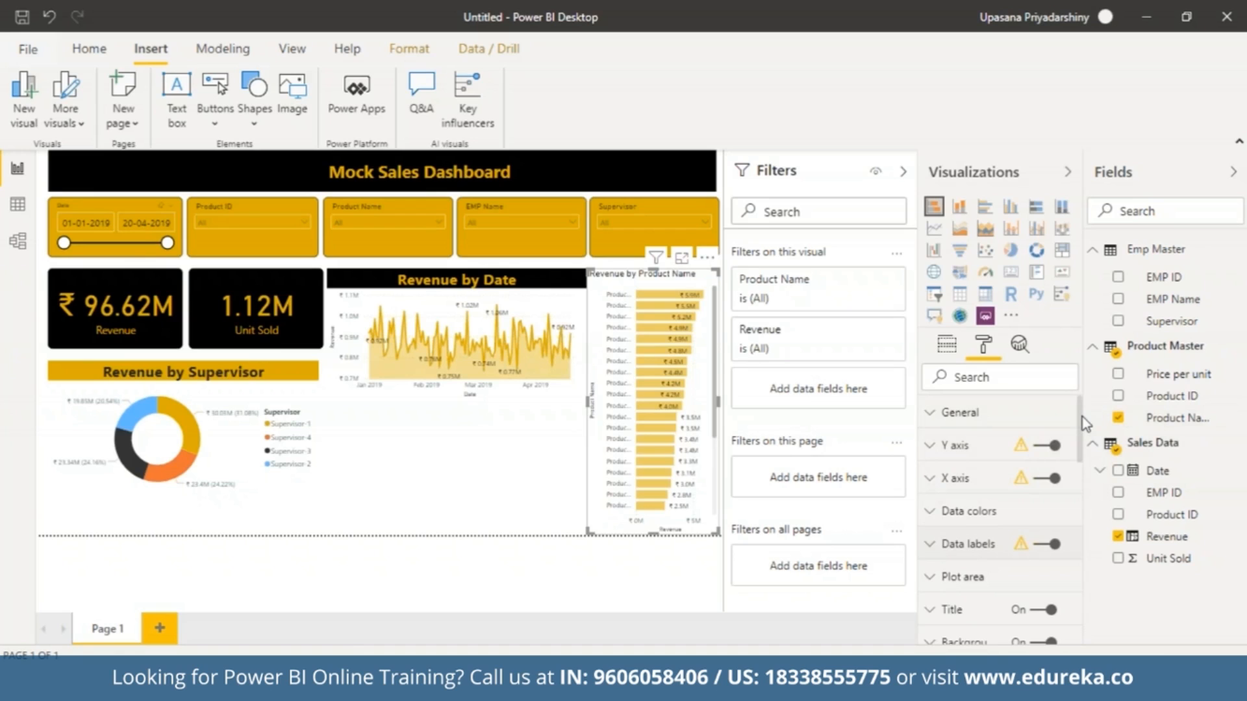
Format the bar chart's title as centered black text on a gold background, in 18 pt Segoe (Bold).
left_click_drag(1081, 403, 1081, 439)
left_click(938, 527)
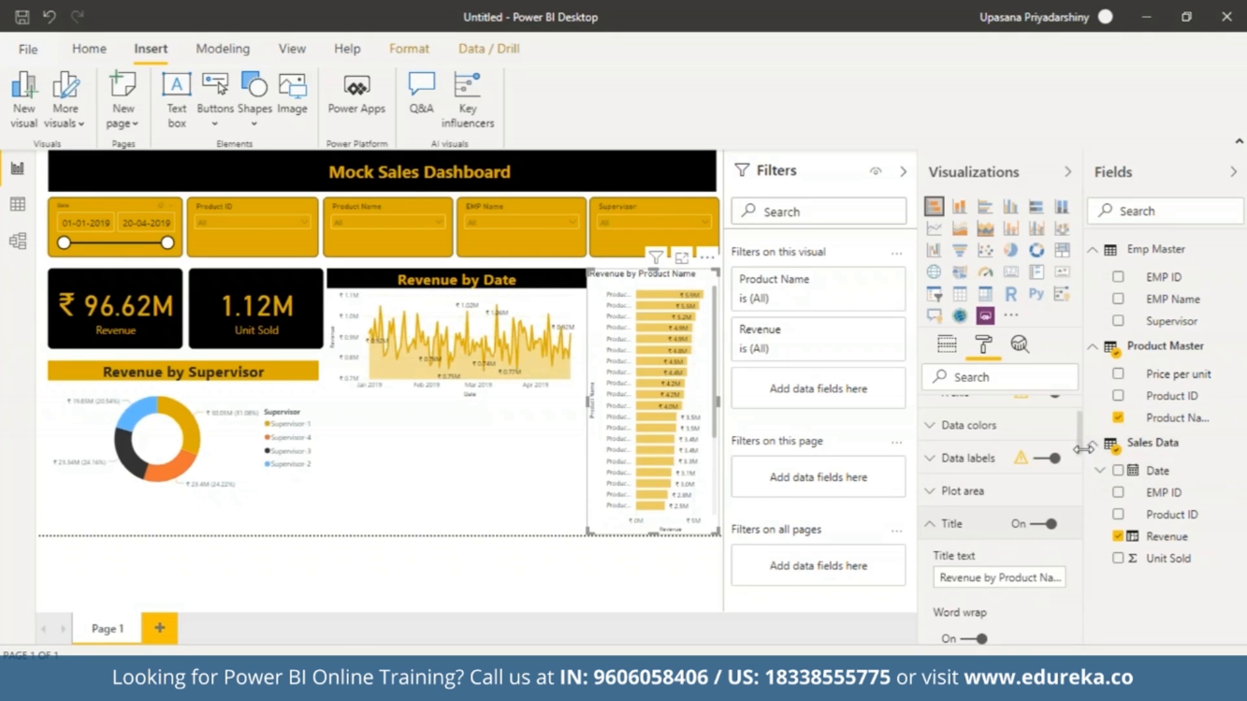
scroll(974, 552, "down", 3)
left_click(946, 596)
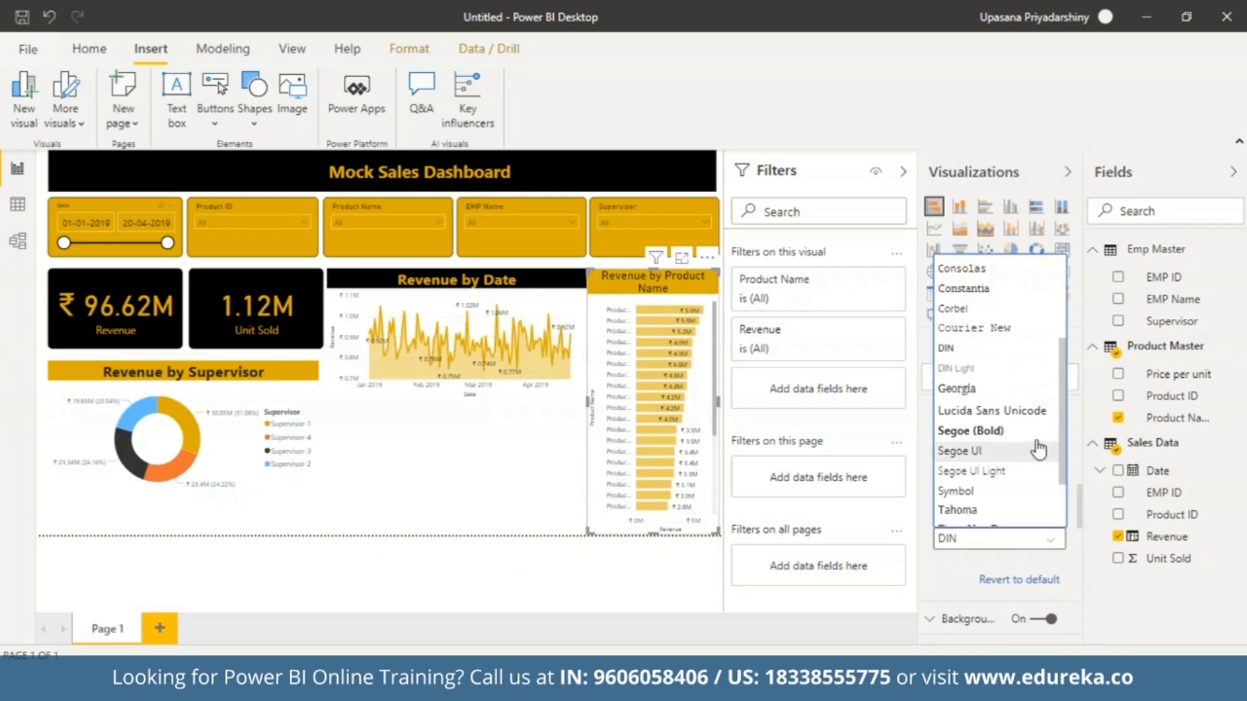
left_click(1030, 431)
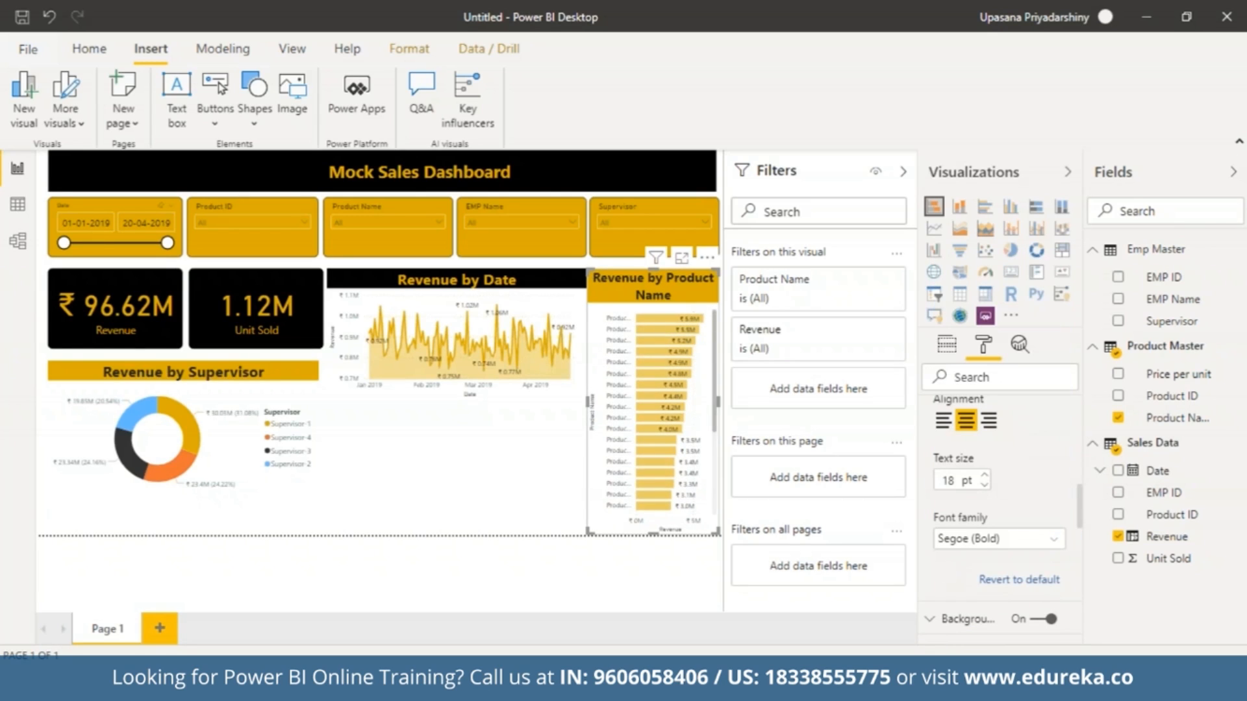
Shorten the bar chart and stretch the Revenue by Date area chart down to the same lower edge.
left_click(452, 458)
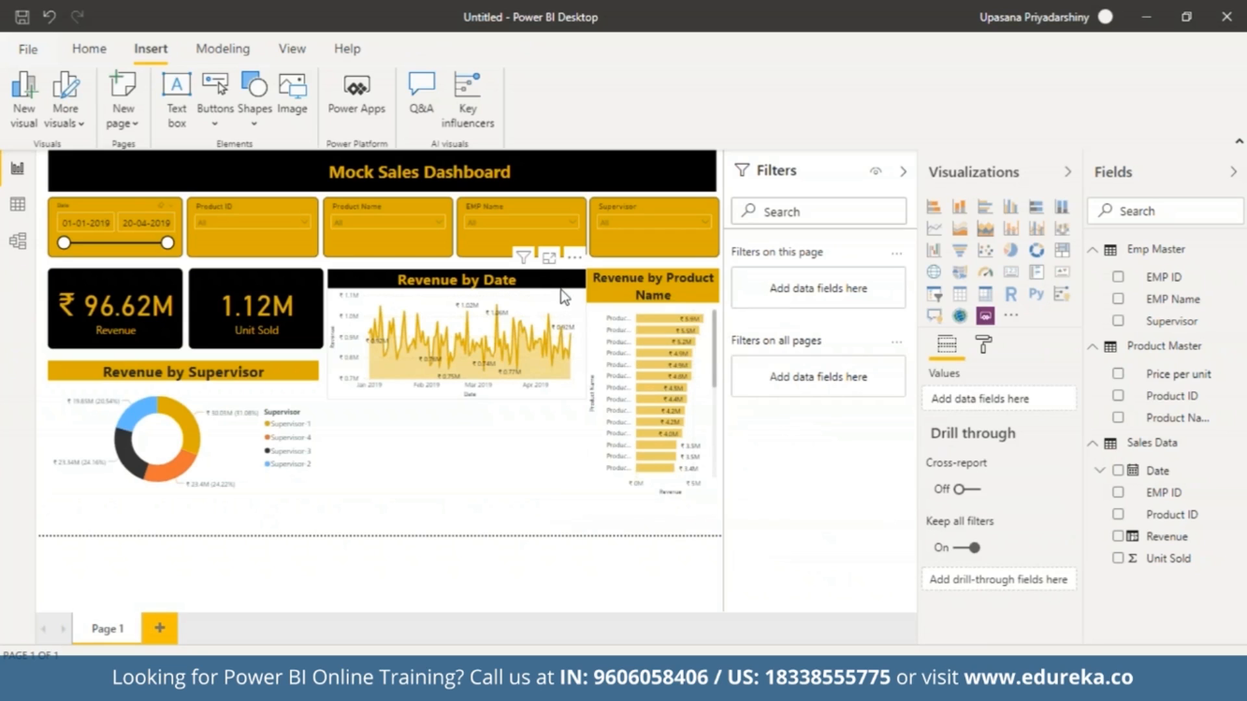
left_click(481, 363)
left_click_drag(458, 398, 458, 497)
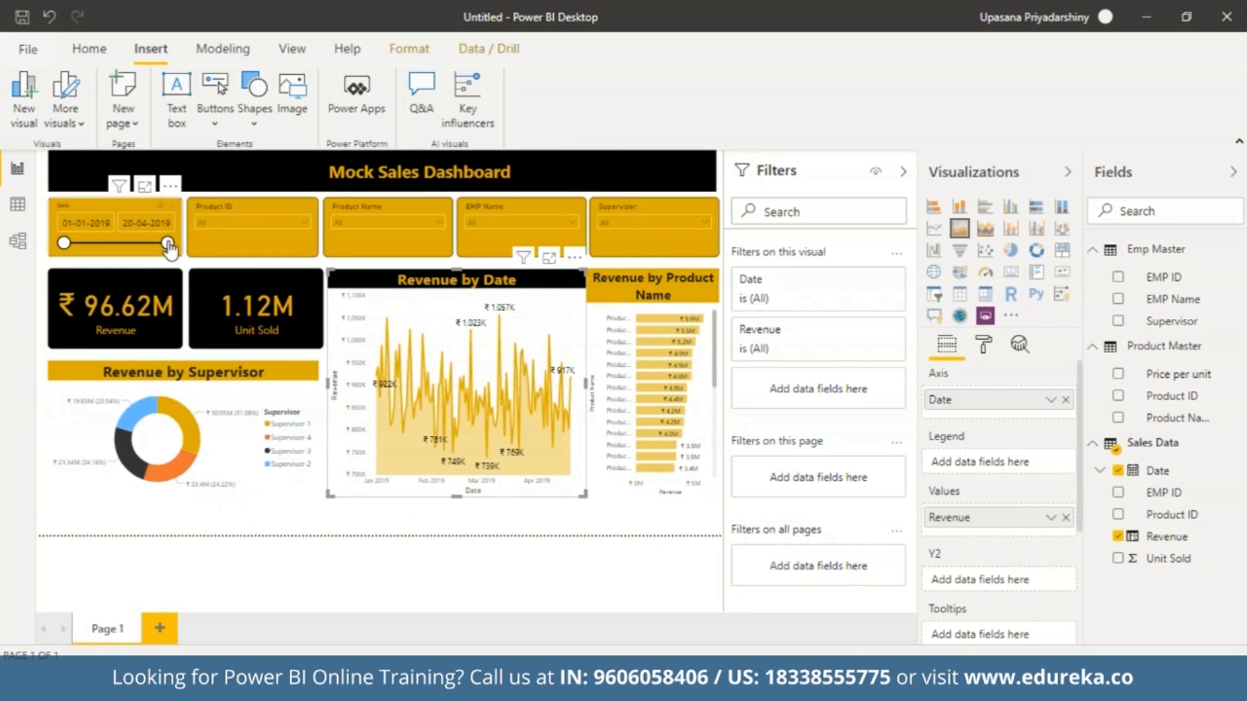
Try the slicers by limiting the Date range's end to 10-02-2019 and filtering the Supervisor slicer to Supervisor-1.
left_click_drag(168, 244, 104, 245)
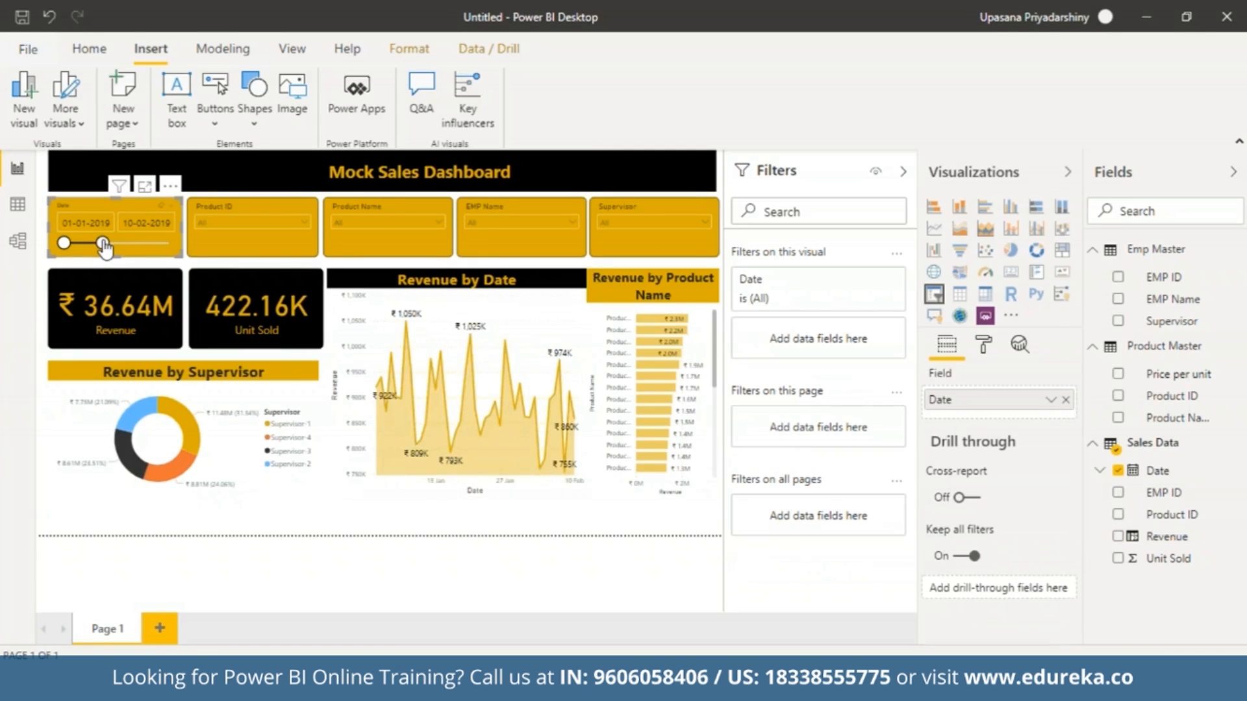
left_click(302, 221)
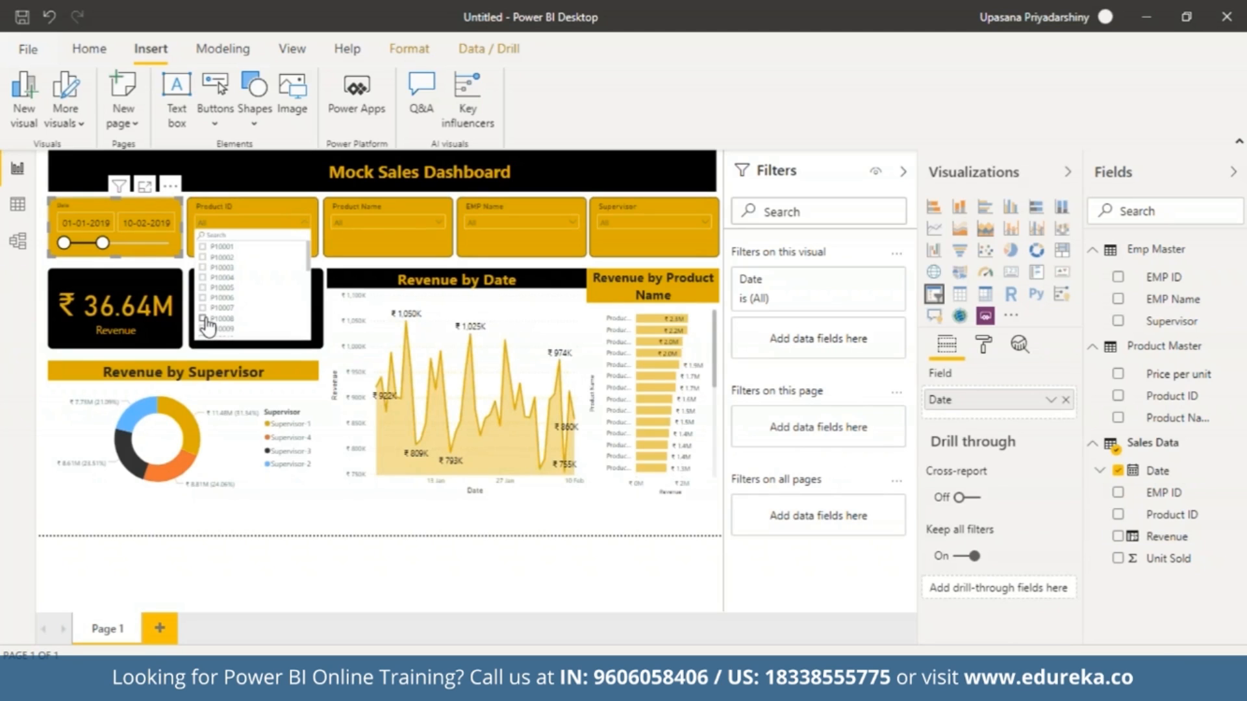
left_click(672, 224)
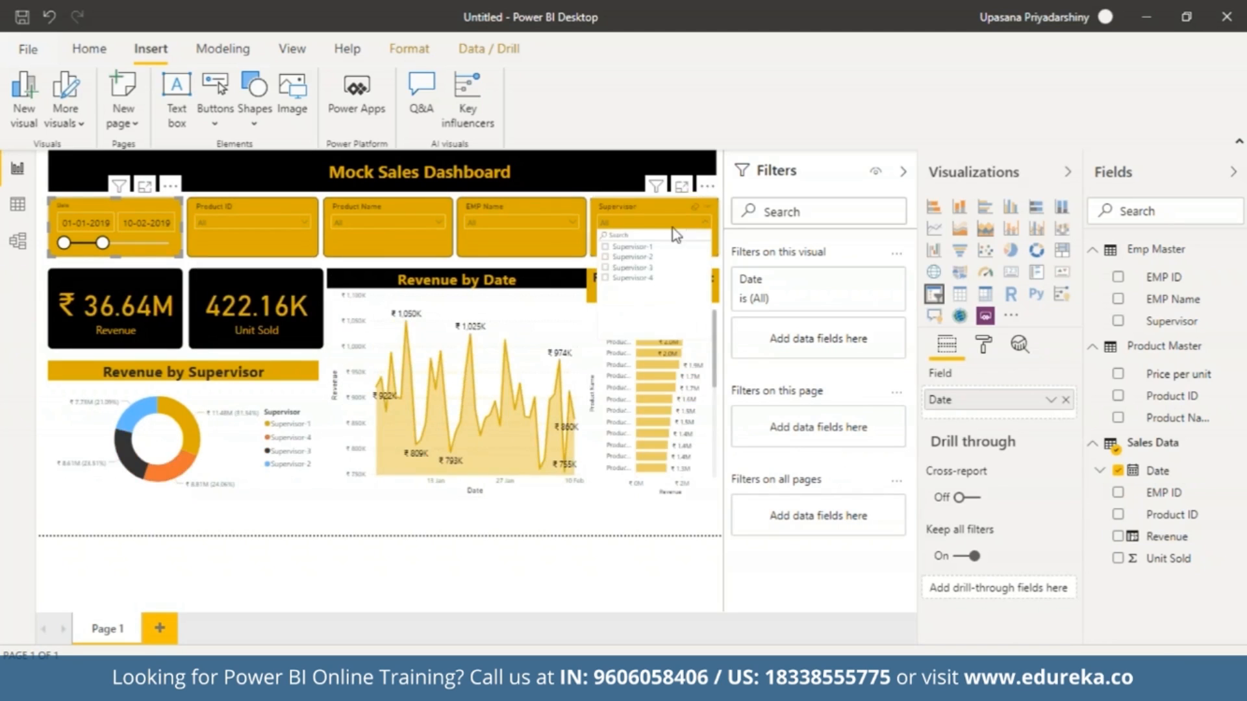
left_click(641, 248)
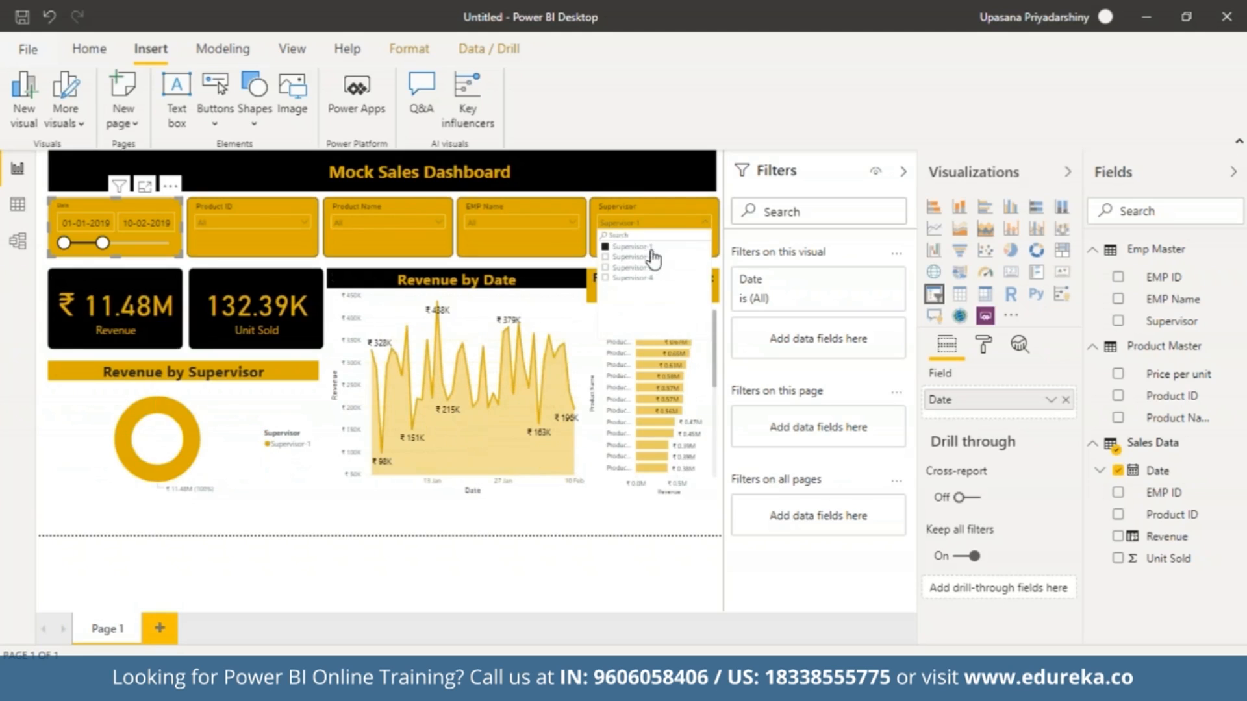
left_click(708, 222)
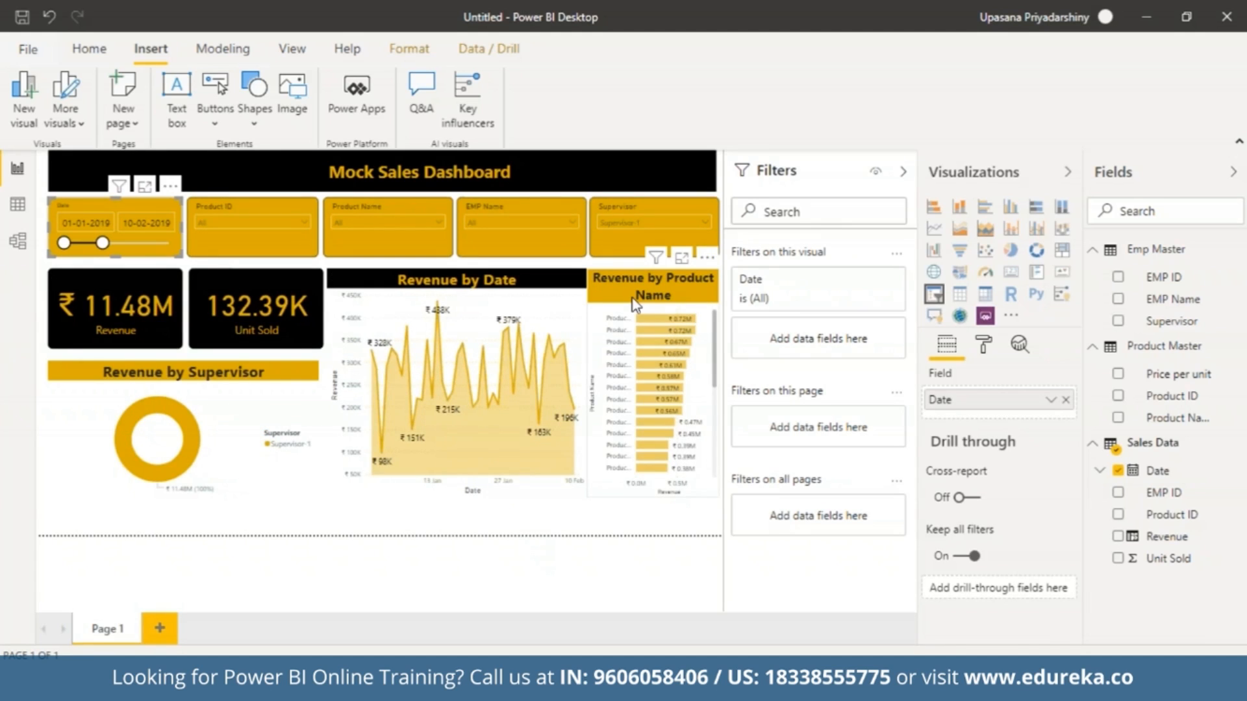
Filter the EMP Name slicer to EMP-4 and shorten the Date range to end on 31-01-2019.
left_click(571, 223)
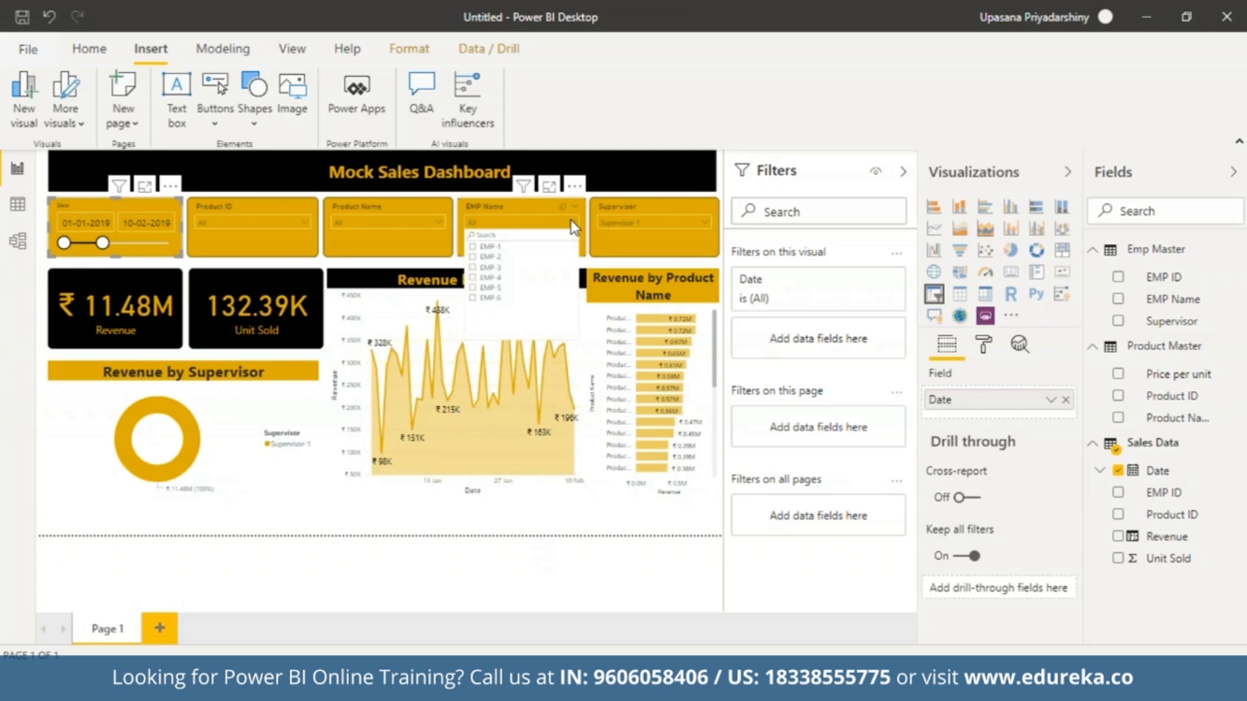
left_click(472, 278)
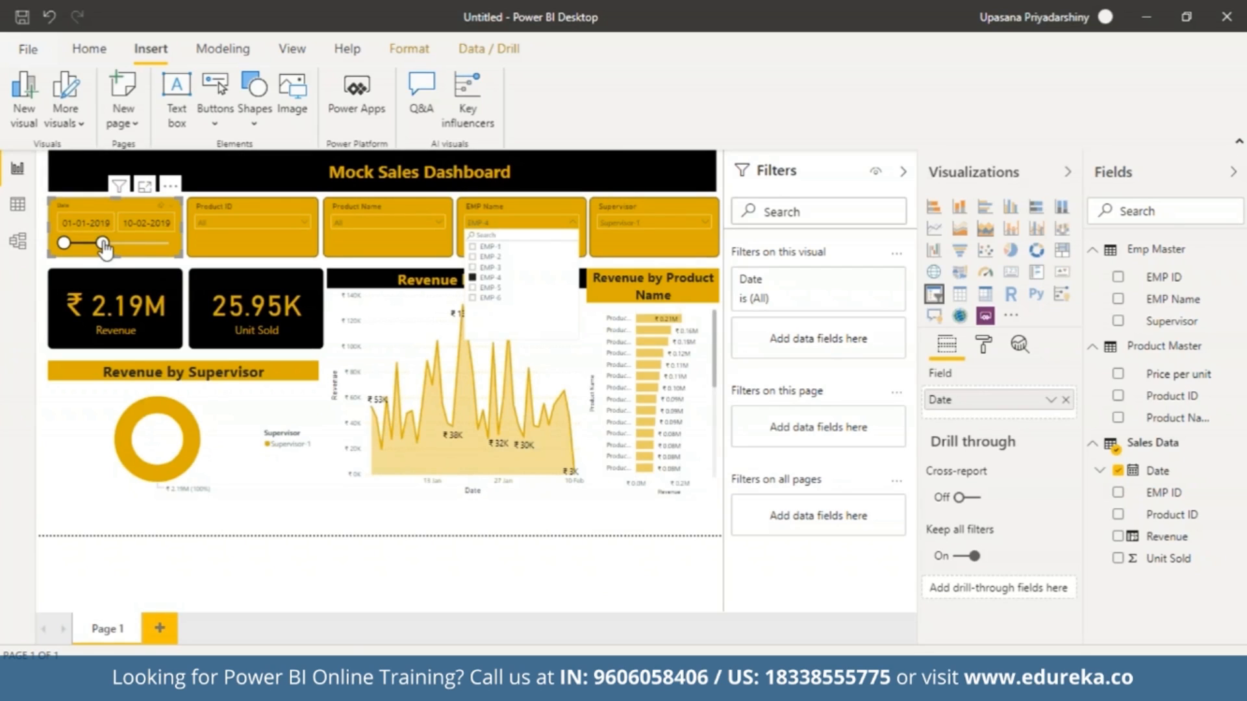
mouse_move(103, 244)
left_mouse_down()
mouse_move(76, 248)
mouse_move(92, 244)
left_mouse_up()
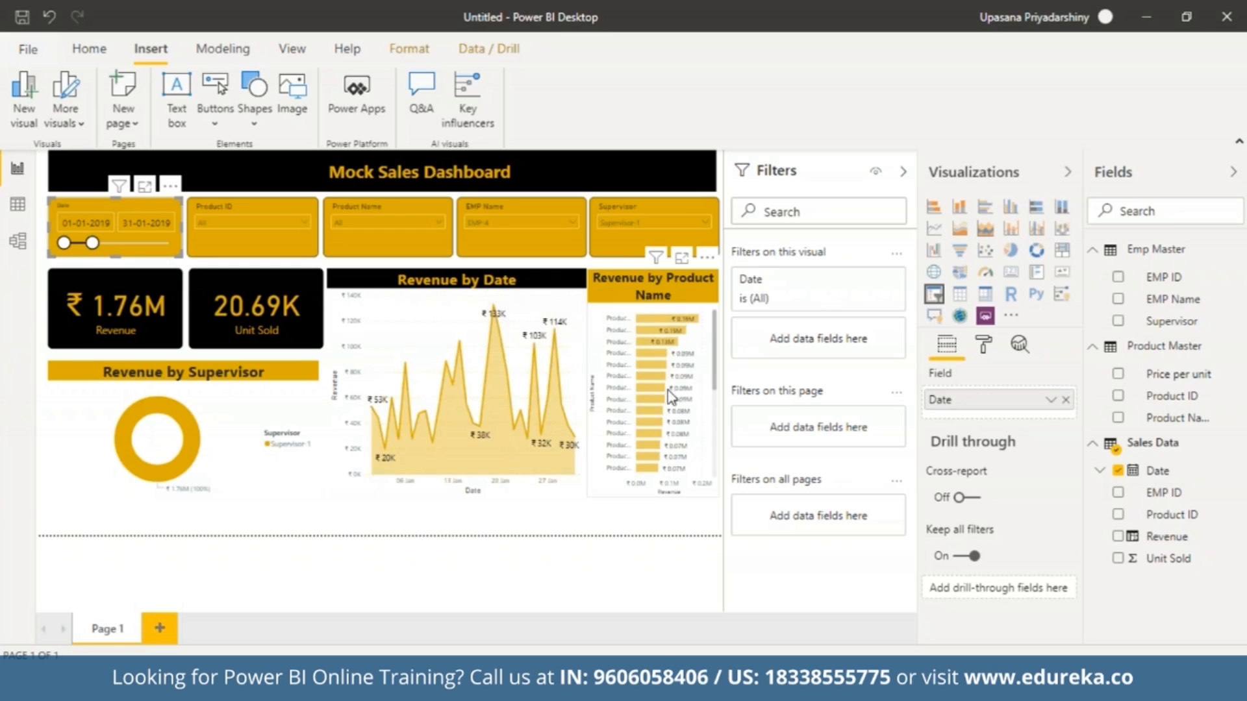
left_click(714, 375)
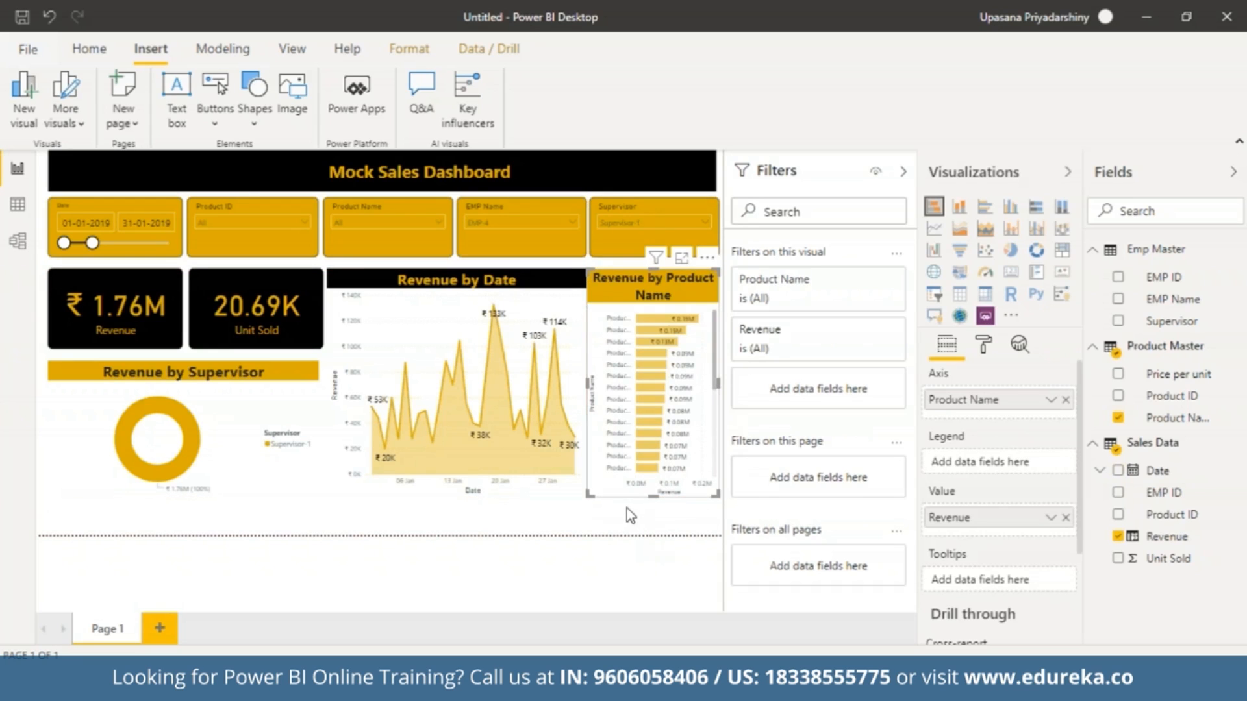
left_click(626, 509)
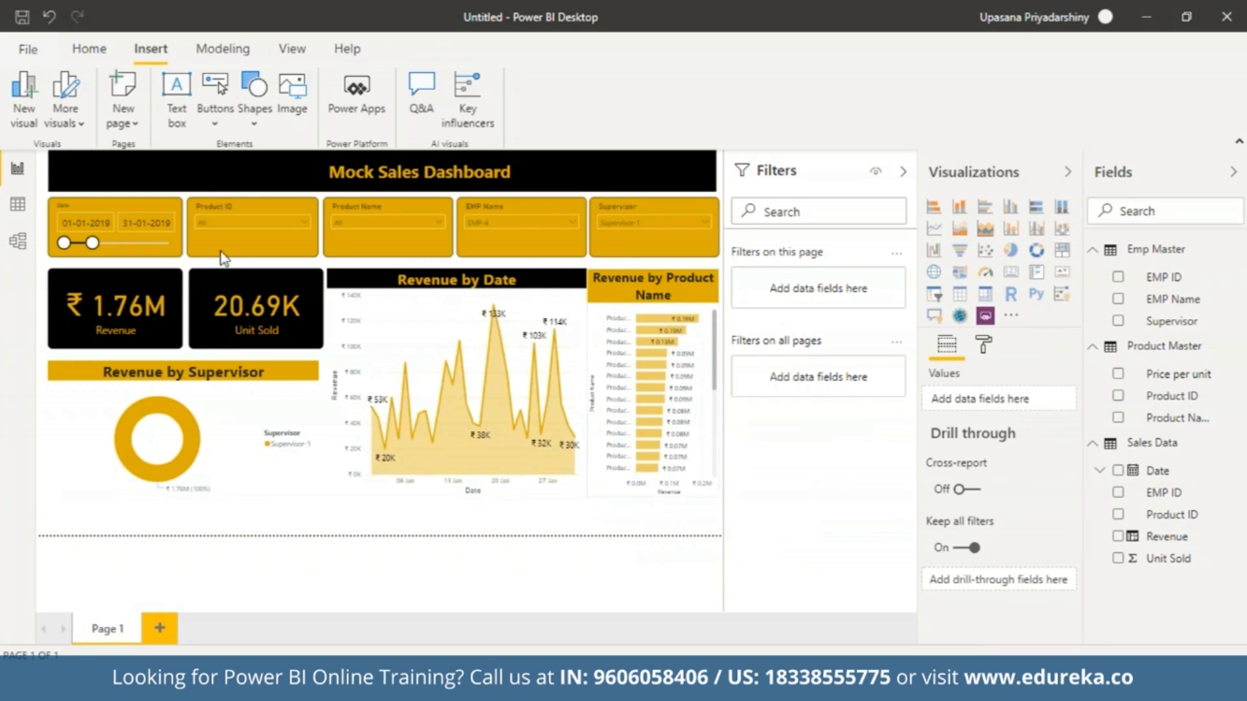
Extend the Date range back to 20-04-2019 and clear the EMP-4 and Supervisor-1 selections from their slicers.
left_click_drag(92, 243, 167, 243)
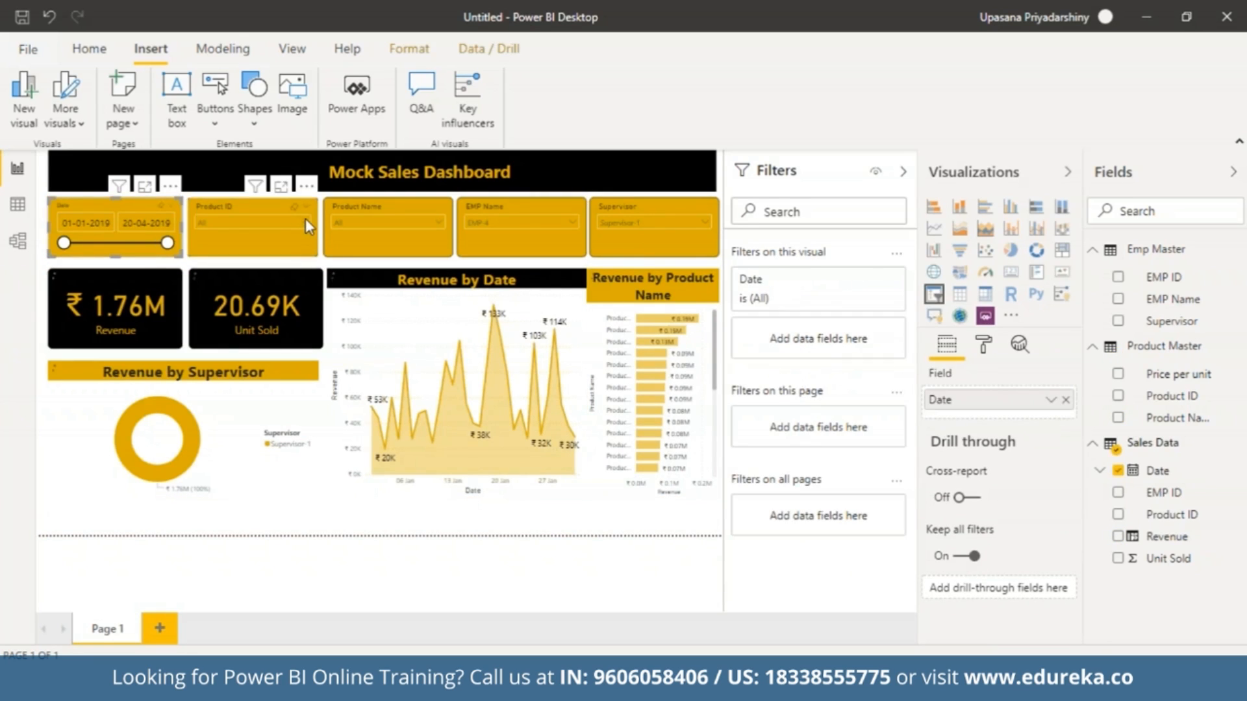
left_click(440, 224)
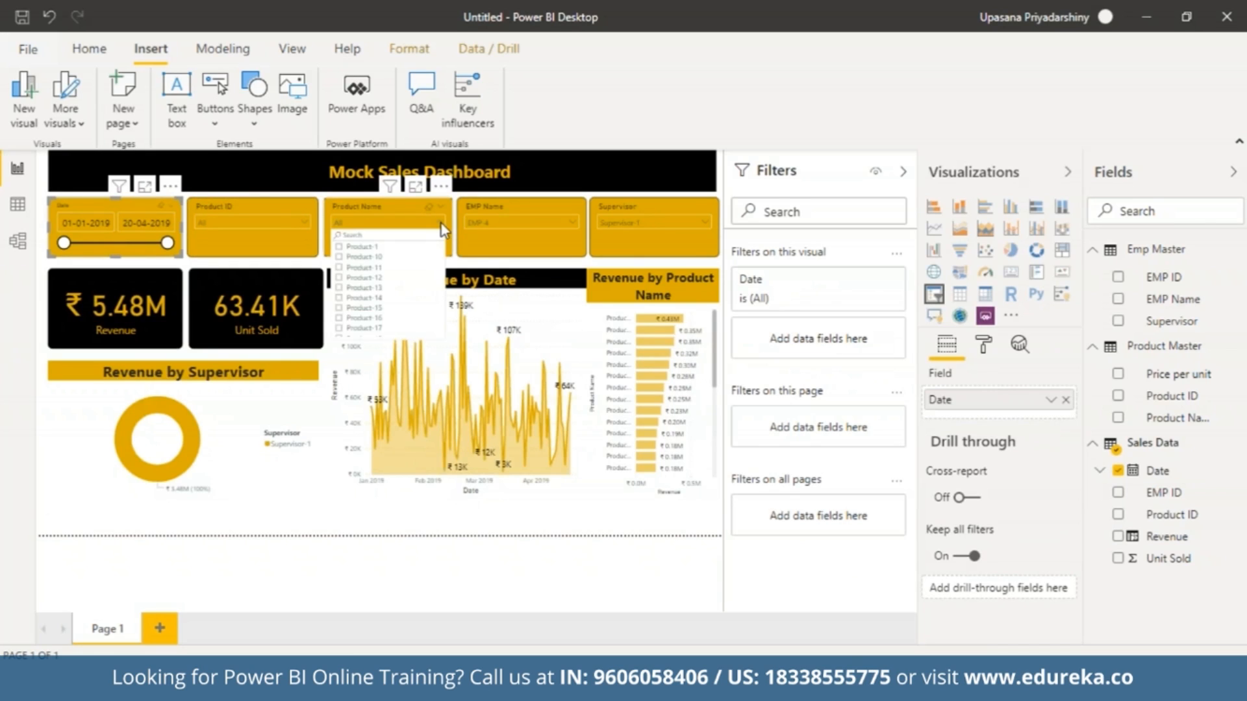
left_click(569, 219)
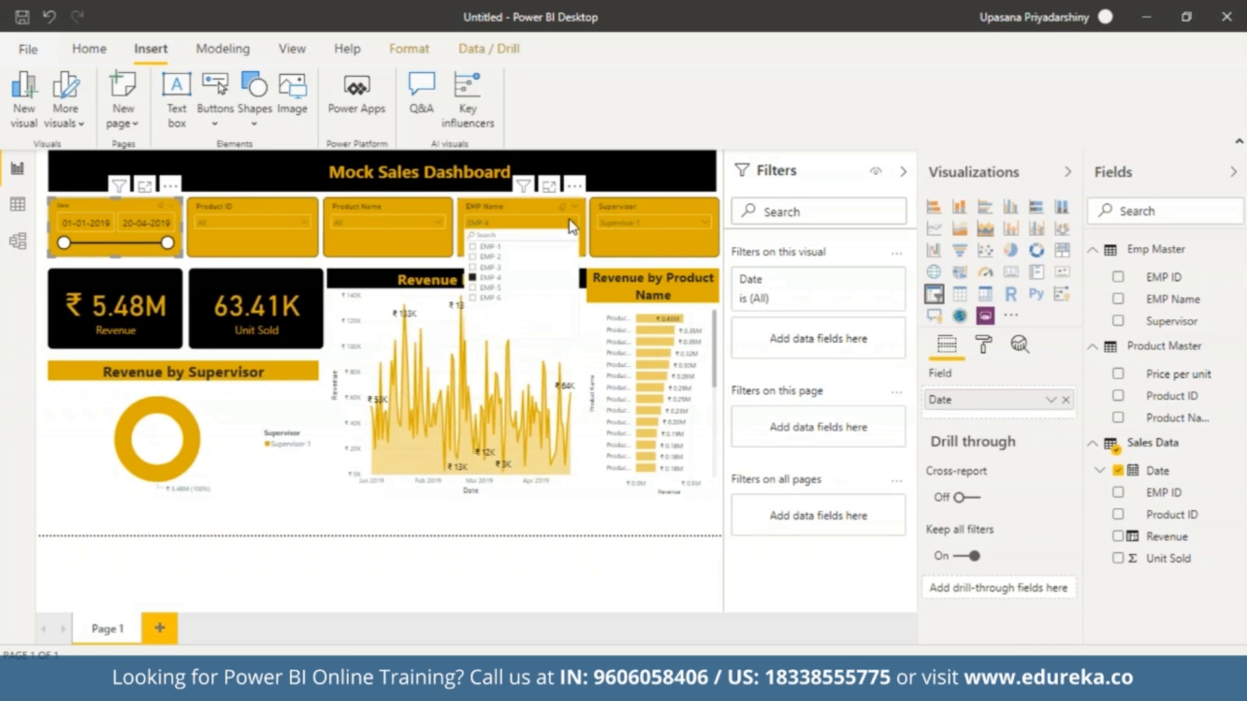
left_click(487, 277)
left_click(699, 221)
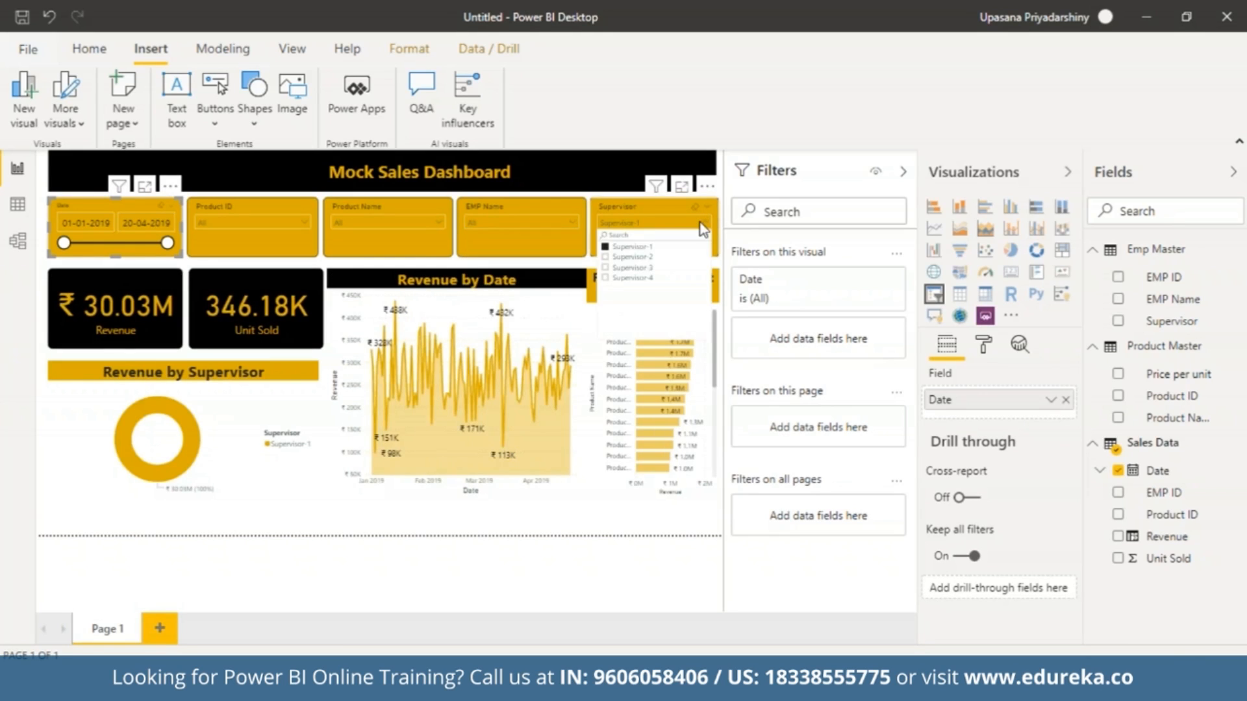
left_click(699, 221)
left_click(607, 248)
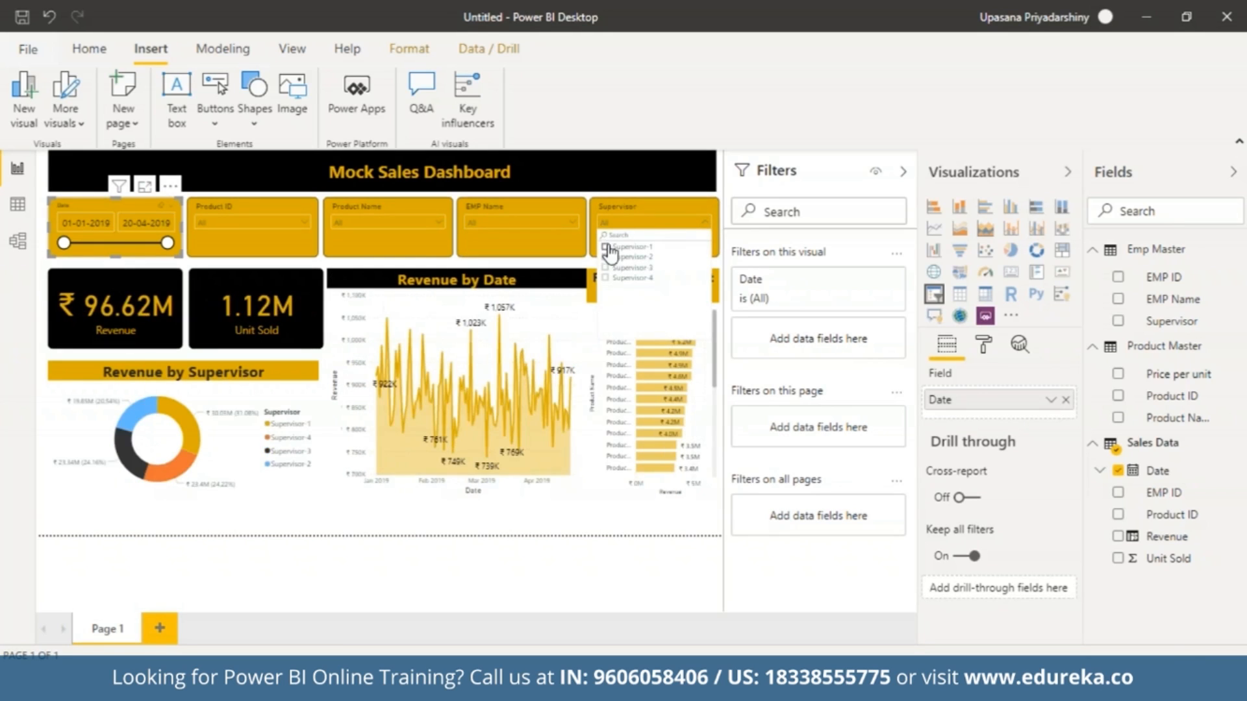
Search the AppSource visuals marketplace for "scroller" and import the Scroller custom visual into the report.
left_click(776, 191)
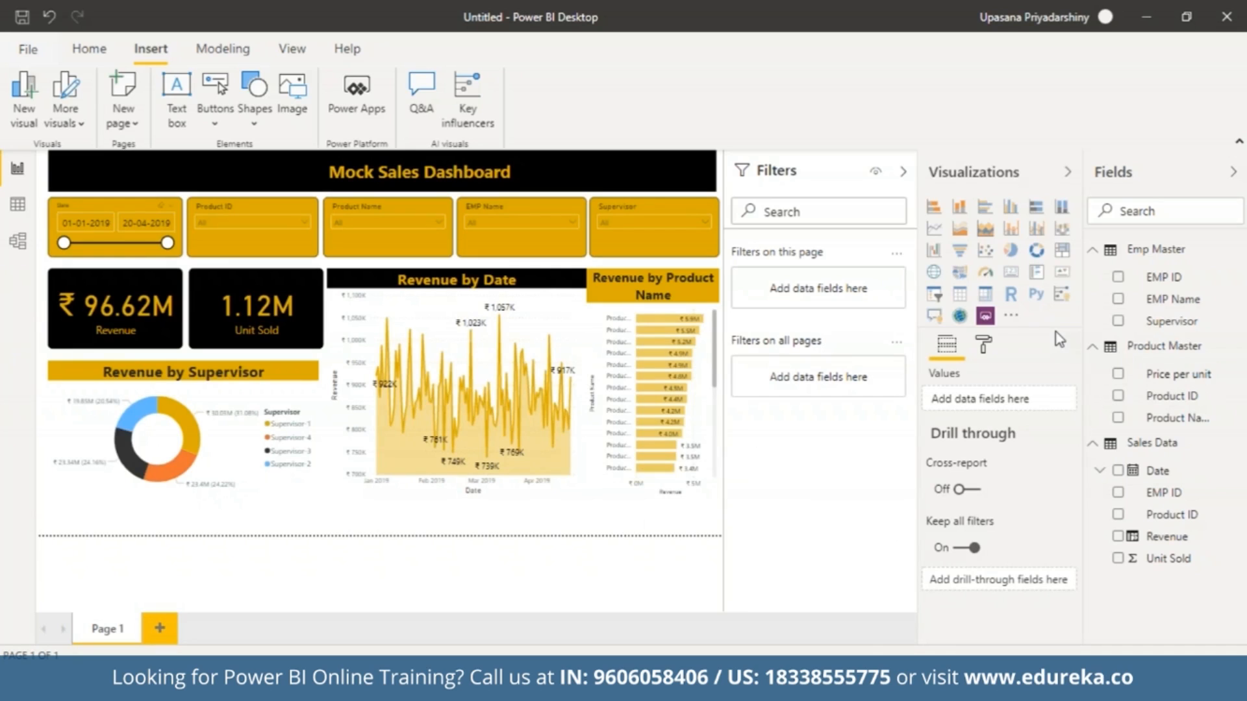
left_click(1011, 316)
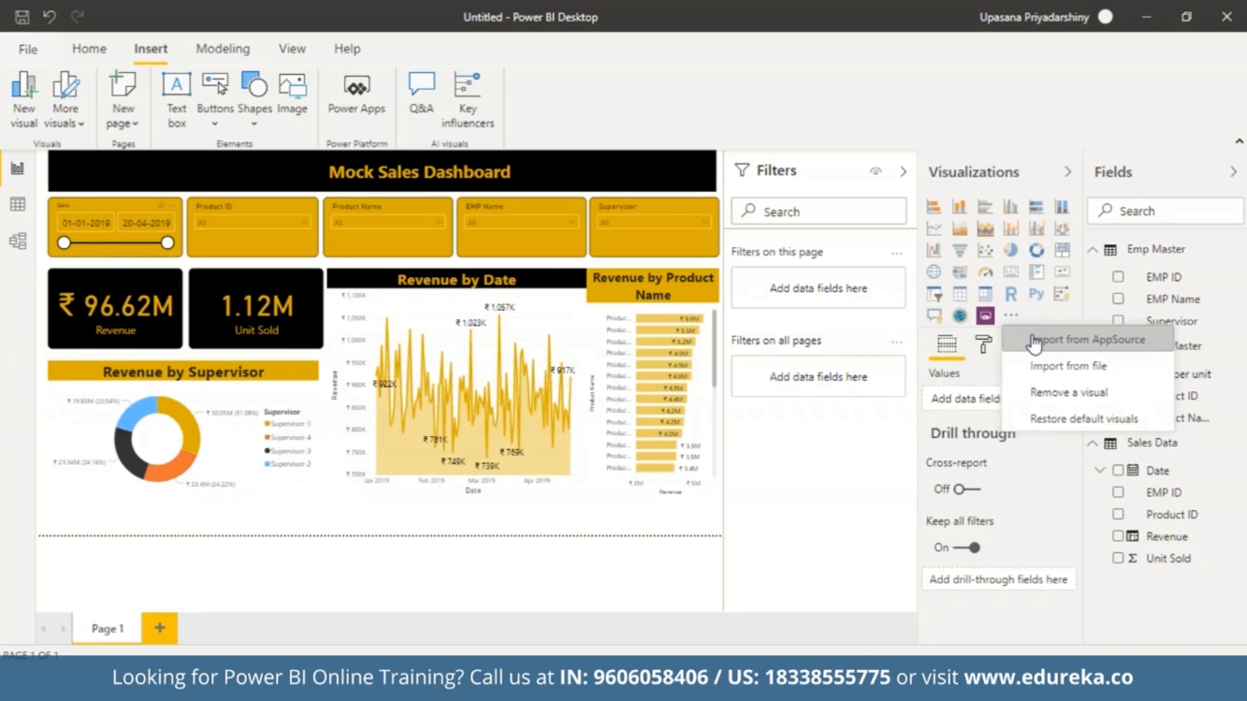
left_click(1034, 341)
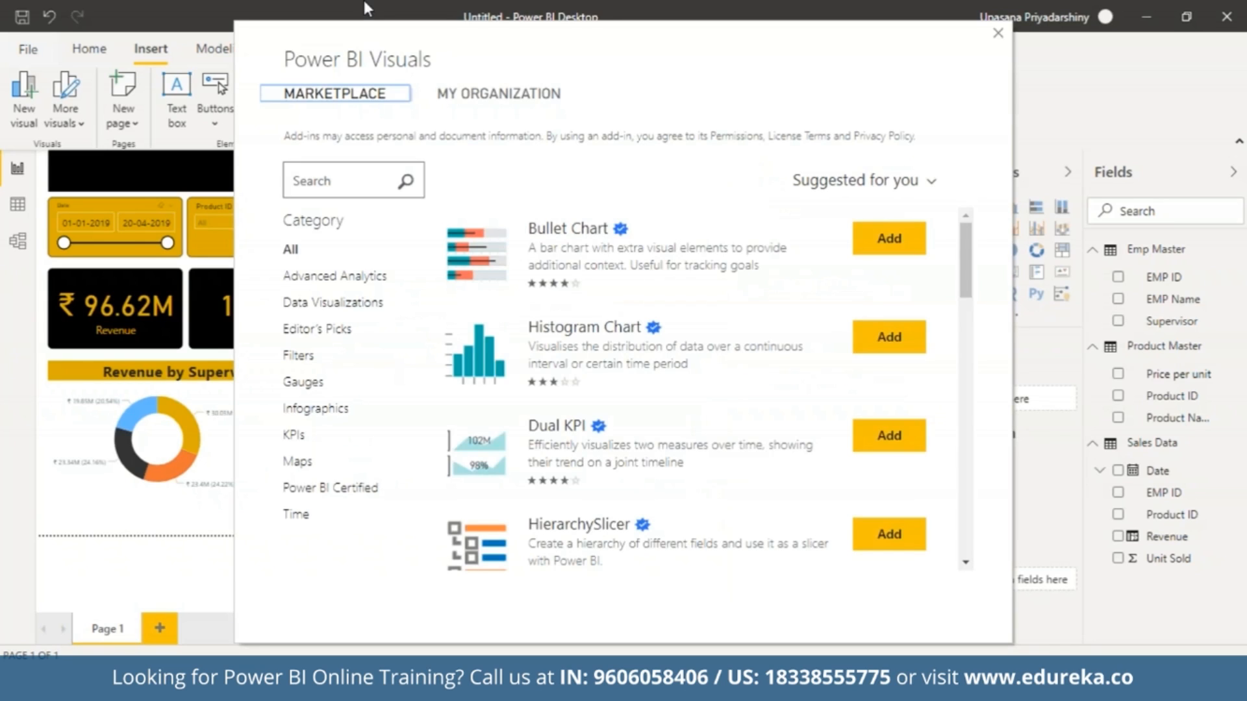
left_click(361, 173)
type("scroller")
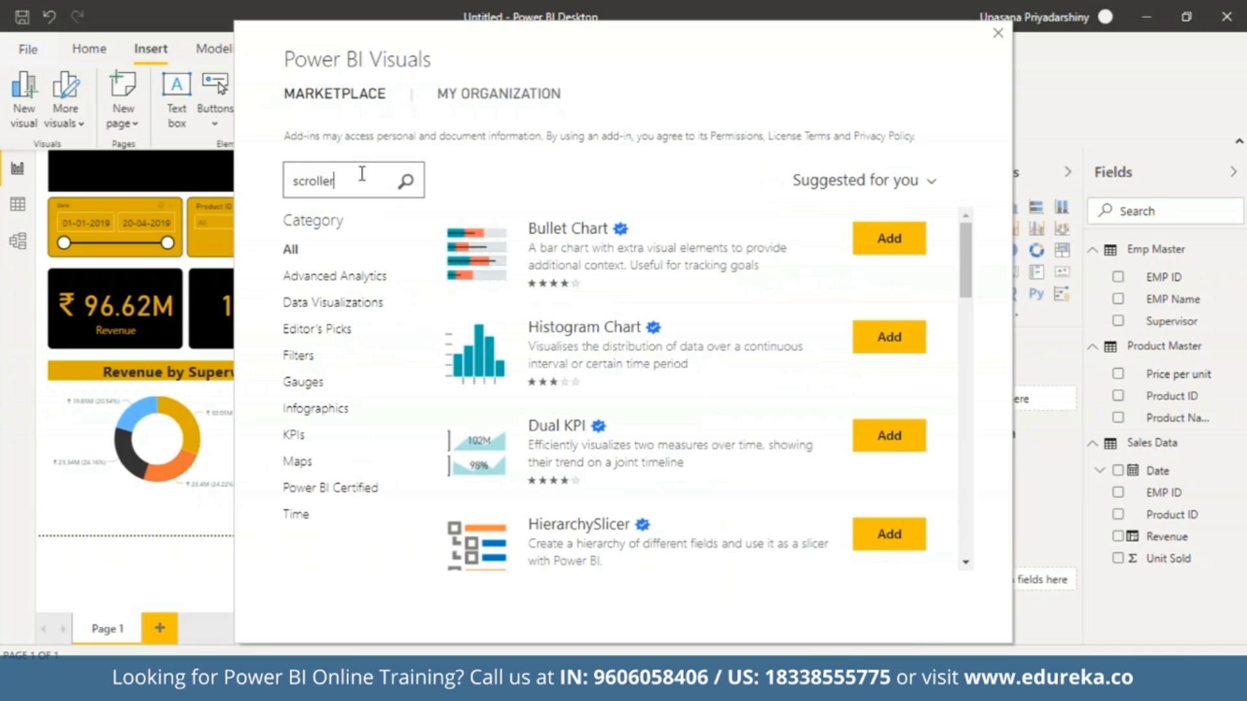
key("Return")
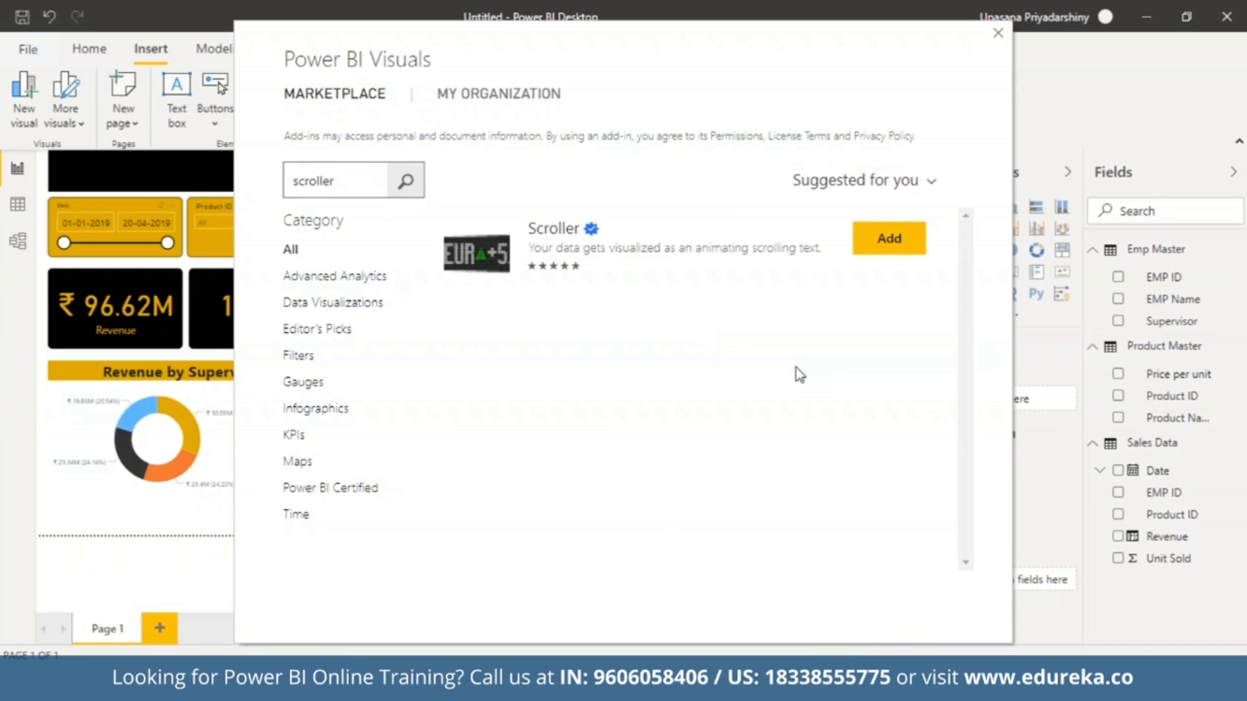
left_click(905, 238)
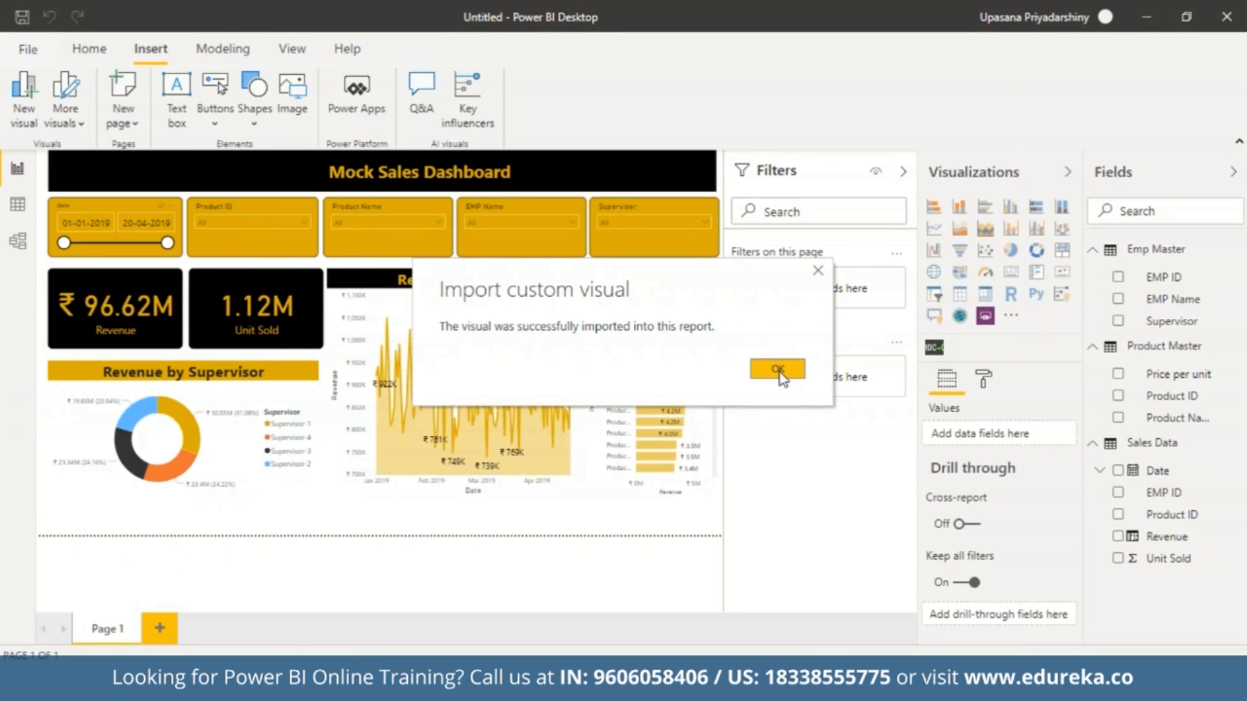
left_click(780, 376)
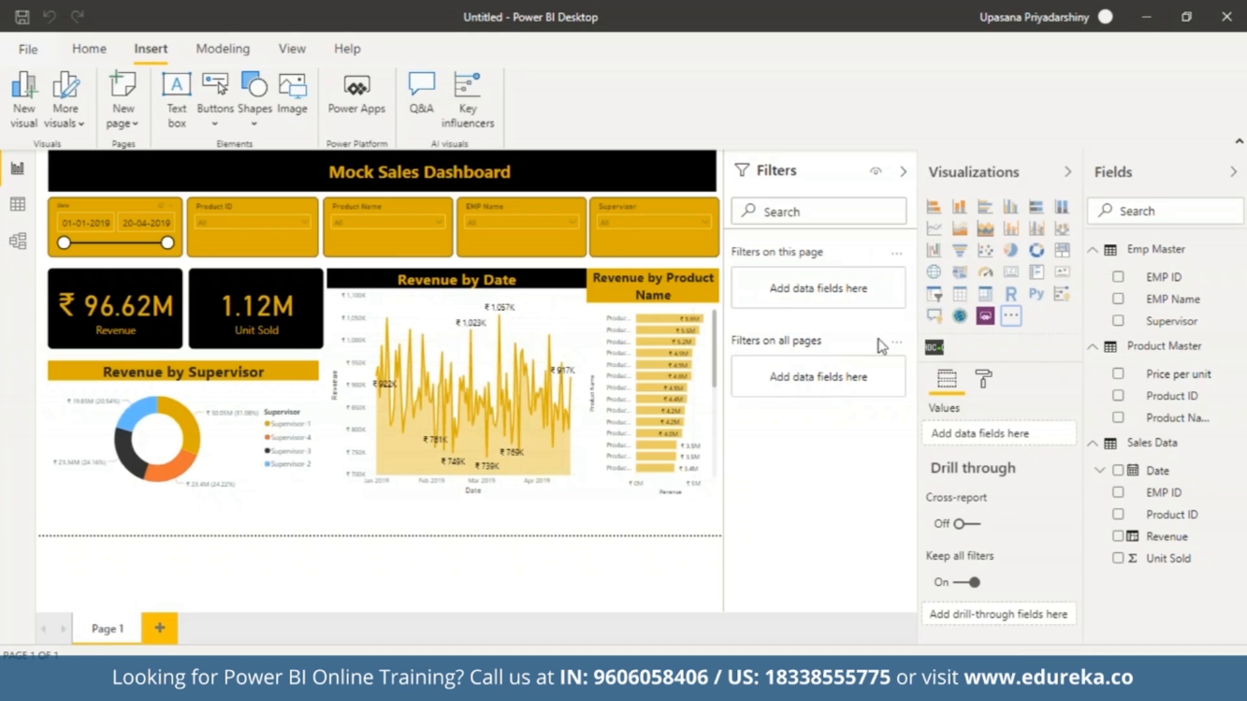
Add a Scroller visual to the page and shape it into a thin full-width strip directly beneath the charts.
left_click(933, 349)
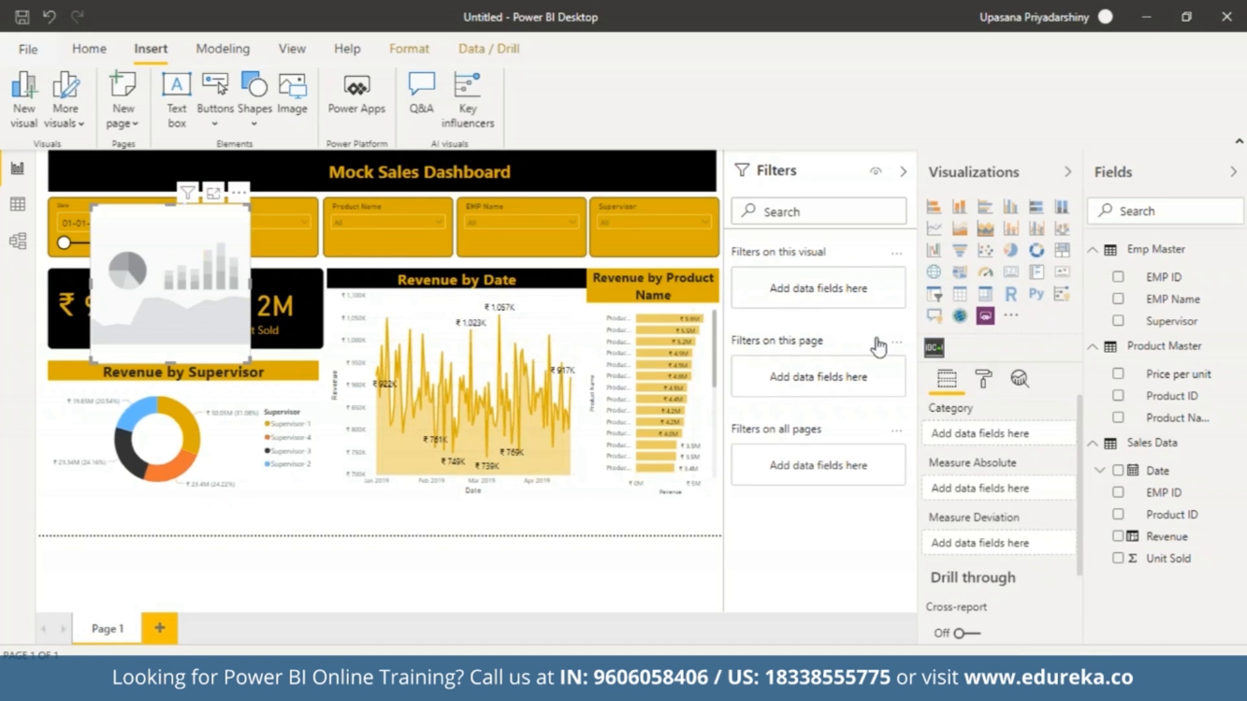
left_click_drag(145, 319, 87, 469)
left_click_drag(117, 376, 109, 513)
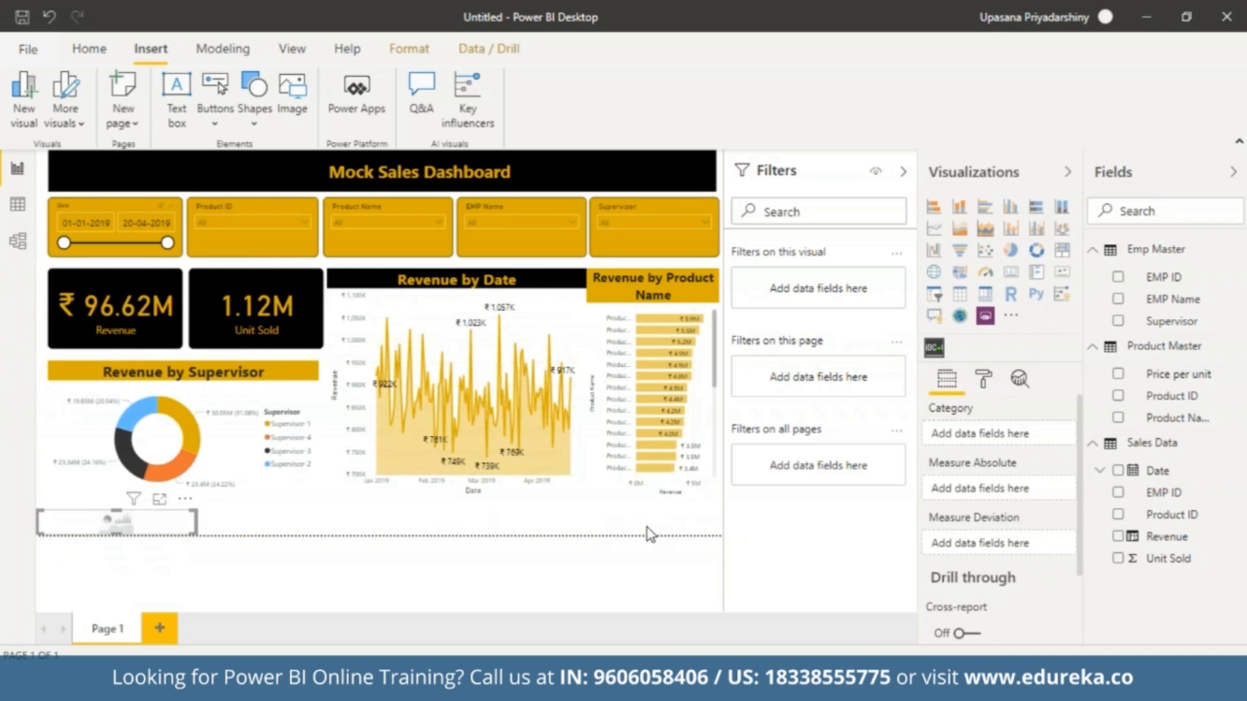
left_click_drag(195, 519, 469, 540)
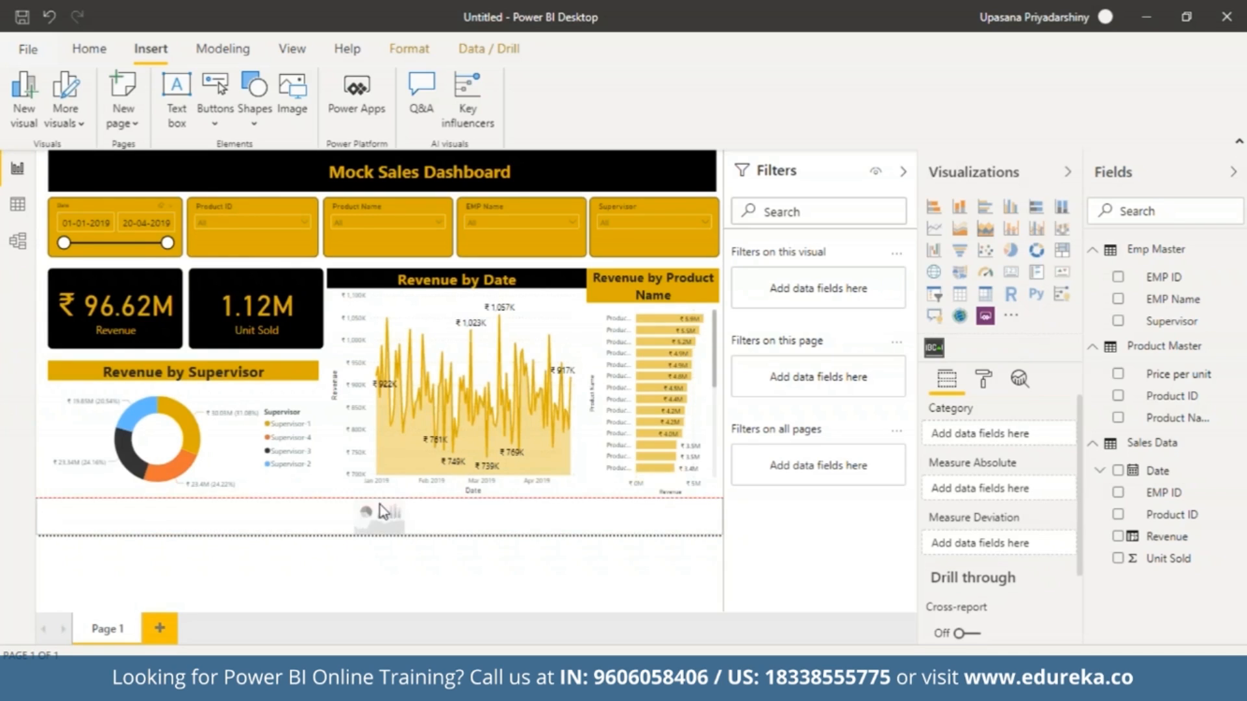
left_click_drag(379, 504, 380, 519)
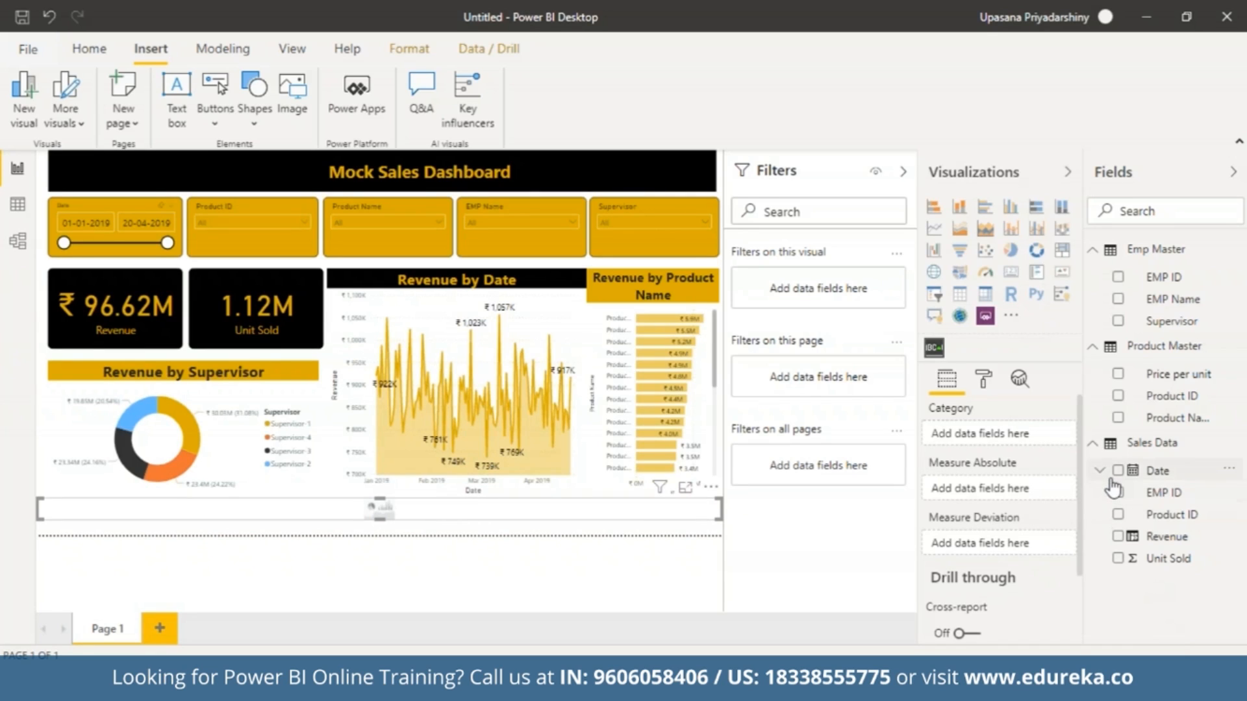
Assign Product ID as the scroller's Category and Price per unit as its Measure Absolute, and turn its title off.
left_click_drag(1165, 402, 996, 442)
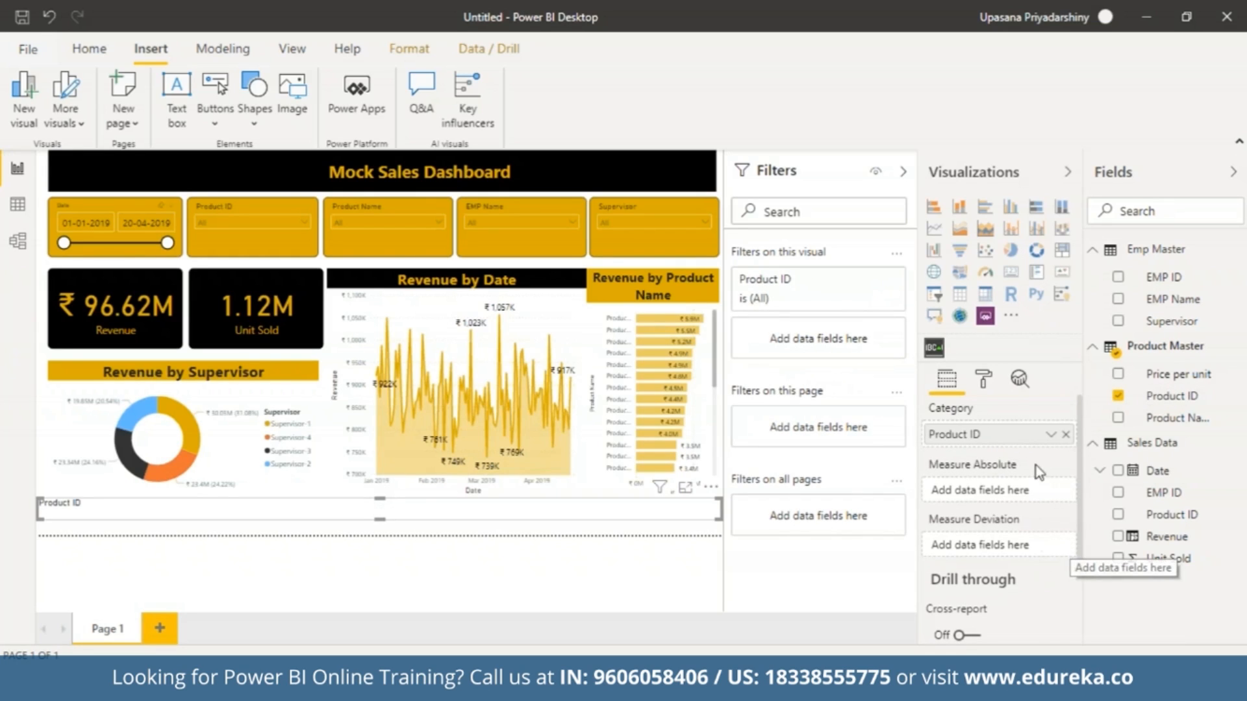
left_click_drag(1169, 375, 992, 497)
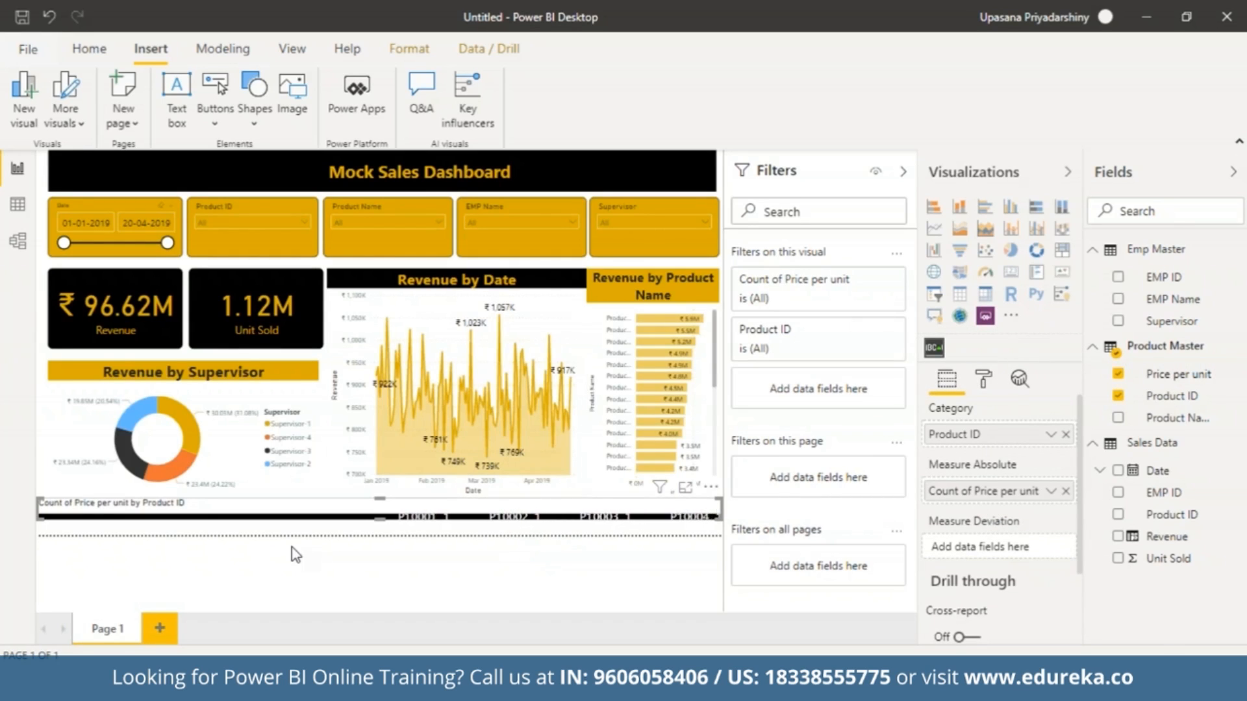
left_click(987, 379)
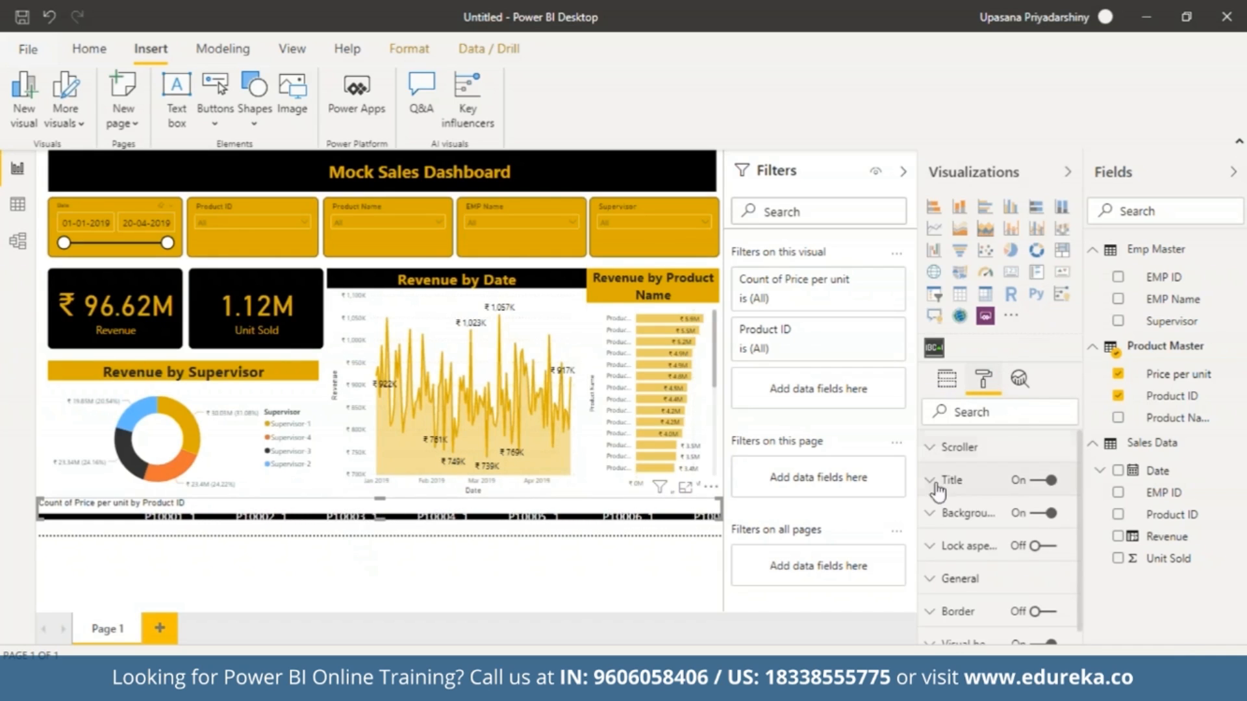
left_click(1031, 484)
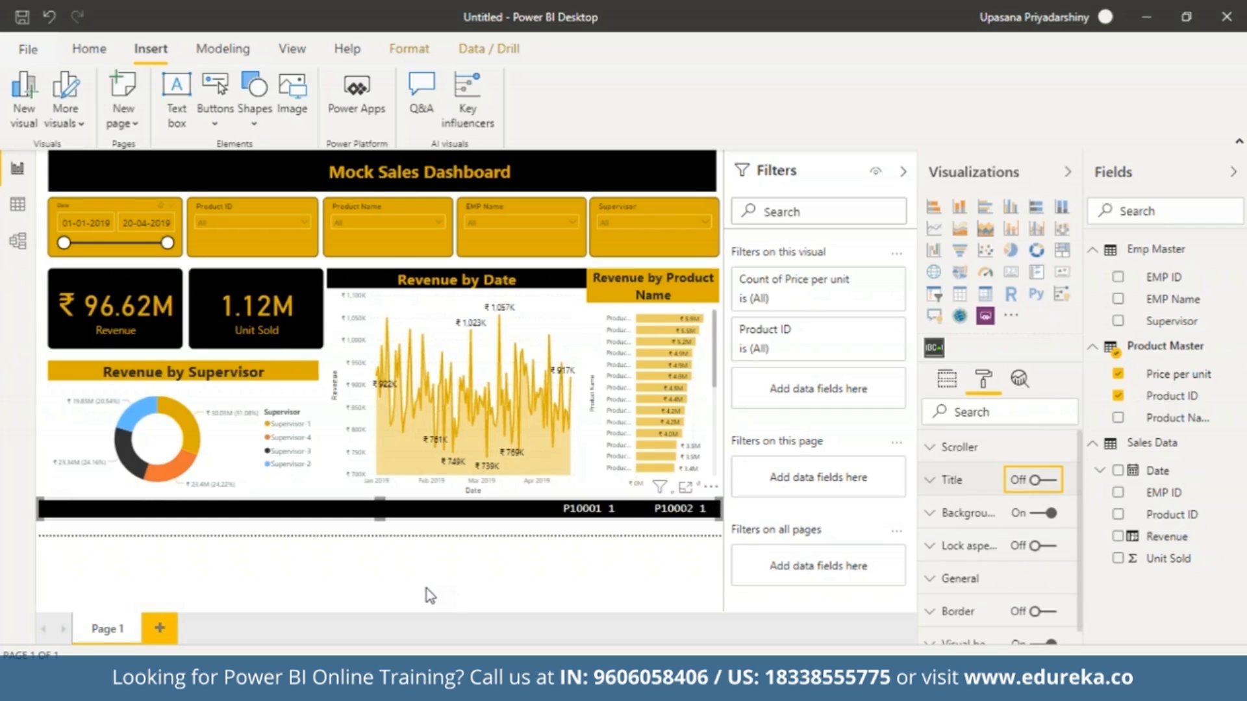
Set the scroller's text color to the dashboard's gold.
left_click_drag(1081, 496, 1076, 553)
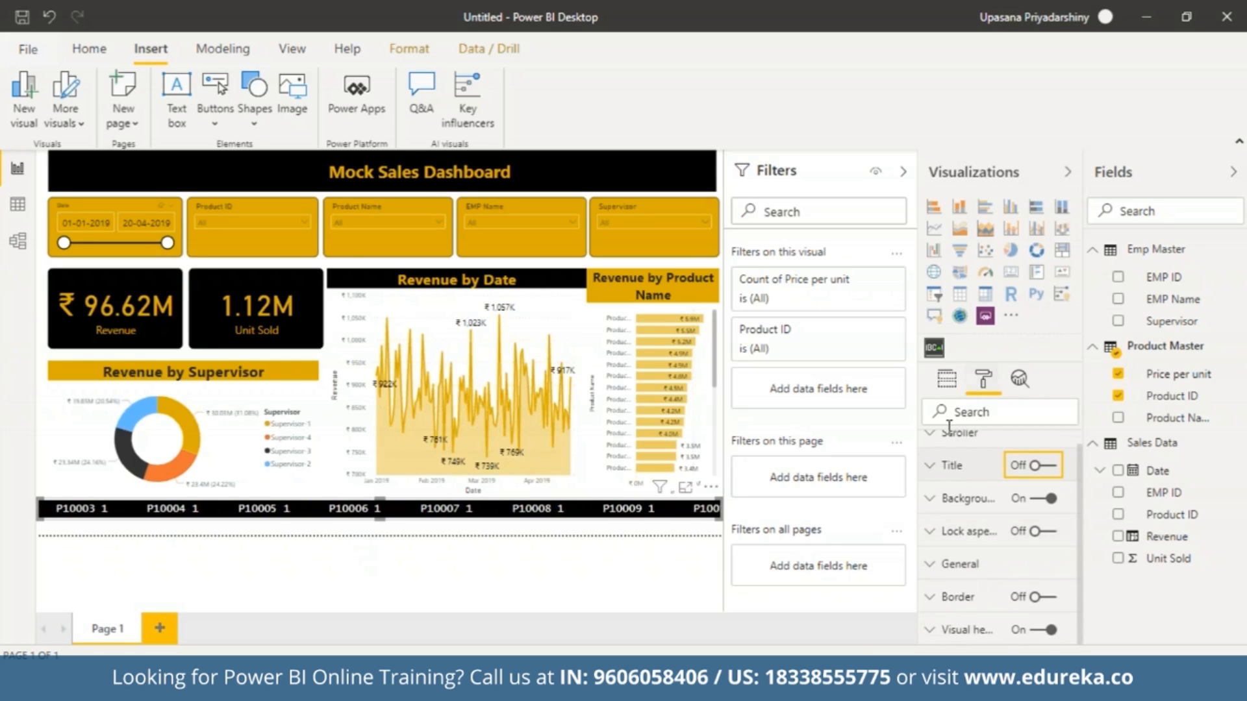
left_click(939, 437)
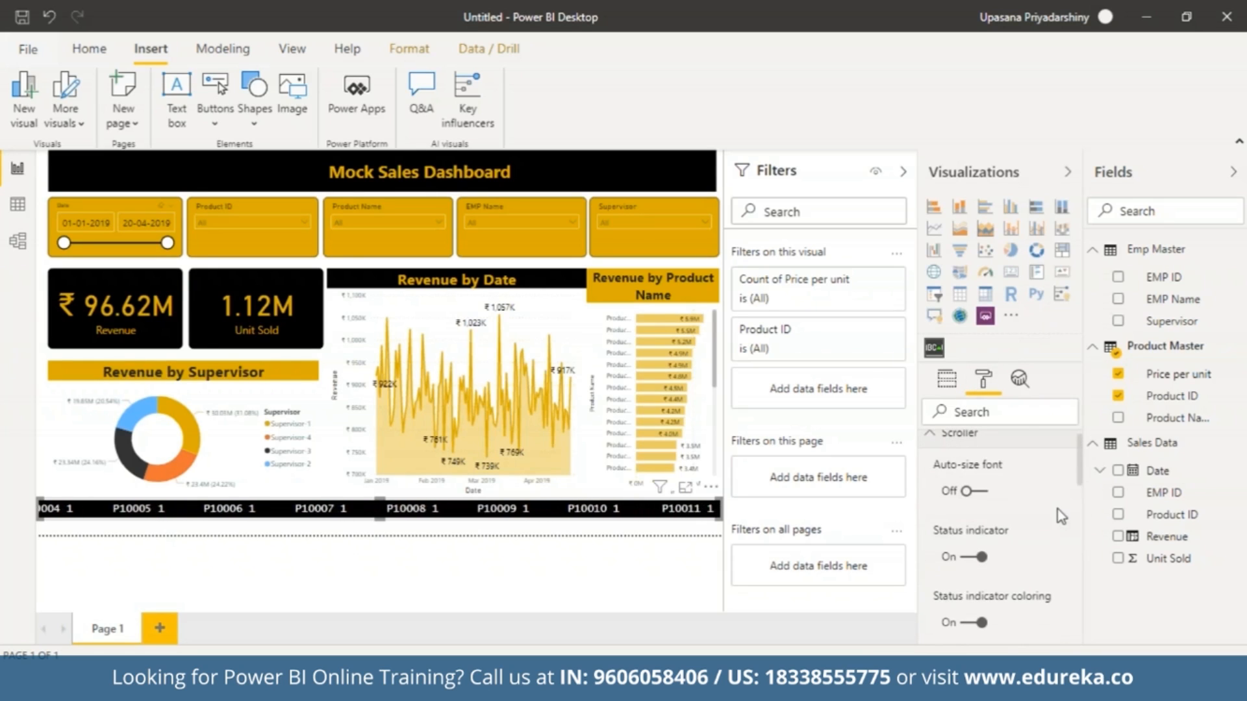
left_click_drag(1078, 480, 1080, 573)
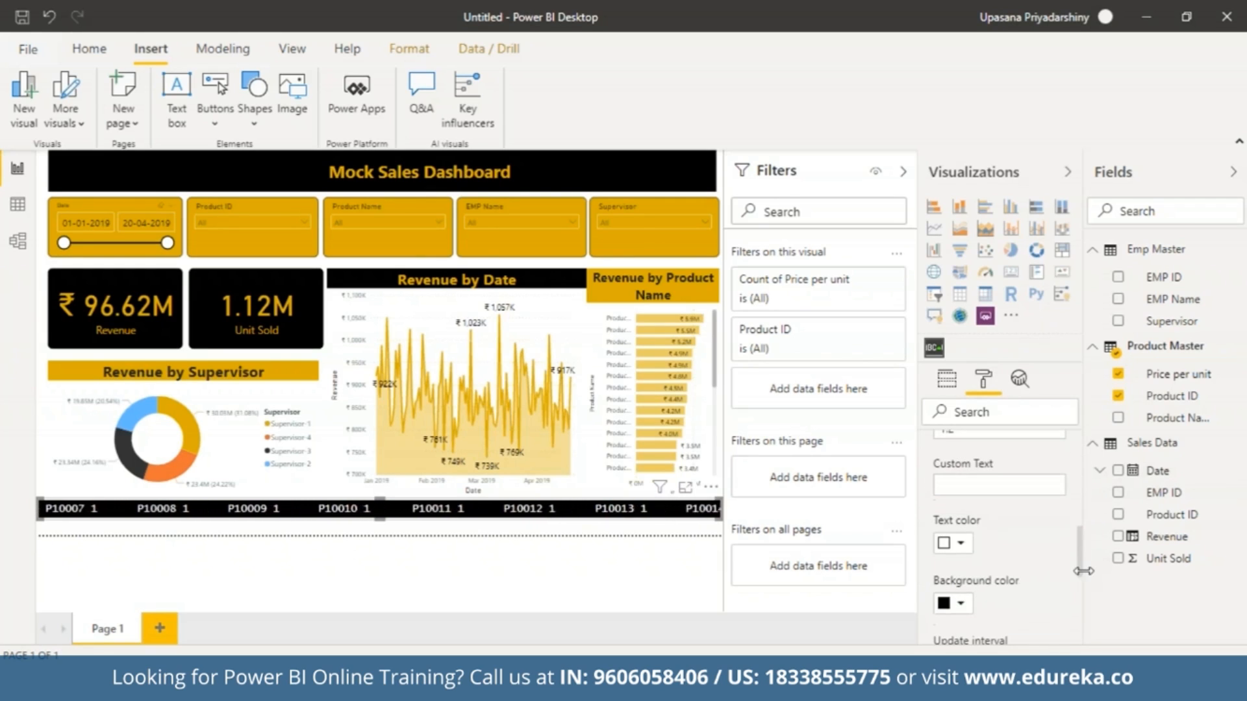
left_click(962, 544)
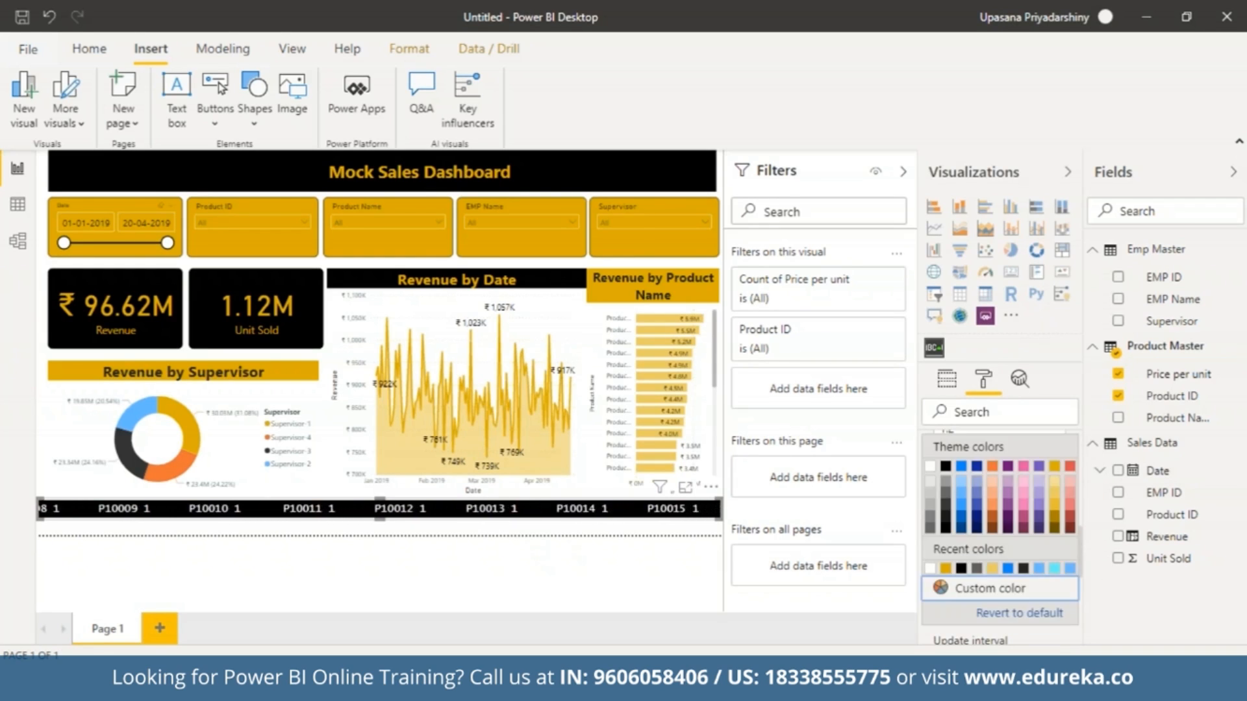
left_click(945, 569)
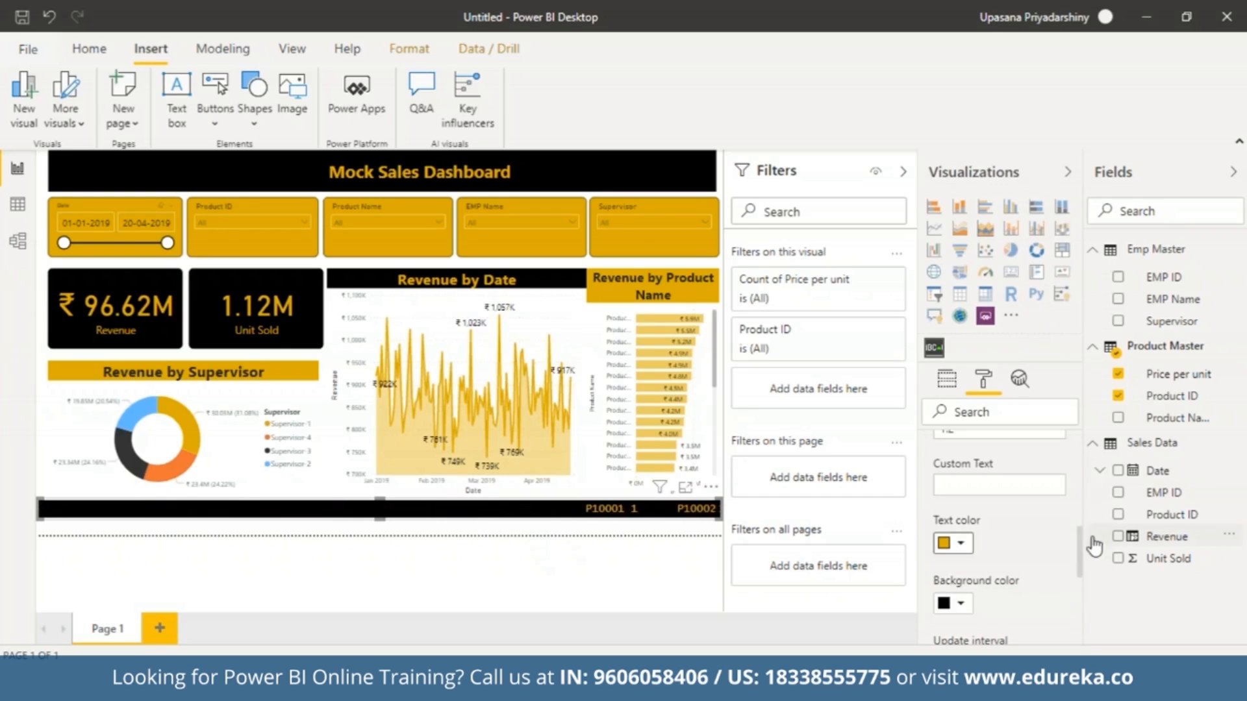
Set the scroller's scroll speed to 1.0 and collapse the Filters pane to enlarge the report canvas.
scroll(1081, 520, "up", 4)
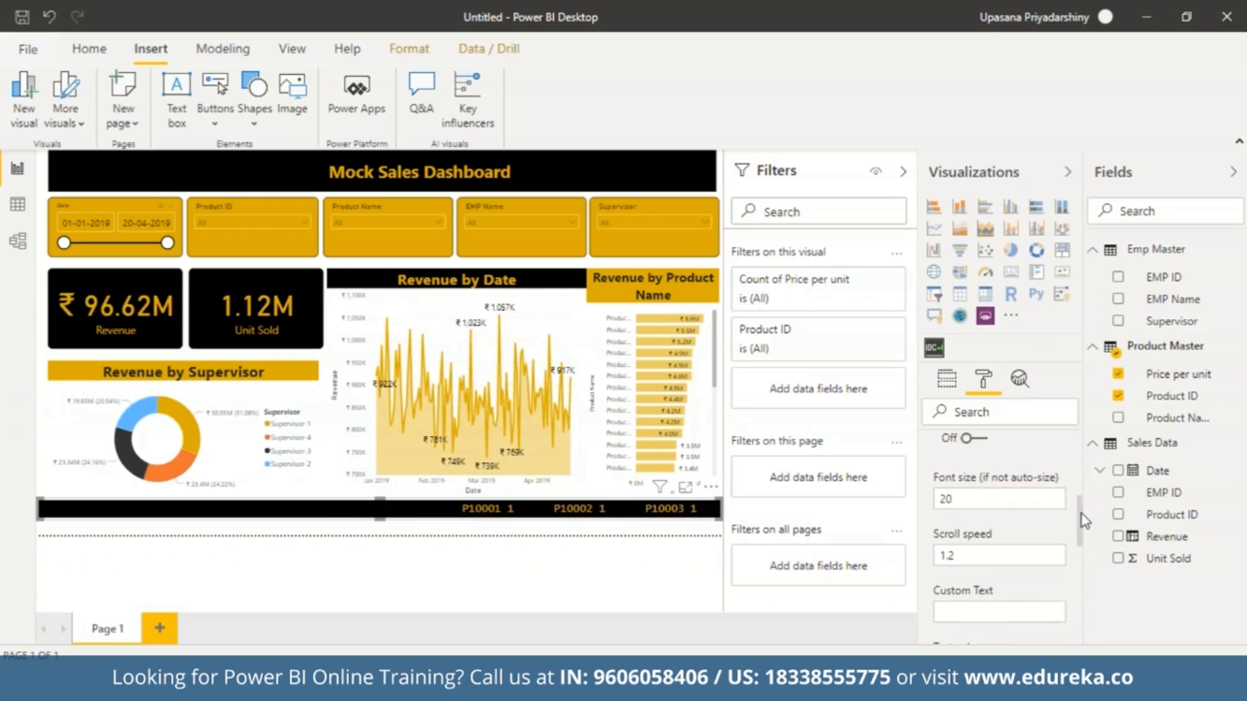
left_click(965, 563)
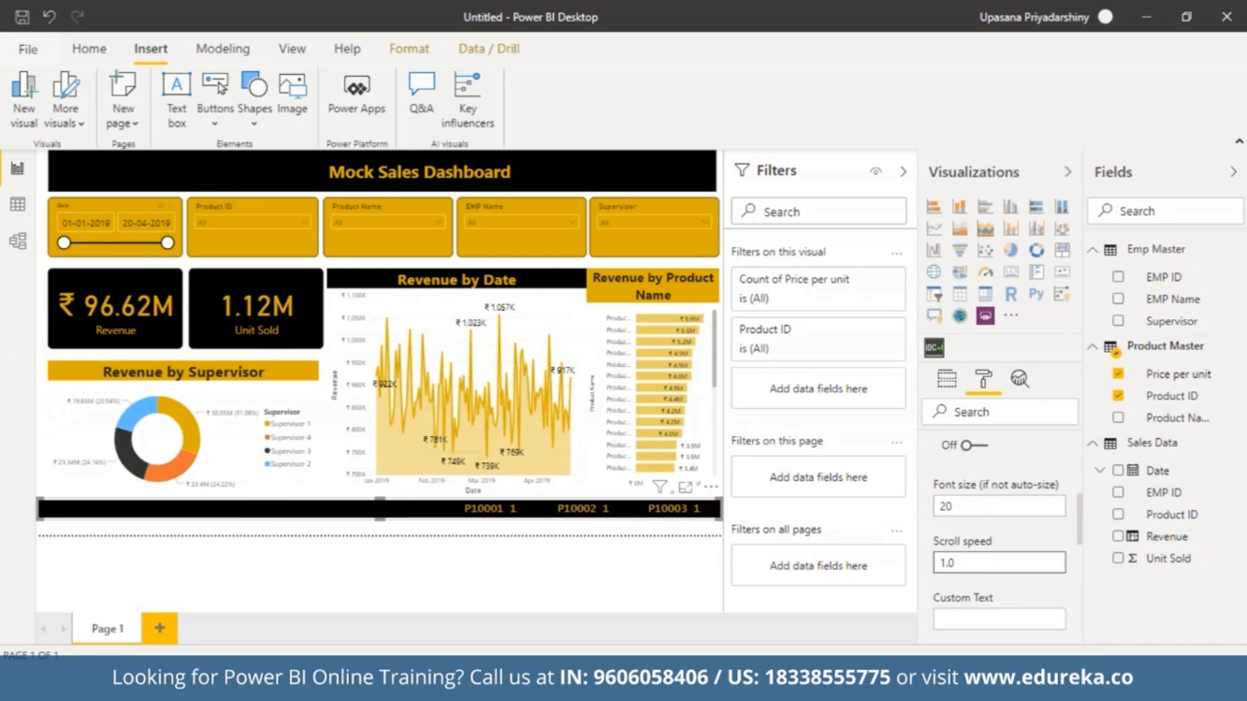
left_click(953, 506)
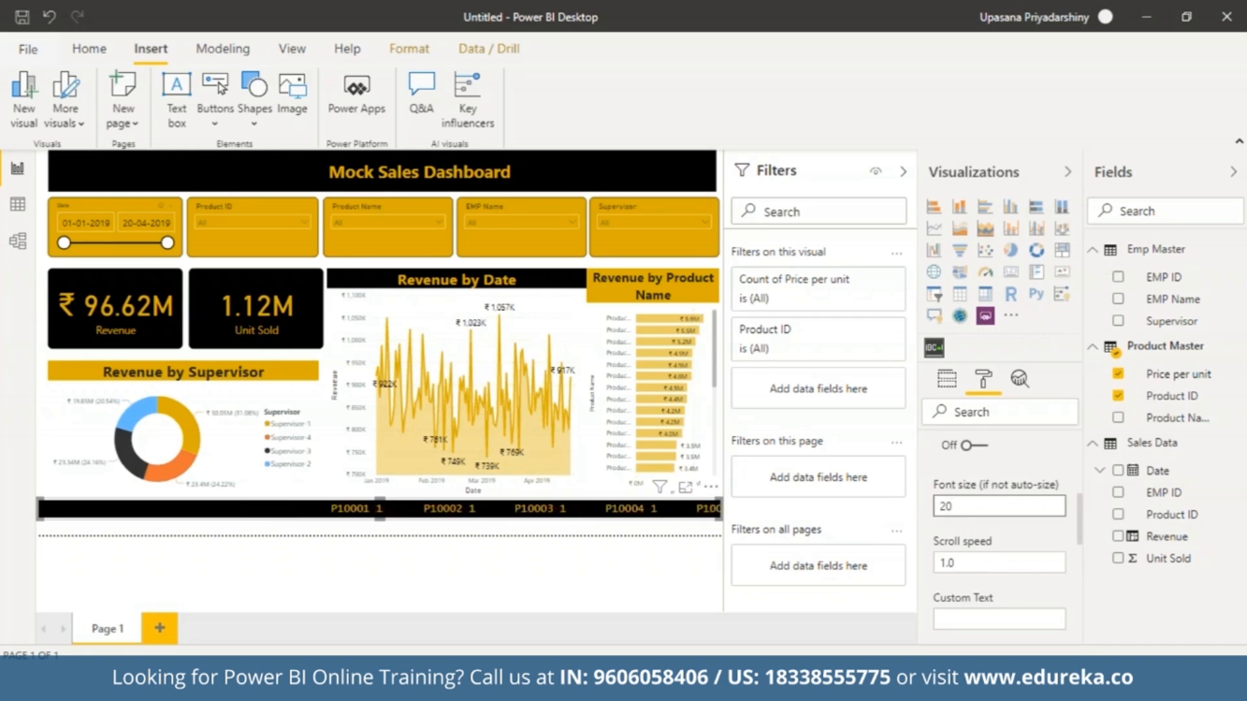
left_click_drag(1079, 521, 1080, 452)
left_click(960, 447)
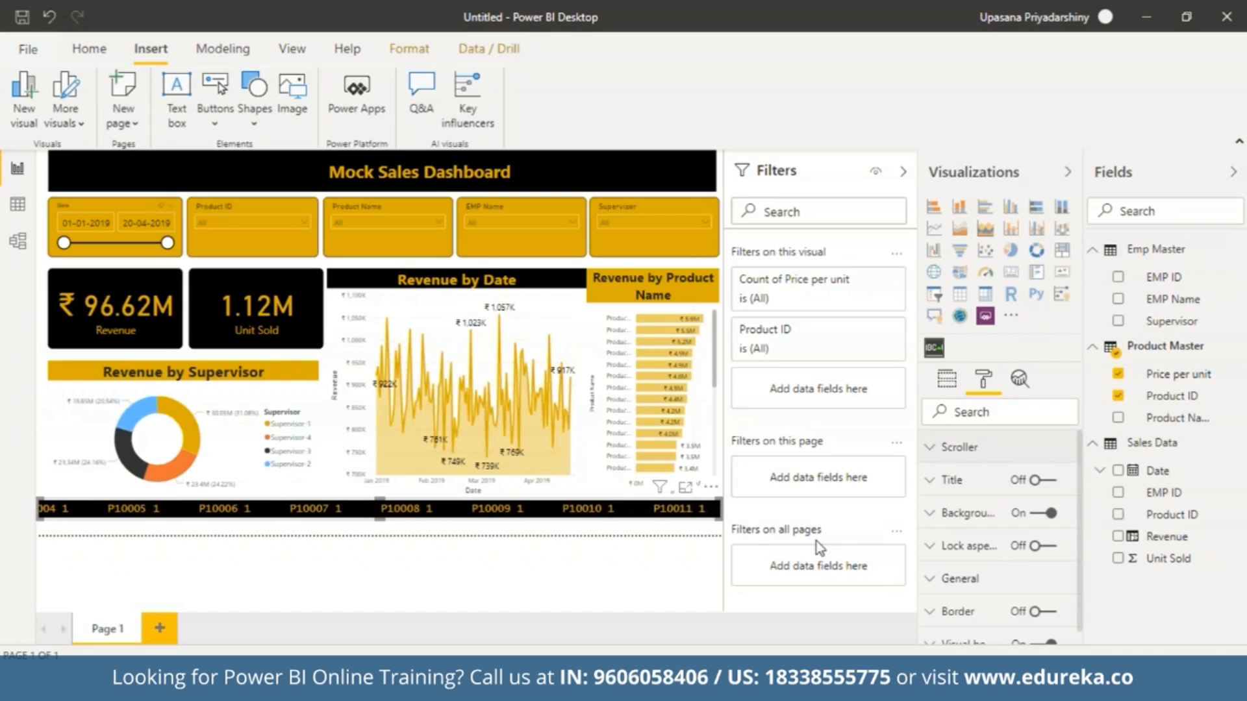
left_click(906, 173)
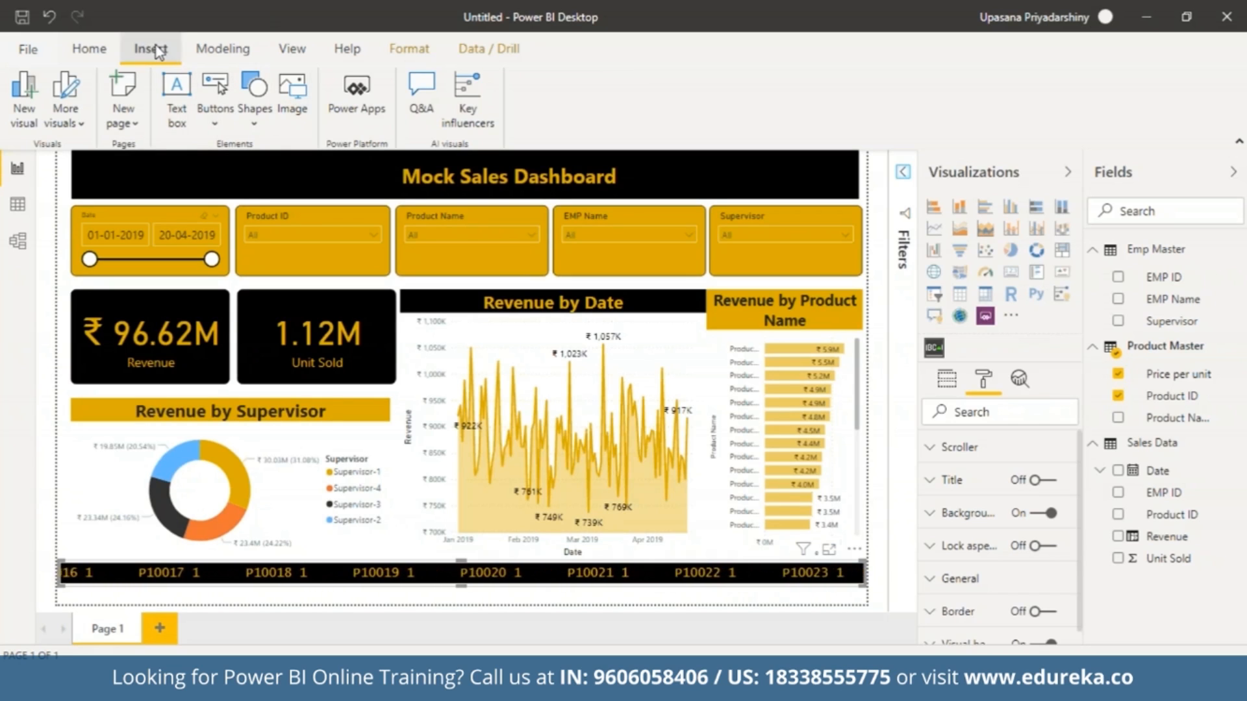
Insert the "folder (3)" image from Downloads and place it as a small logo at the right end of the title banner.
left_click(292, 91)
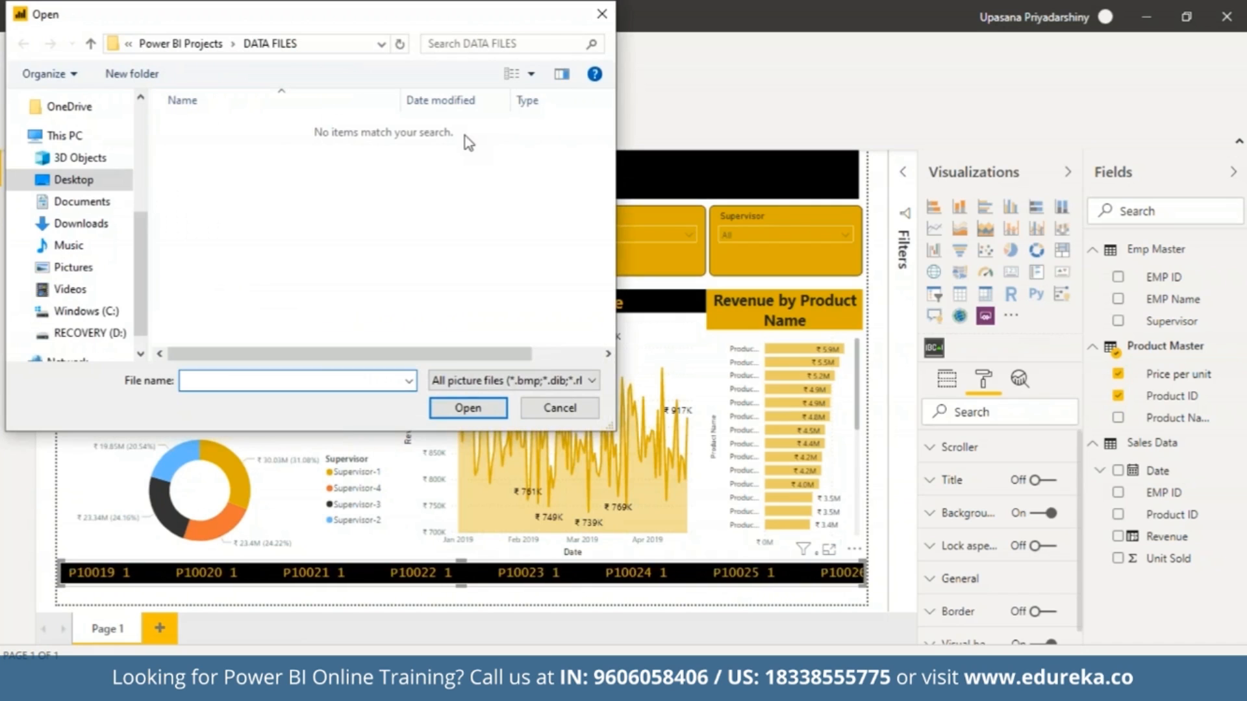
left_click(119, 224)
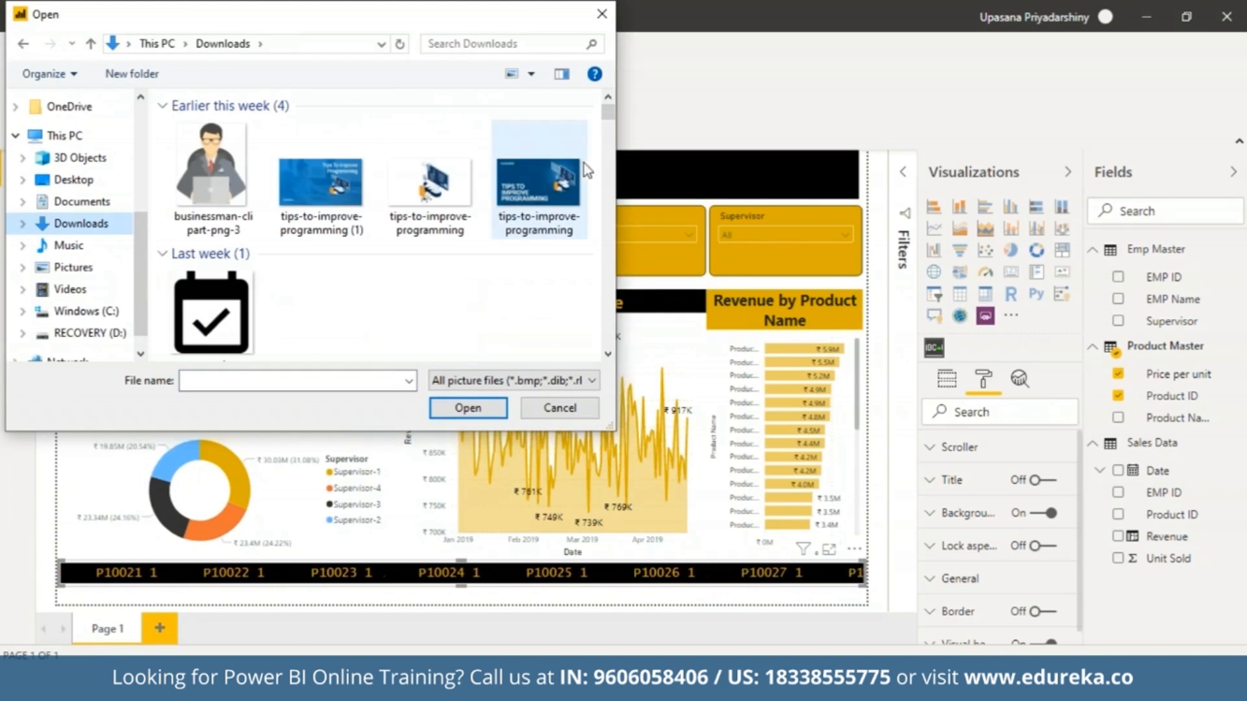
left_click_drag(610, 115, 611, 170)
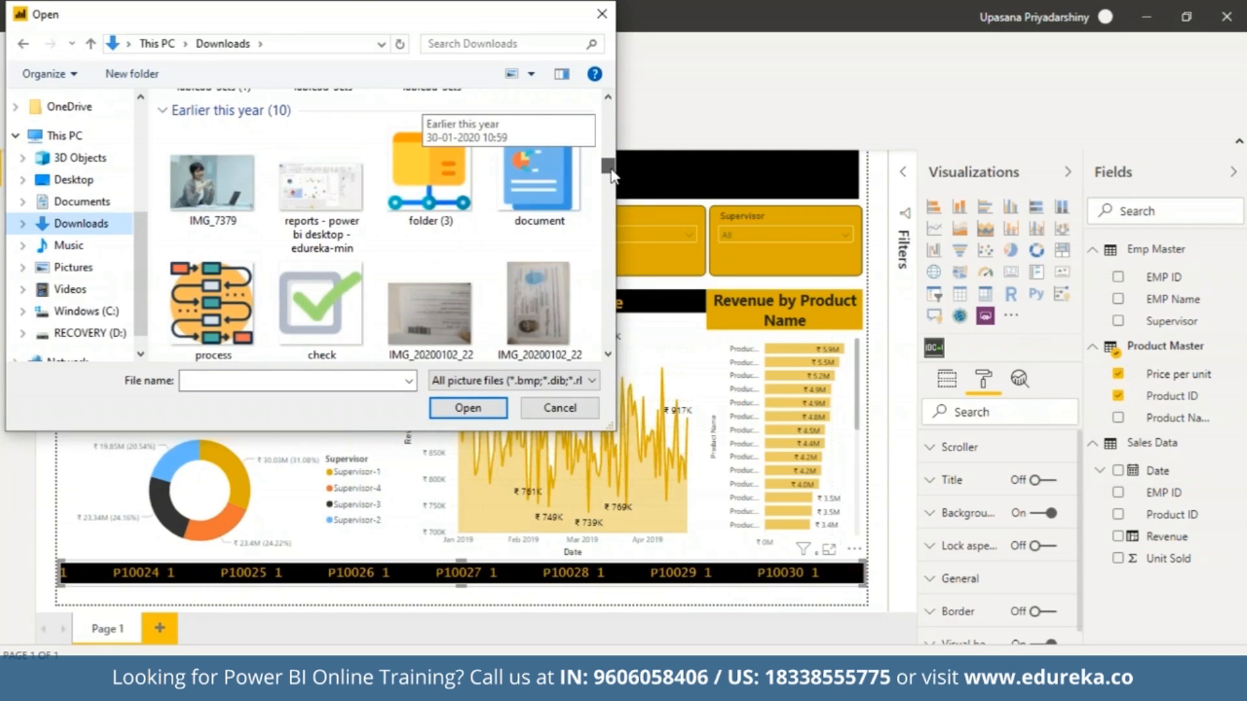
left_click(402, 165)
left_click(467, 408)
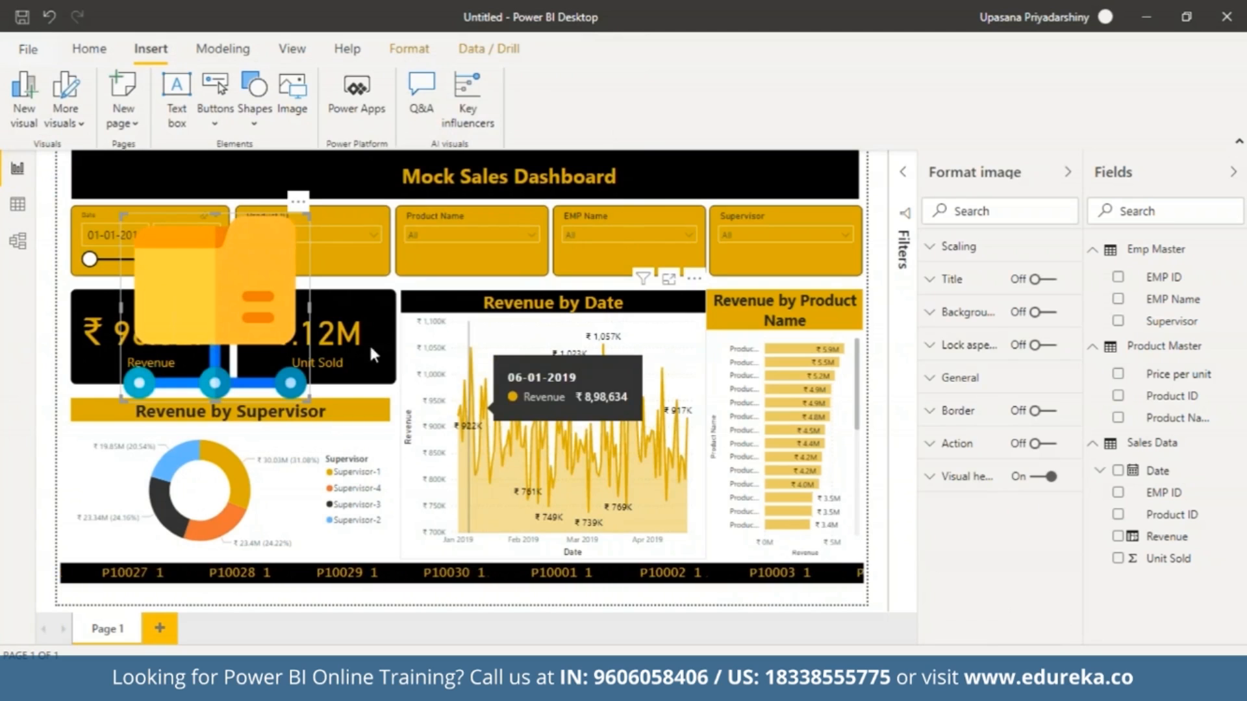
left_click_drag(195, 316, 821, 176)
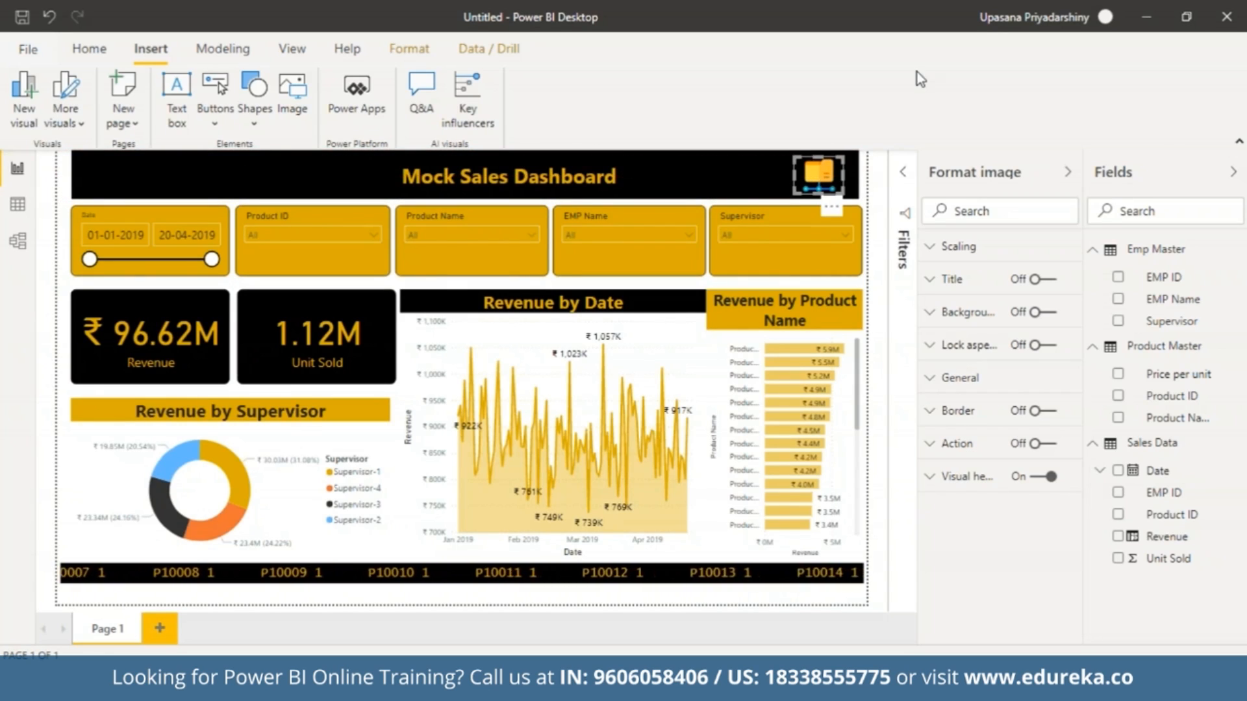
left_click(876, 179)
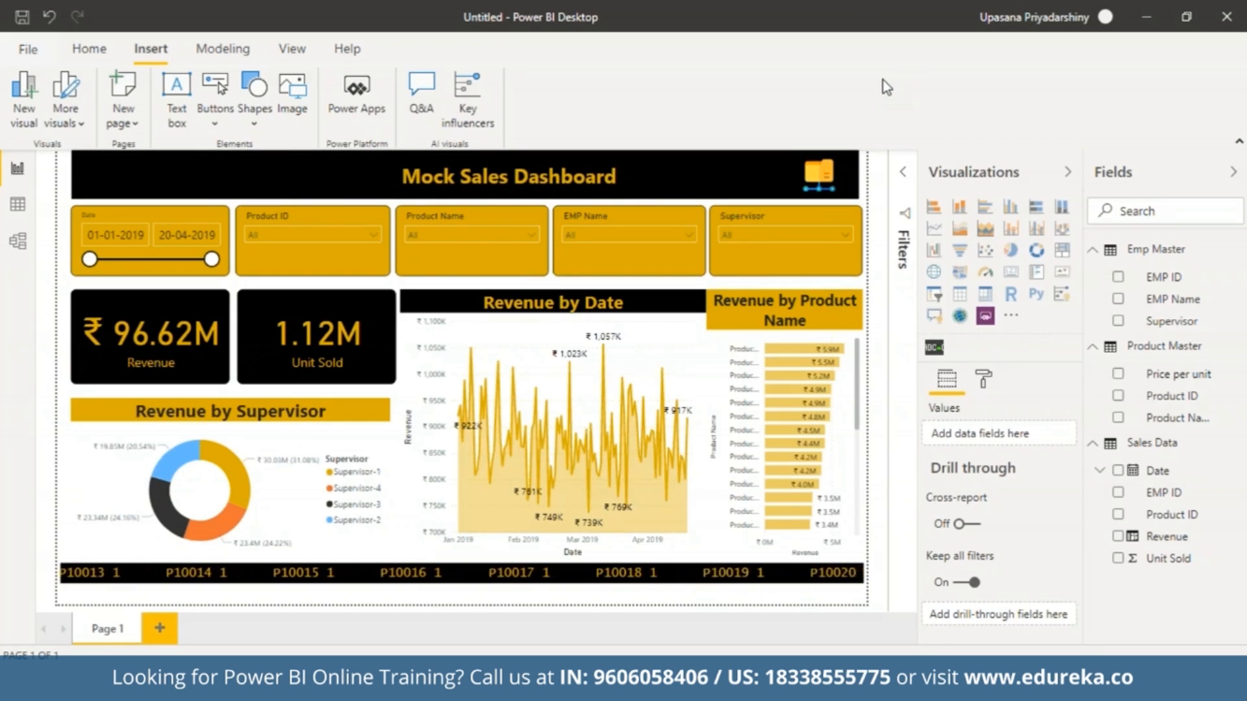
Rename the report page Page 1 as "Sales Dashboard".
right_click(118, 634)
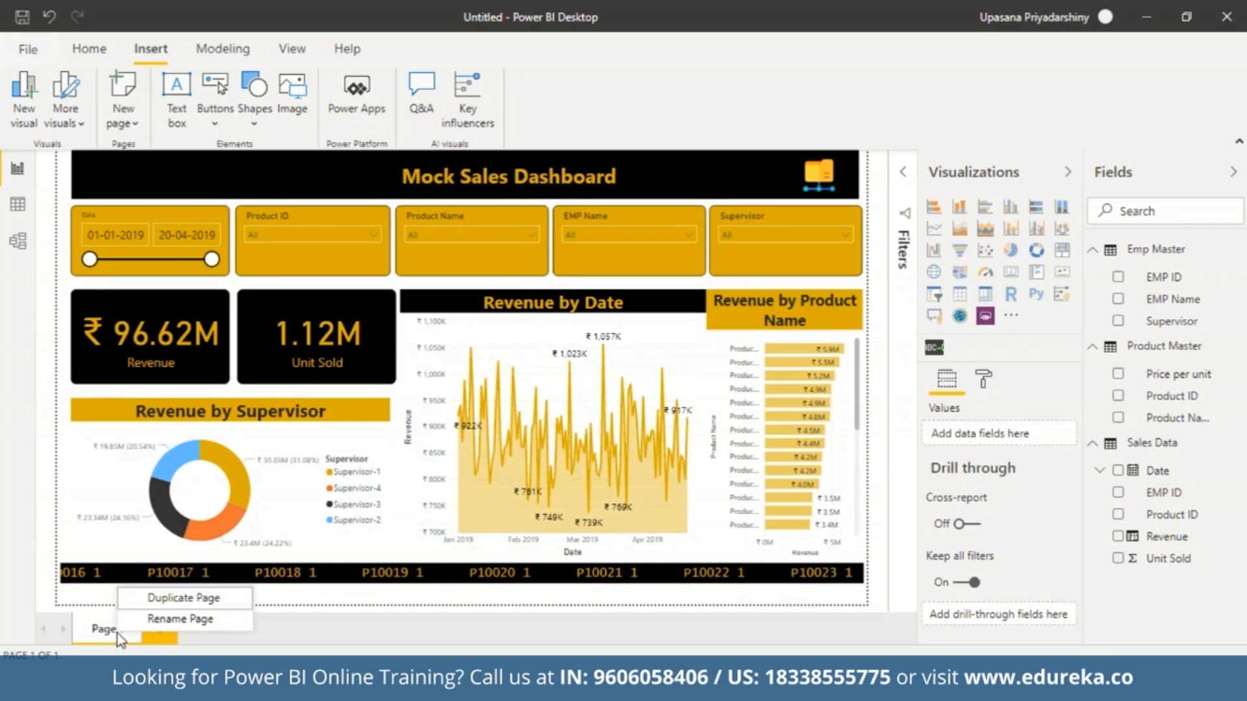
left_click(167, 619)
key("BackSpace")
type("Sale")
type("s Dashb")
type("oard")
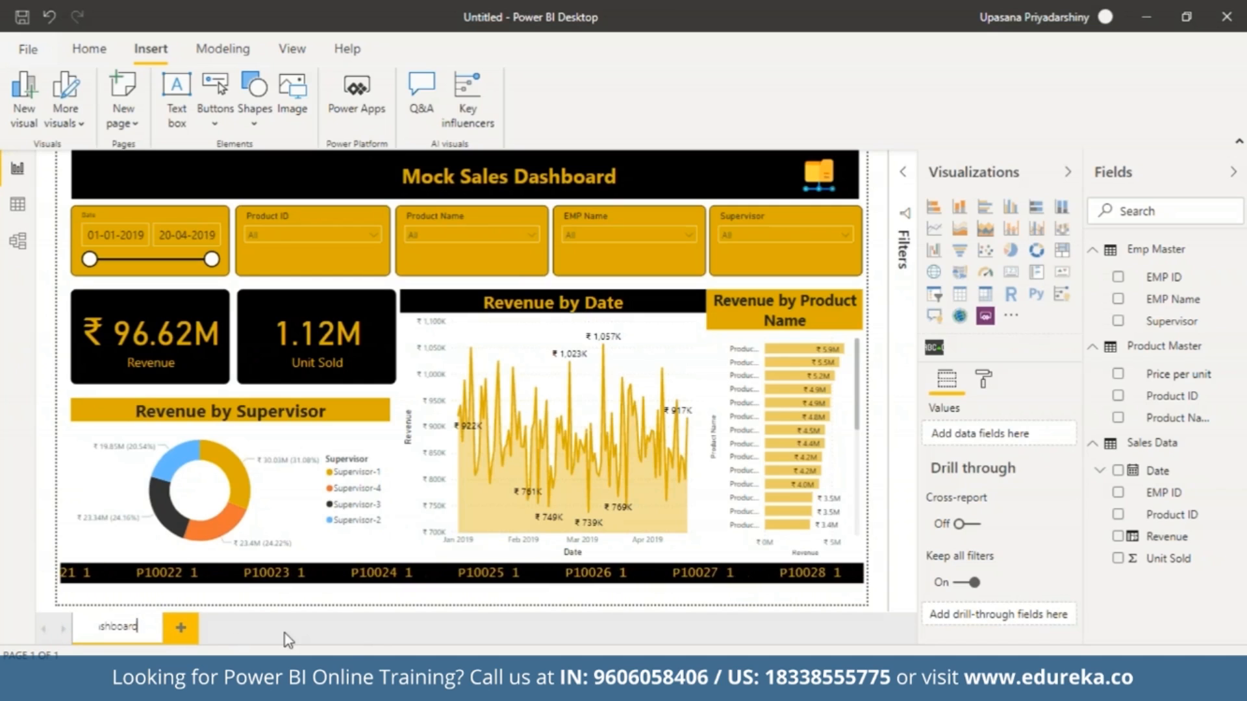
key("Return")
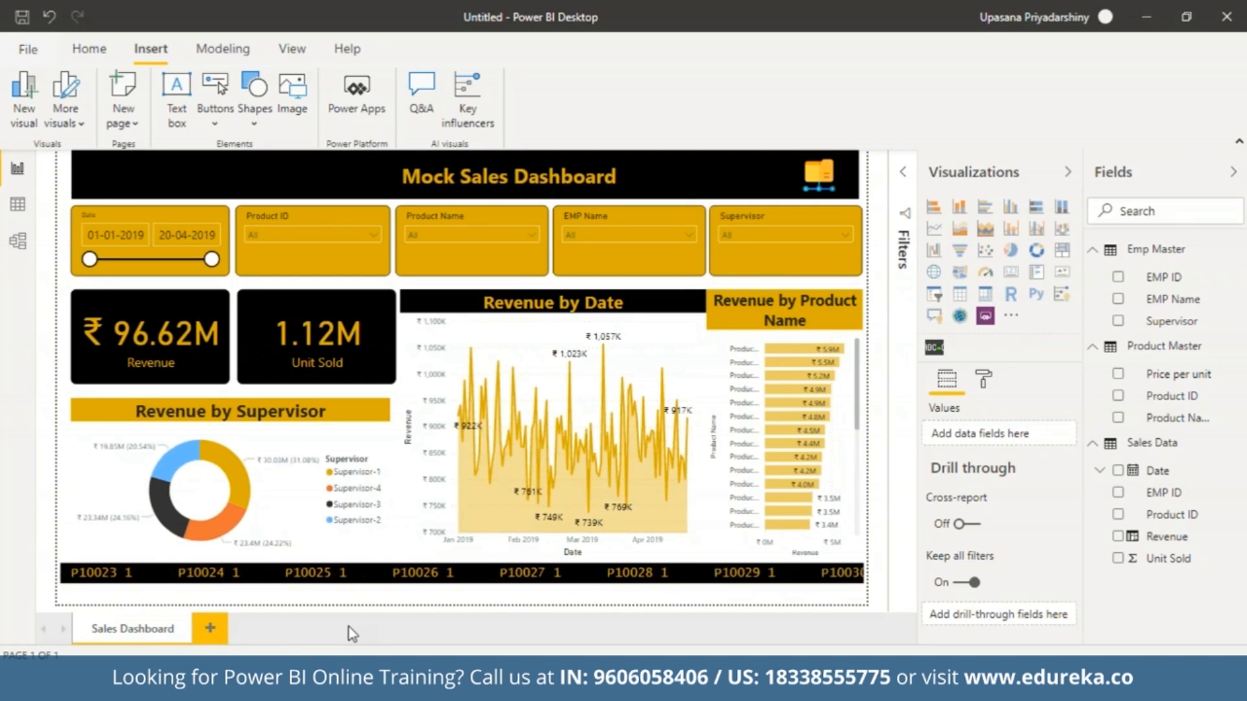
Shorten the product bar chart's title to "Revenue by Product".
left_click(849, 323)
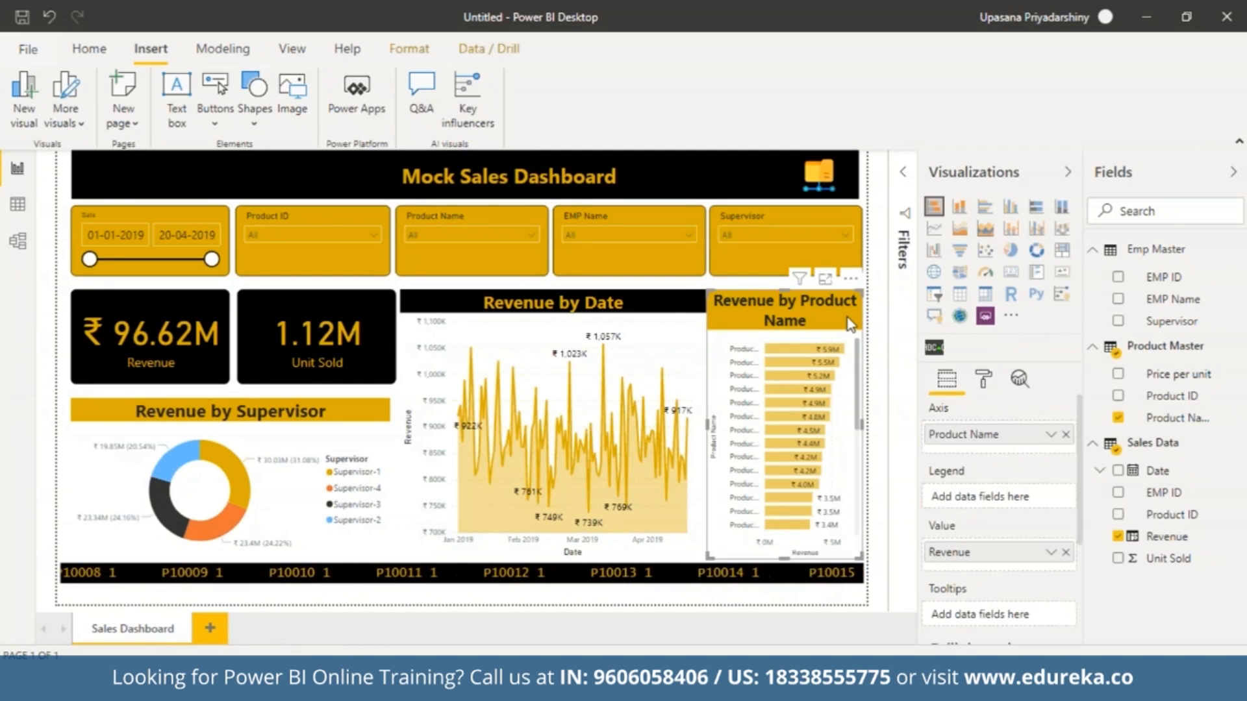
left_click(982, 383)
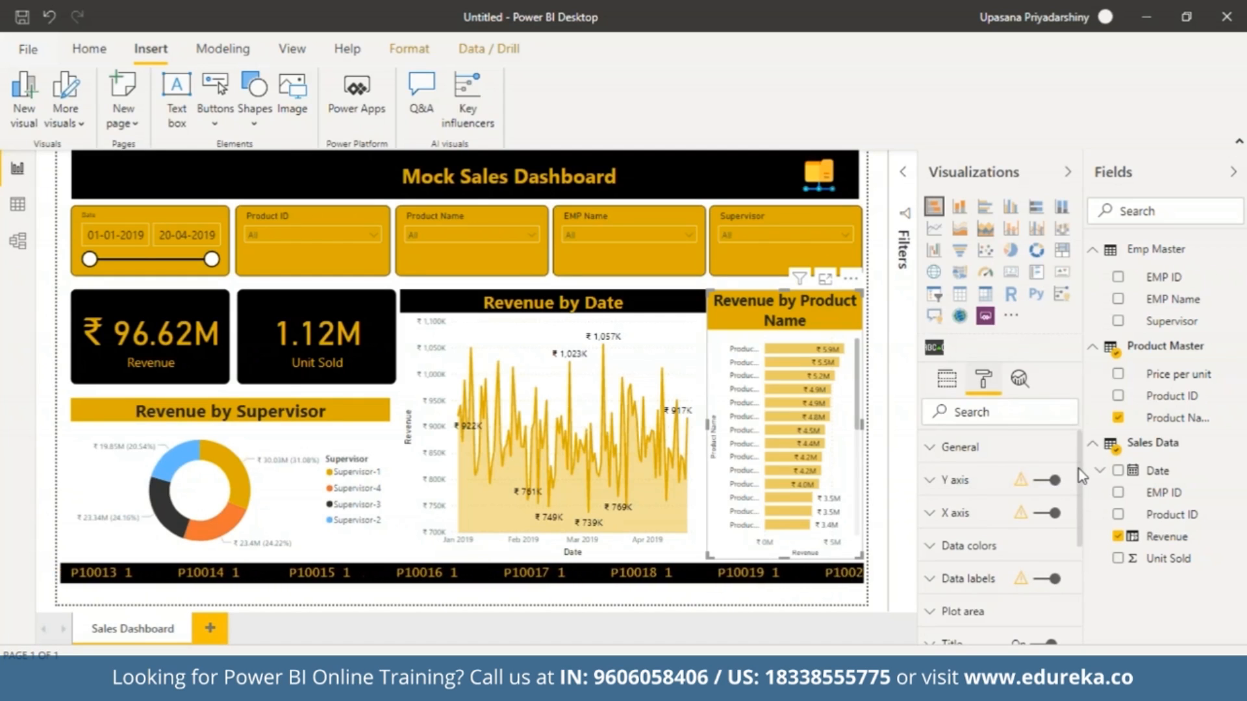
scroll(947, 519, "down", 2)
left_click(943, 501)
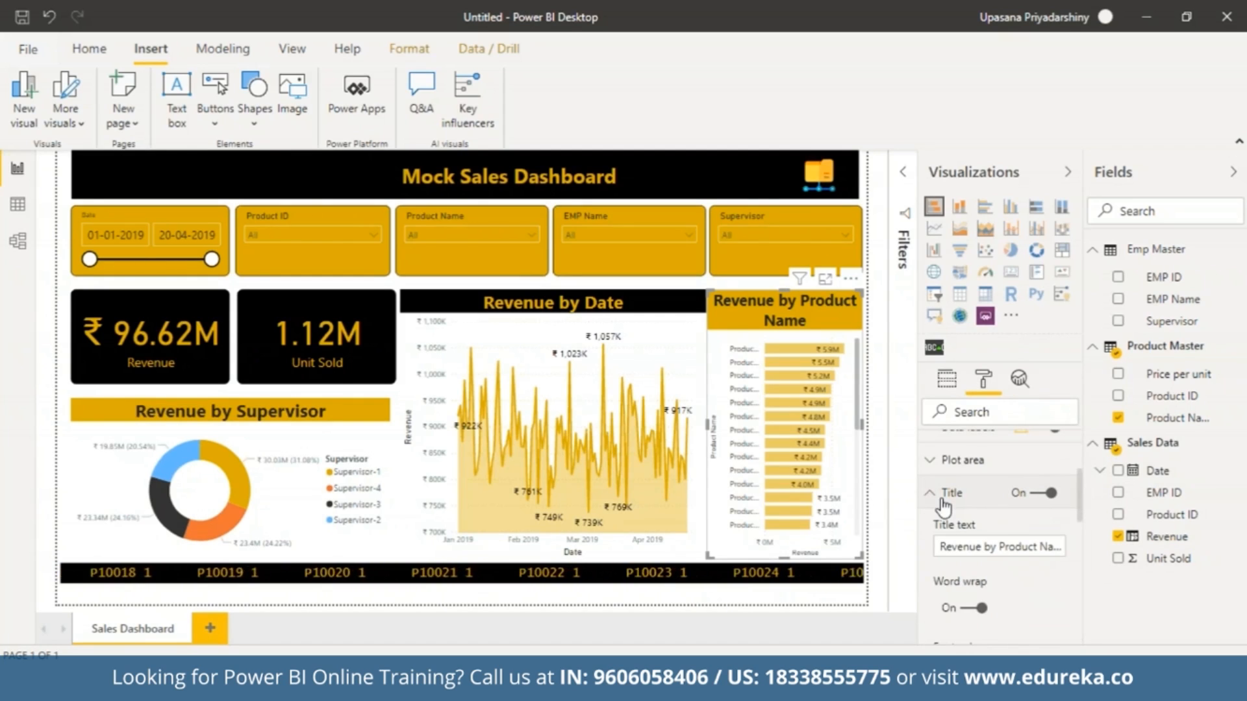
double_click(1046, 546)
key("BackSpace")
scroll(1079, 544, "down", 2)
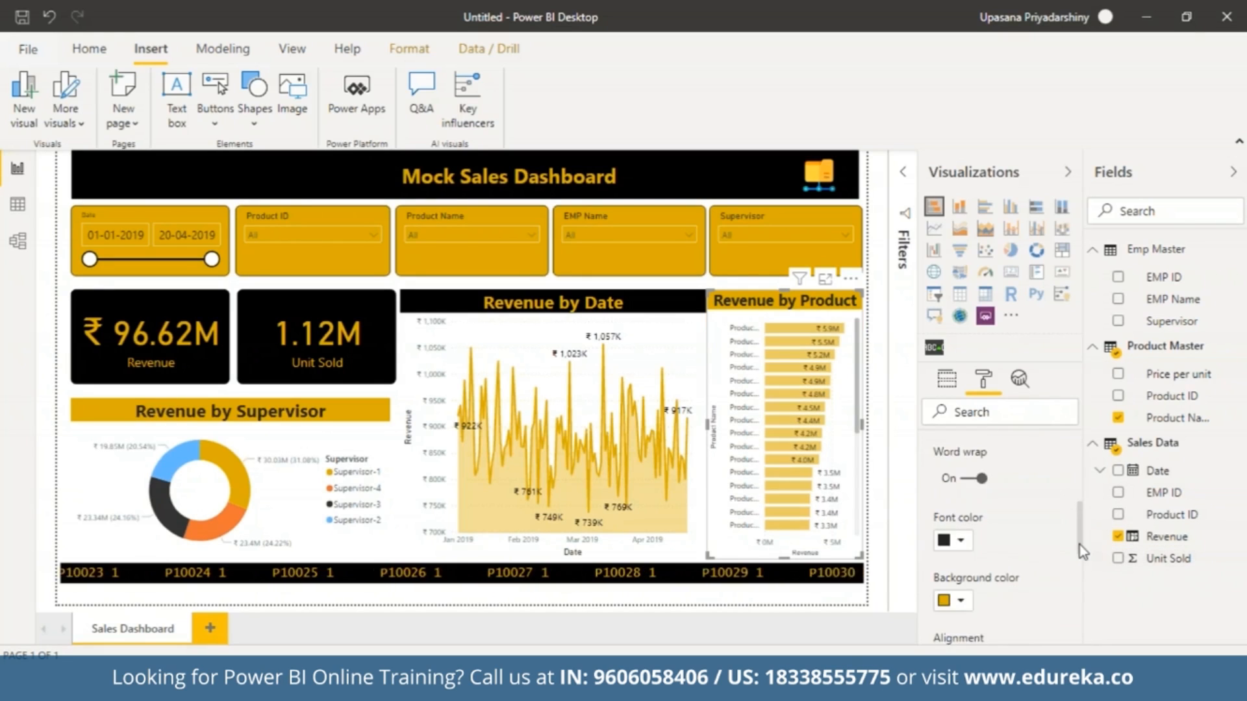
scroll(1077, 562, "down", 1)
scroll(1078, 578, "down", 1)
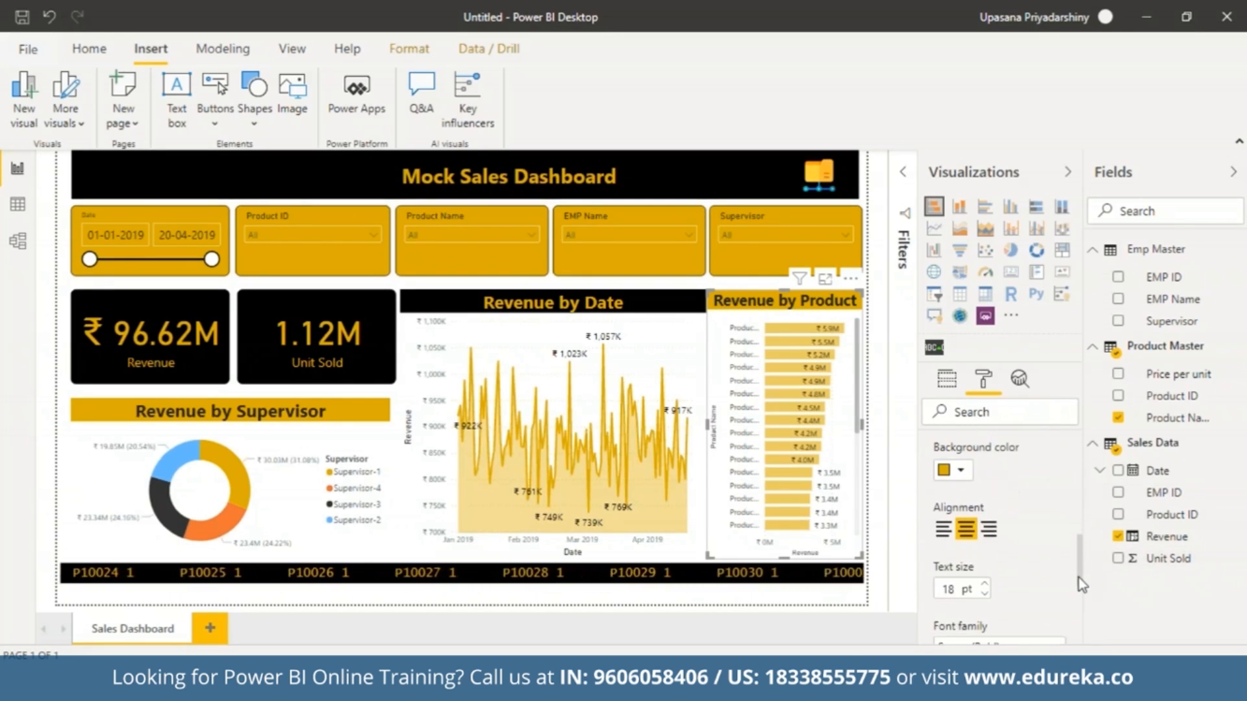
left_click(985, 578)
left_click(986, 577)
left_click(985, 578)
left_click(985, 587)
left_click(985, 586)
left_click(985, 586)
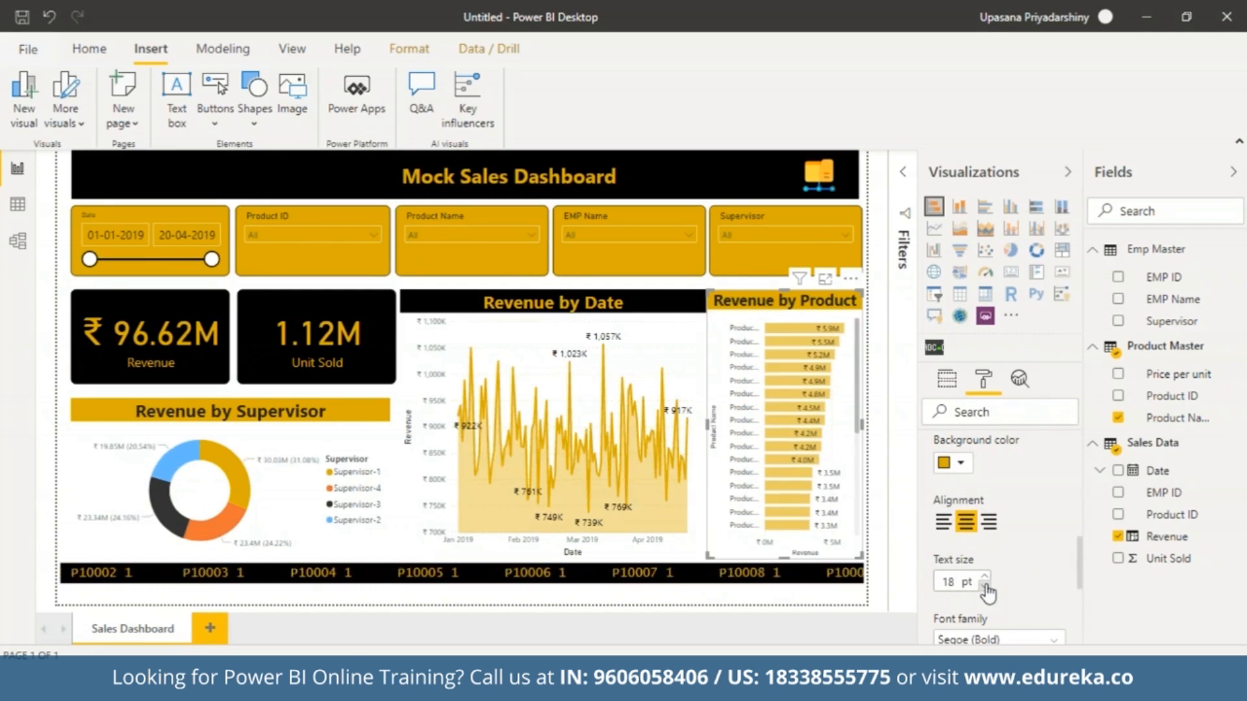
Set the Revenue by Date chart's title text size to 19 pt.
left_click_drag(1079, 567, 1077, 547)
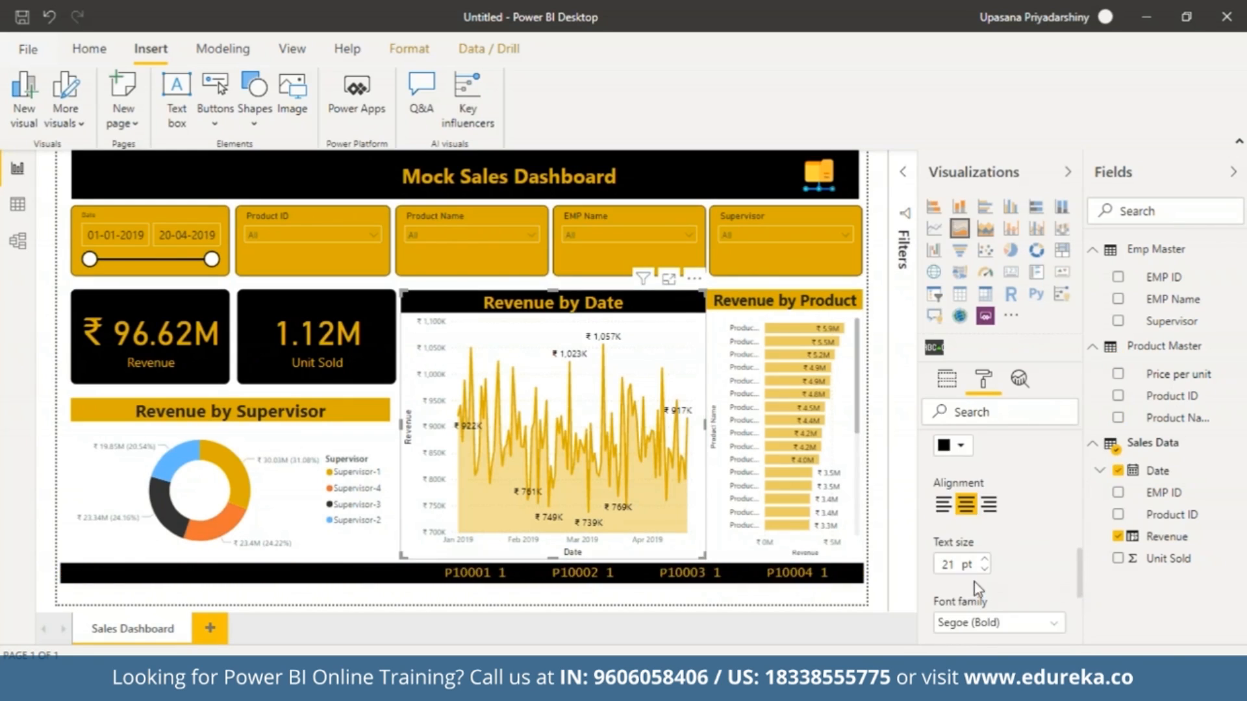
left_click(984, 569)
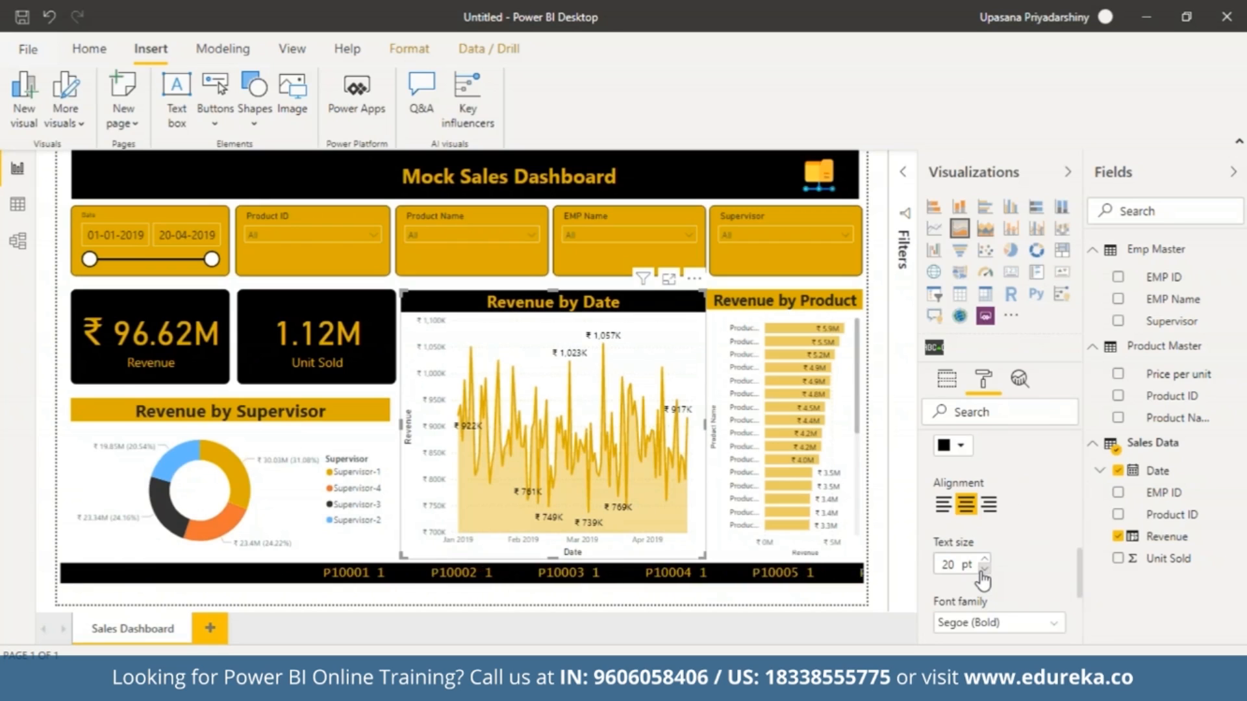
left_click(983, 569)
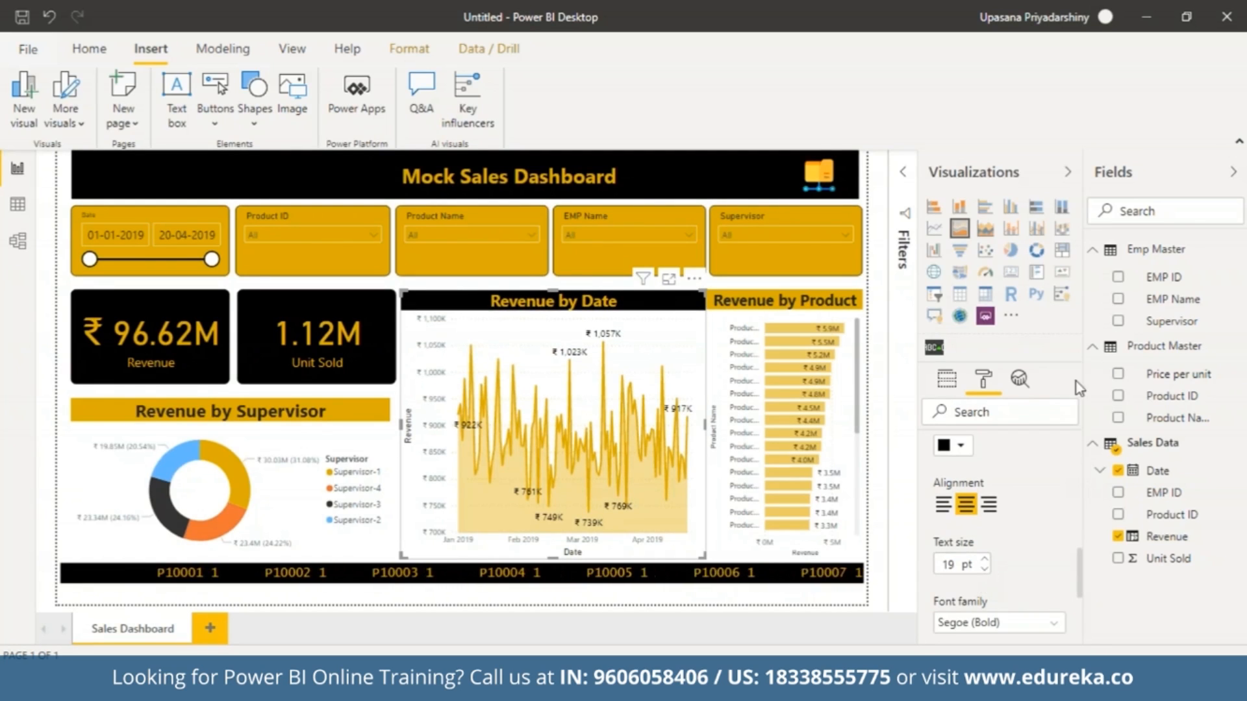
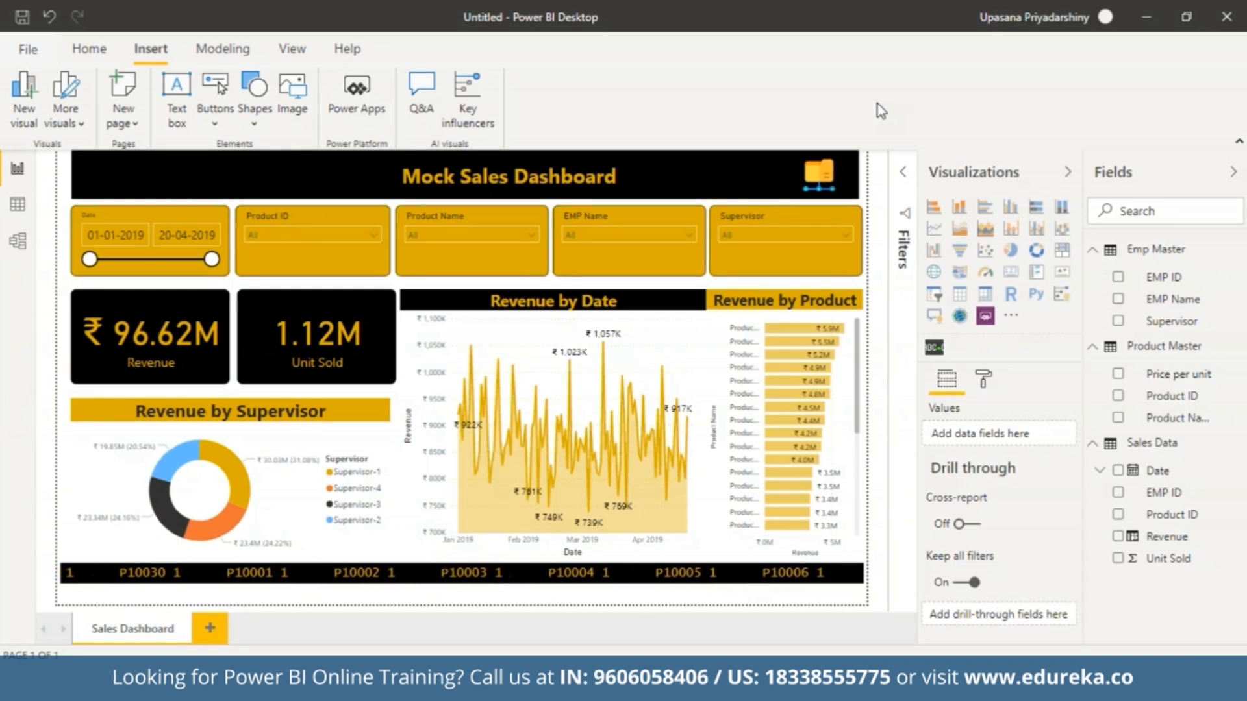
Duplicate the Sales Dashboard page and delete the Revenue and Unit Sold cards from the copy.
right_click(153, 634)
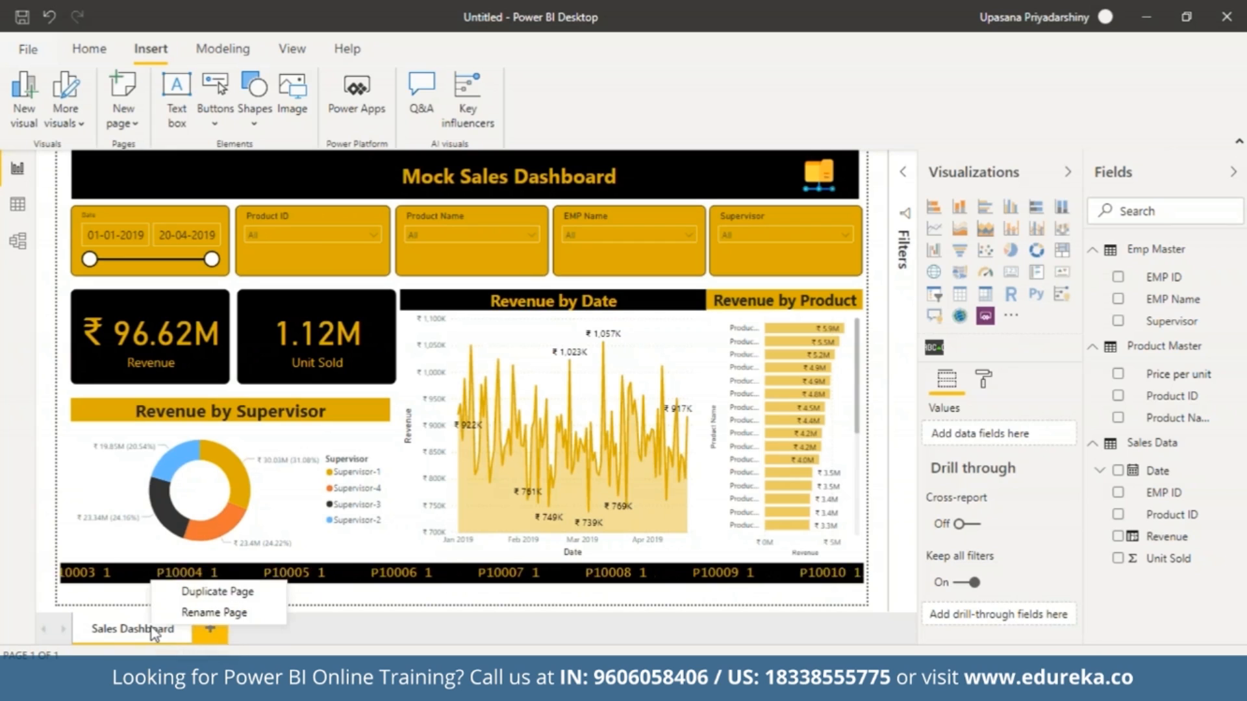
left_click(181, 591)
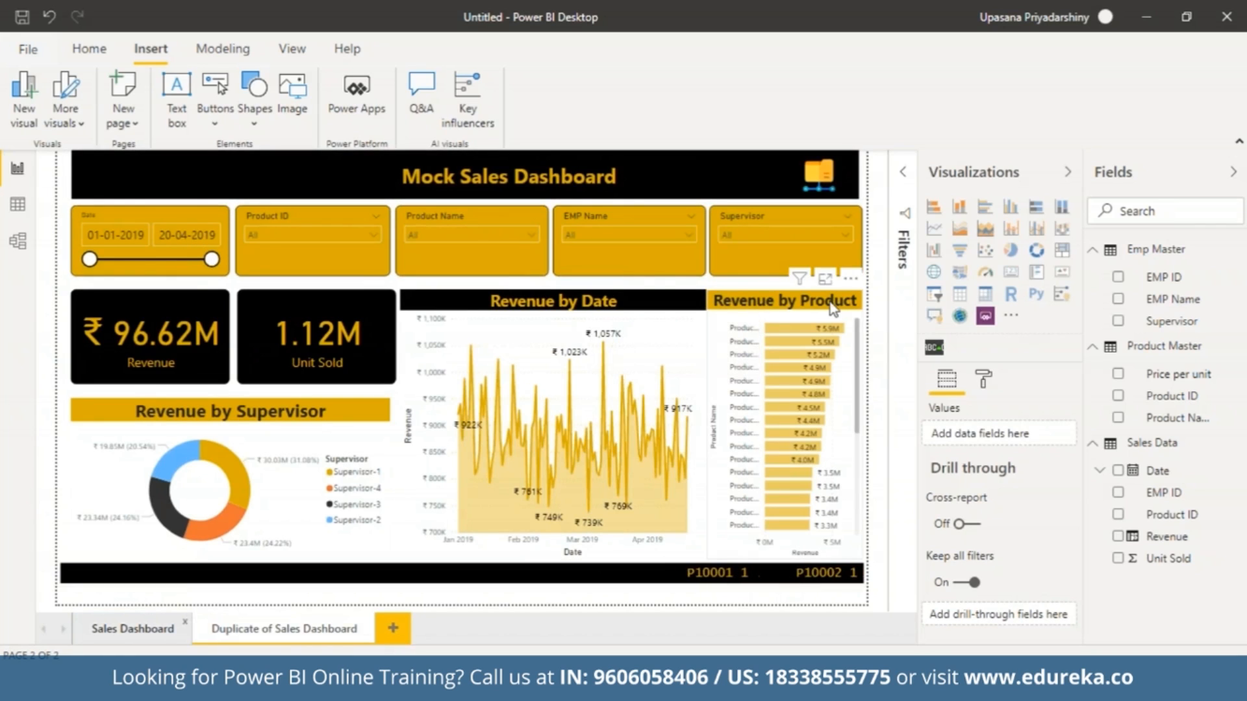
left_click(157, 310)
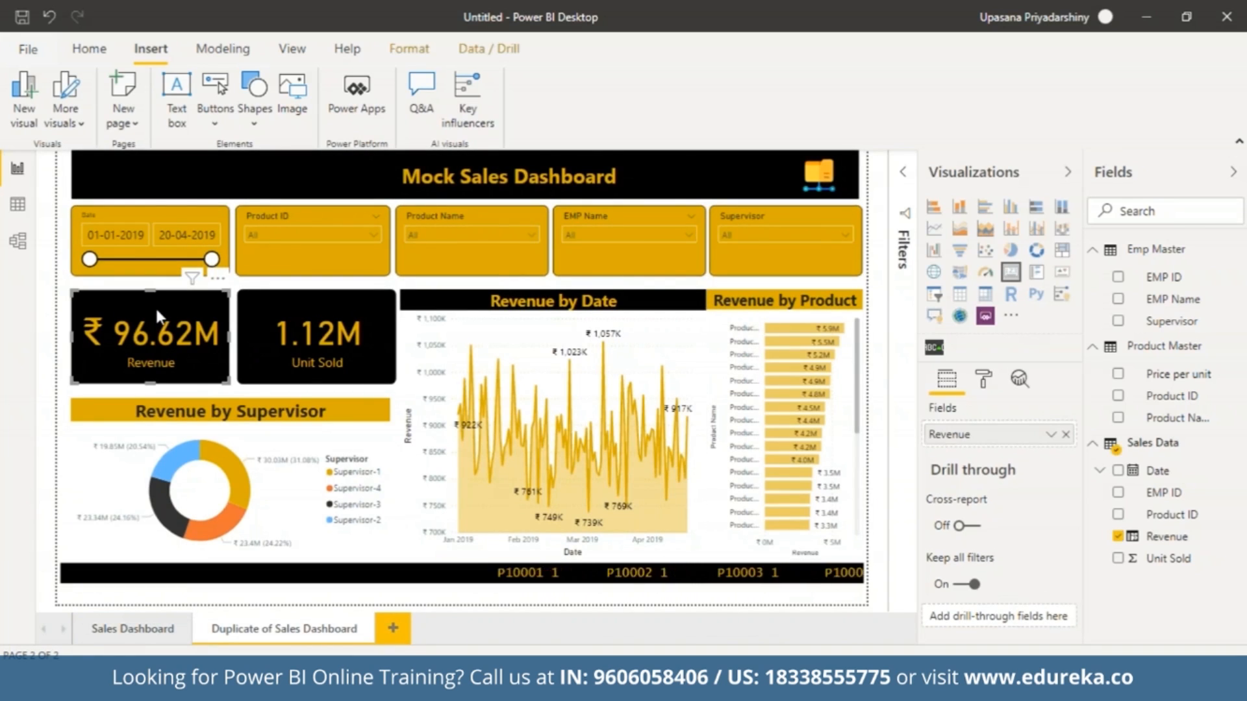
key("Delete")
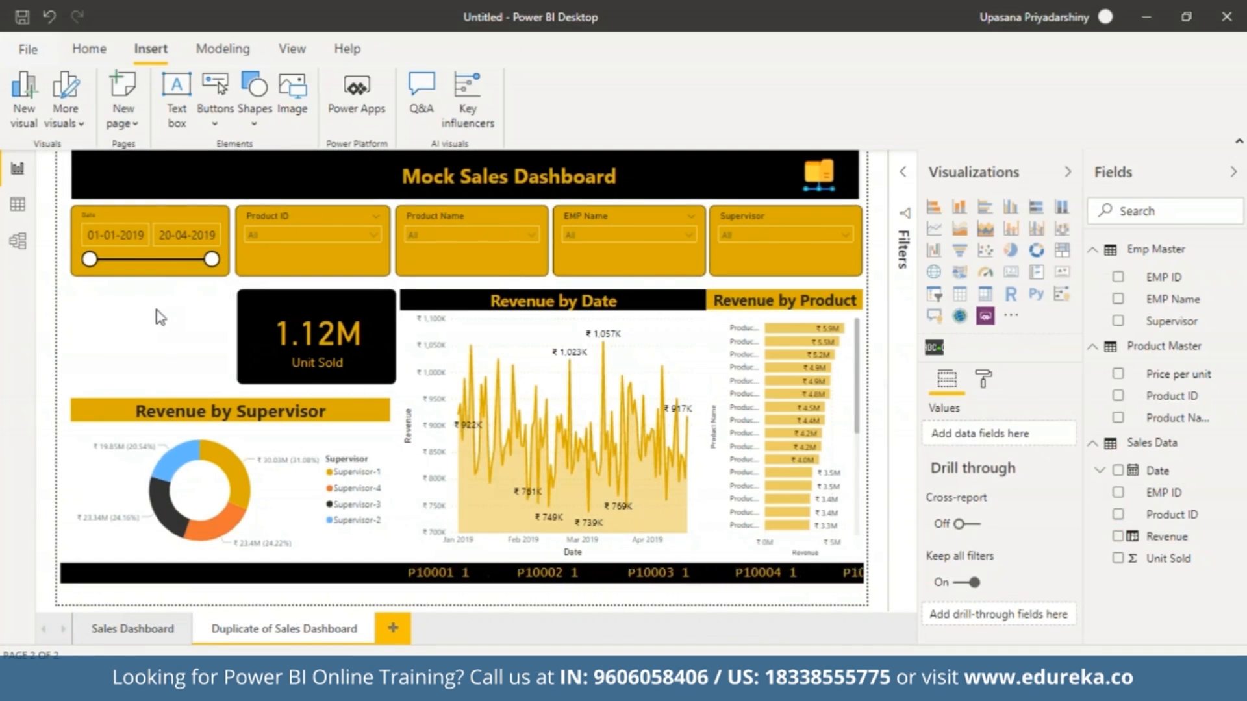
left_click(279, 308)
key("Delete")
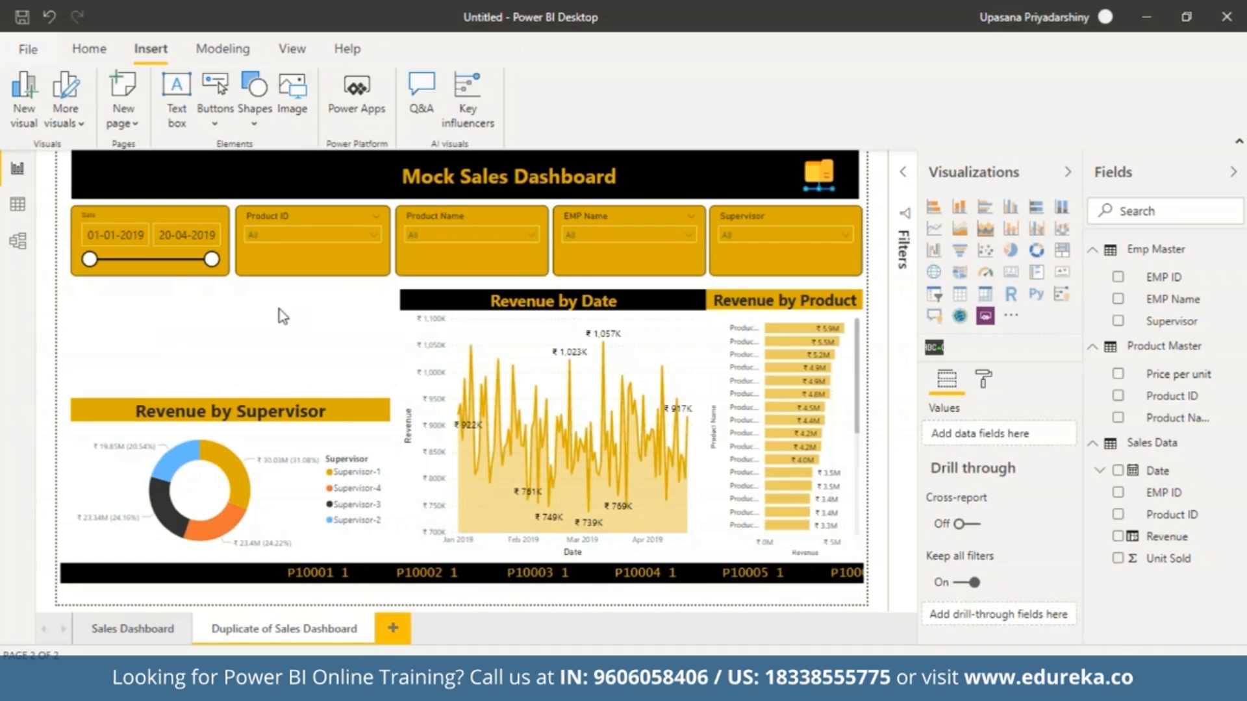
Delete the Revenue by Supervisor, Revenue by Date and Revenue by Product charts and the banner logo from the duplicated page.
left_click(349, 413)
key("Delete")
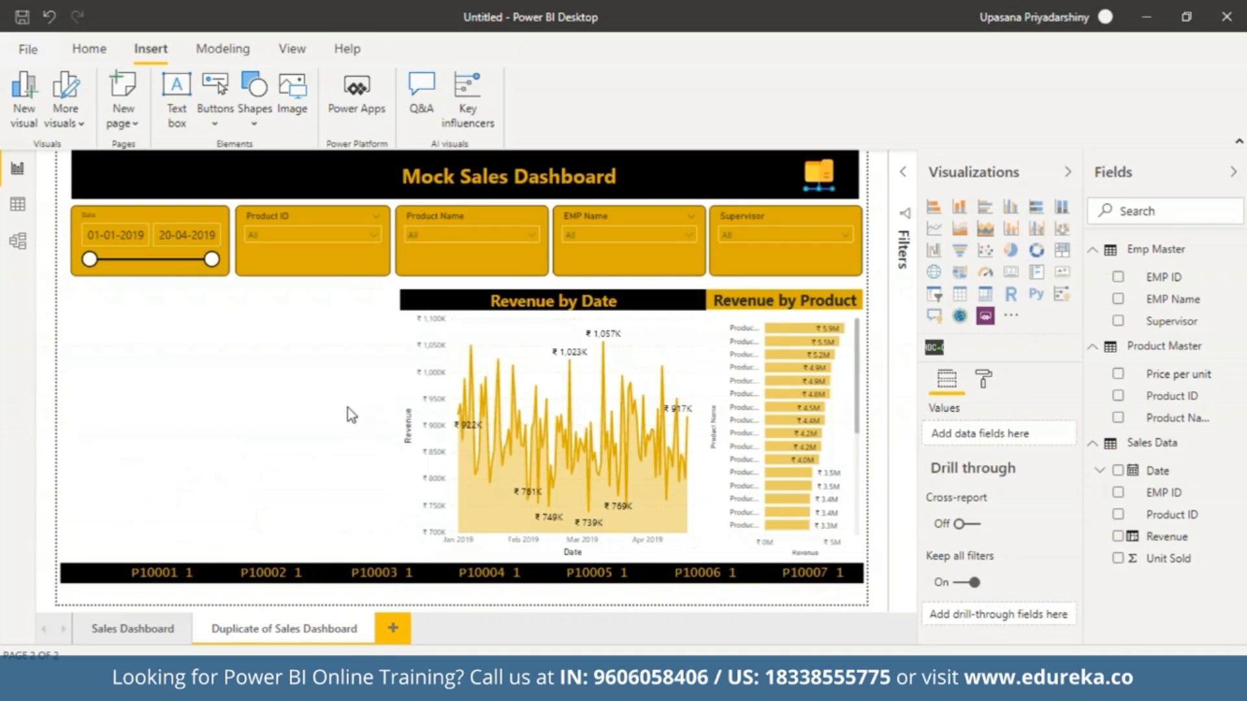
left_click(493, 341)
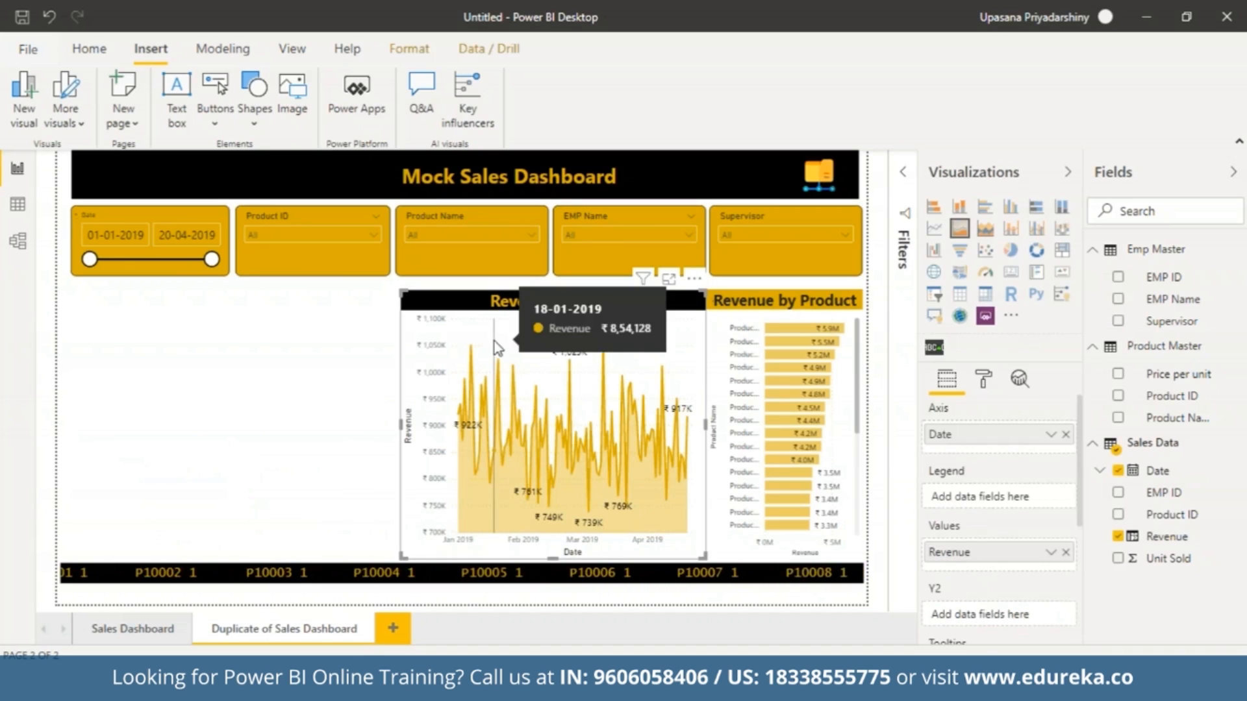
key("Delete")
left_click(758, 333)
key("Delete")
left_click(830, 172)
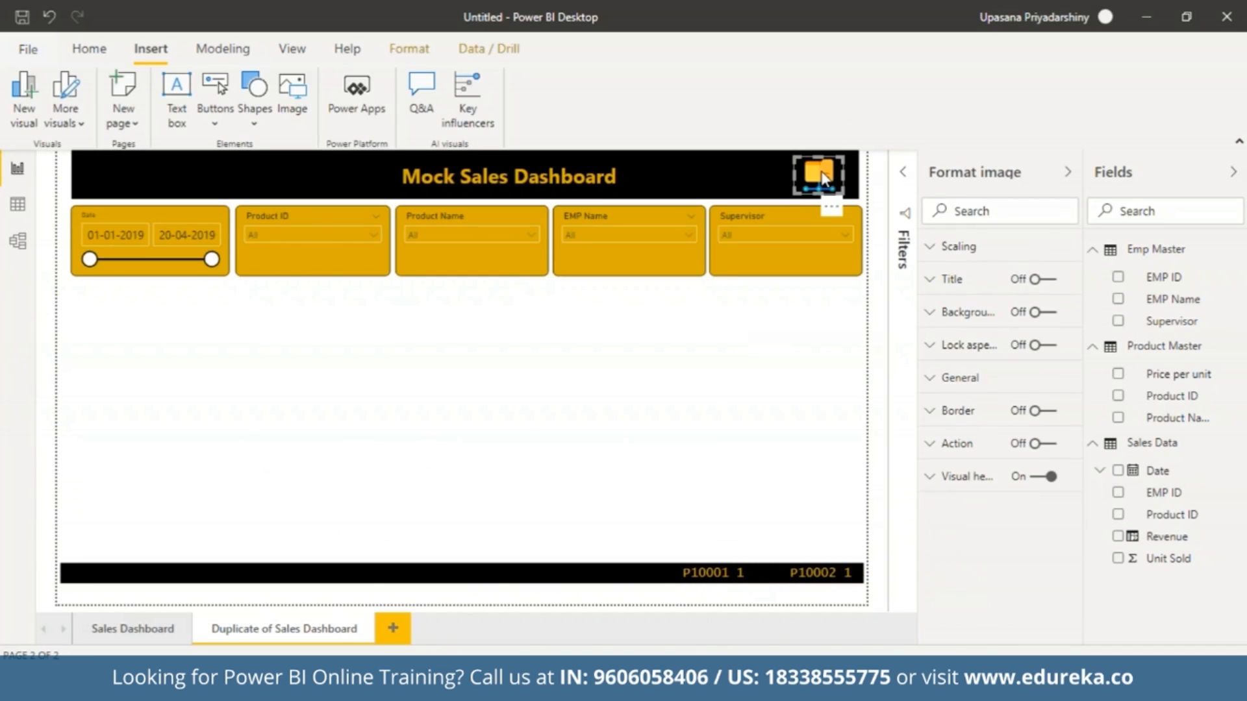
key("Delete")
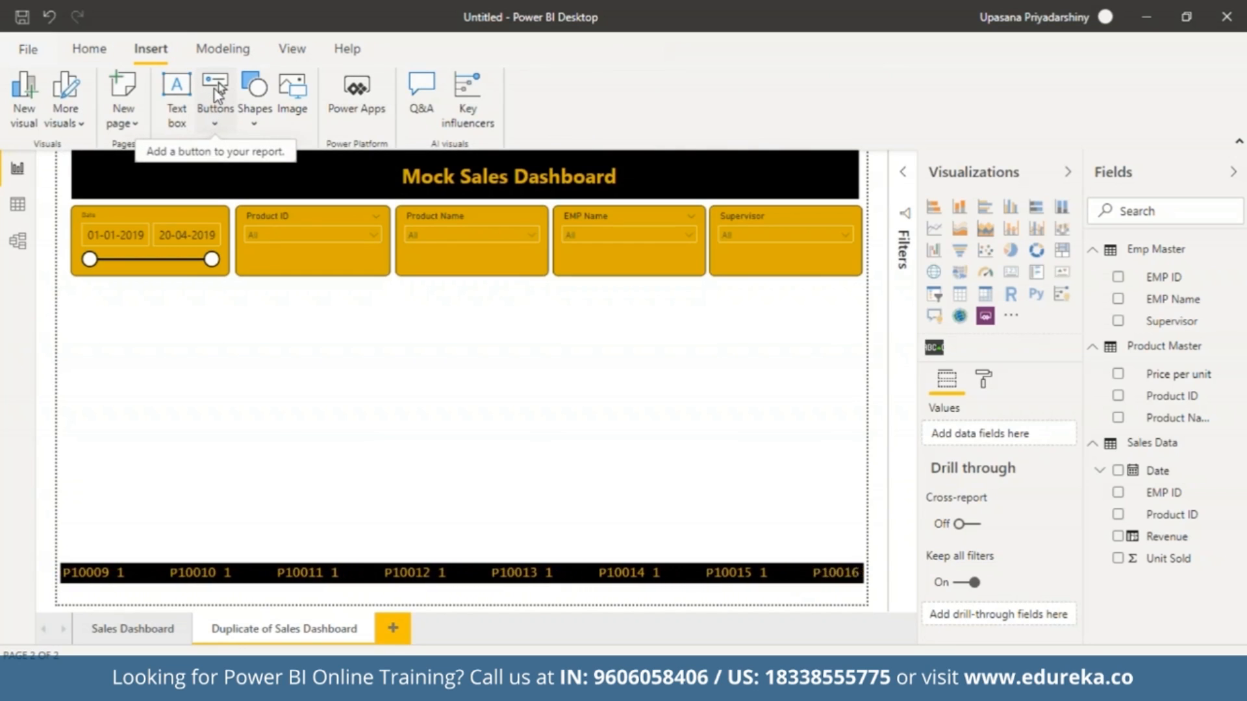
Insert a Back button, enlarge it and fit it inside the left end of the title banner.
left_click(216, 120)
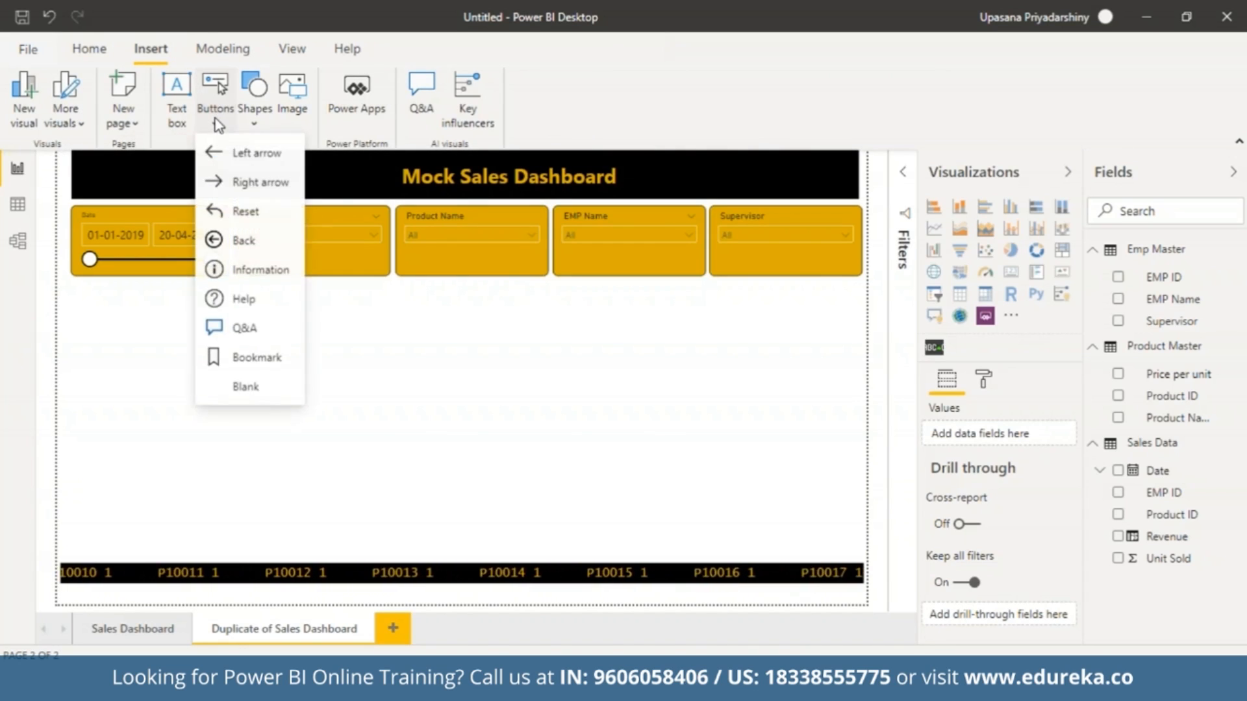
left_click(224, 246)
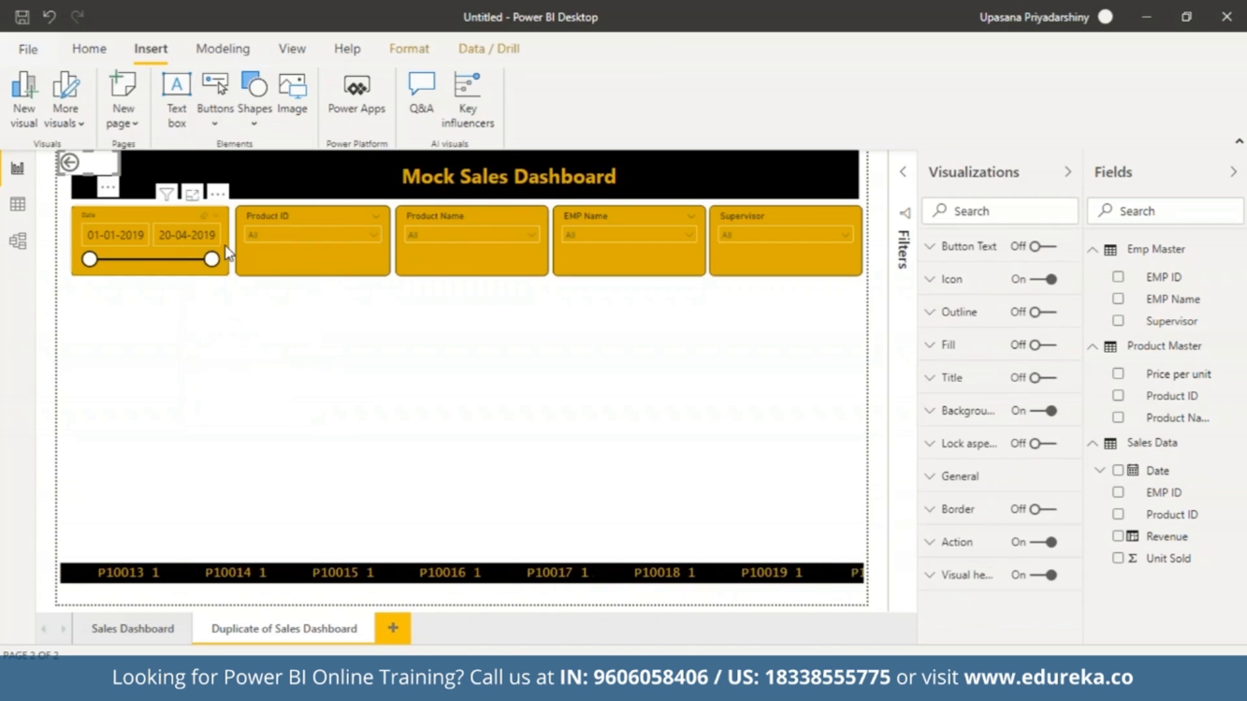
left_click_drag(139, 180, 154, 192)
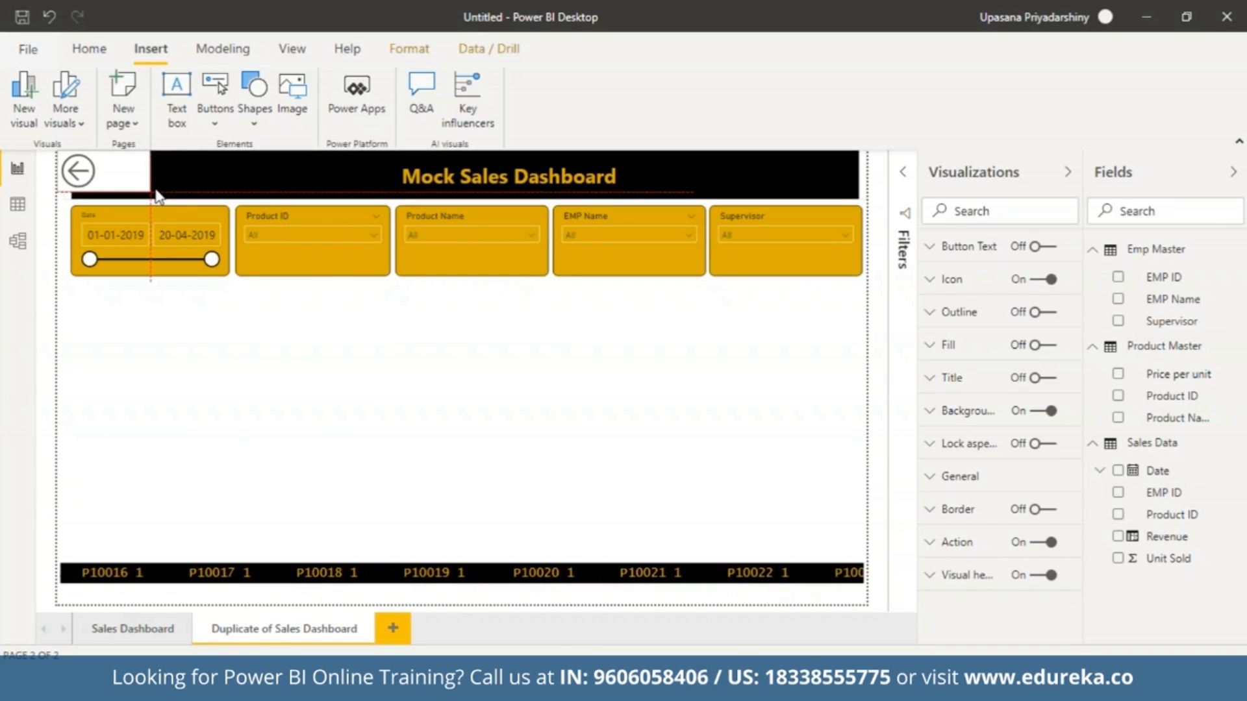
left_click(67, 170, "ctrl")
left_click(67, 172)
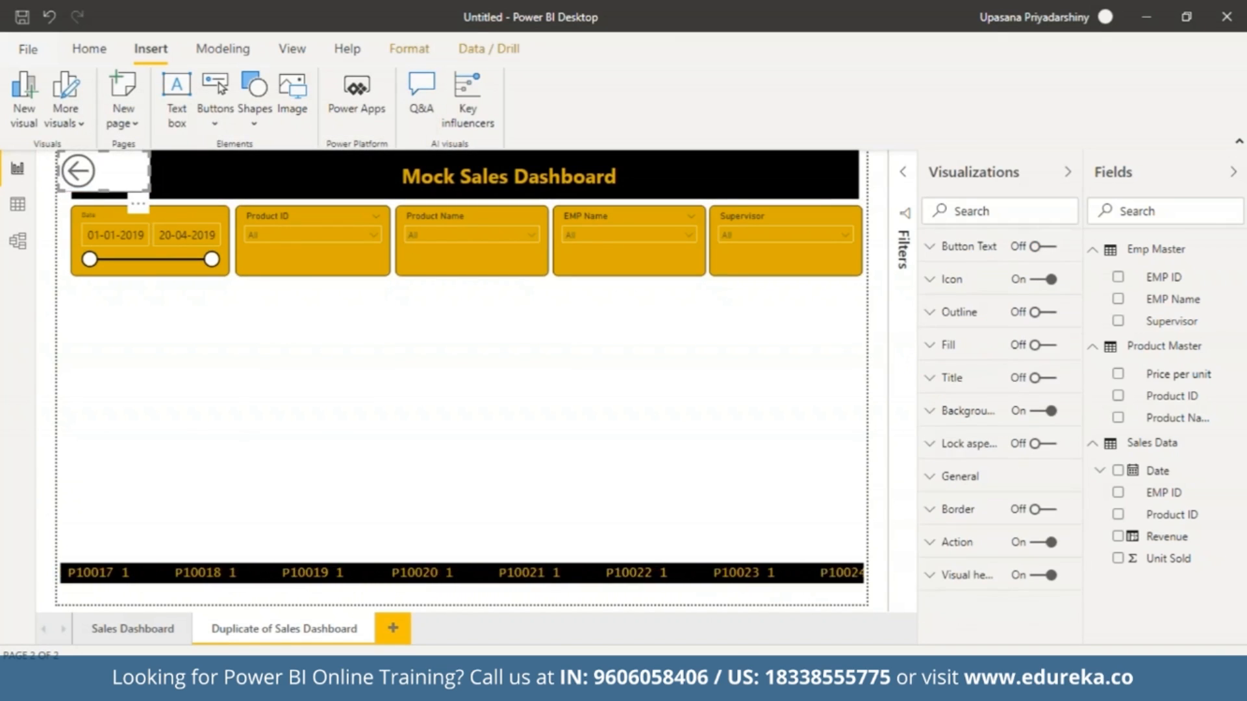
left_click_drag(60, 171, 120, 185)
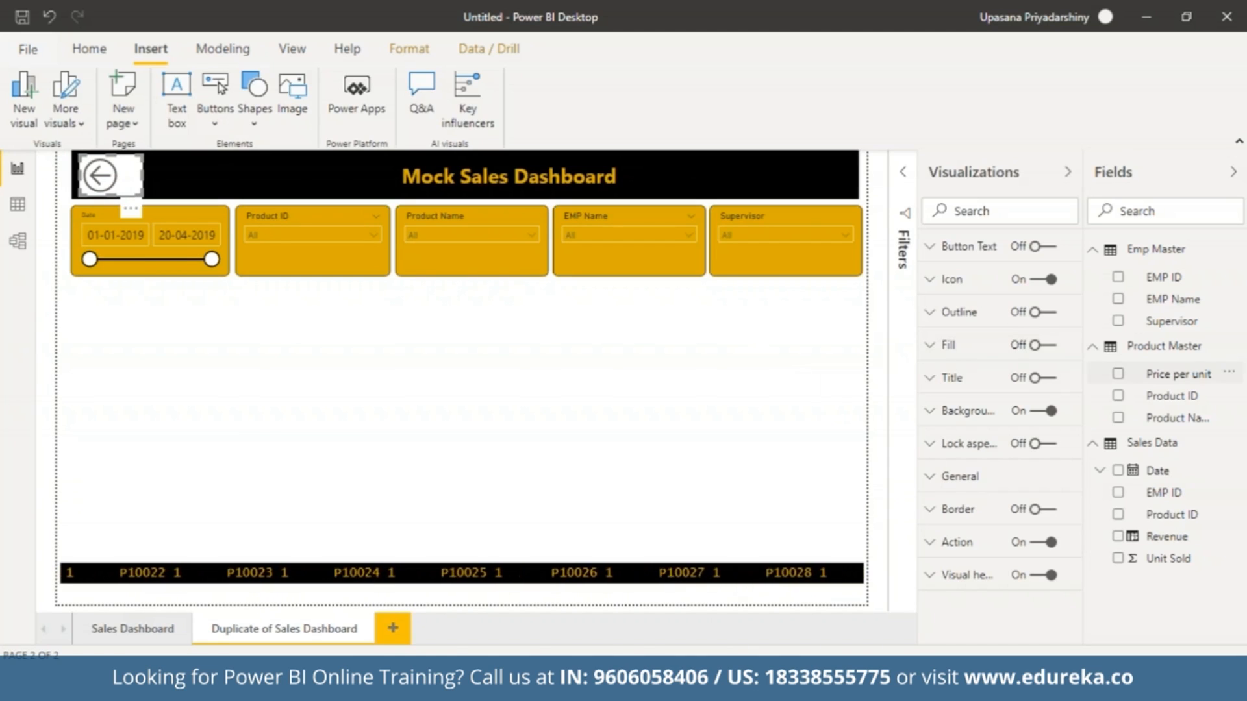
Turn on the Back button's fill and make it black with 0% transparency.
left_click(935, 346)
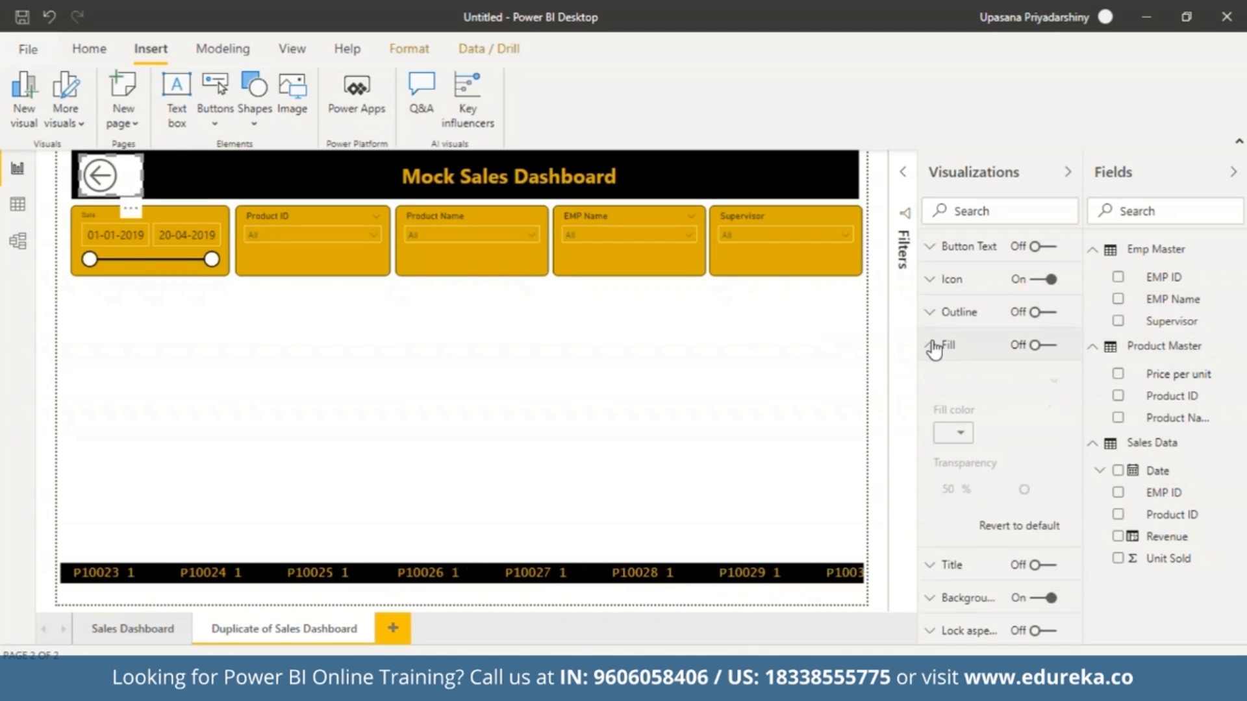
left_click(1039, 344)
left_click(953, 433)
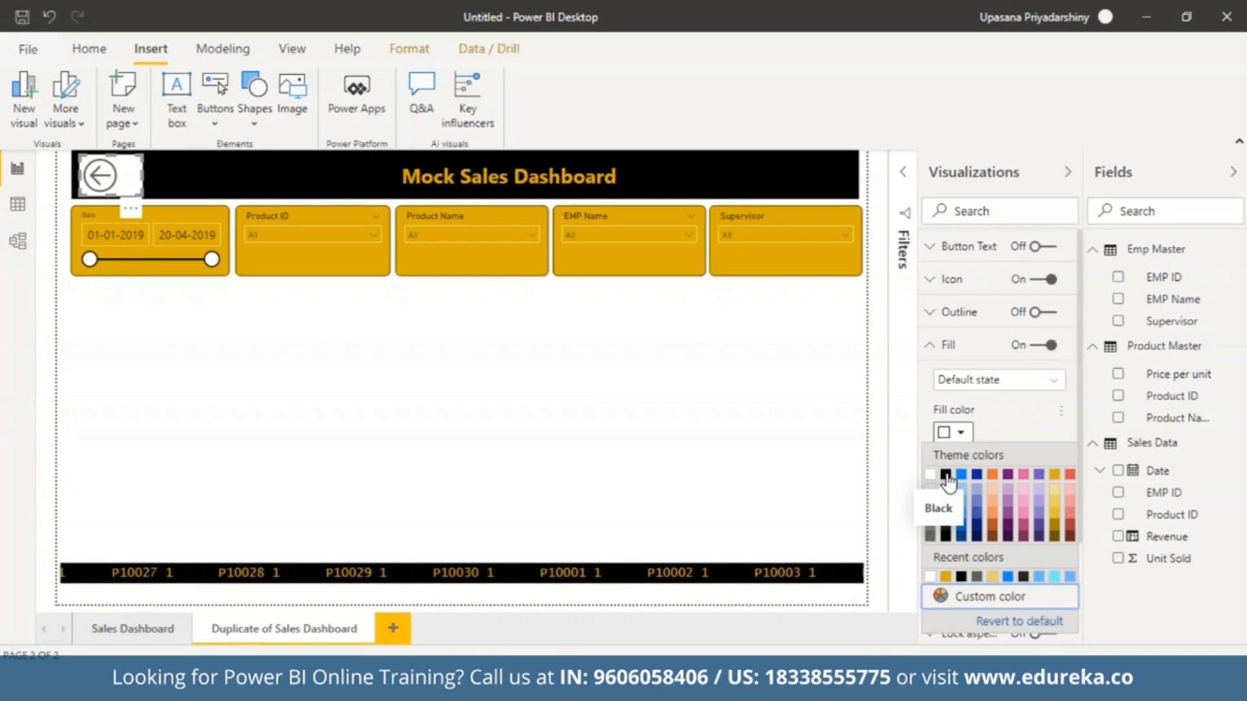
left_click(945, 475)
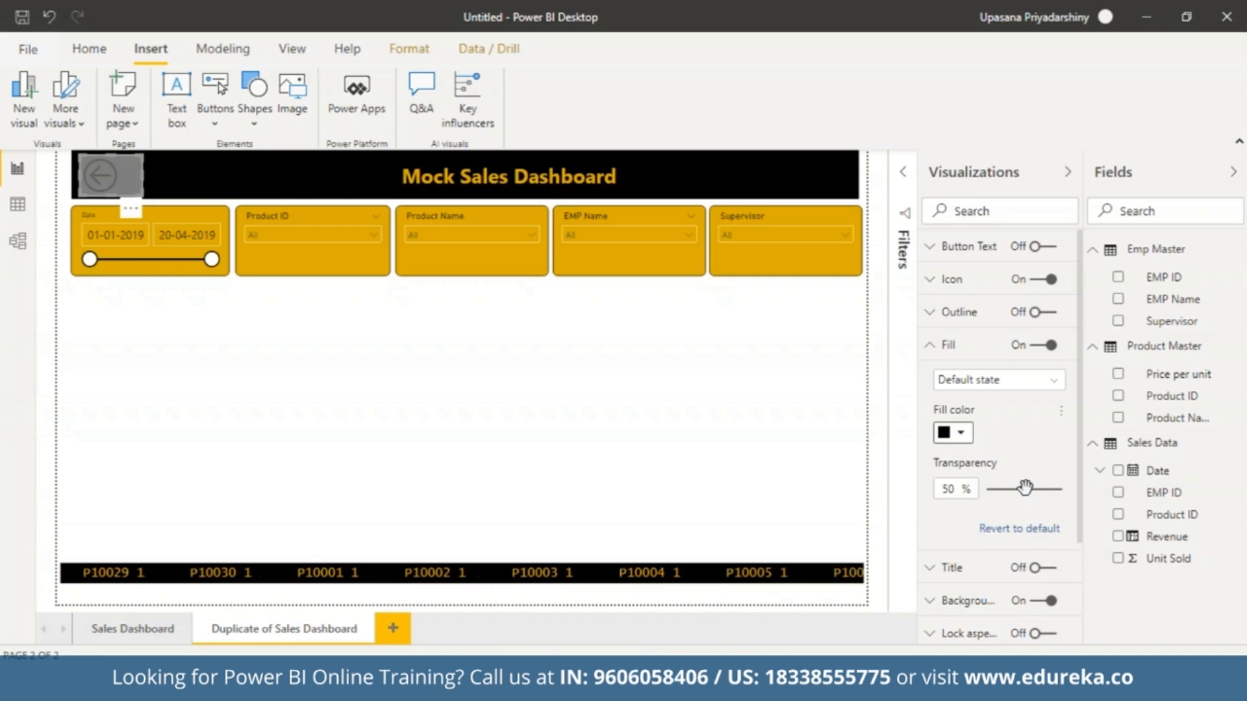
left_click_drag(1024, 494, 973, 498)
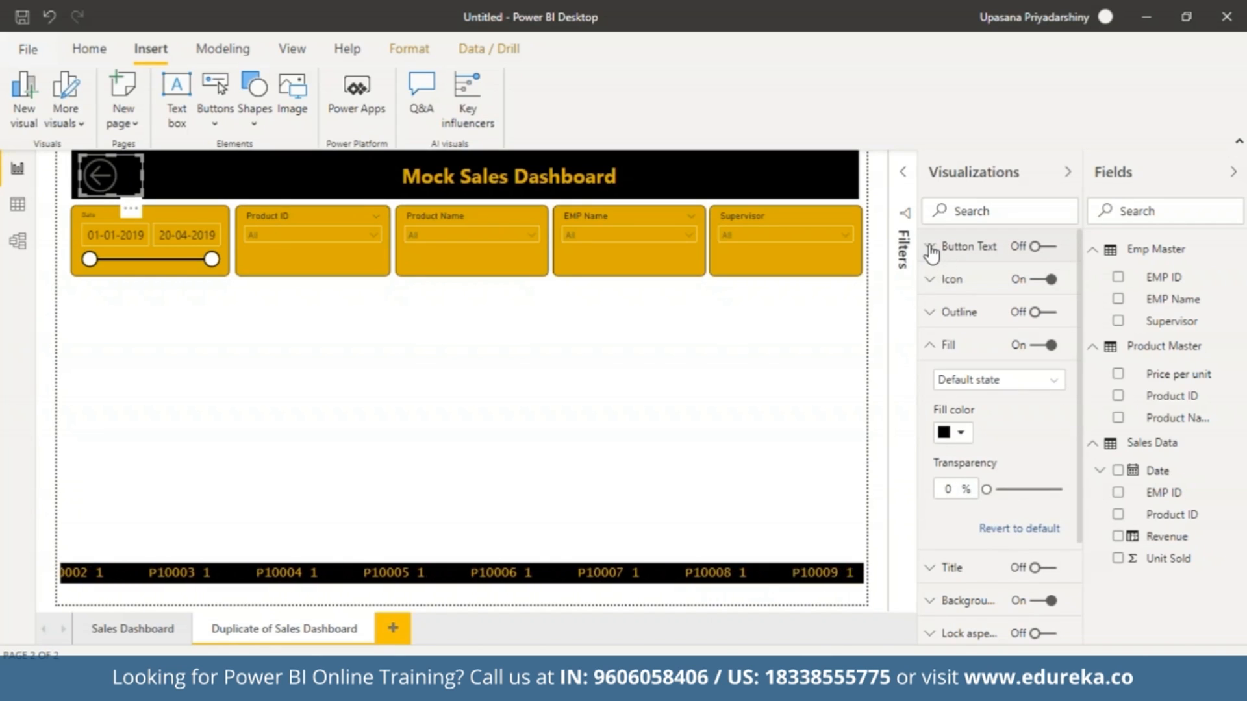
Set the line color of the Back button's icon to the theme gold.
left_click(931, 281)
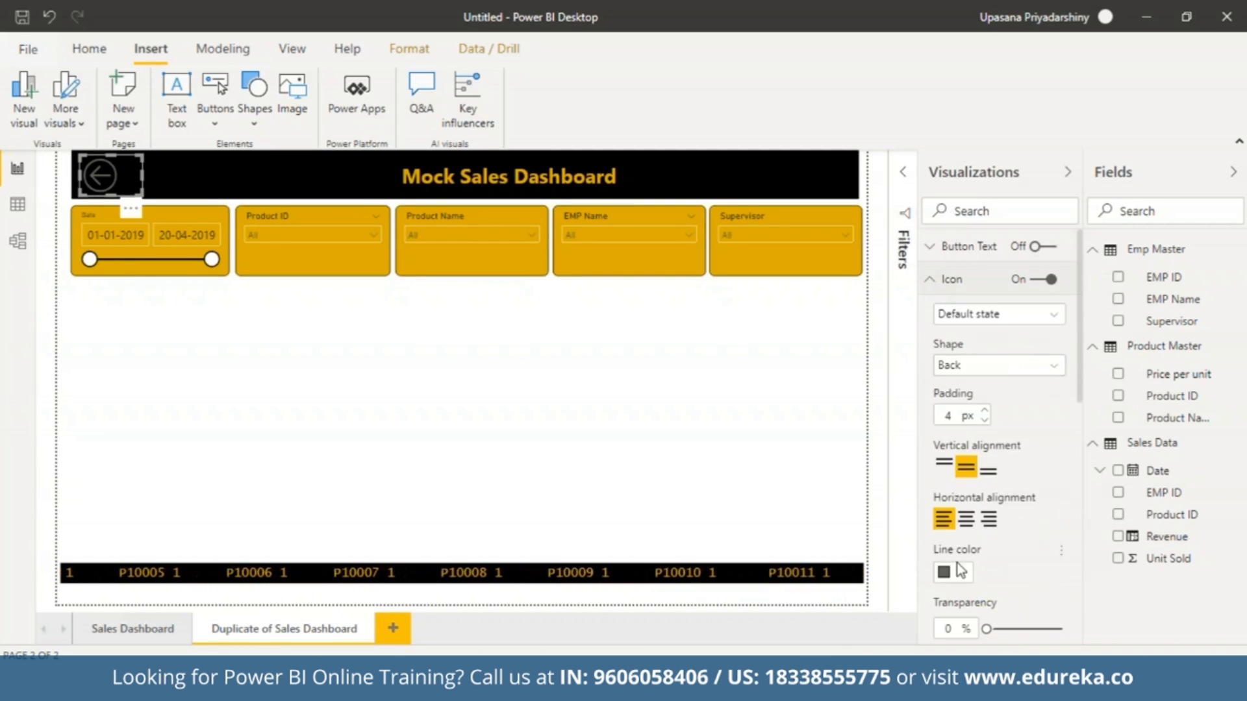
left_click(959, 571)
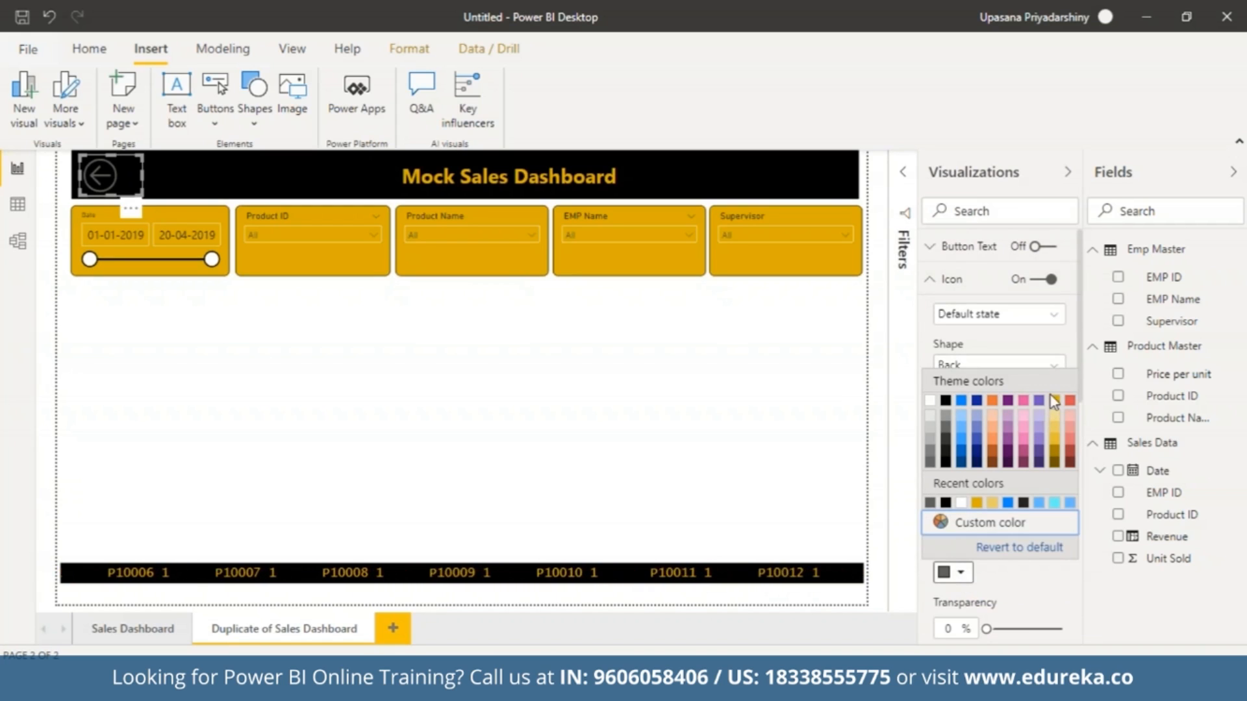
left_click(1053, 399)
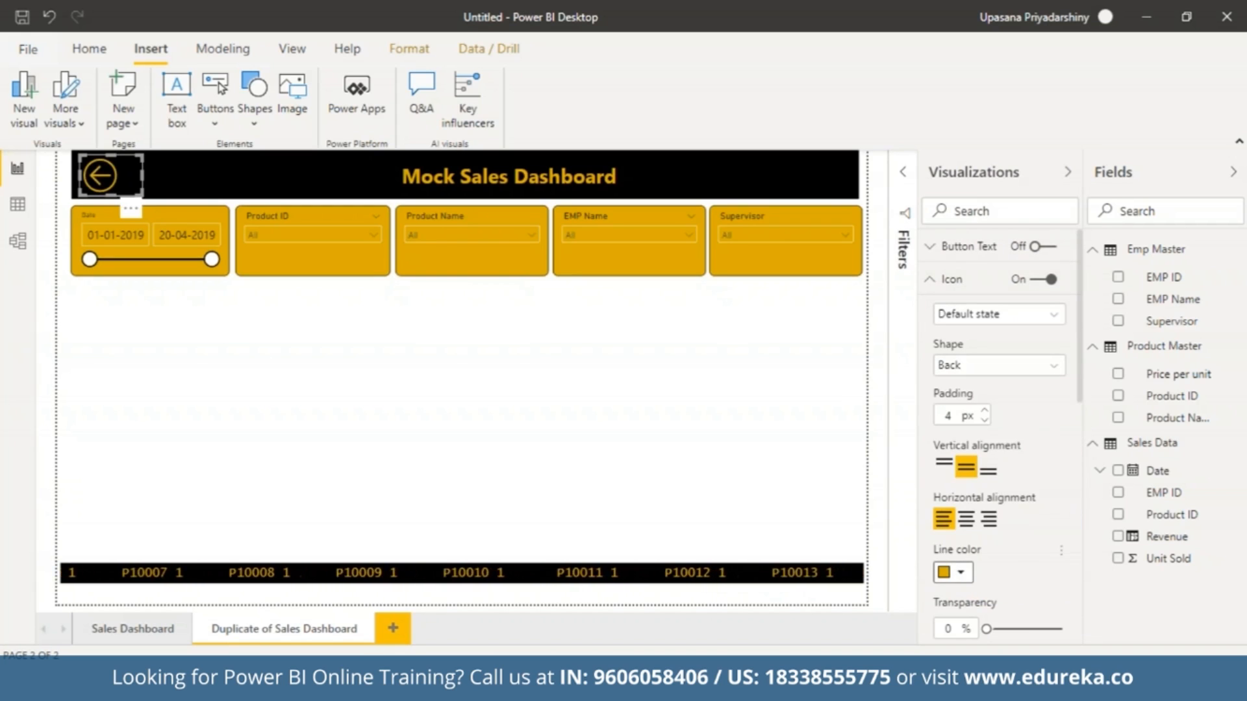
left_click(932, 280)
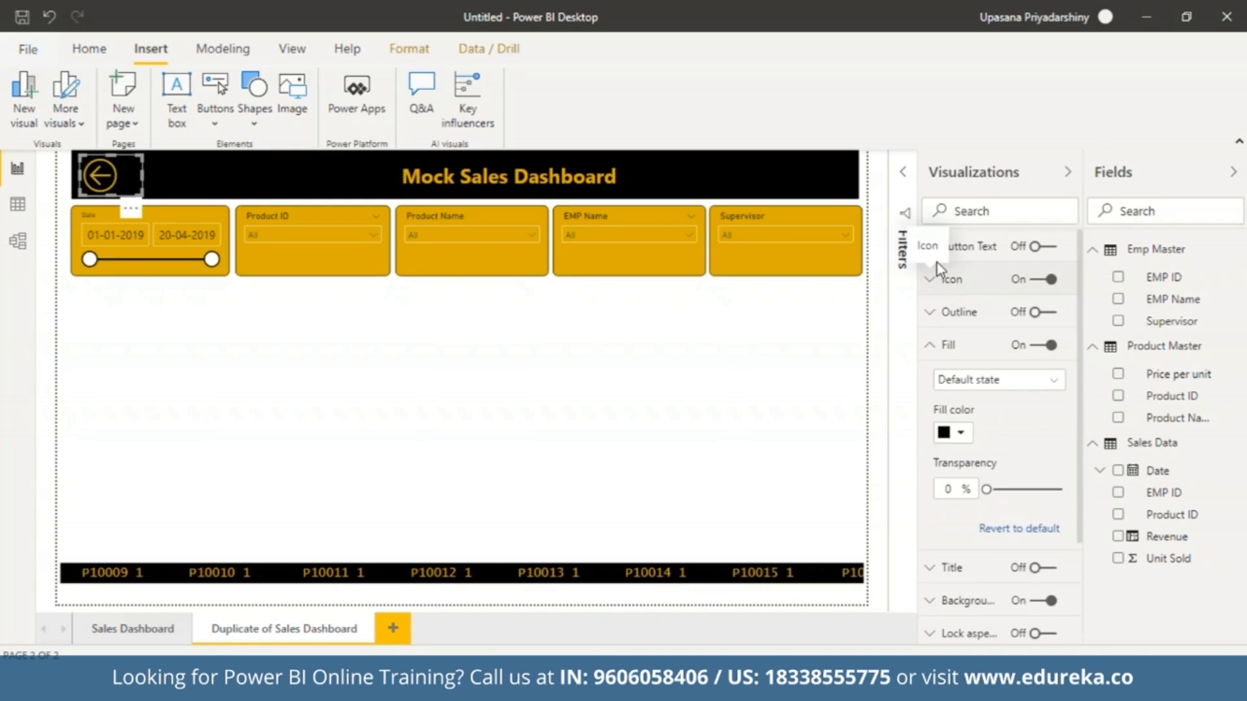
Turn on the Back button's text, enter "BACK" and set its font color to the theme gold.
left_click(1033, 248)
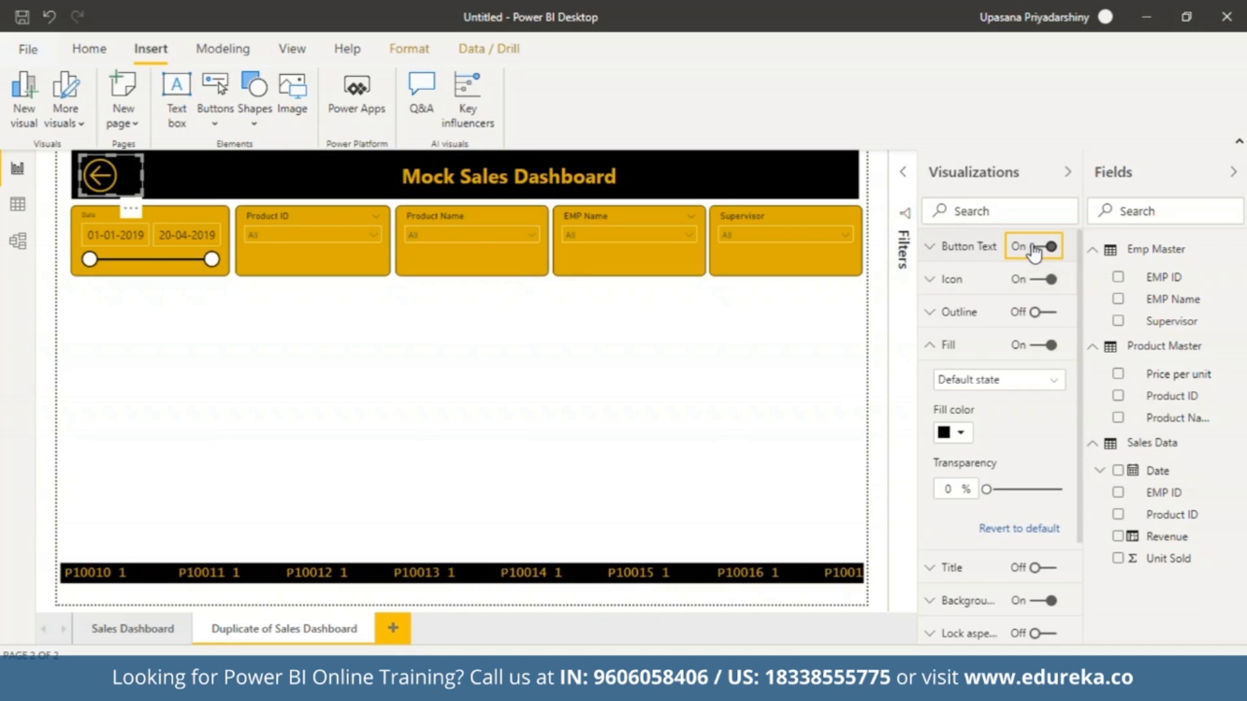
left_click(933, 247)
left_click(989, 340)
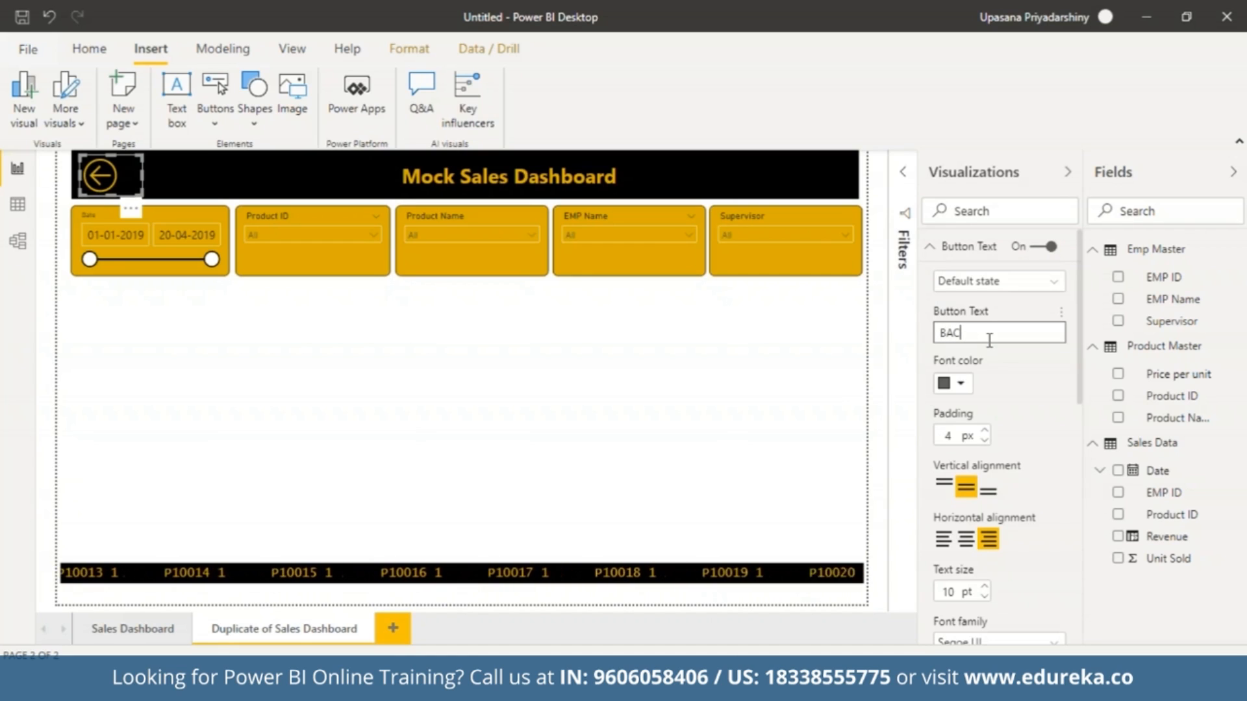
left_click(964, 385)
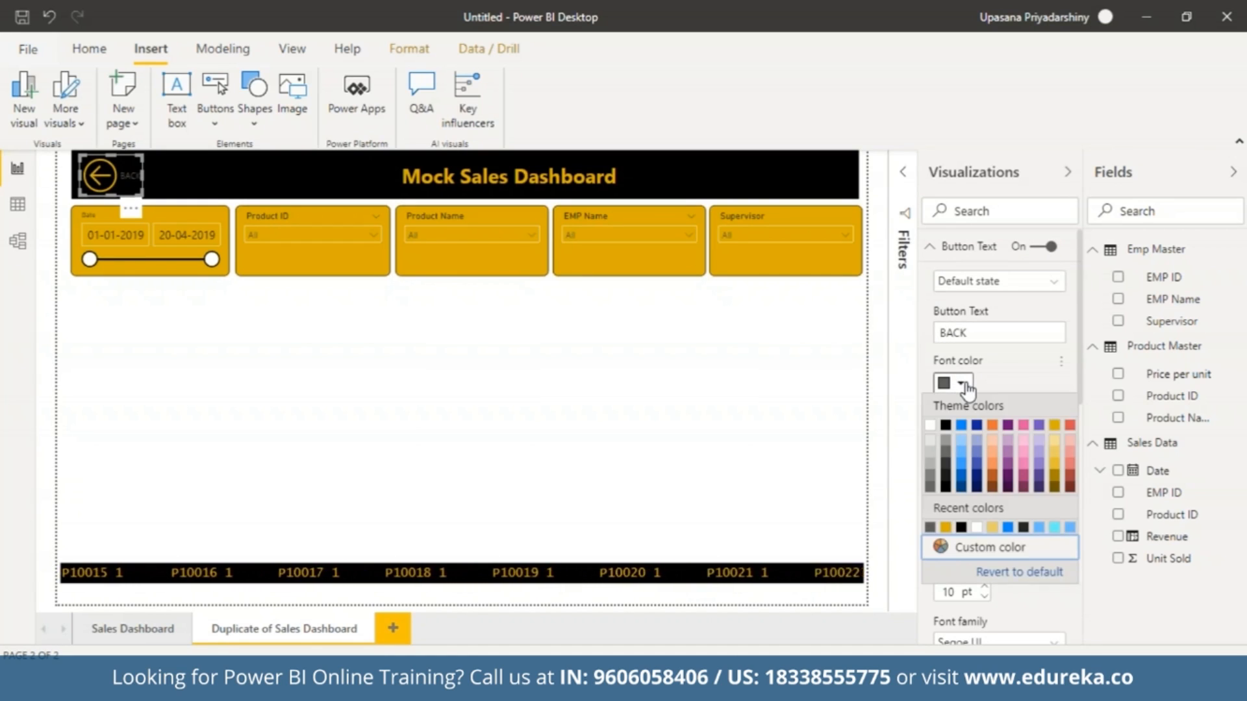
left_click(1054, 425)
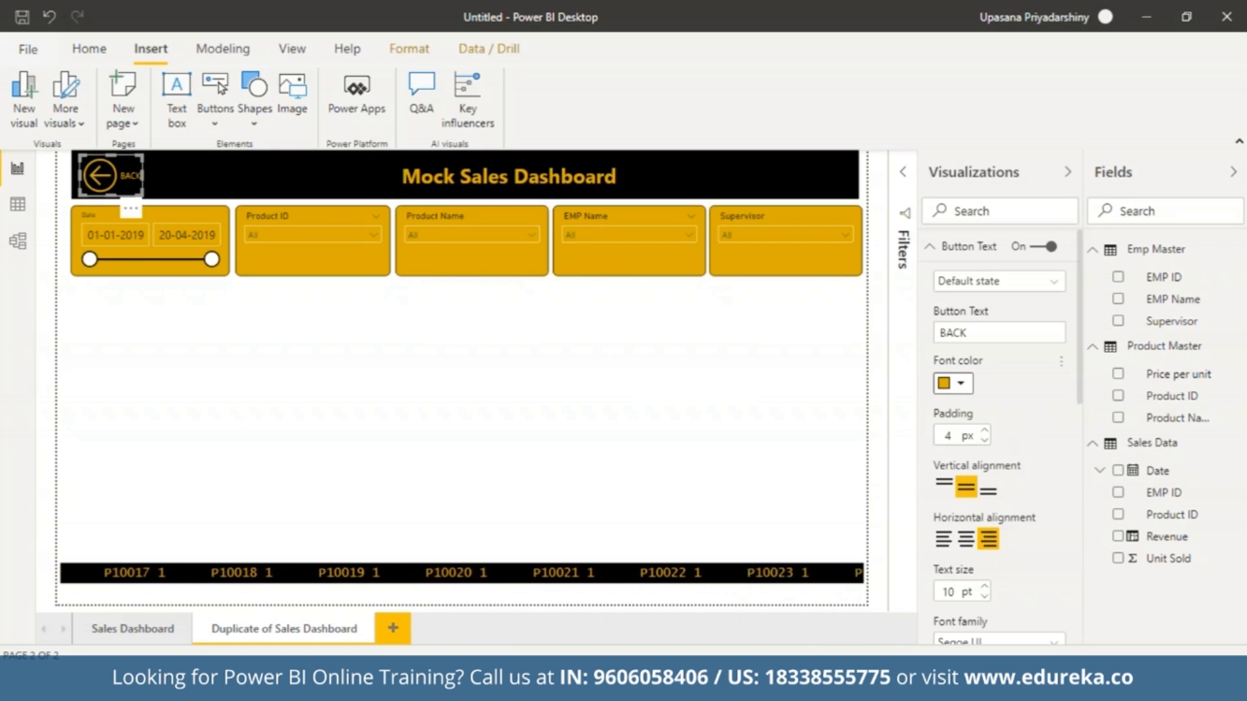
left_click_drag(1079, 389, 1071, 285)
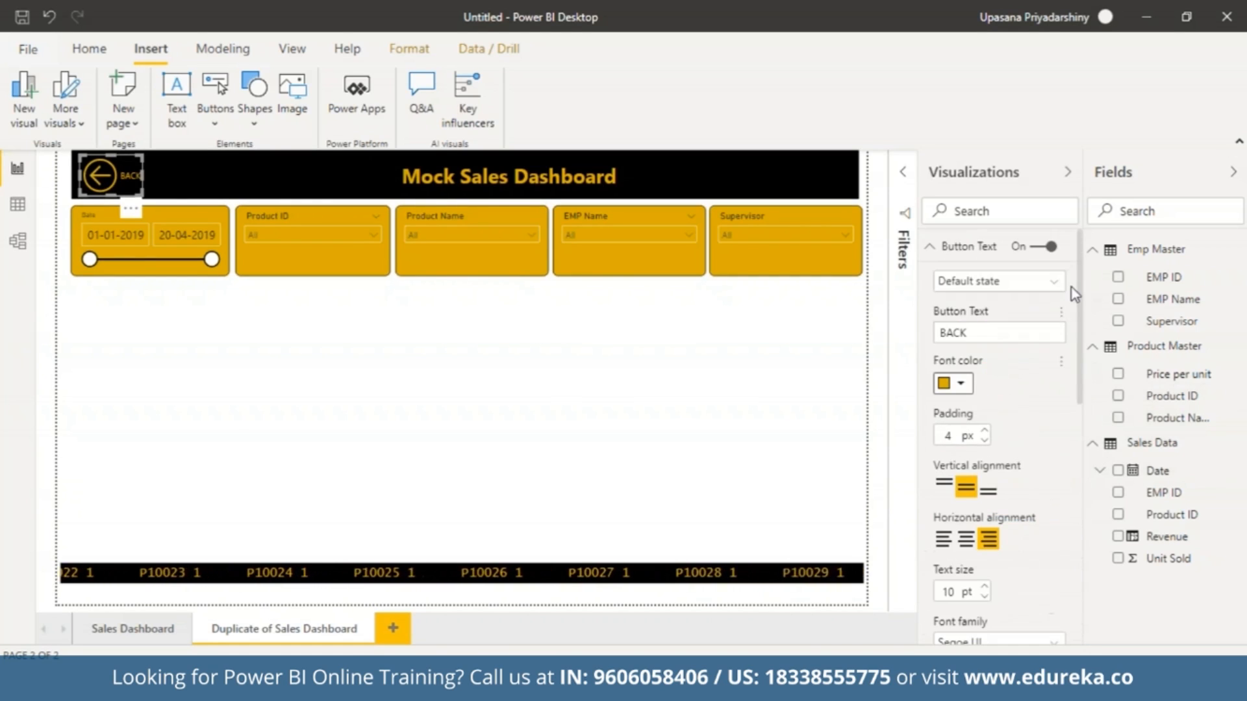
left_click(930, 247)
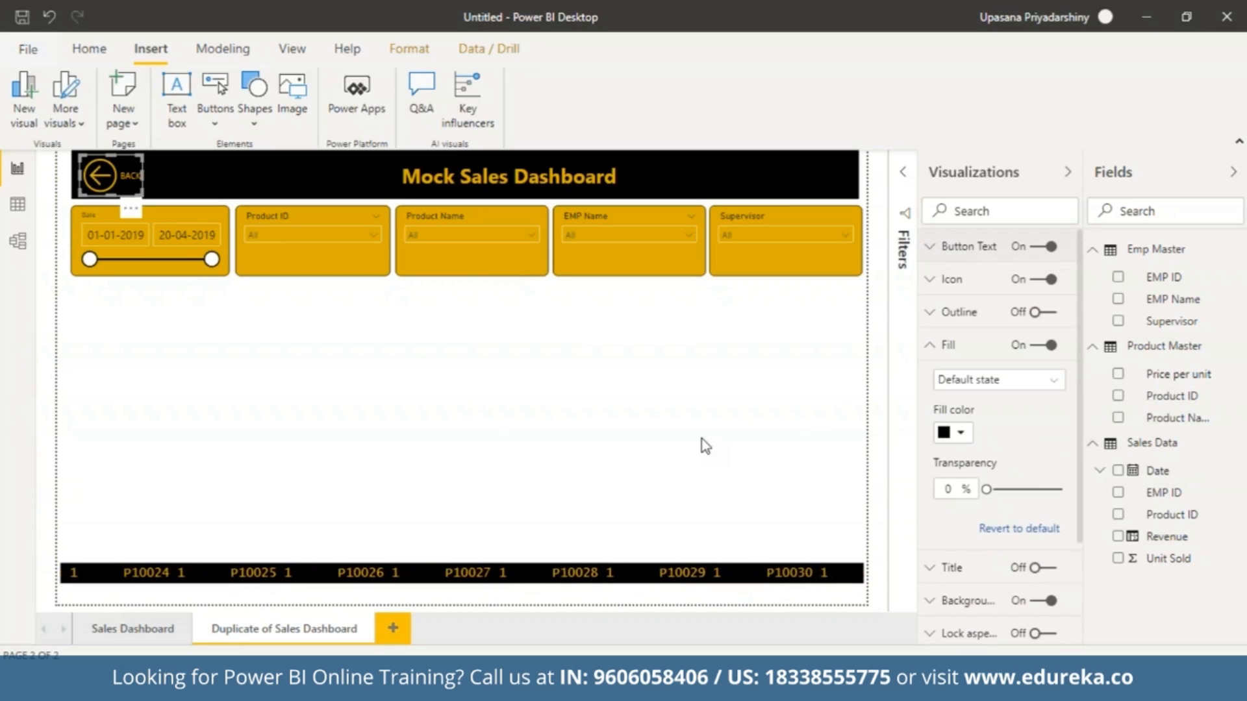
Collapse the visualization settings and test the Back button by following it to the previous report page.
left_click(1068, 172)
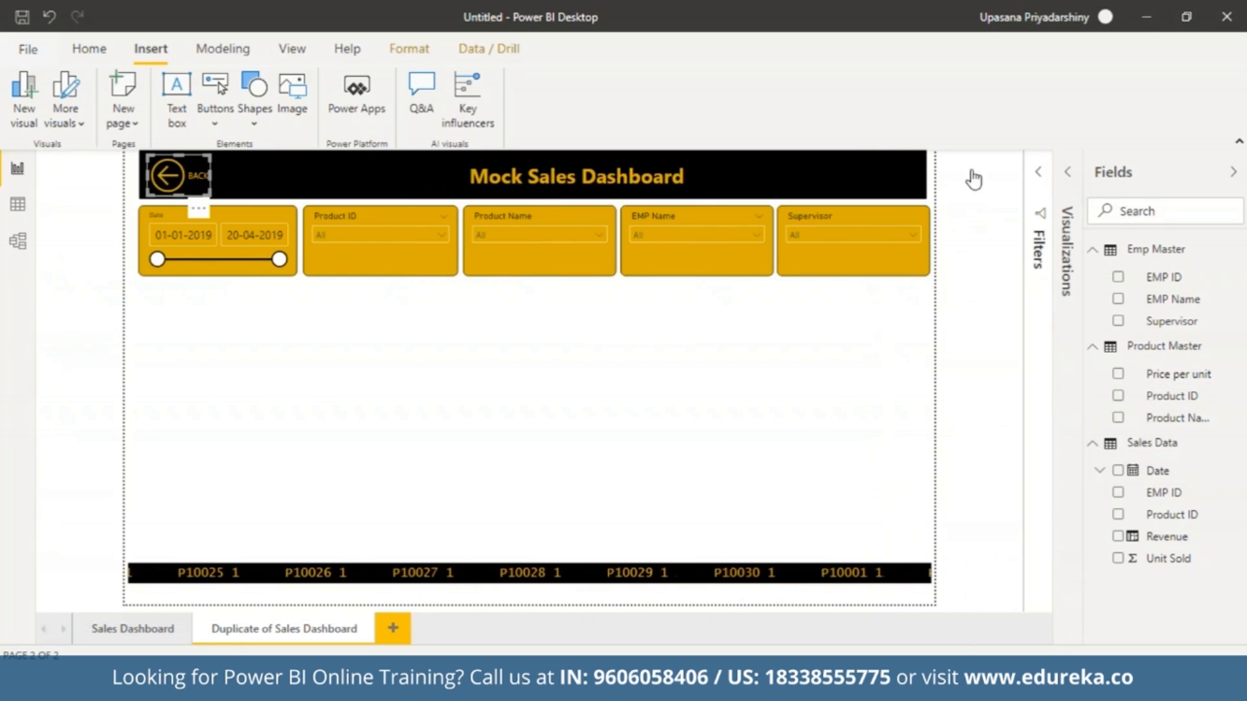
left_click(356, 376)
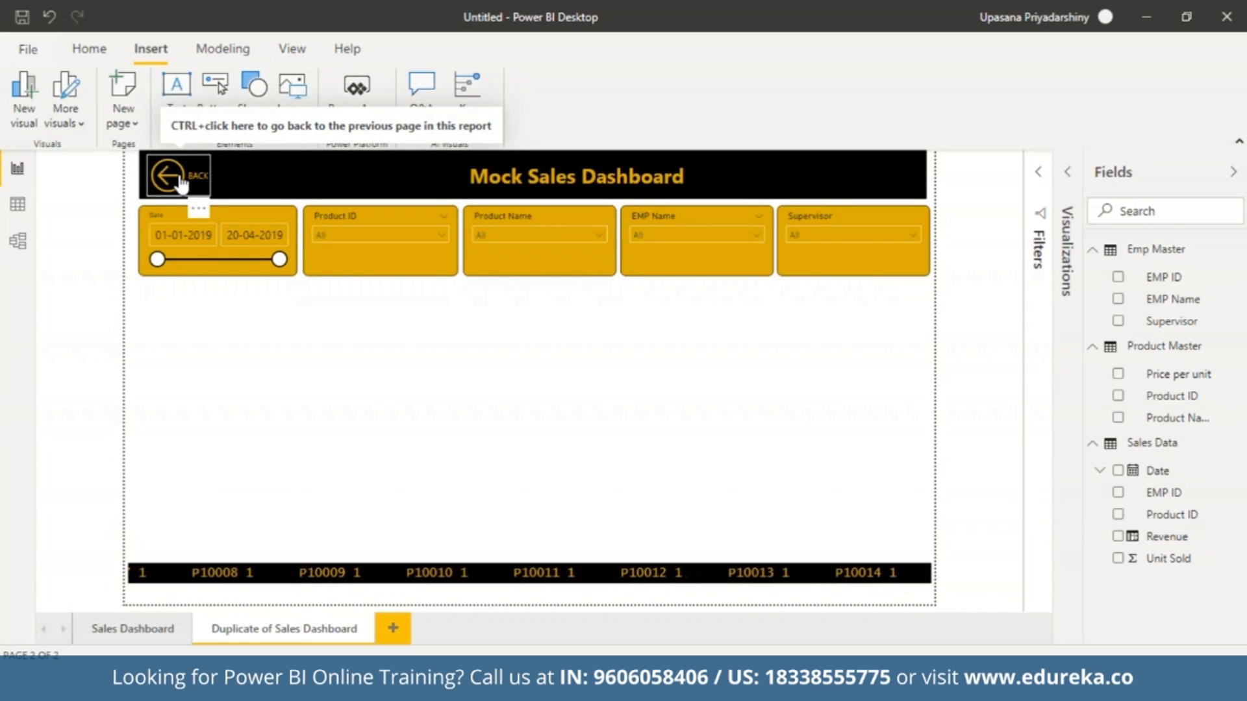
left_click(179, 181, "ctrl")
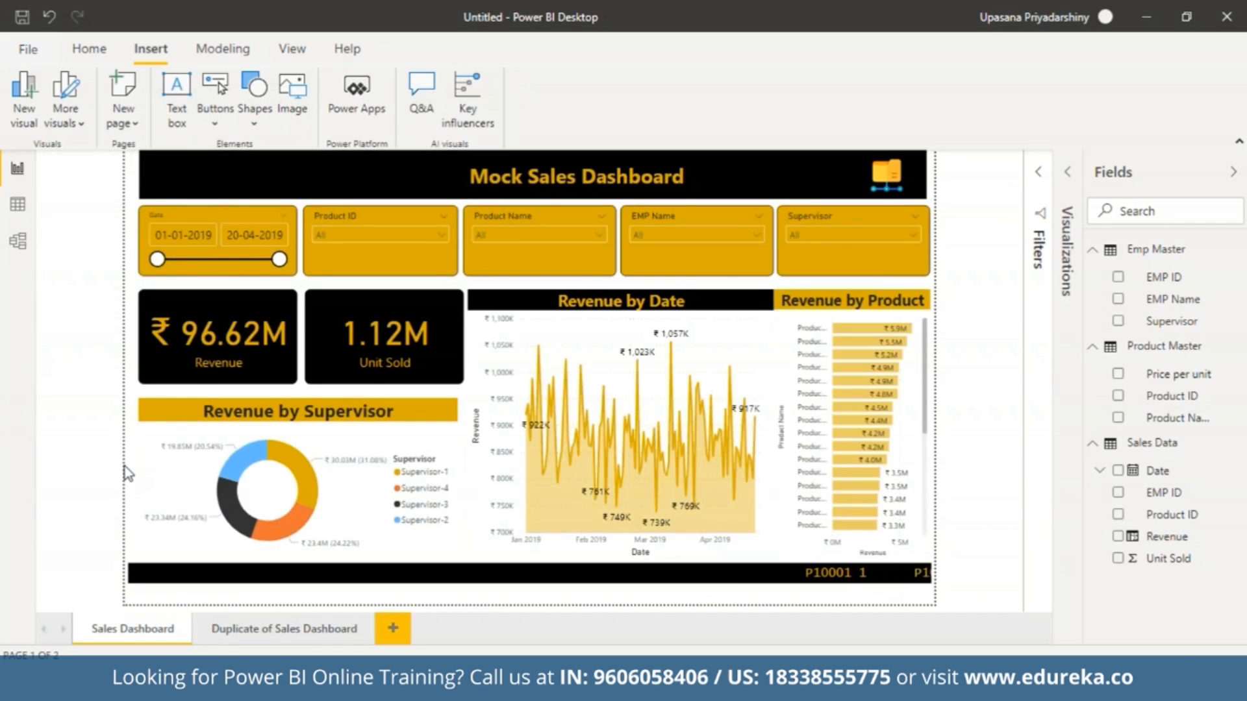
Rename the duplicated report page as "Drill Down Dashboard".
left_click(288, 630)
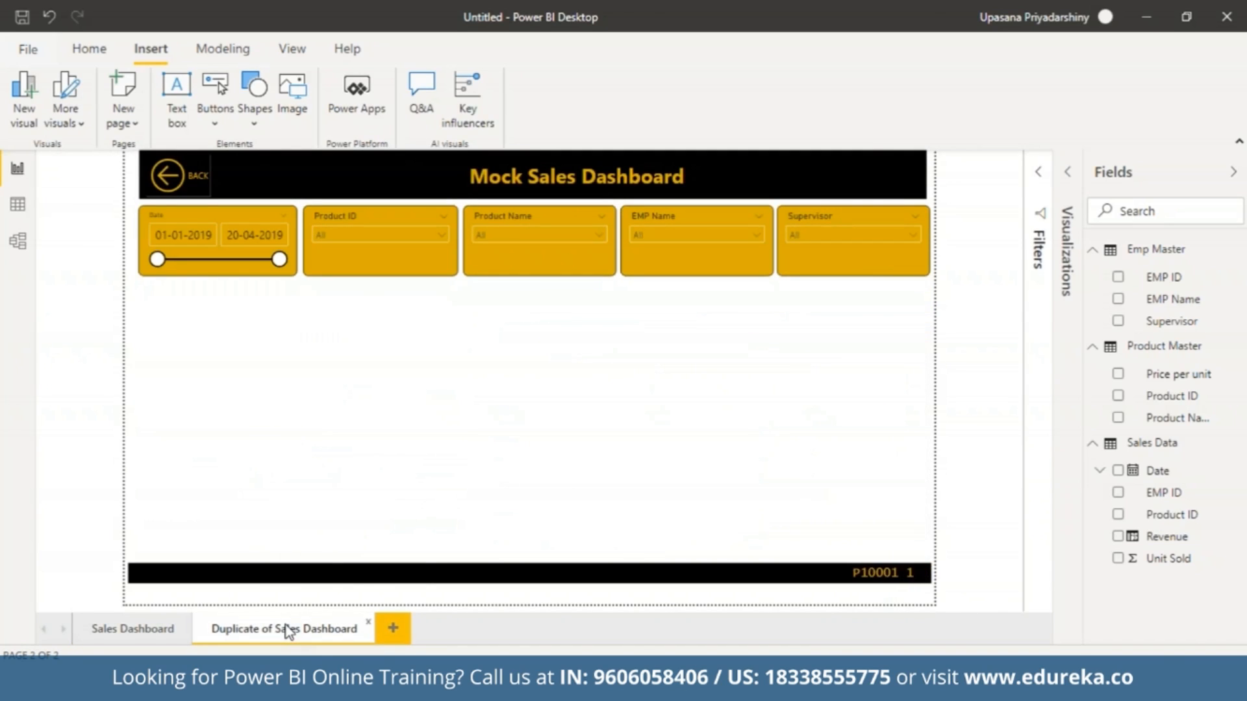
right_click(287, 630)
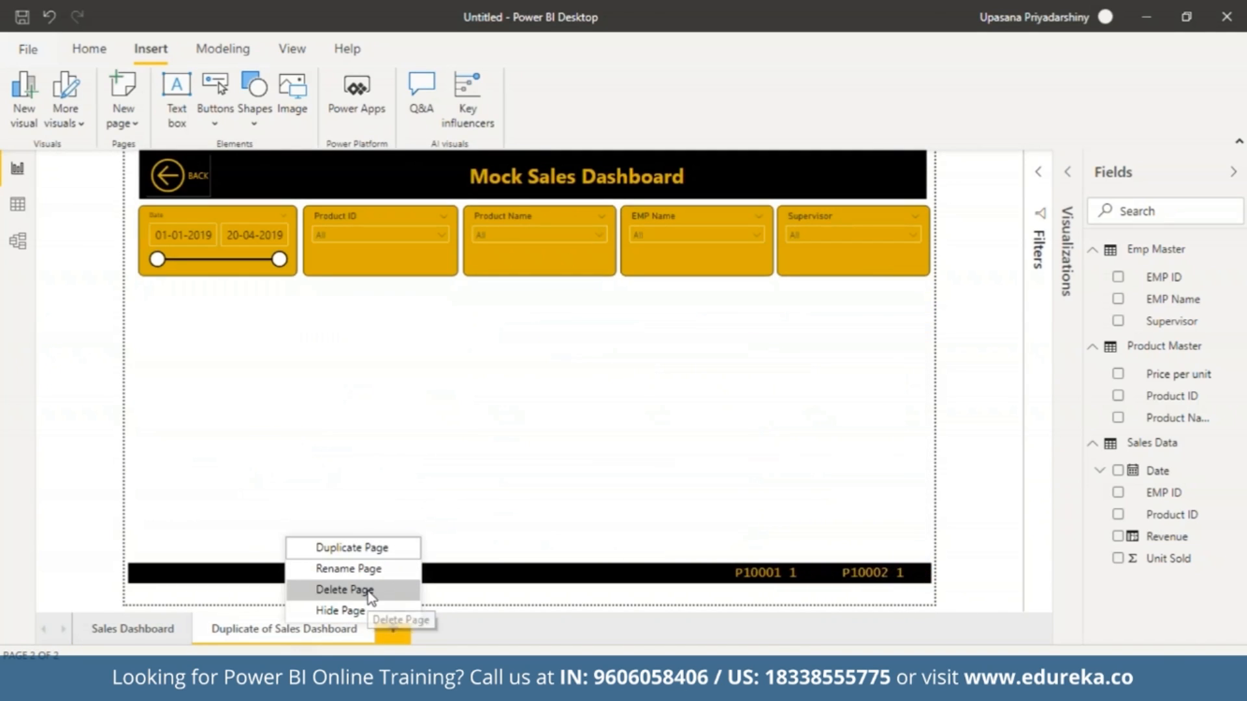
left_click(349, 569)
left_click(298, 629)
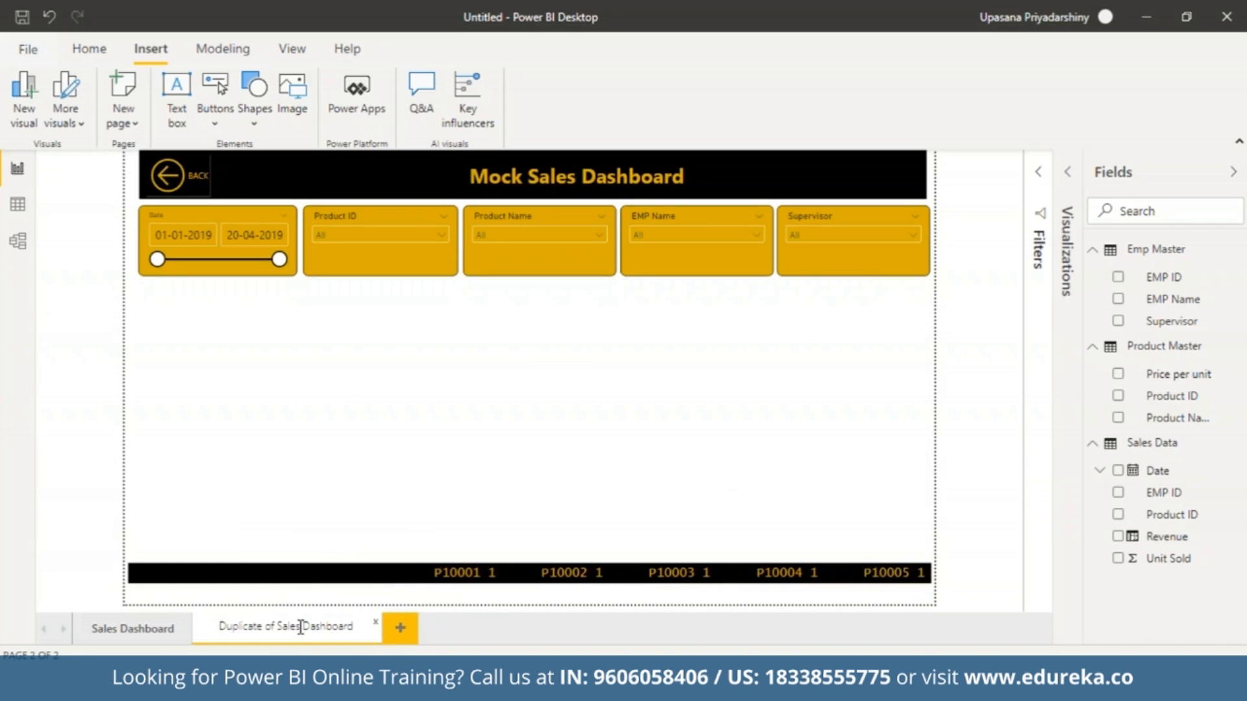
left_click_drag(300, 627, 139, 635)
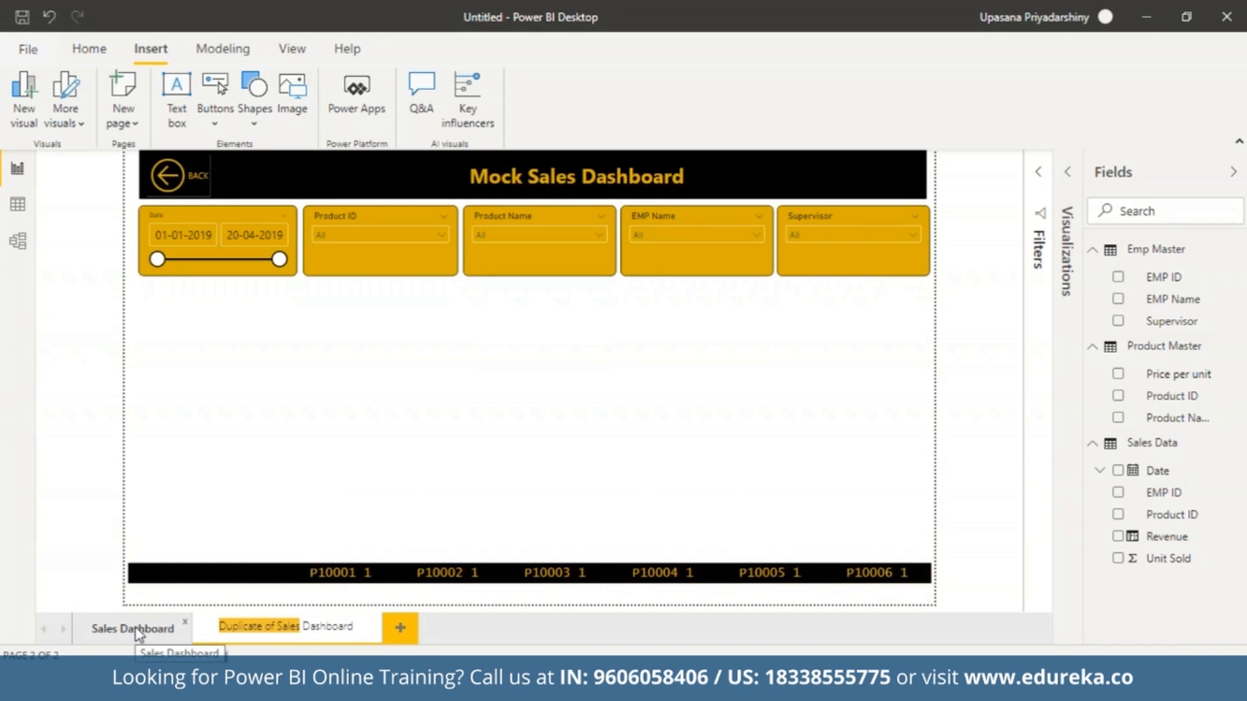
key("BackSpace")
type("Drill Do")
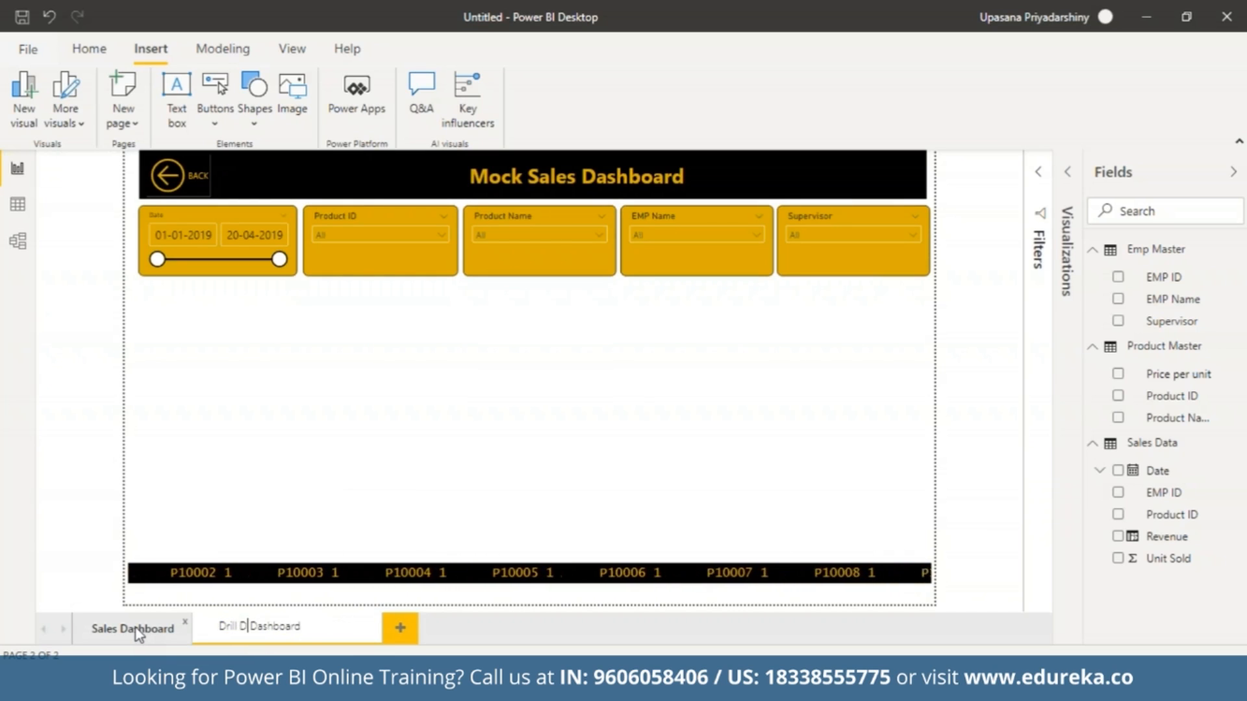
type("wn")
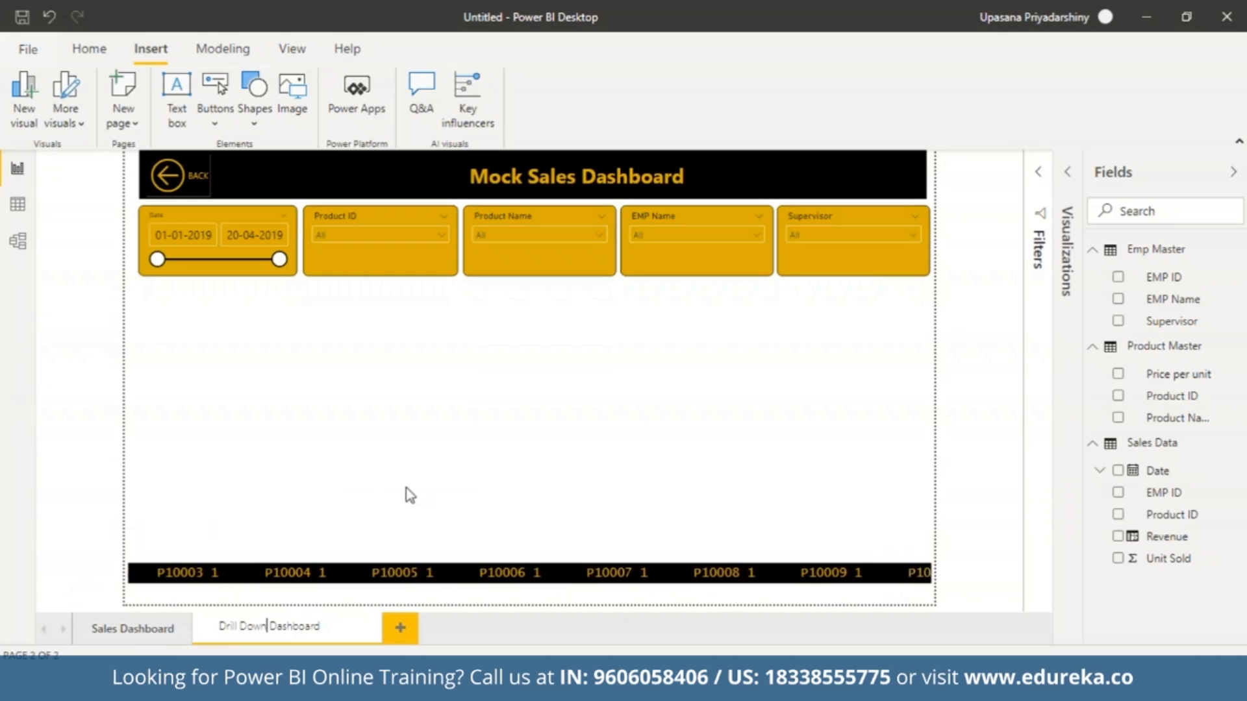
key("Return")
Add a table visual to the page with the Sales Data Date field shown as plain Date instead of Date Hierarchy.
left_click(1067, 250)
left_click(962, 299)
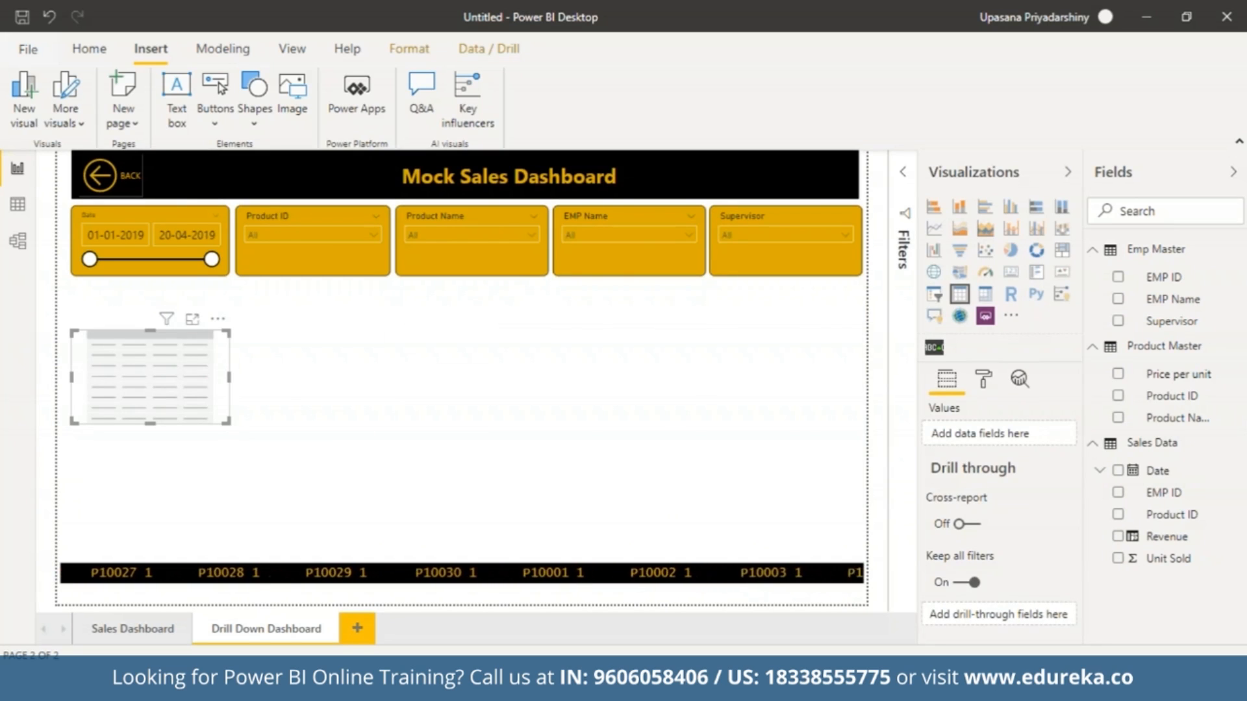
left_click(1118, 472)
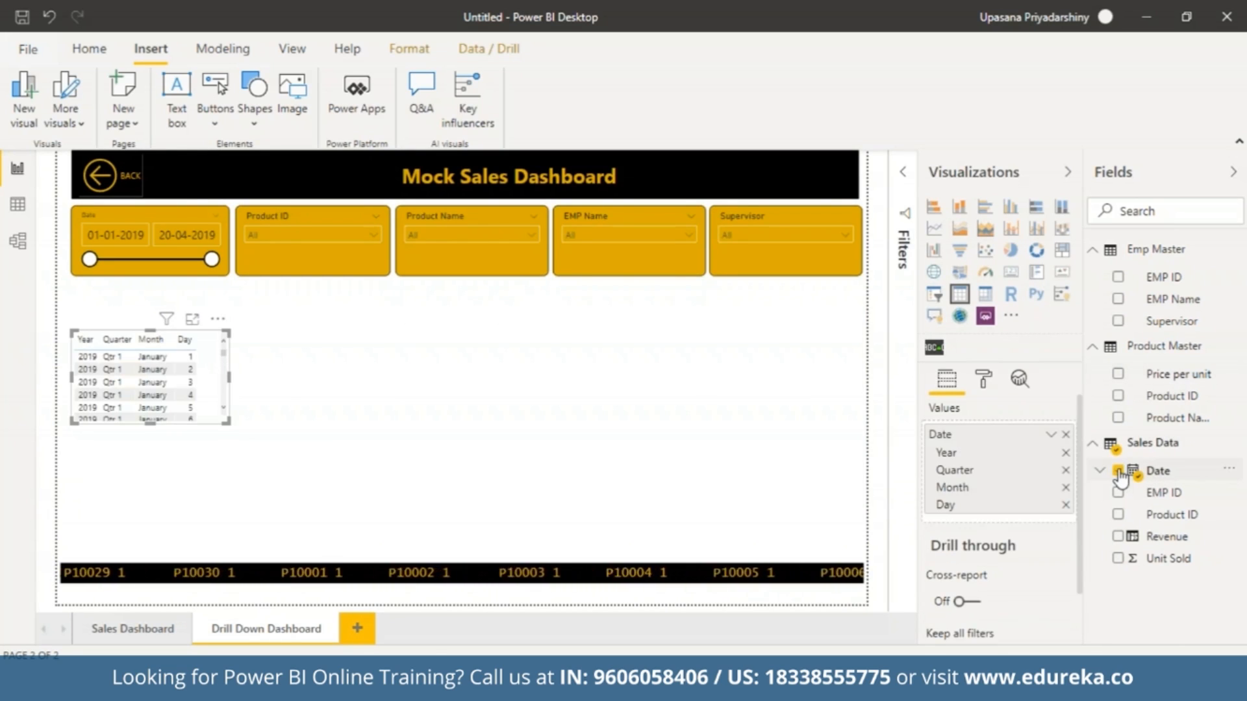
left_click(1048, 439)
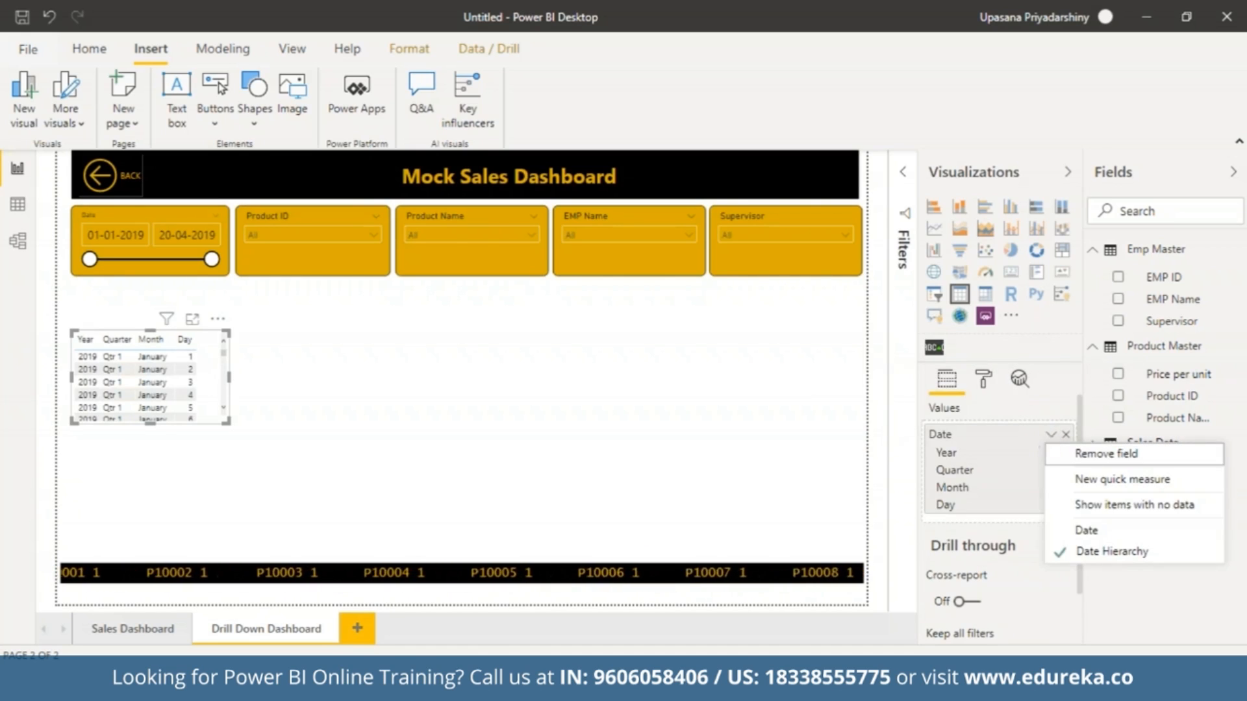
left_click(1086, 532)
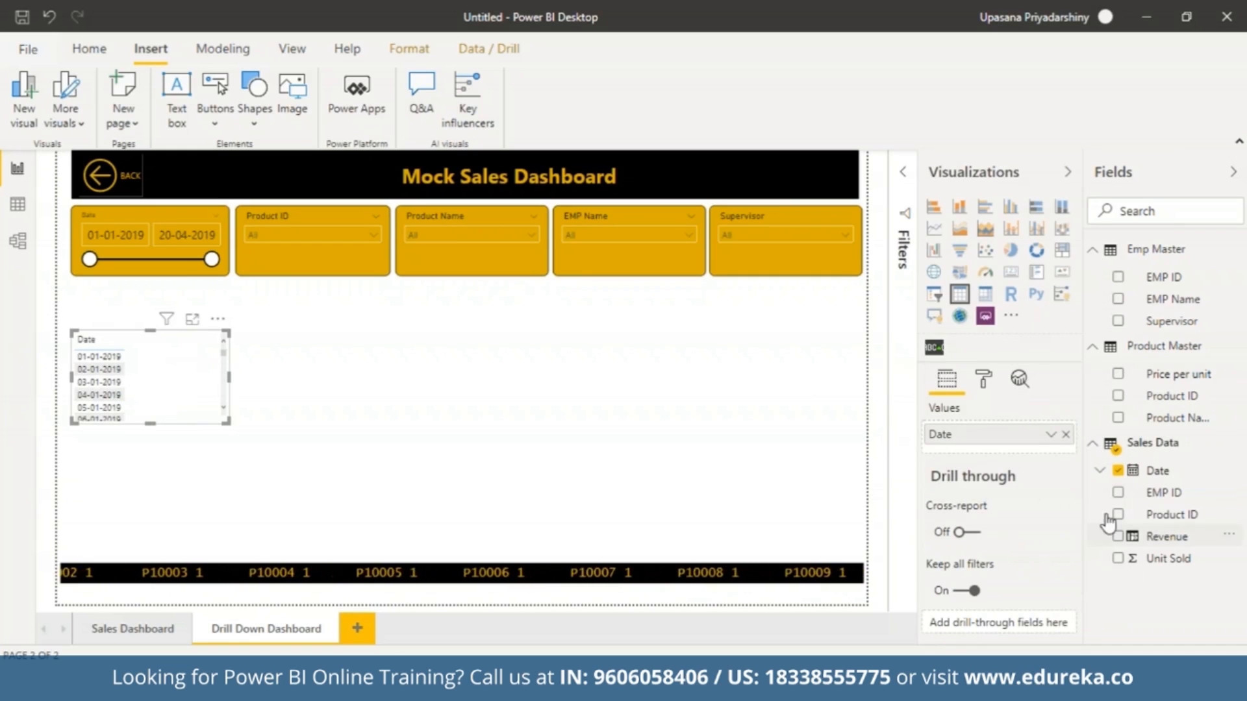
Add EMP ID and Supervisor from Emp Master, Product ID from Product Master, and Unit Sold and Revenue from Sales Data to the table.
left_click(1118, 278)
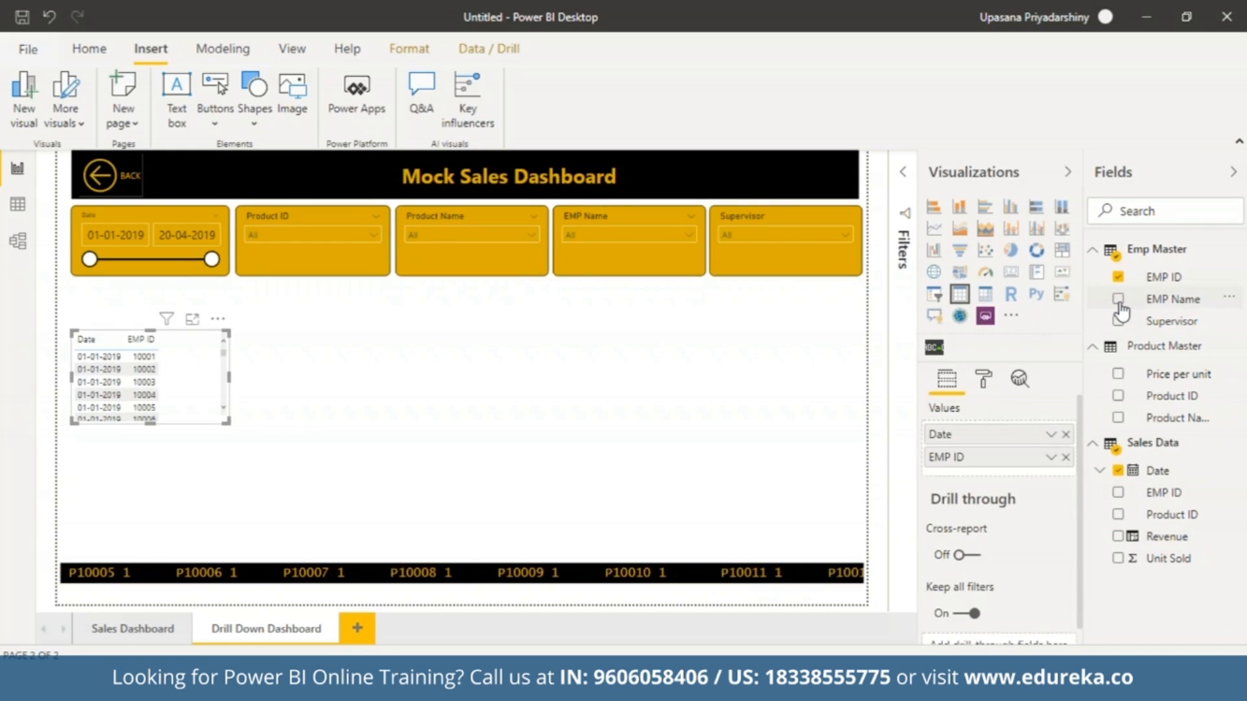
left_click(1118, 300)
left_click(1118, 300)
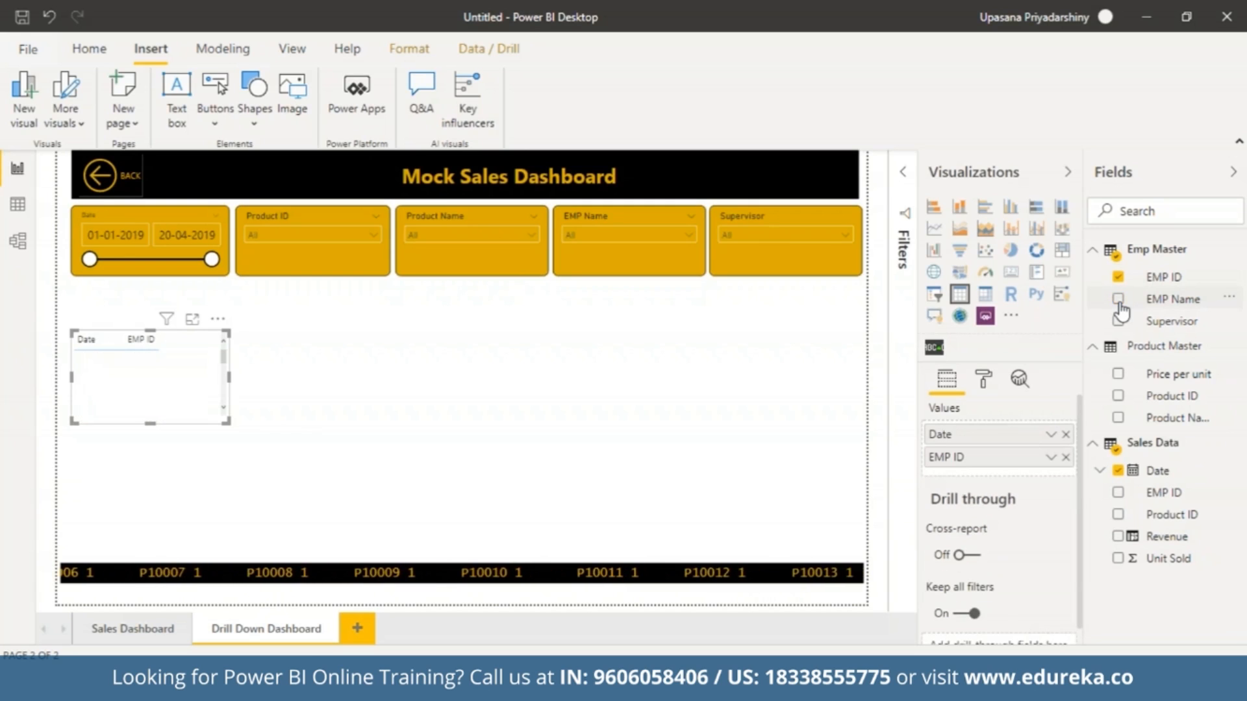
left_click(1118, 321)
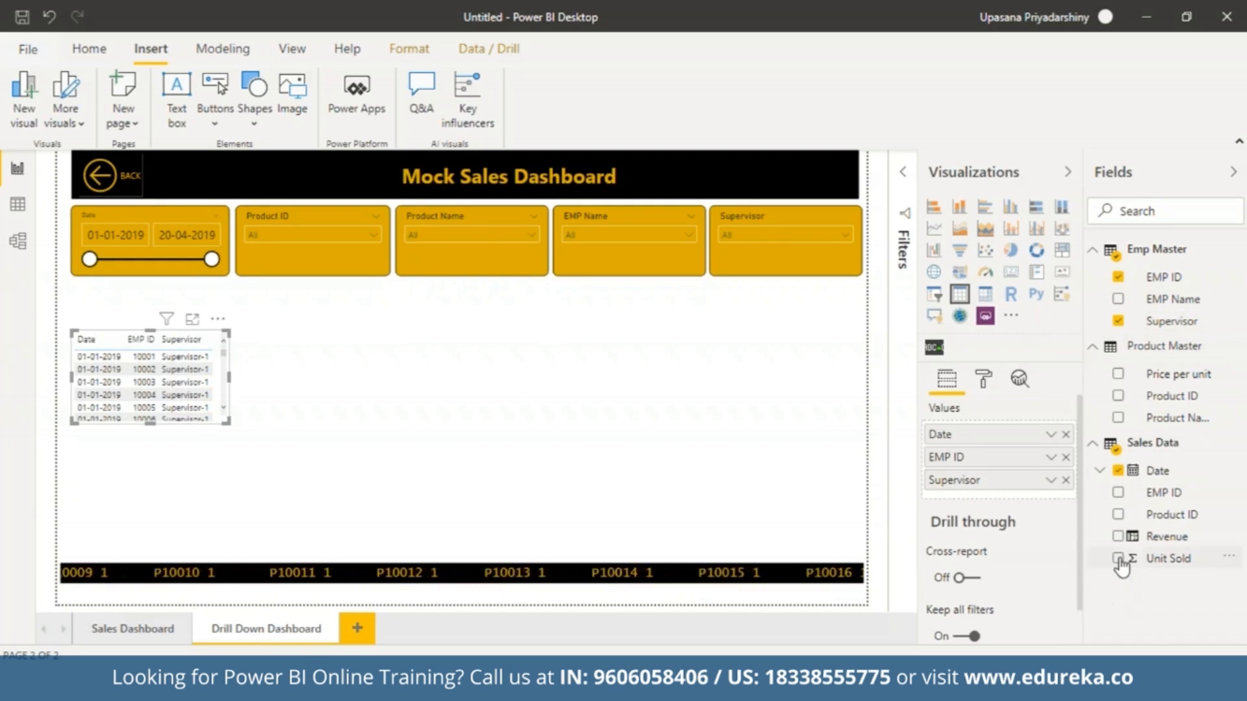
left_click(1119, 396)
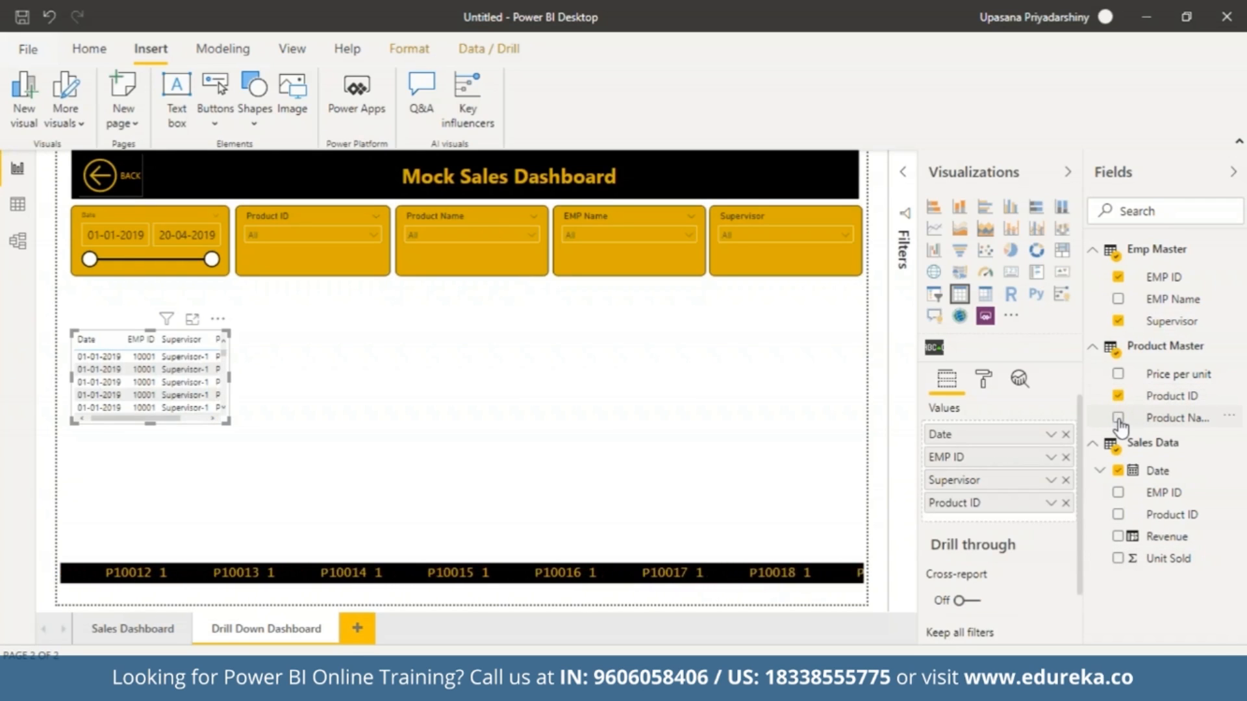
left_click(1118, 557)
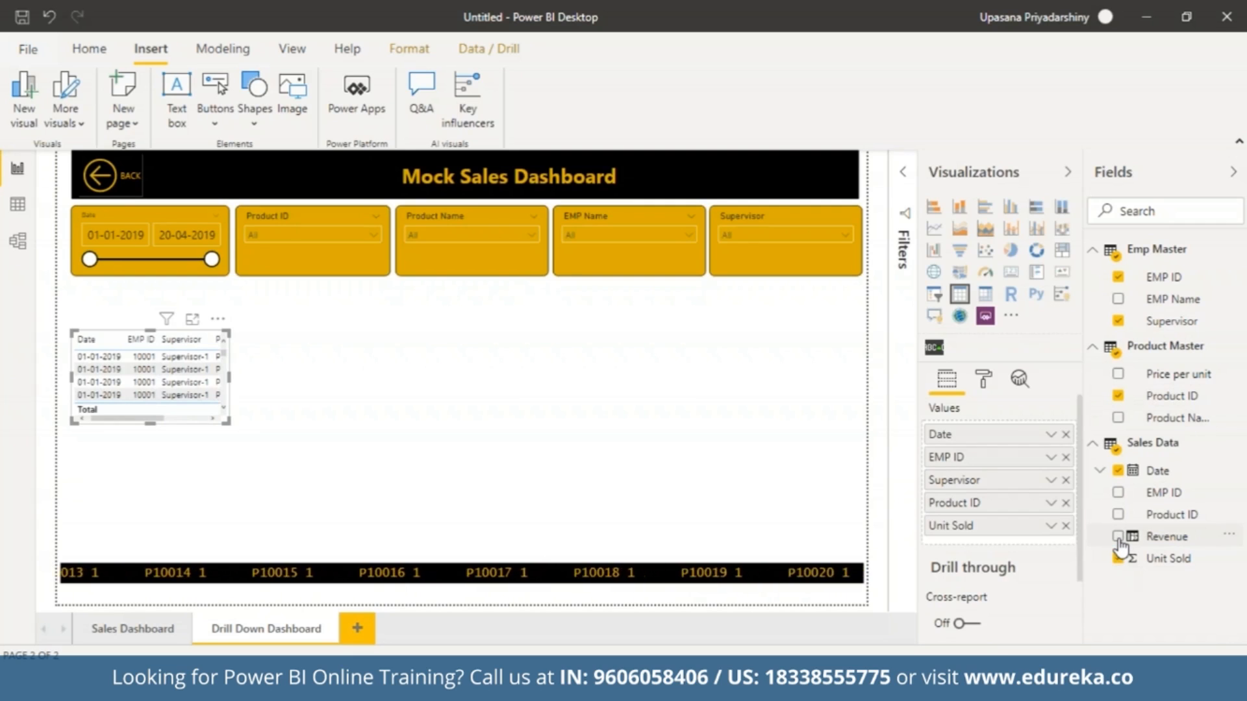
left_click(1119, 537)
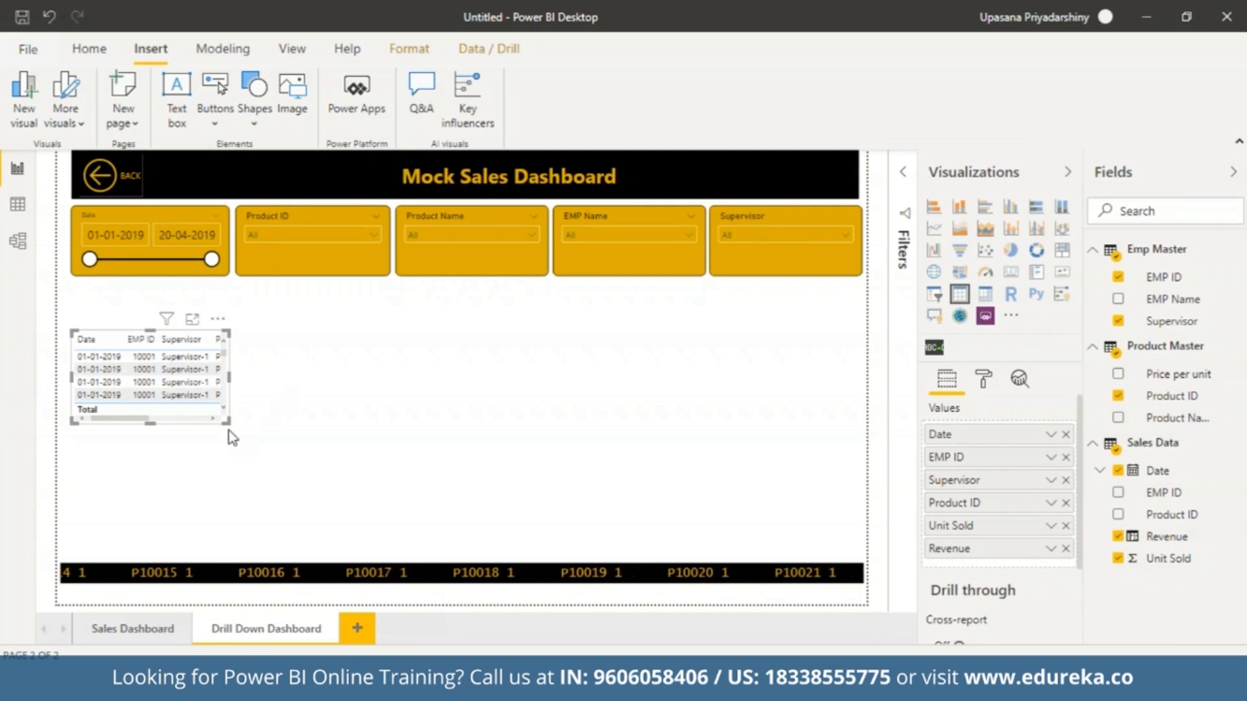
Enlarge the table to fill the area between the slicers and the scrolling product ticker.
left_click_drag(226, 422, 858, 533)
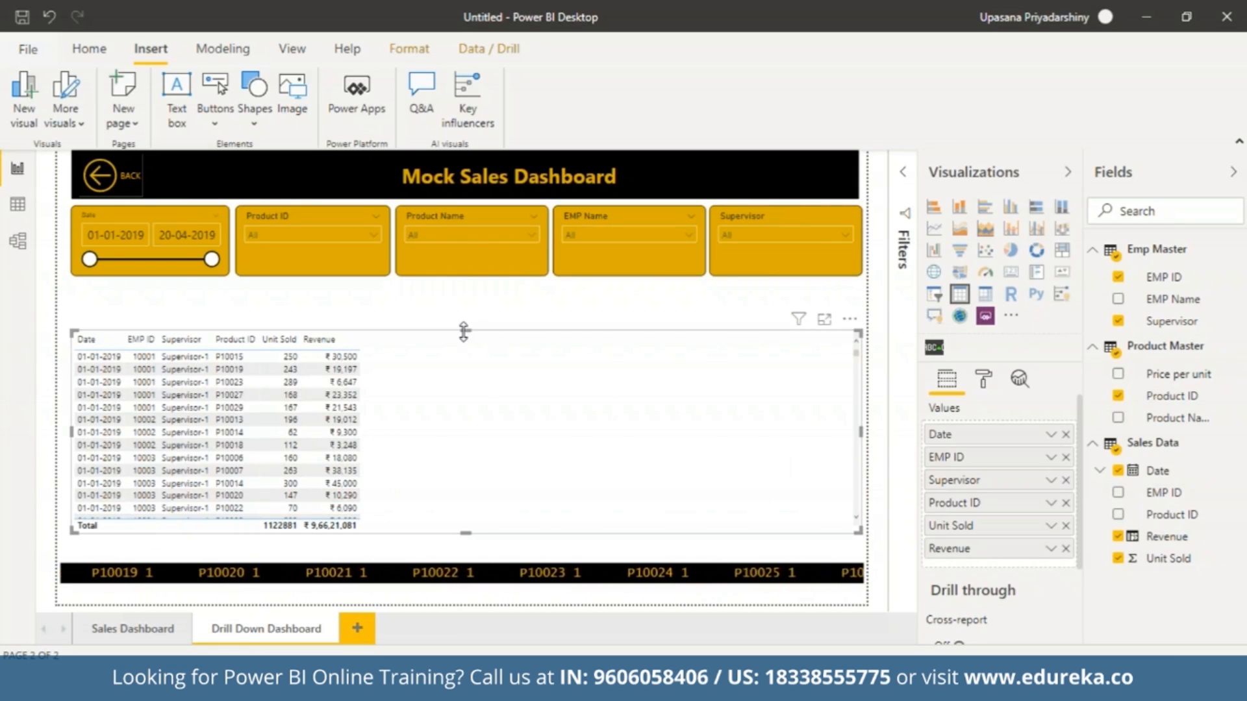
left_click_drag(465, 331, 459, 296)
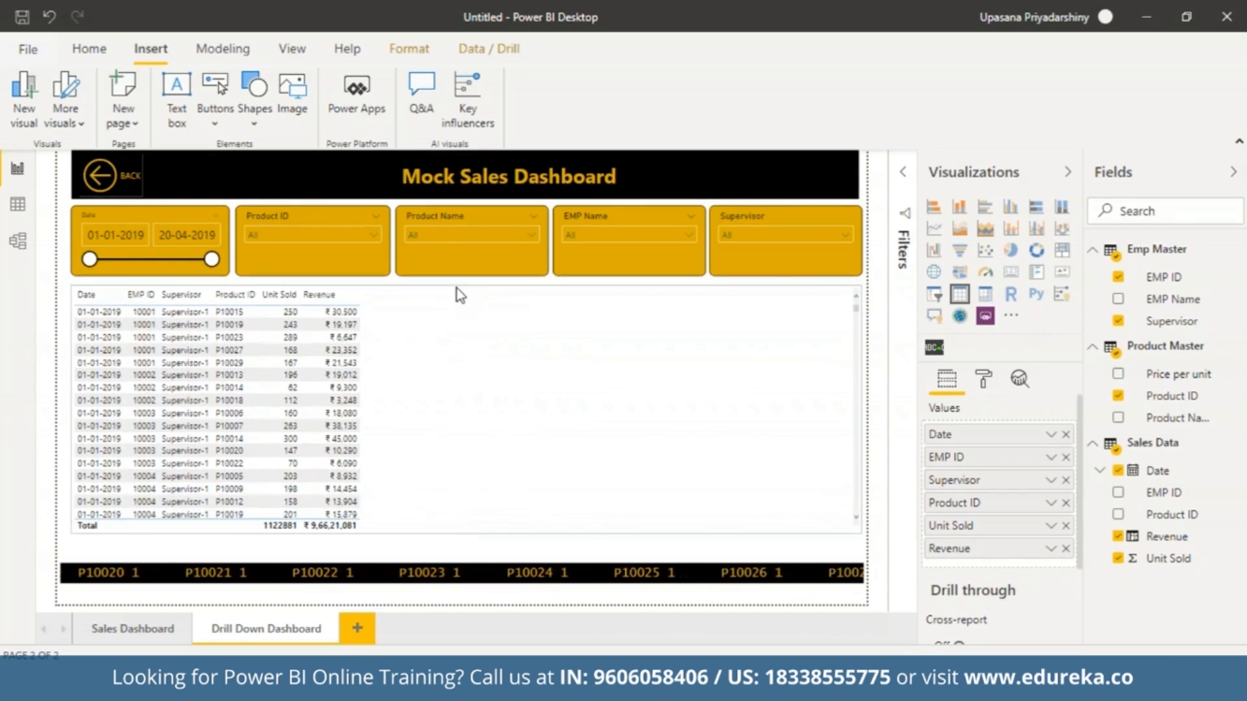
left_click_drag(72, 534, 76, 560)
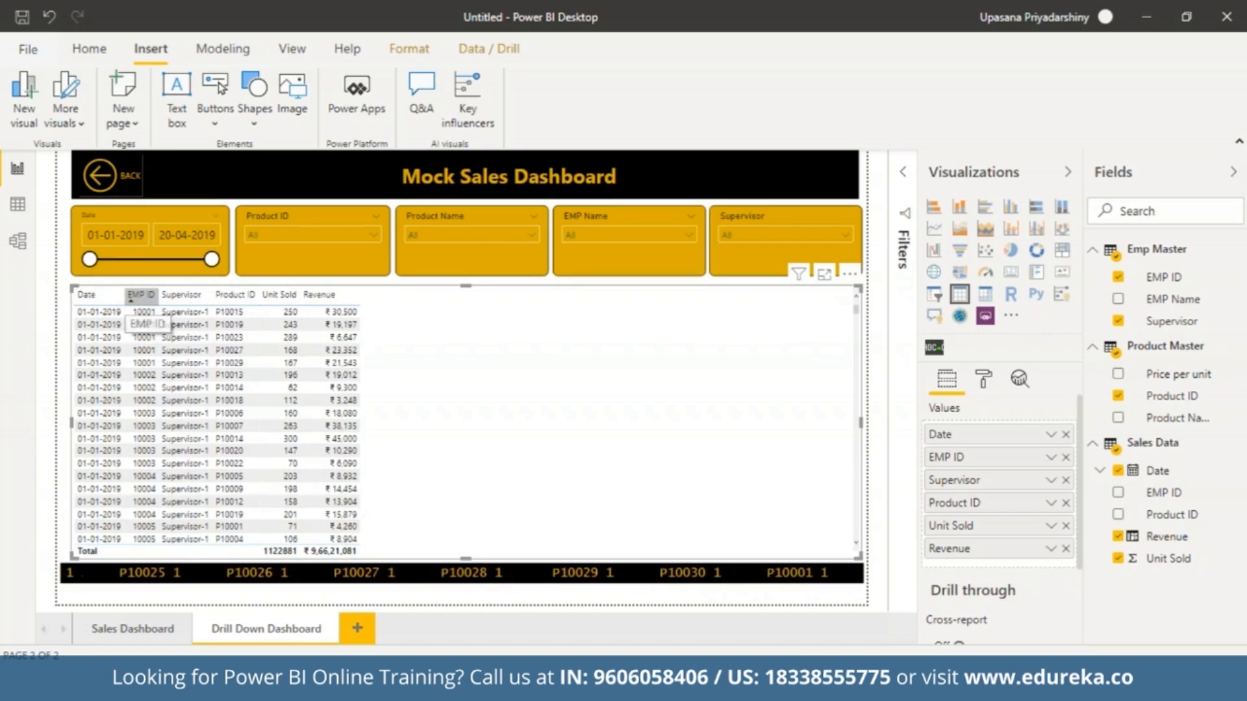
Sort the table by EMP ID and widen its columns, leaving room for one more column beside Revenue.
left_click(87, 294)
left_click(133, 297)
left_click_drag(128, 295, 842, 294)
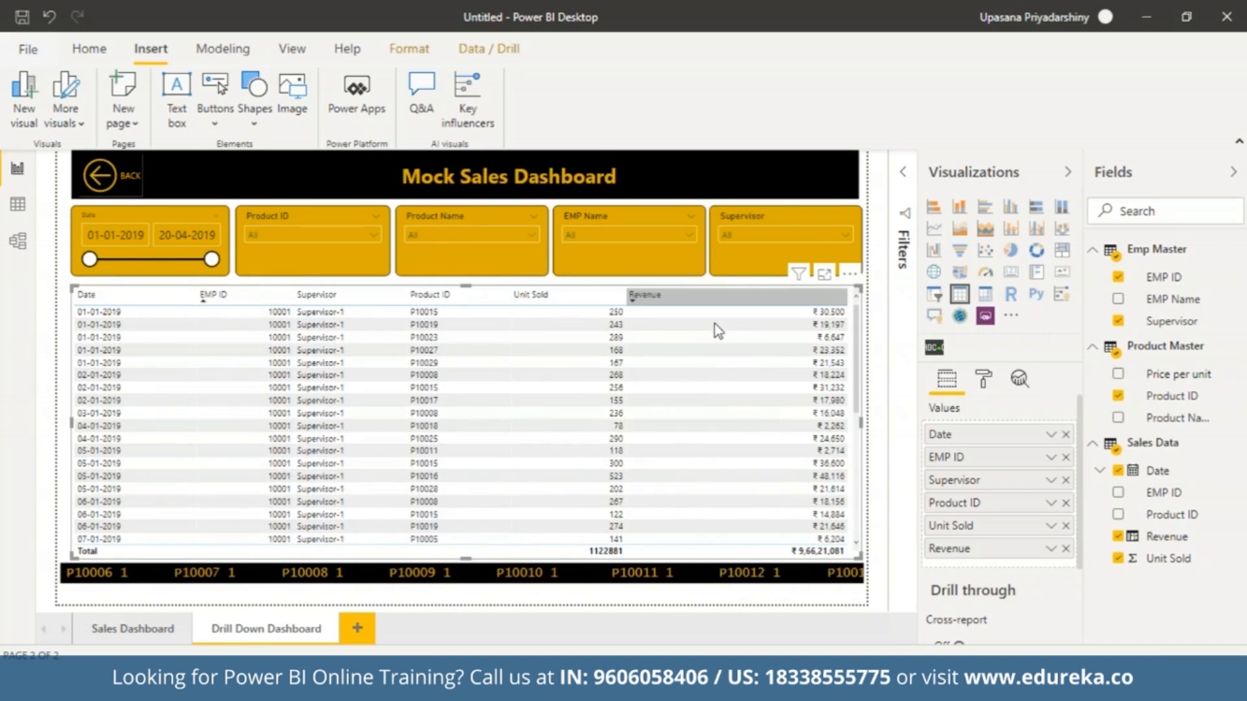
left_click_drag(843, 297, 761, 310)
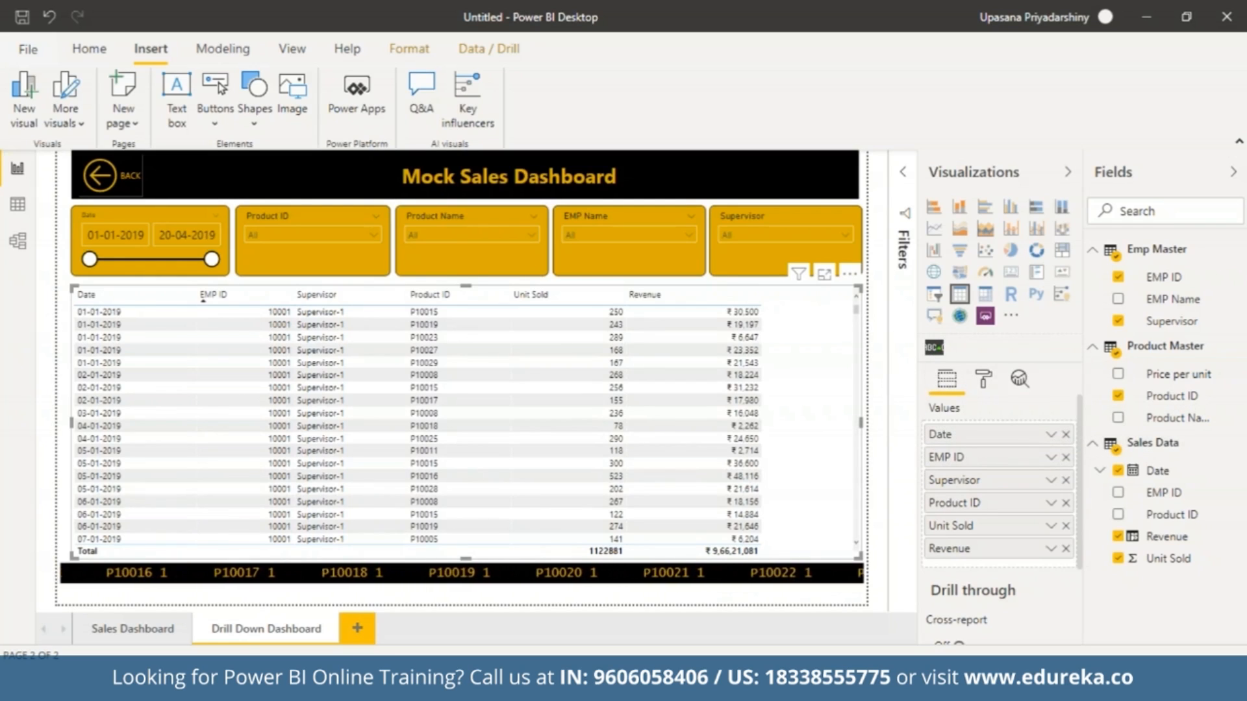
Insert EMP Name between EMP ID and Supervisor, narrow the Date and EMP ID columns and widen the EMP Name column.
left_click_drag(1169, 300, 987, 482)
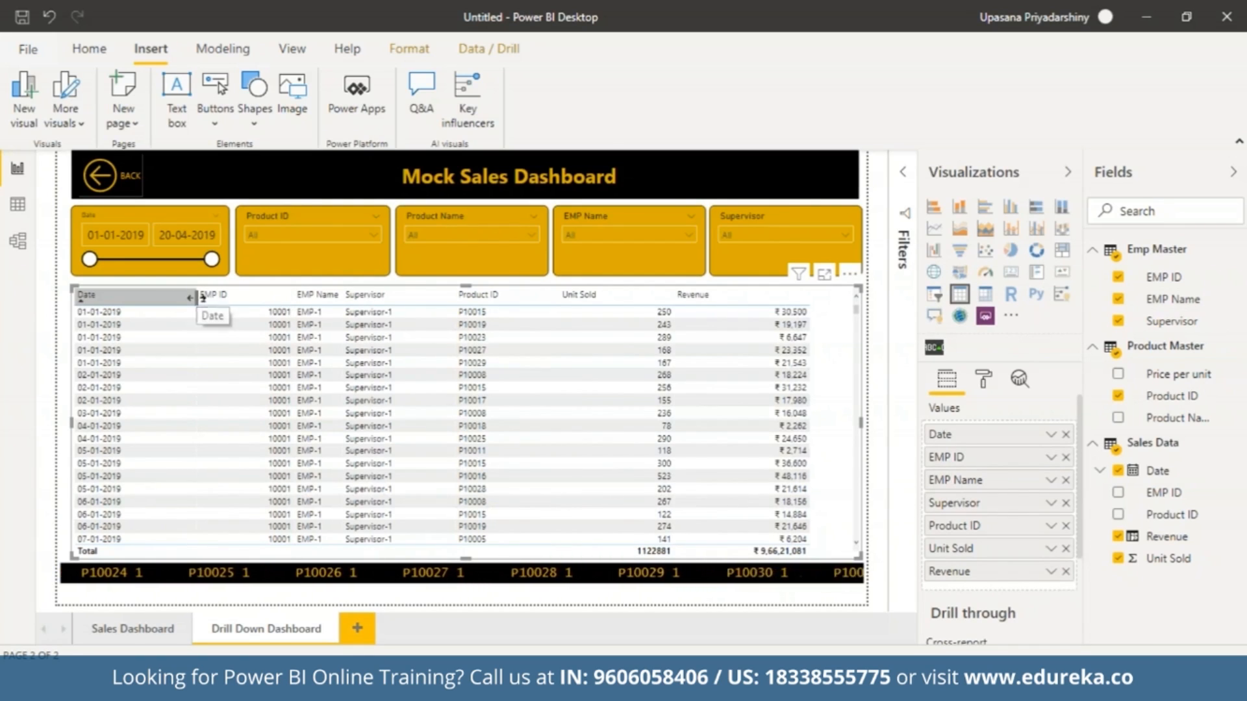
left_click_drag(193, 299, 158, 299)
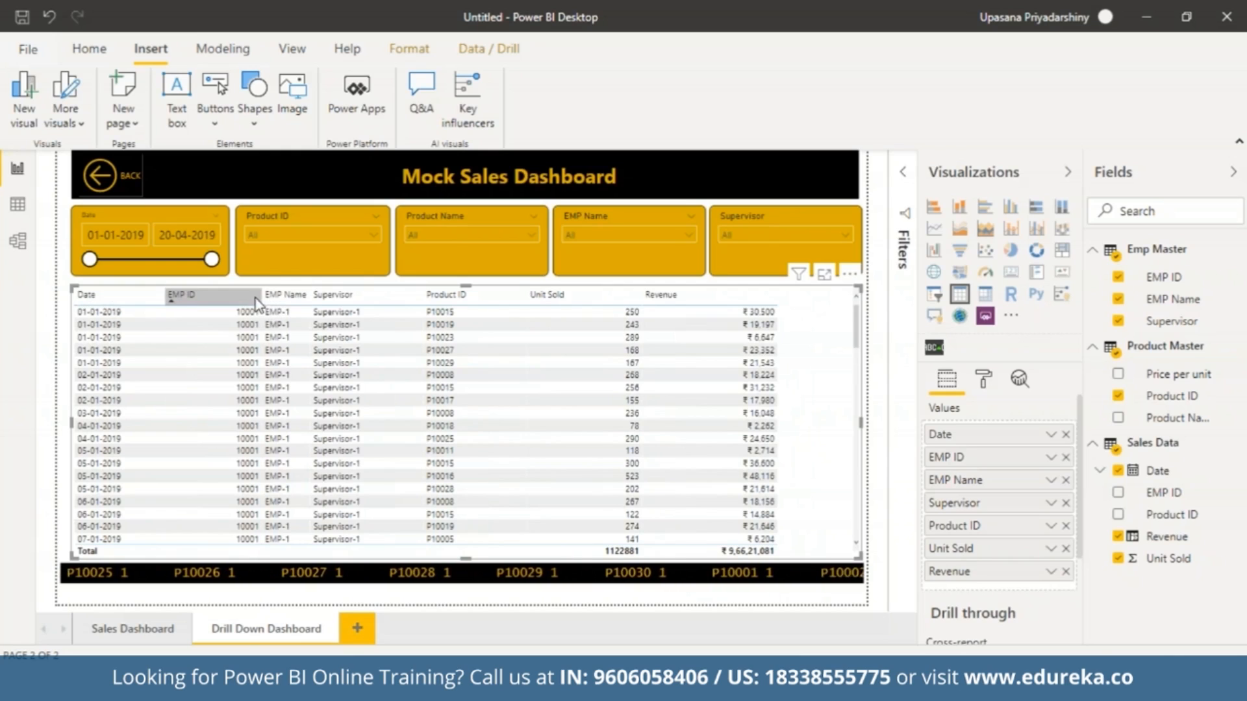
left_click_drag(260, 296, 232, 295)
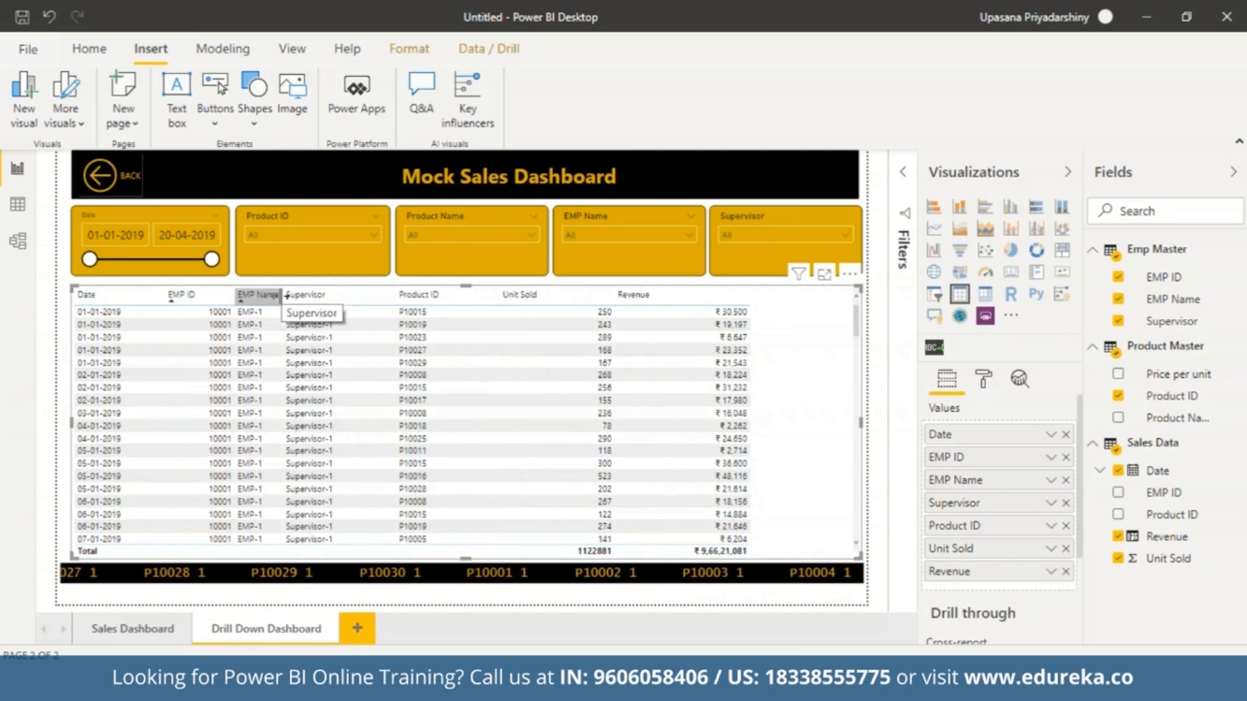
left_click_drag(285, 296, 327, 296)
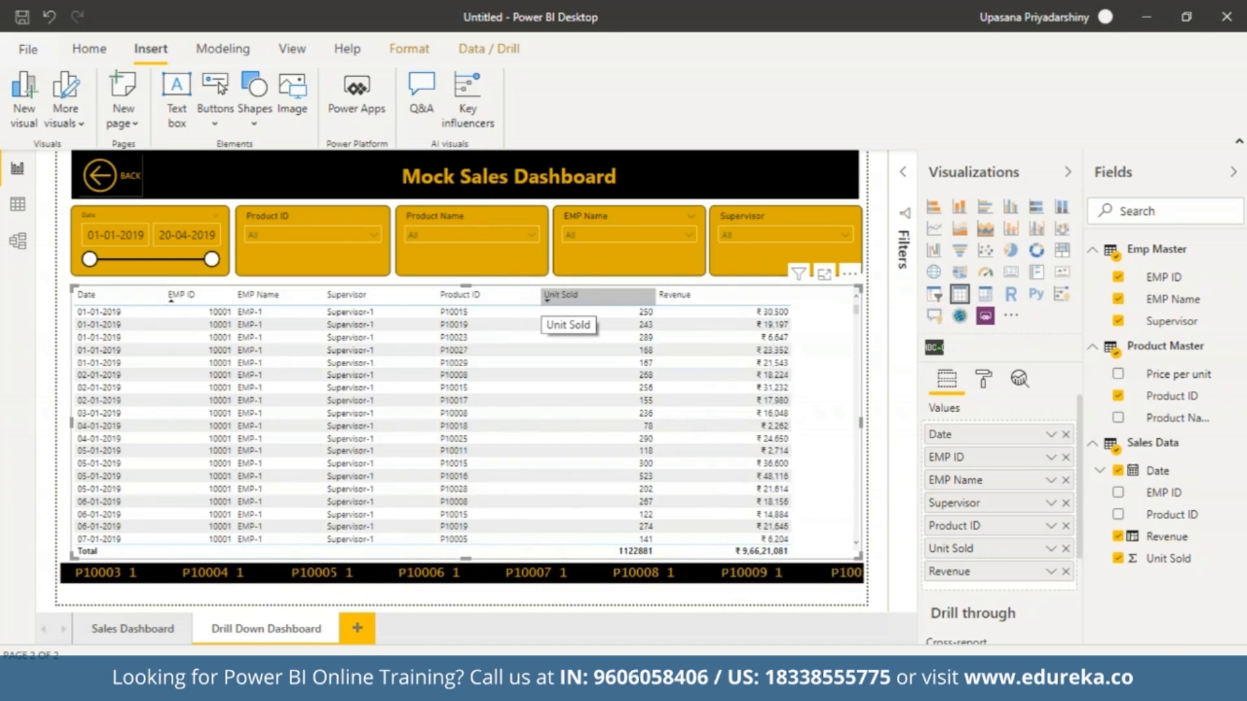
Try the Minimal style on the table and set its style to Alternating rows.
left_click(988, 388)
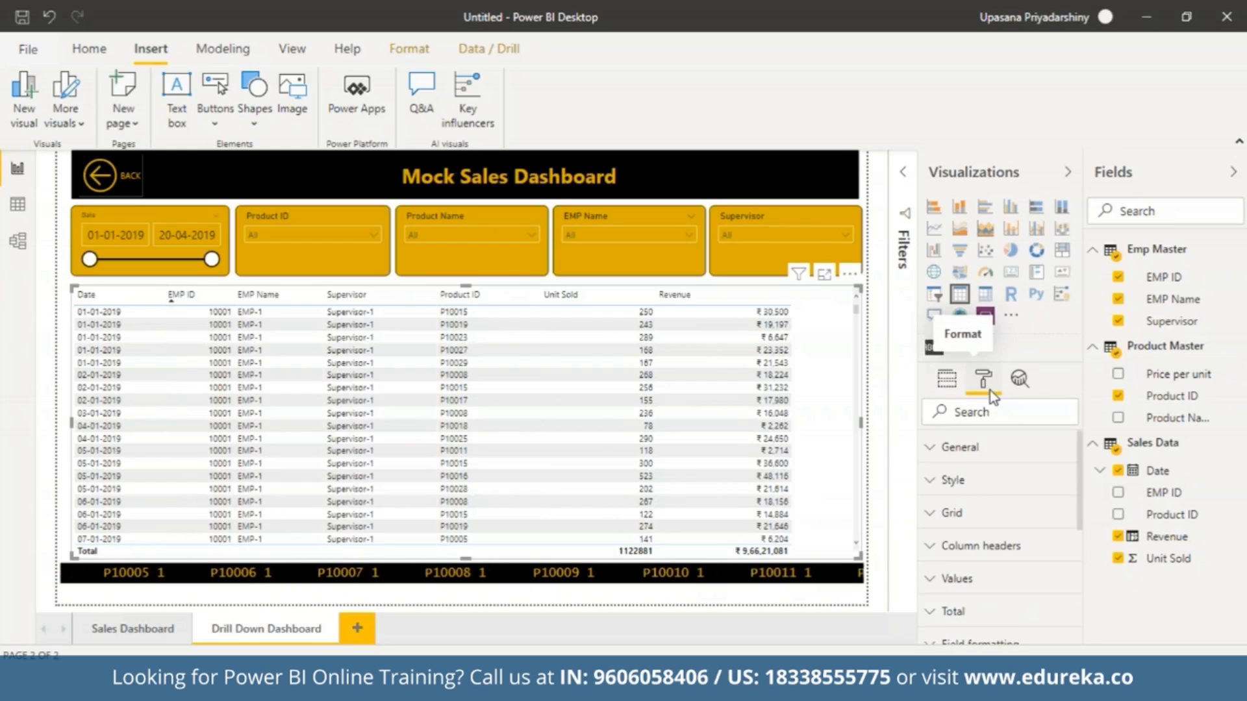
left_click(982, 481)
left_click(1054, 537)
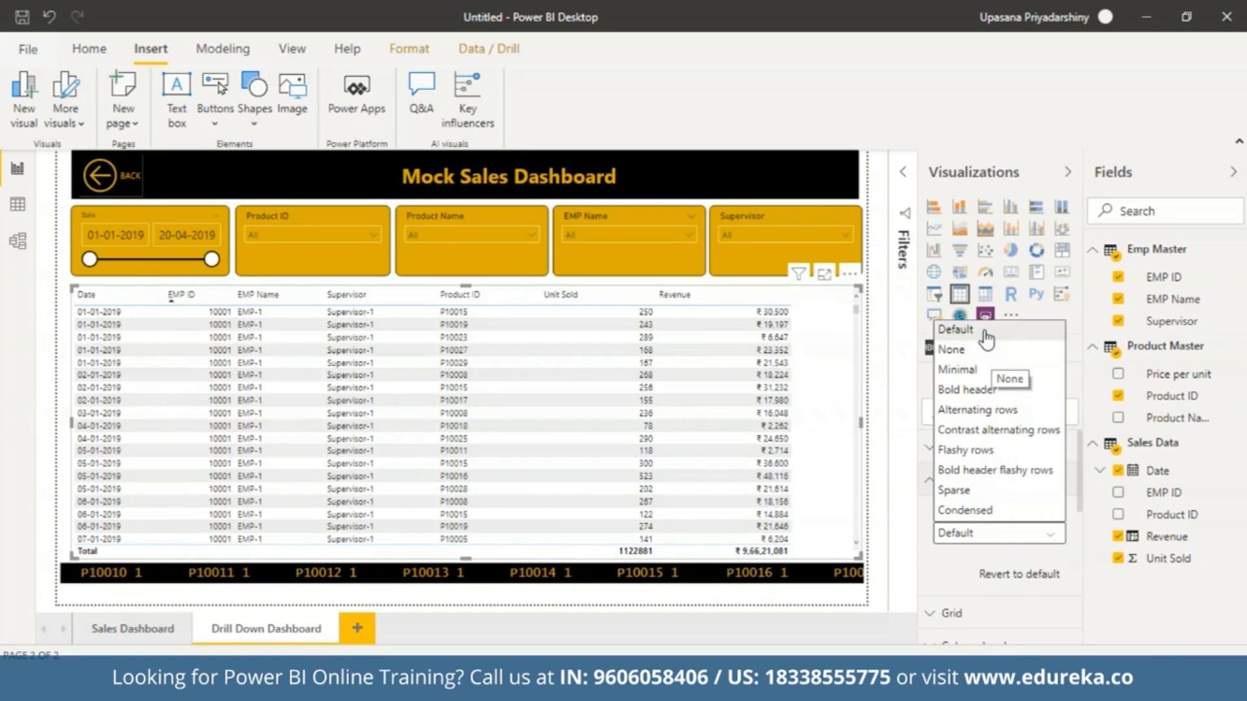
left_click(983, 373)
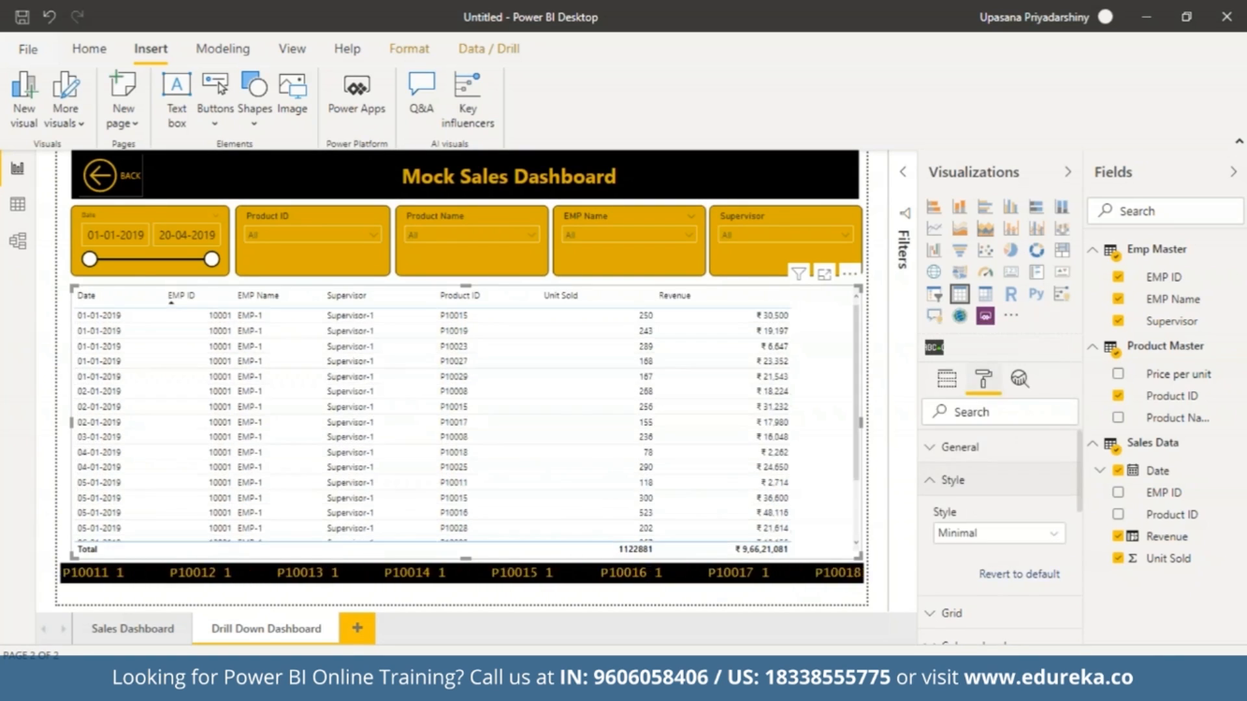
left_click(1060, 549)
left_click(1038, 411)
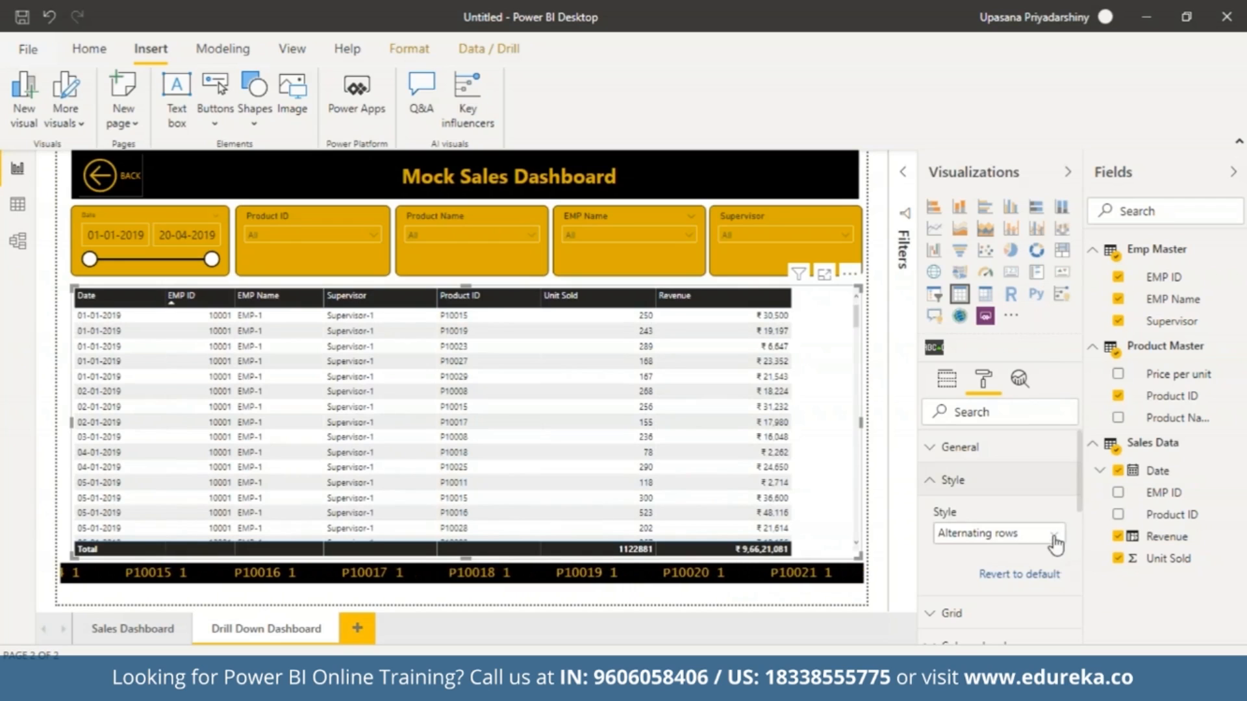
left_click(1053, 482)
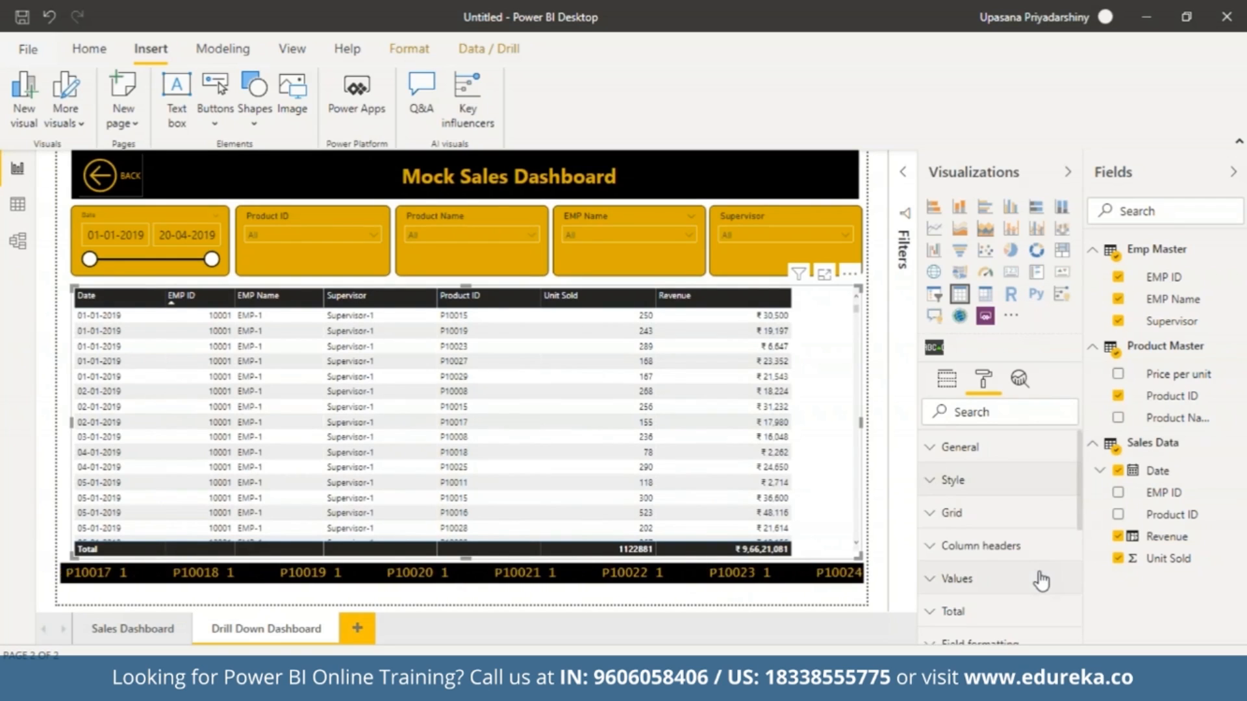
Set the table's column header font color to the theme gold and the header text size to 12 pt.
left_click(937, 549)
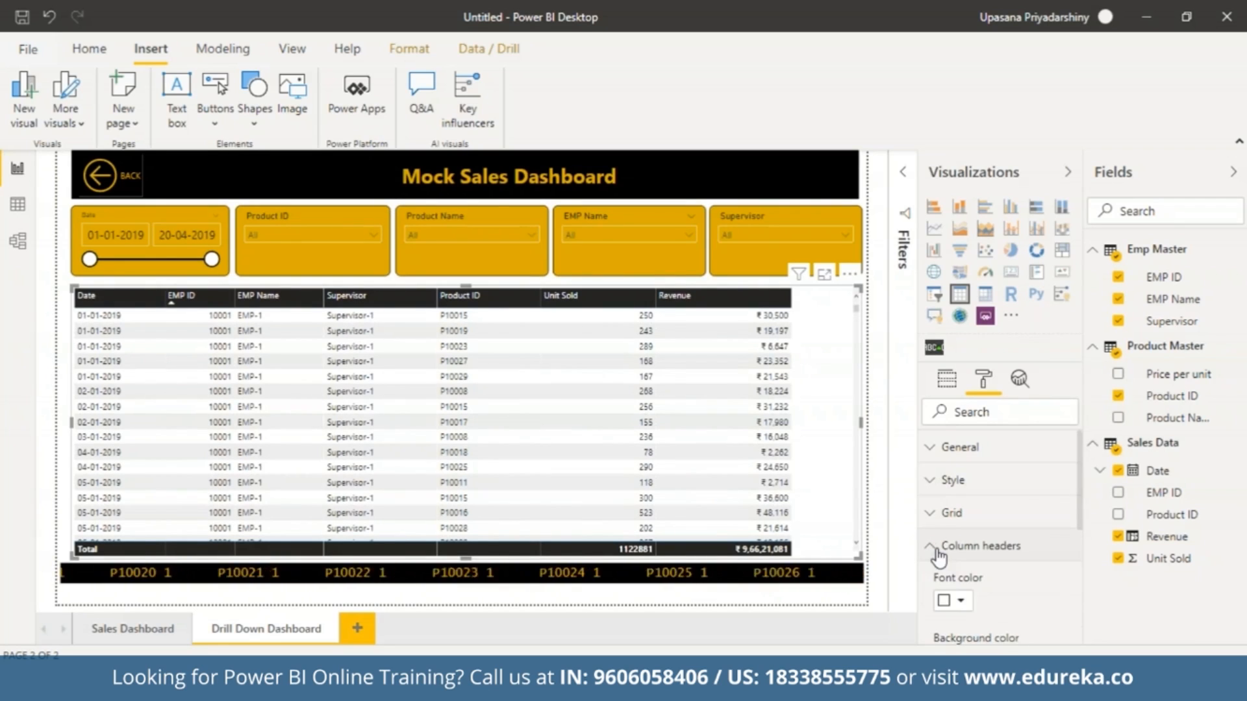
left_click(964, 604)
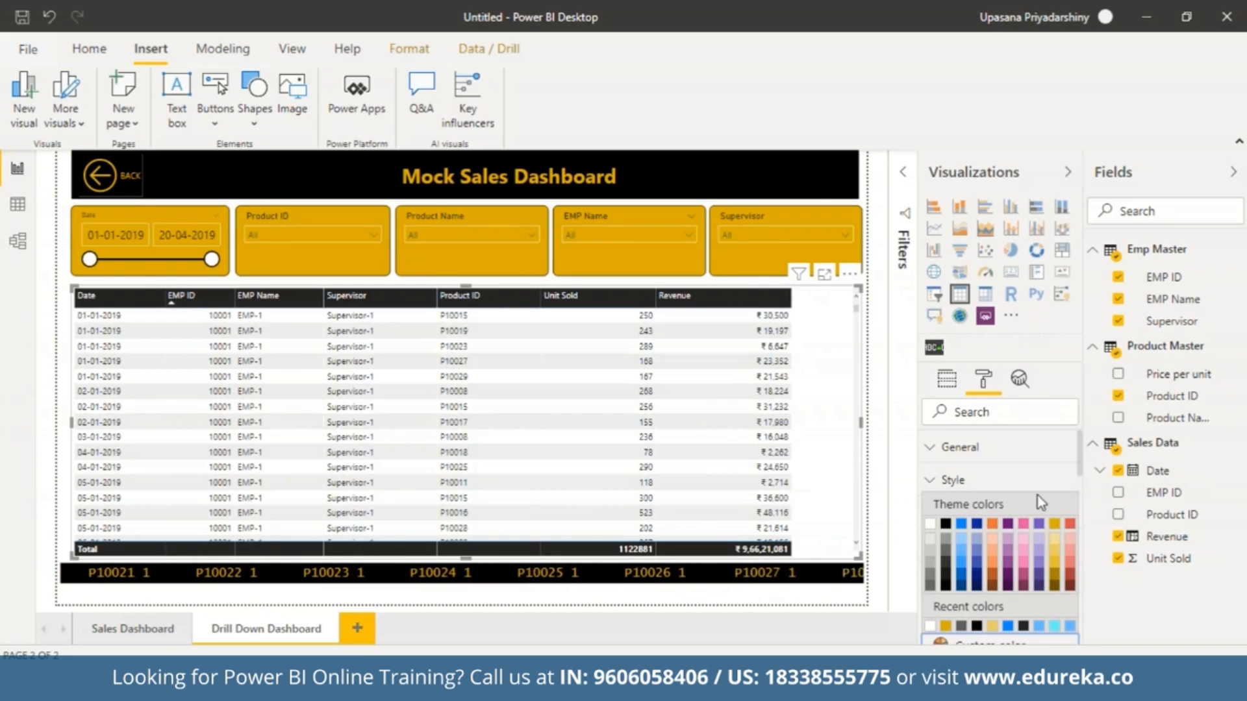
left_click(1054, 525)
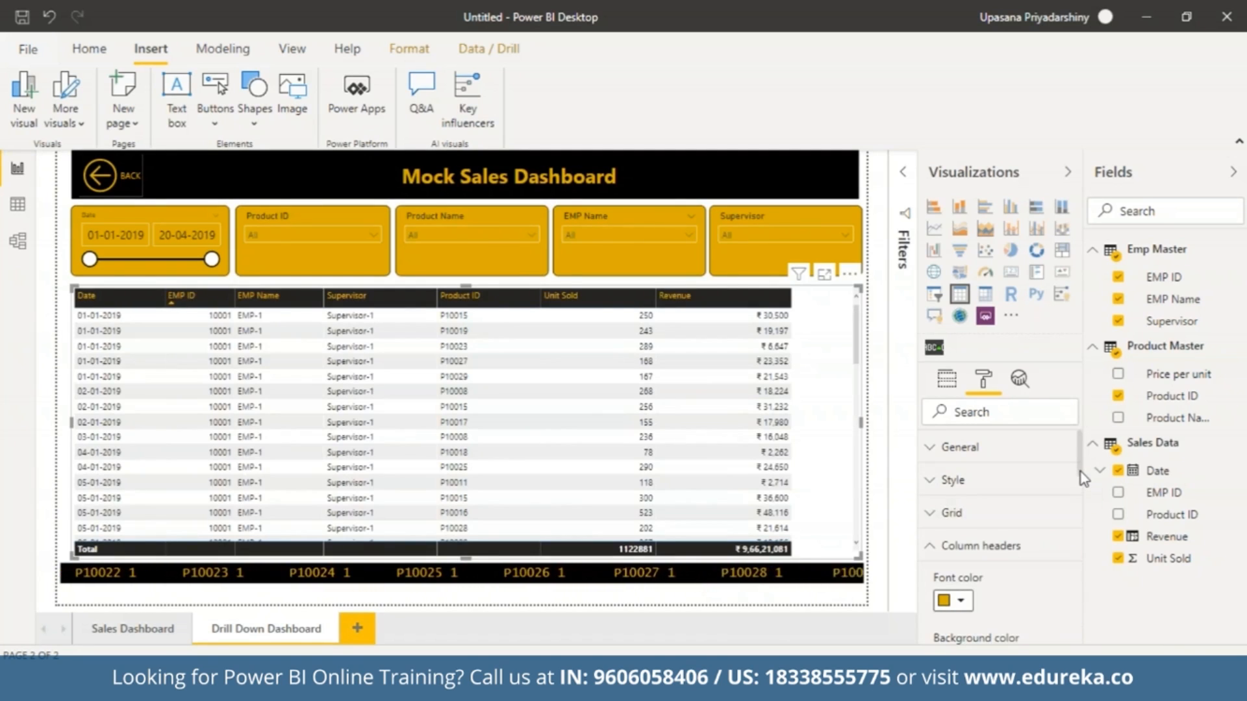
left_click_drag(1081, 473, 1083, 545)
left_click(986, 551)
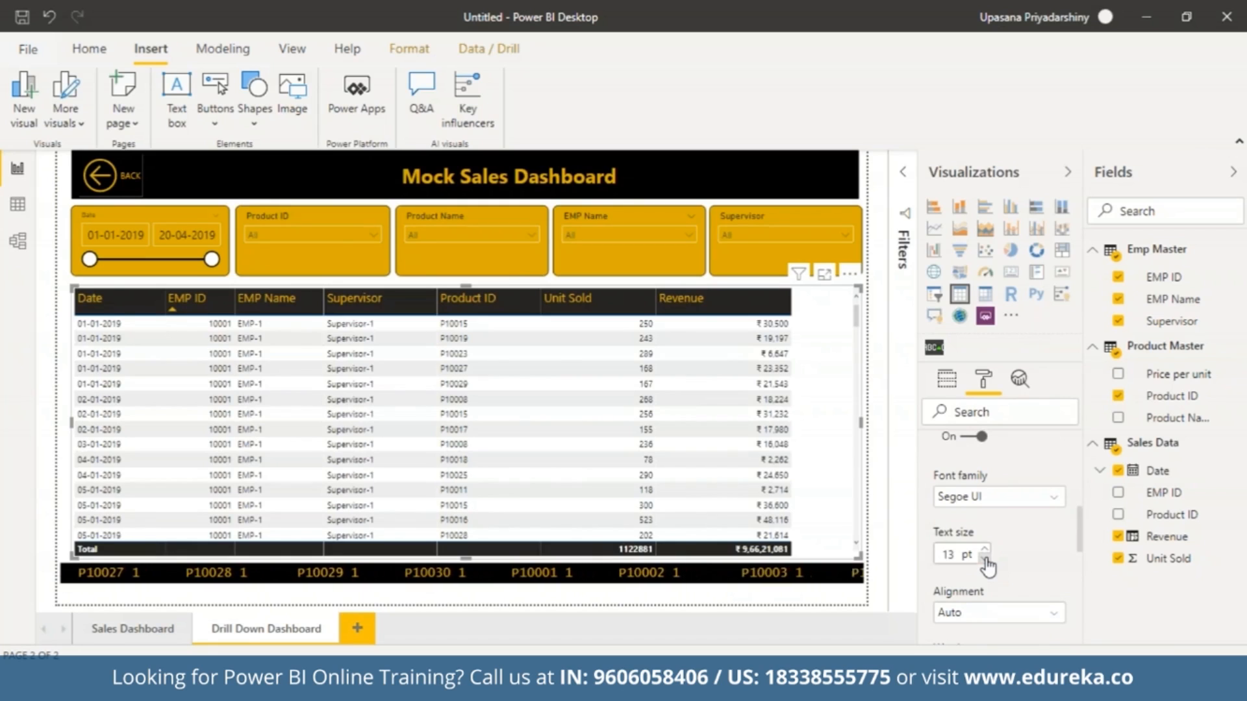
left_click(984, 558)
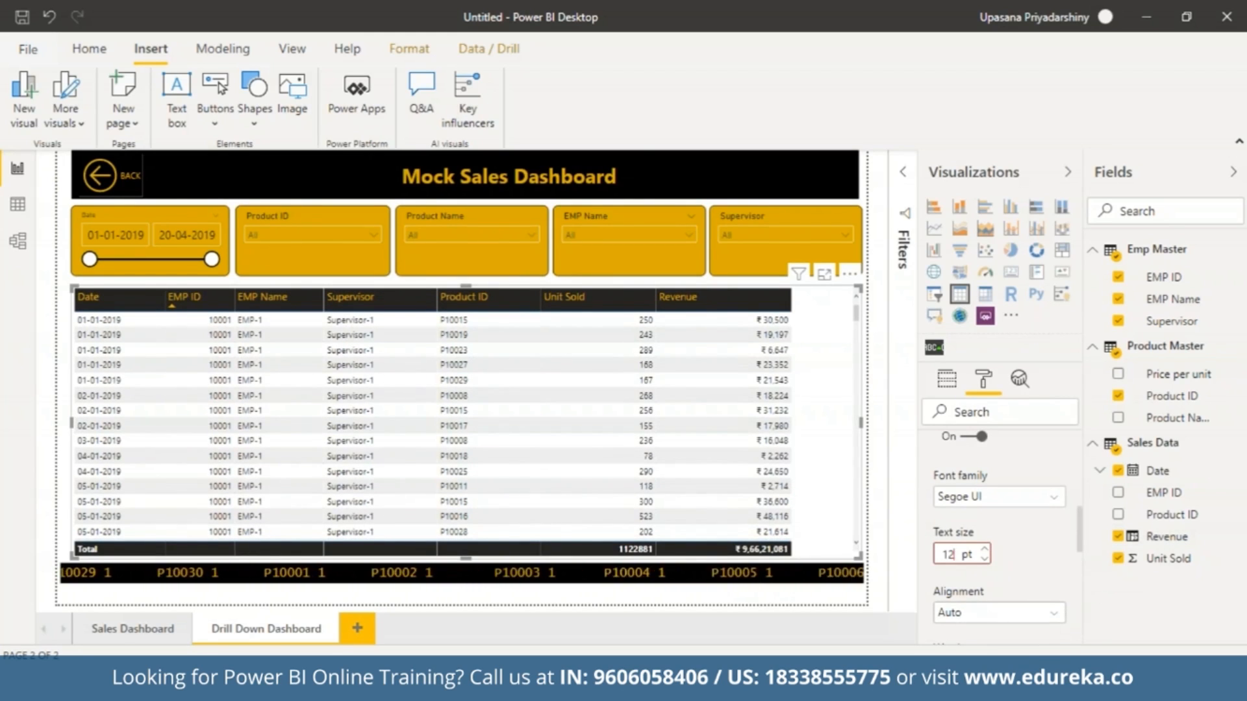
Center-align the column headers of the detail table.
left_click(1053, 614)
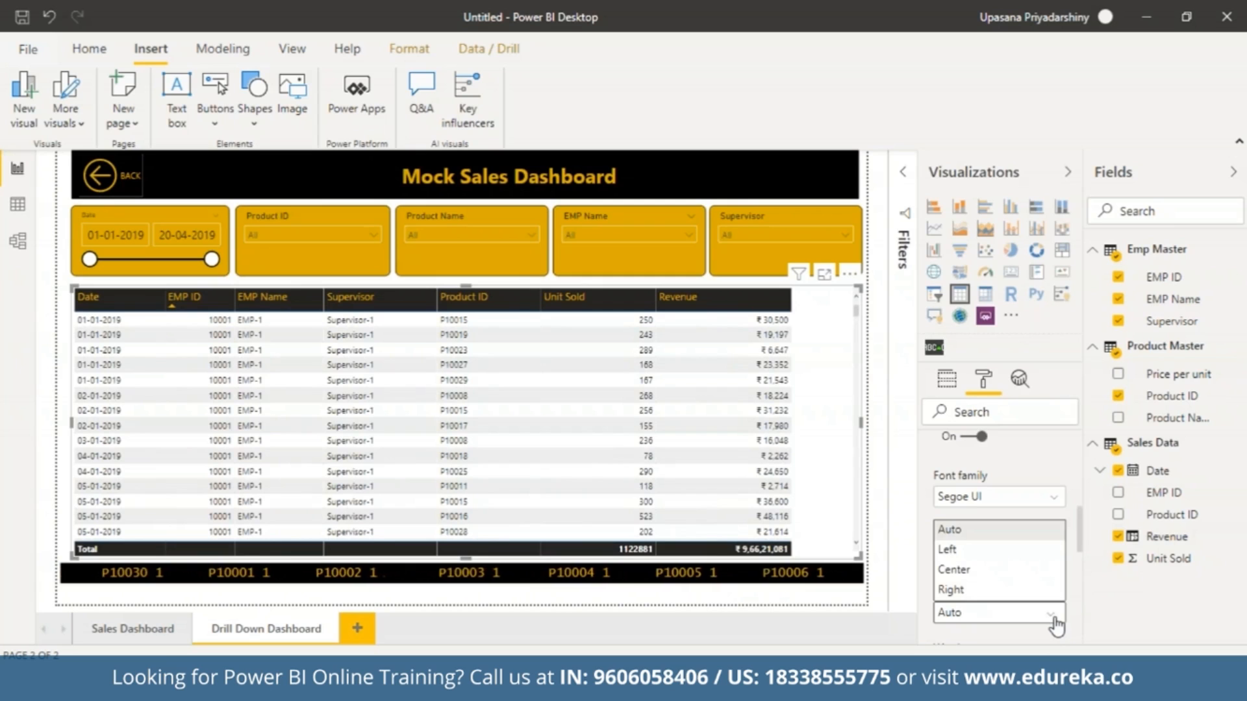
left_click(1017, 570)
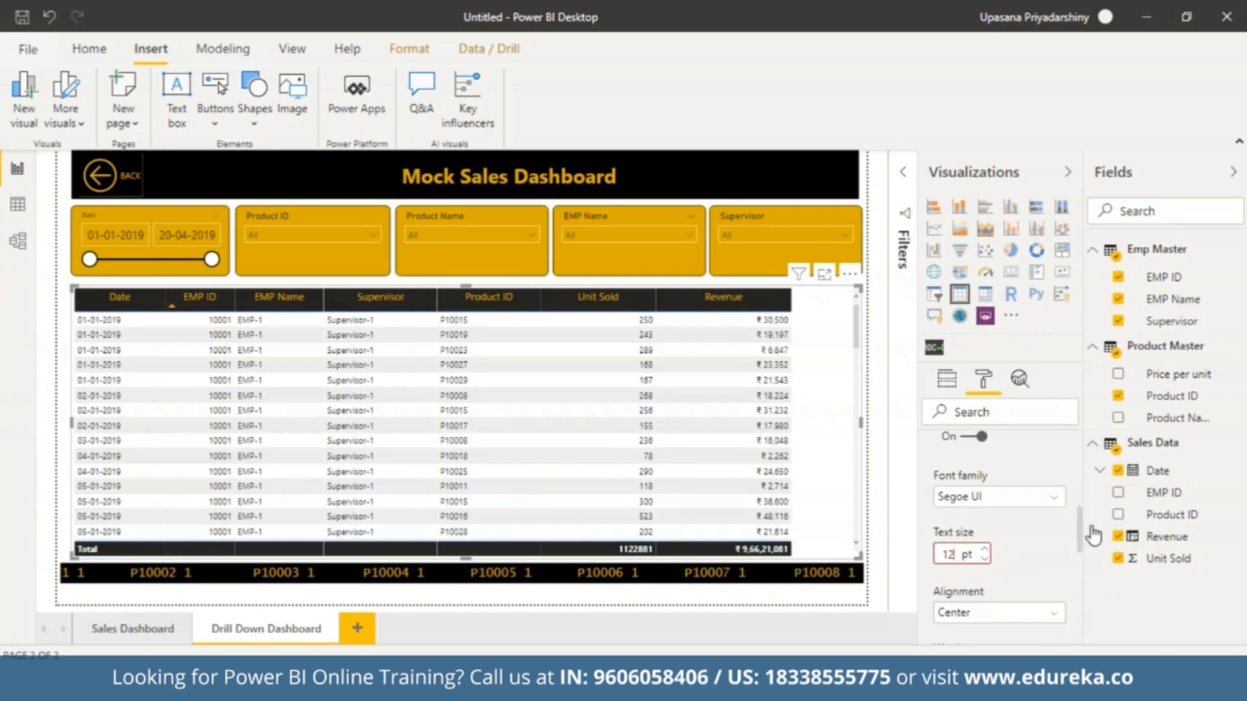
scroll(1079, 532, "down", 3)
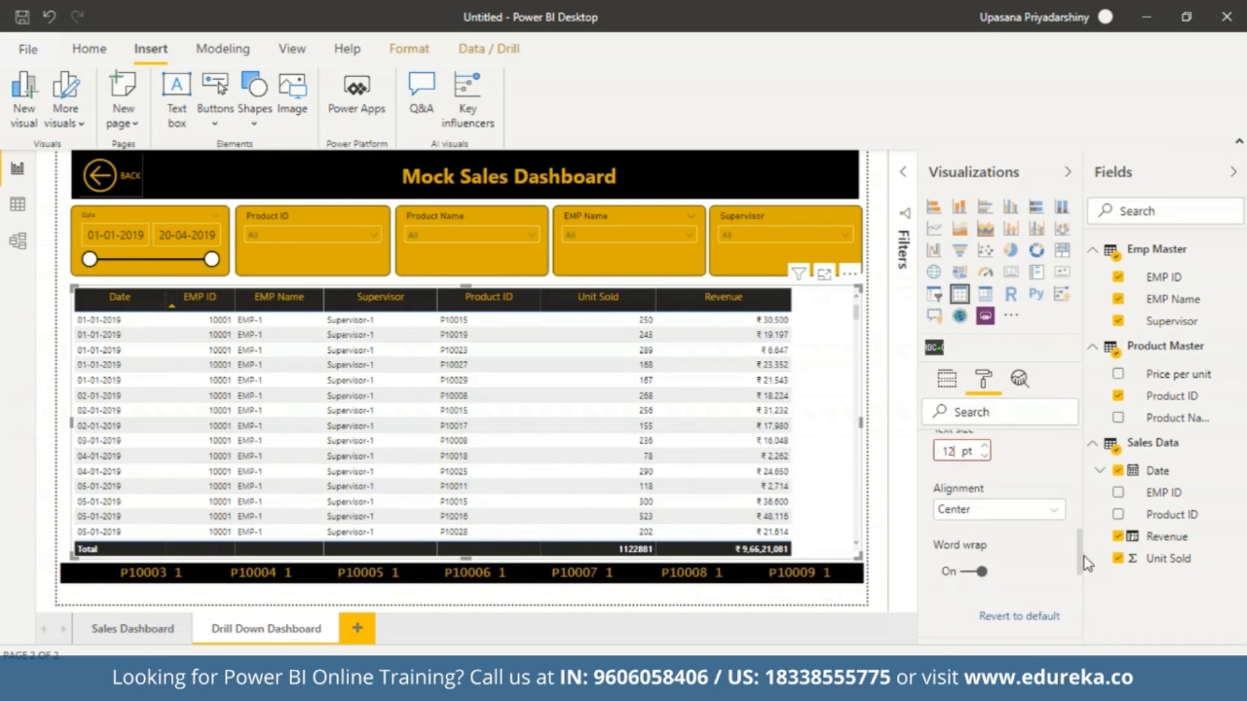
left_click_drag(1084, 566, 1099, 597)
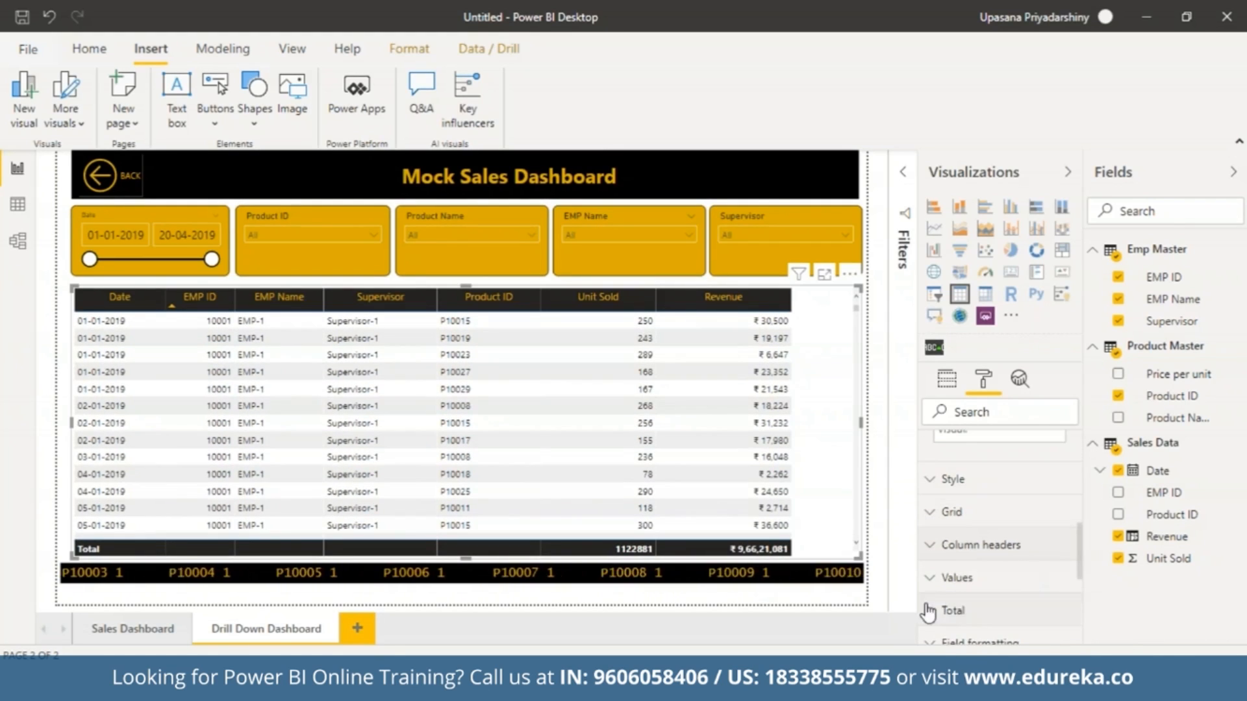
Turn on conditional-formatting data bars for the Revenue column of the table.
left_click(939, 579)
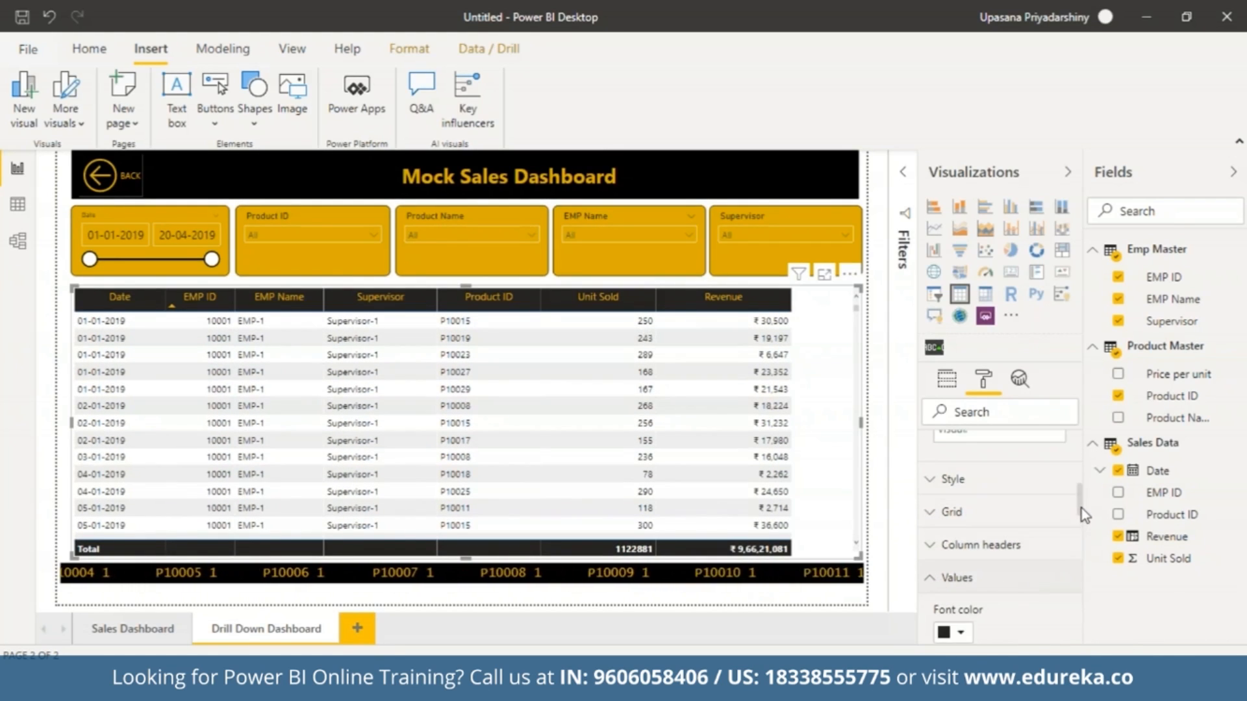
left_click_drag(1081, 508, 1127, 618)
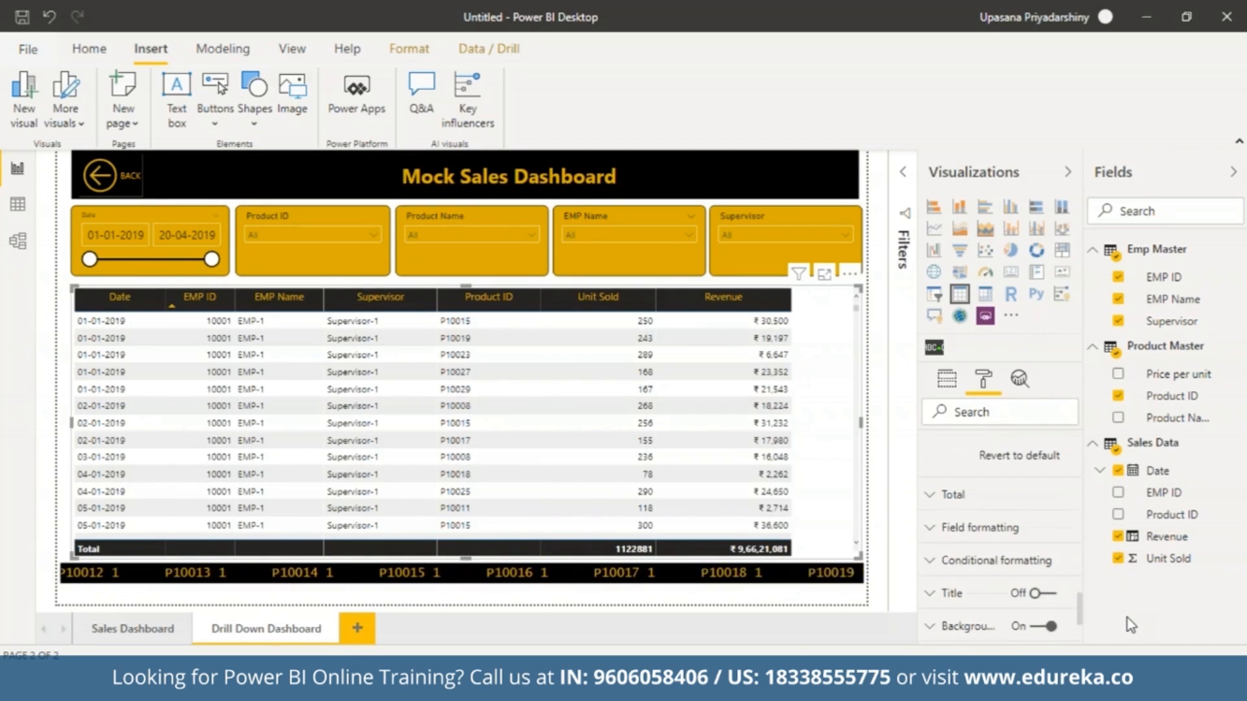
left_click(943, 564)
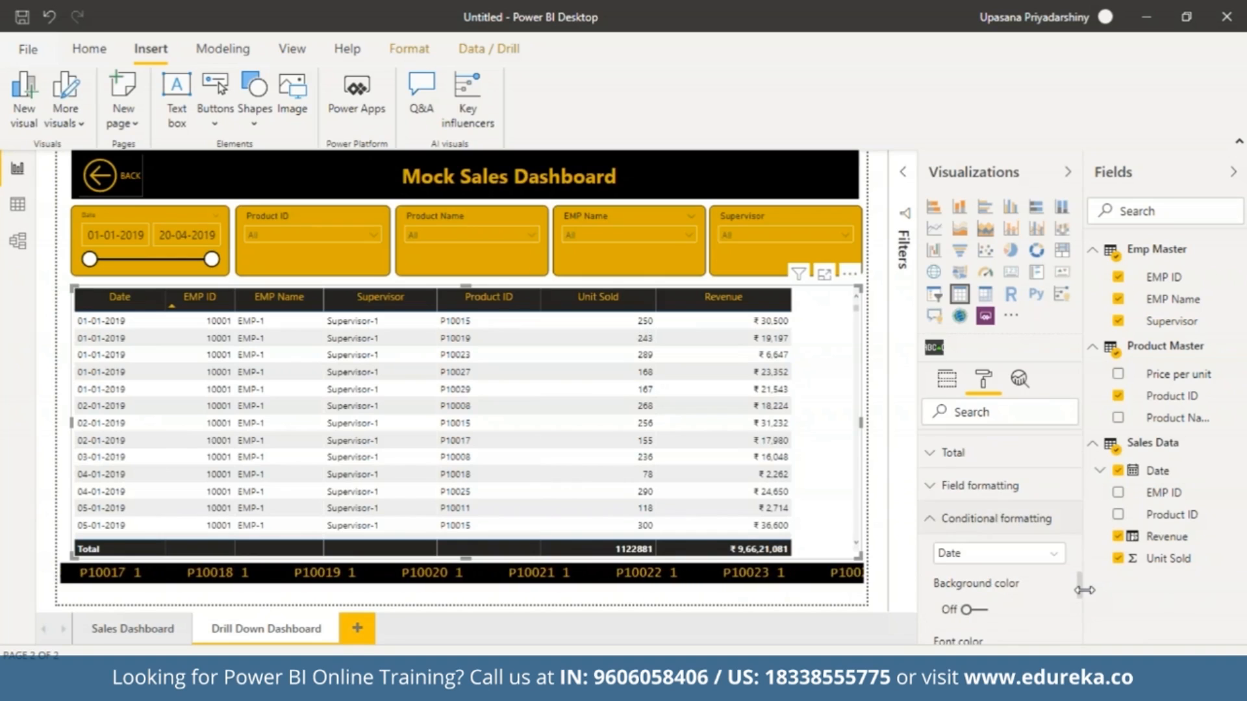
left_click(1057, 558)
left_click(1010, 527)
scroll(960, 557, "down", 3)
left_click(966, 552)
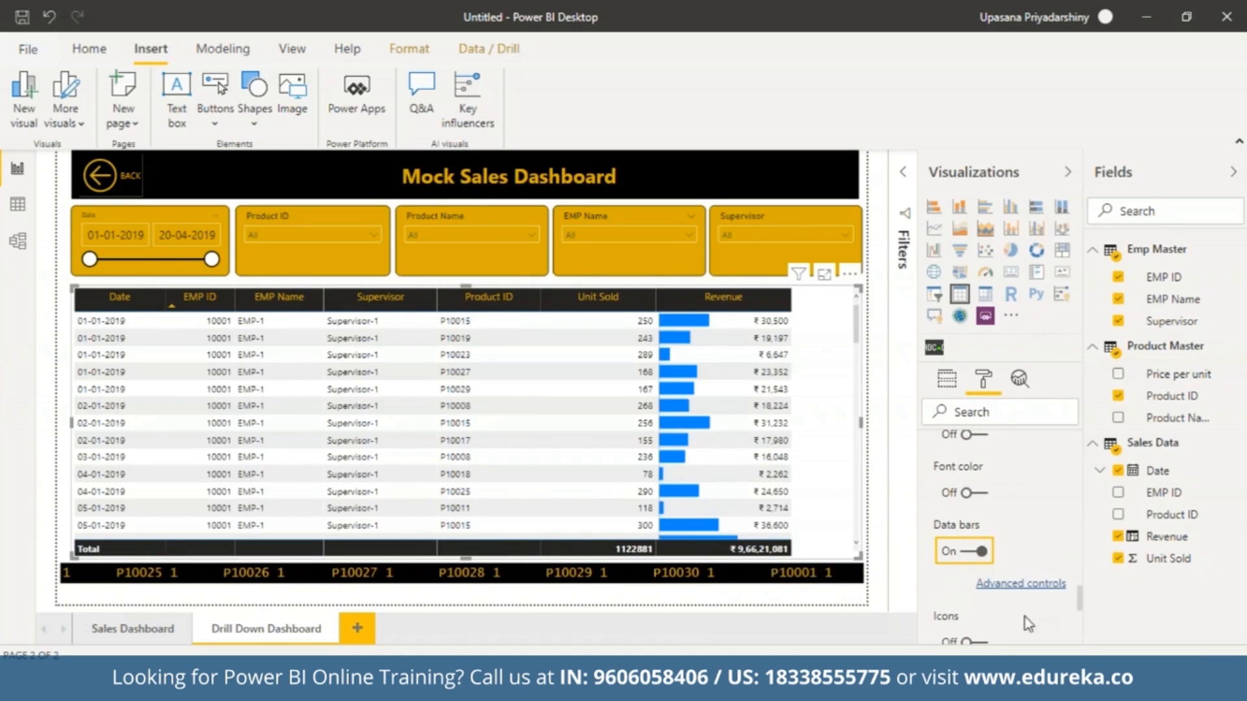
Set the positive color of the Revenue data bars to light gold and sort the table by Revenue, highest first.
left_click(1021, 584)
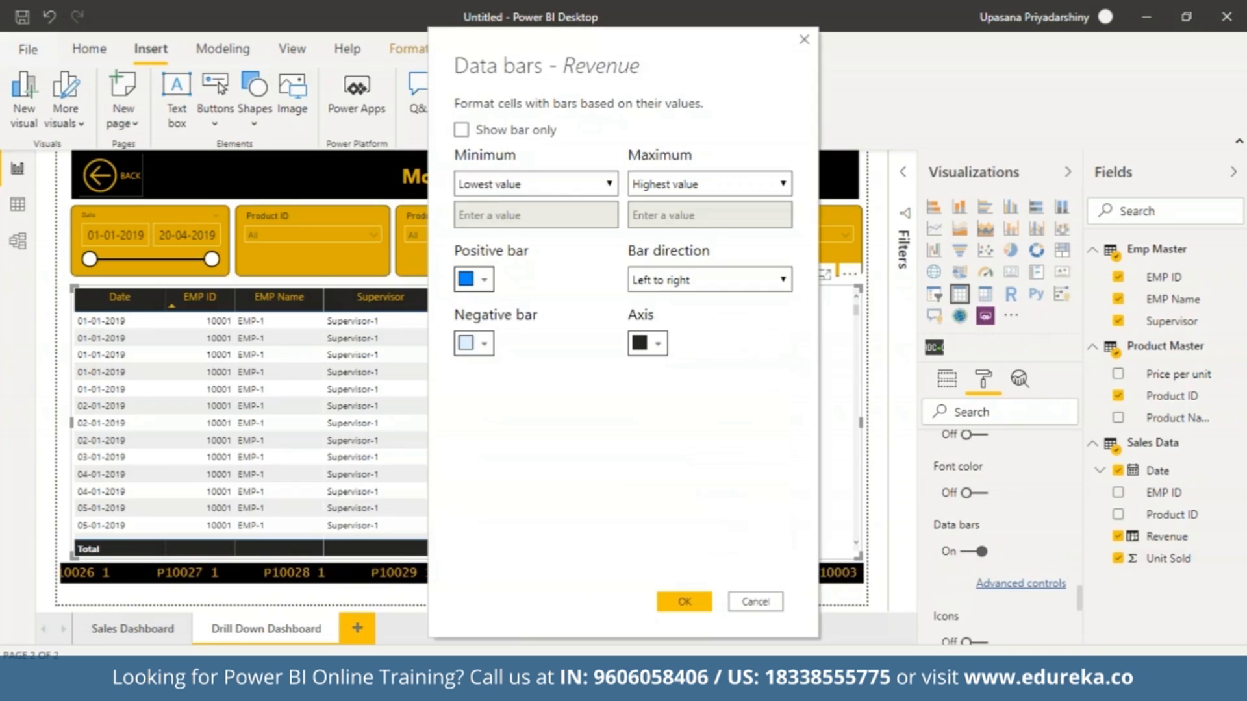
left_click(482, 280)
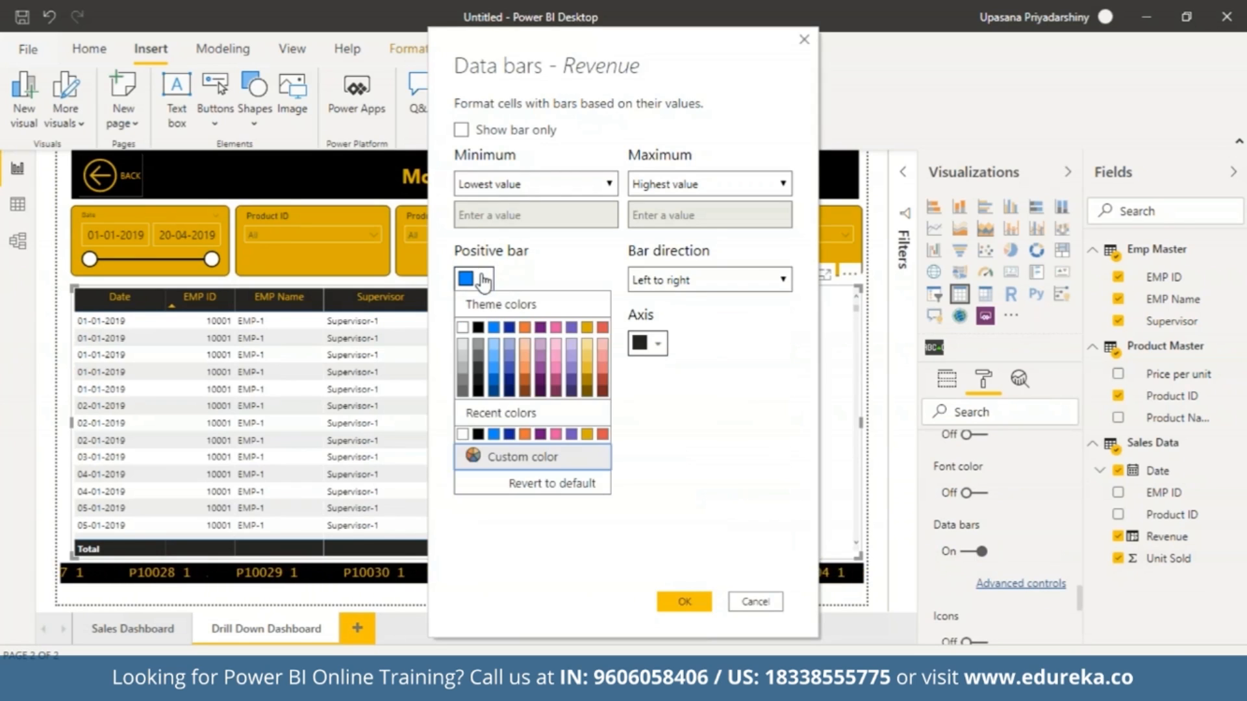
left_click(588, 357)
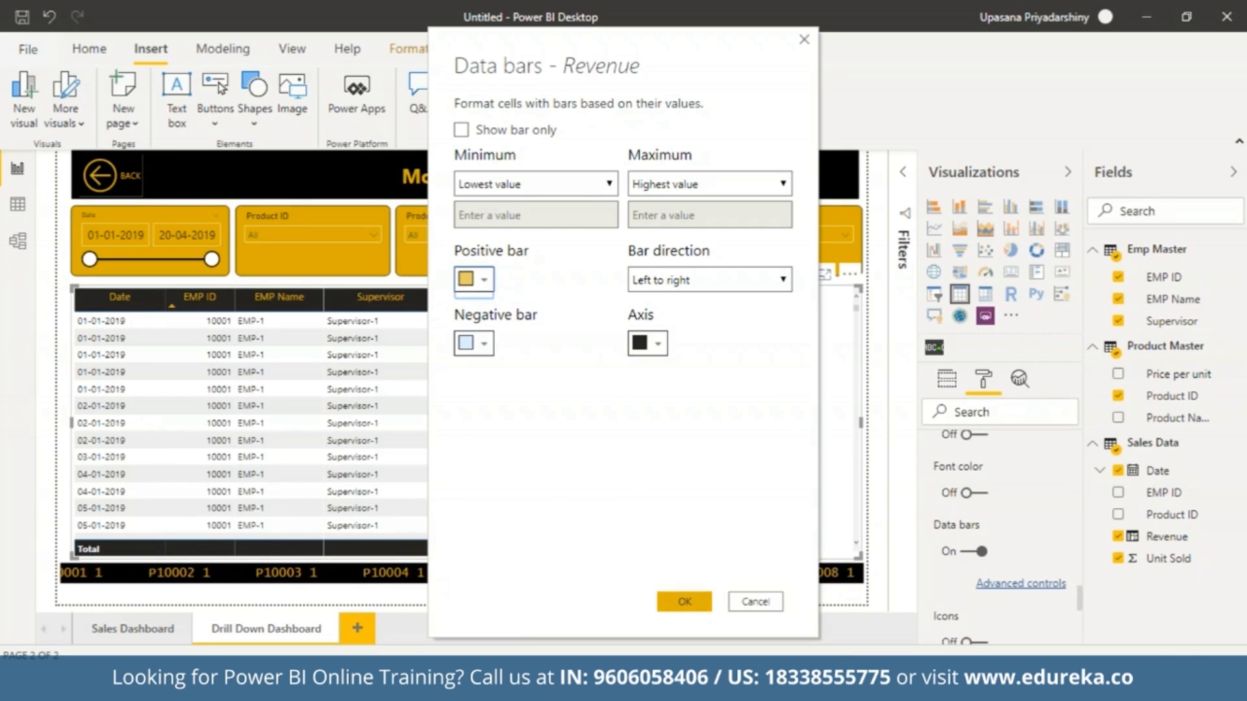
left_click(684, 601)
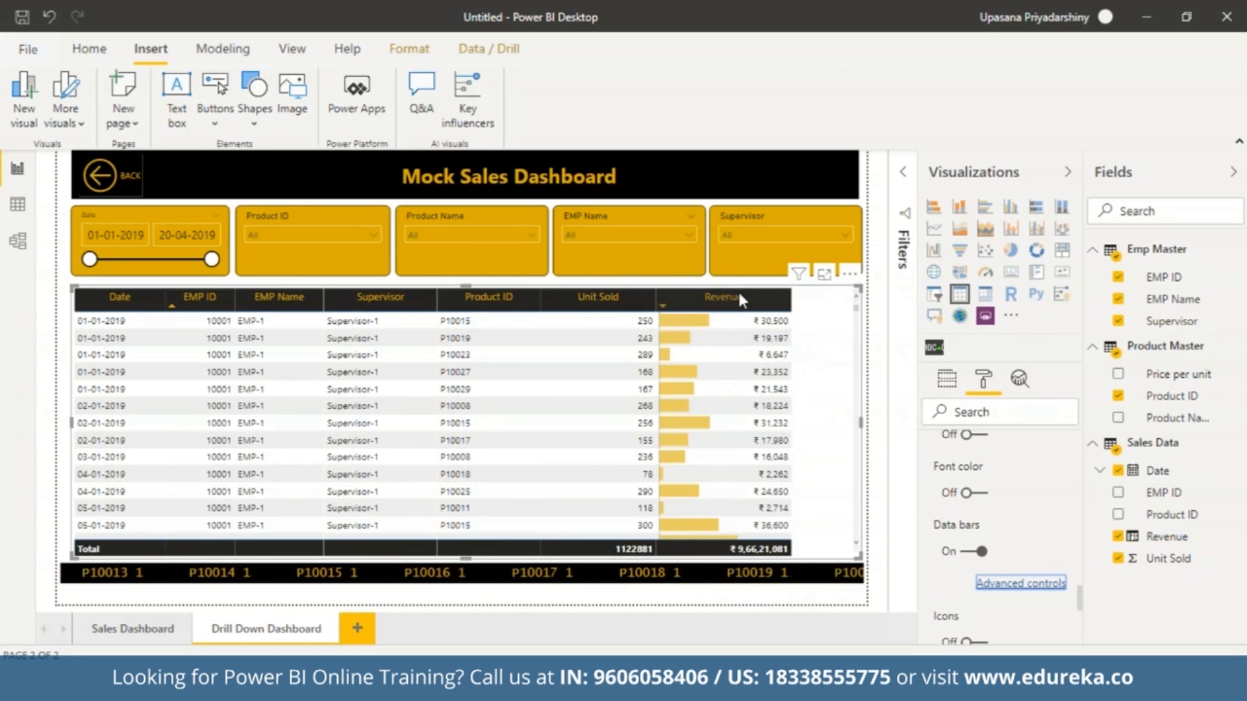
left_click(753, 298)
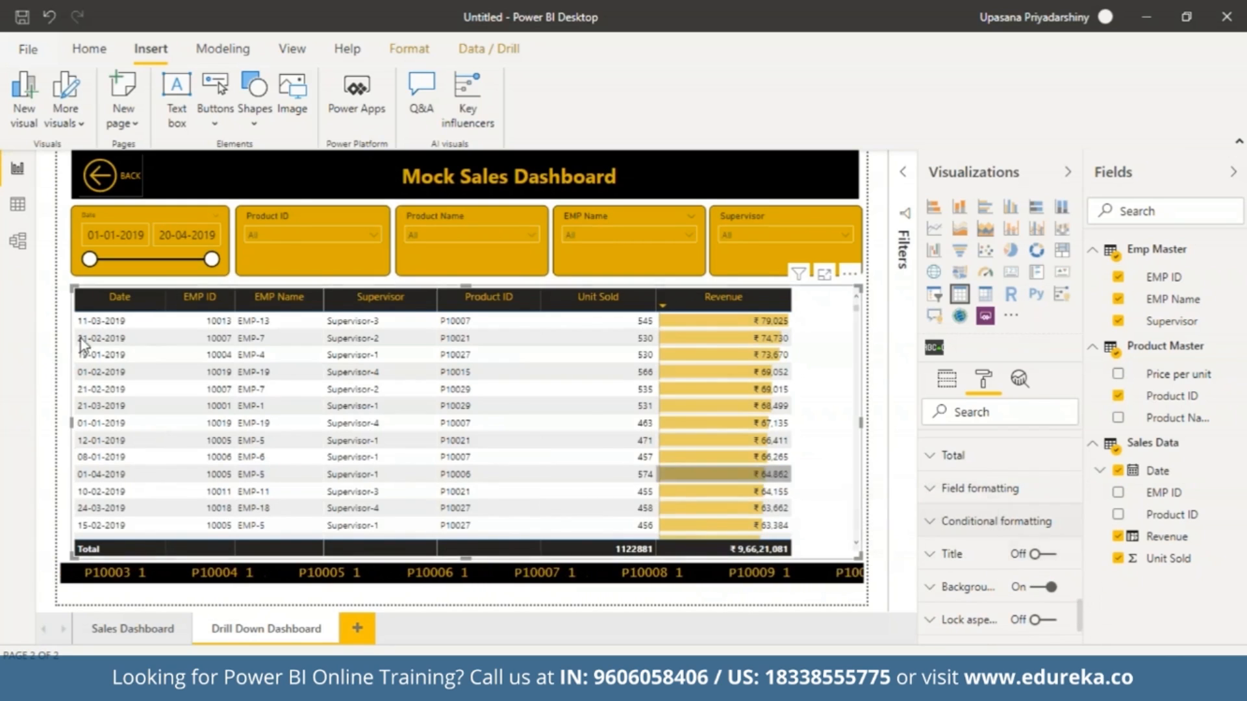
Narrow the date slicer to 01-01-2019 only and filter the page to Supervisor-4.
left_click_drag(212, 261, 90, 260)
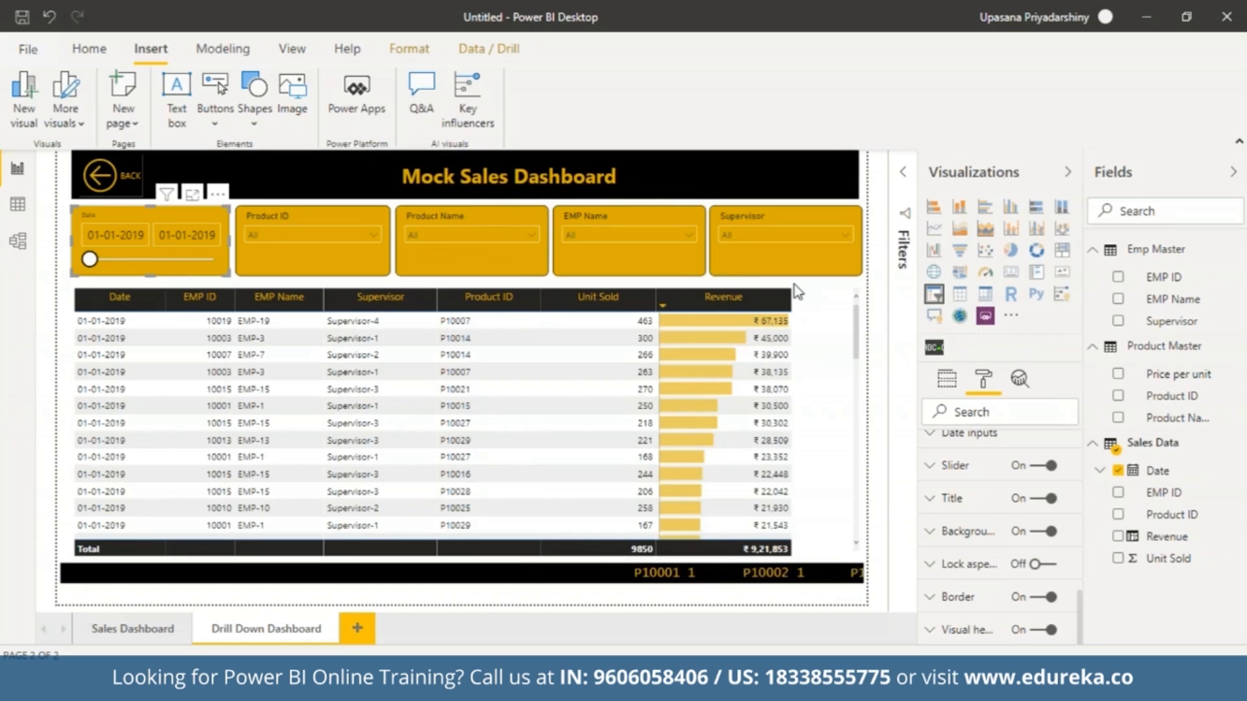
left_click(841, 234)
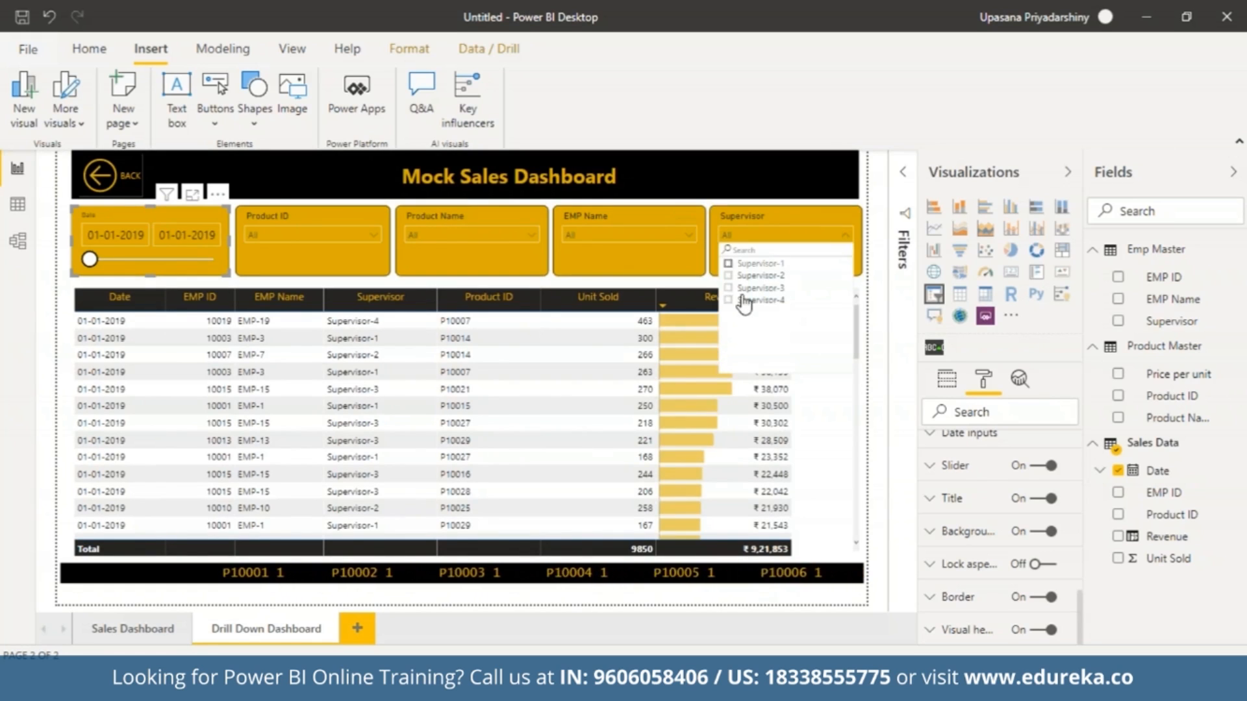
left_click(734, 302)
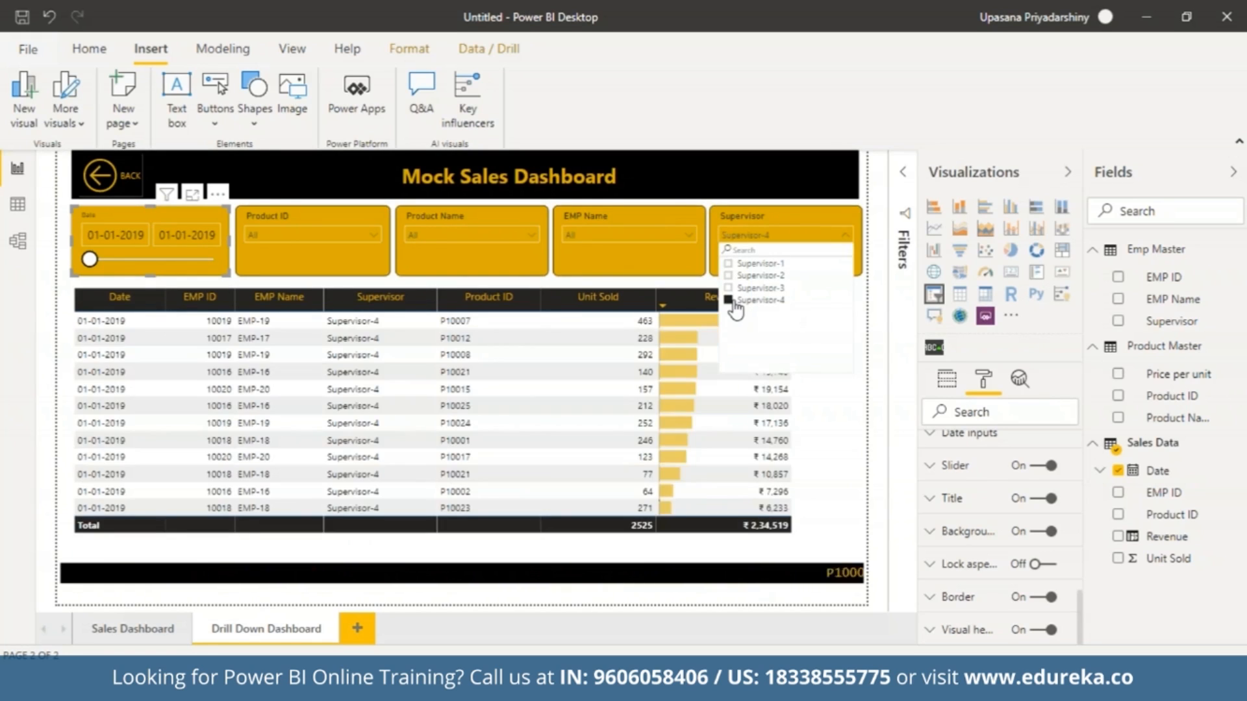
left_click(841, 236)
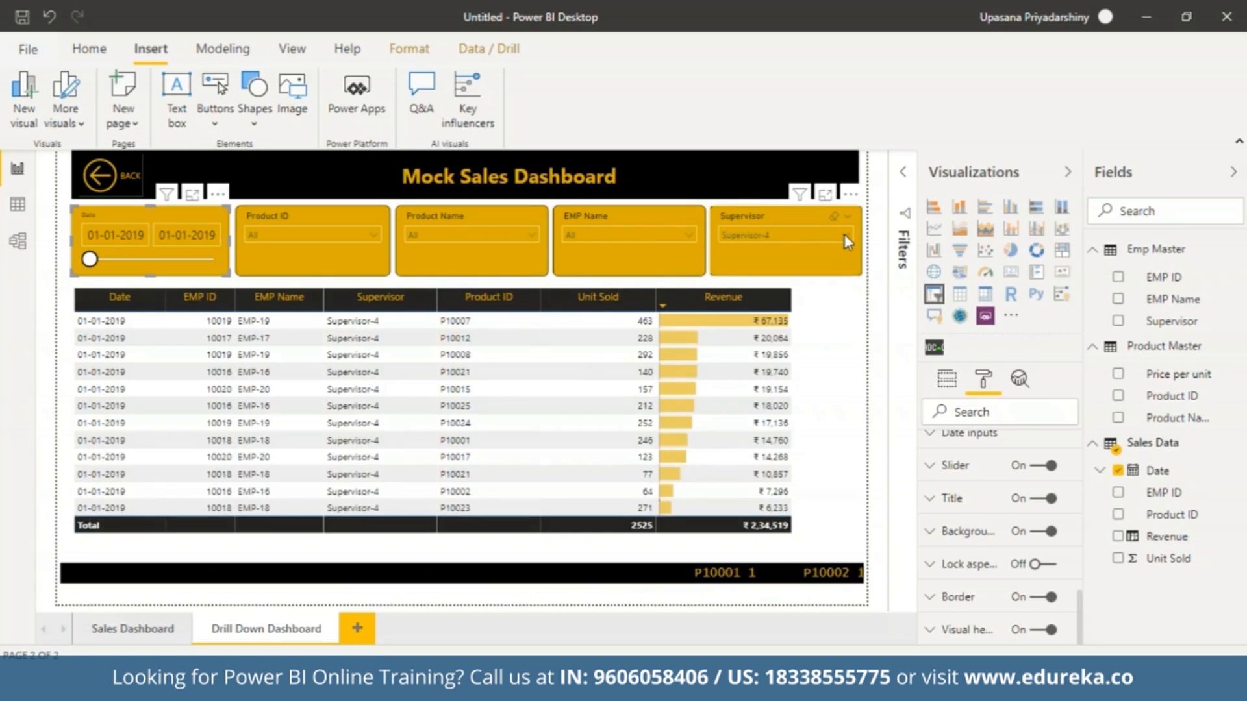
left_click(844, 235)
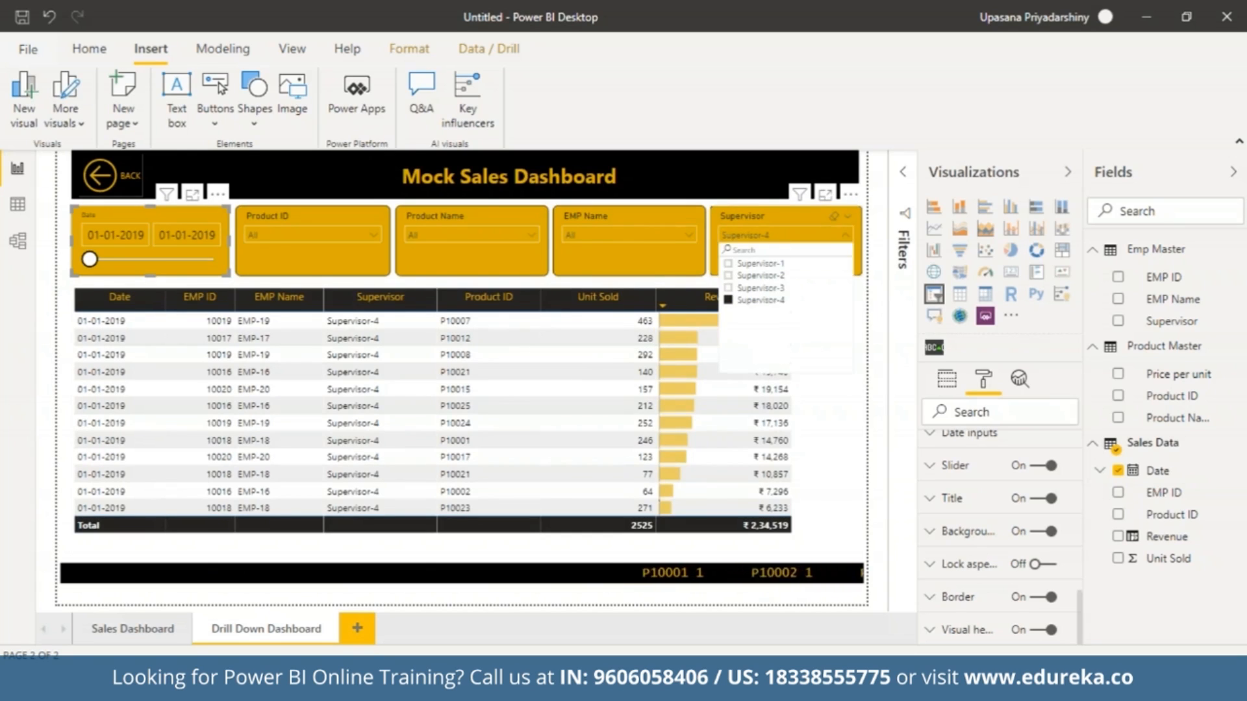
Filter the table further to employee EMP-18 with the EMP Name slicer.
left_click(680, 232)
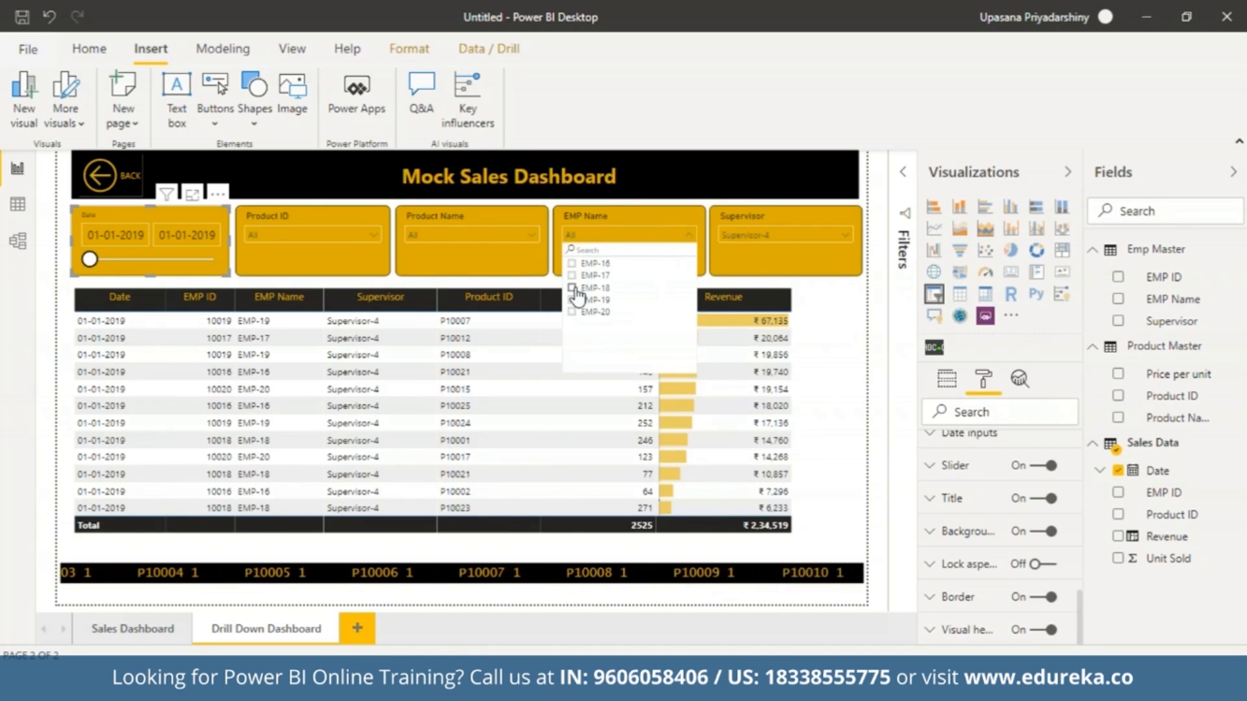
left_click(588, 287)
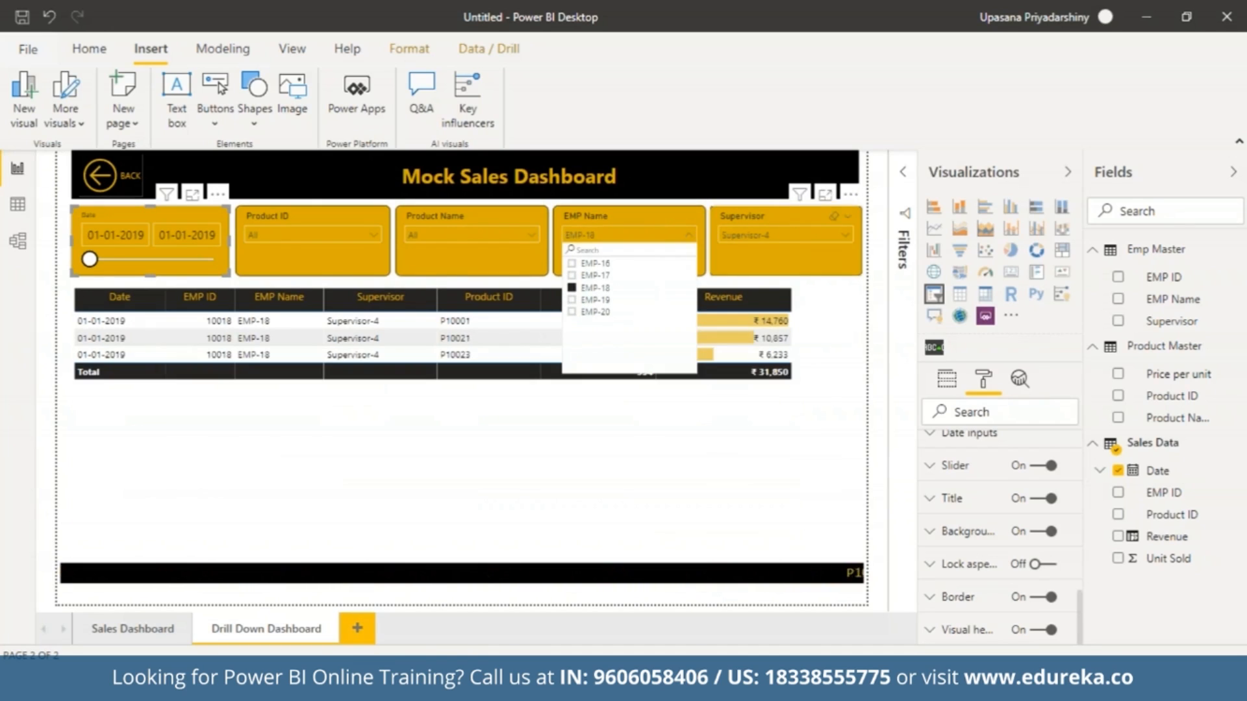
left_click(688, 233)
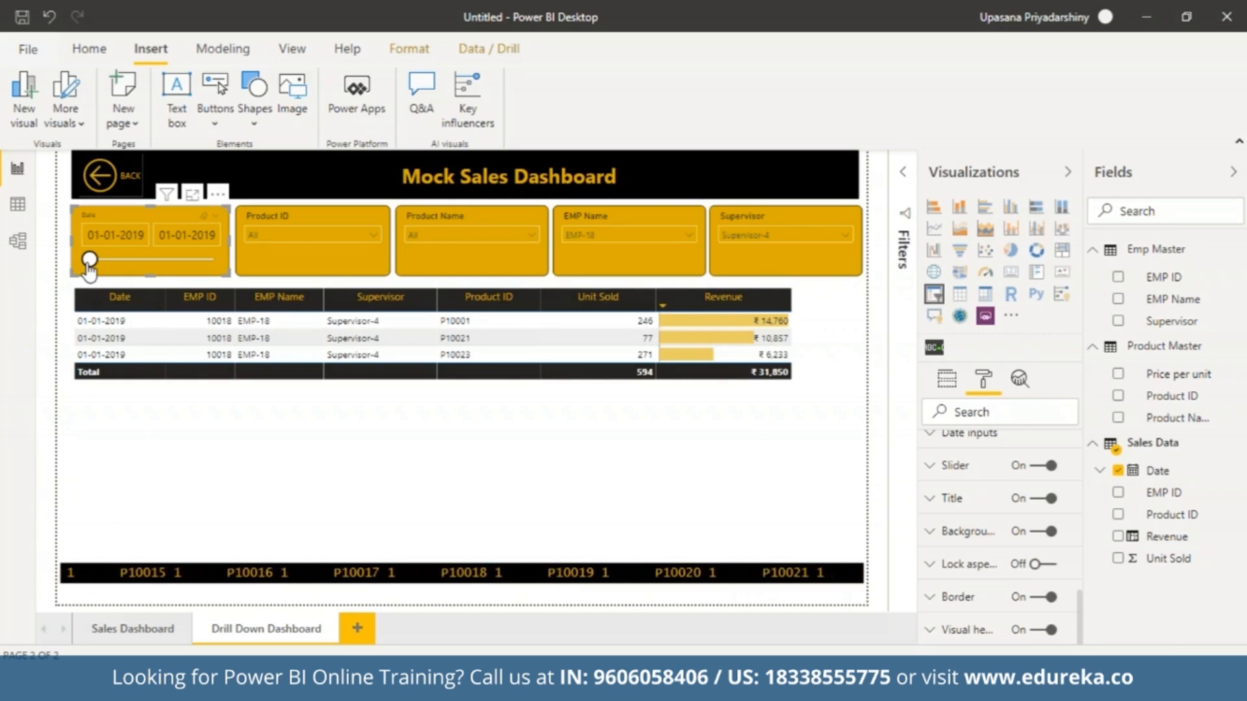
Reset the Date, Supervisor and EMP Name slicers so that the table is unfiltered.
left_click(687, 235)
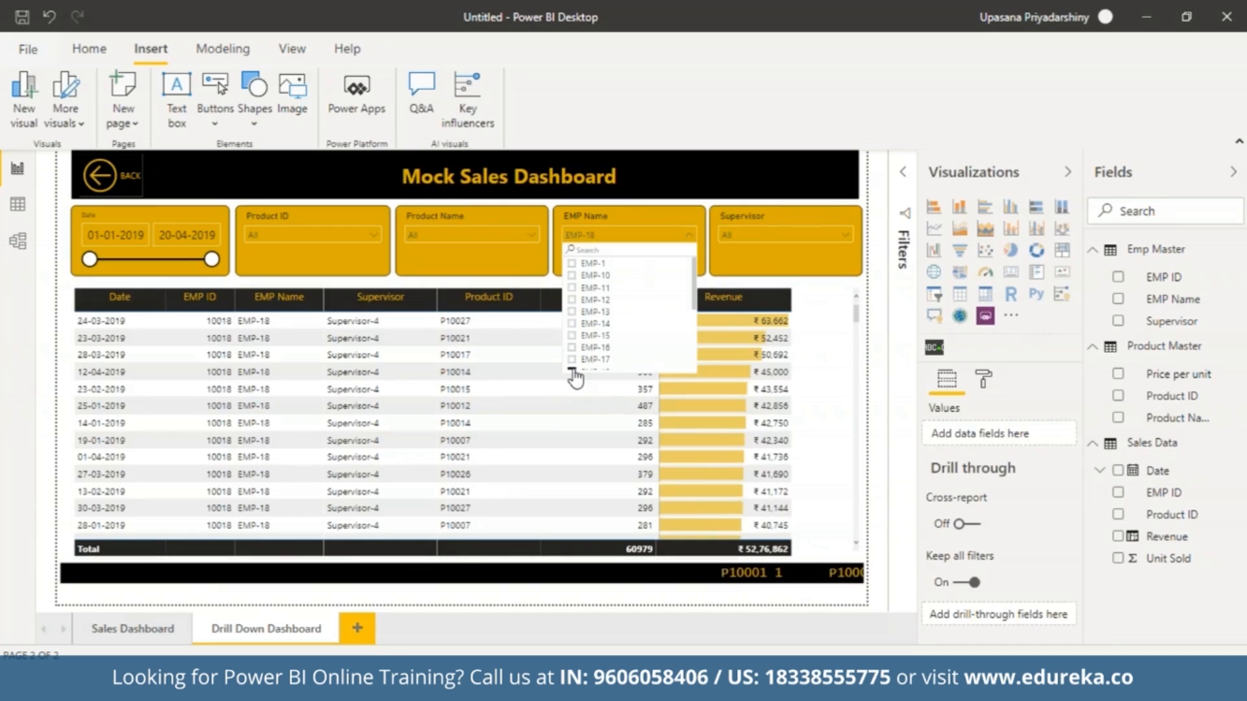
left_click(573, 371)
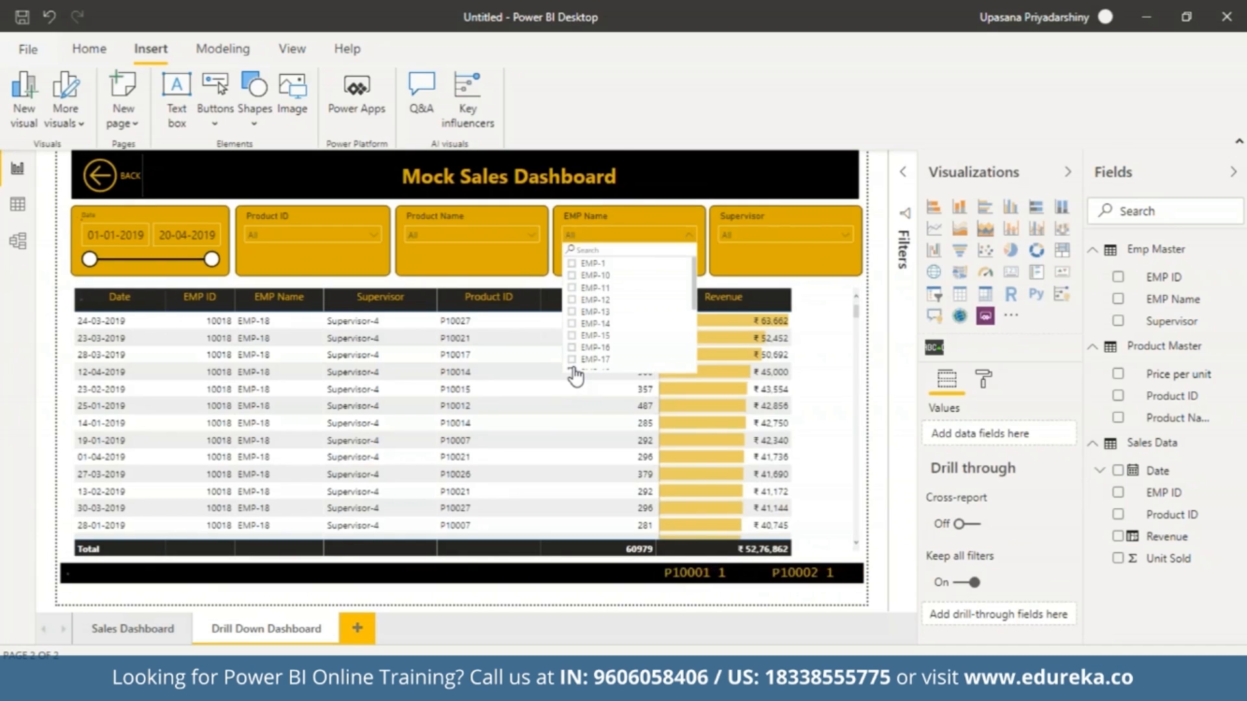
left_click(684, 234)
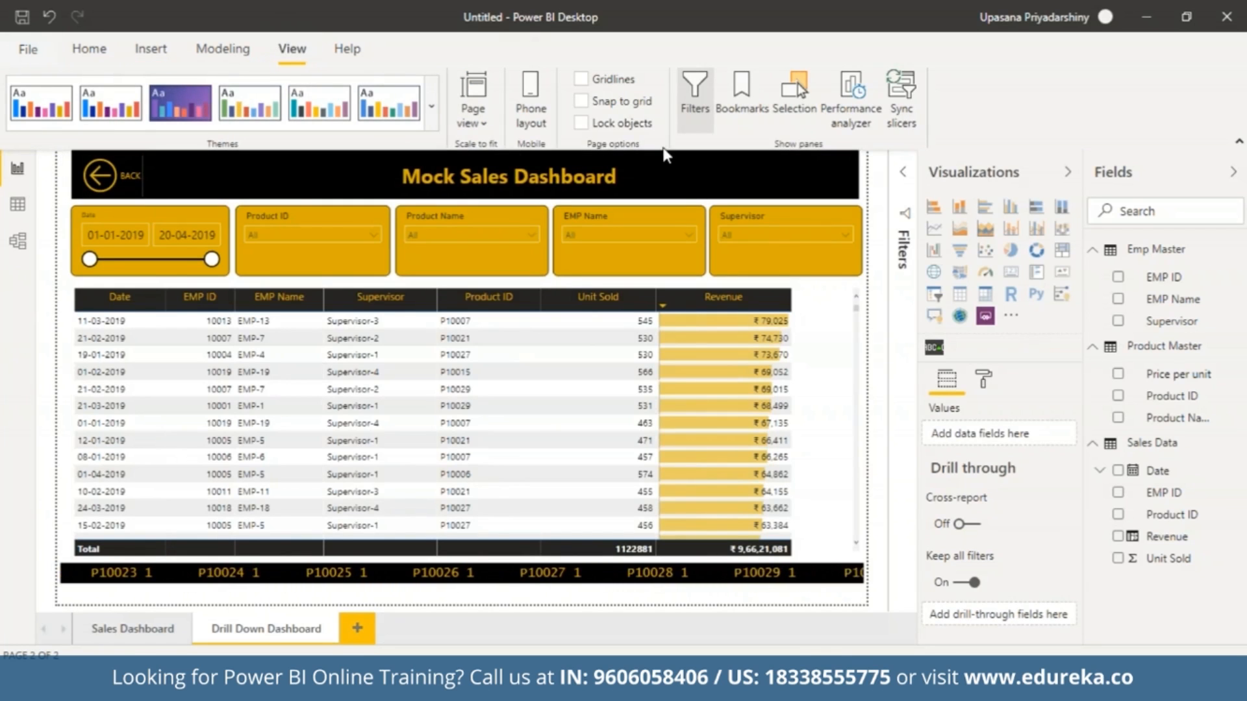
Add a bookmark of the Drill Down Dashboard page, collapsing the visualization settings to make room for the bookmark list.
left_click(751, 81)
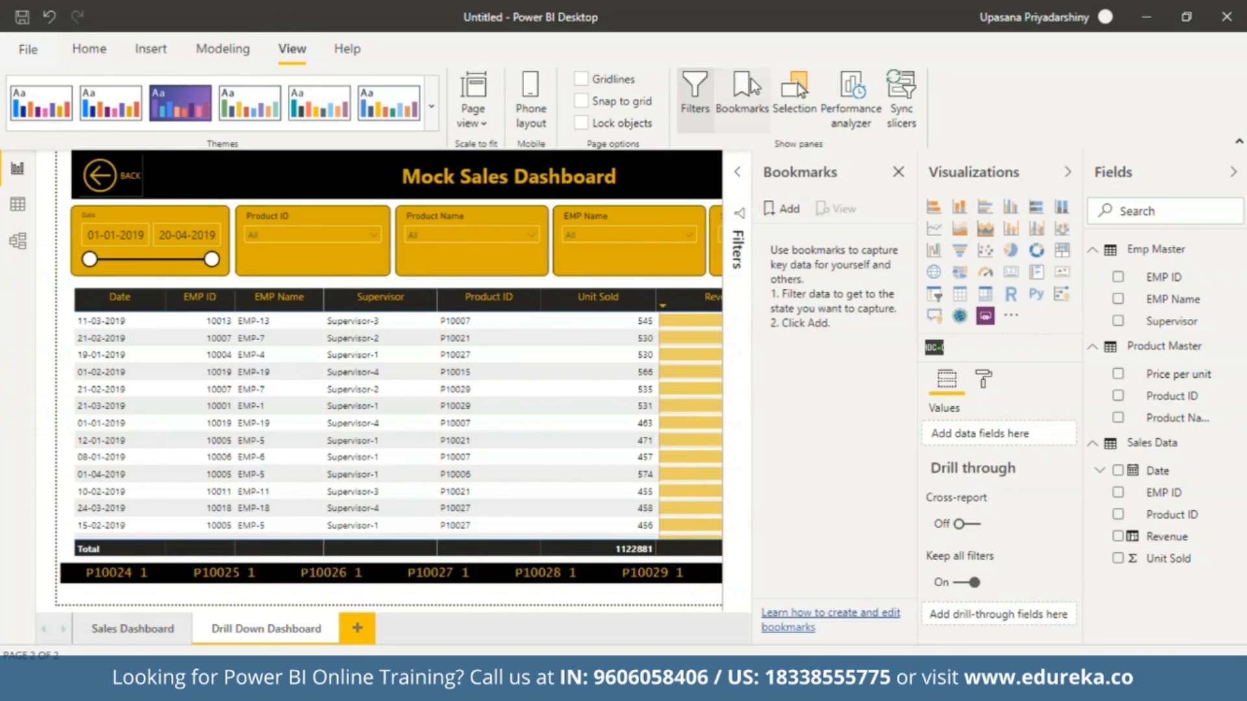
left_click(1068, 173)
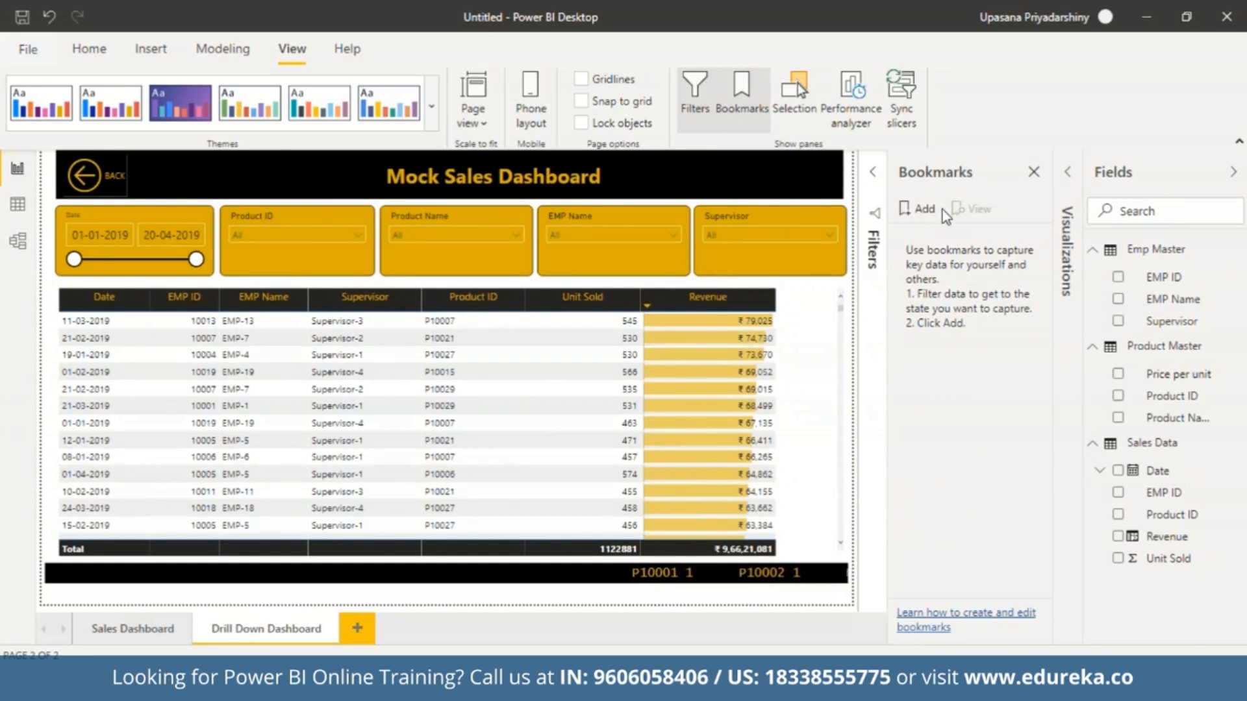
left_click(918, 213)
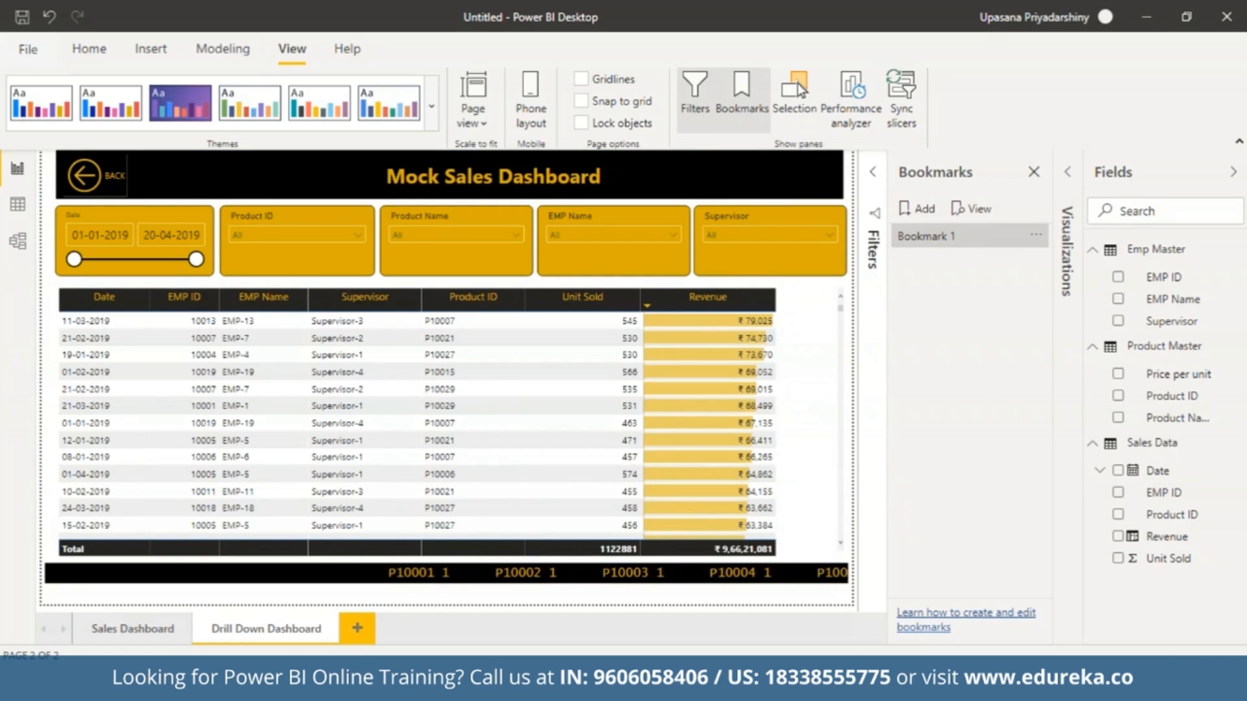
Rename the new bookmark to DDD and turn off its Data option.
left_click(1036, 235)
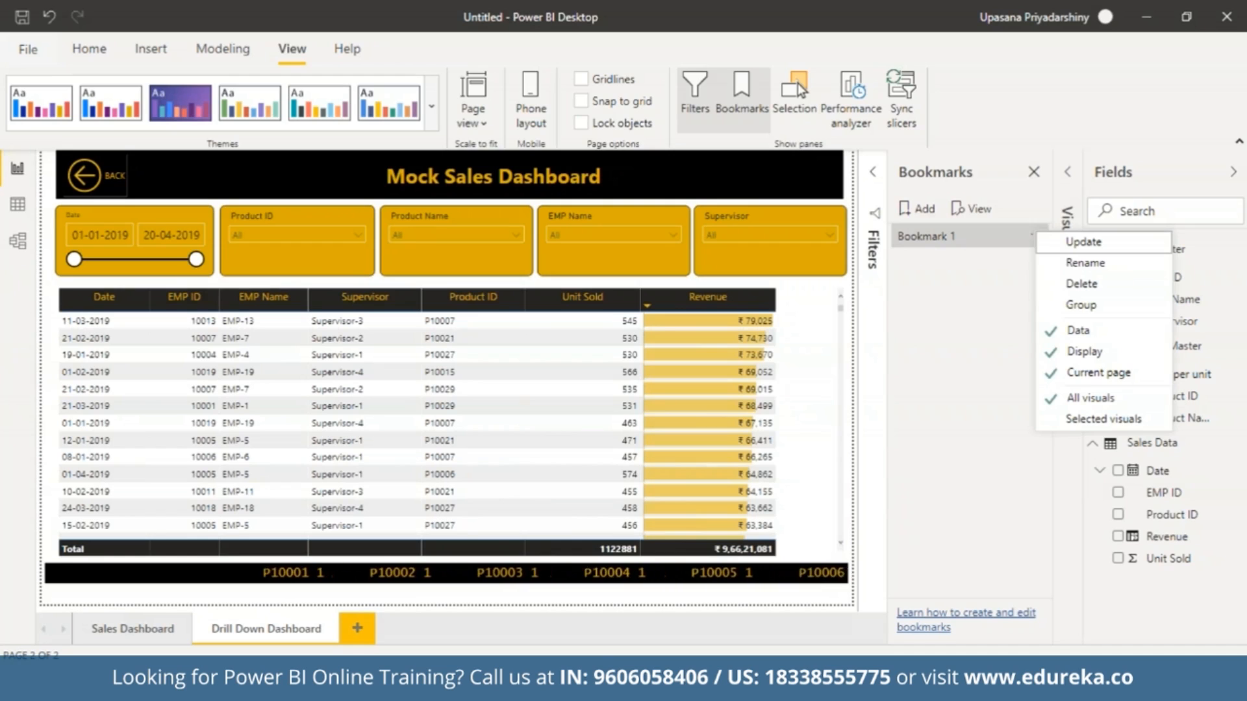
left_click(1081, 264)
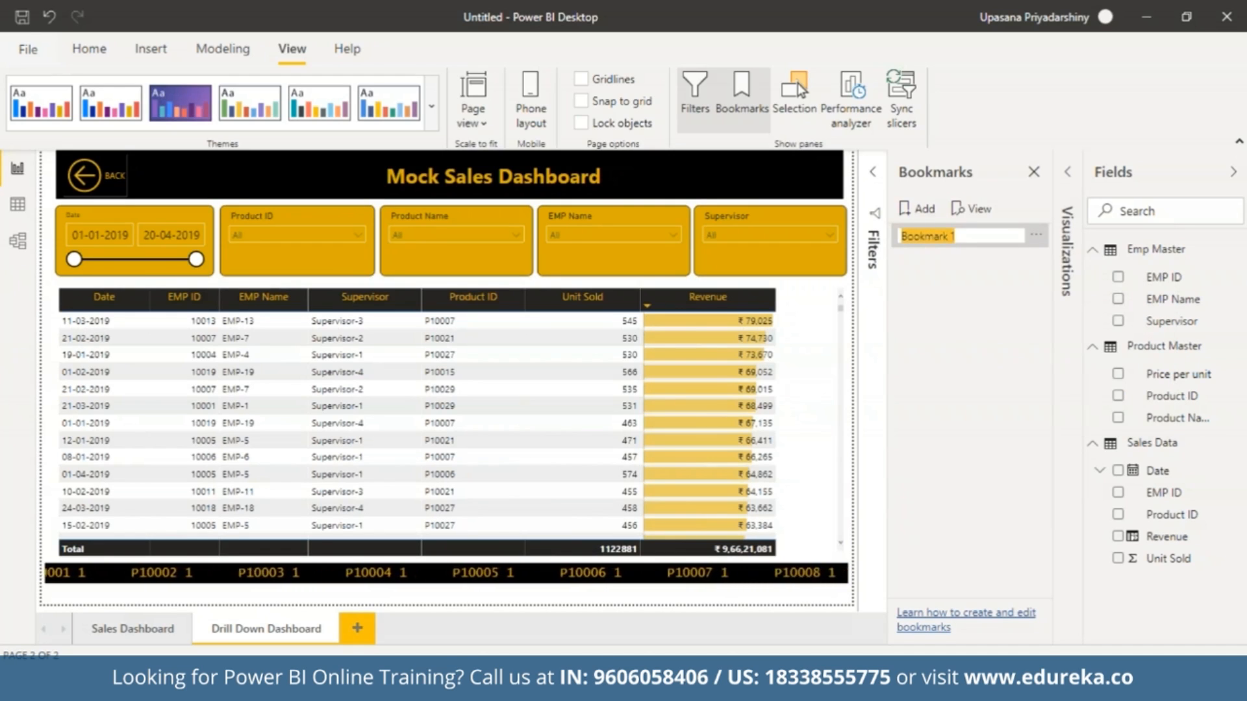
type("Dr")
type("DDD")
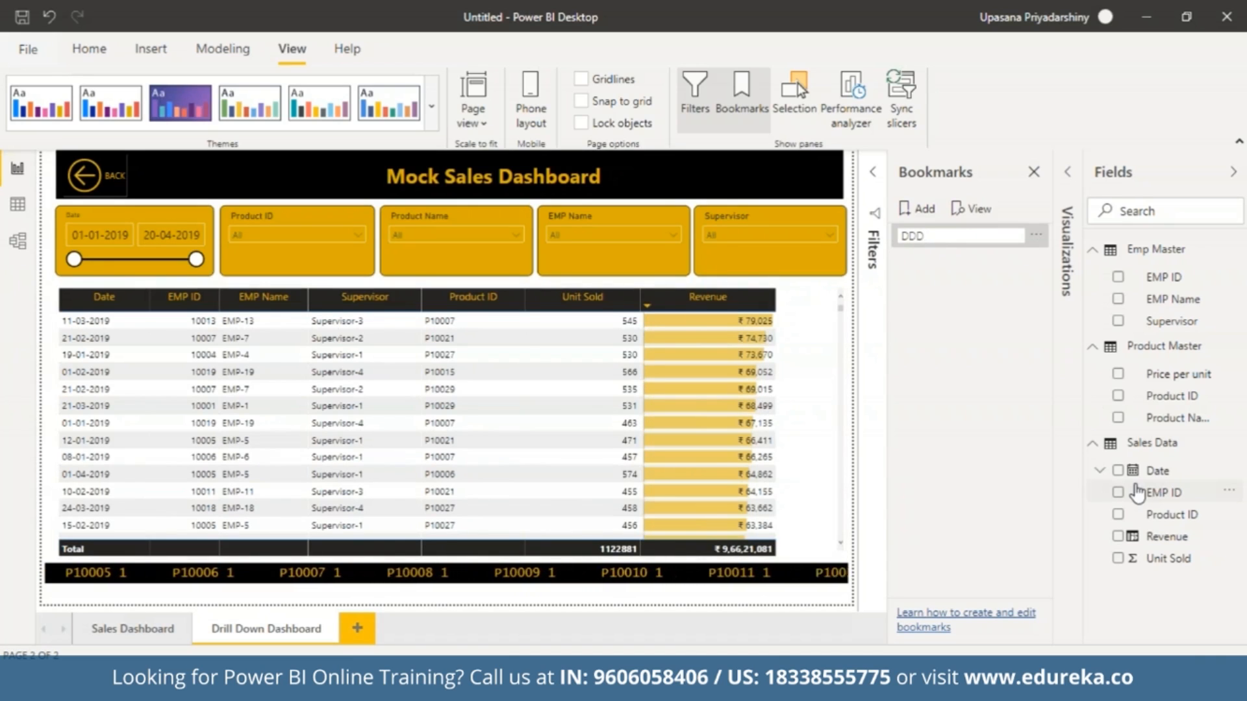
key("Return")
left_click(1037, 237)
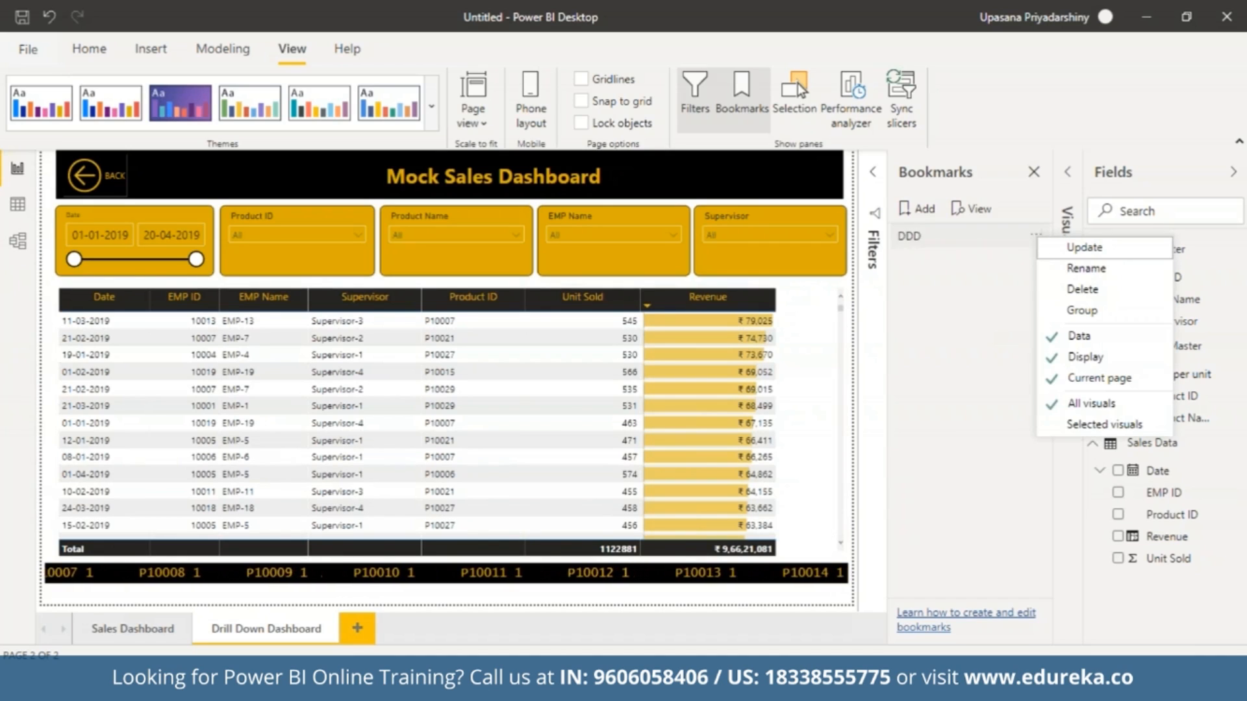
left_click(1052, 337)
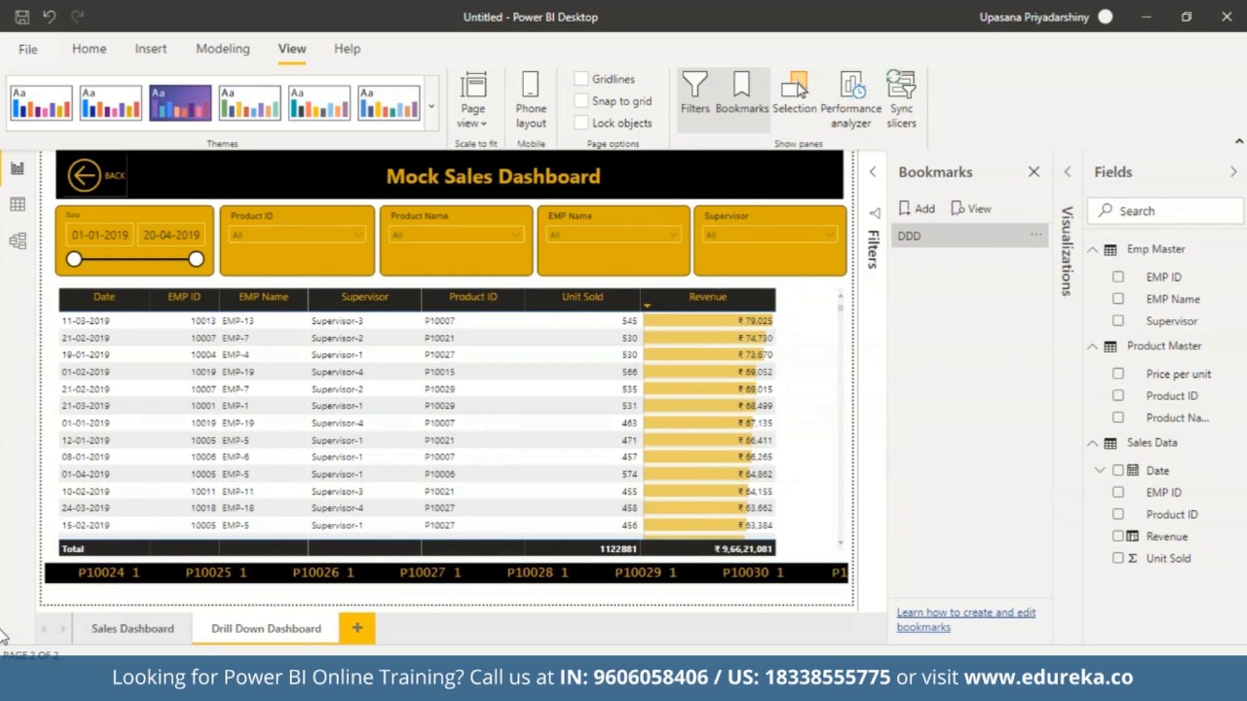
On the Sales Dashboard page, turn on the folder image's Action and link it to the DDD bookmark with the Bookmark type.
left_click(124, 626)
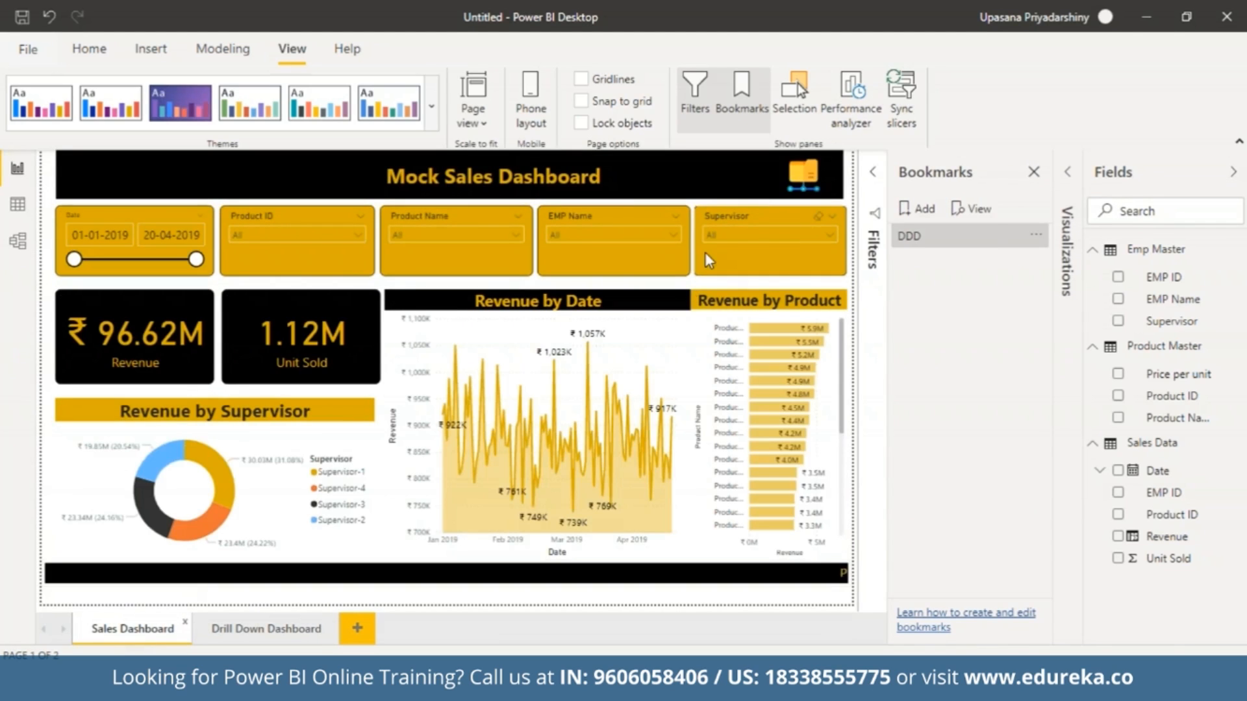
left_click(811, 176)
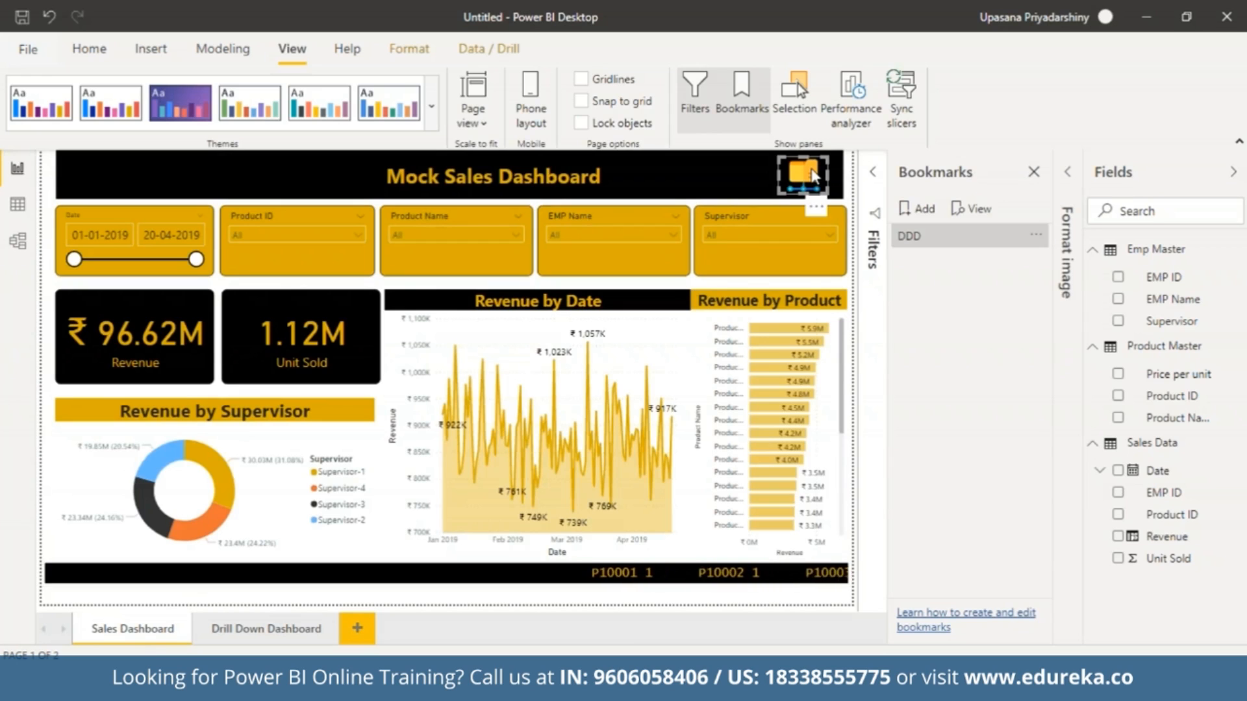
left_click(1068, 173)
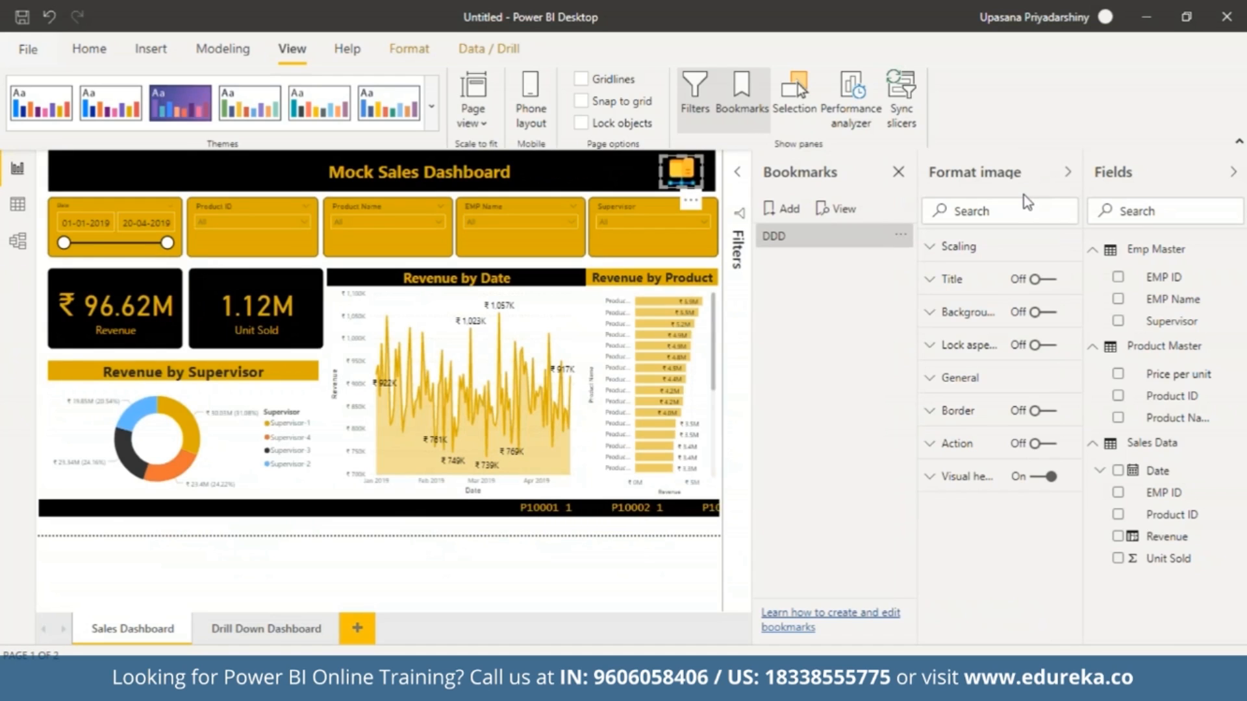
left_click(1041, 444)
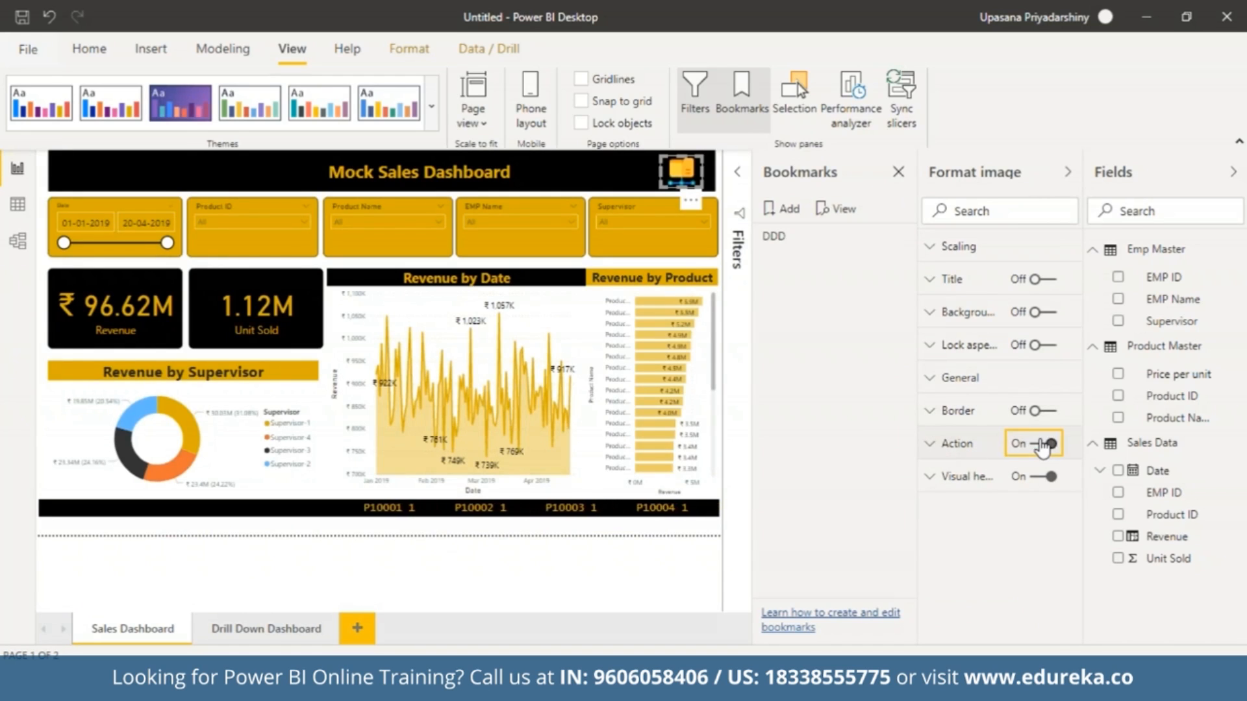
left_click(930, 445)
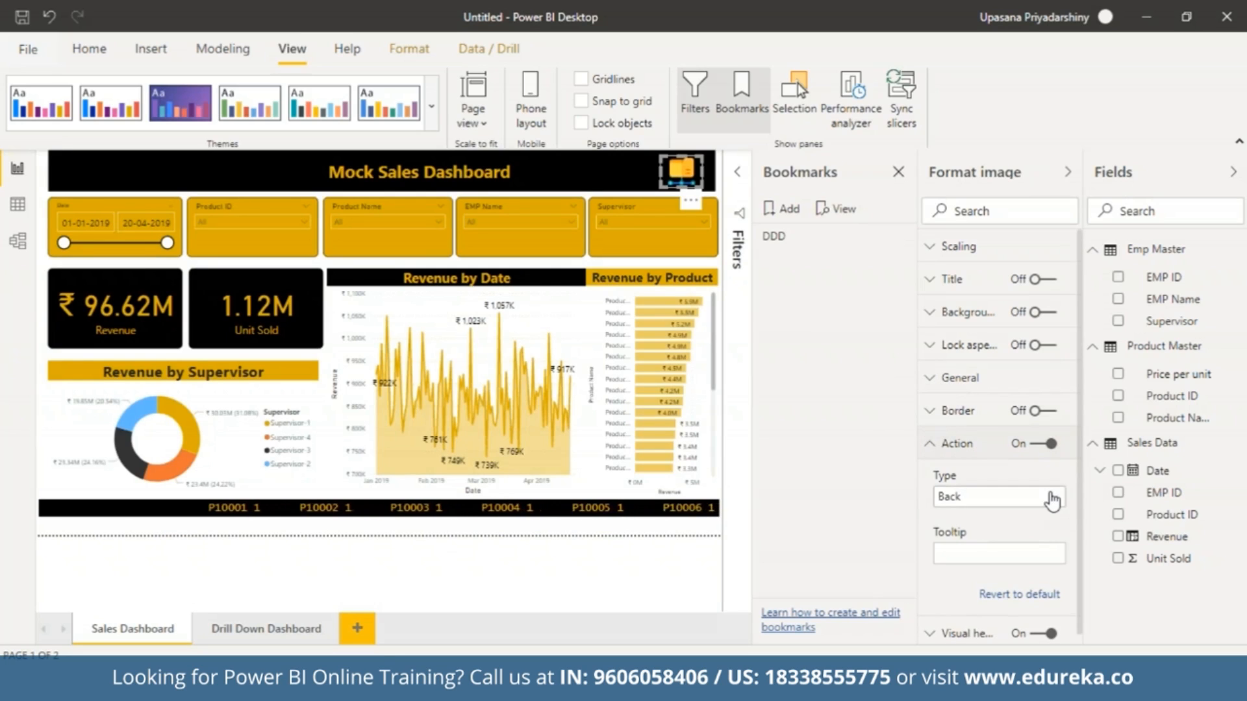
left_click(1052, 498)
left_click(1017, 541)
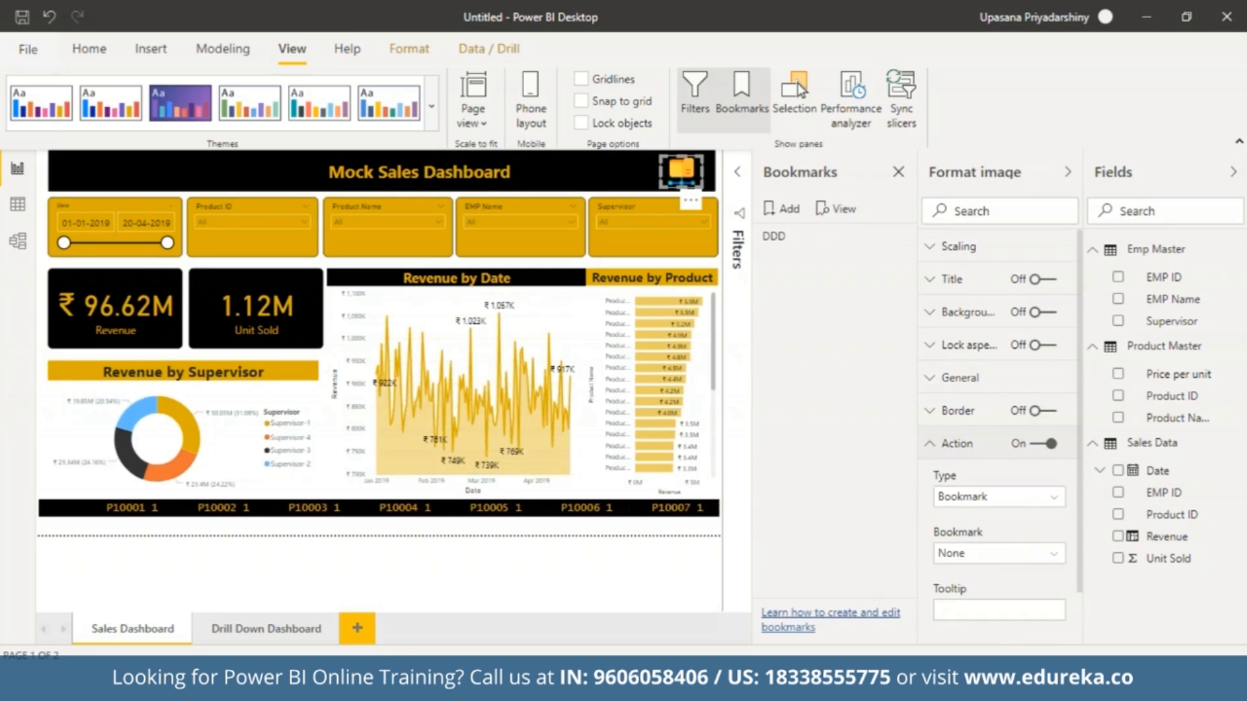
left_click(1006, 557)
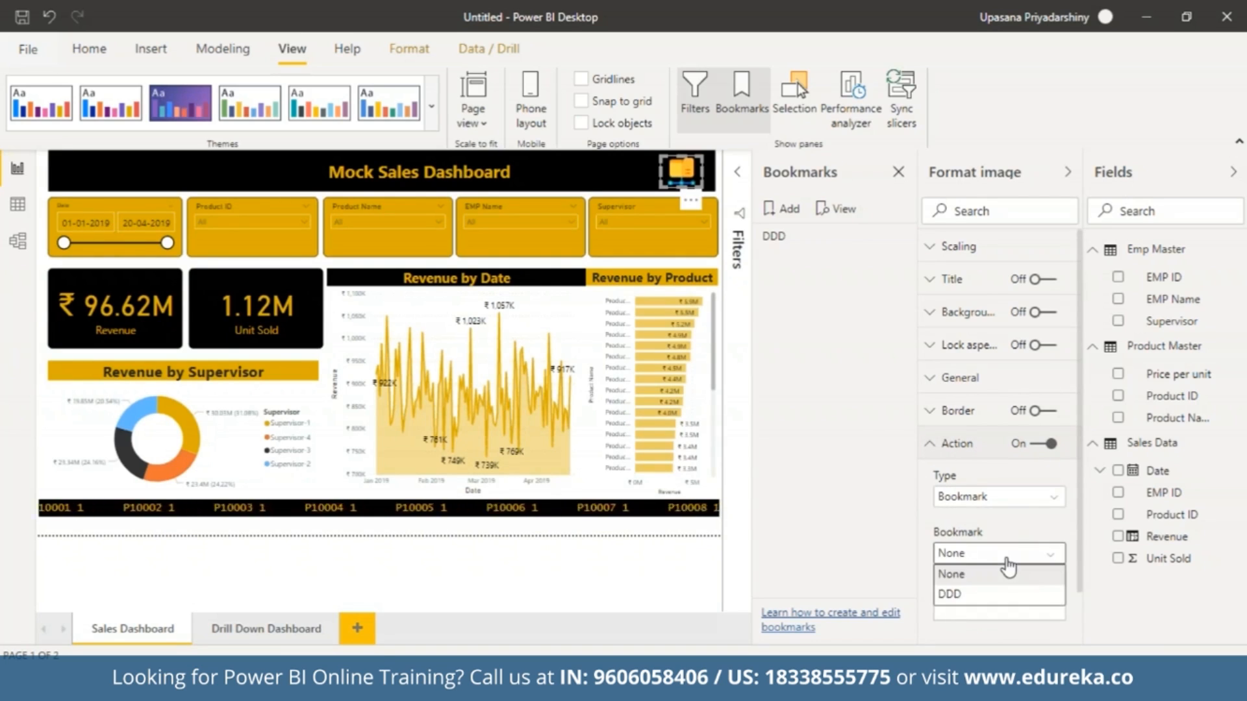
left_click(997, 595)
Give the folder image's action the tooltip "Click to view Drilldown".
left_click(988, 613)
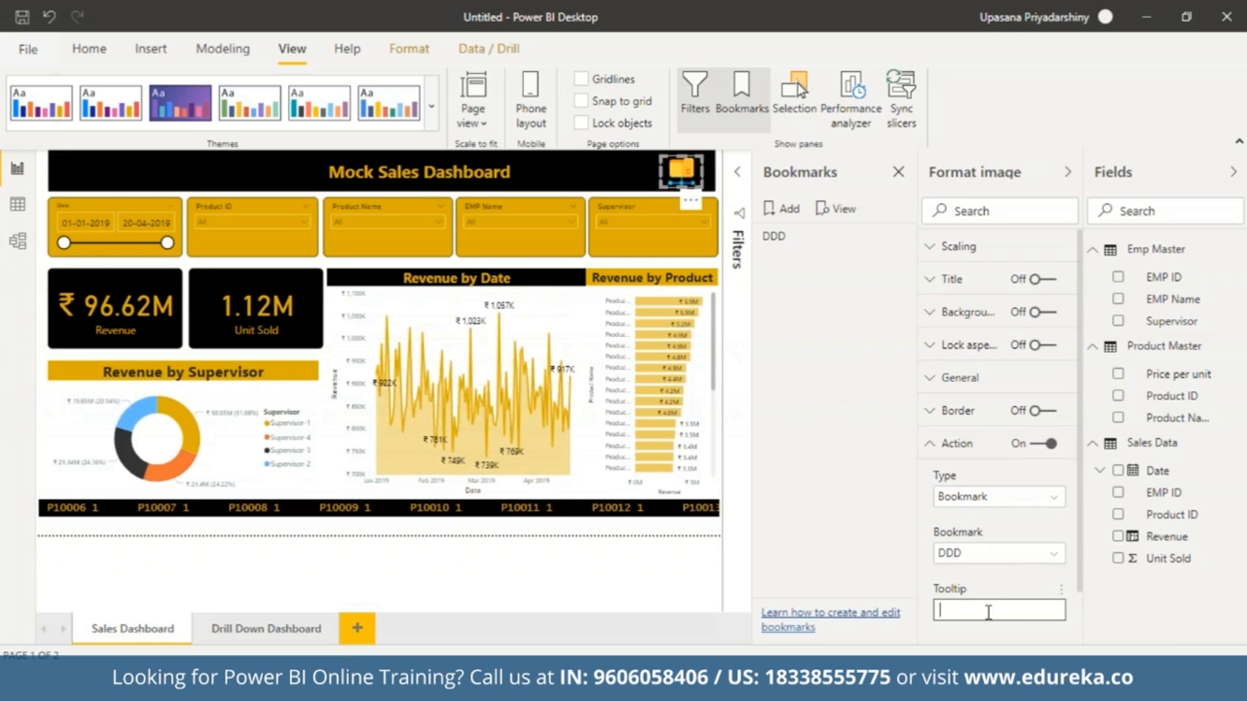
type("lick to view")
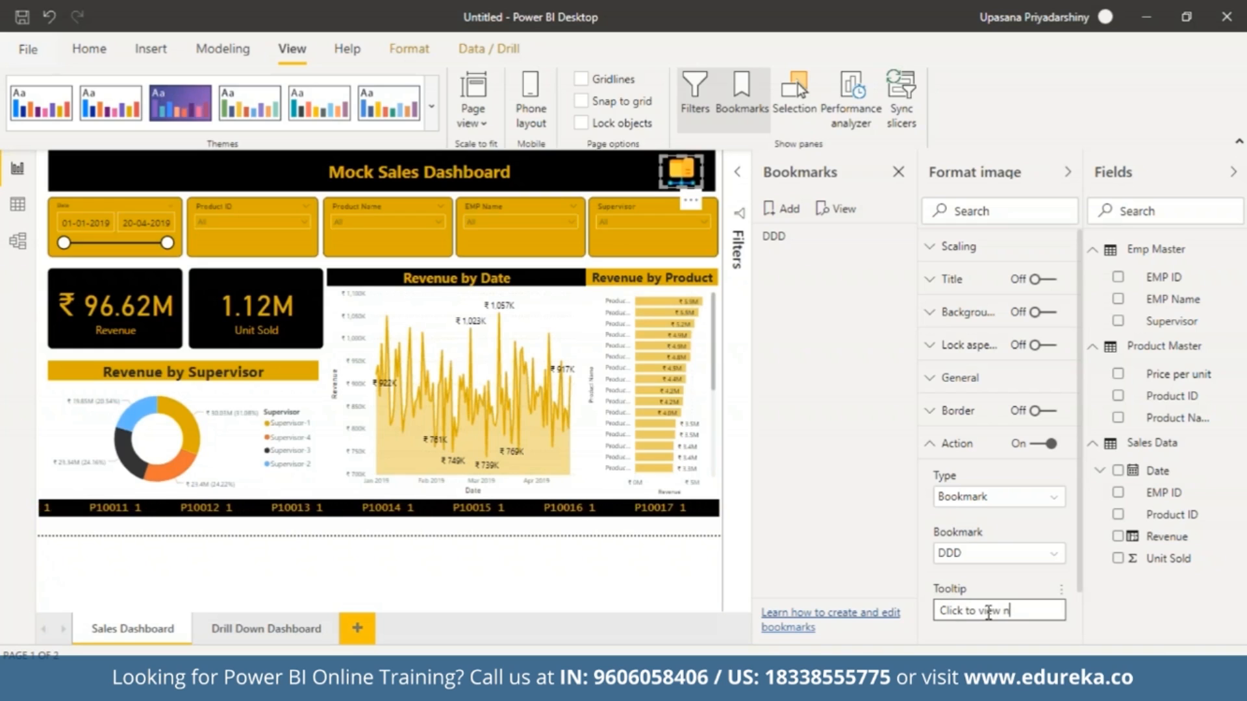
type("n")
key("BackSpace")
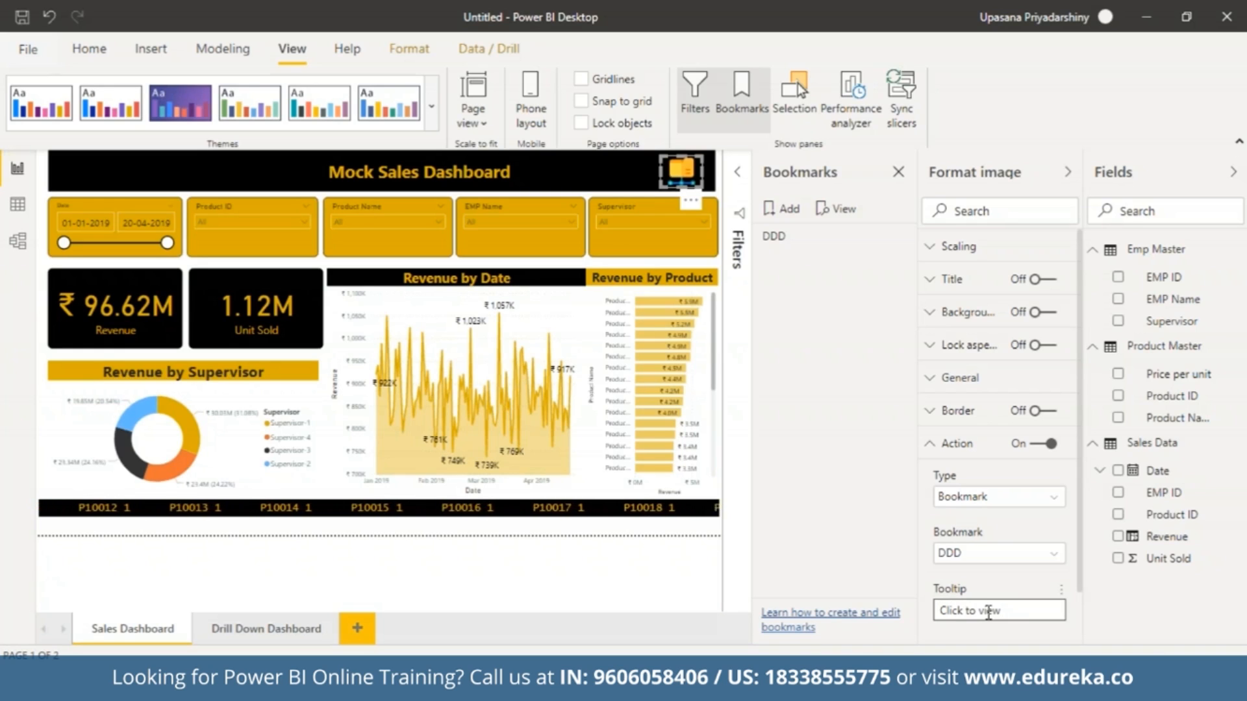
type("Drilldown")
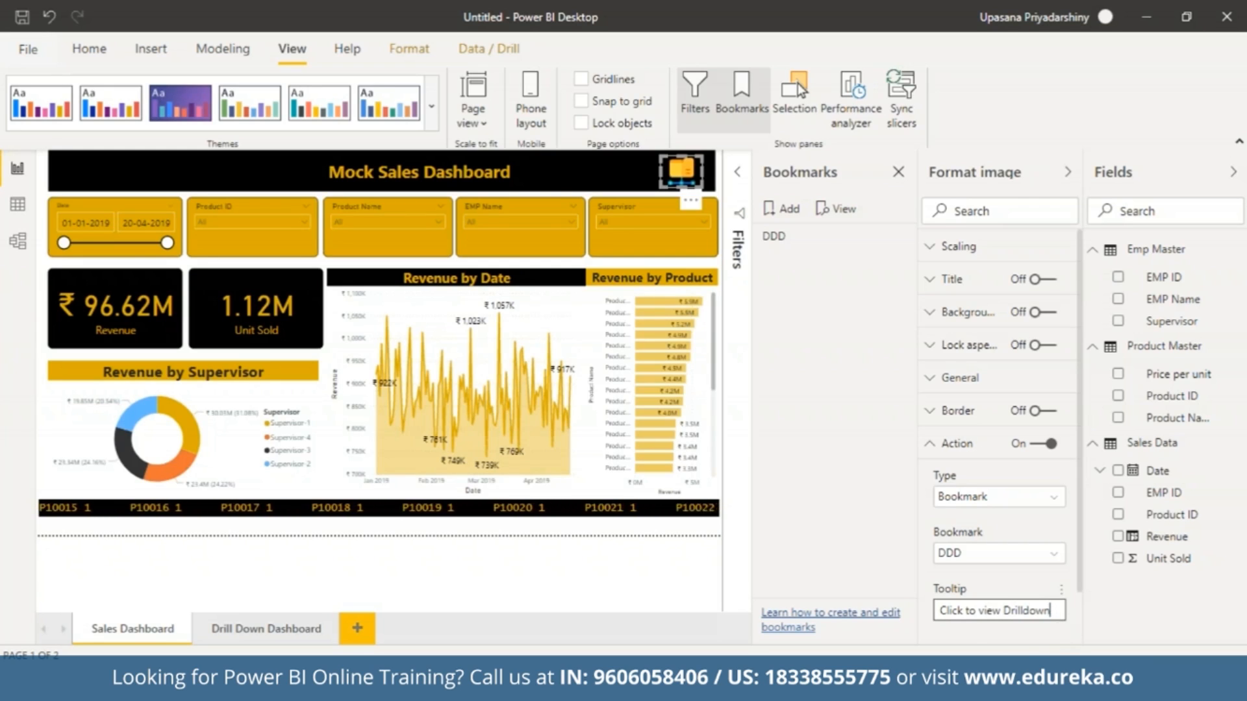
left_click(1031, 636)
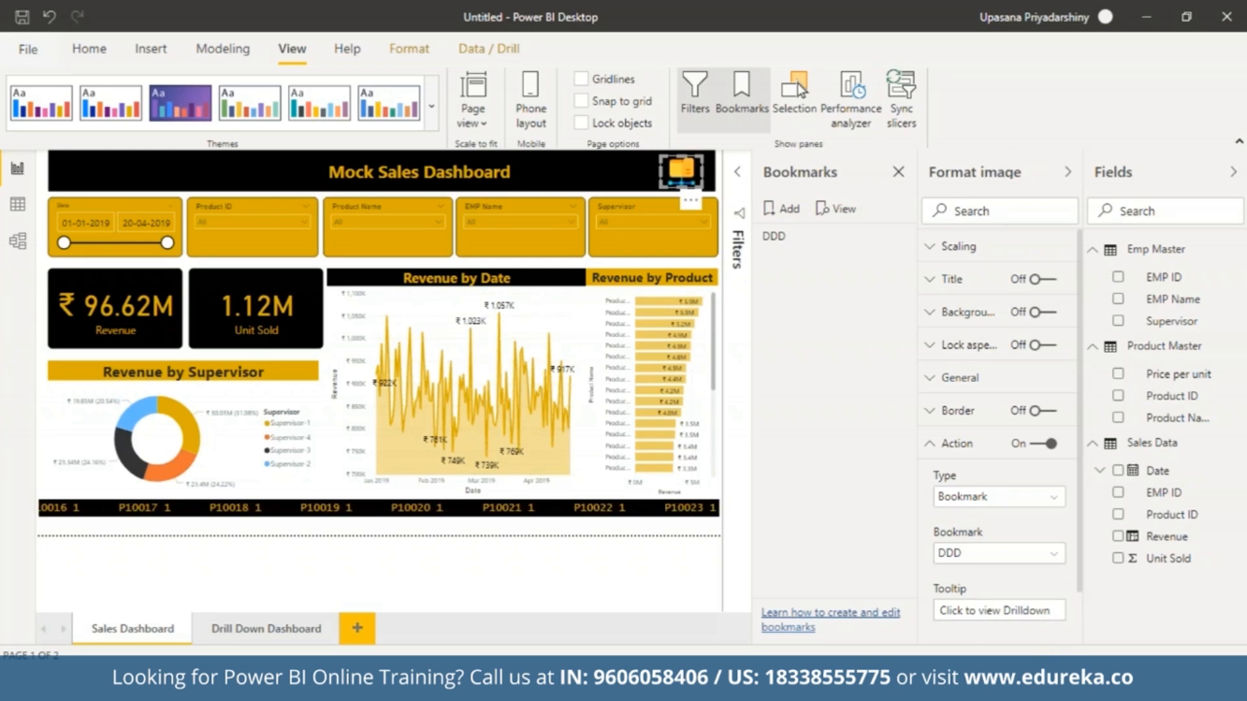
Collapse the image settings, close the bookmark list, and test the folder image's link and the Back button between both pages.
left_click(1070, 176)
left_click(1037, 173)
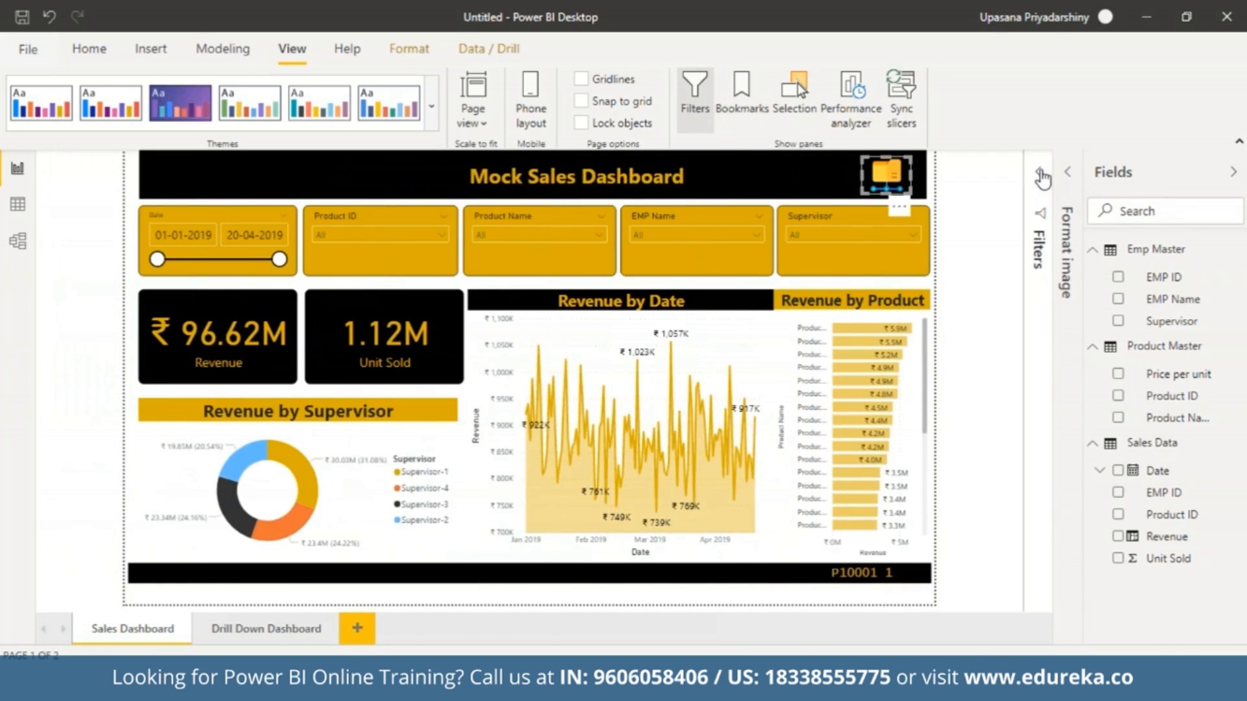
left_click(888, 187)
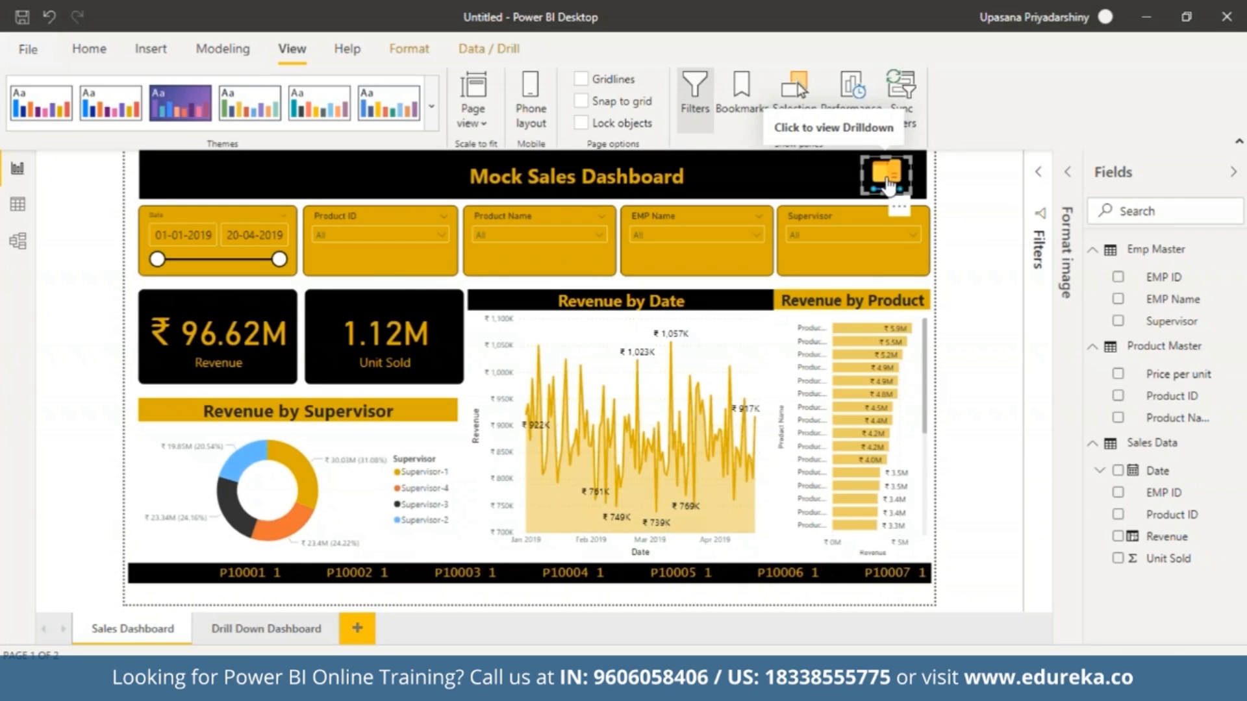
left_click(888, 187, "ctrl")
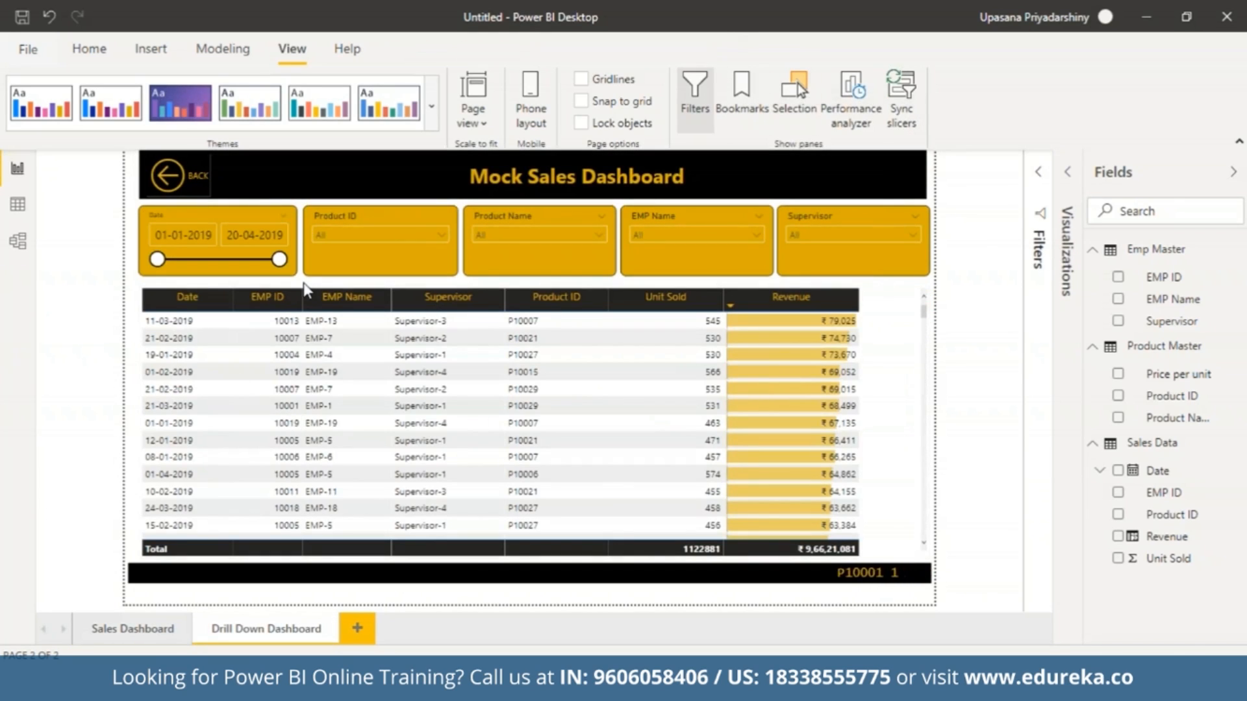
left_click(167, 183)
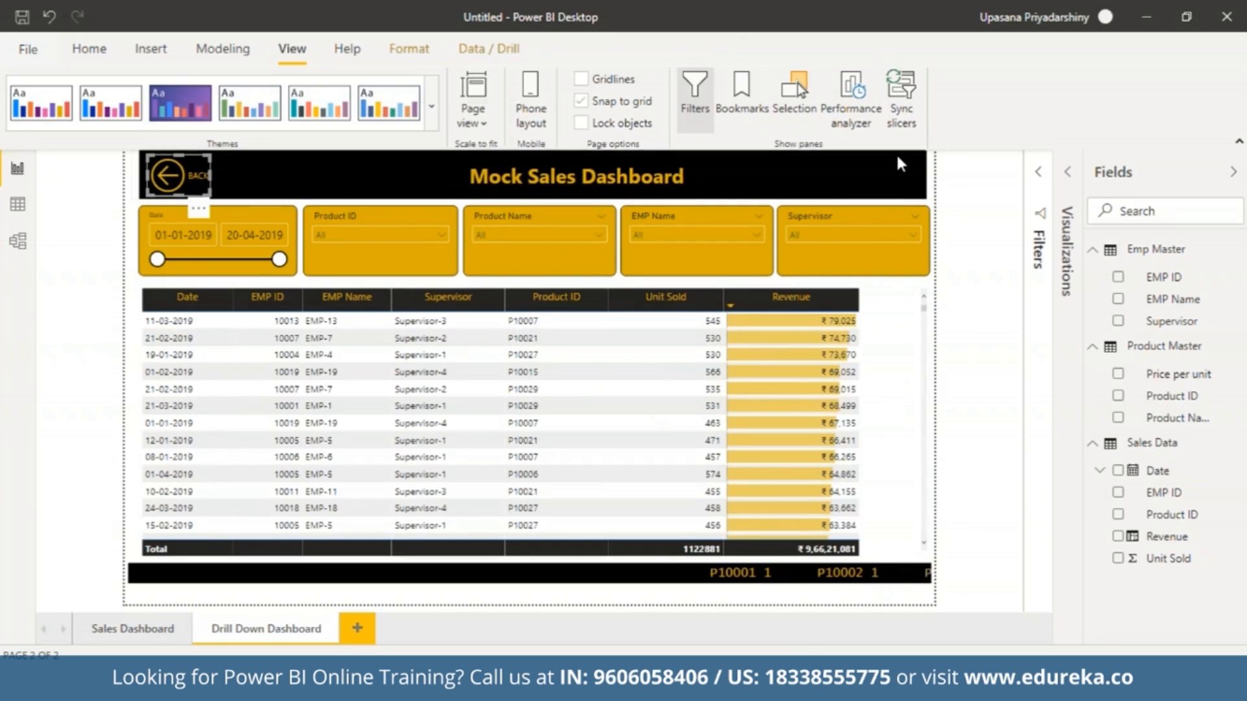
left_click(176, 177, "ctrl")
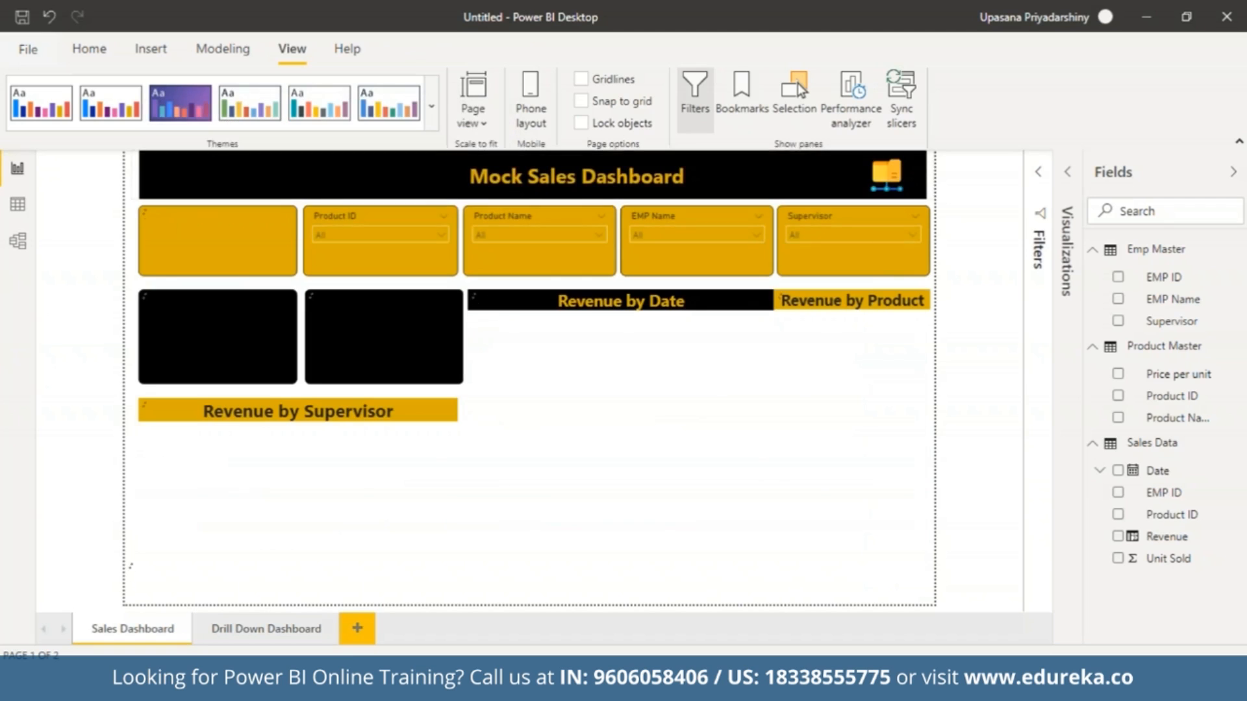
Filter the Sales Dashboard to Product-12 with the Product Name slicer and follow the folder image's bookmark link.
left_click(597, 232)
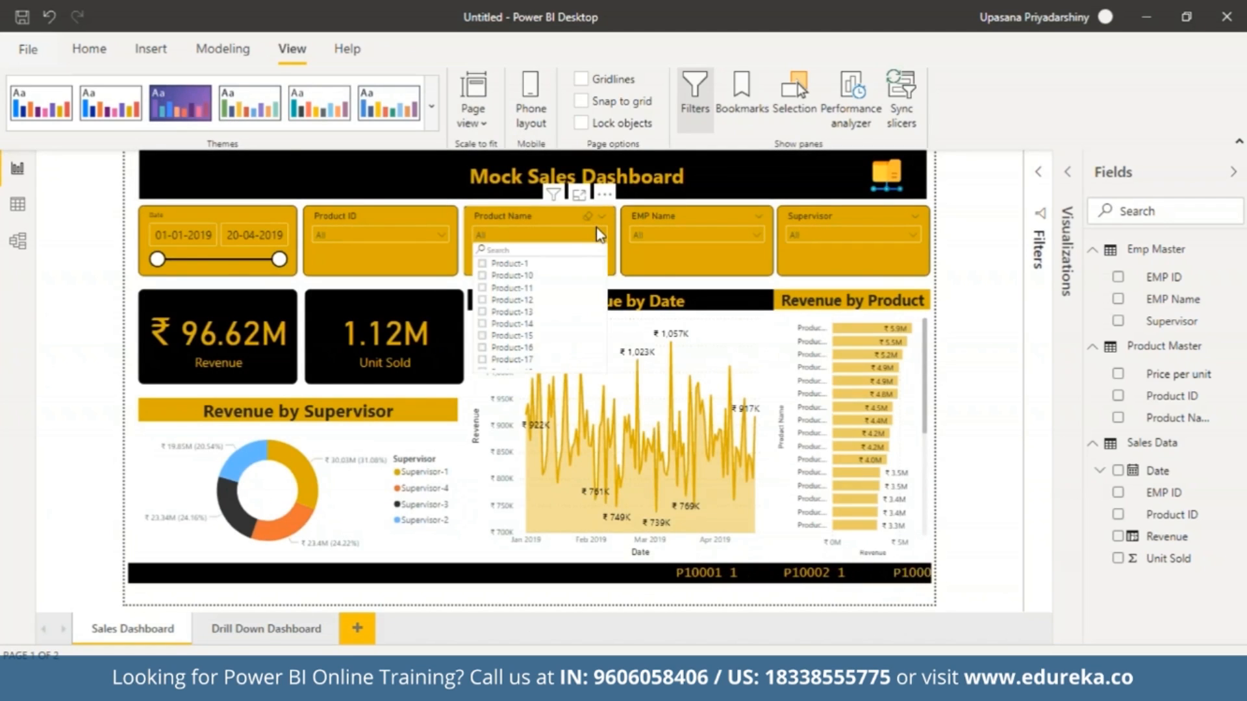
left_click(482, 300)
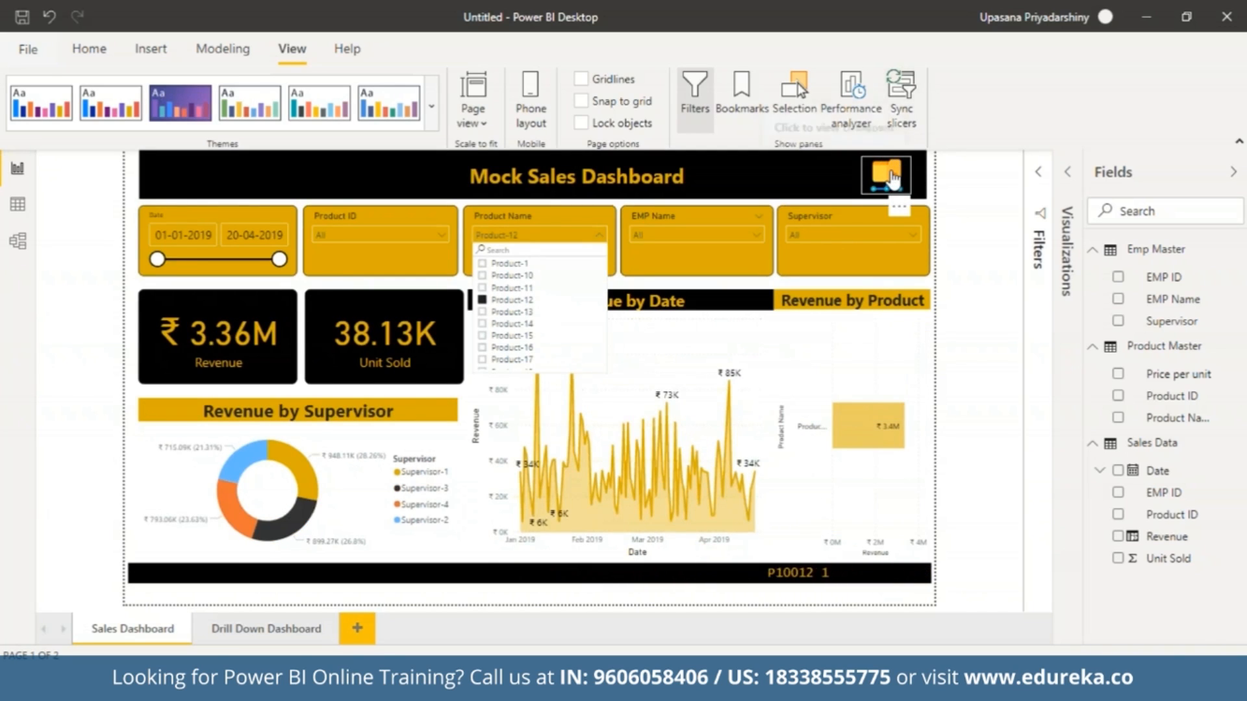
left_click(894, 179, "ctrl")
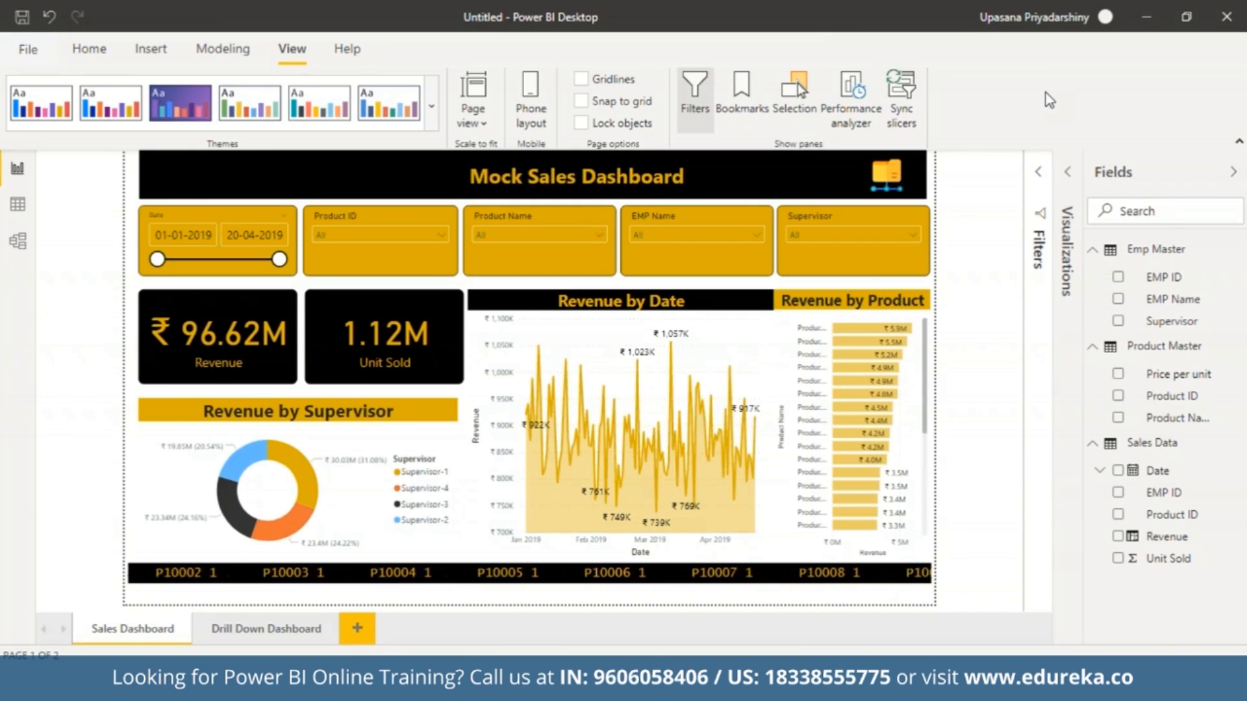
Start publishing the report and save it as "Sales dashboard 101" in the DATA FILES folder.
left_click(107, 53)
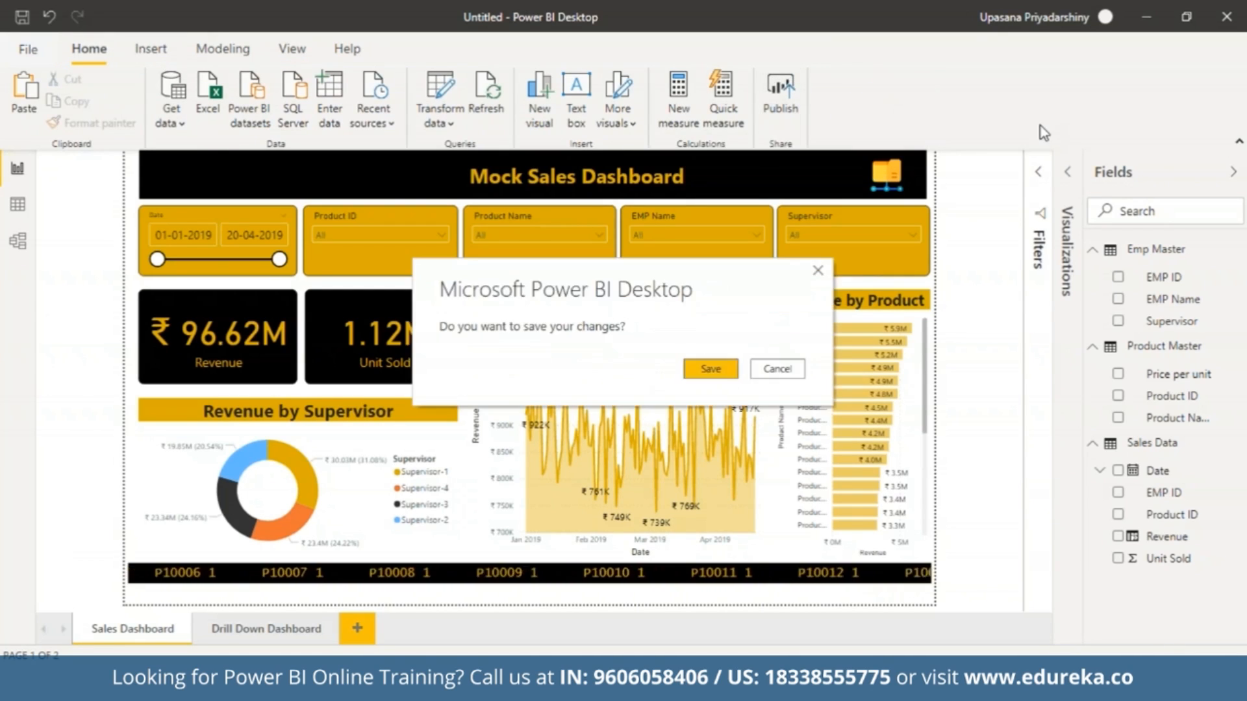
left_click(724, 375)
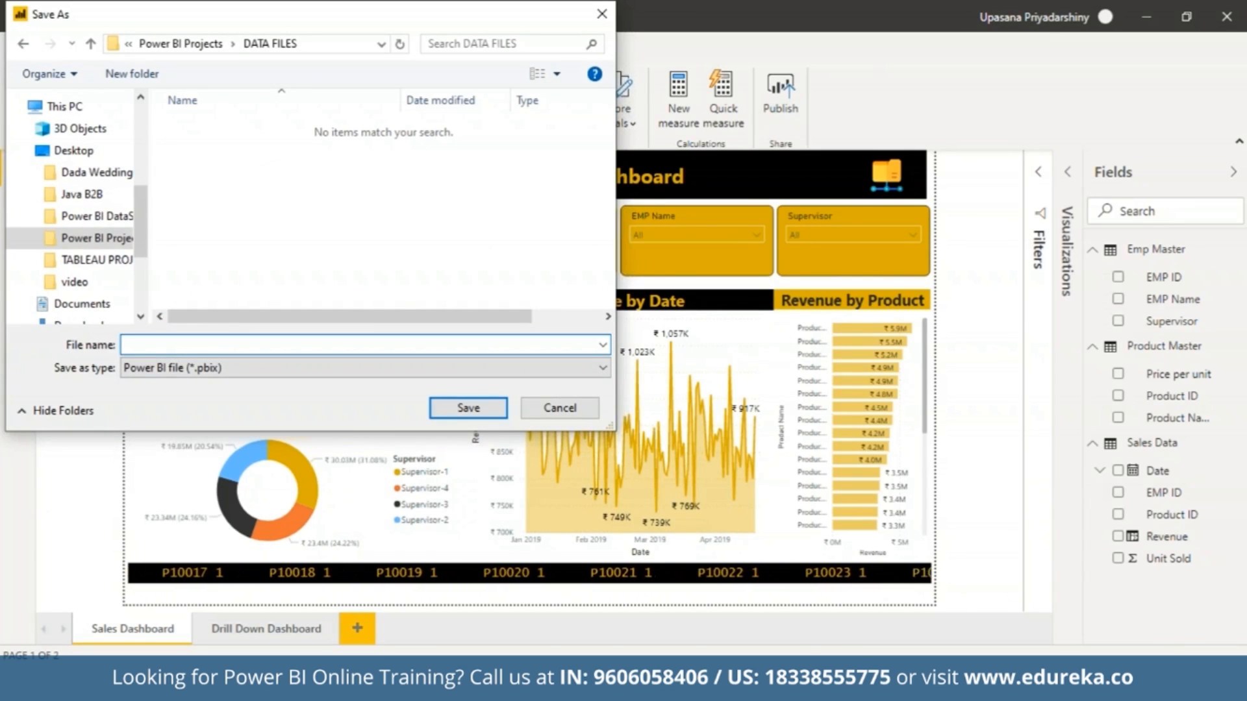
type("Sales ")
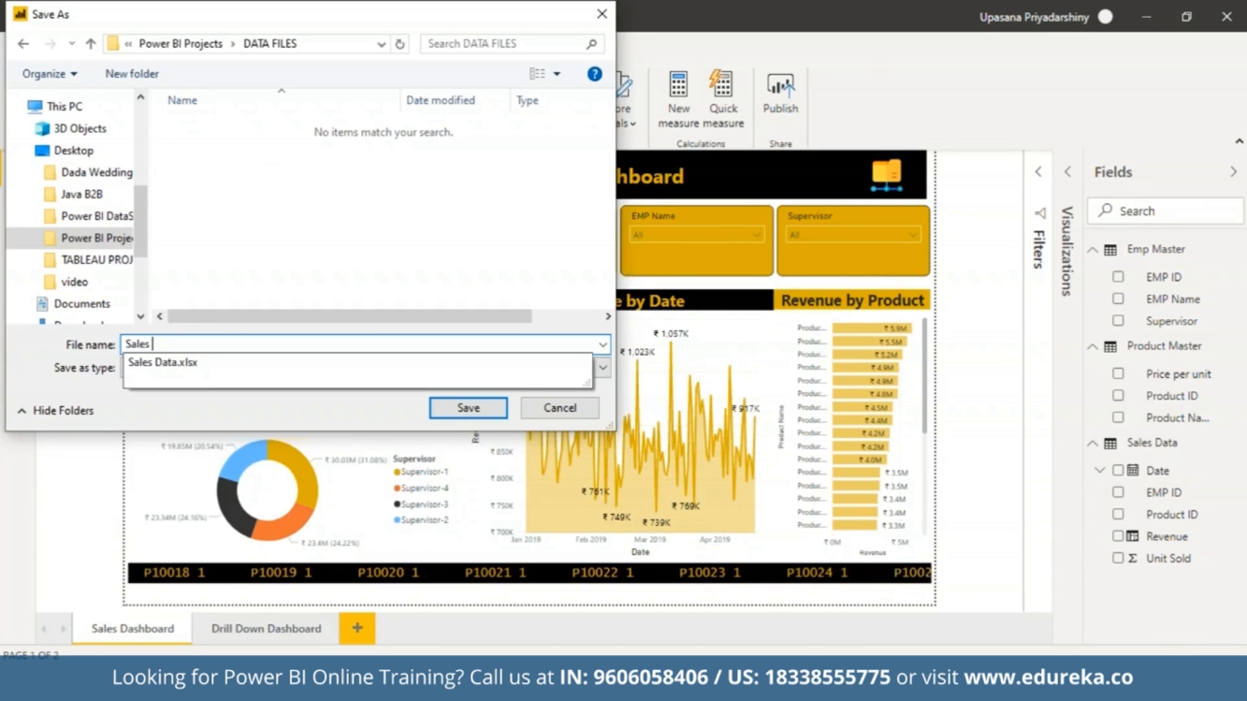
type("dashboard 10")
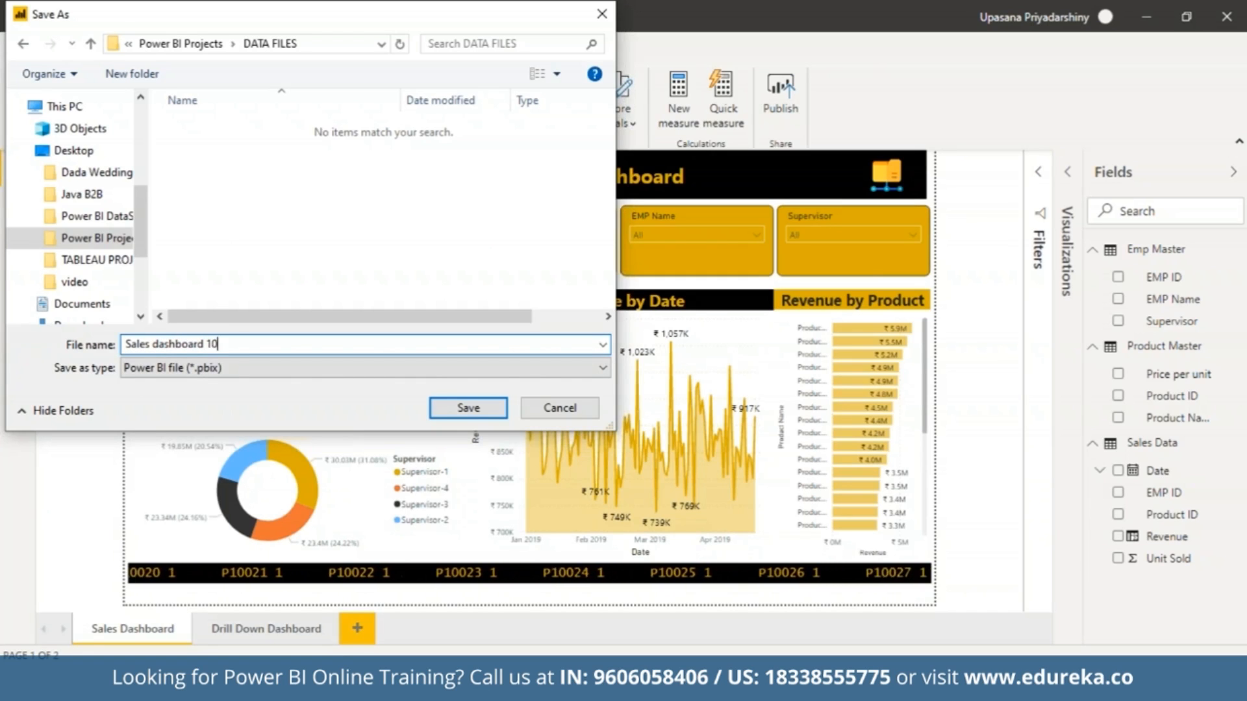
type("1")
left_click(499, 408)
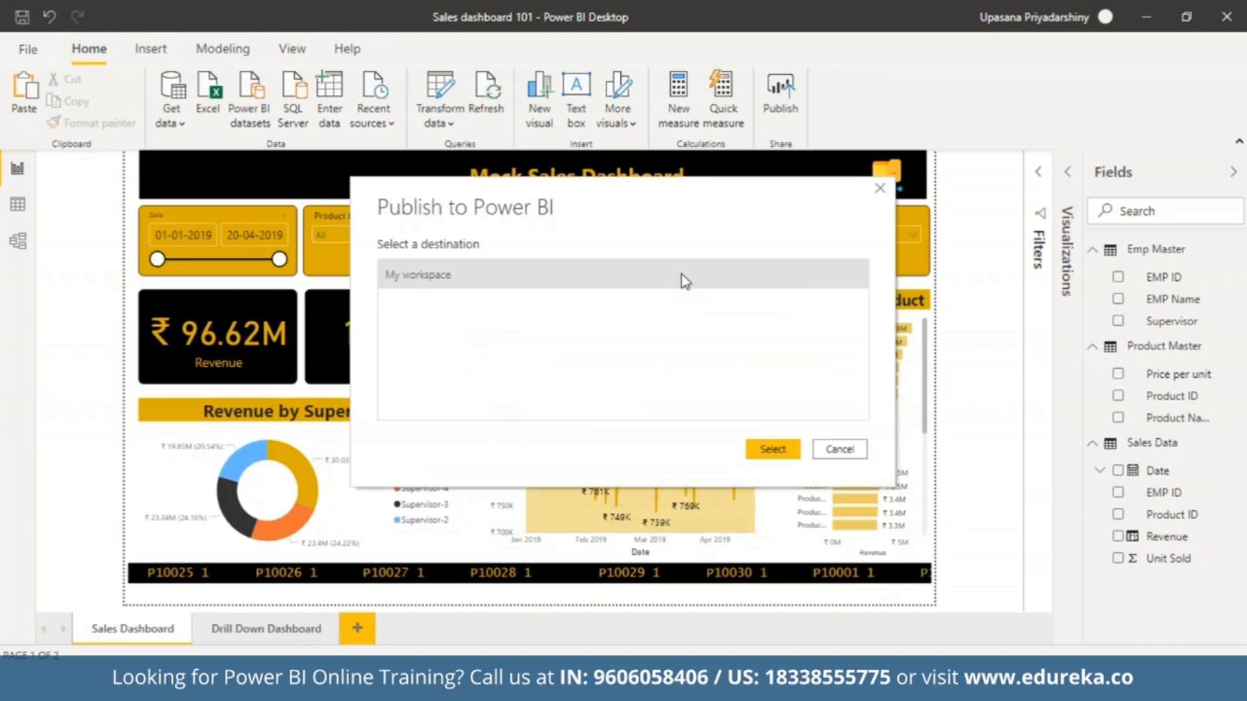
Publish the report to My workspace and open Sales dashboard 101 in the Power BI service in the browser.
left_click(766, 455)
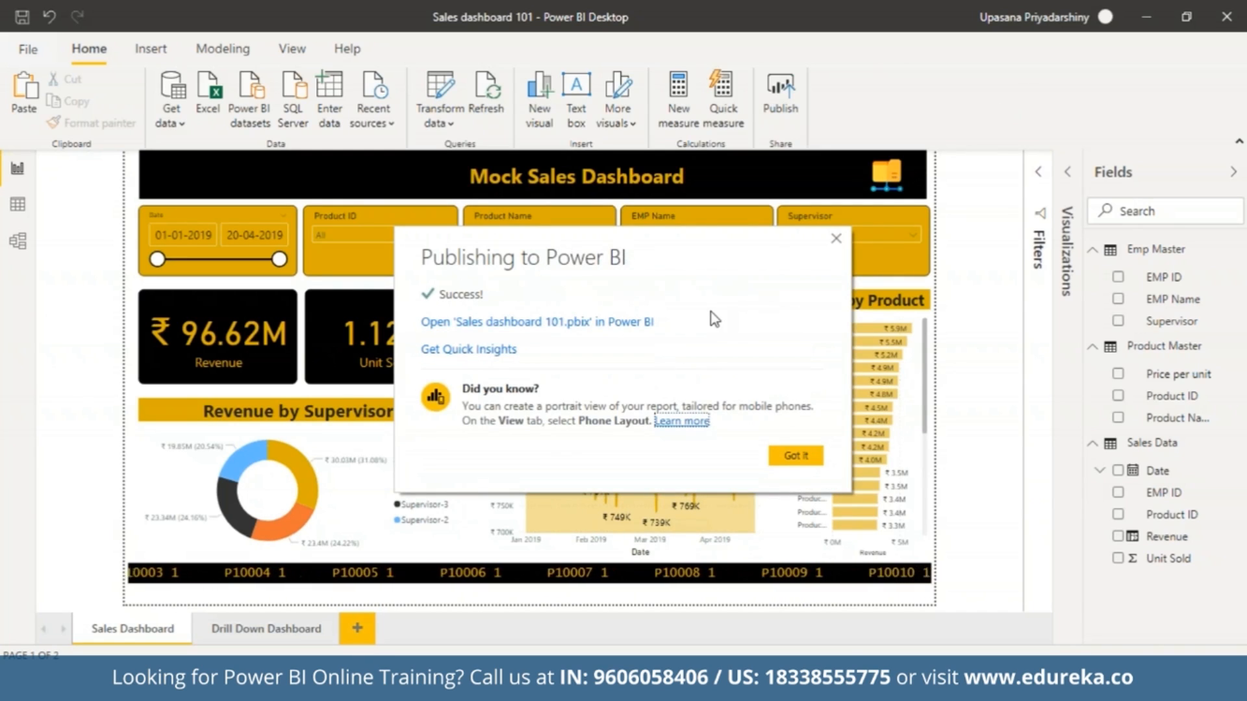
left_click(475, 324)
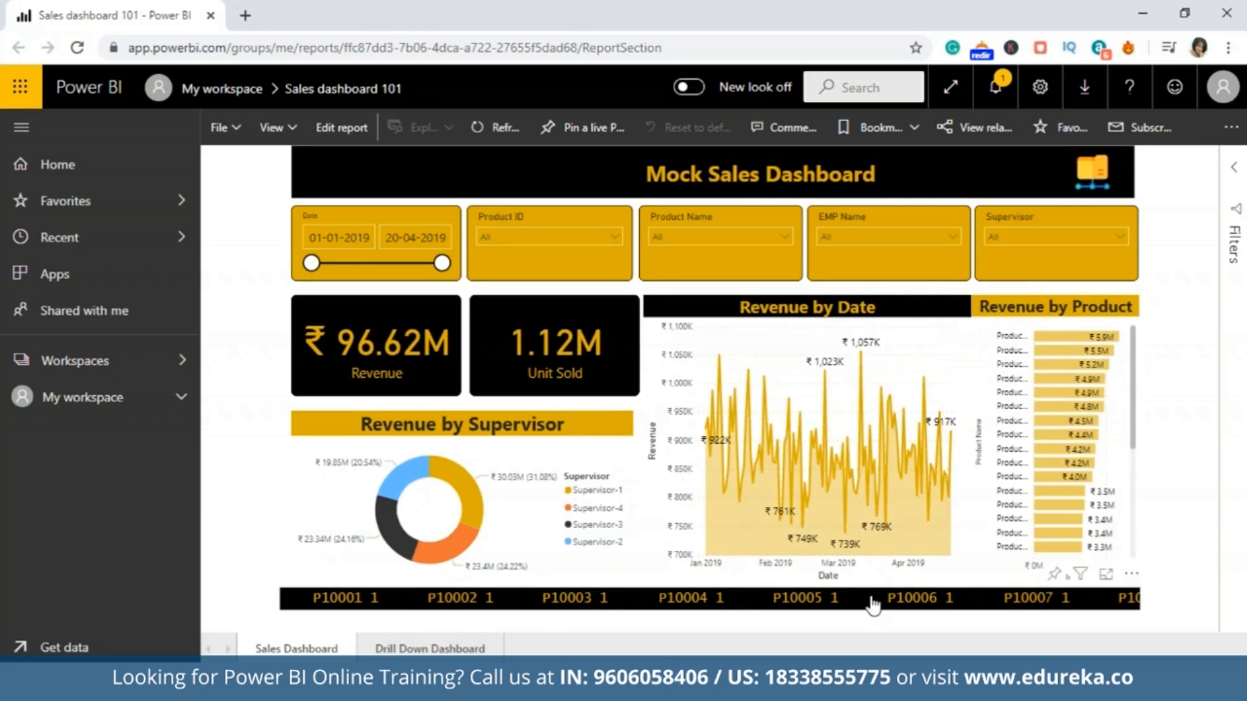
Test the published report's folder image and Back button, and cross-filter the visuals by Supervisor-2 in the Revenue by Supervisor donut.
left_click(1092, 174)
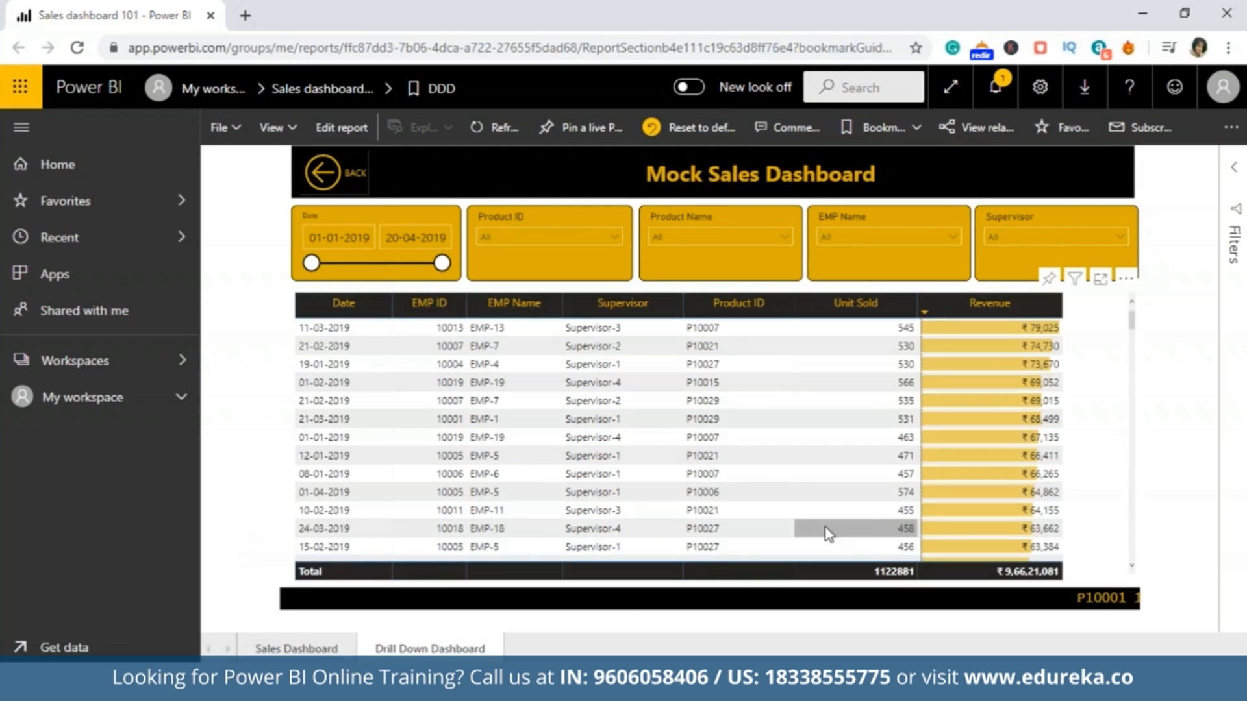
left_click(328, 181)
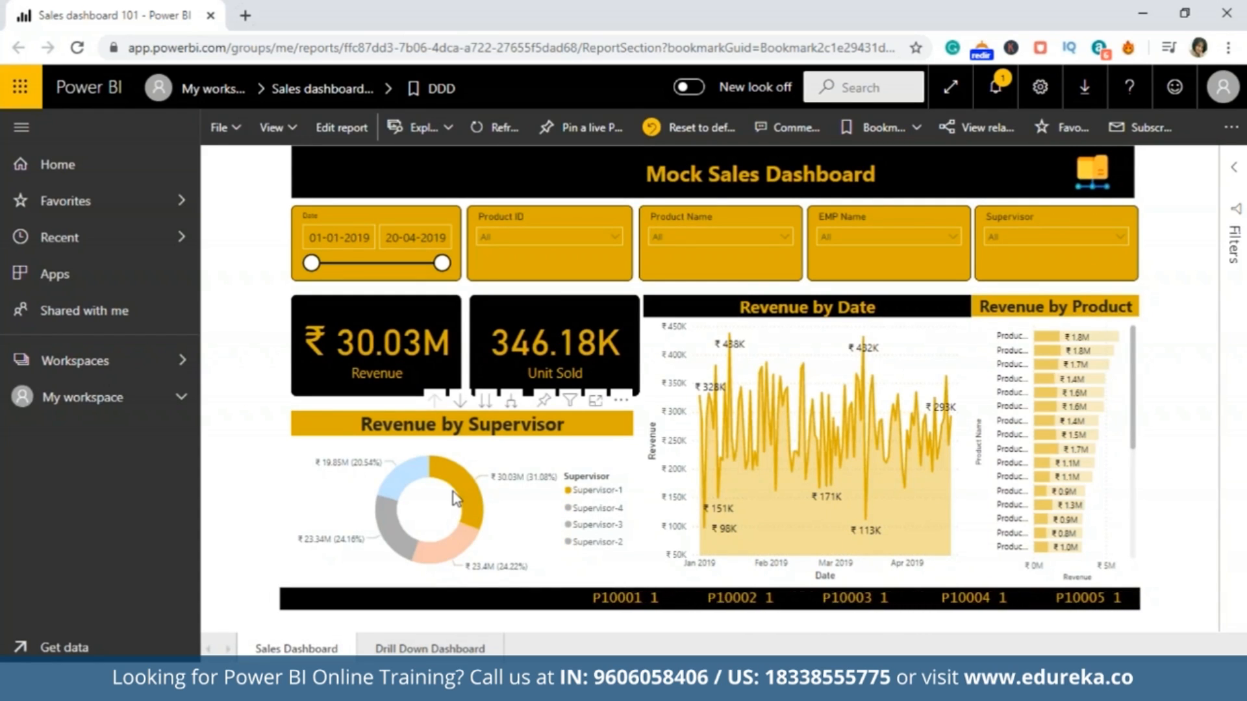
left_click(405, 478)
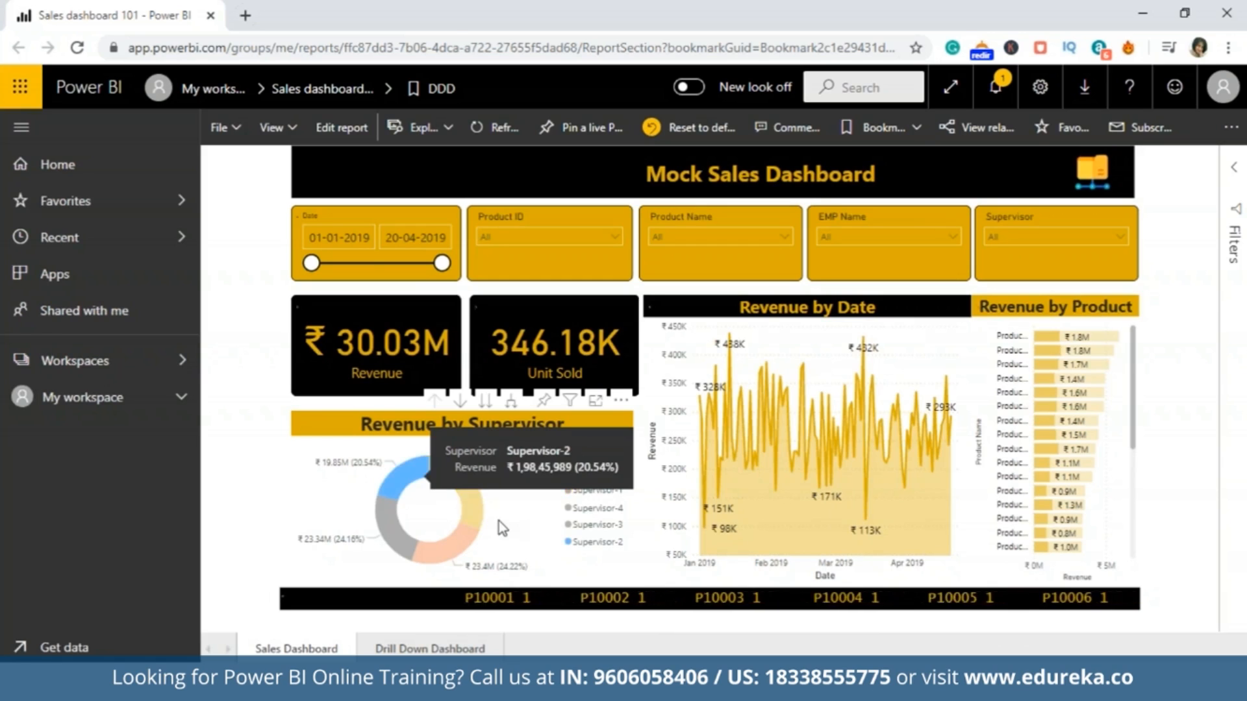
mouse_move(838, 357)
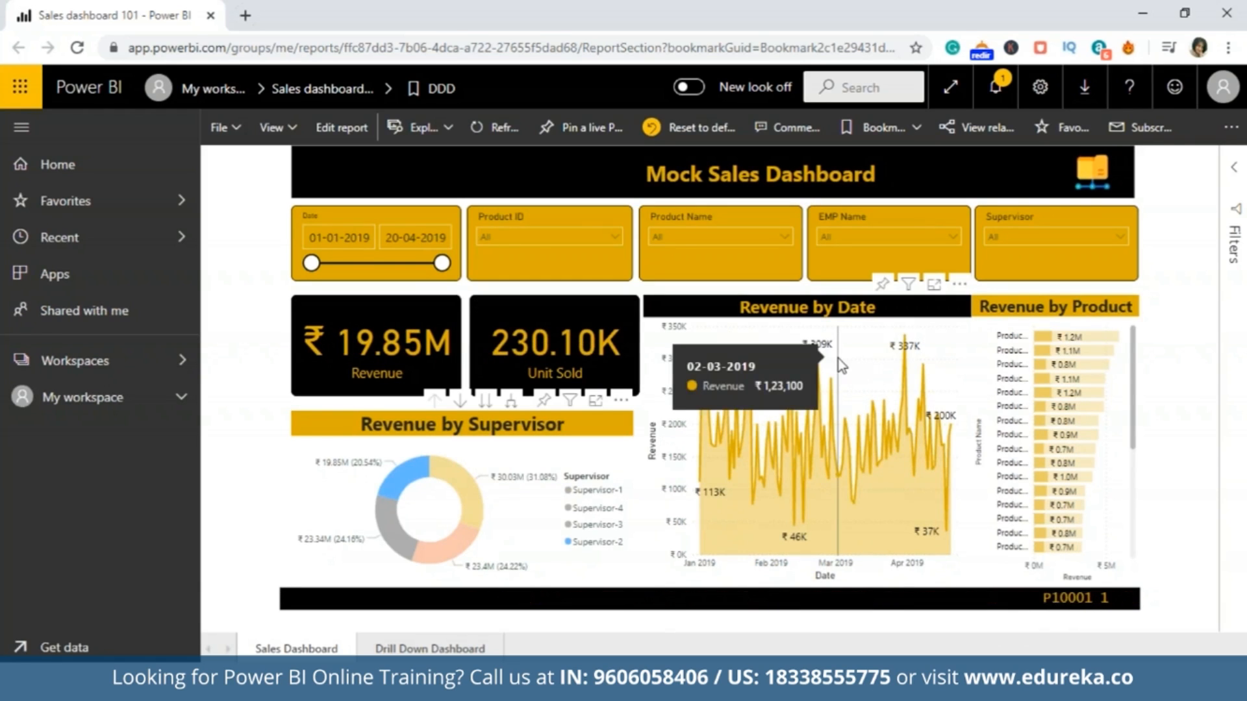
Filter the published Sales Dashboard to Supervisor-3 with the Supervisor slicer, and clear the selection again.
left_click(1102, 241)
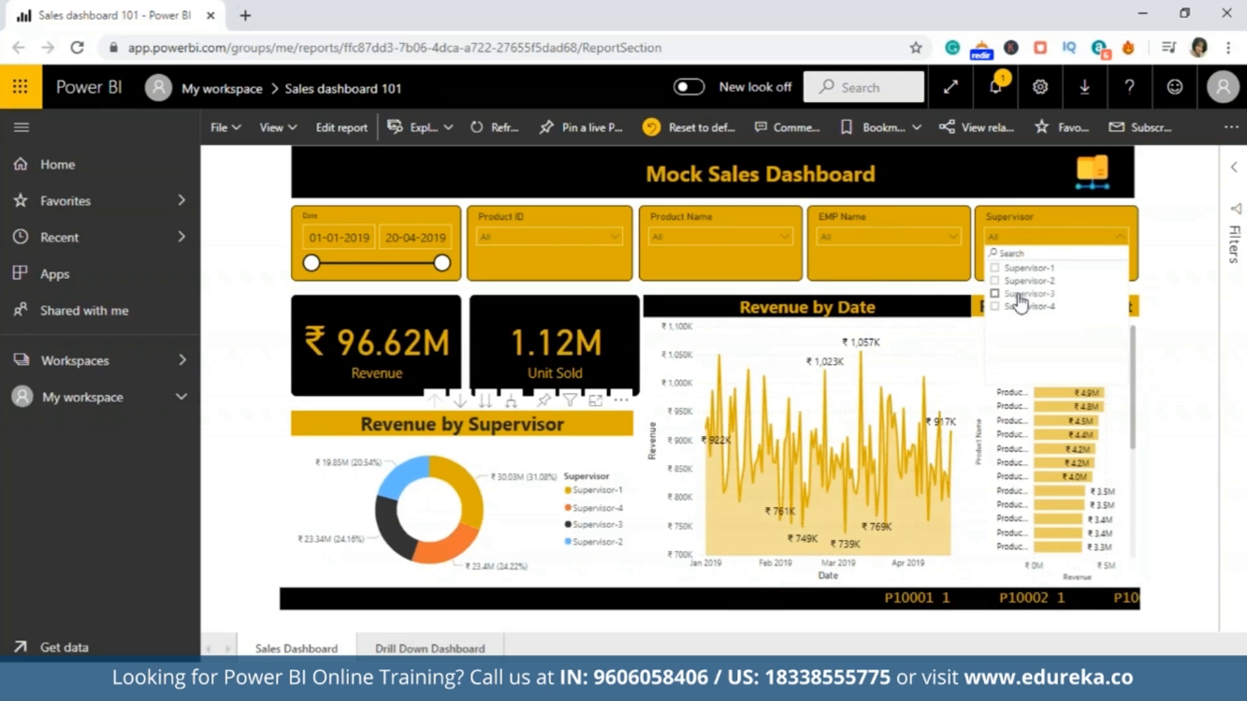
left_click(1021, 295)
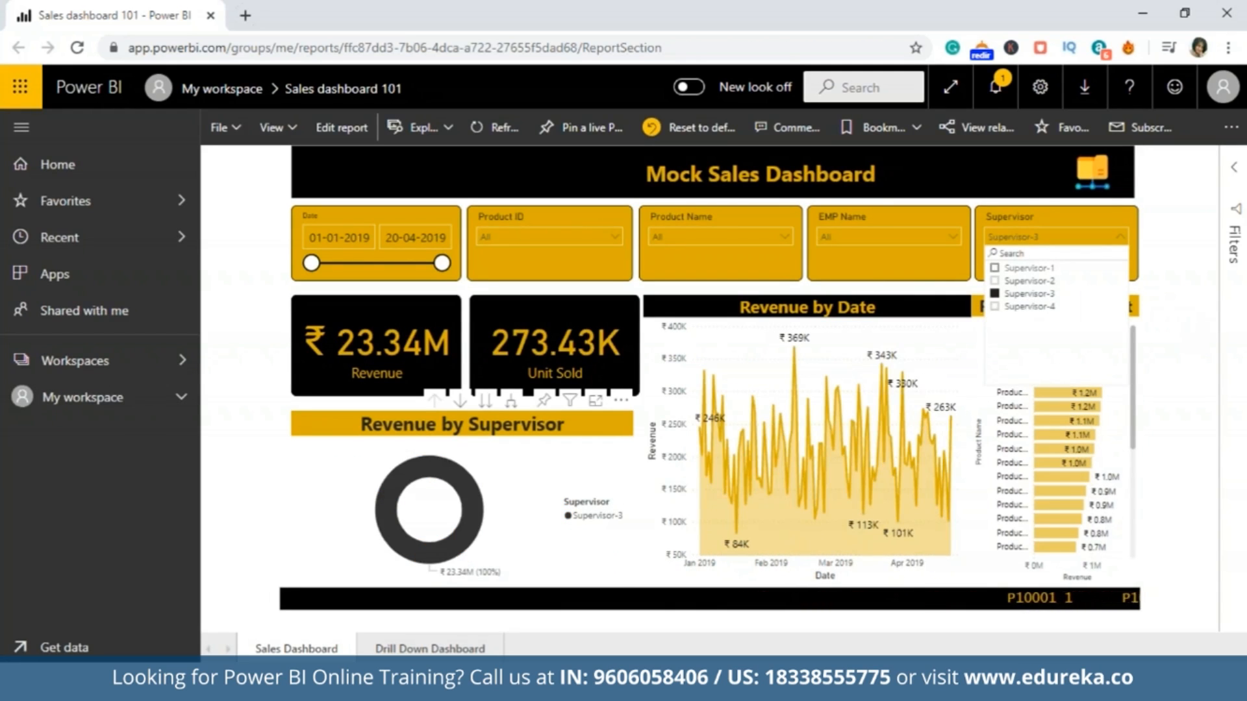
left_click(998, 296)
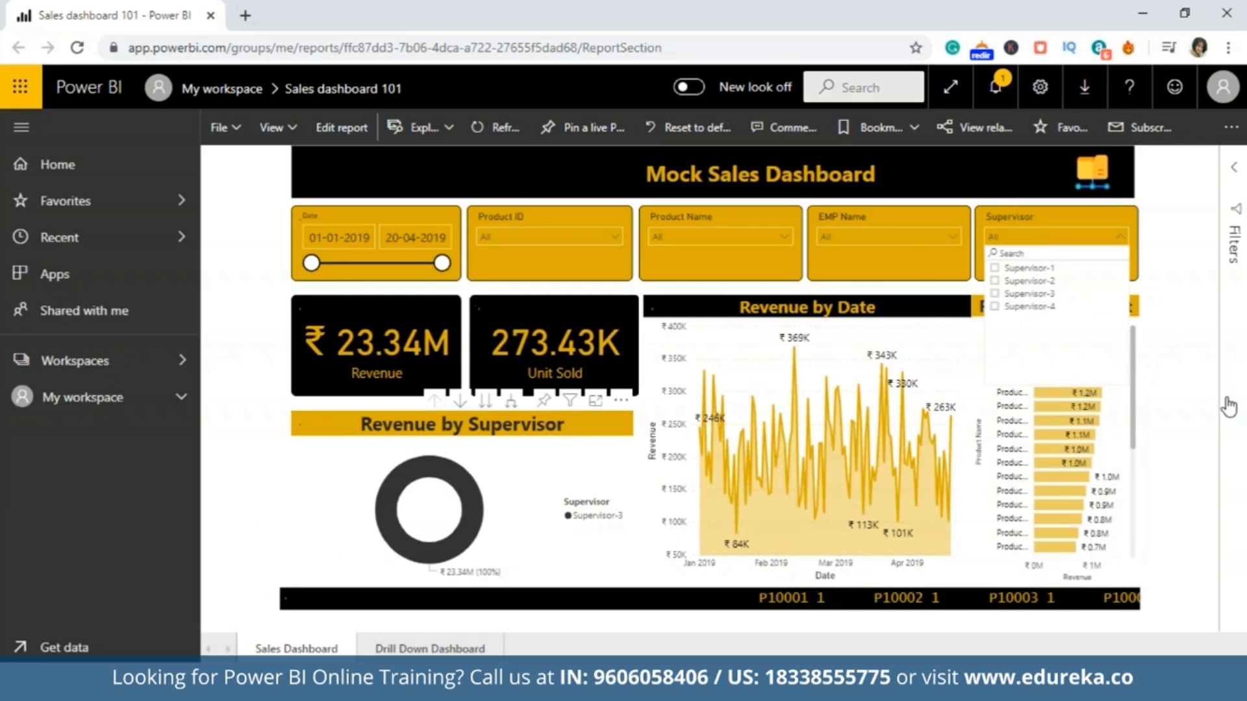
left_click(1118, 236)
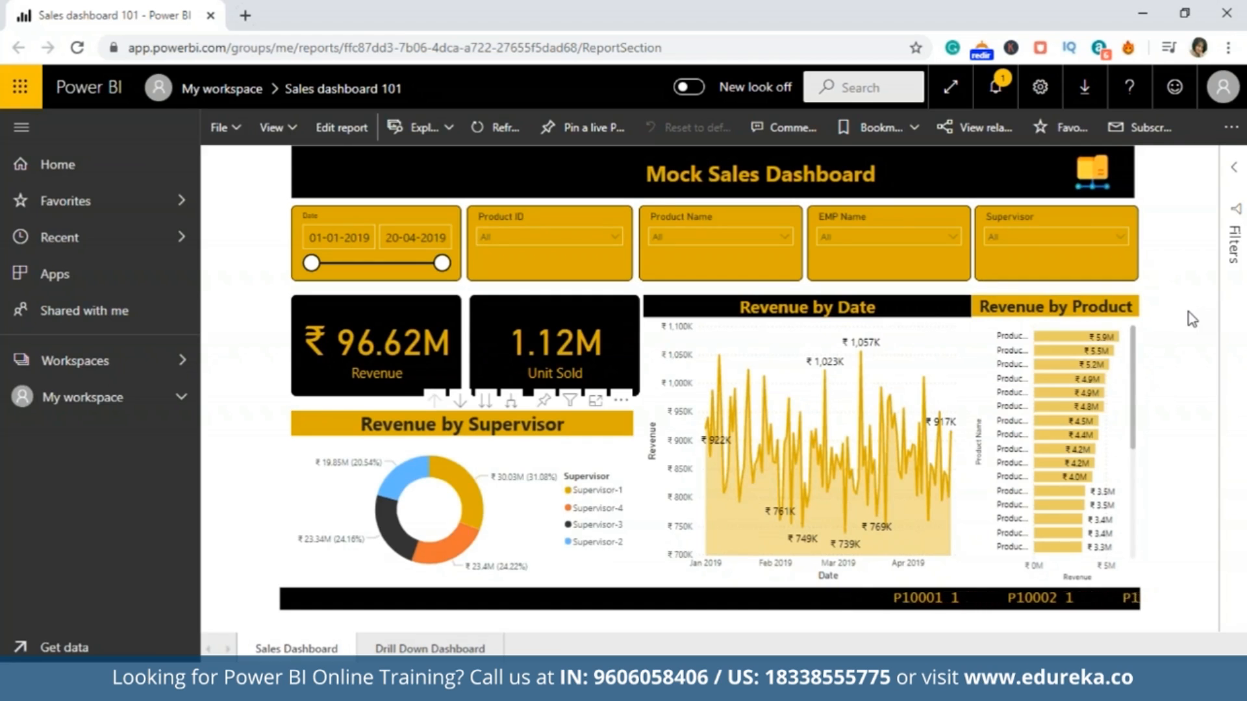
Pin the Revenue by Supervisor donut chart to a new dashboard named "sales dashboard 101".
left_click(544, 401)
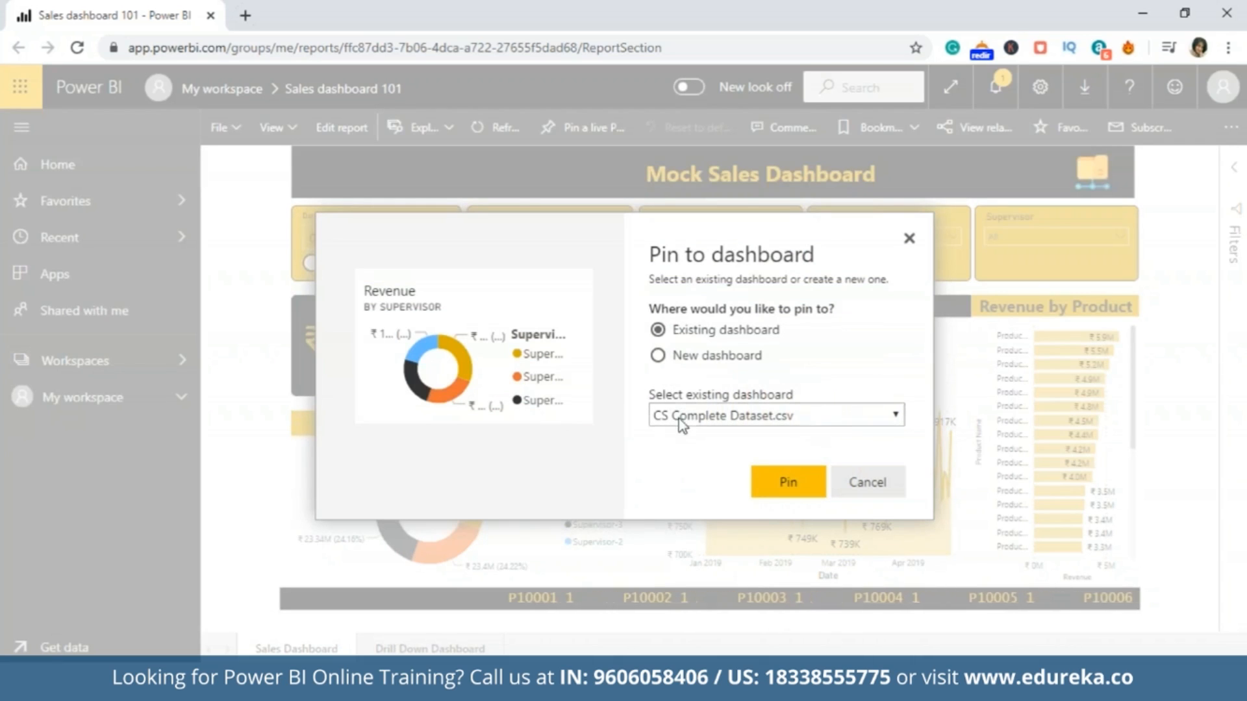
left_click(658, 356)
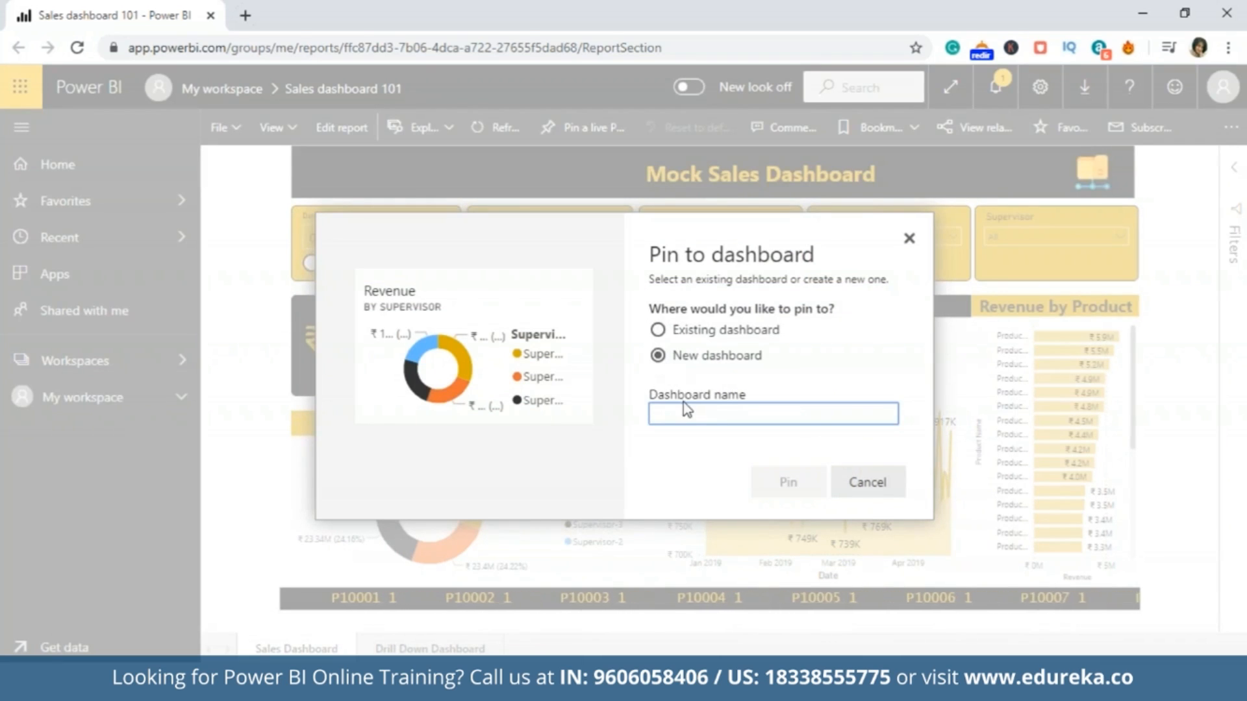
type("sales dashboard 101")
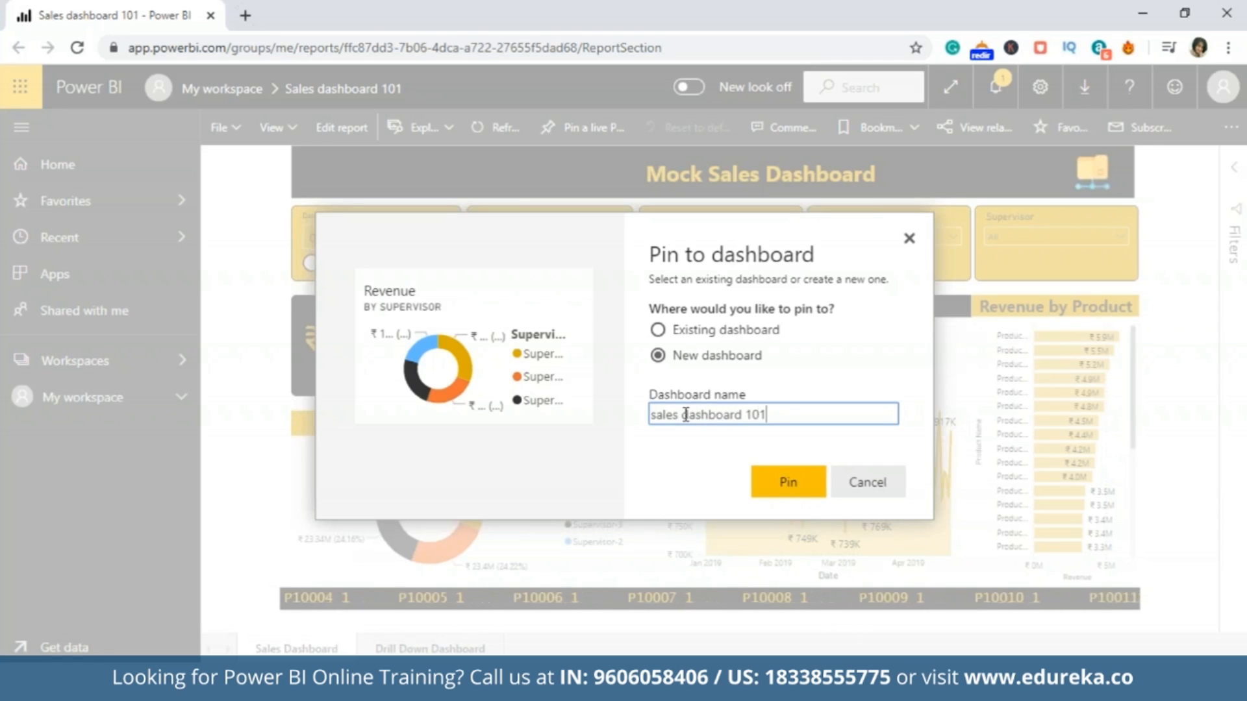
left_click(788, 481)
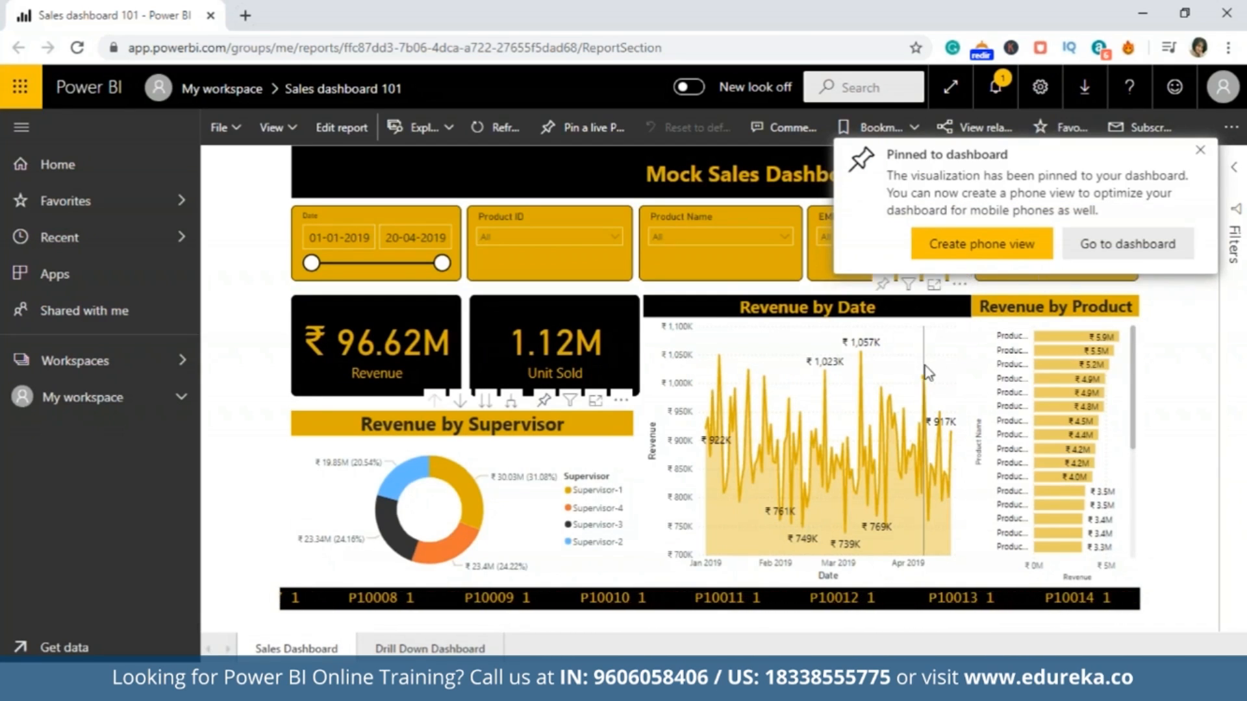
Pin the Revenue by Date chart to the existing dashboard sales dashboard 101.
left_click(959, 284)
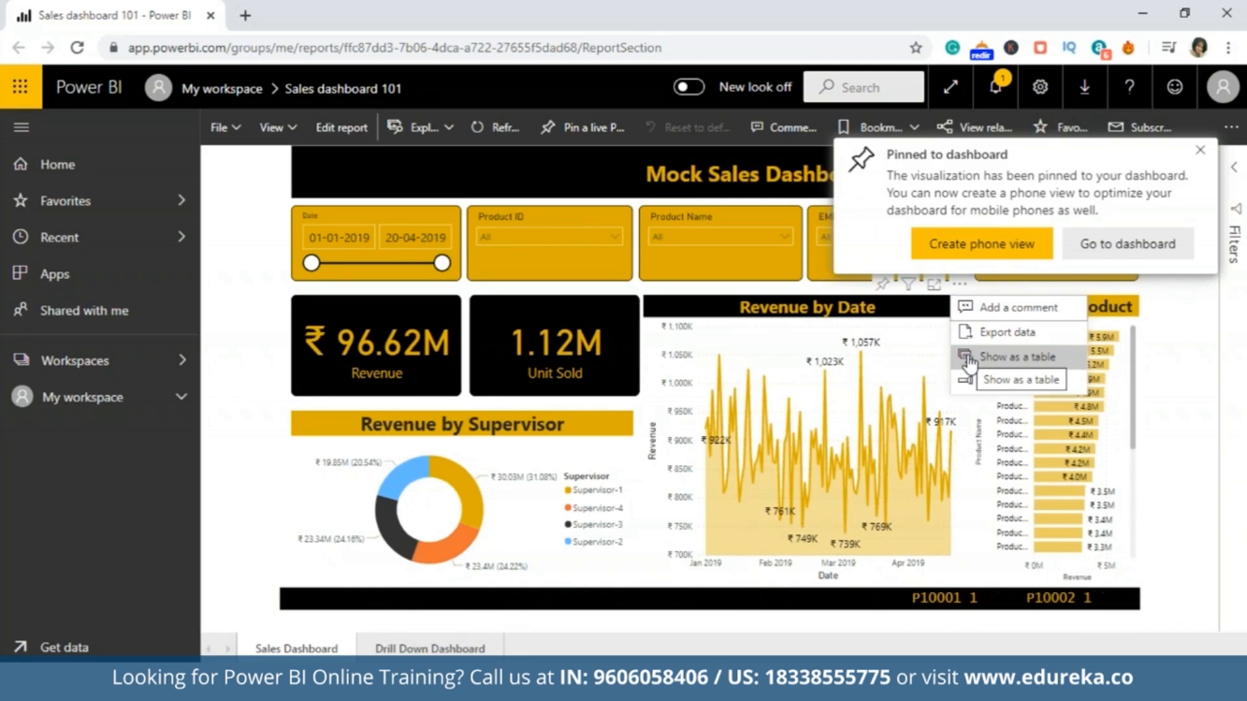
left_click(882, 287)
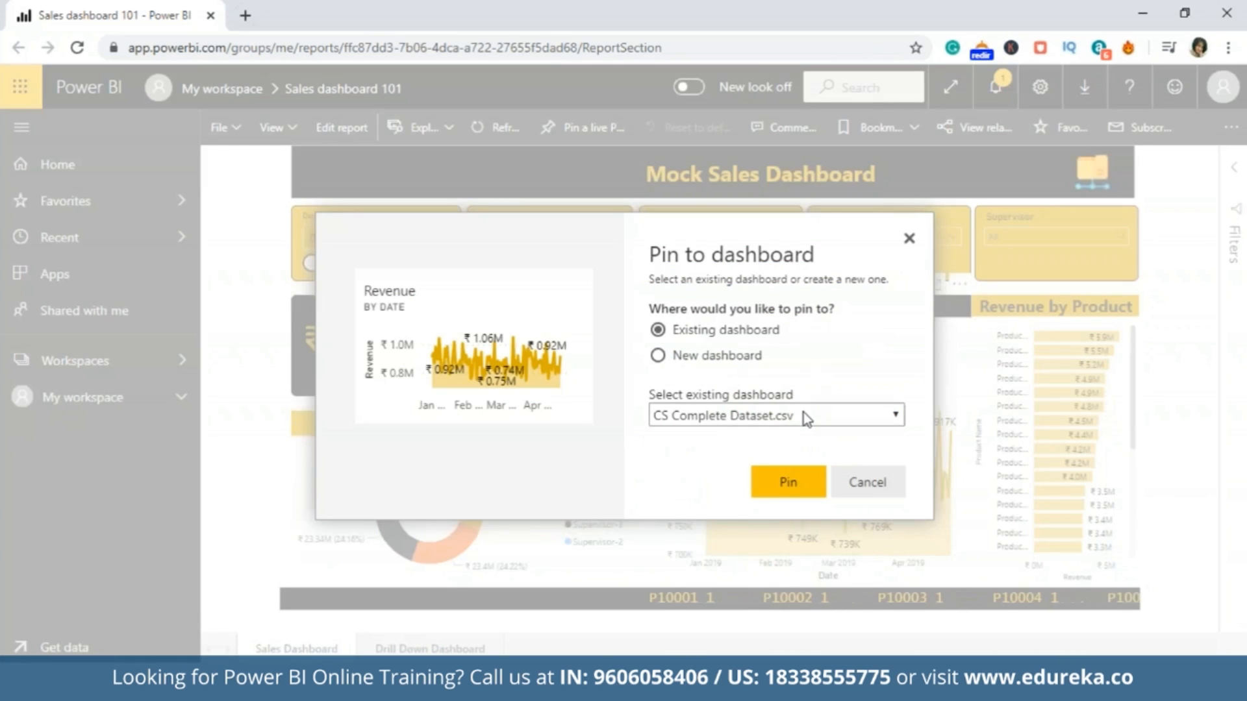
left_click(805, 418)
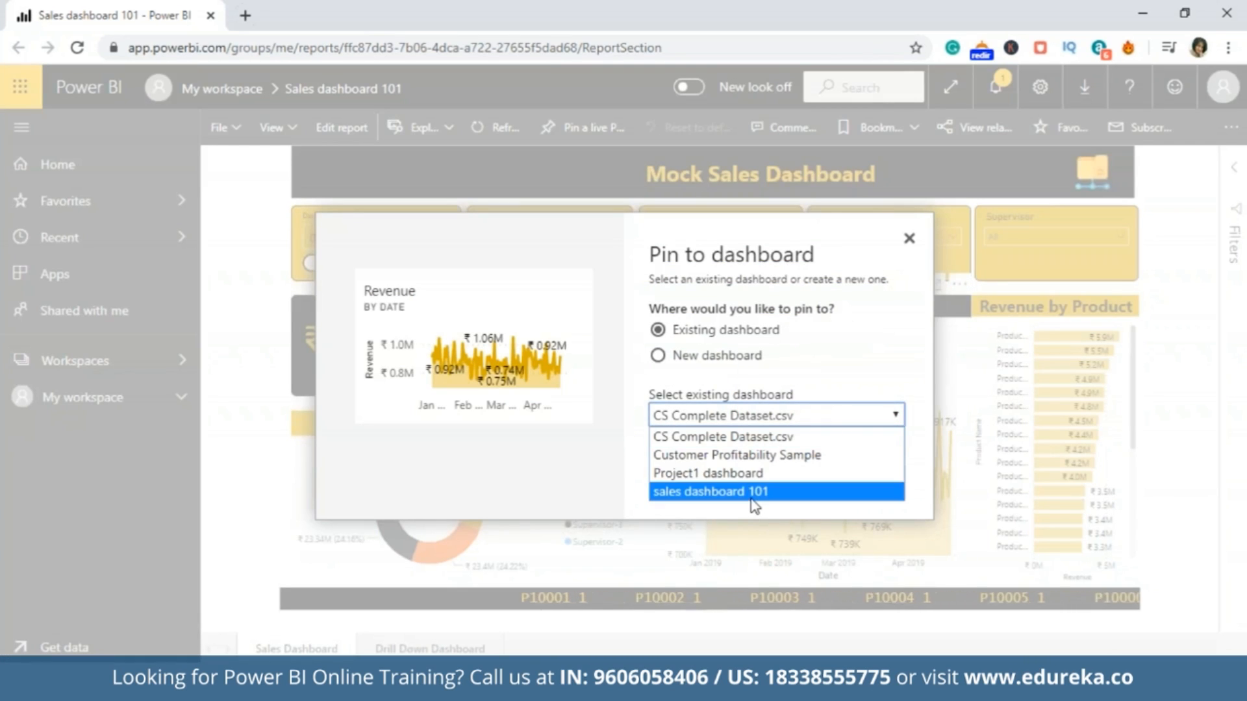
left_click(751, 500)
left_click(786, 486)
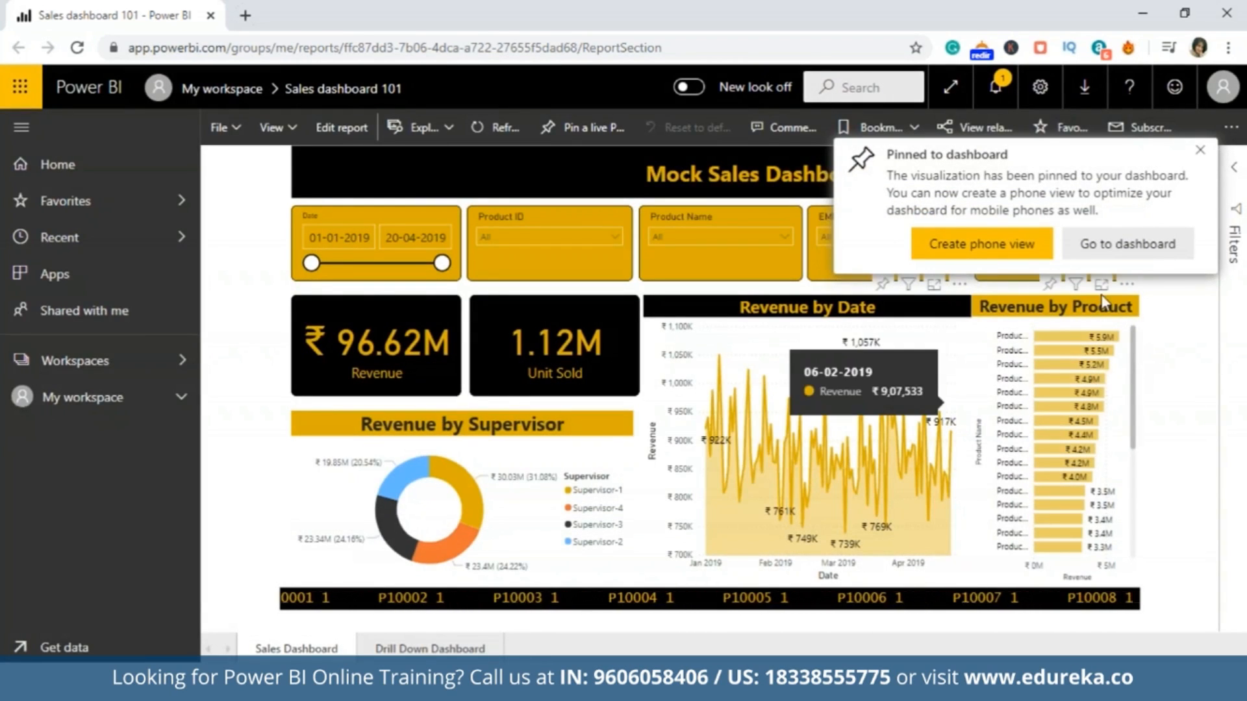
Pin the Revenue by Product bar chart to the existing dashboard sales dashboard 101.
left_click(1051, 285)
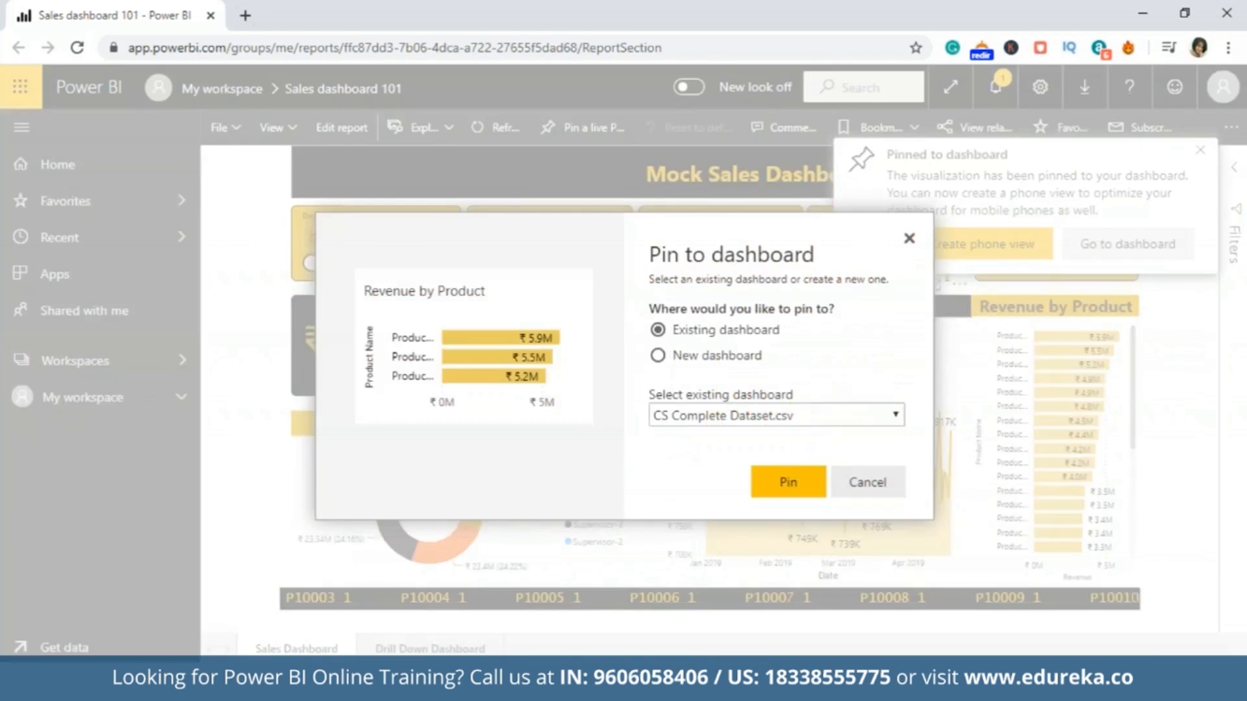
left_click(840, 414)
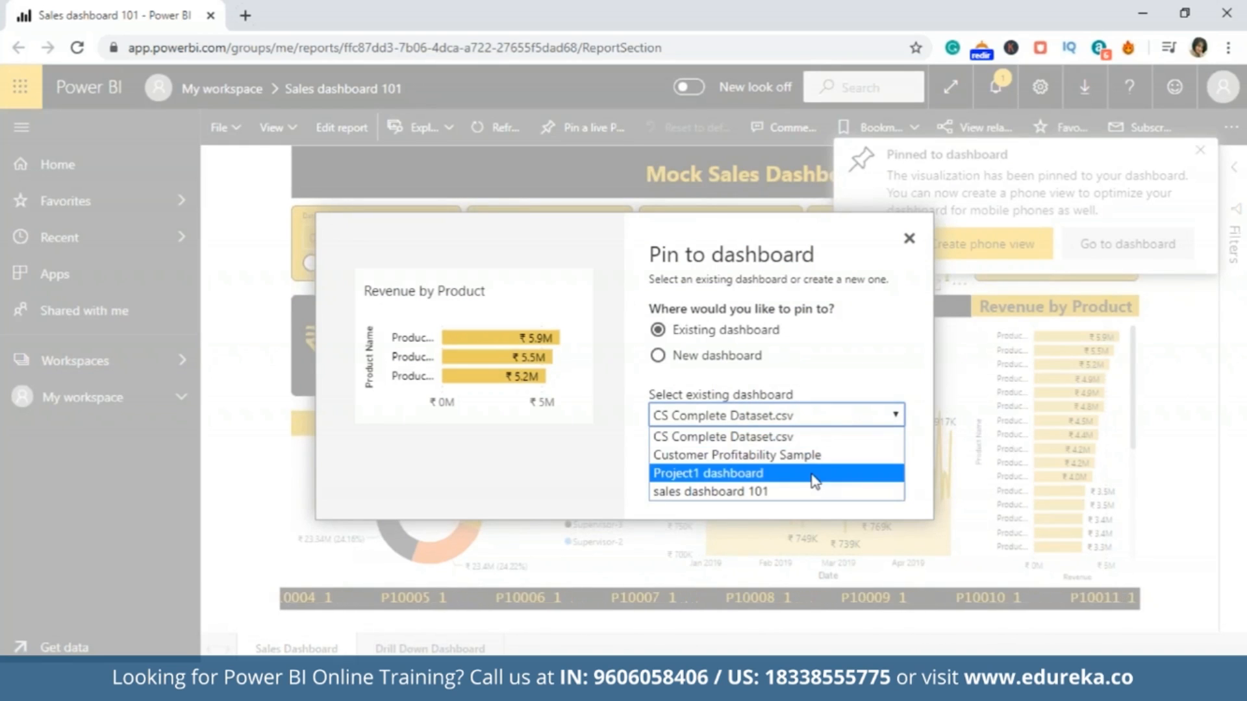
left_click(807, 494)
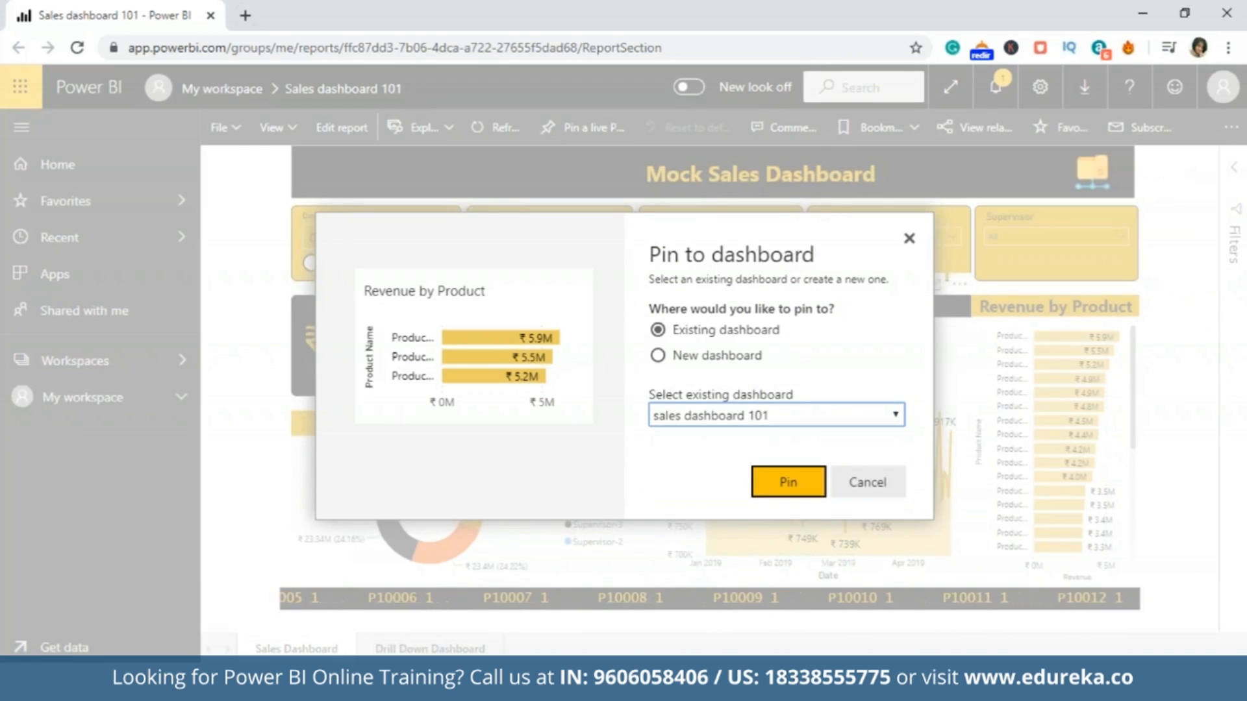
left_click(807, 493)
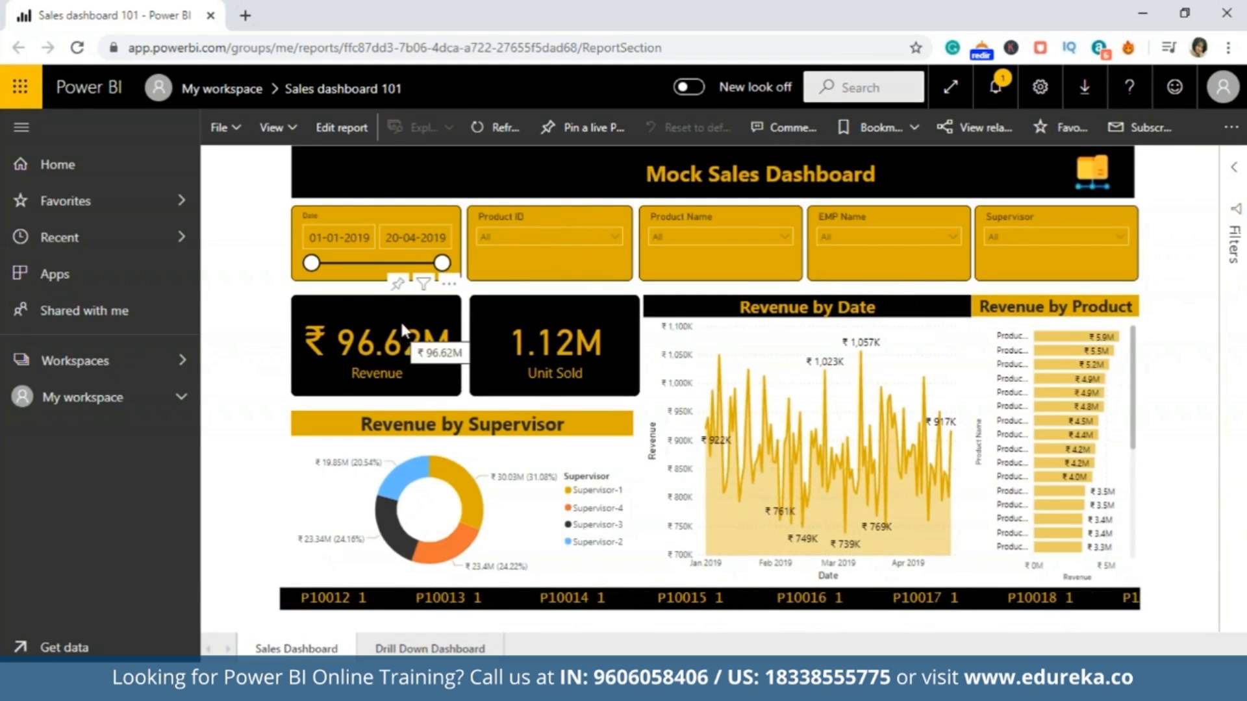
Pin the Revenue card to the existing dashboard sales dashboard 101.
left_click(398, 286)
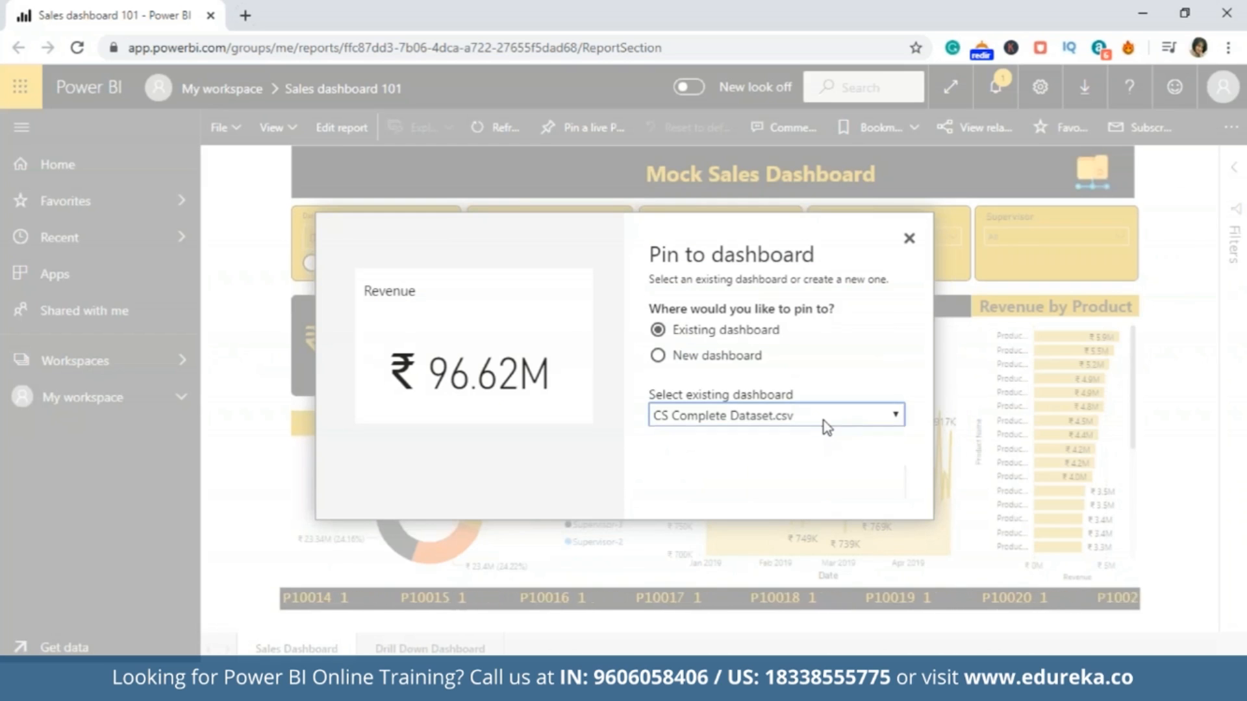
left_click(823, 422)
left_click(786, 495)
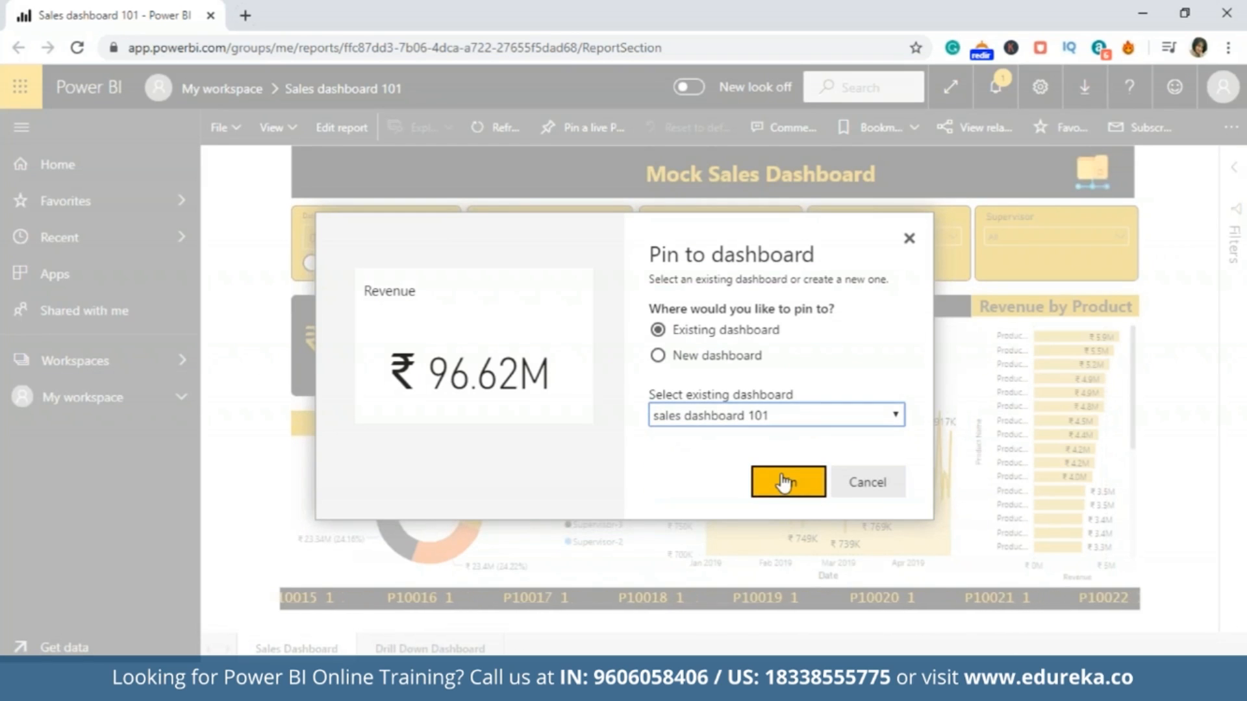
left_click(786, 495)
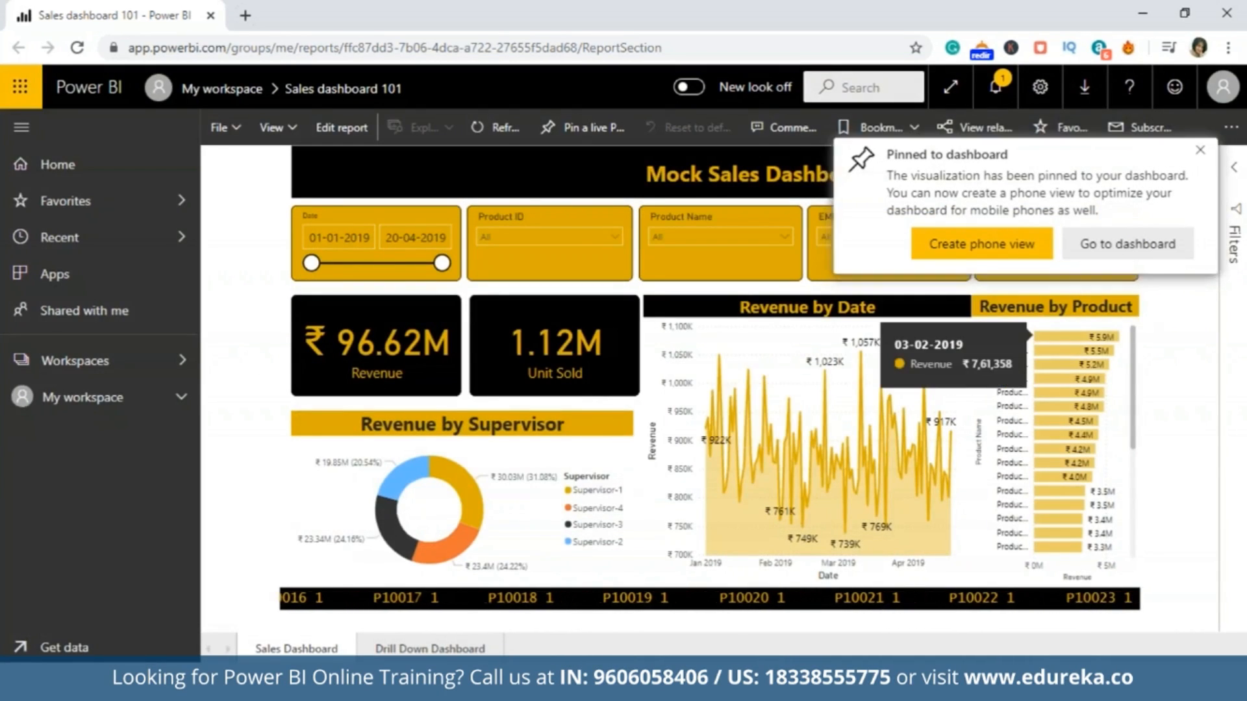
Open the sales dashboard 101 dashboard and look over its pinned tiles.
left_click(1145, 255)
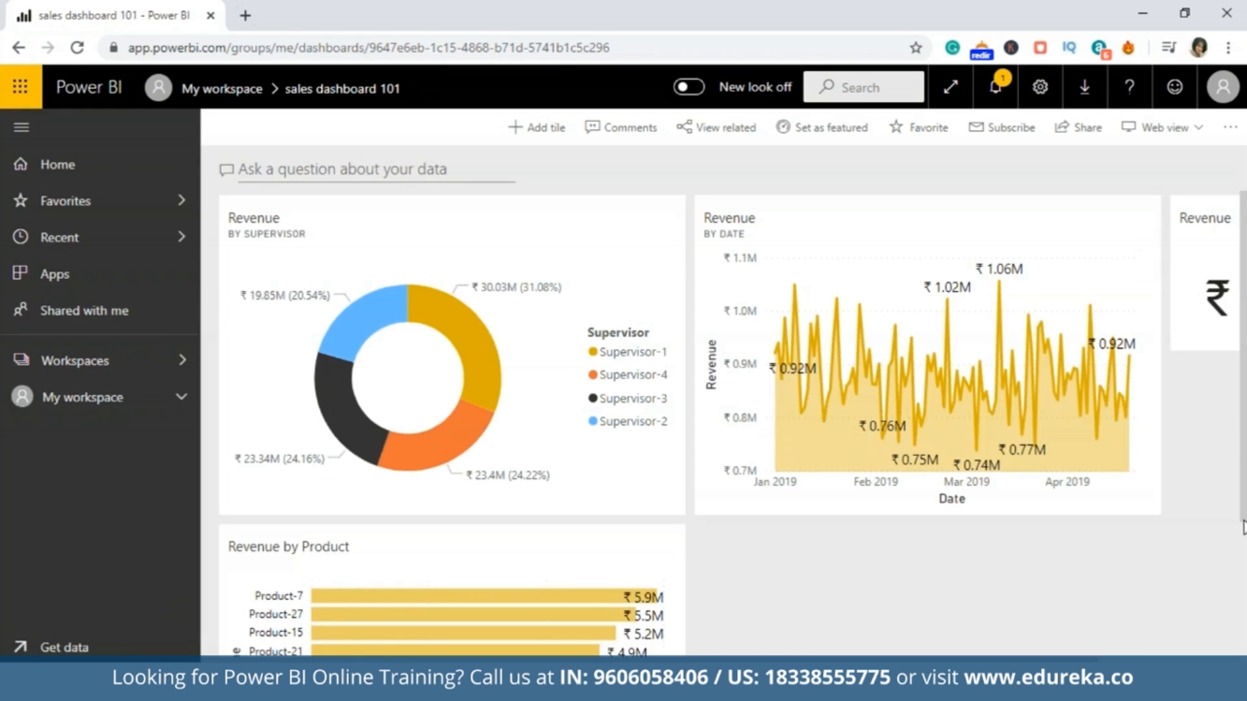
mouse_move(1243, 508)
left_mouse_down()
mouse_move(1243, 617)
mouse_move(1243, 500)
left_mouse_up()
left_click_drag(1088, 658, 1242, 645)
Query the dashboard's data in Q&A with "average price per unit" and "top 10 product", and return to the dashboard.
left_click(1098, 244)
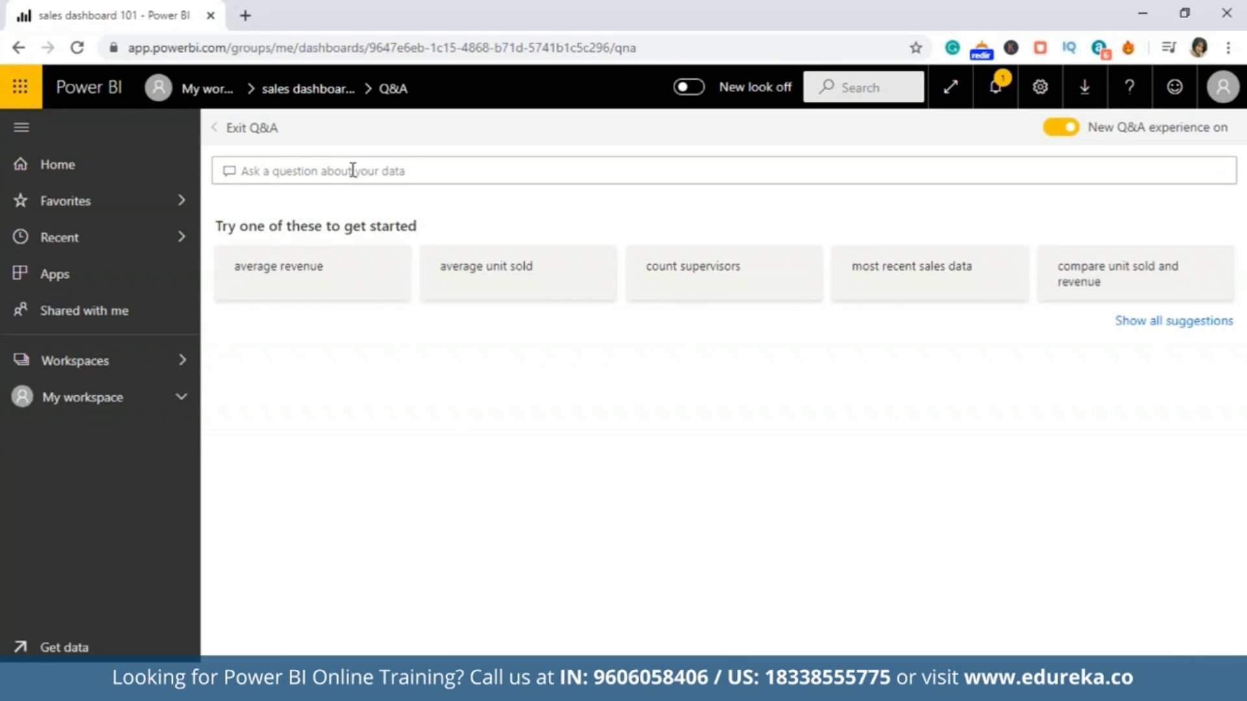
type("average price per unit")
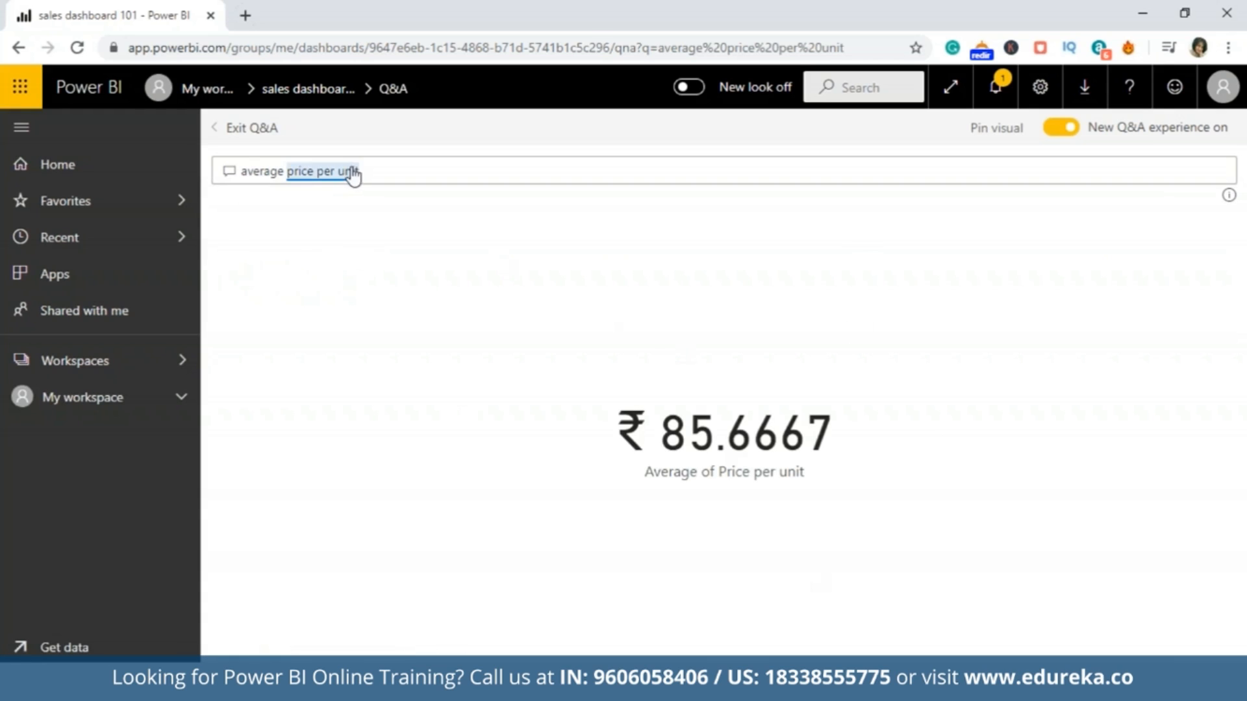
left_click_drag(382, 172, 169, 166)
type("top 10 product")
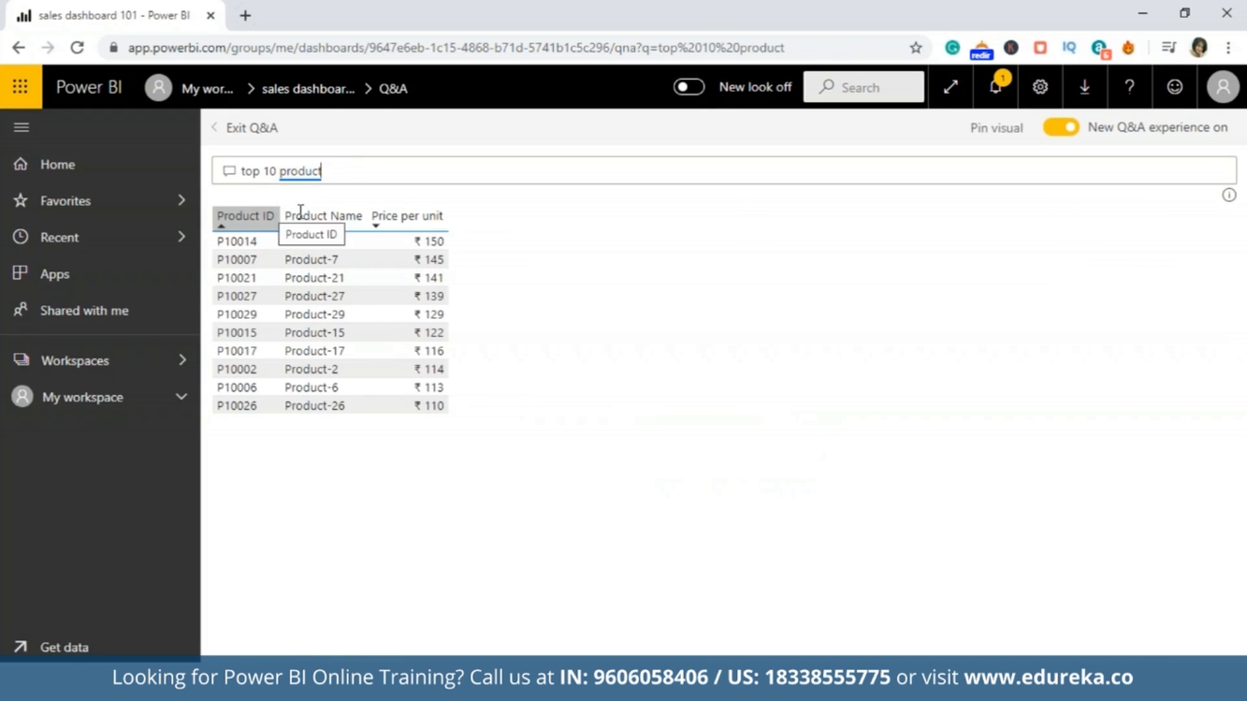
left_click(400, 170)
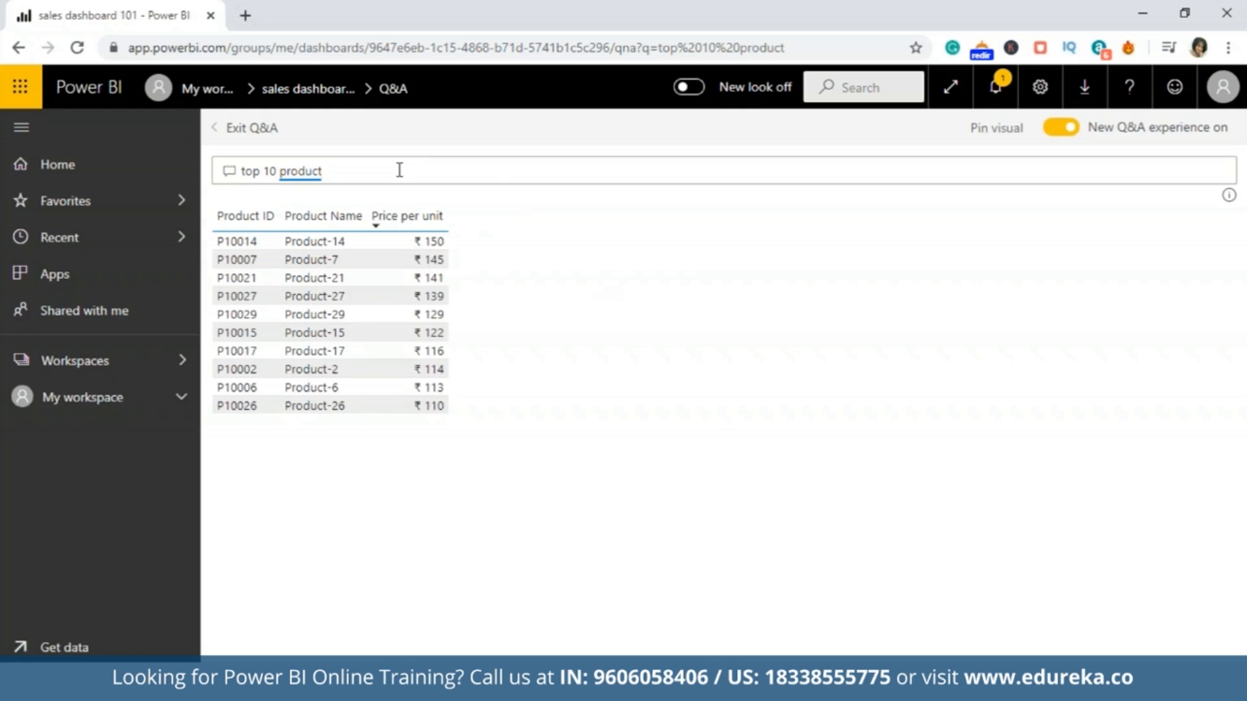
left_click(241, 133)
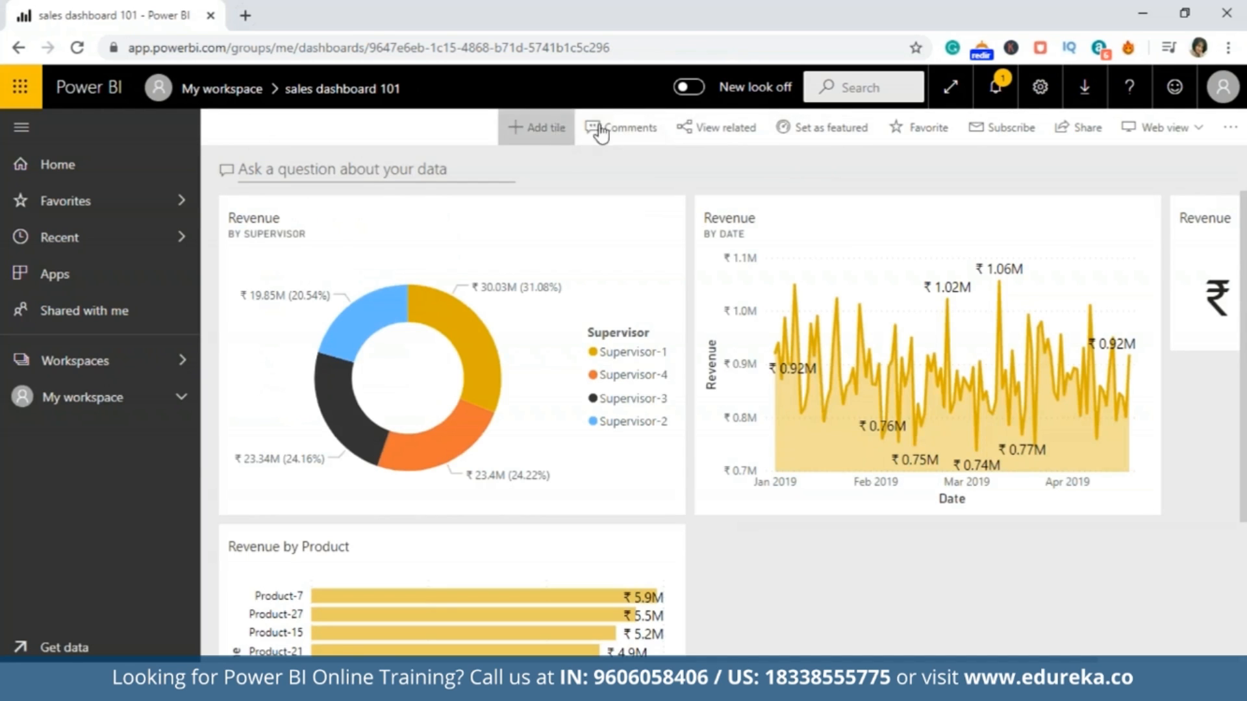
Try to share the dashboard, dismiss the Pro upgrade offer, and open the source report from the Revenue by Supervisor tile.
left_click(1065, 133)
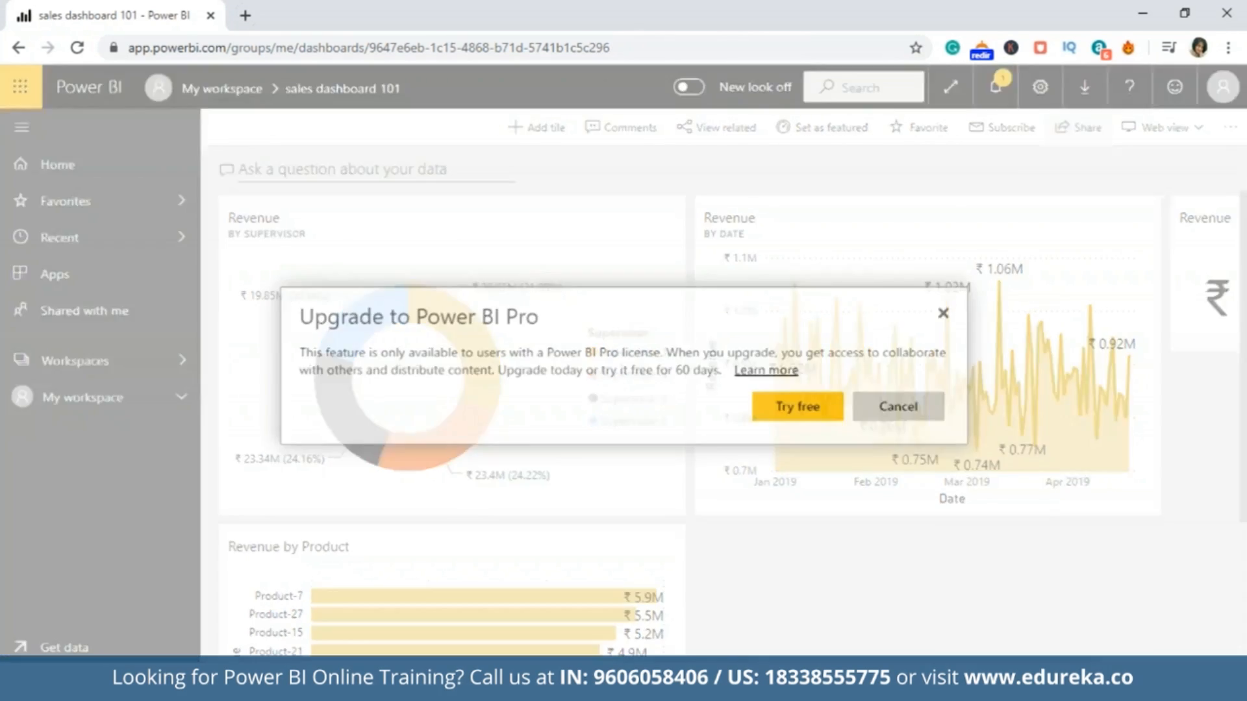
left_click(943, 314)
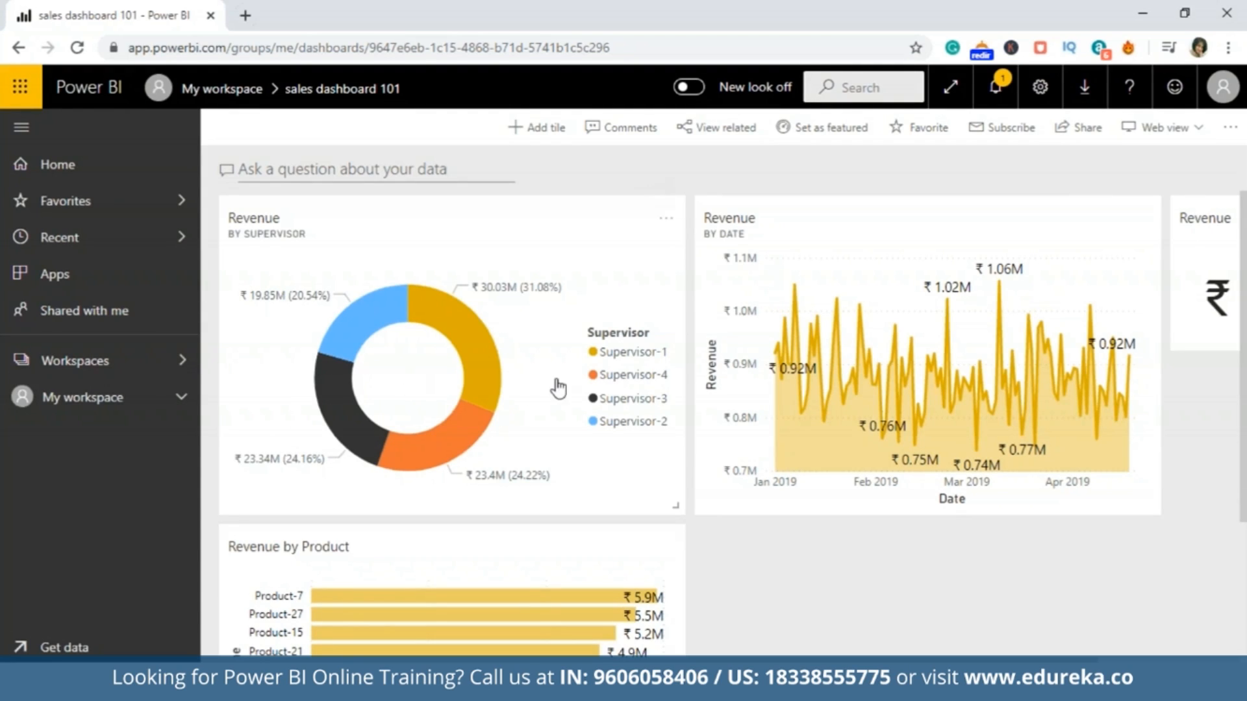
left_click(557, 389)
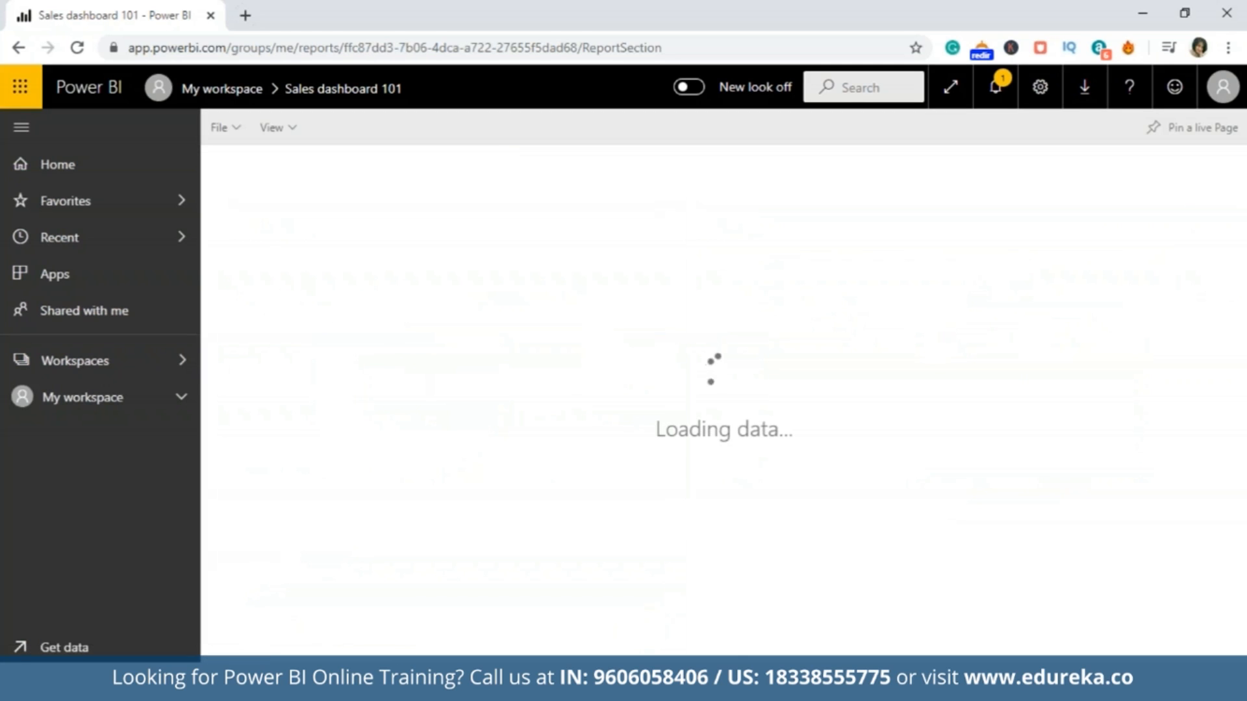